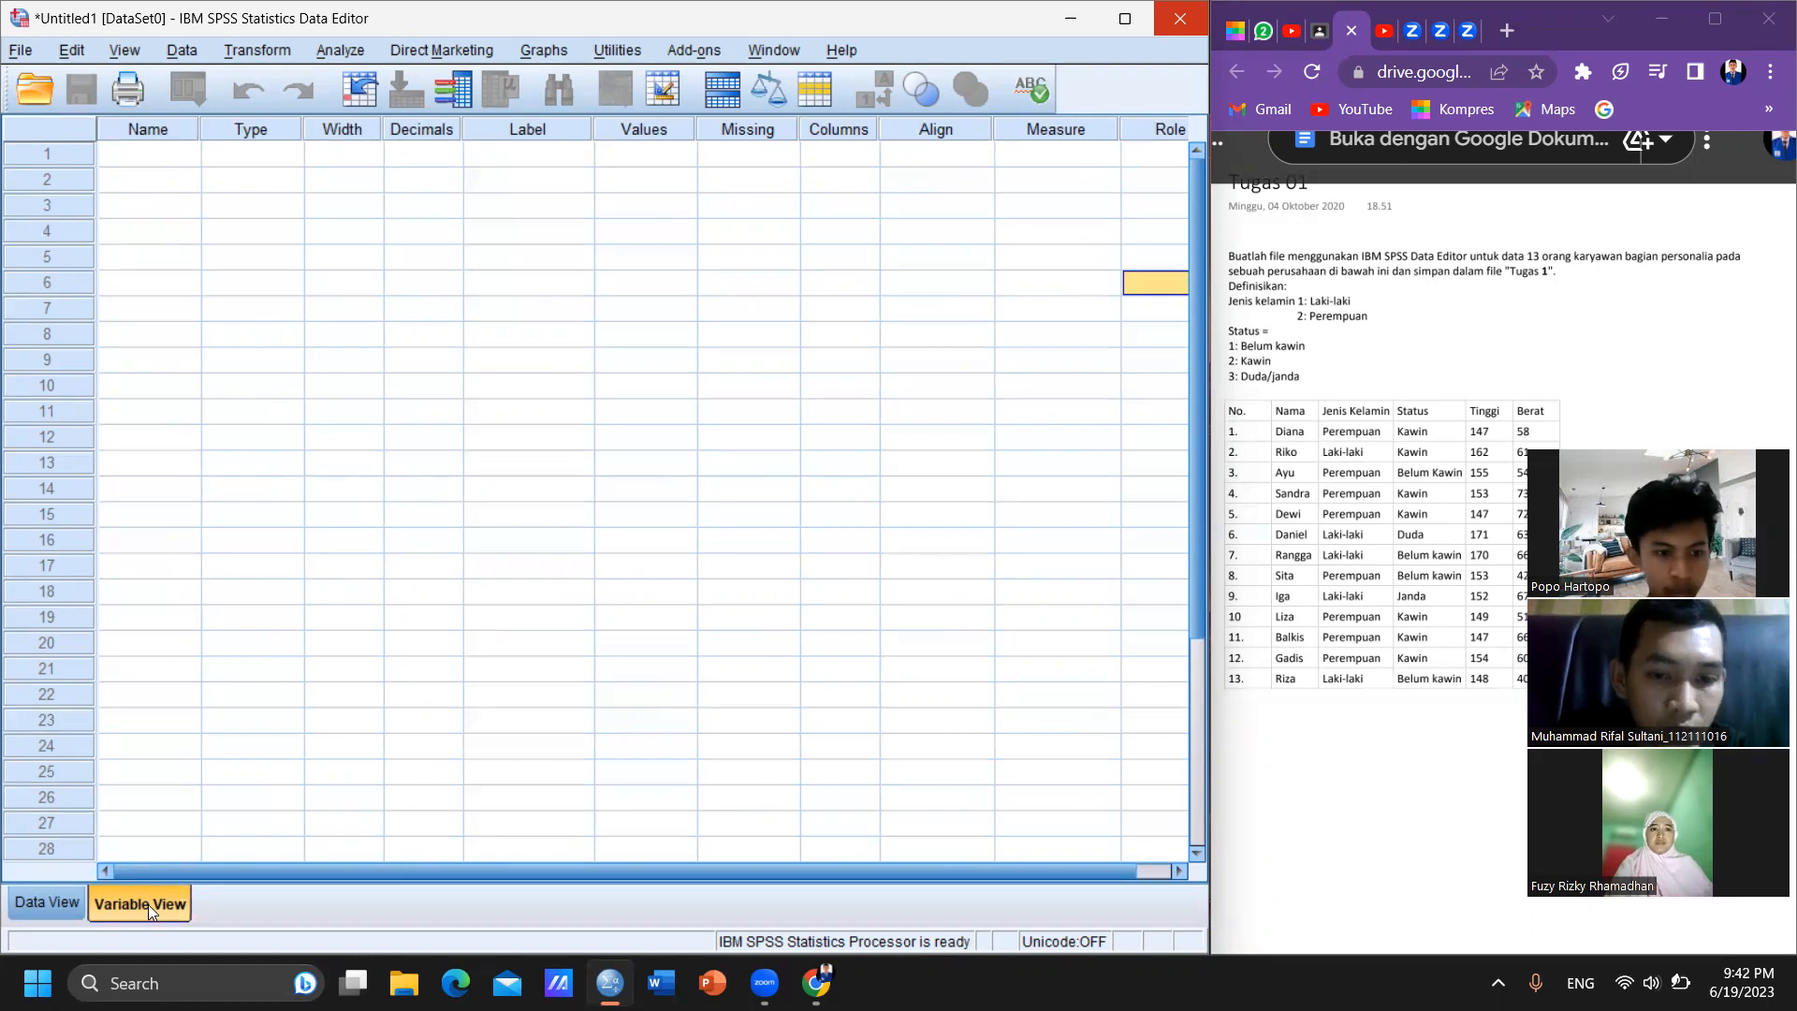
- Compare the Data View with the Variable View and review the variable attribute columns from Name through Columns
{"action": "left_click", "coordinate": [49, 904]}
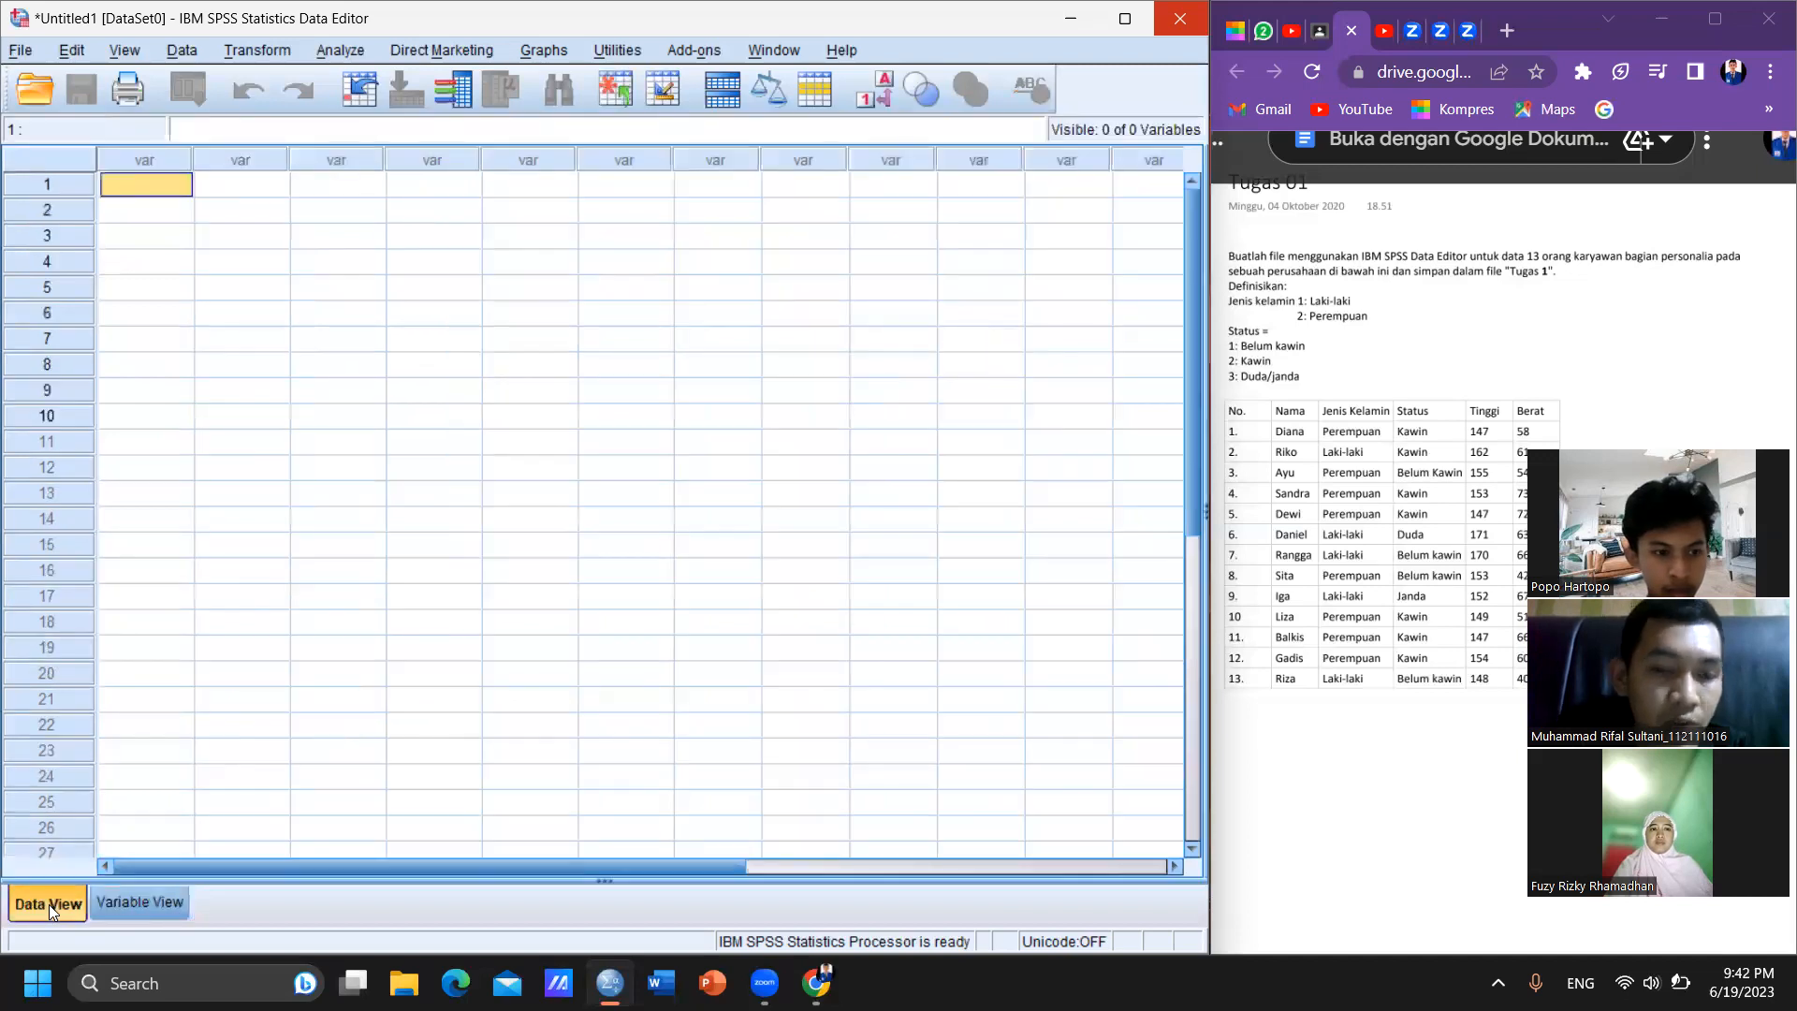
{"action": "left_click", "coordinate": [120, 902]}
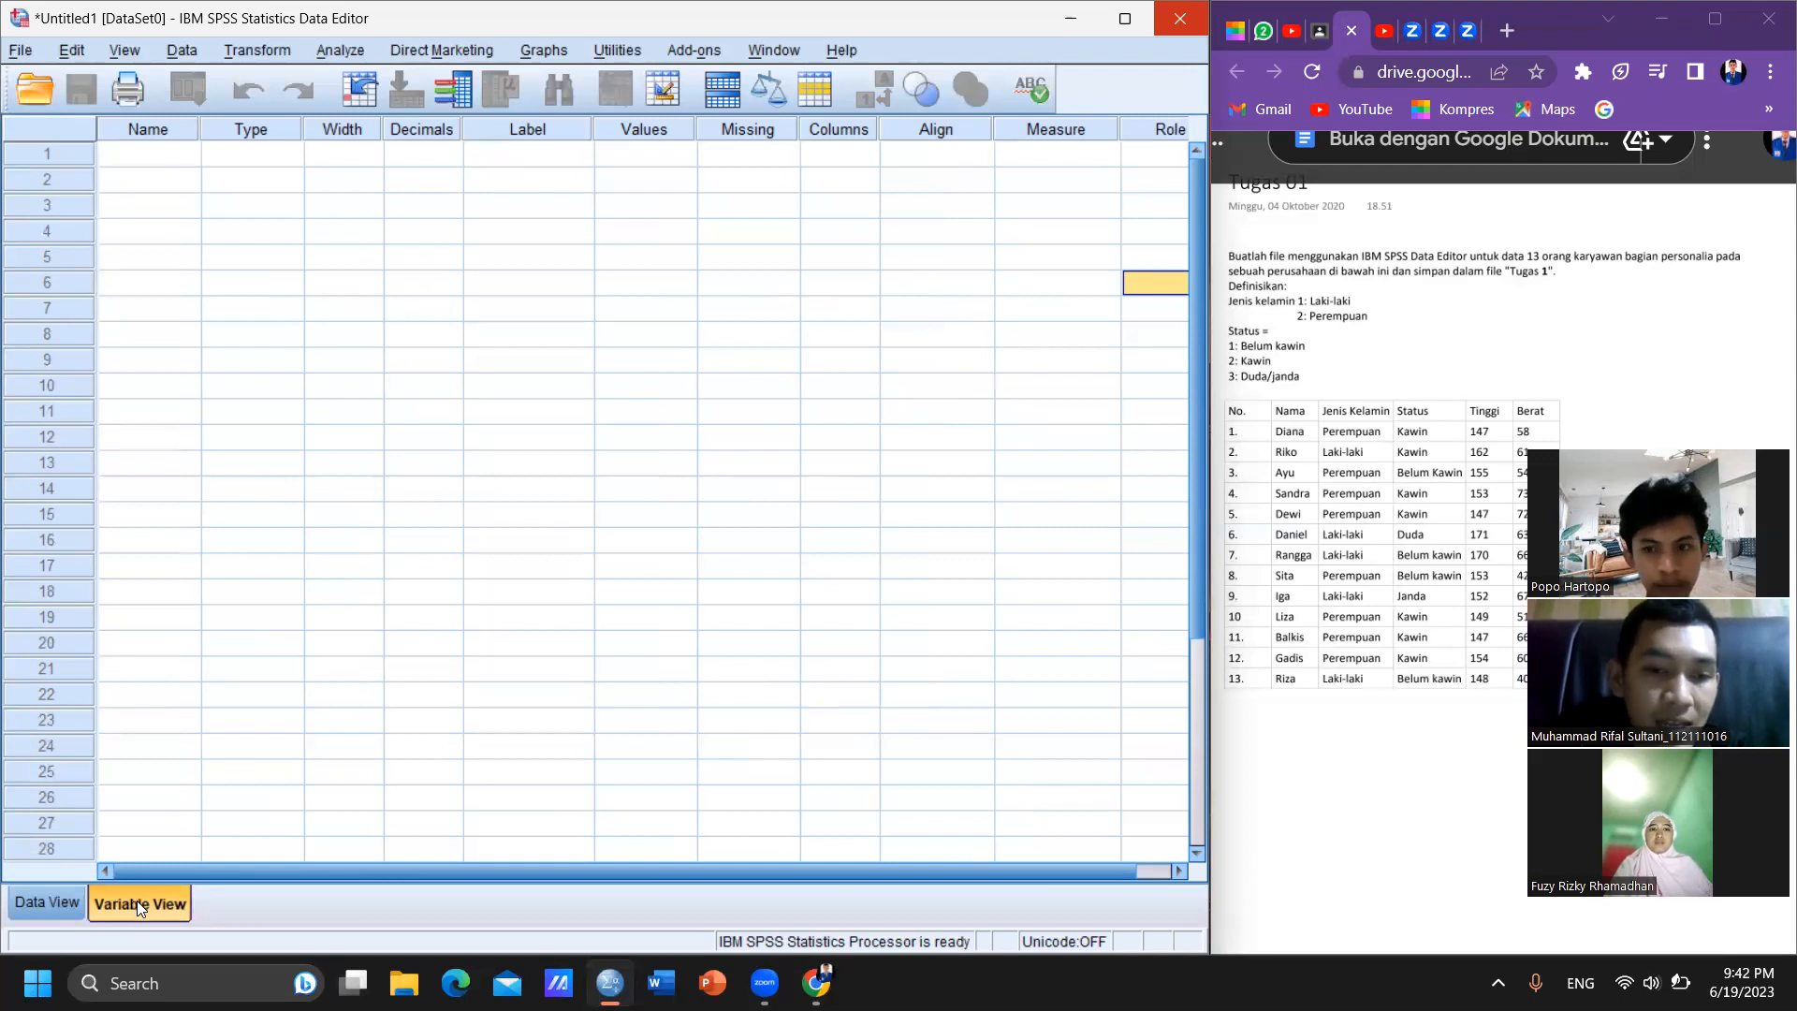
{"action": "left_click", "coordinate": [50, 900]}
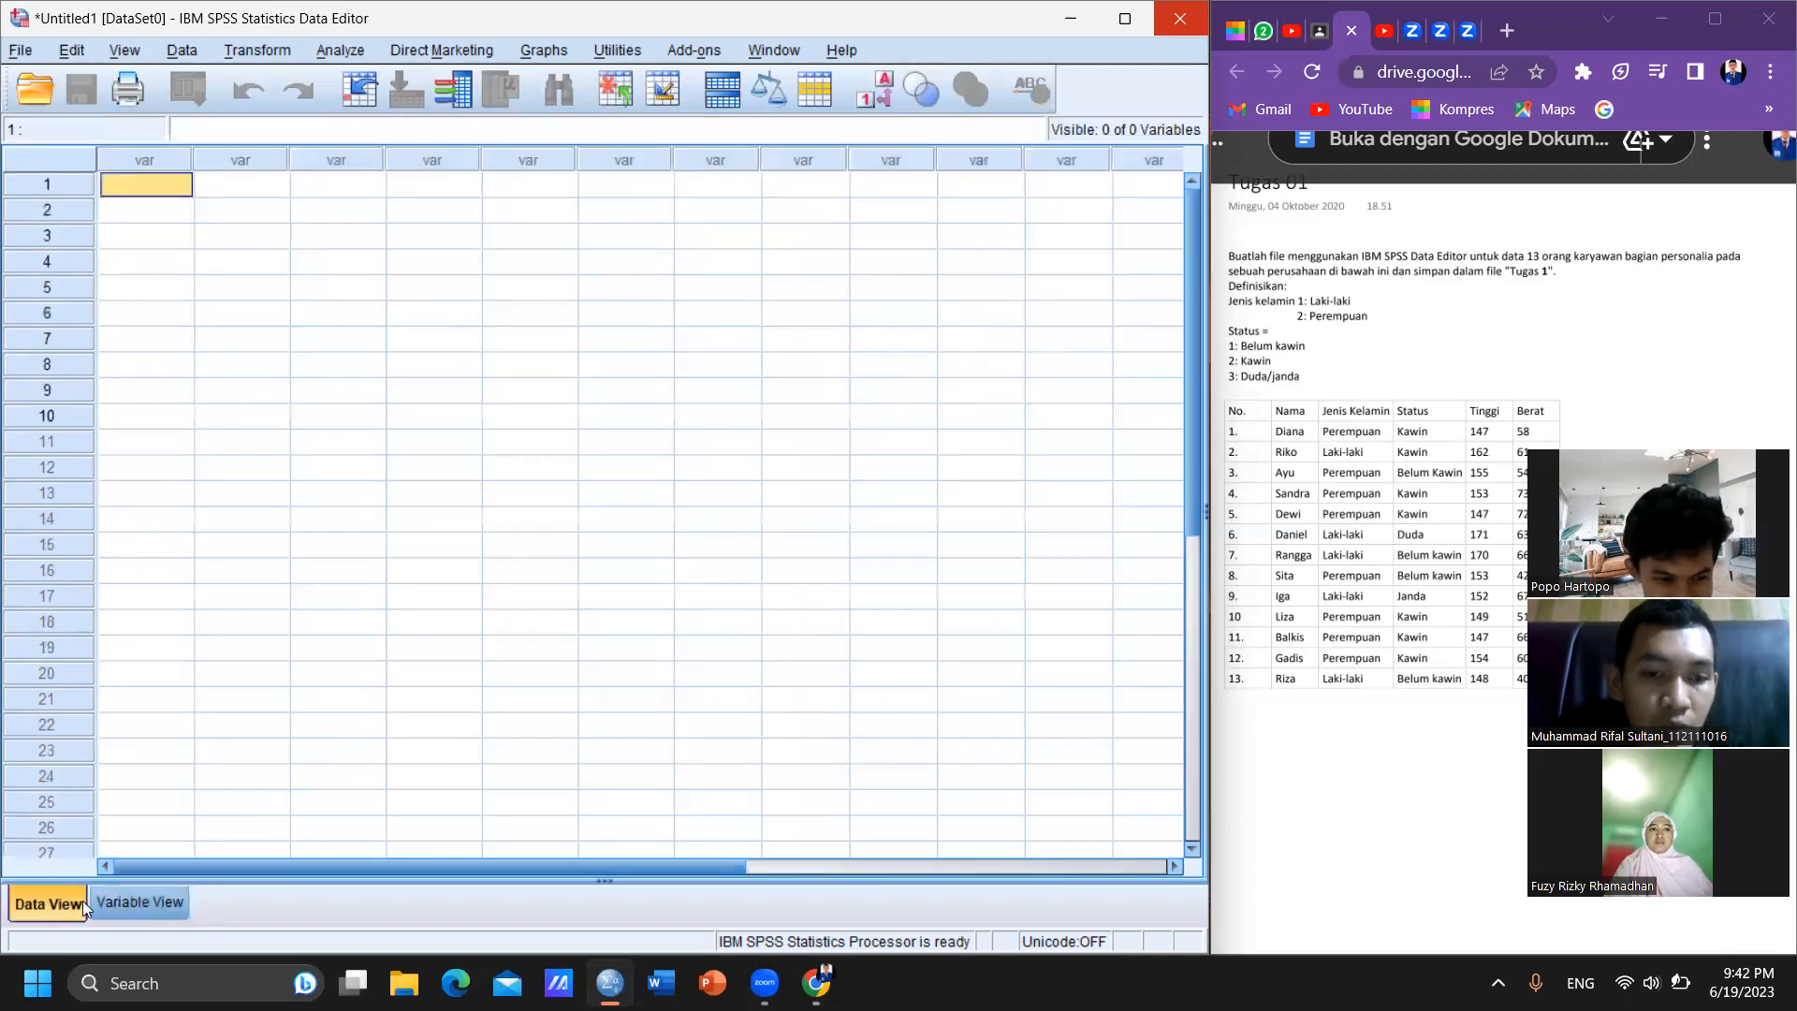
{"action": "left_click", "coordinate": [143, 900]}
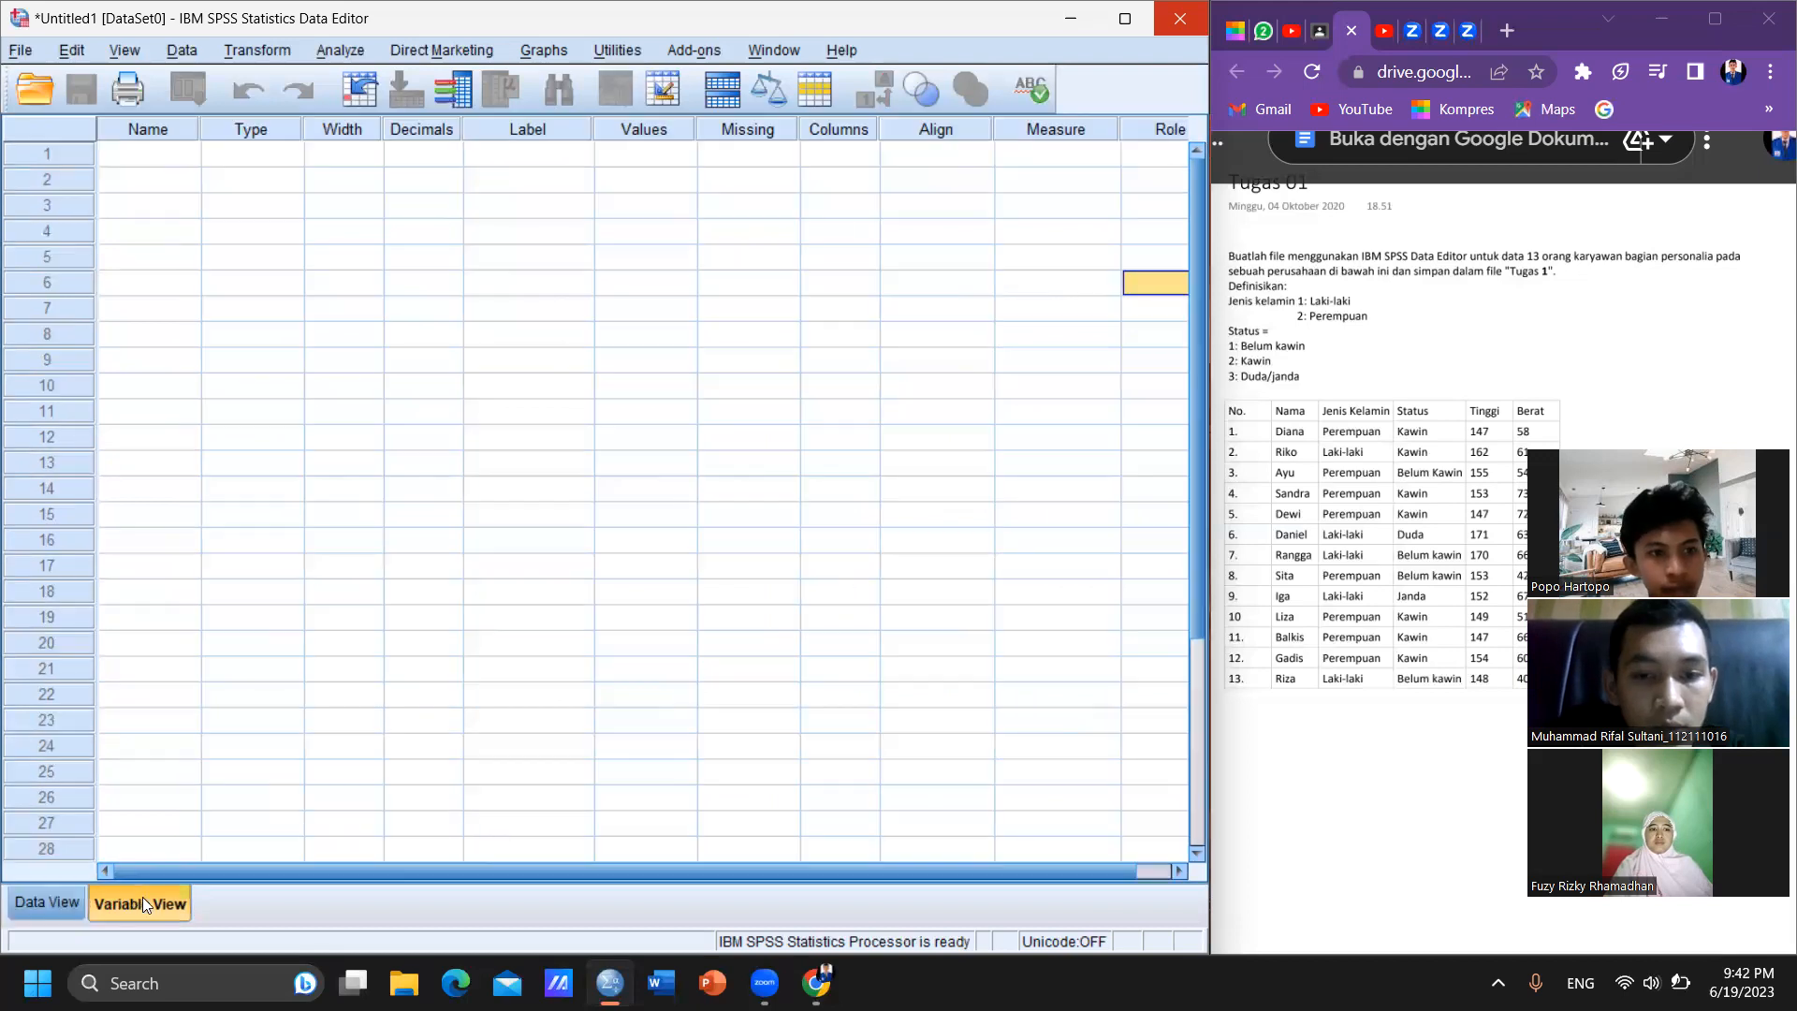
{"action": "left_click", "coordinate": [159, 133]}
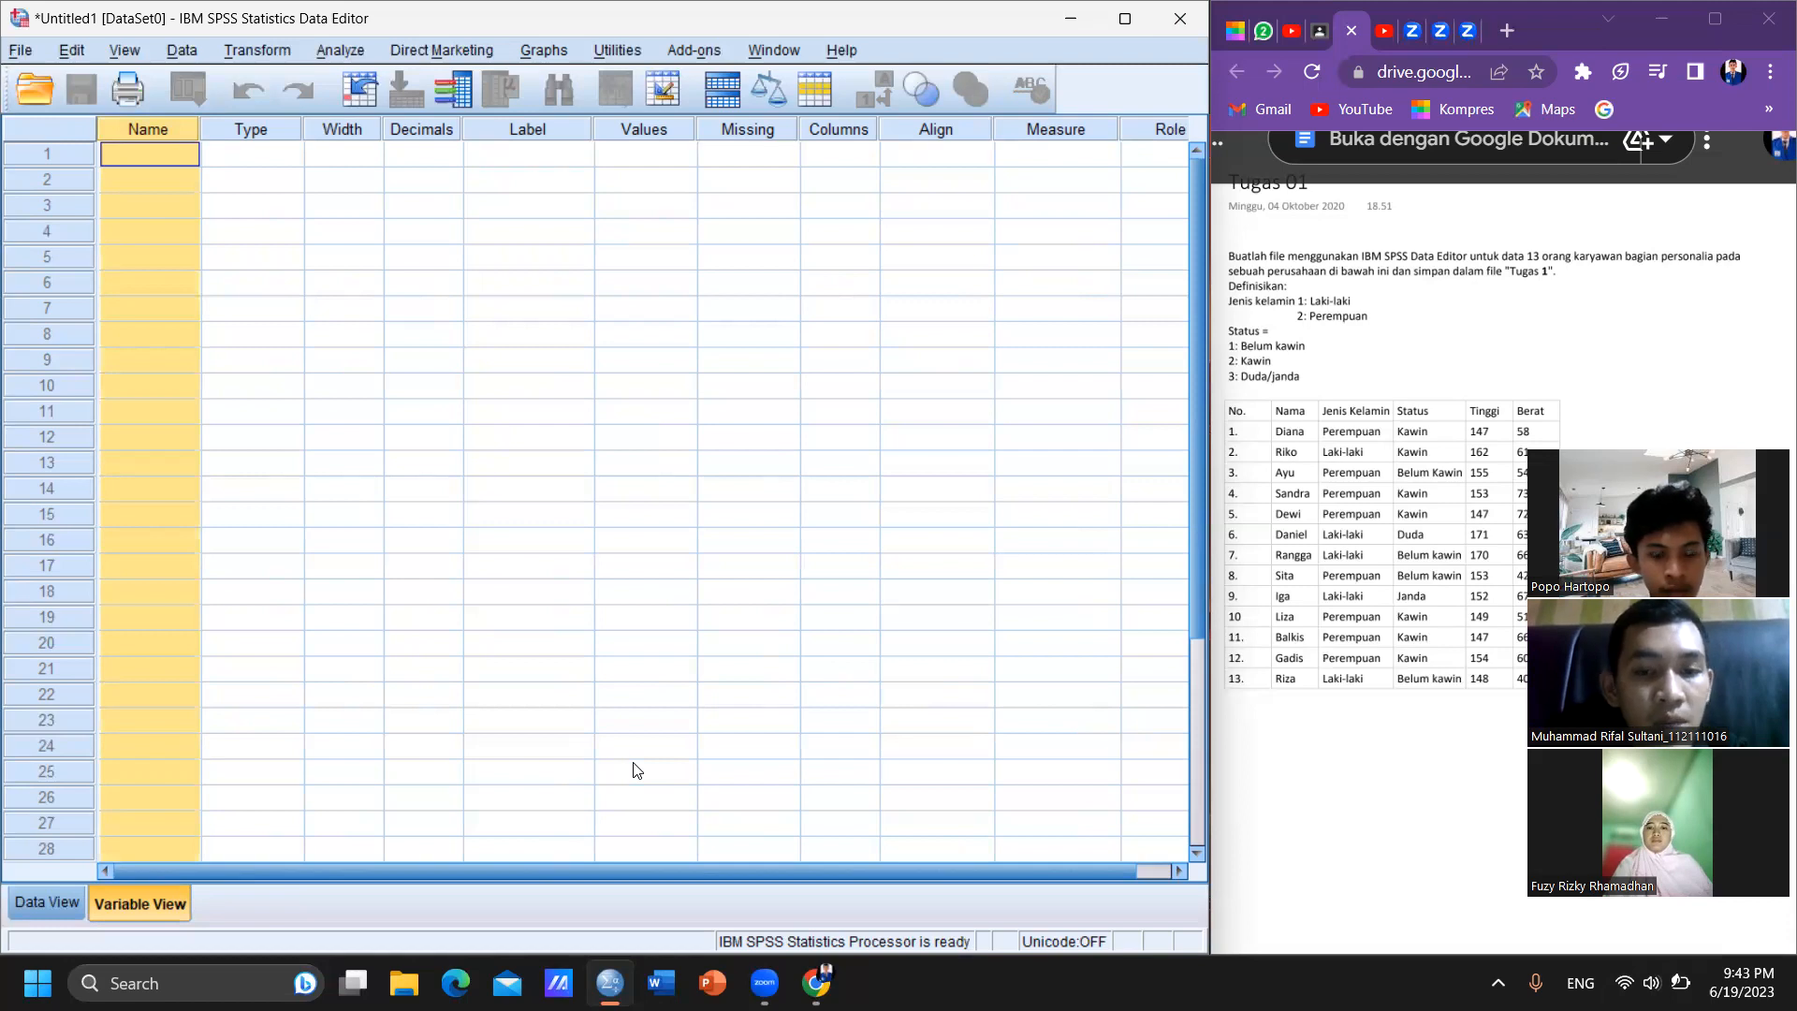
{"action": "left_click", "coordinate": [261, 121]}
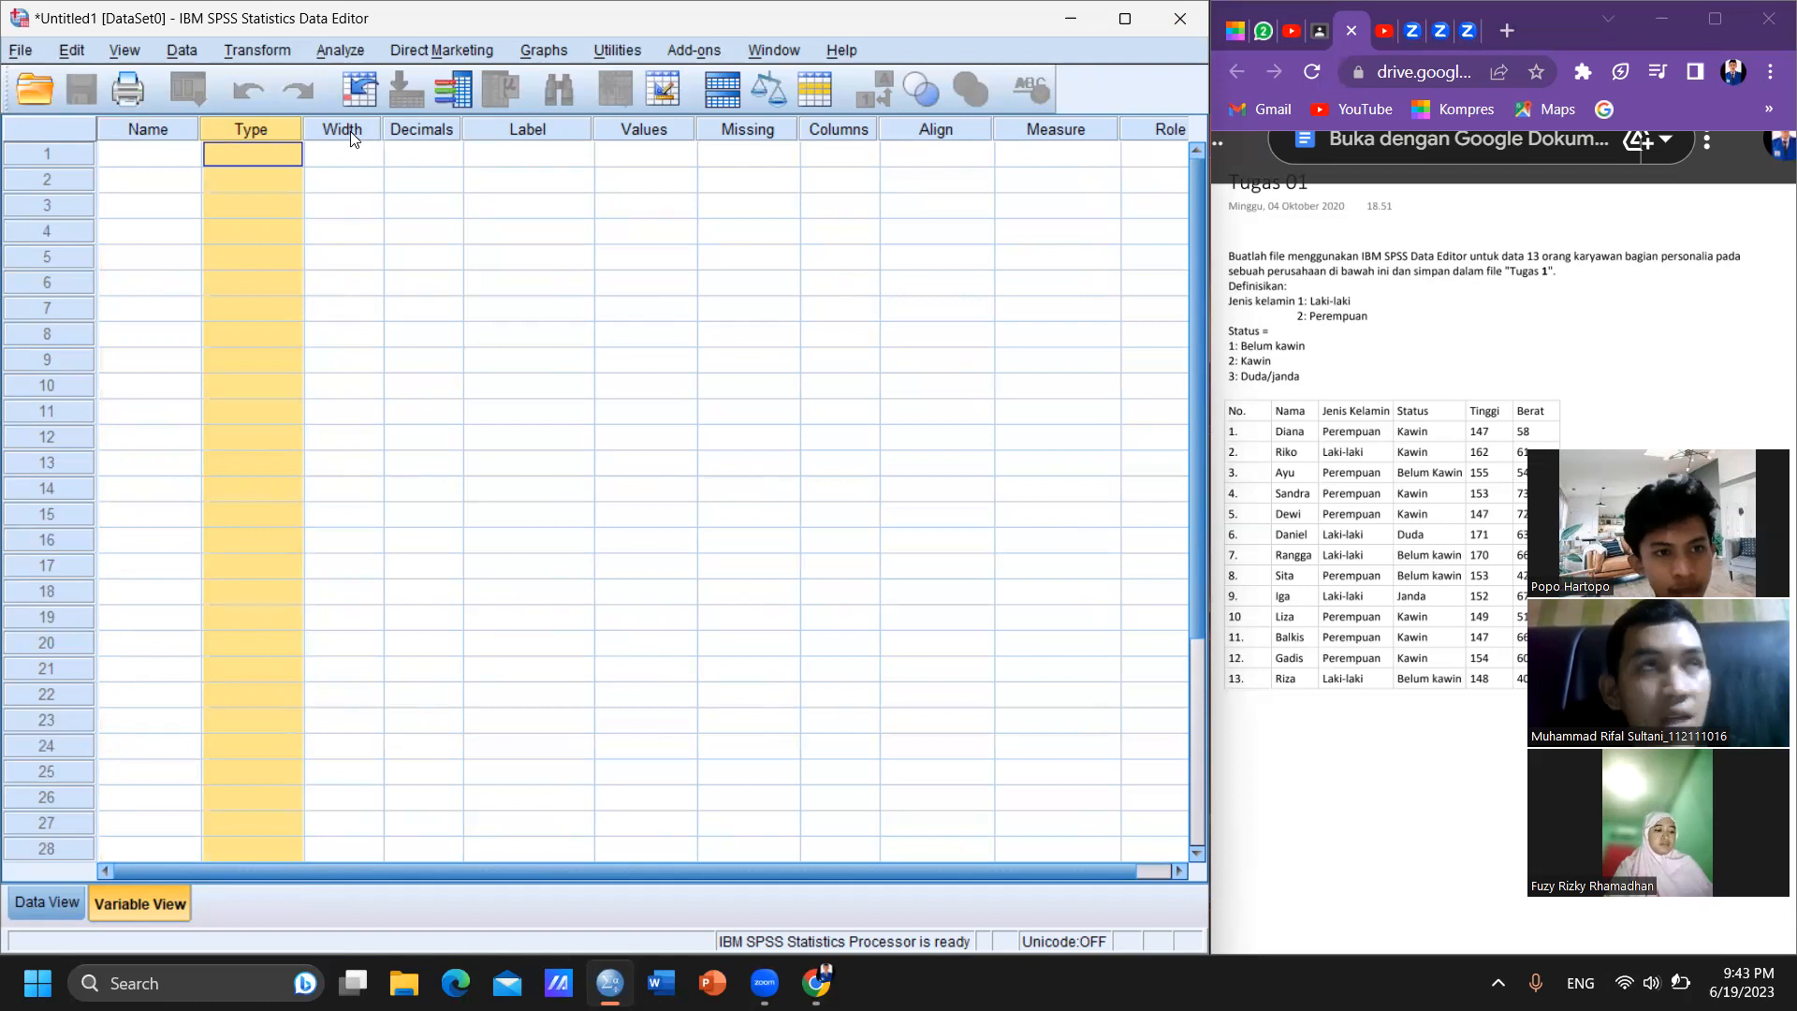
{"action": "key", "text": "Tab"}
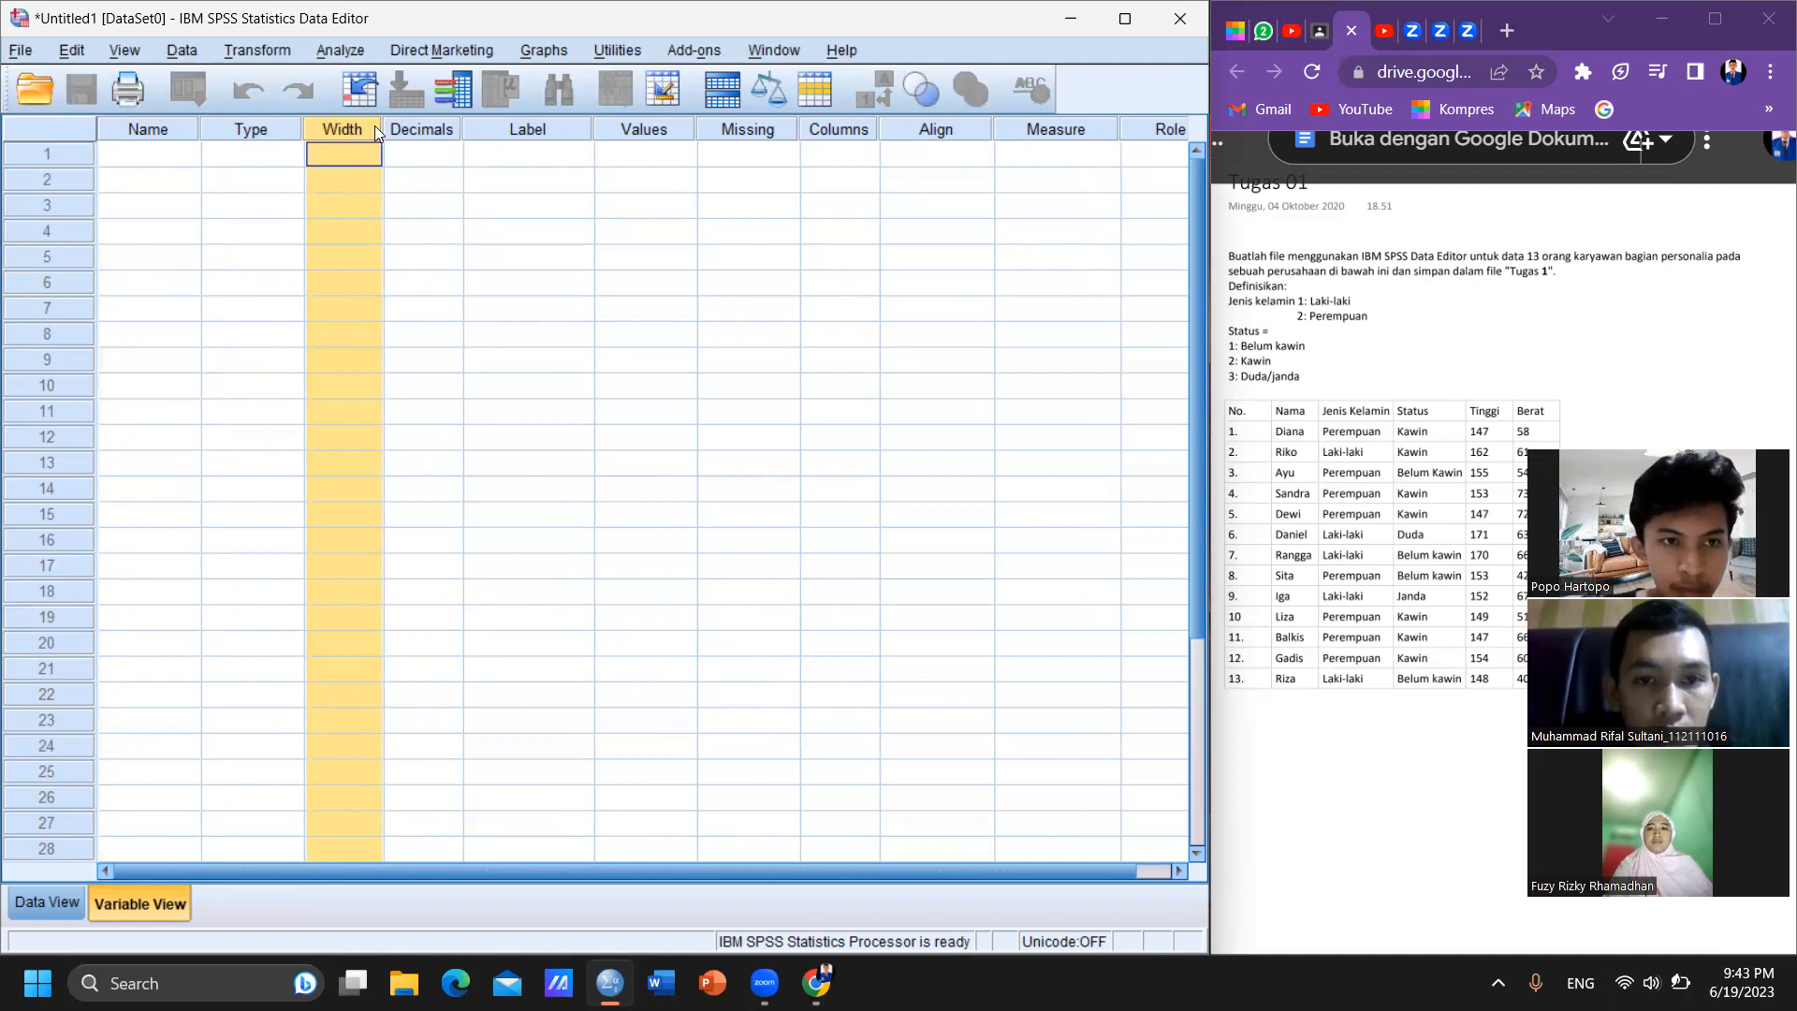
{"action": "key", "text": "Tab"}
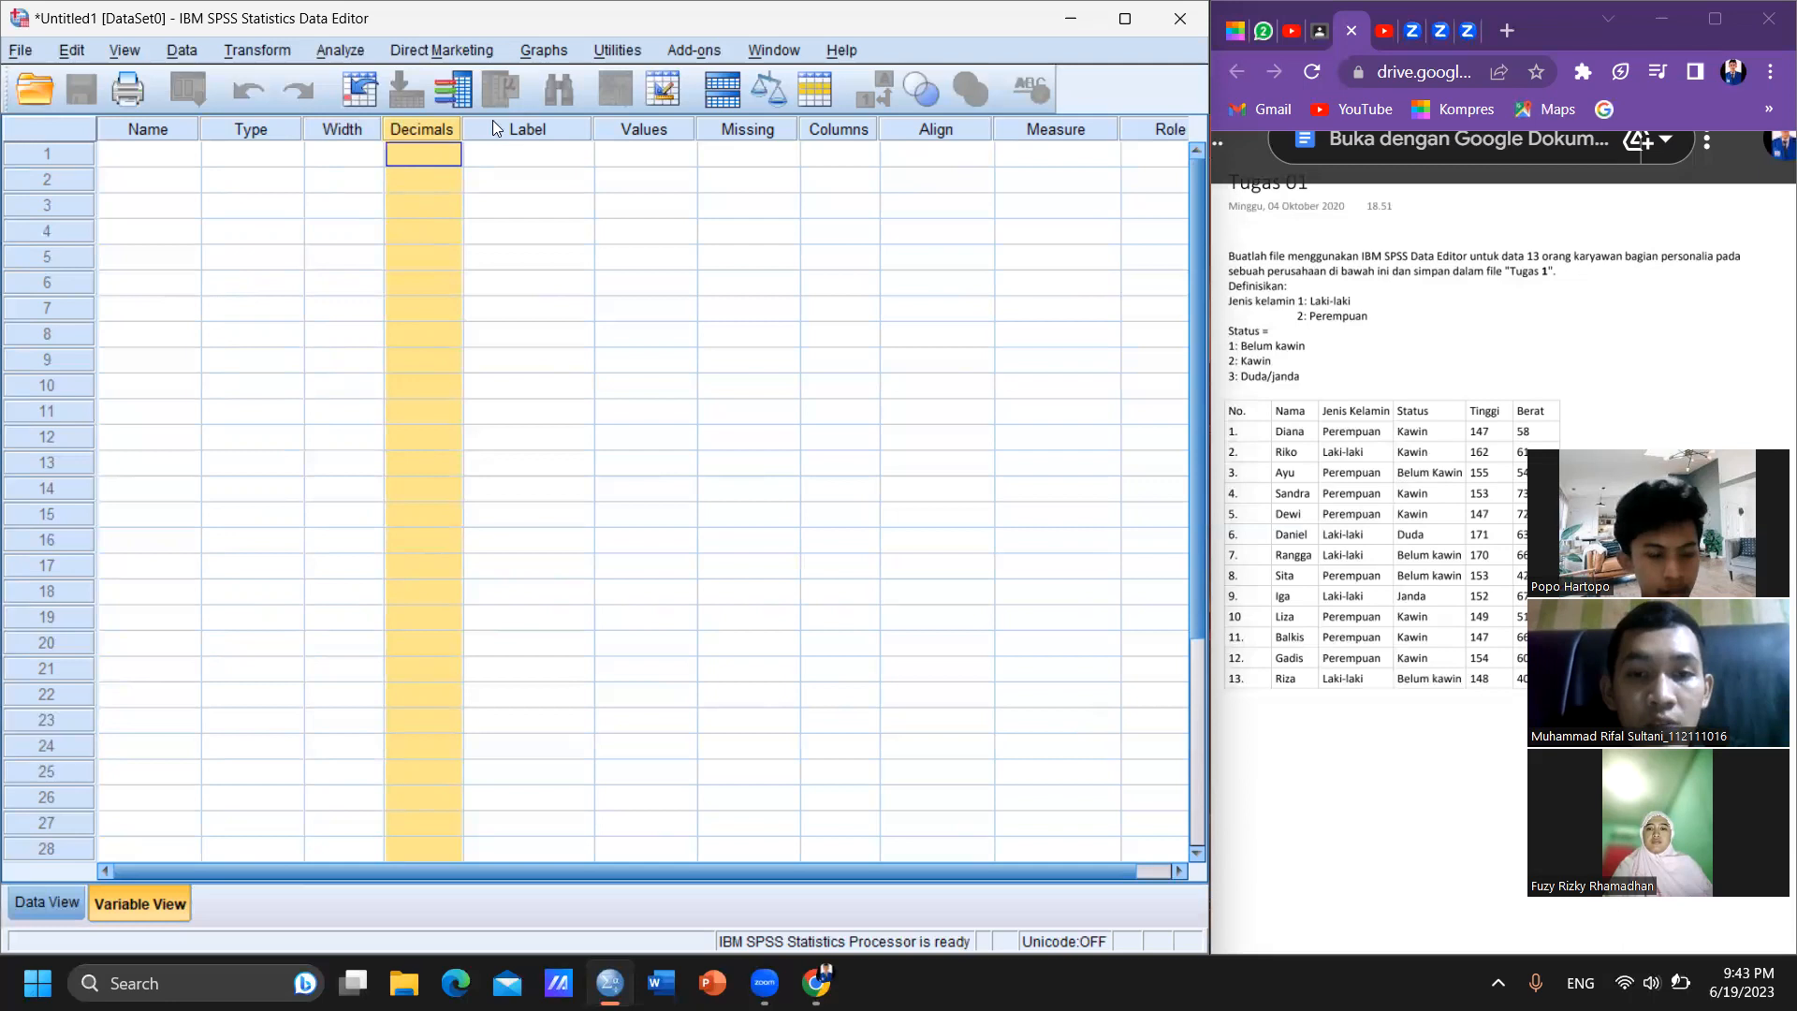
{"action": "key", "text": "Tab"}
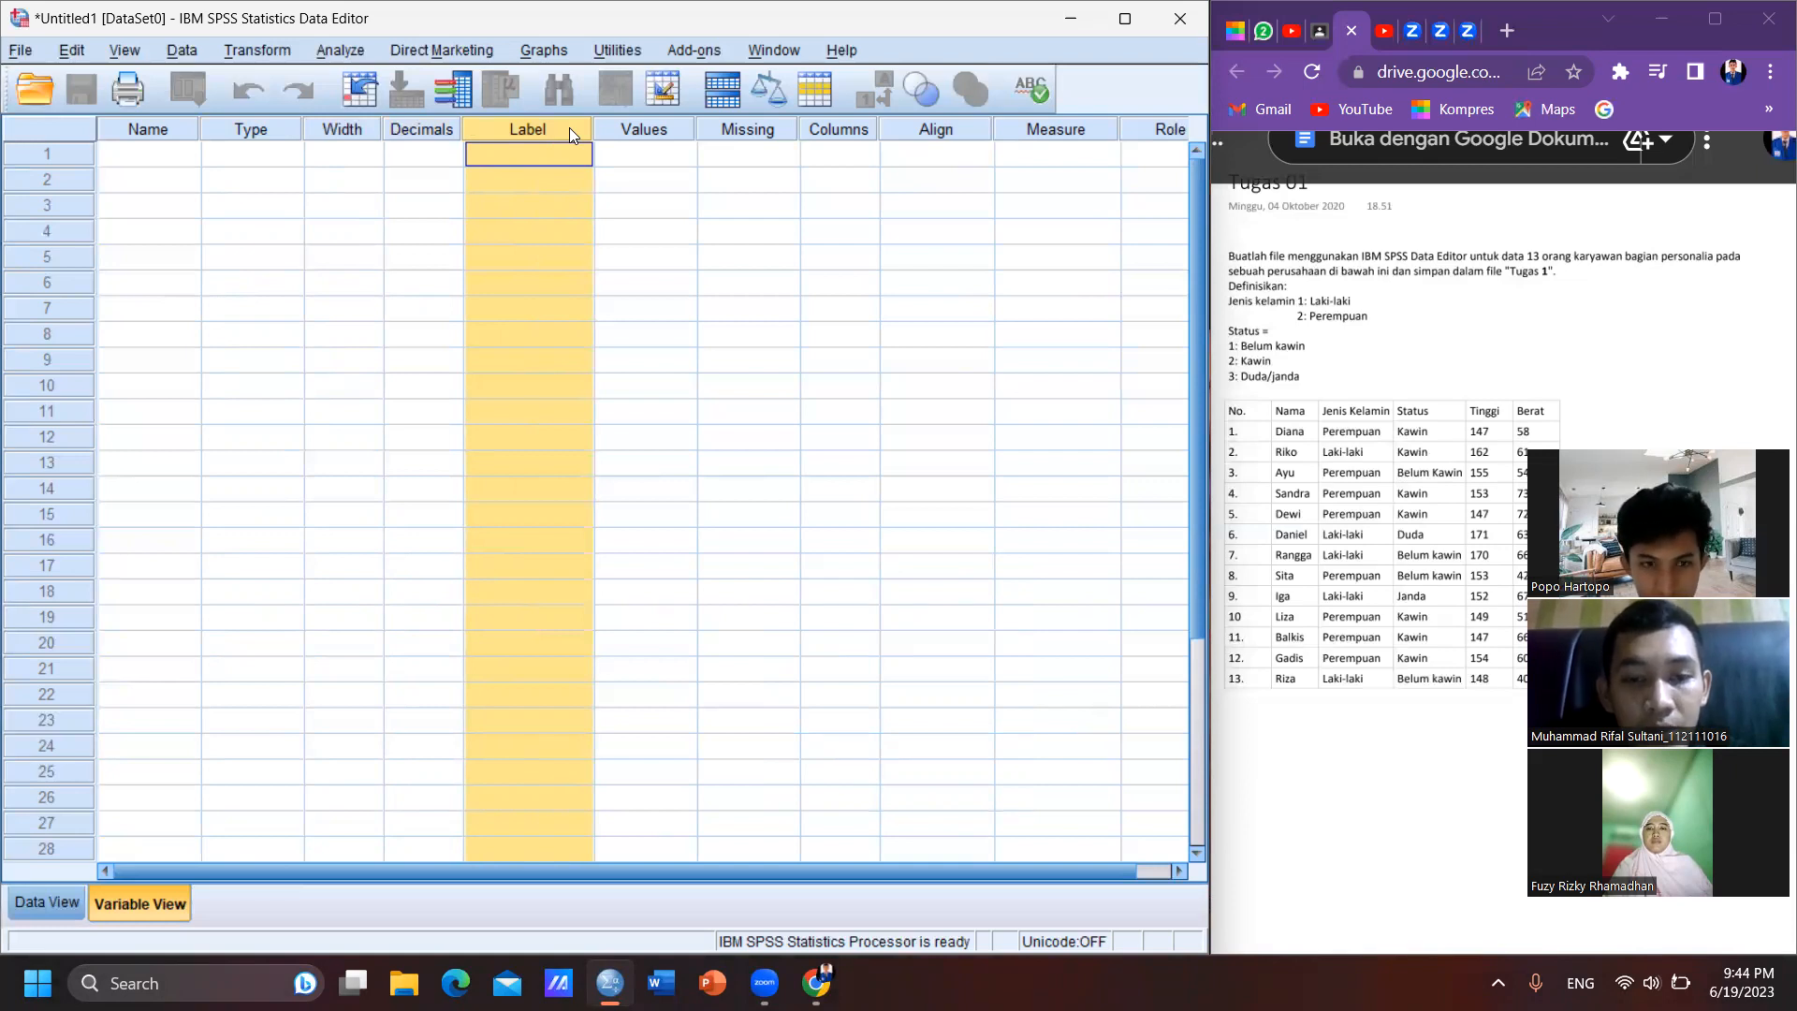
{"action": "left_click", "coordinate": [653, 125]}
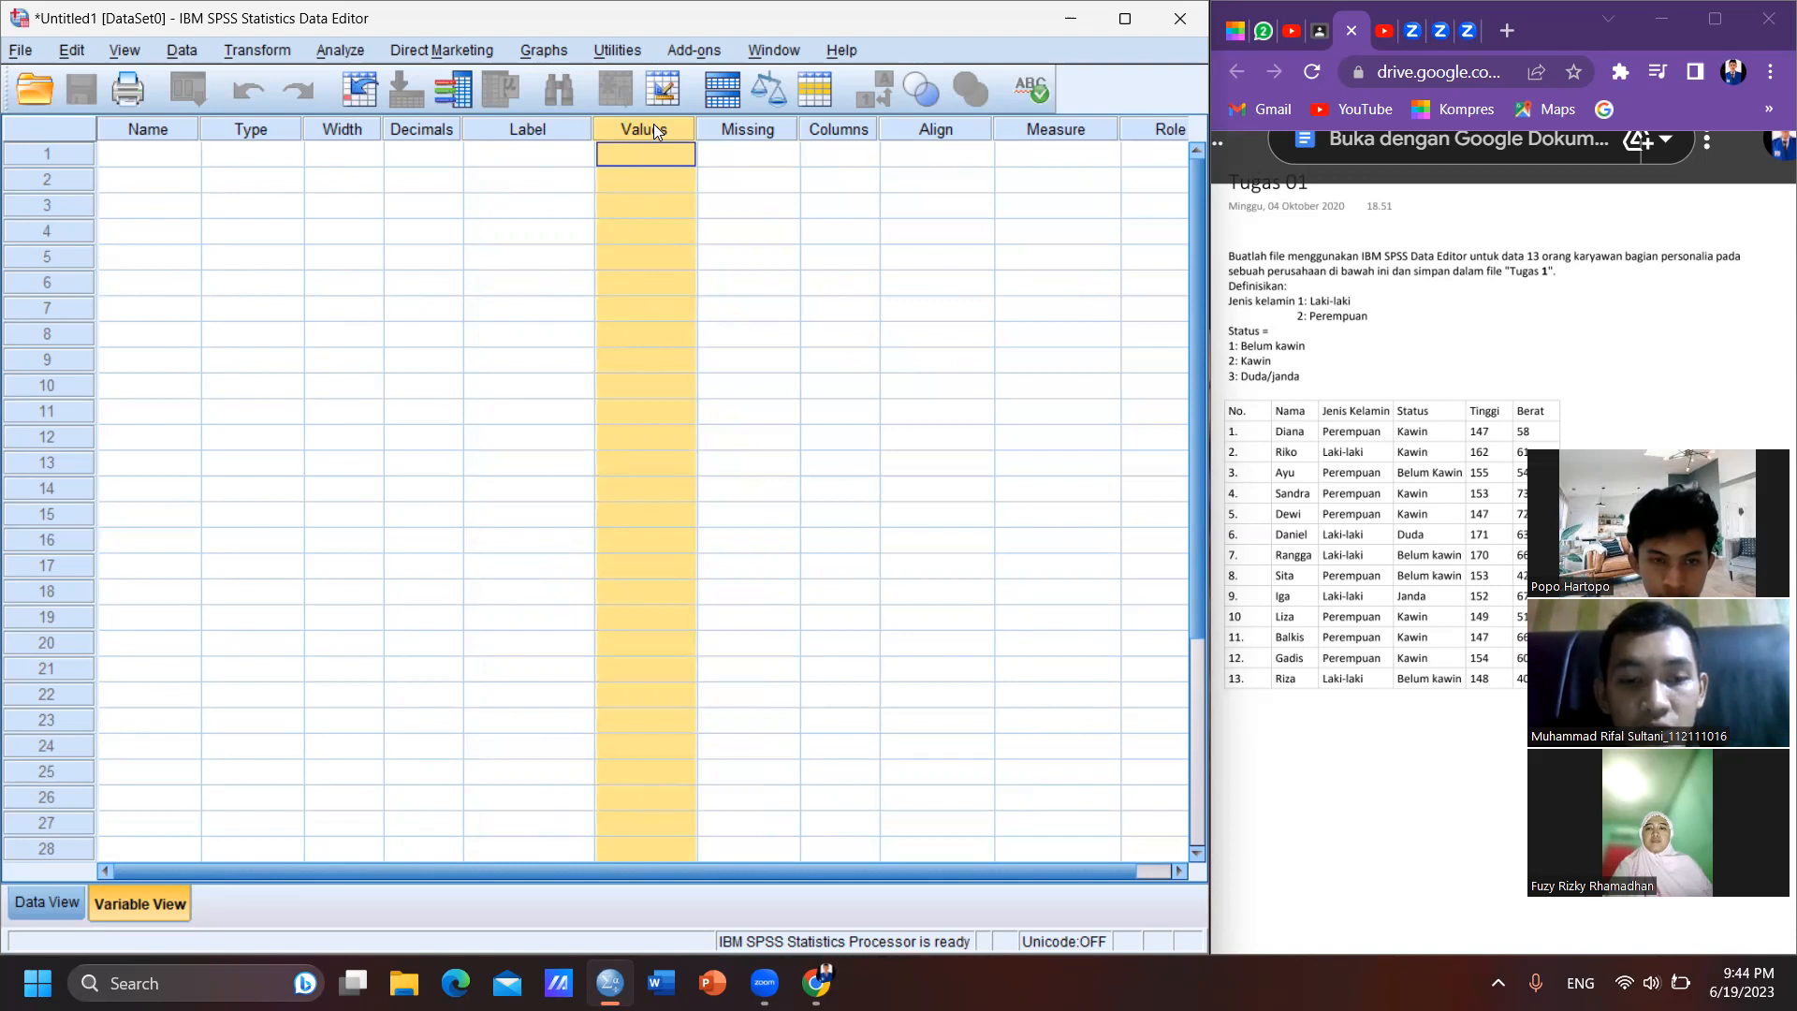
{"action": "left_click", "coordinate": [730, 126]}
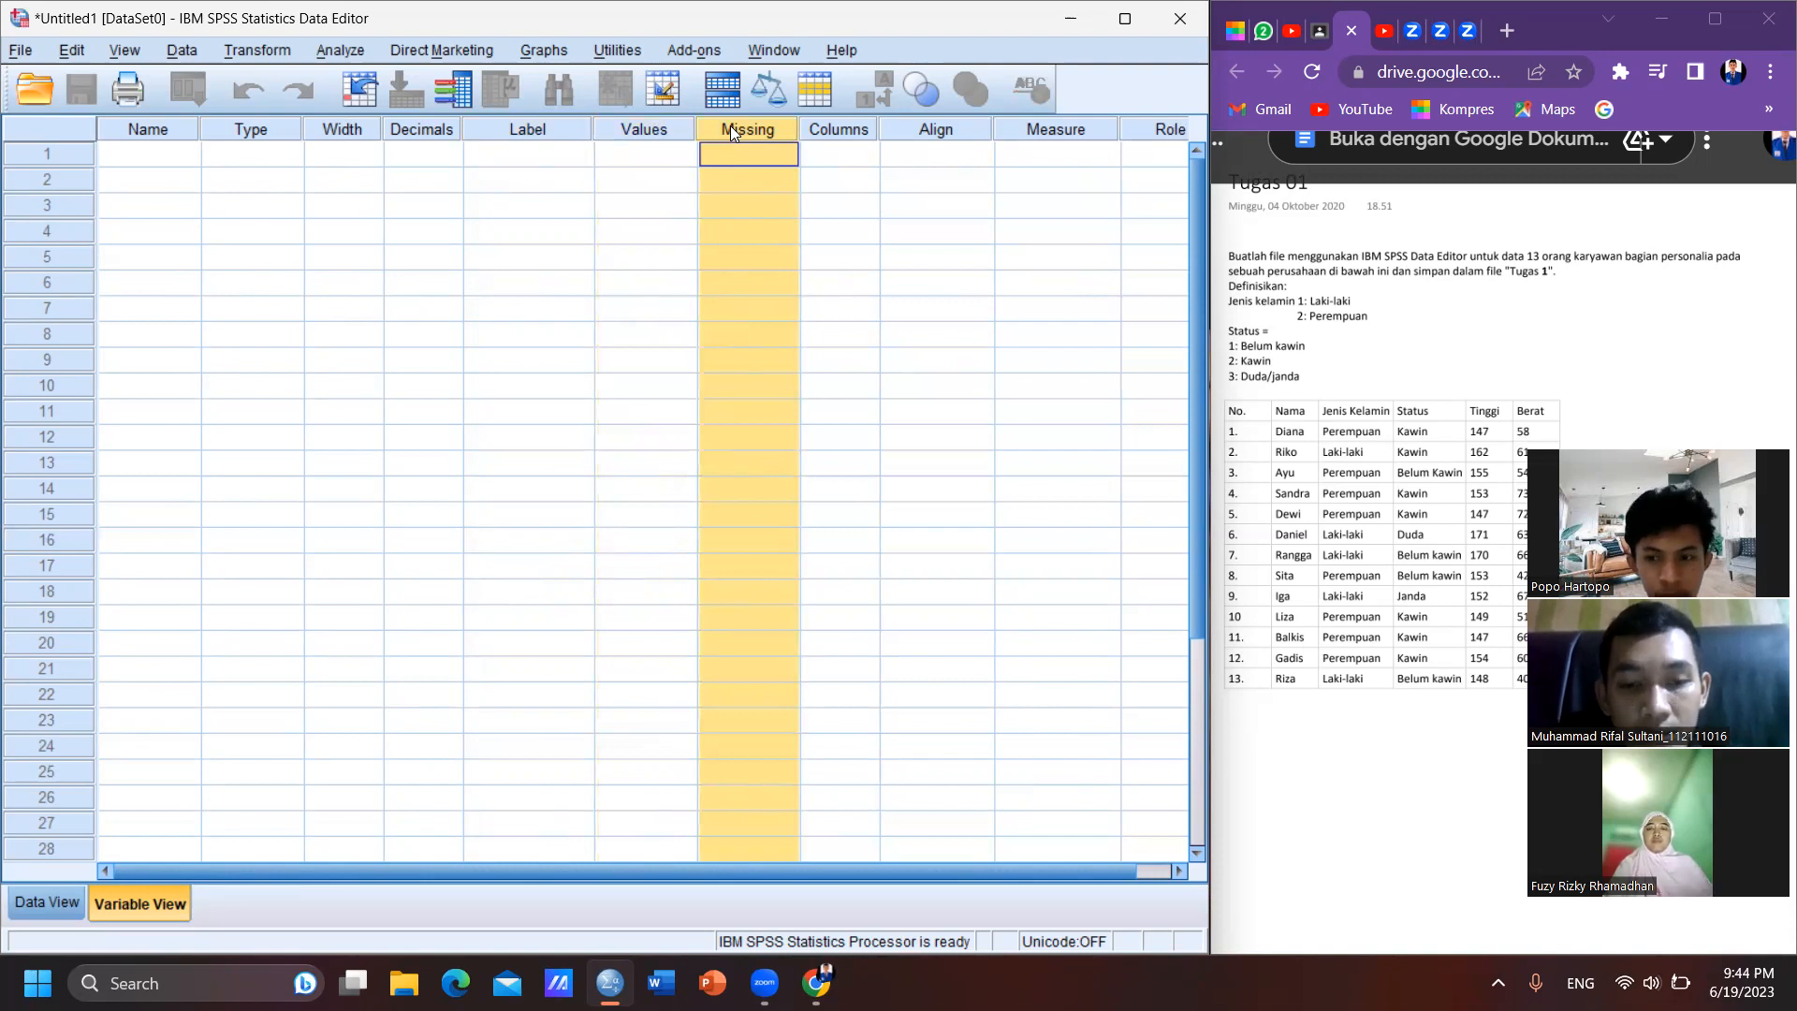
{"action": "left_click", "coordinate": [811, 129]}
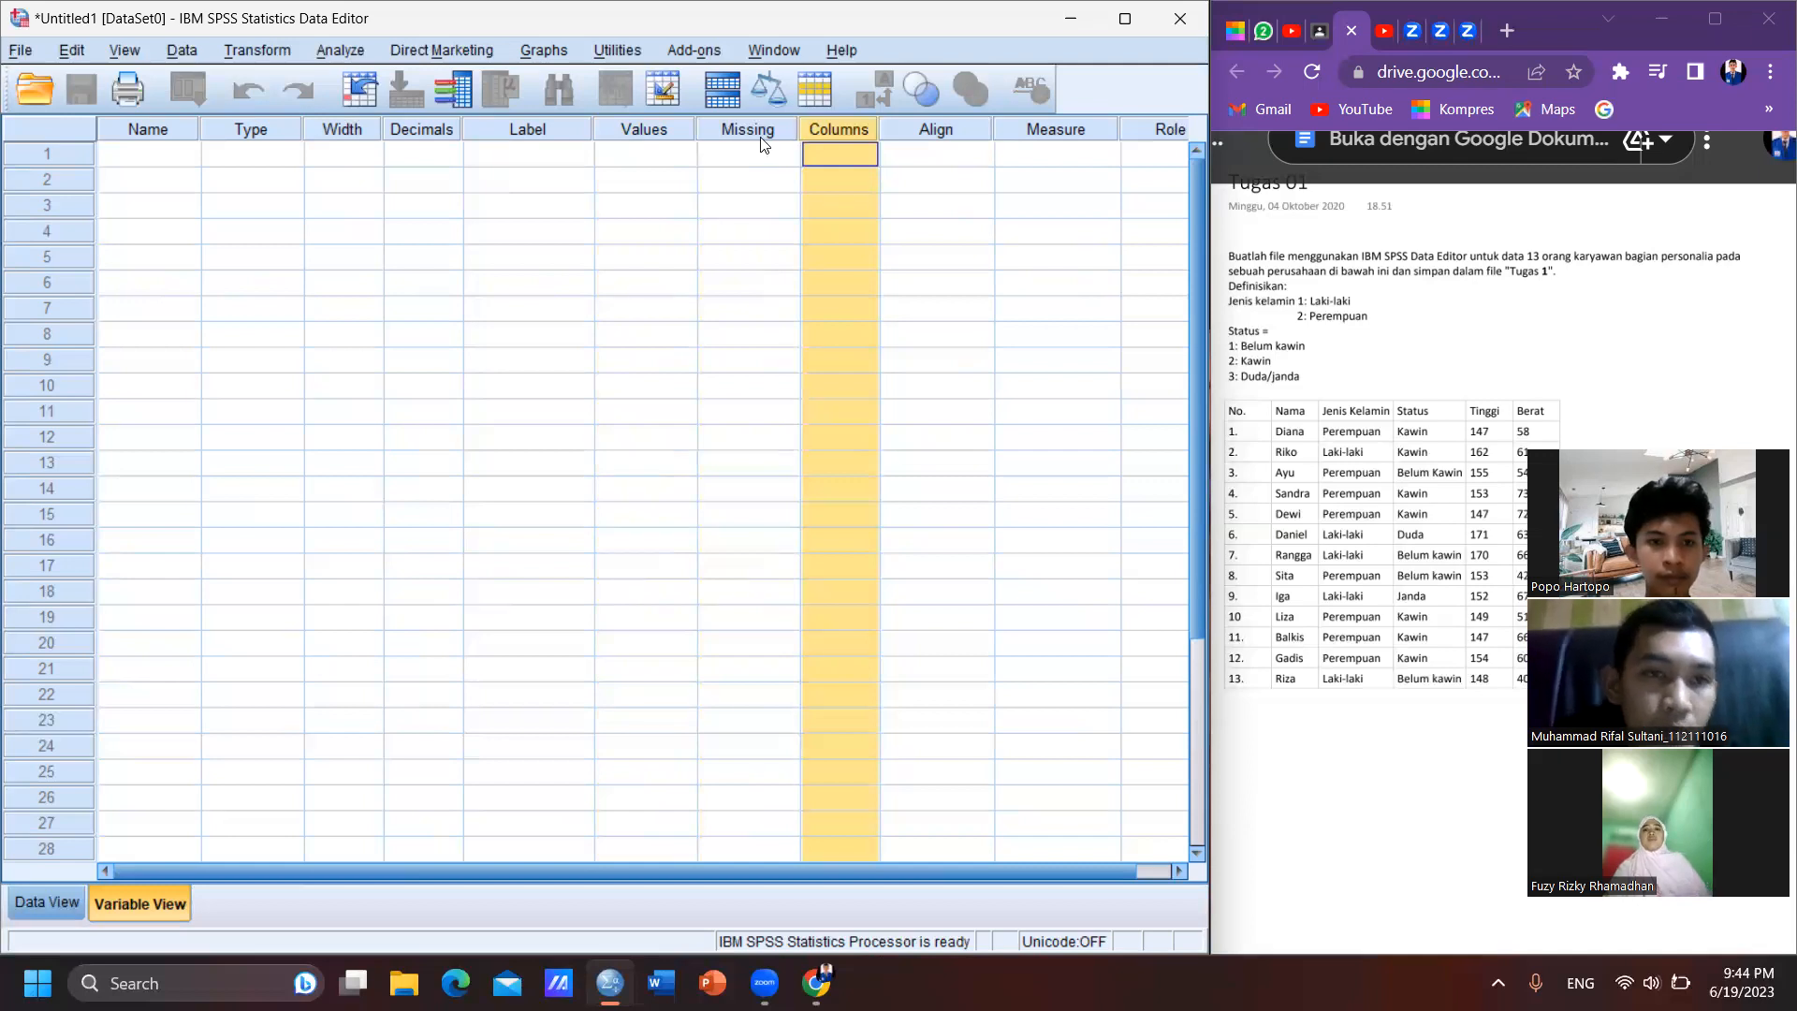
- Define the first variable with the name No and set its decimals to 0
{"action": "left_click", "coordinate": [145, 157]}
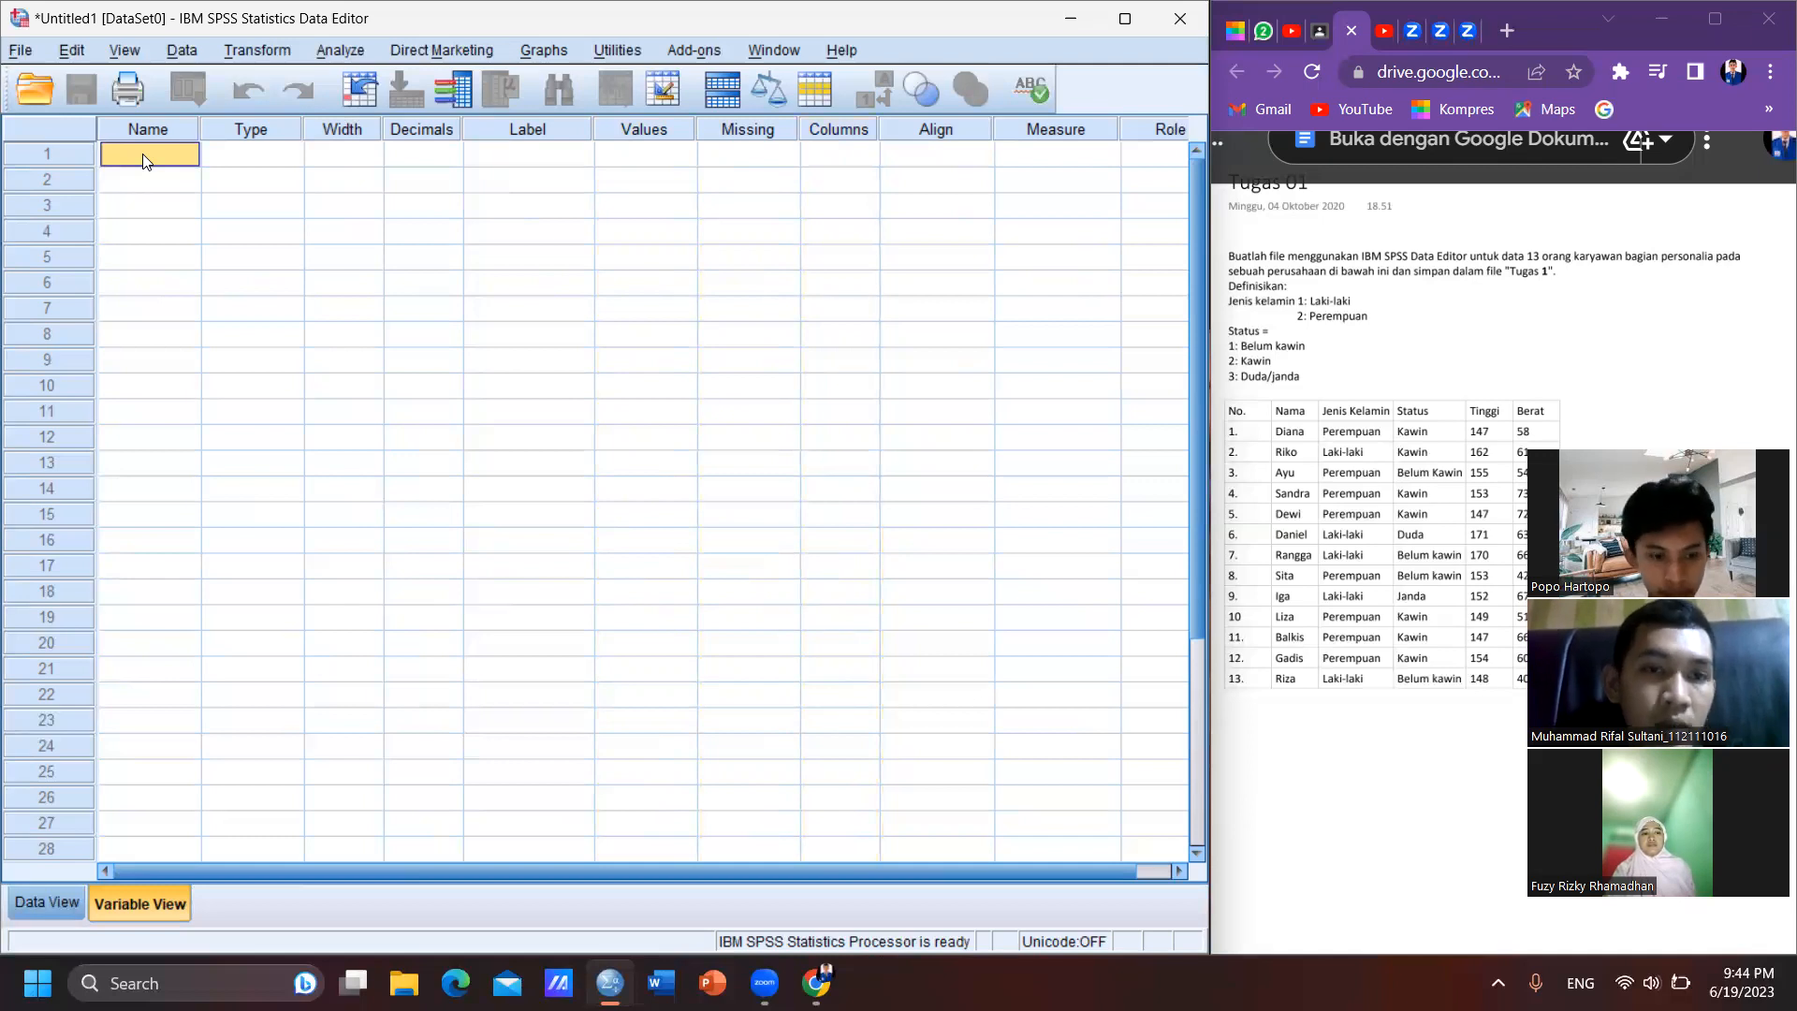
{"action": "double_click", "coordinate": [143, 157]}
{"action": "type", "text": "No"}
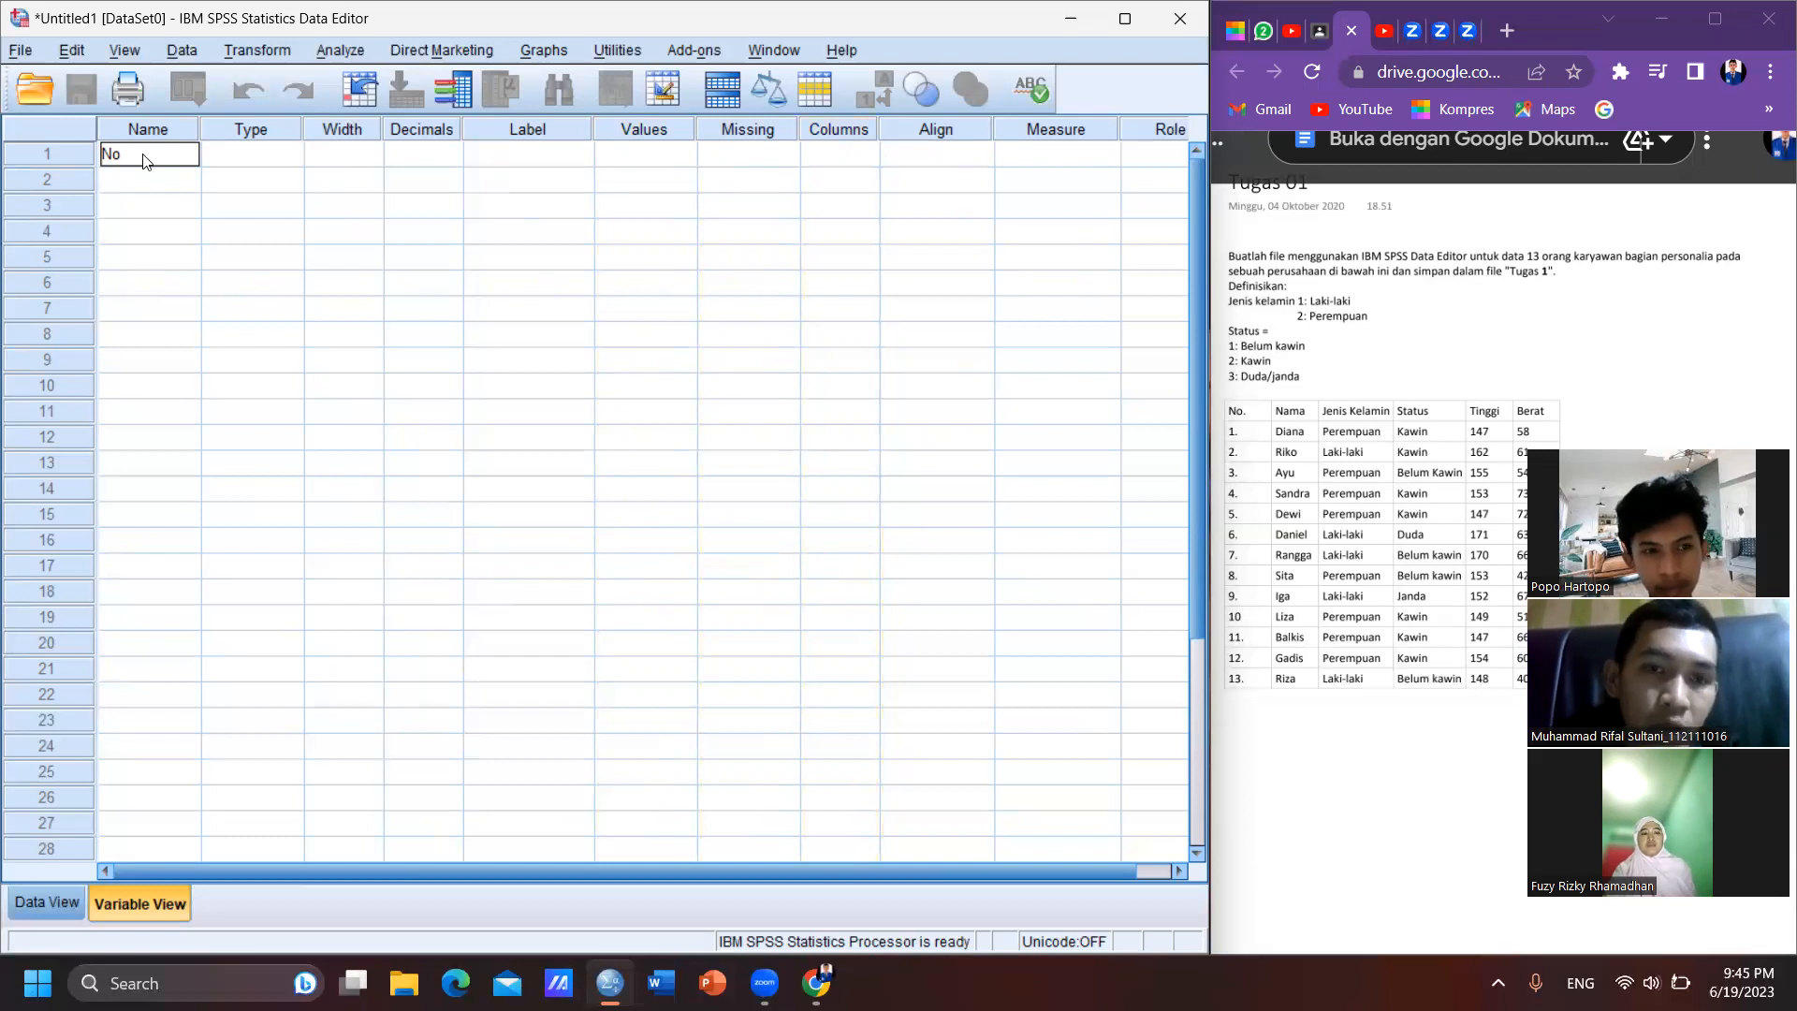
{"action": "key", "text": "Tab"}
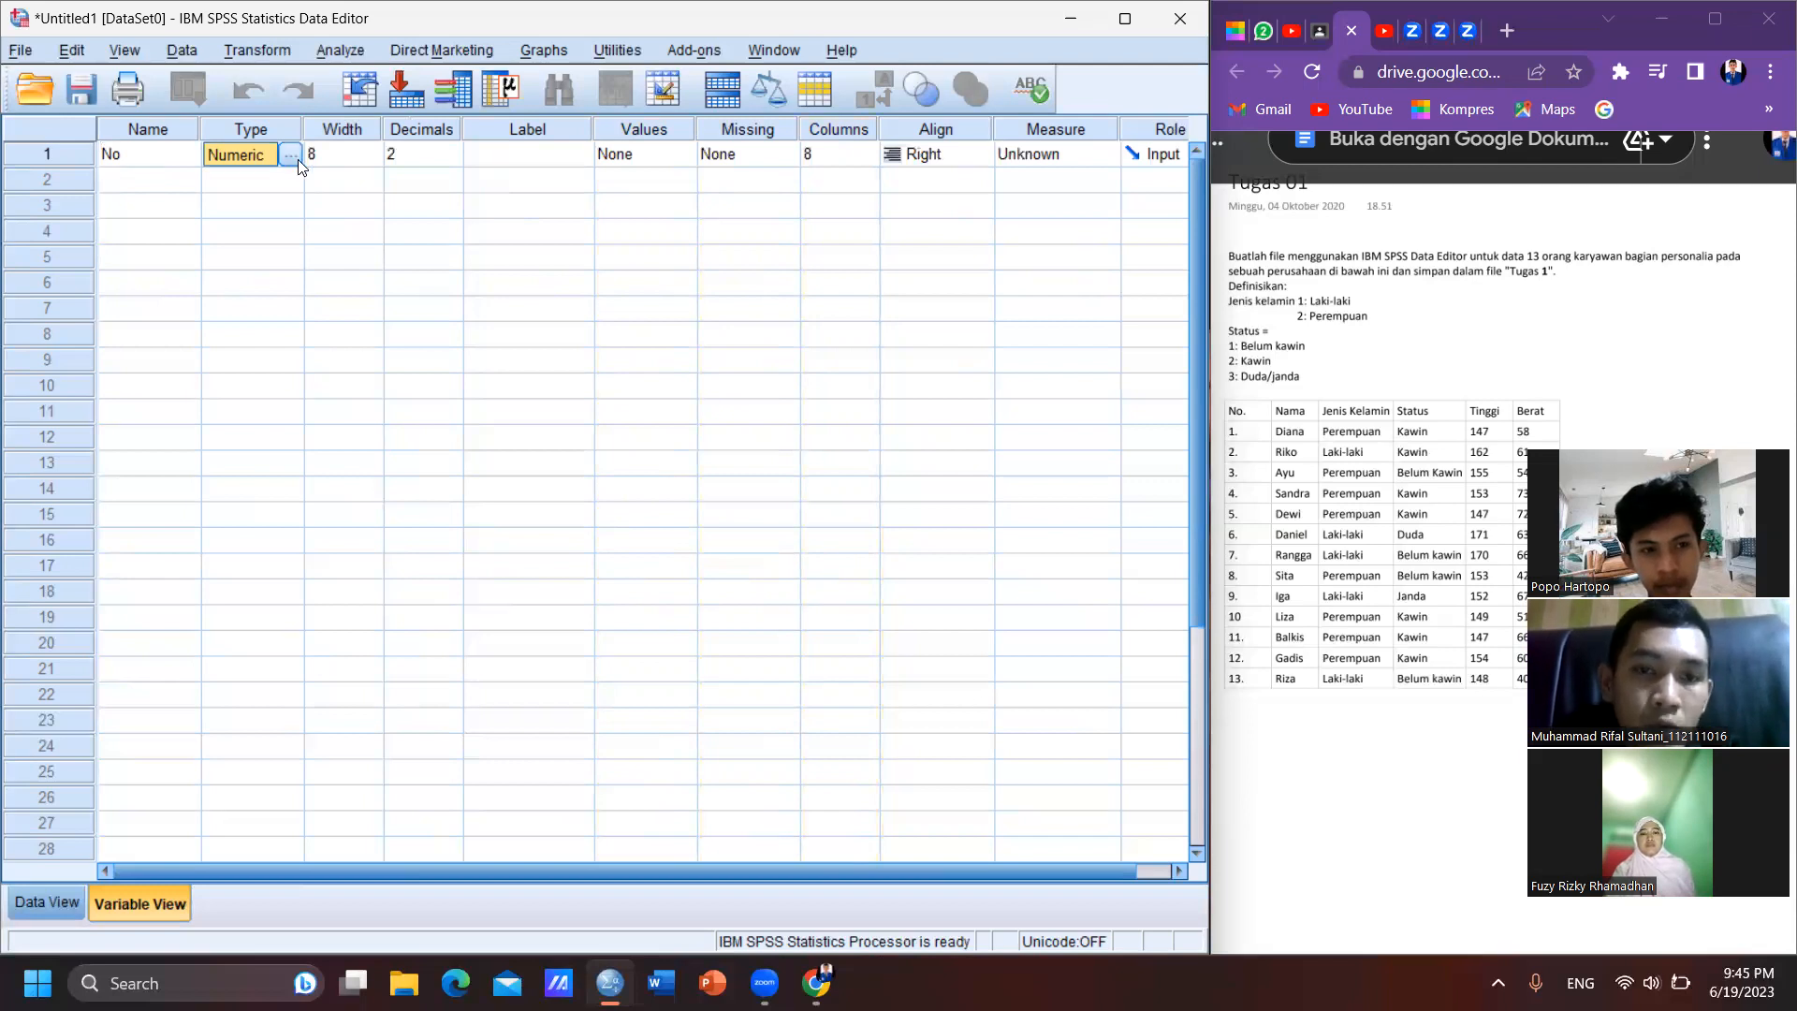
{"action": "left_click", "coordinate": [347, 153]}
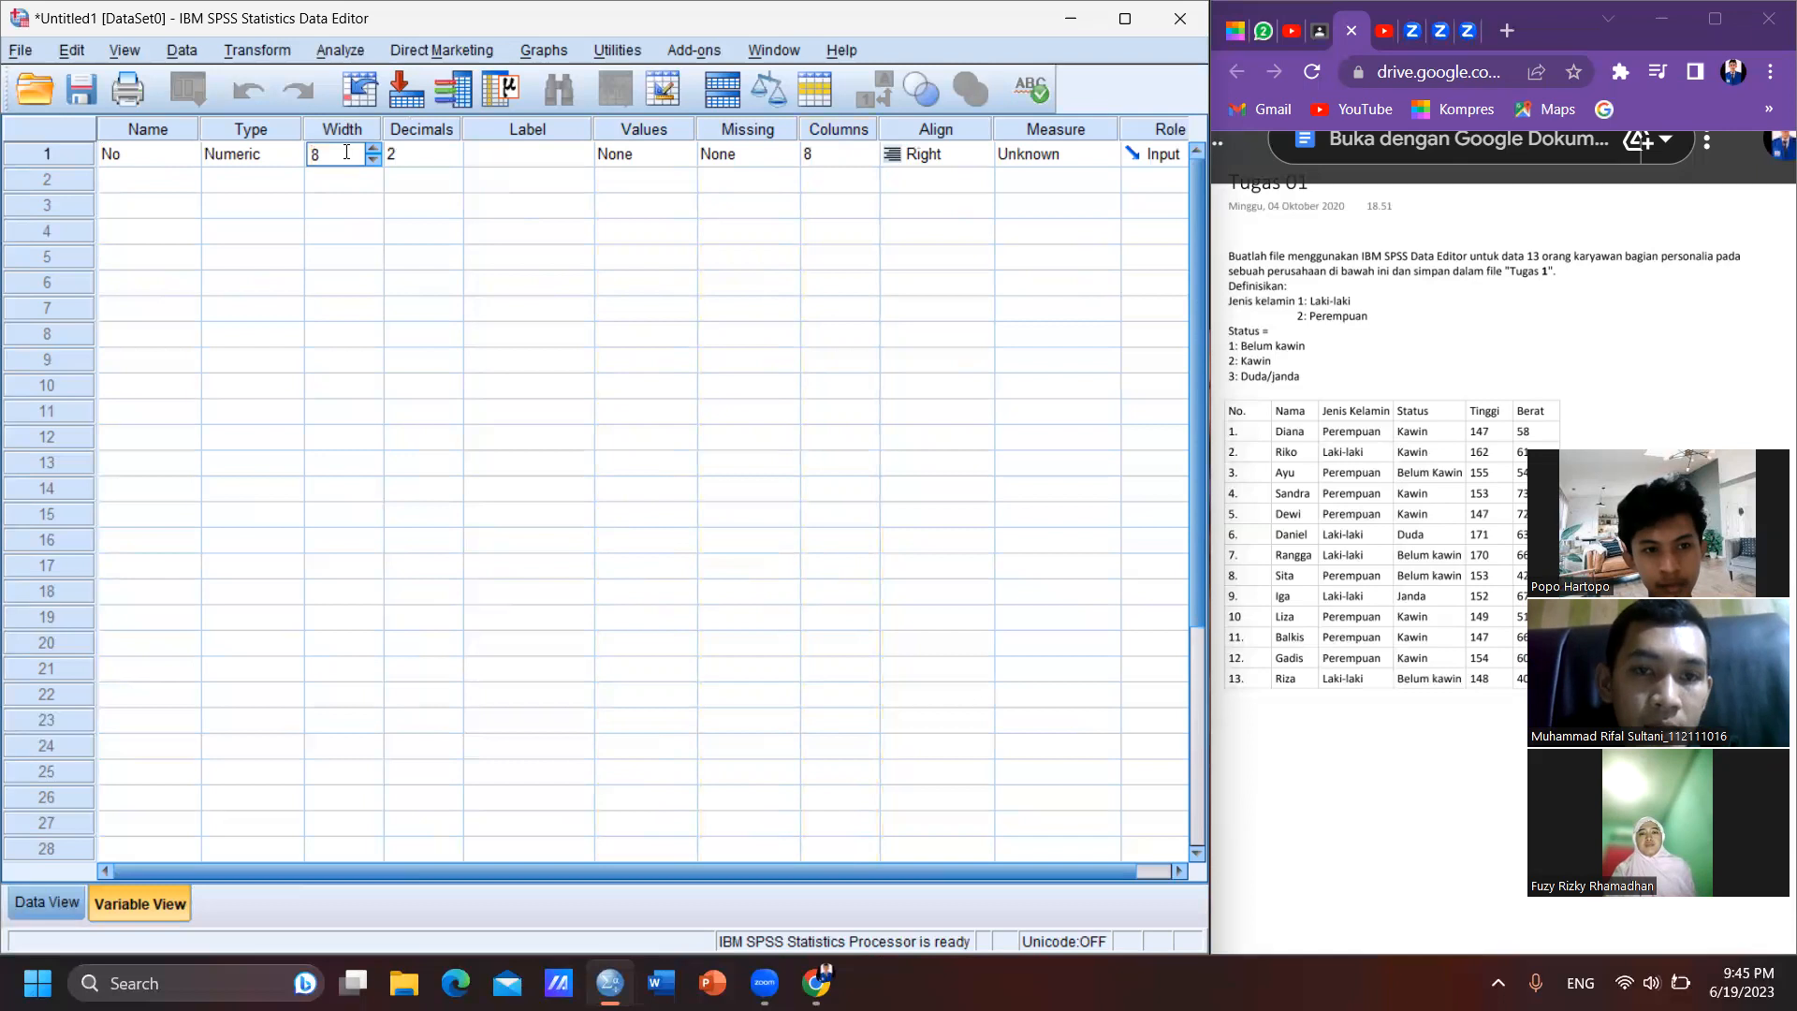
{"action": "left_click", "coordinate": [401, 161]}
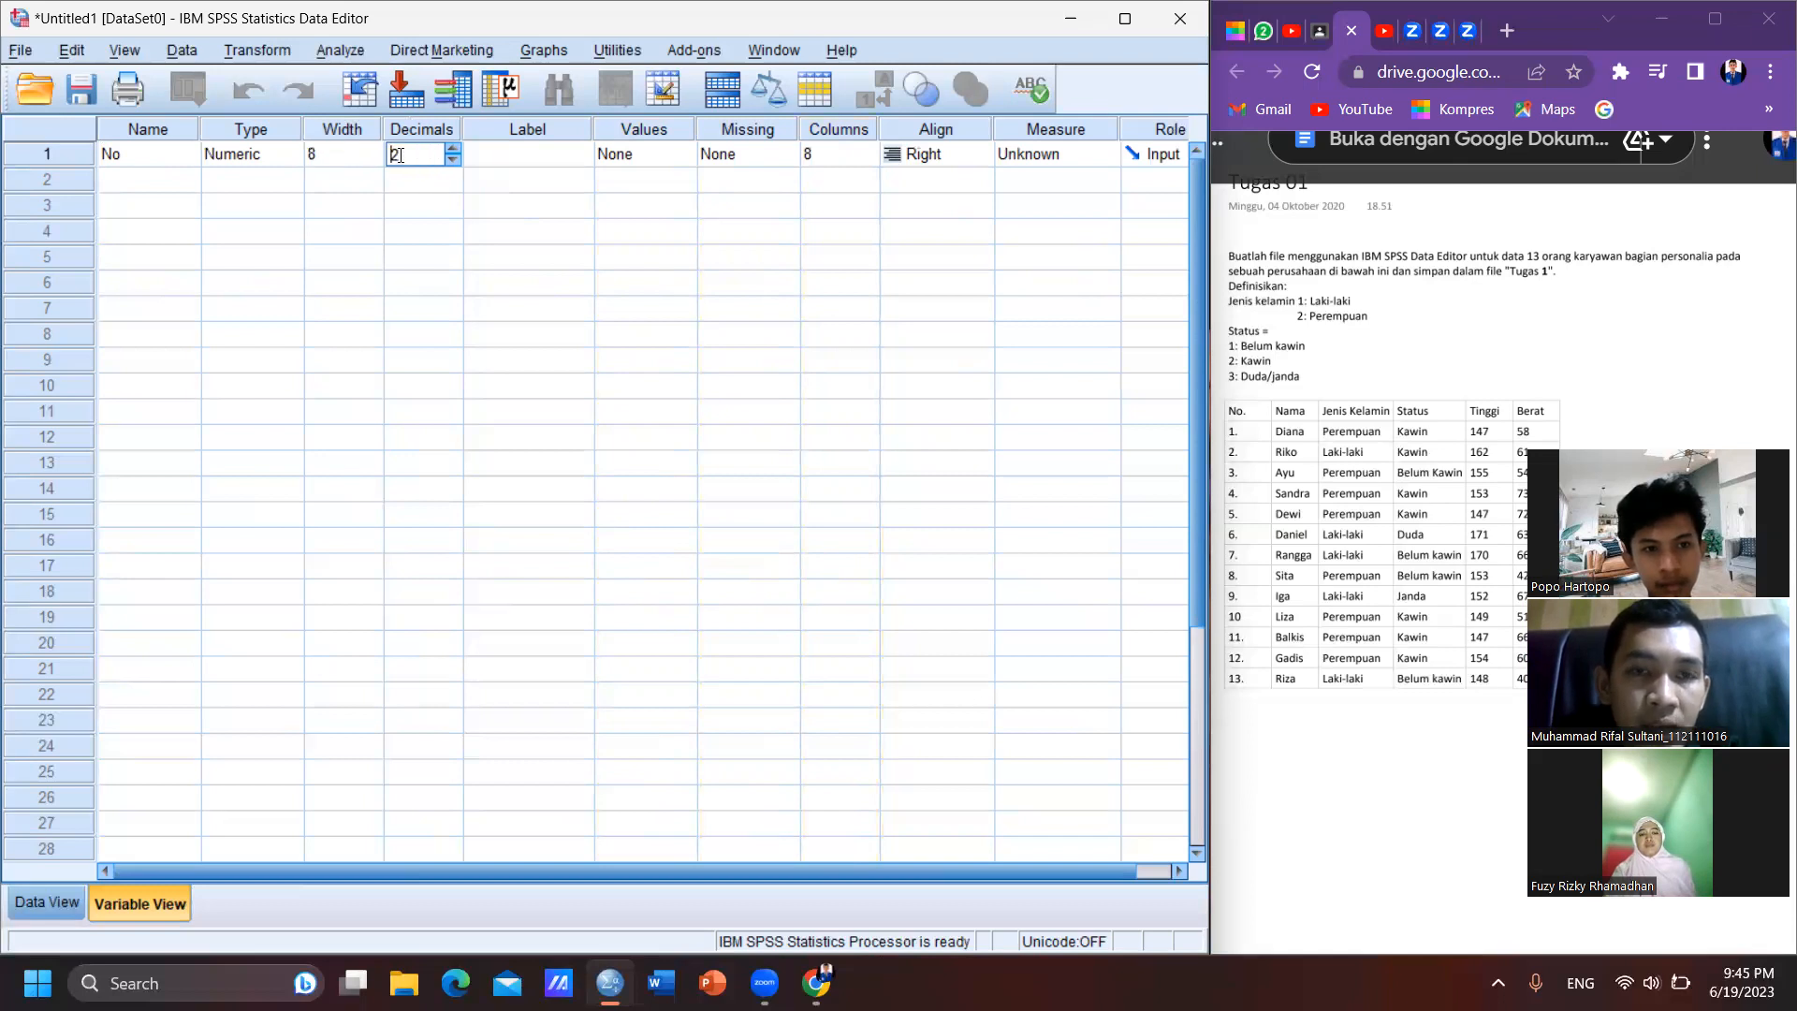
{"action": "left_click", "coordinate": [453, 161]}
{"action": "left_click", "coordinate": [453, 161]}
- Label the No variable as "No Responden"
{"action": "left_click", "coordinate": [523, 165]}
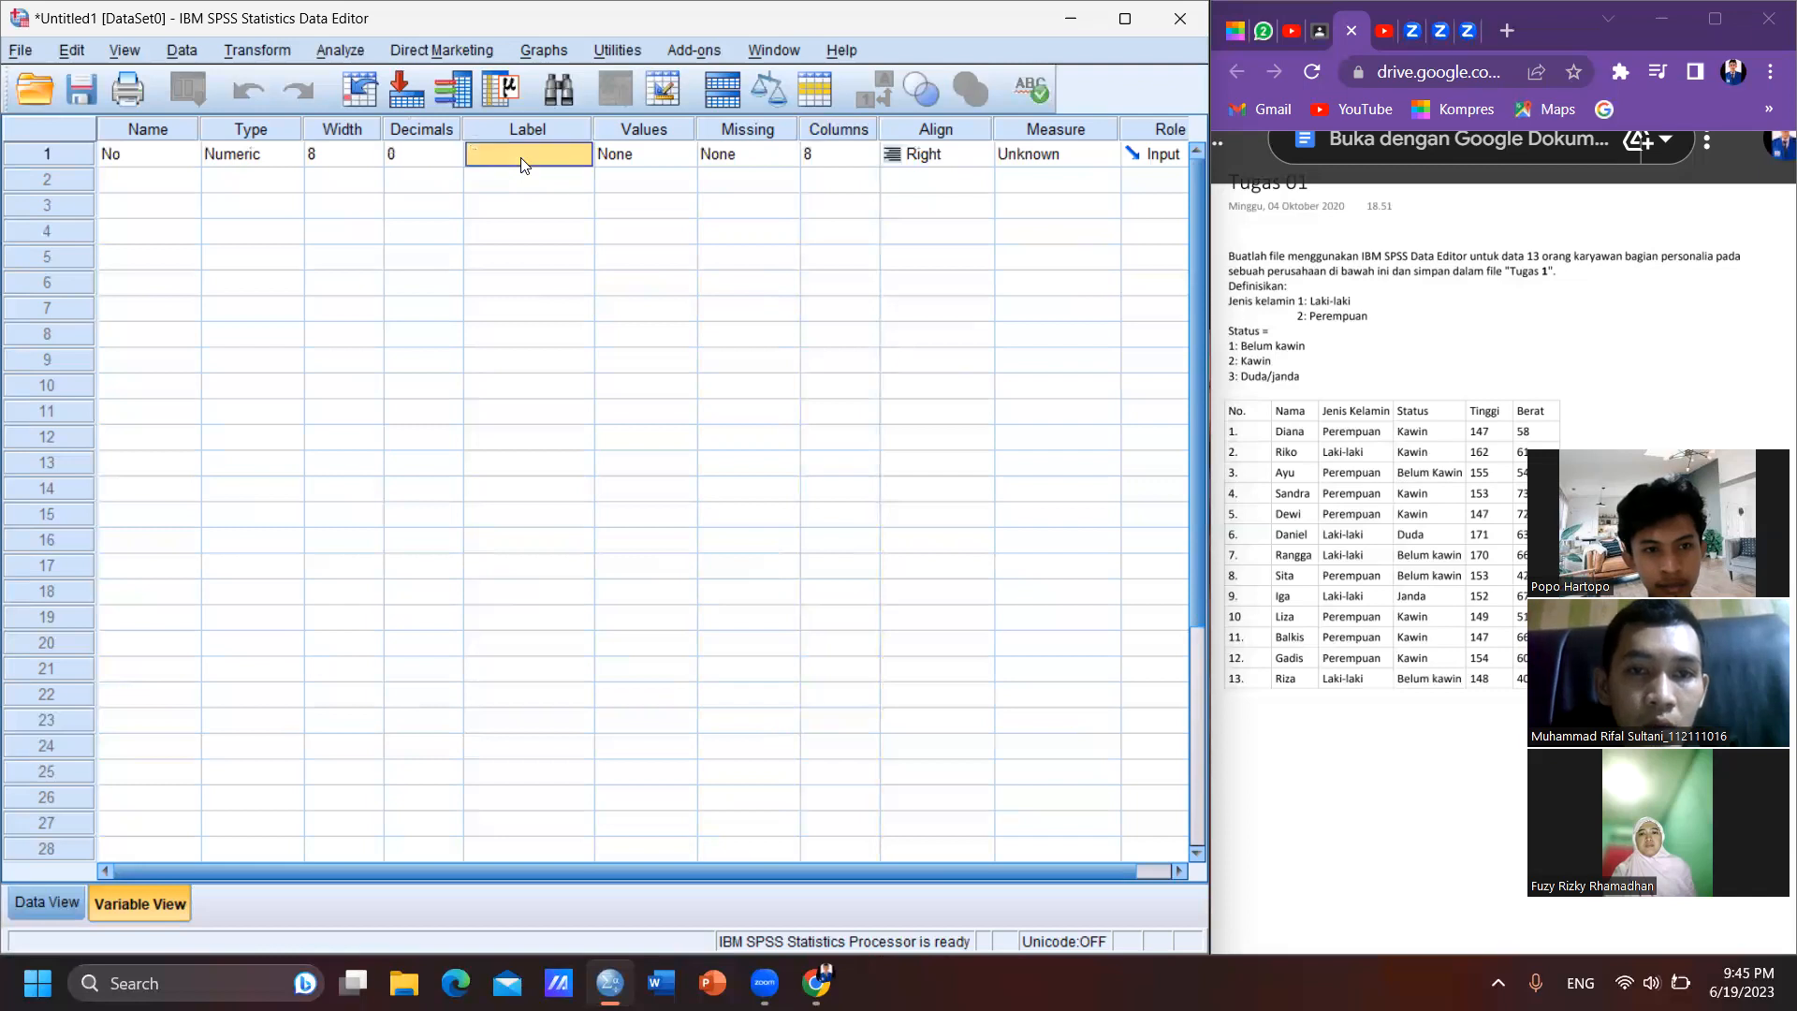
{"action": "left_click", "coordinate": [522, 156]}
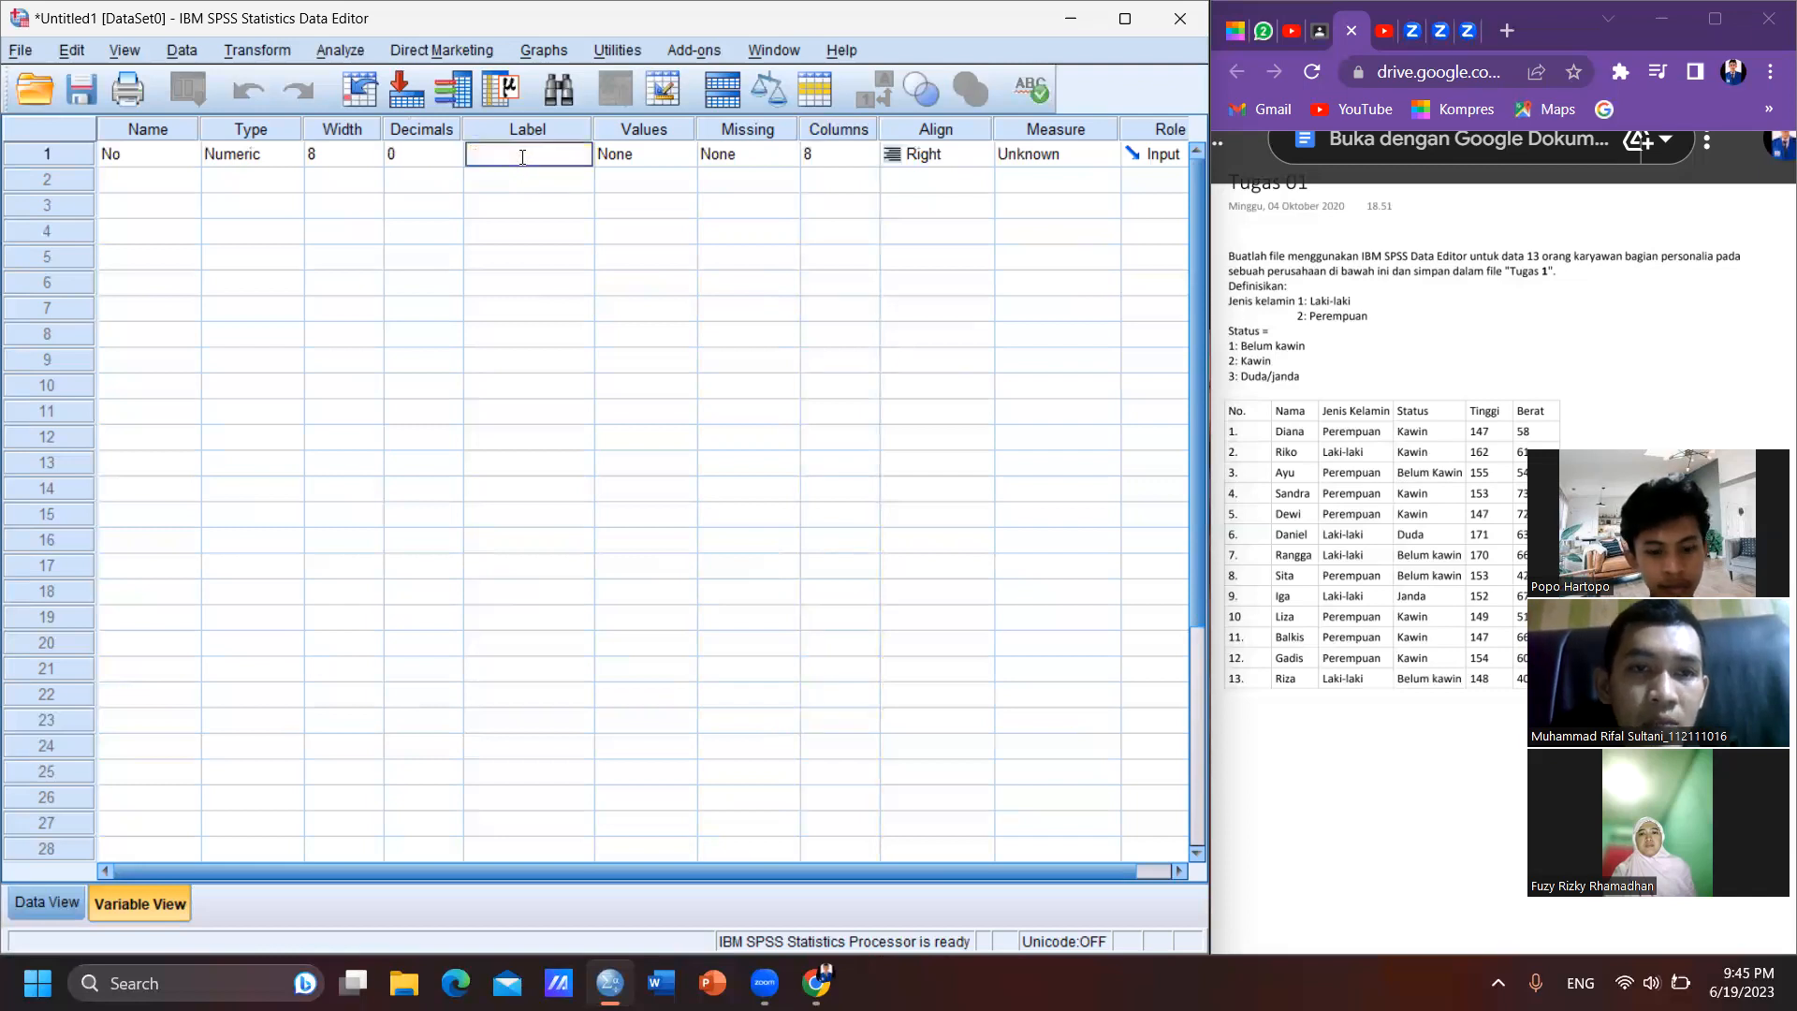
{"action": "type", "text": "N"}
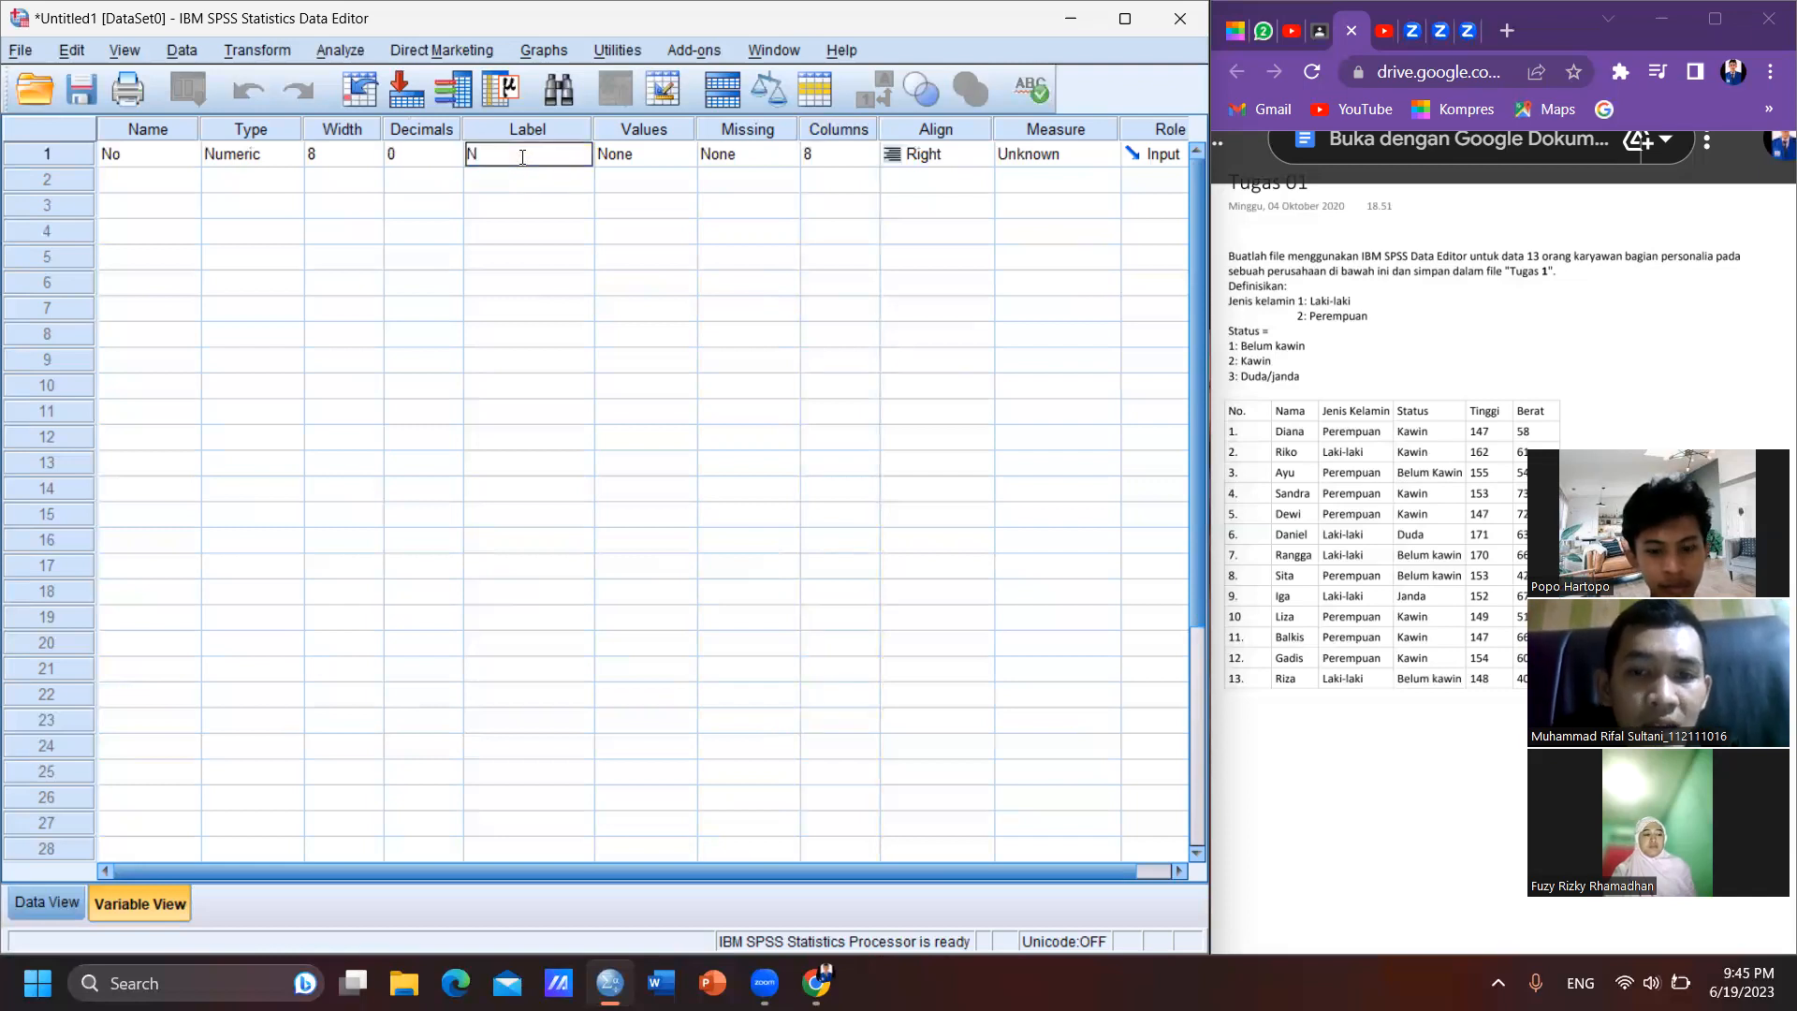
{"action": "type", "text": "o"}
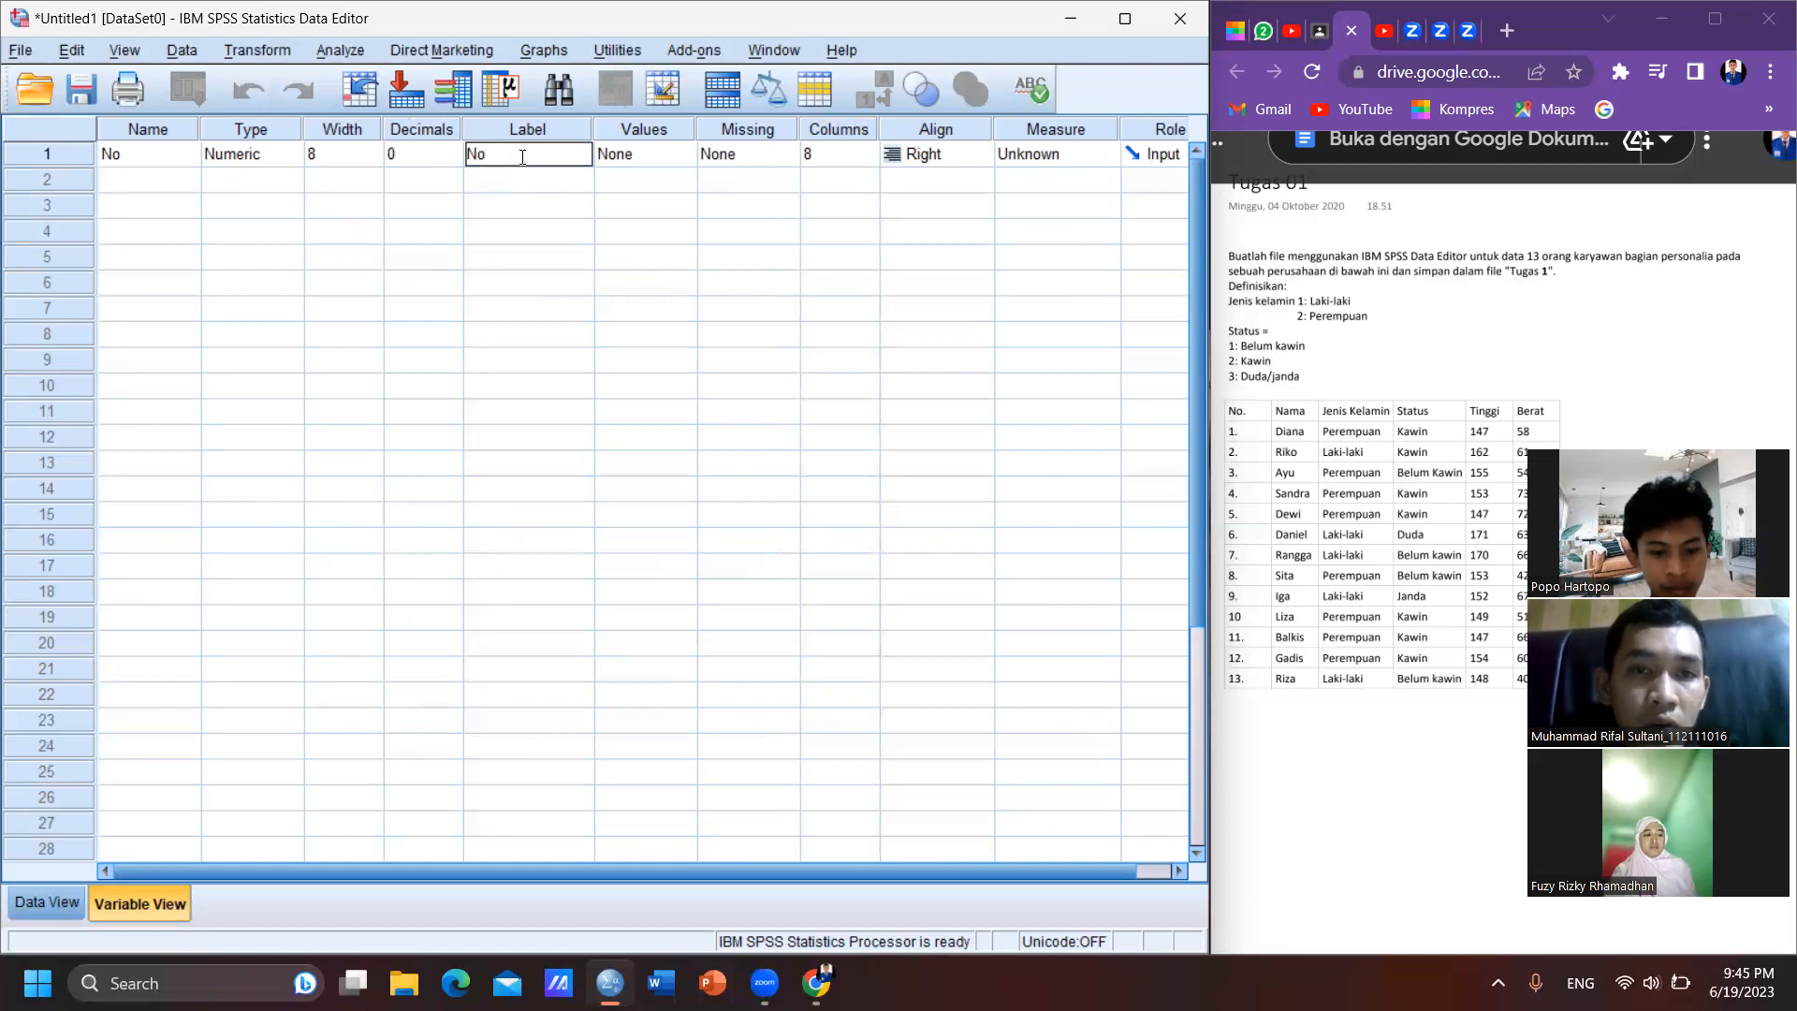
{"action": "type", "text": " re"}
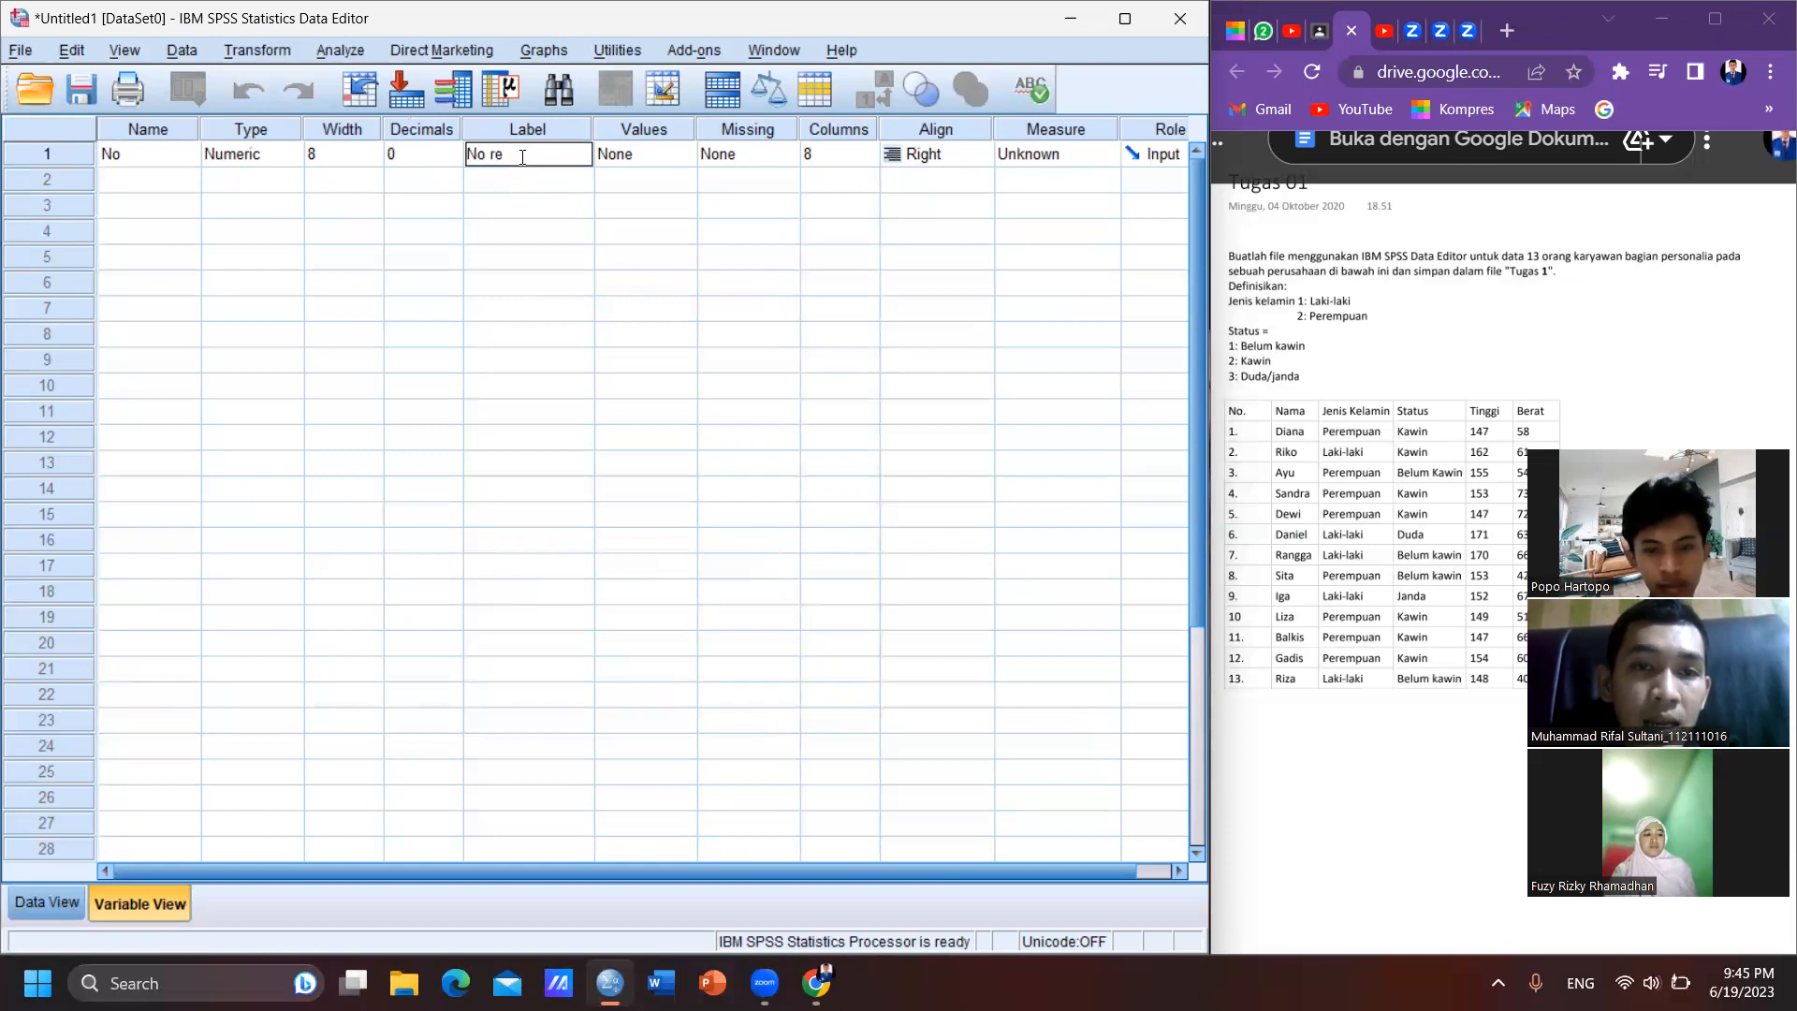
{"action": "key", "text": "BackSpace"}
{"action": "key", "text": "BackSpace"}
{"action": "type", "text": "Responden"}
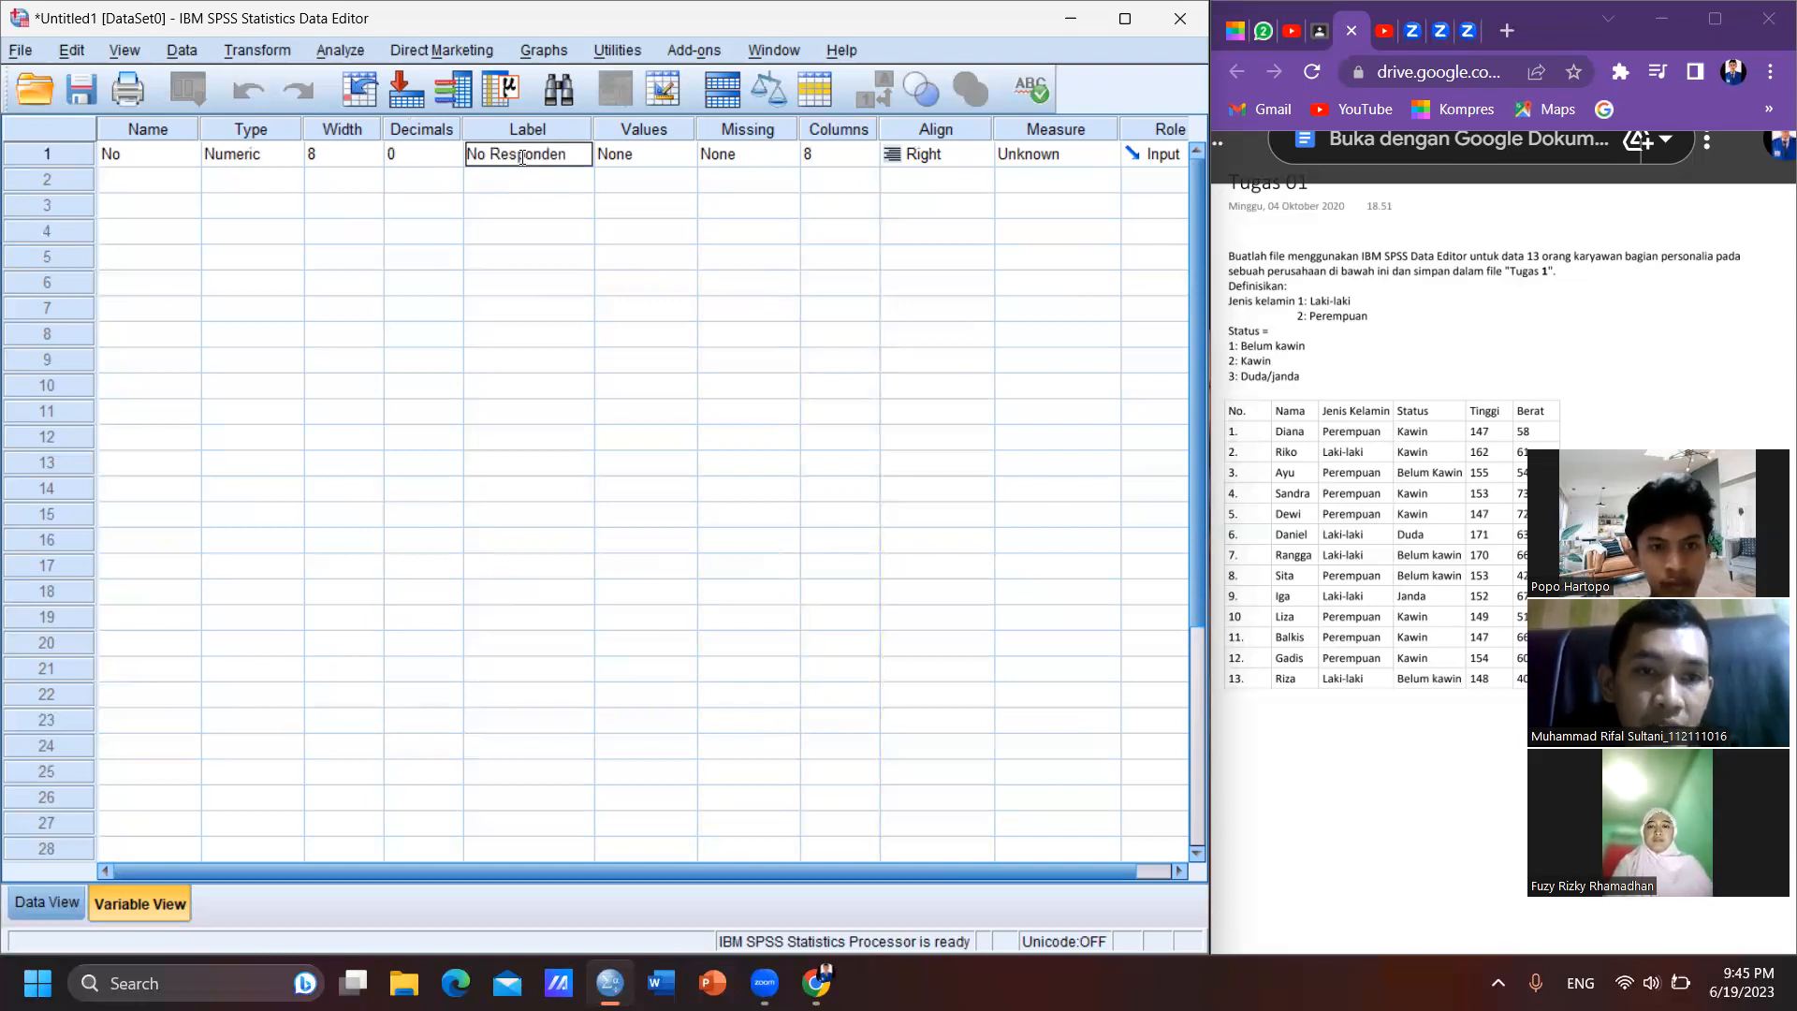
- Set the display column width of the No variable to 13
{"action": "left_click", "coordinate": [652, 155]}
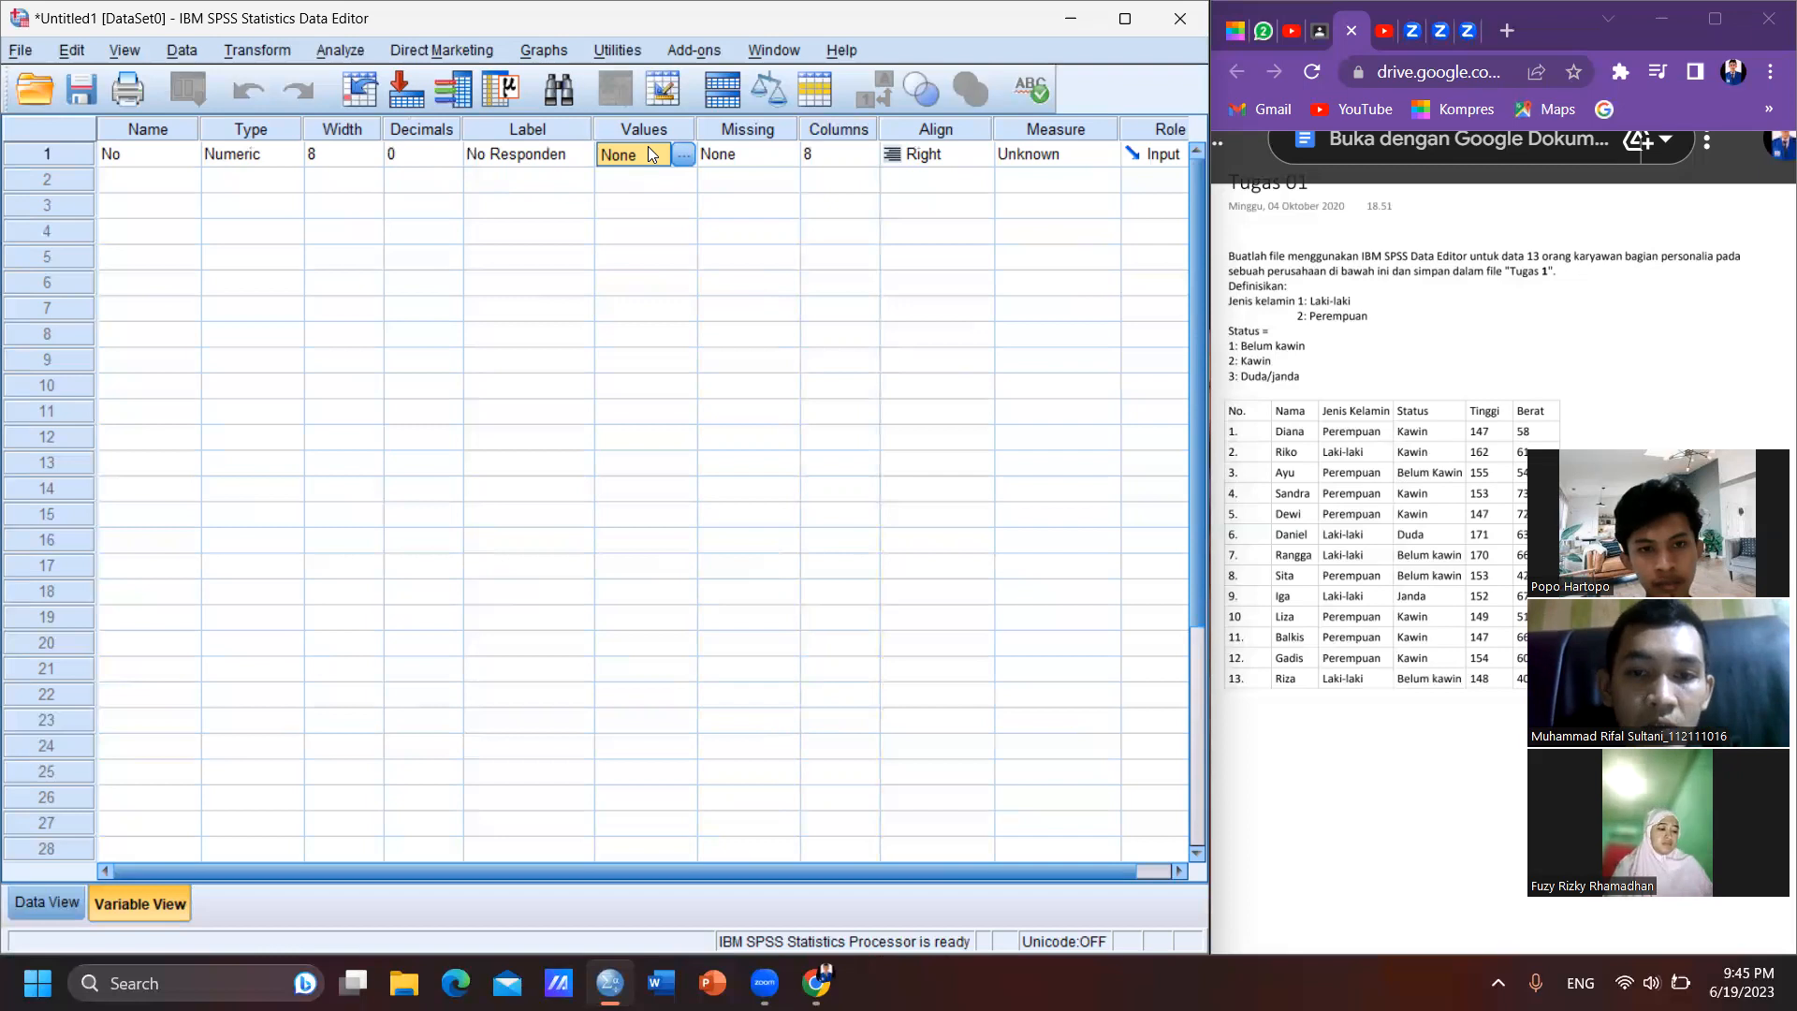
{"action": "key", "text": "Tab"}
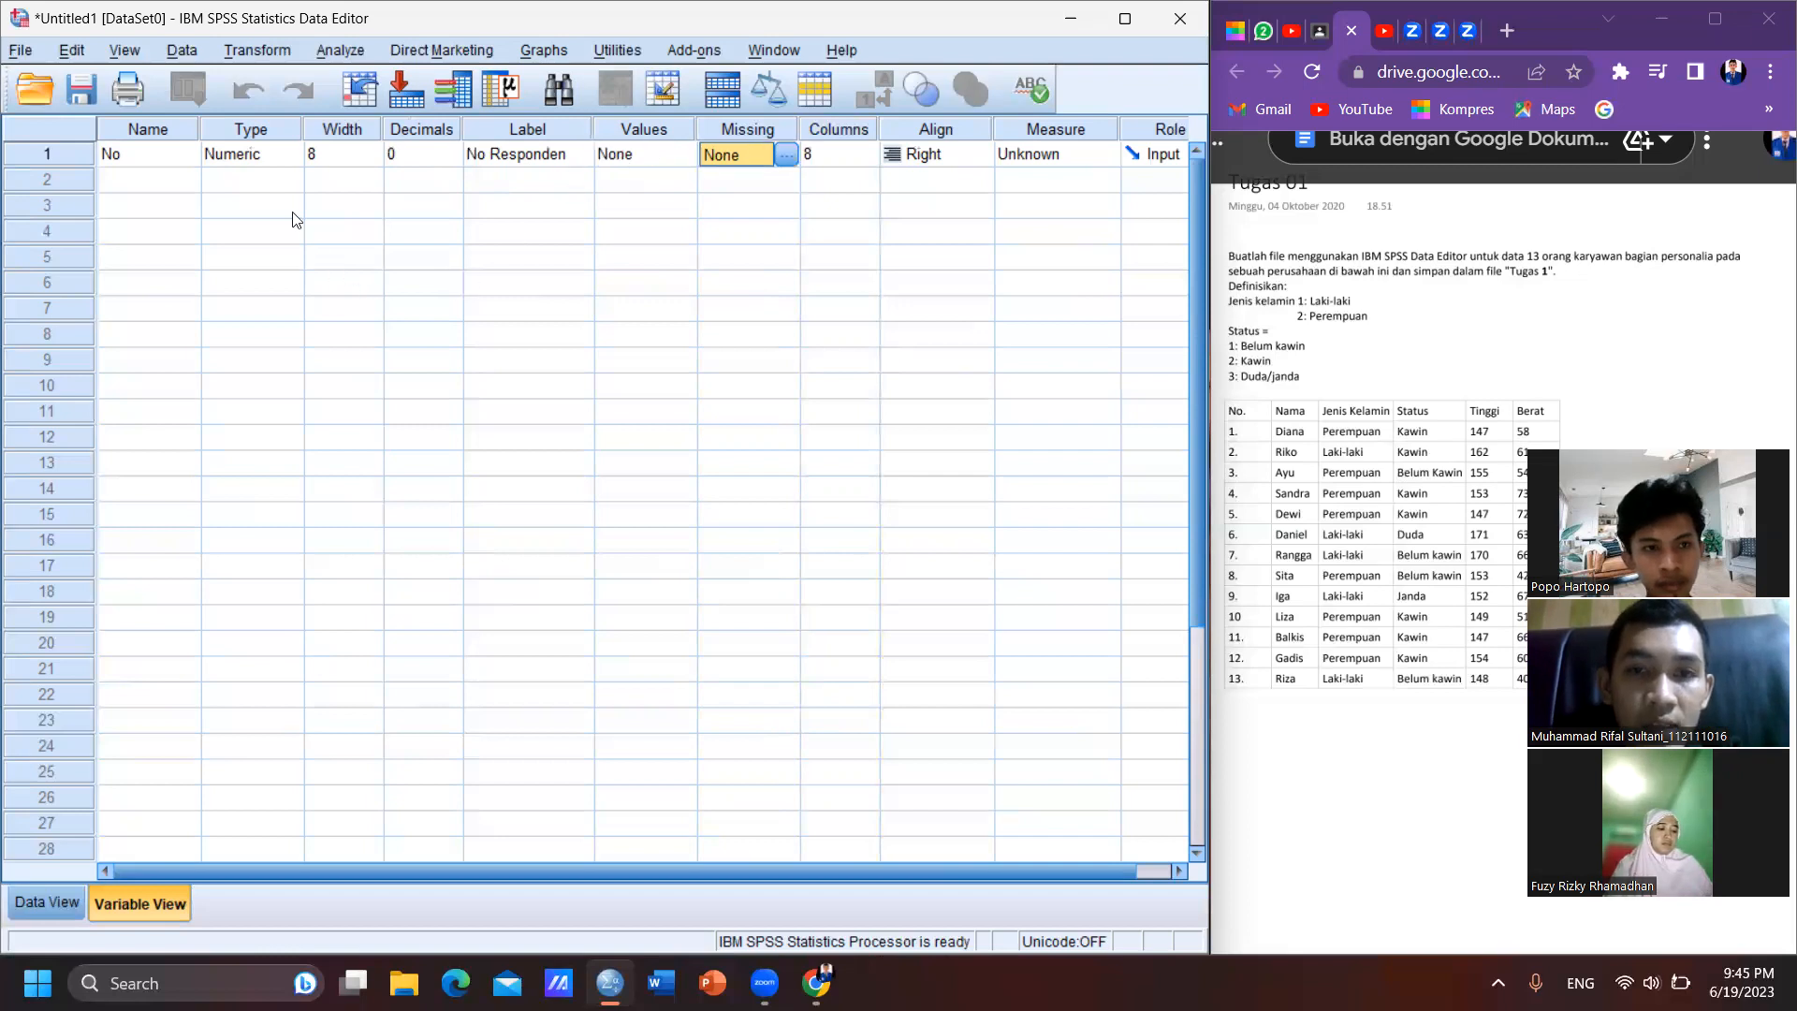
{"action": "key", "text": "Tab"}
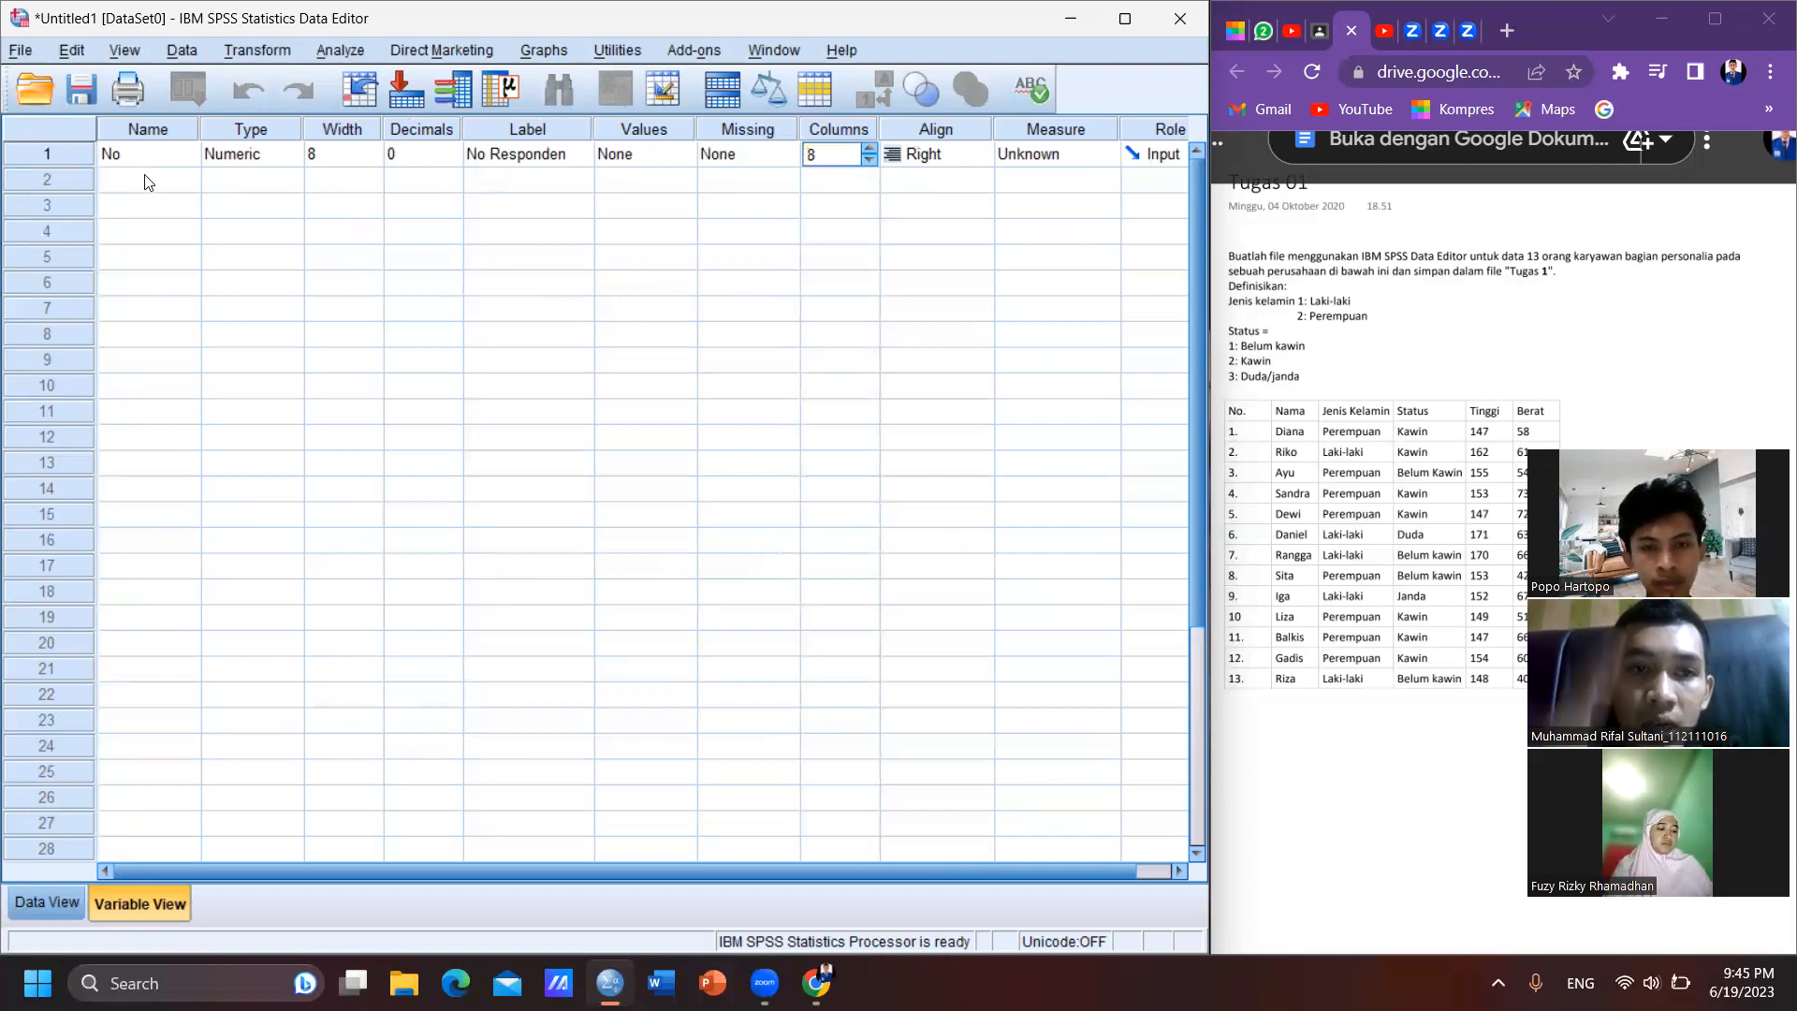
{"action": "left_click", "coordinate": [871, 150]}
{"action": "left_click", "coordinate": [871, 149]}
{"action": "left_click", "coordinate": [871, 150]}
{"action": "left_click", "coordinate": [871, 150]}
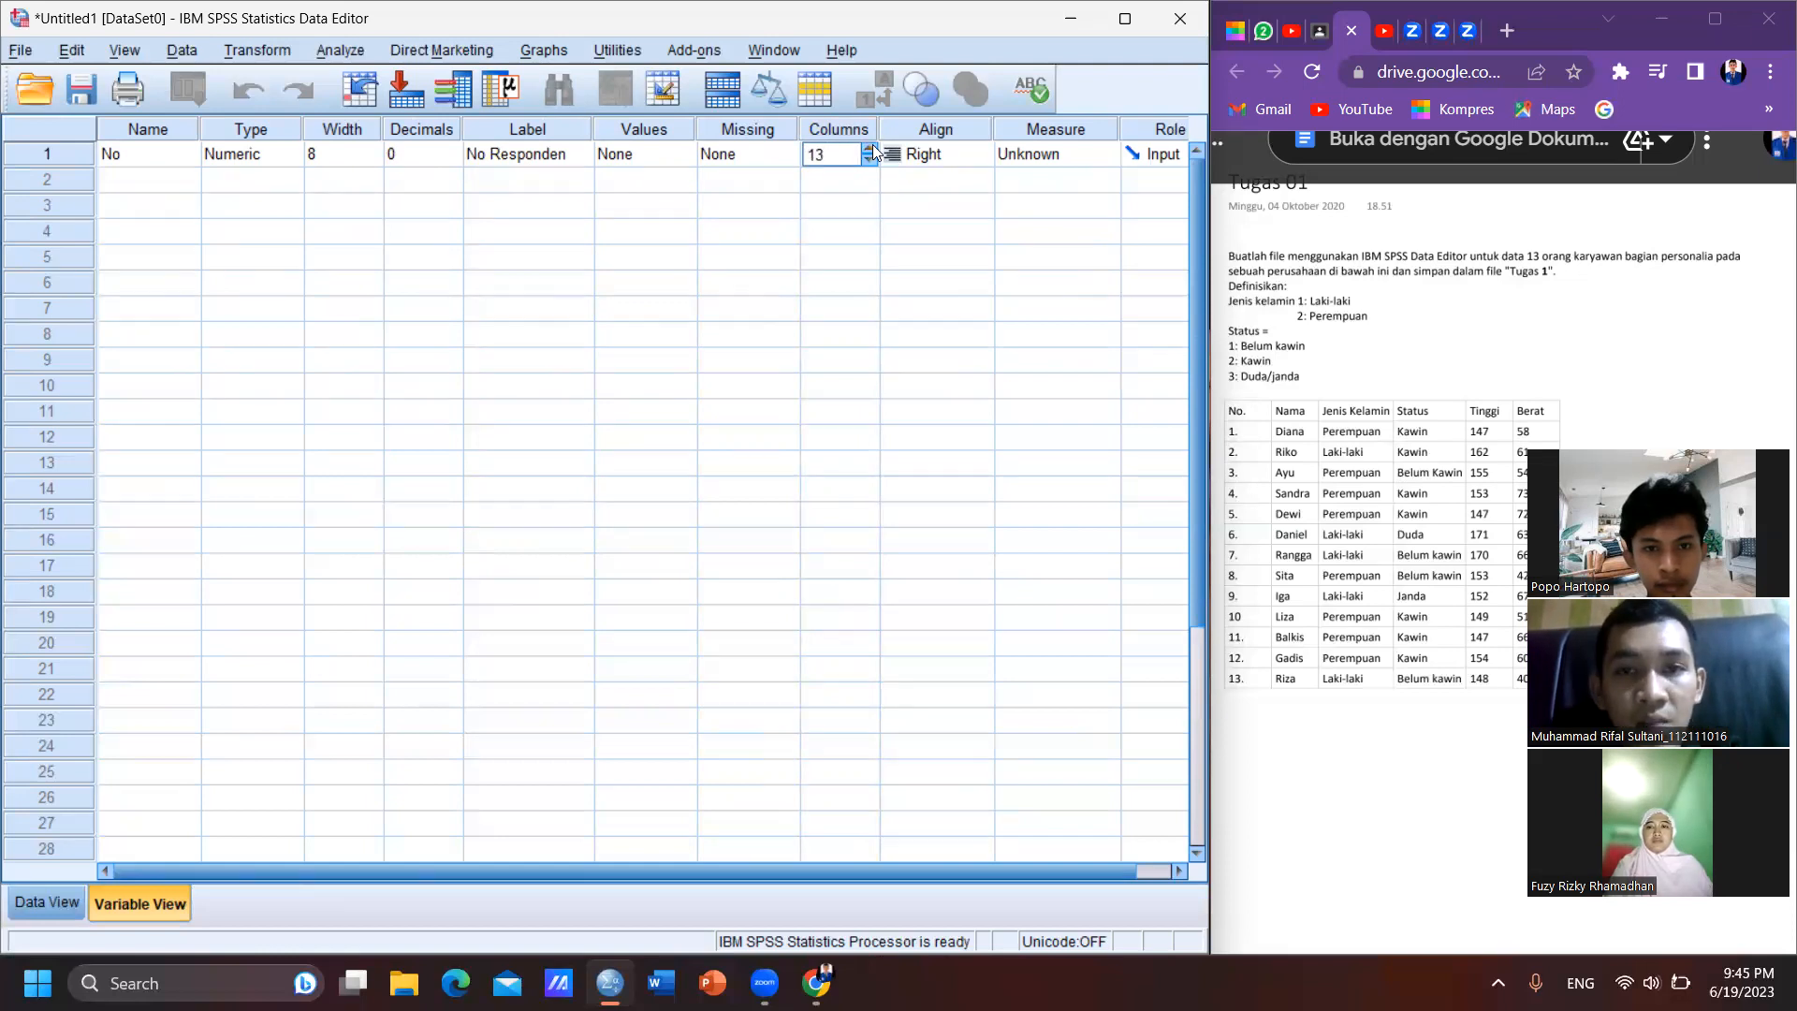
- Add a second variable named Nama in the row below No
{"action": "left_click", "coordinate": [129, 187]}
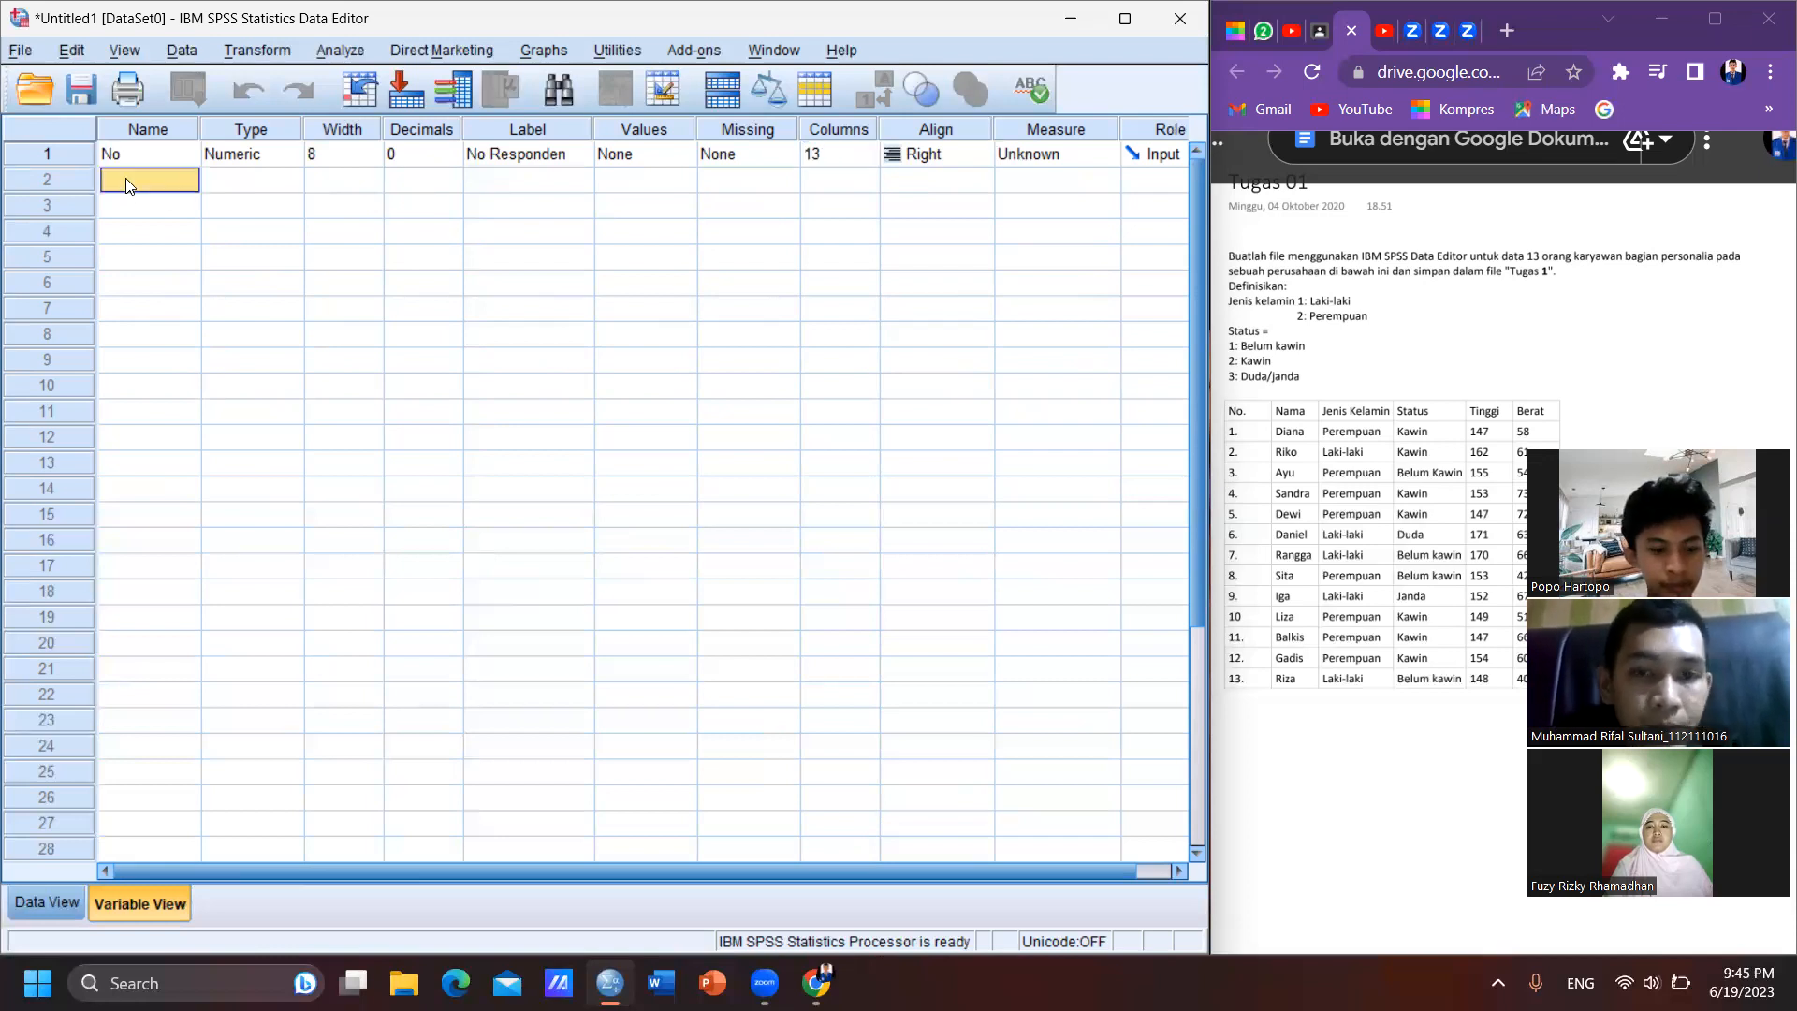
{"action": "key", "text": "Tab"}
{"action": "left_click", "coordinate": [129, 186]}
{"action": "left_click", "coordinate": [127, 180]}
{"action": "type", "text": "Nama"}
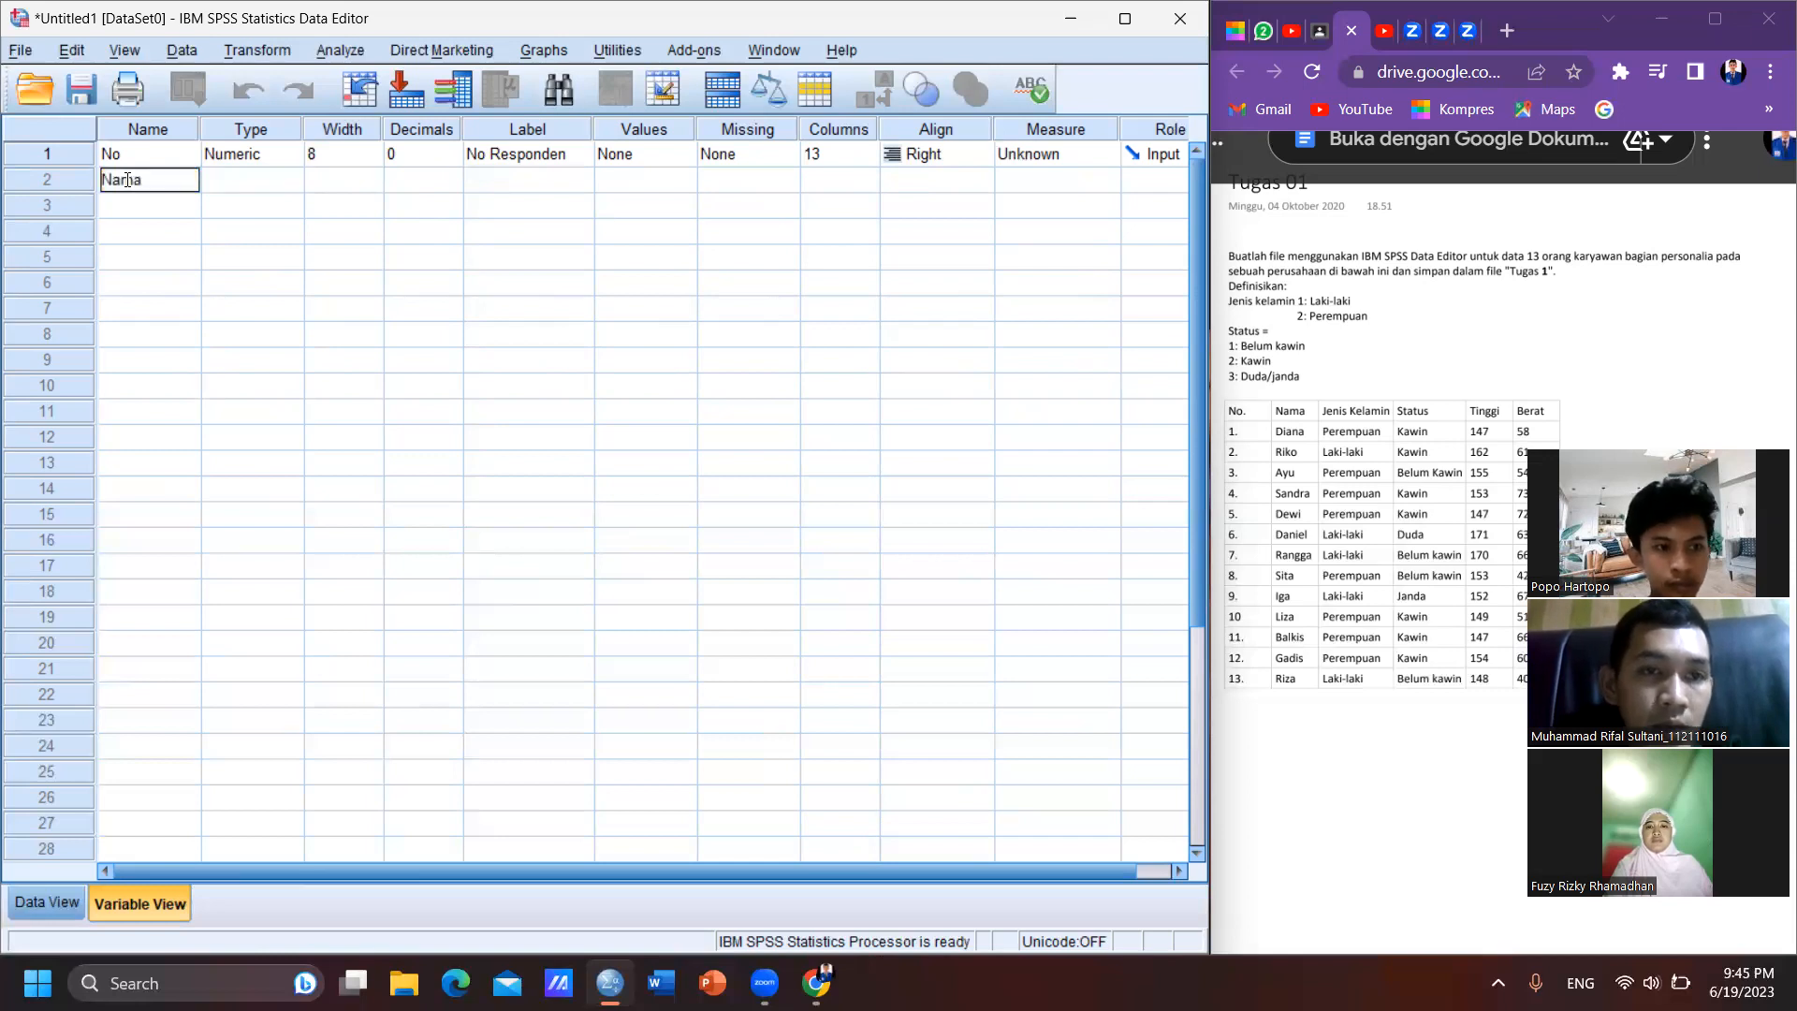
{"action": "key", "text": "Tab"}
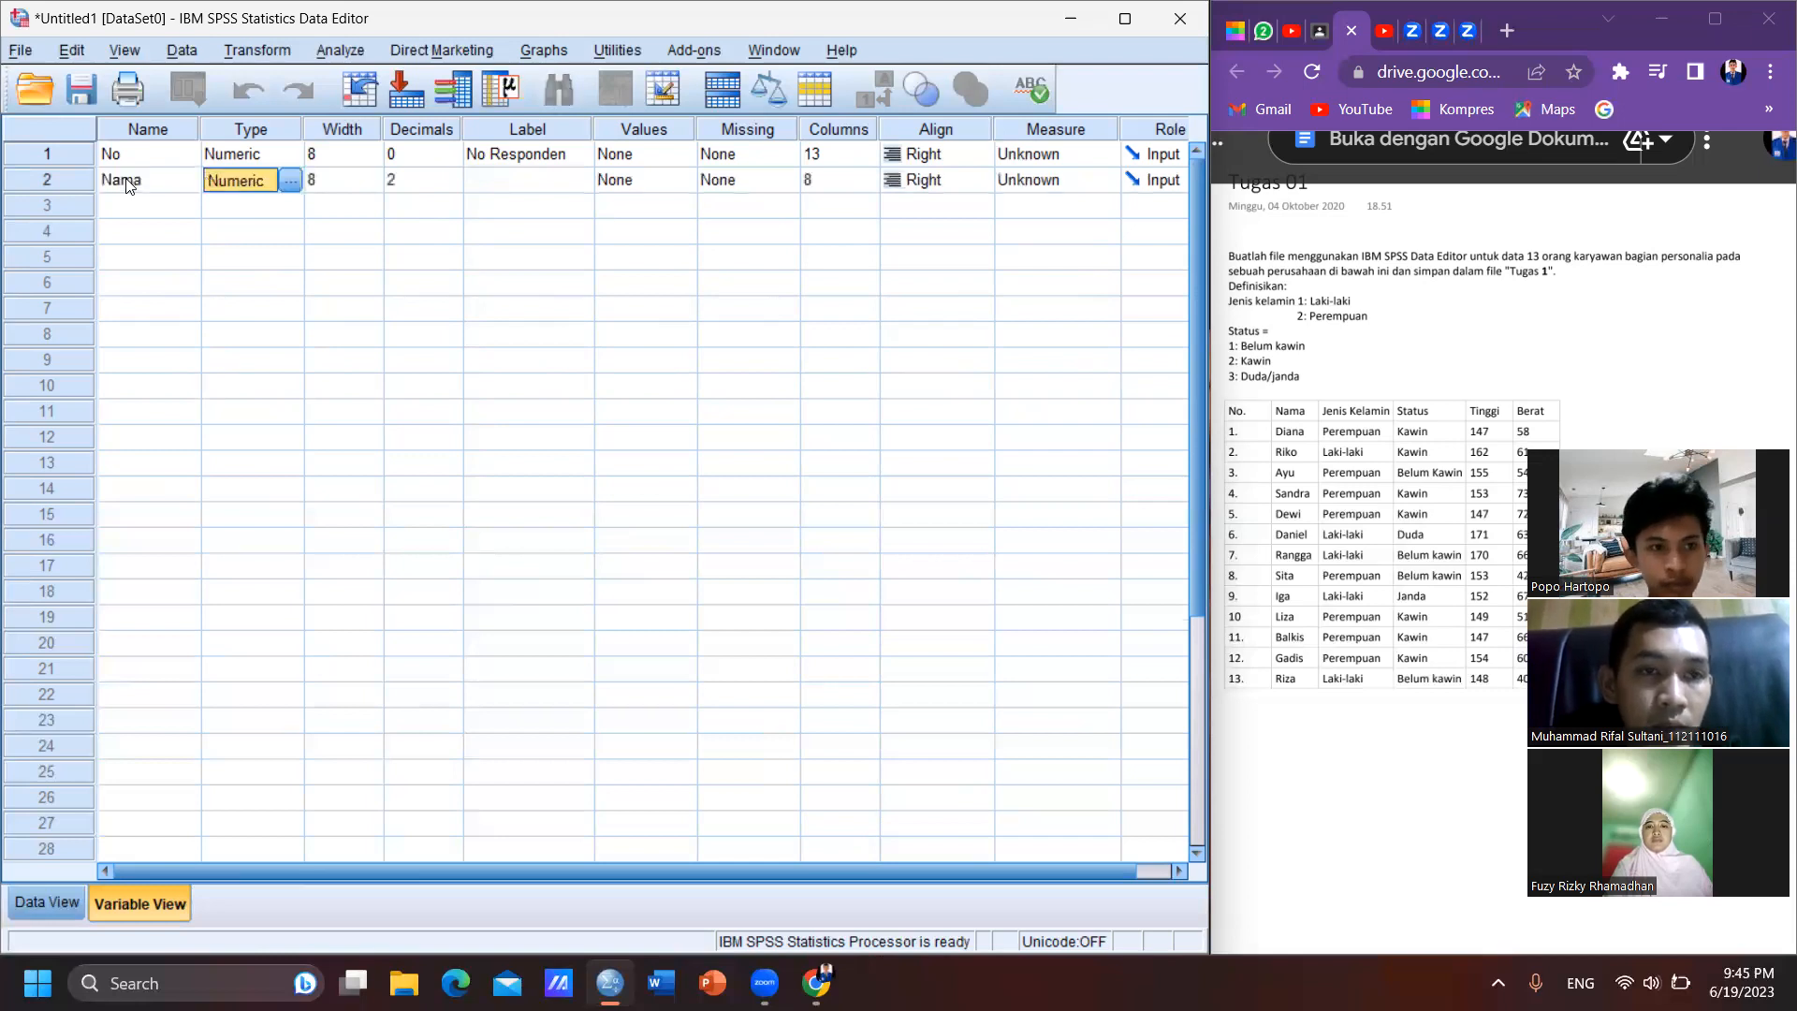
- Change the variable type of Nama to String
{"action": "left_click", "coordinate": [290, 180]}
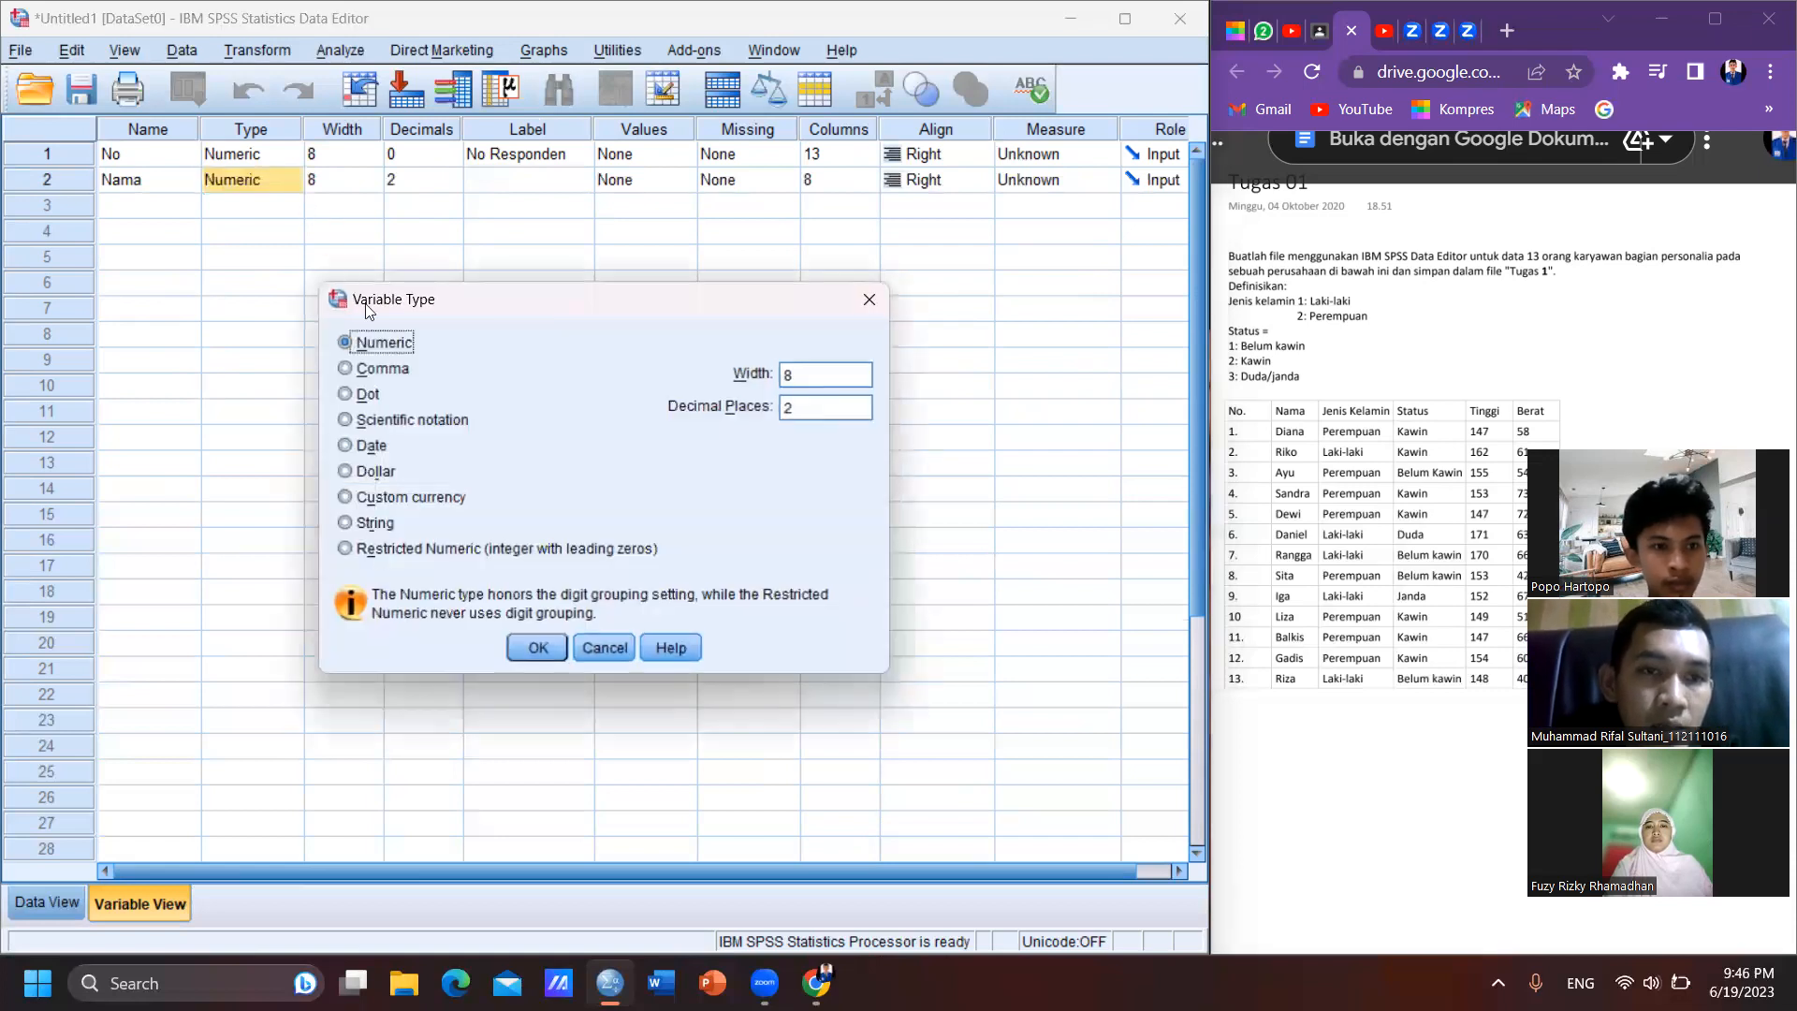
{"action": "left_click", "coordinate": [360, 524]}
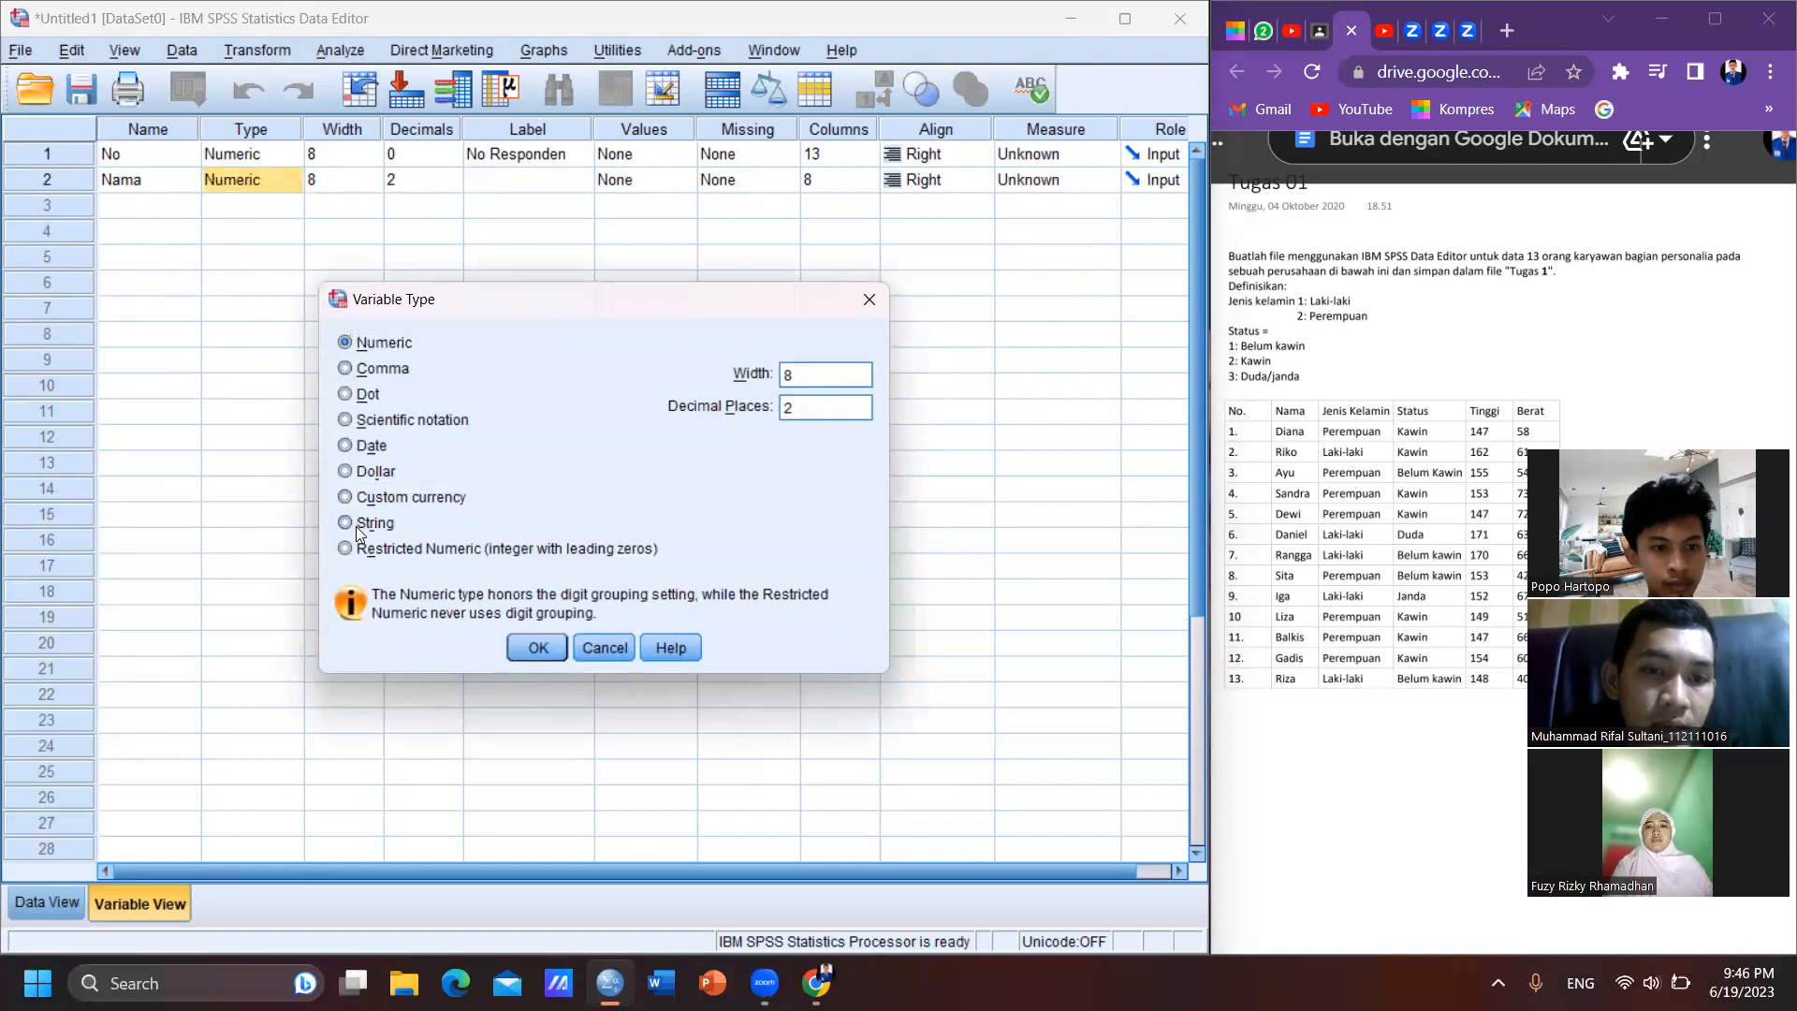
{"action": "left_click", "coordinate": [537, 655]}
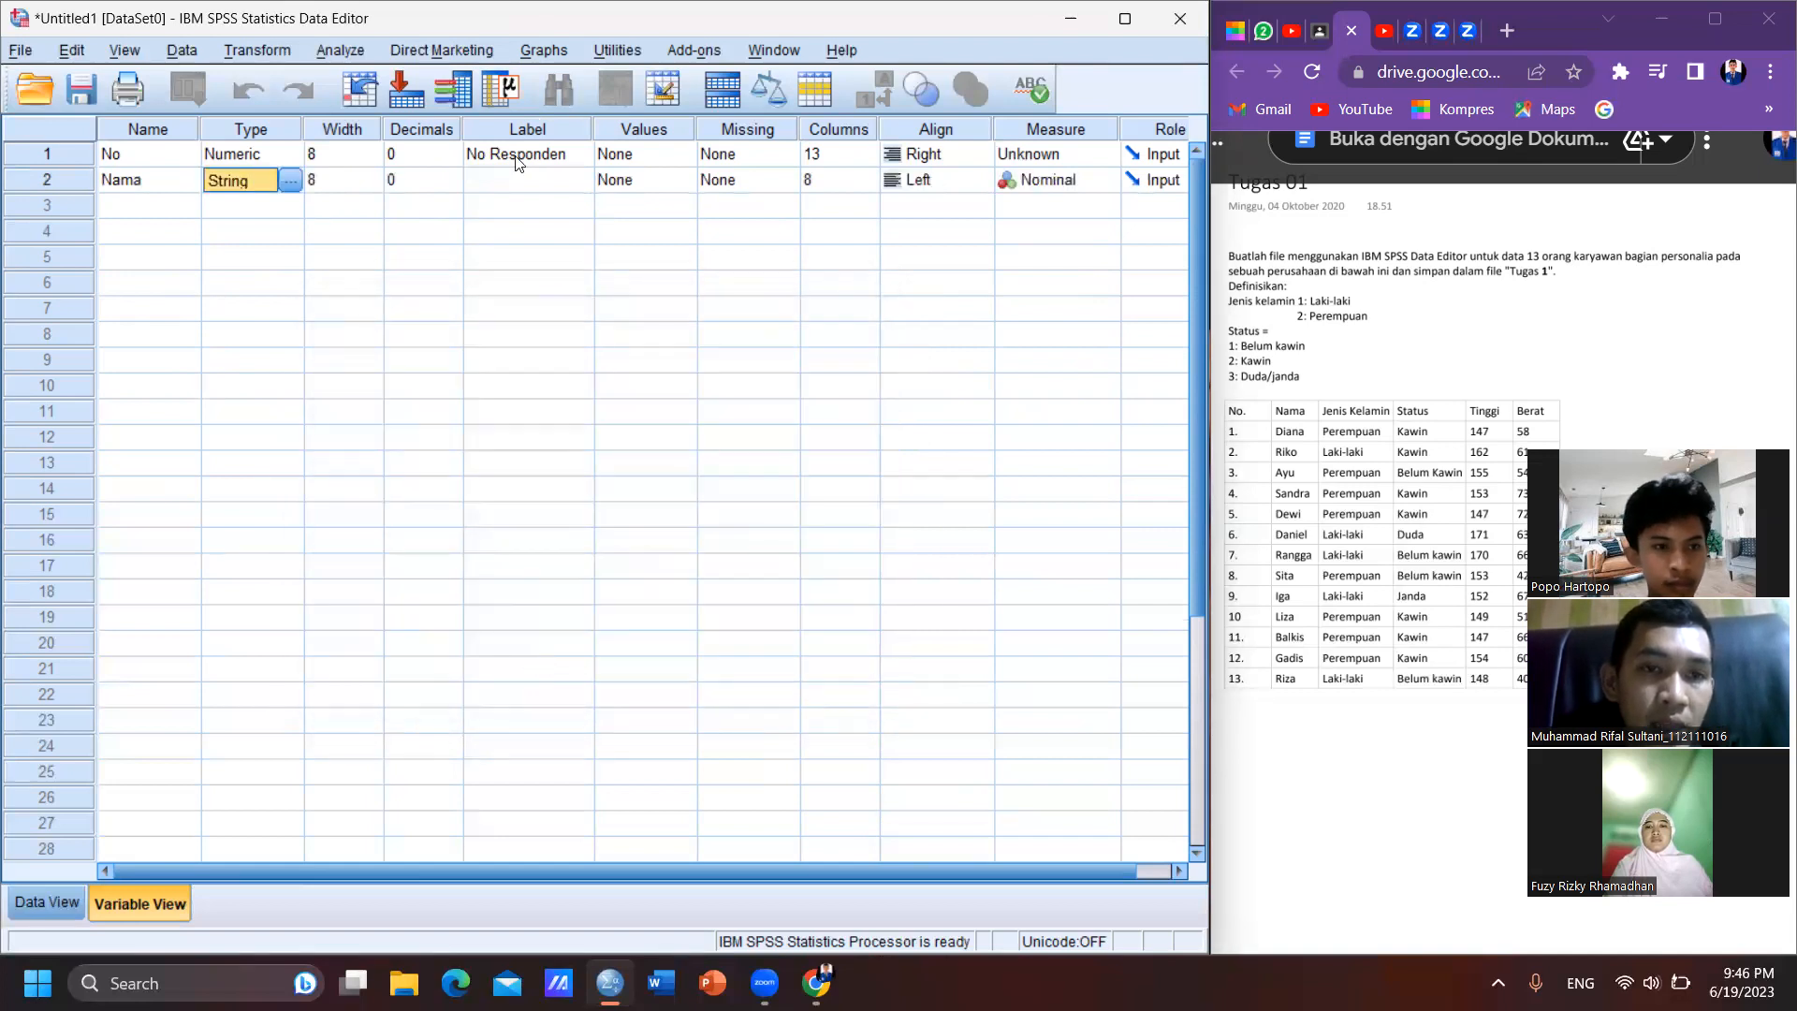
- Label the Nama variable as "Nama Responden"
{"action": "left_click", "coordinate": [357, 186]}
{"action": "left_click", "coordinate": [421, 187]}
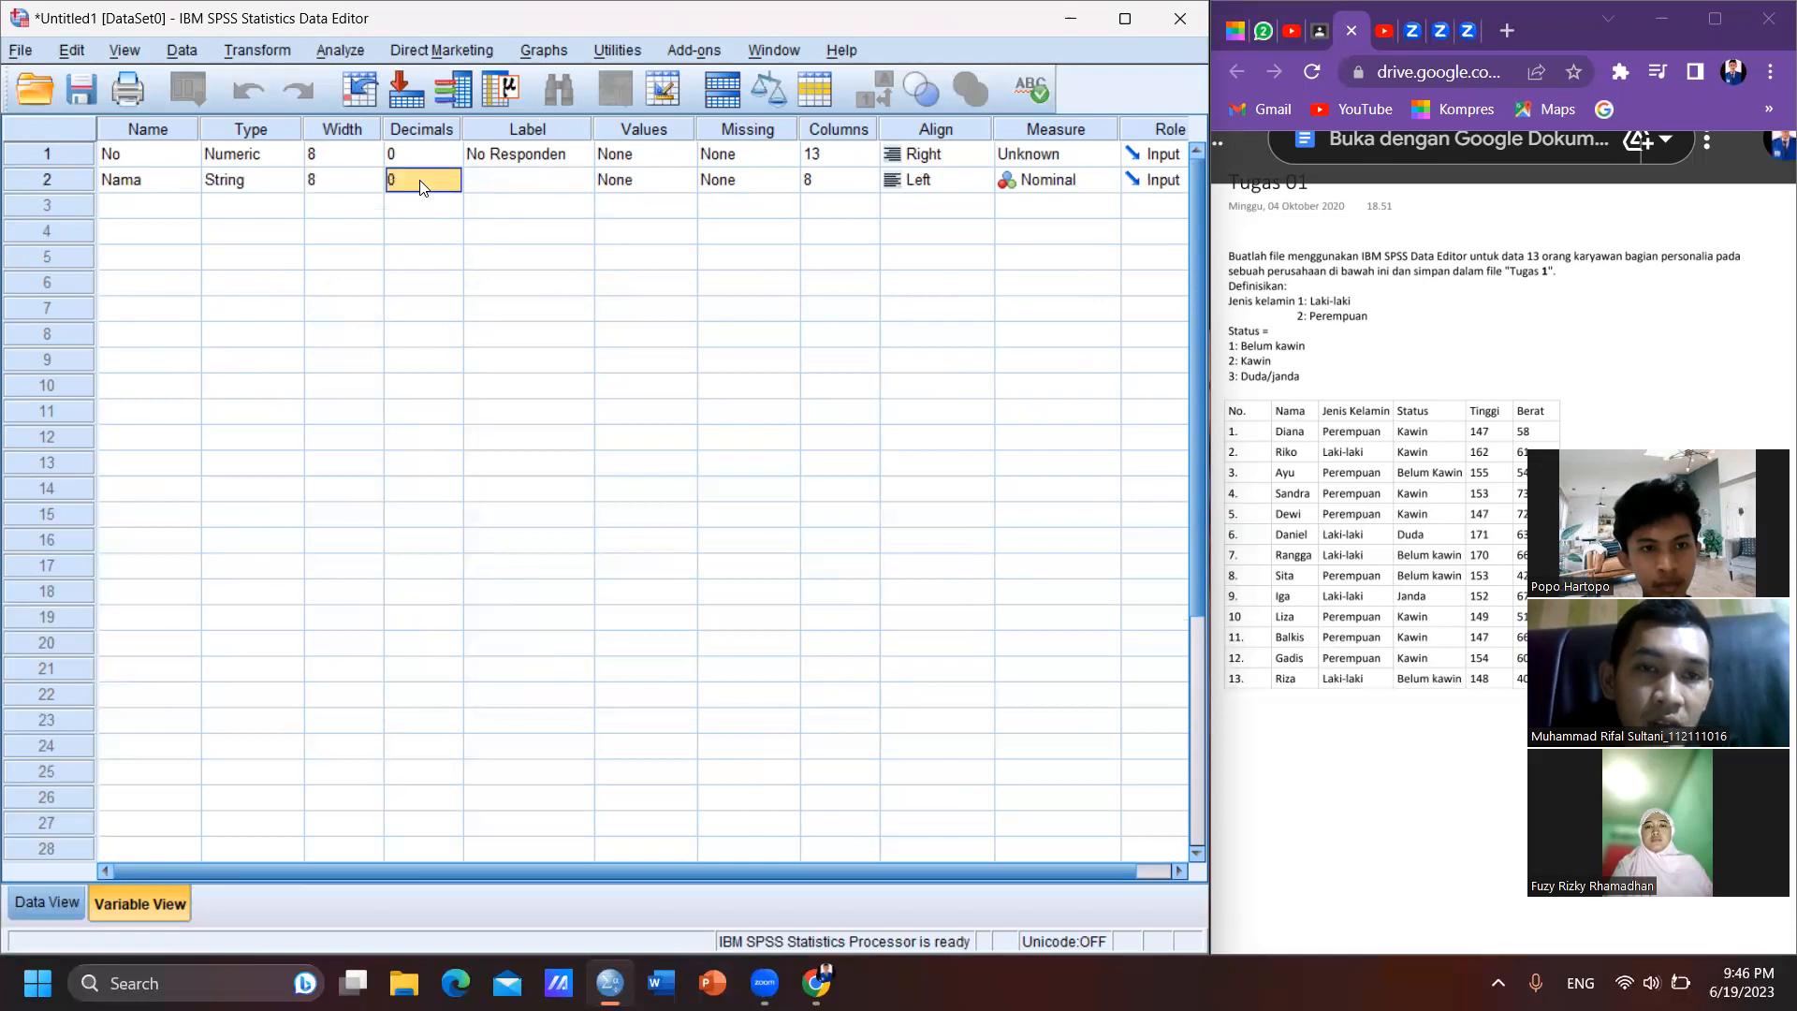
{"action": "left_click", "coordinate": [511, 181]}
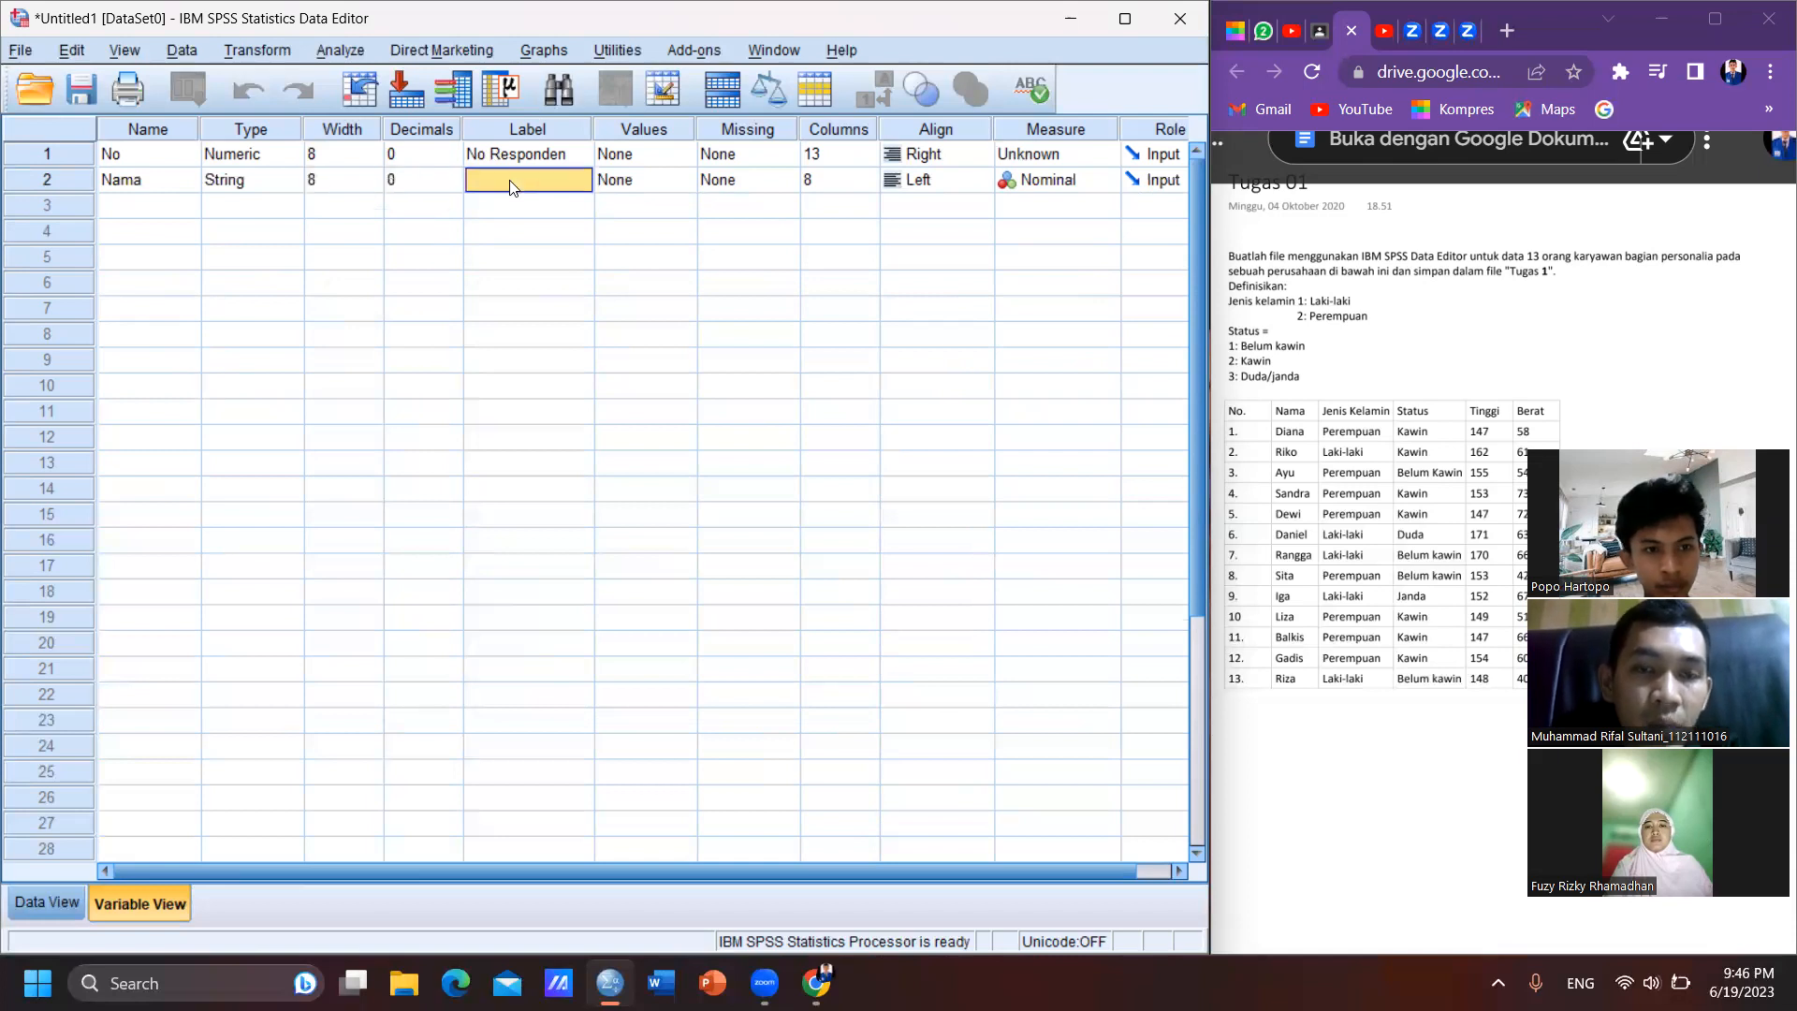
{"action": "left_click", "coordinate": [511, 181]}
{"action": "type", "text": "N"}
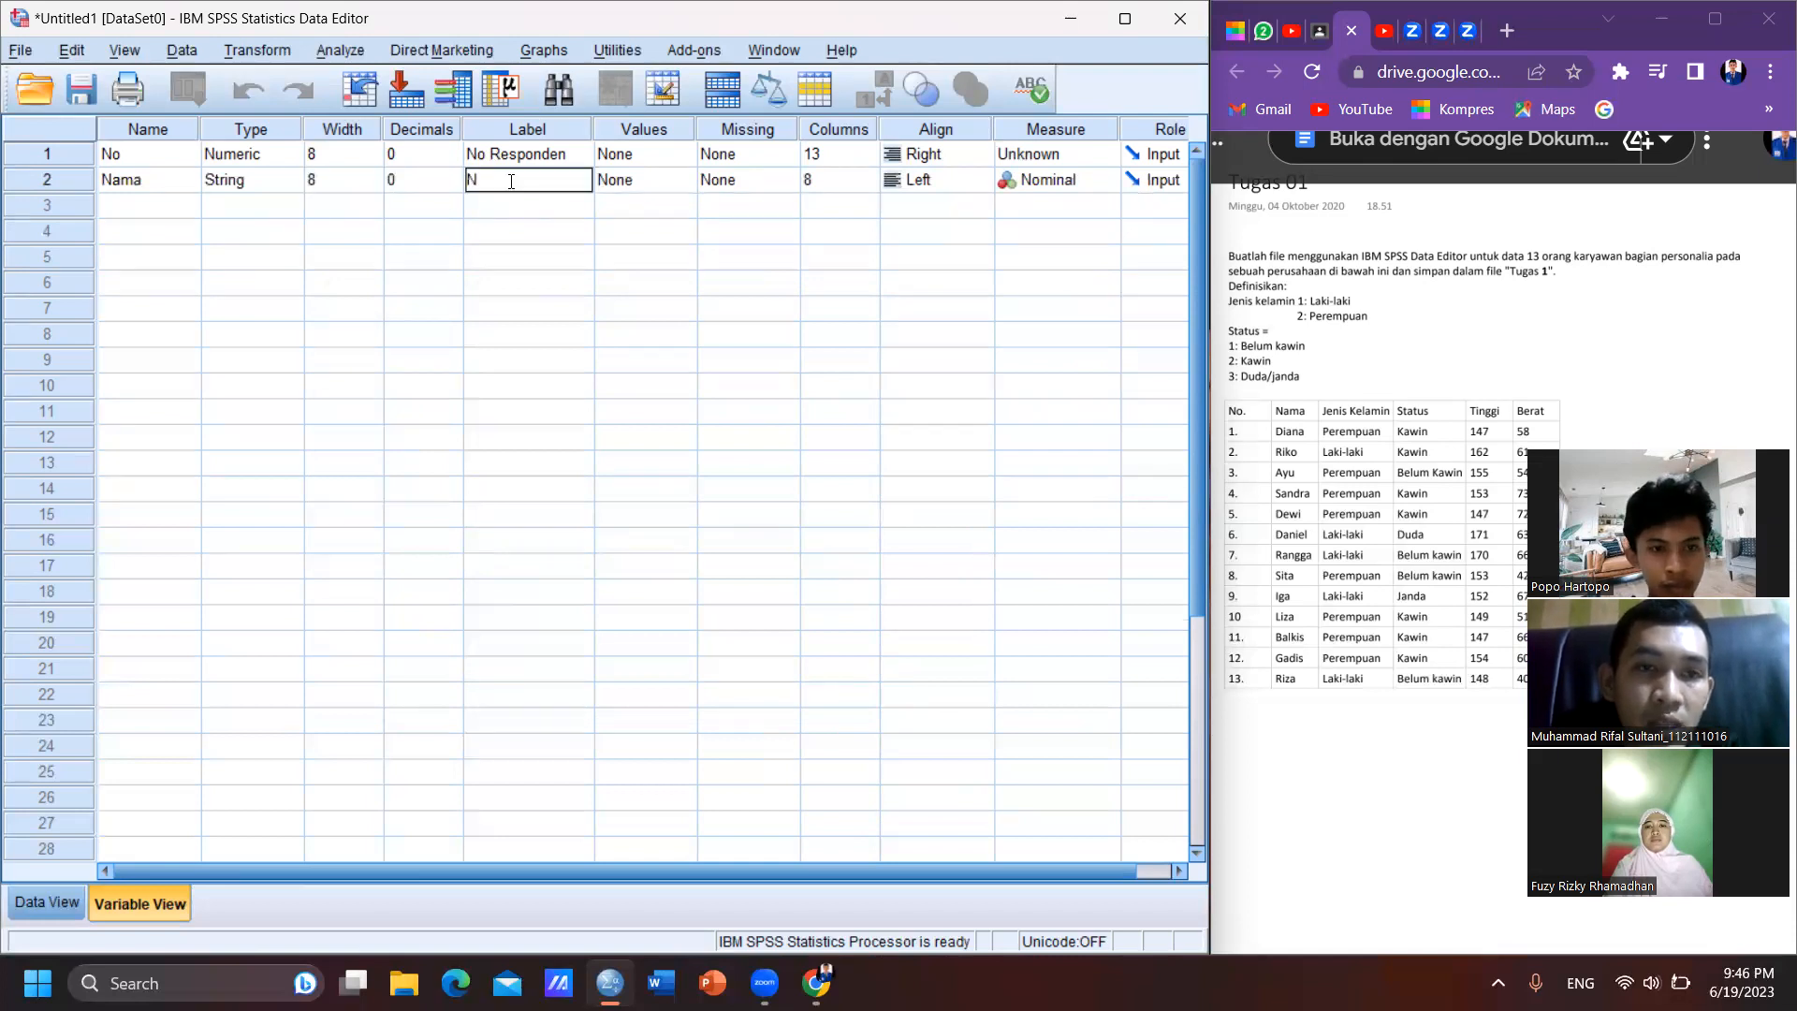
{"action": "type", "text": "ama R"}
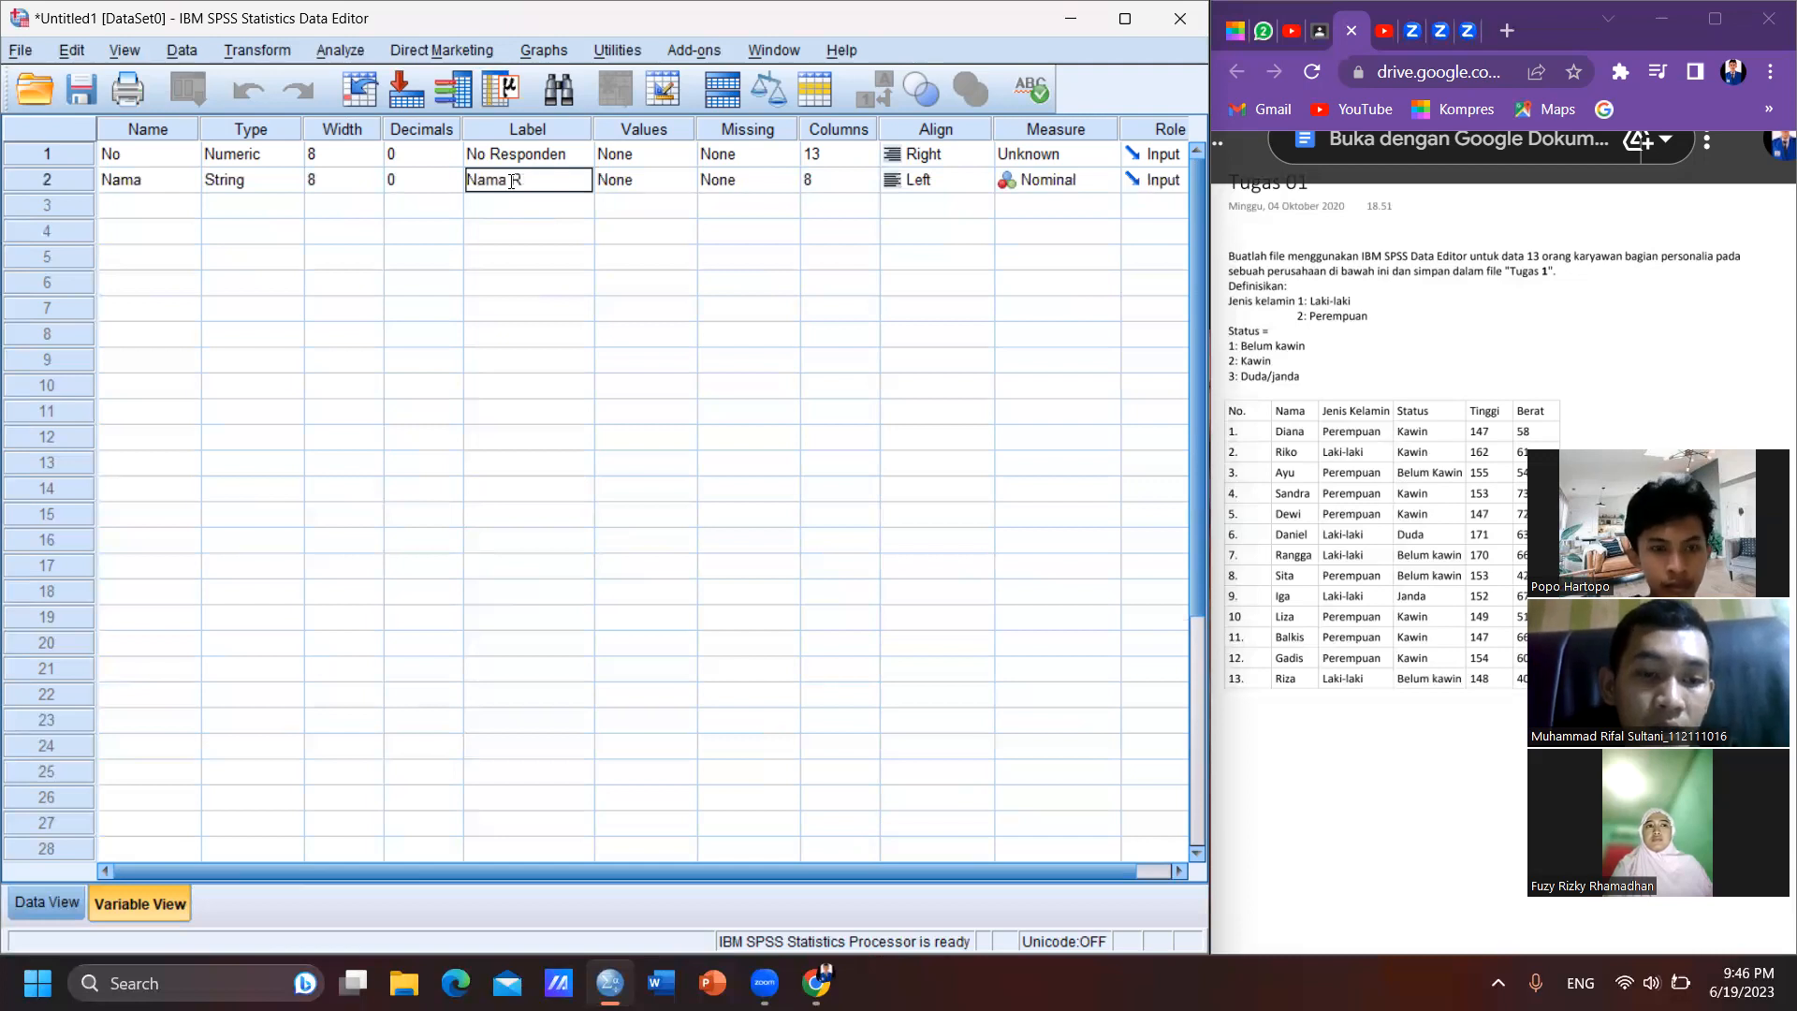
{"action": "type", "text": "esponden"}
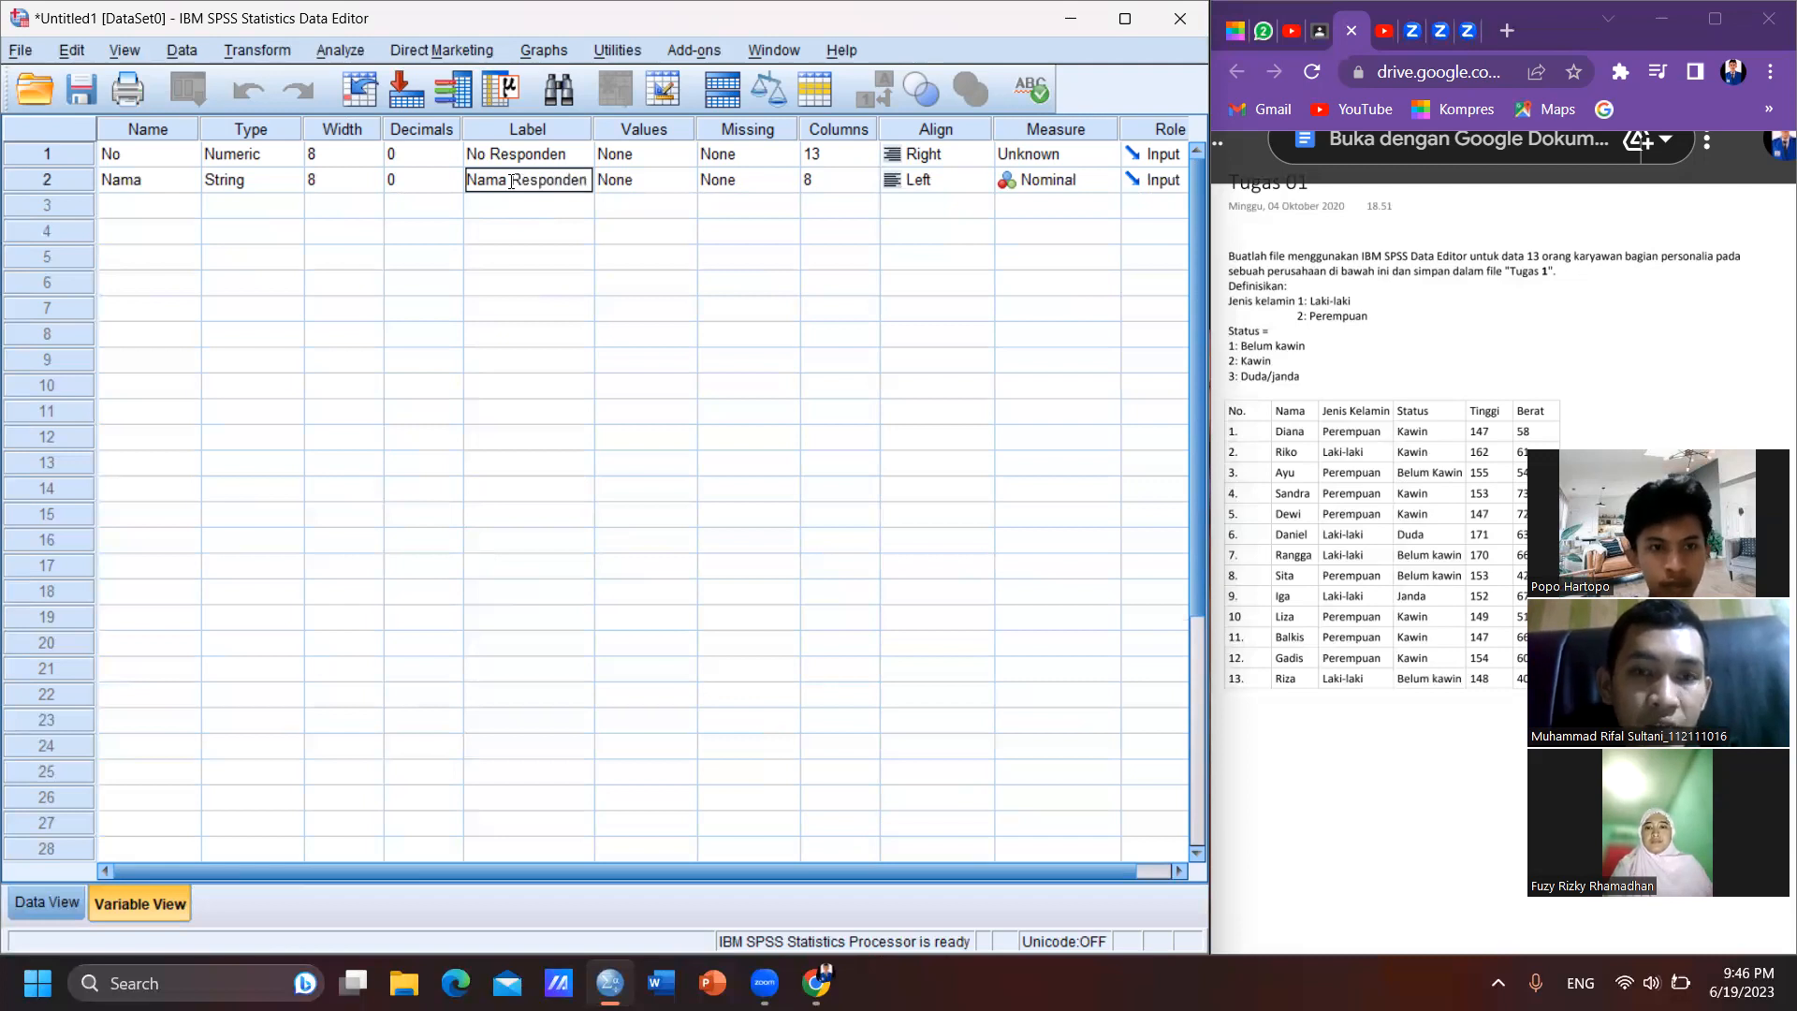
{"action": "key", "text": "Tab"}
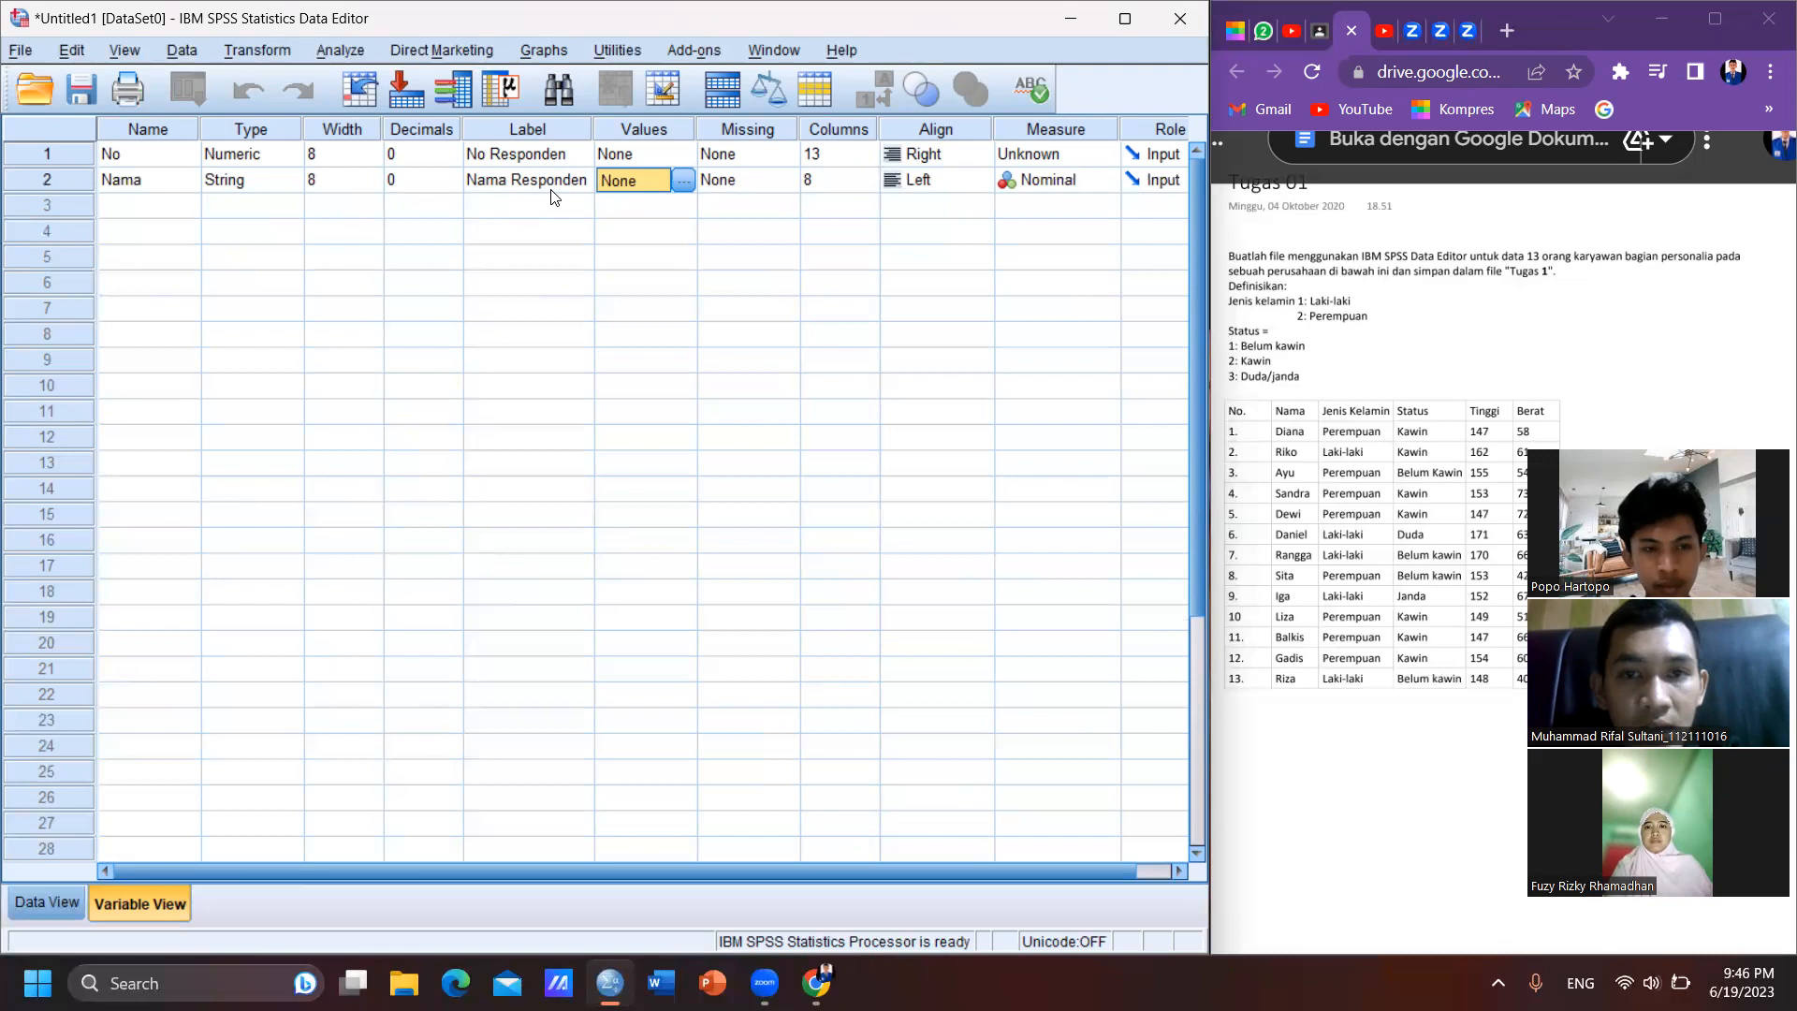
{"action": "key", "text": "Tab"}
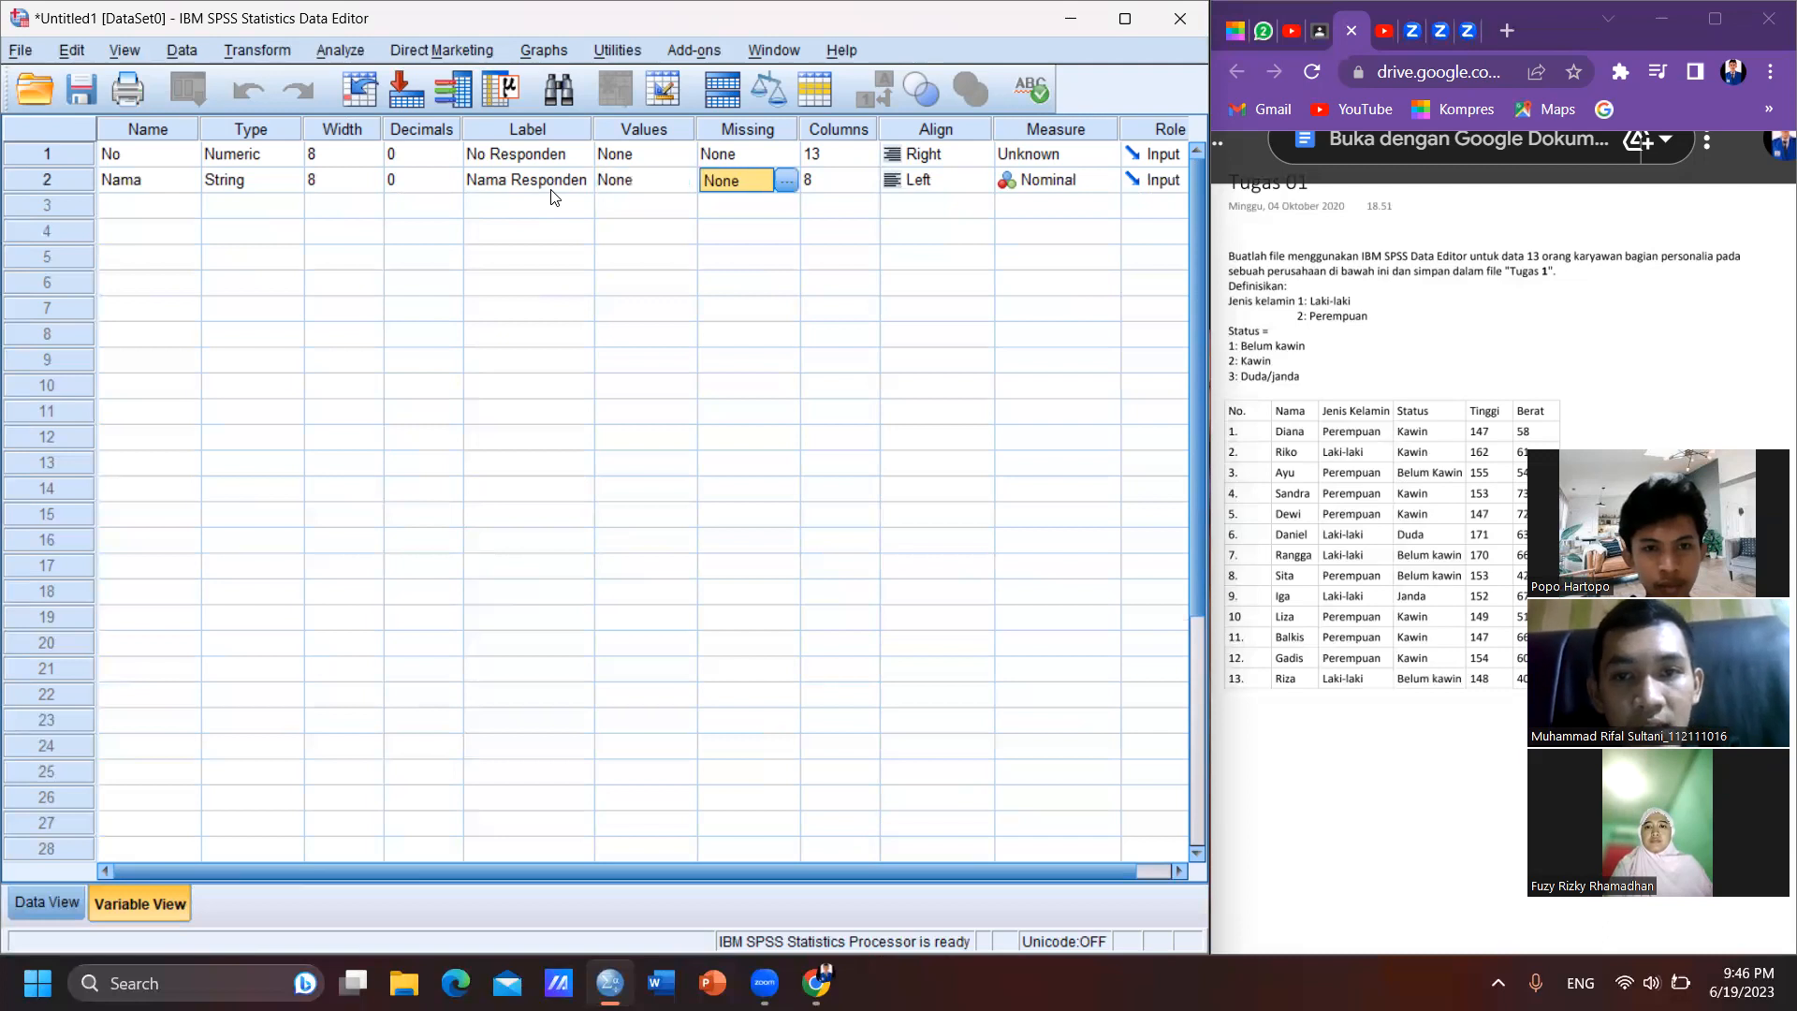
- Add a third variable named Jenis_Kelamin in the row below Nama
{"action": "left_click", "coordinate": [171, 205]}
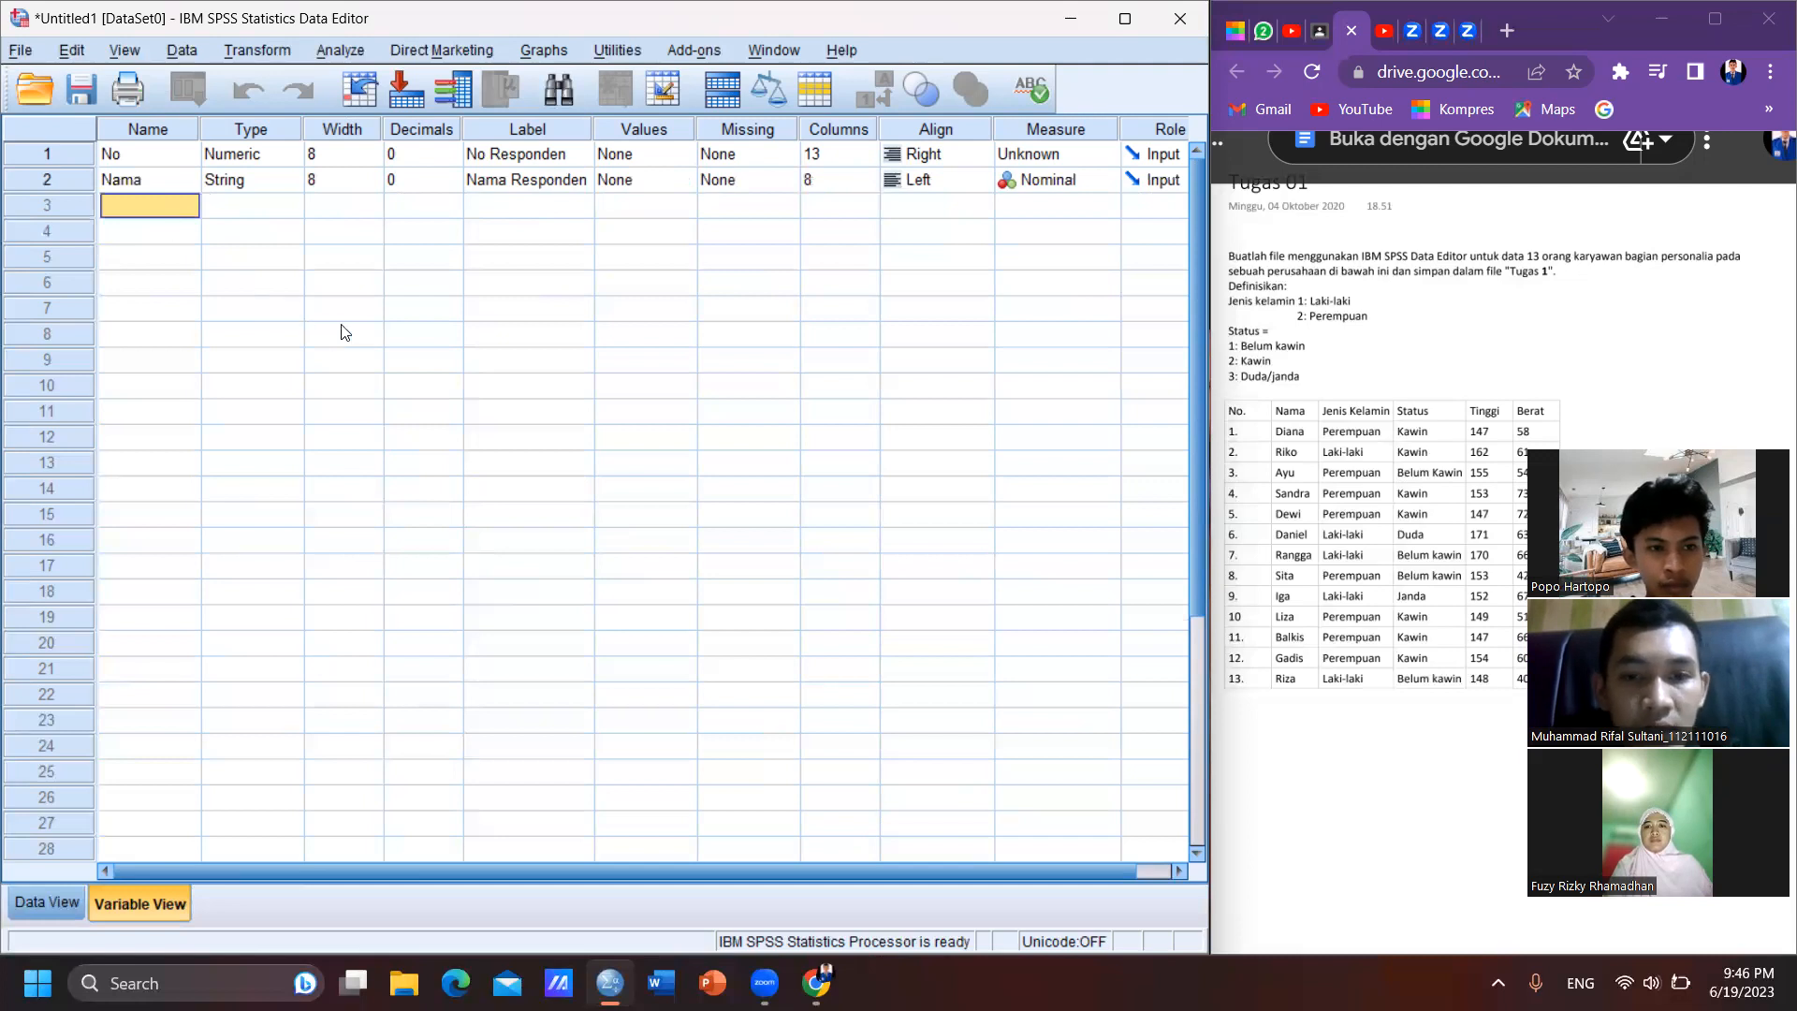
{"action": "key", "text": "F2"}
{"action": "type", "text": "Jenis"}
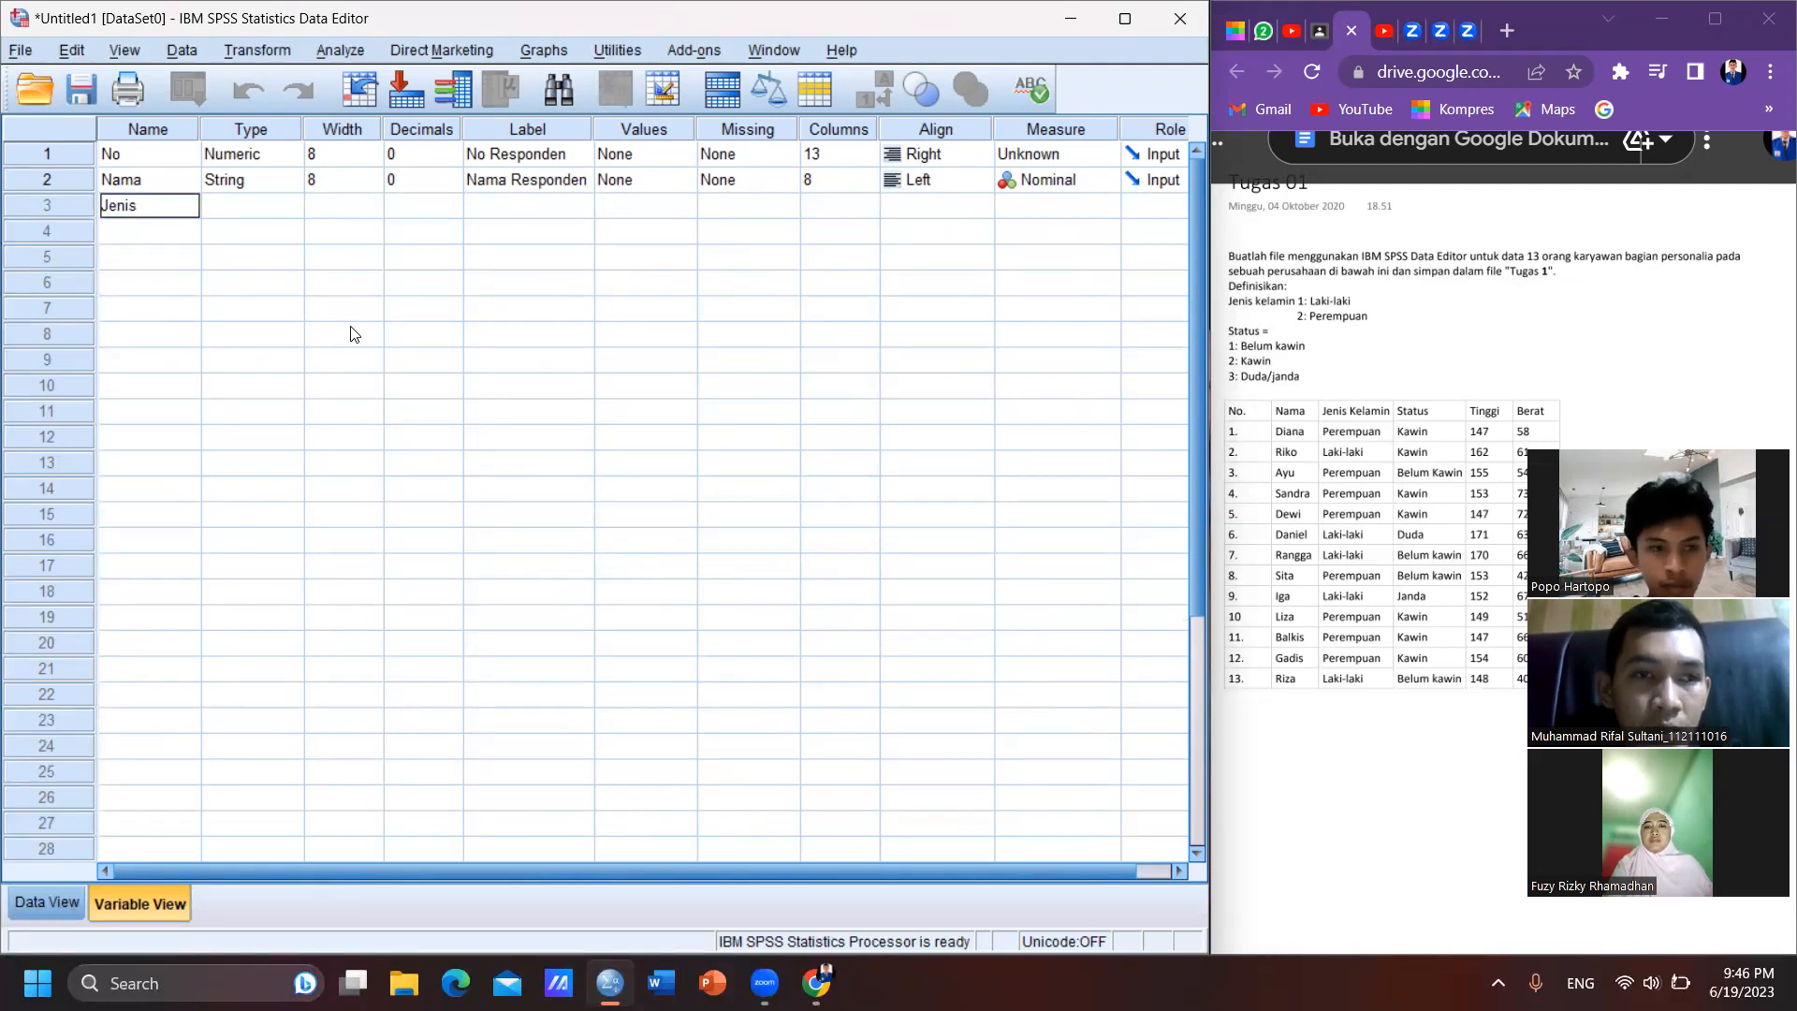
{"action": "type", "text": "_Kelamin"}
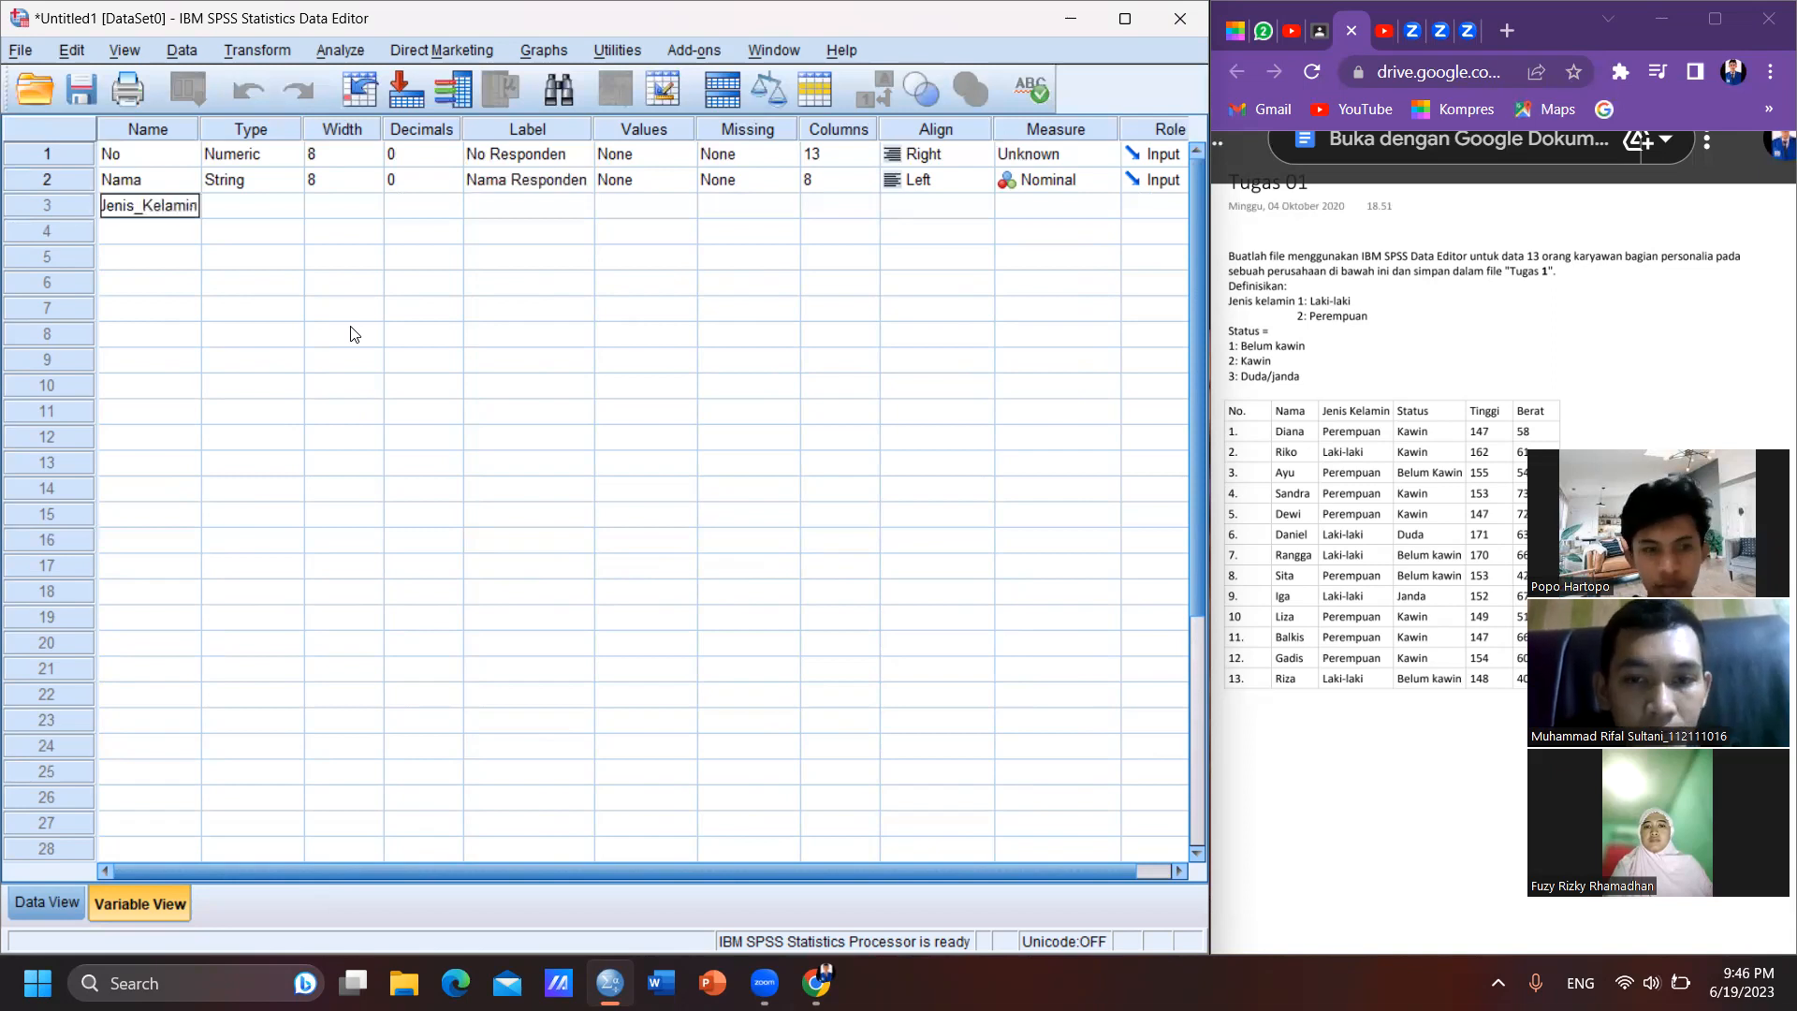
{"action": "key", "text": "Tab"}
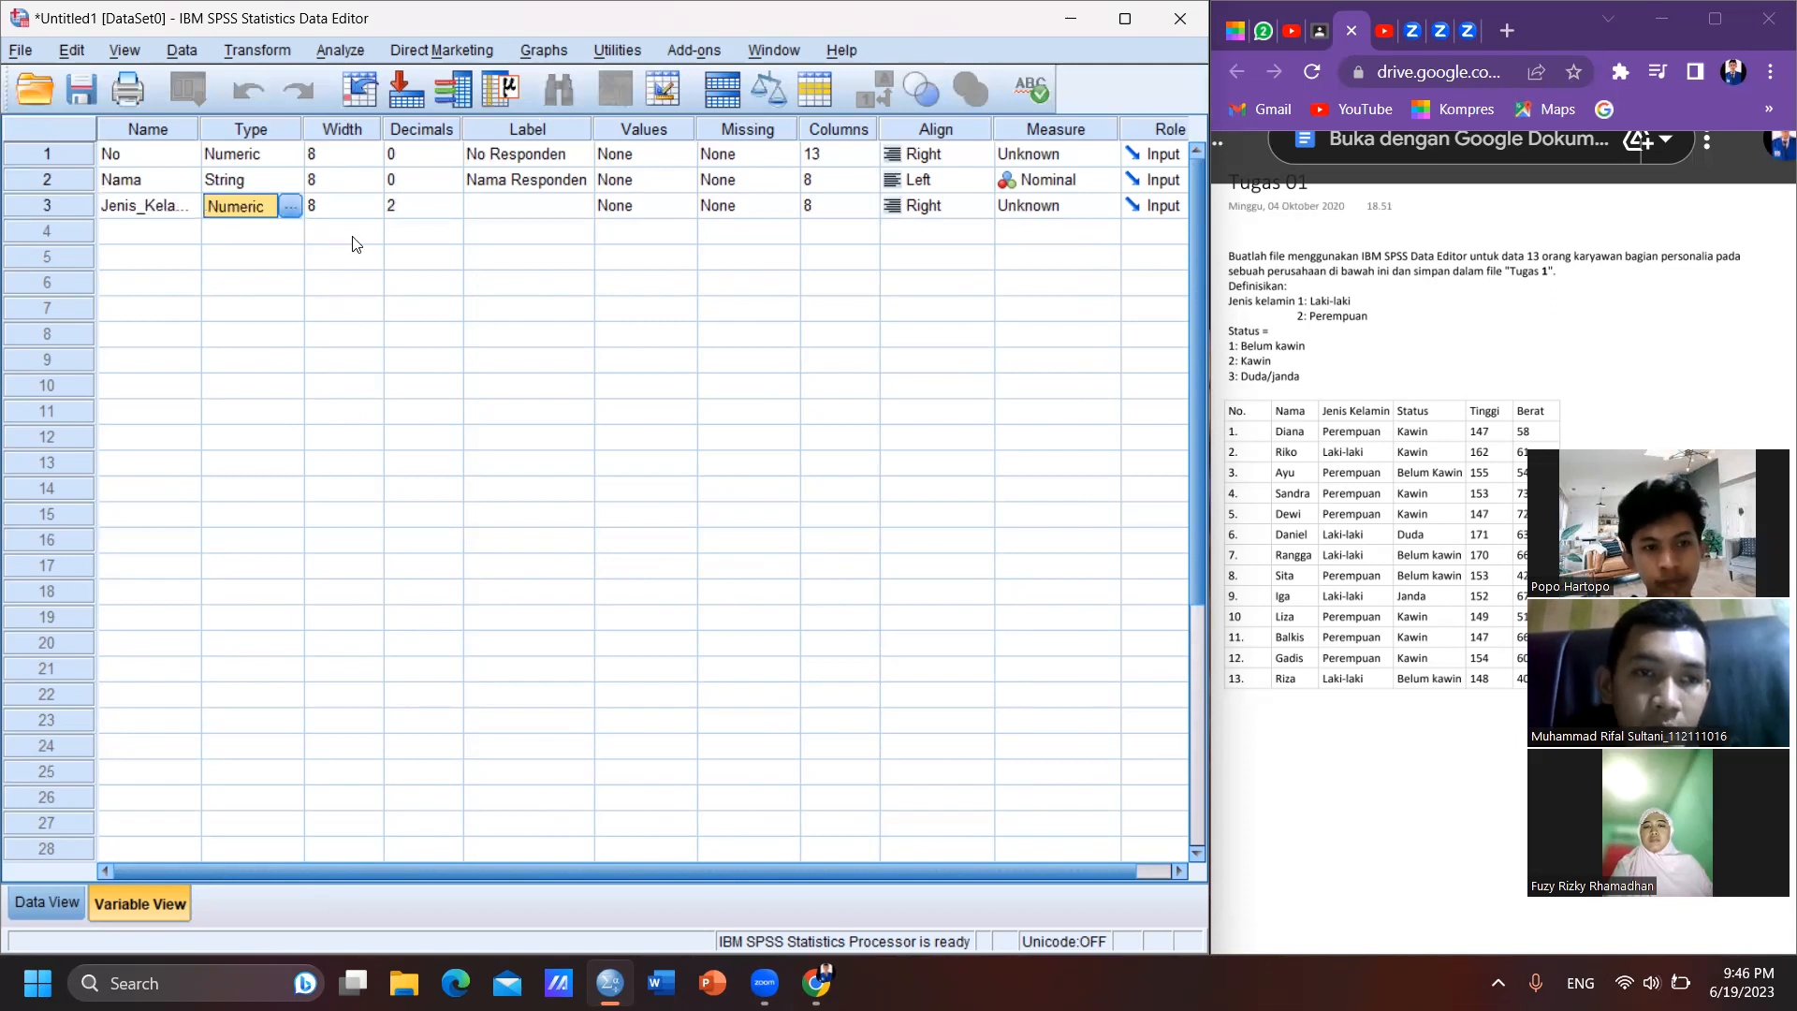
- Set the decimals of the Jenis_Kelamin variable to 0
{"action": "key", "text": "Tab"}
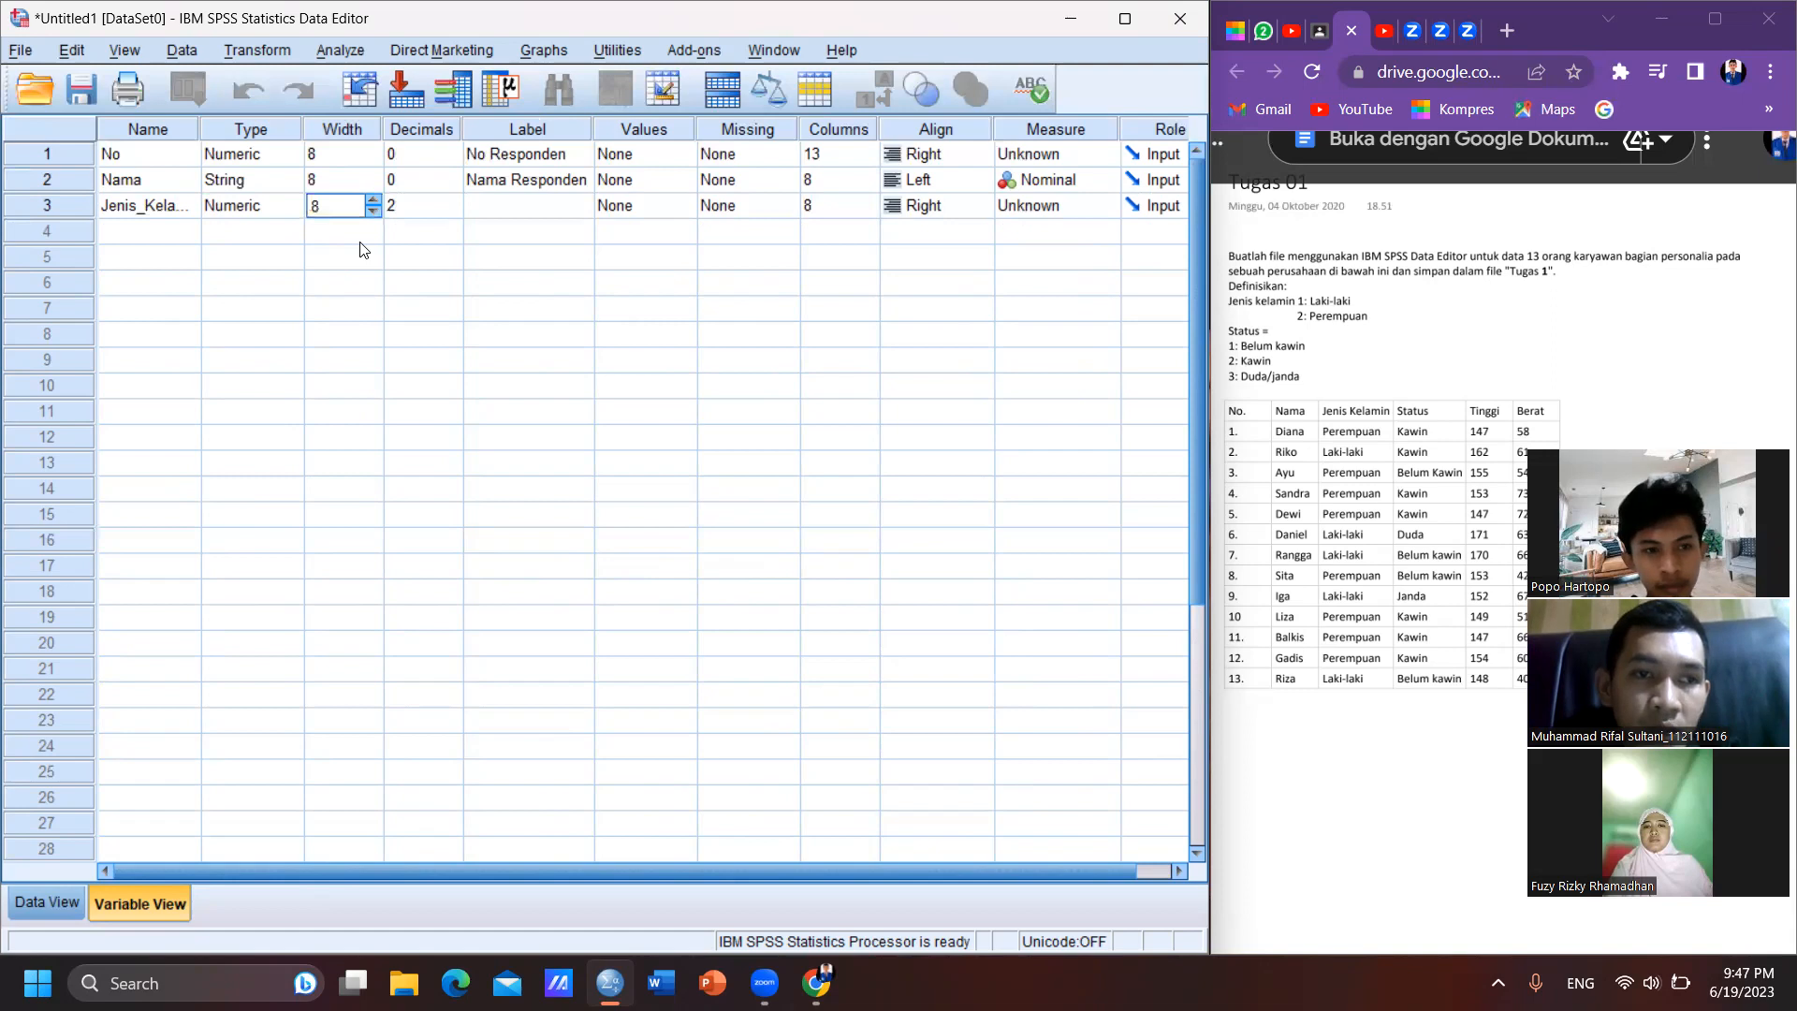
{"action": "key", "text": "Tab"}
{"action": "left_click", "coordinate": [453, 212]}
{"action": "left_click", "coordinate": [453, 211]}
{"action": "key", "text": "Tab"}
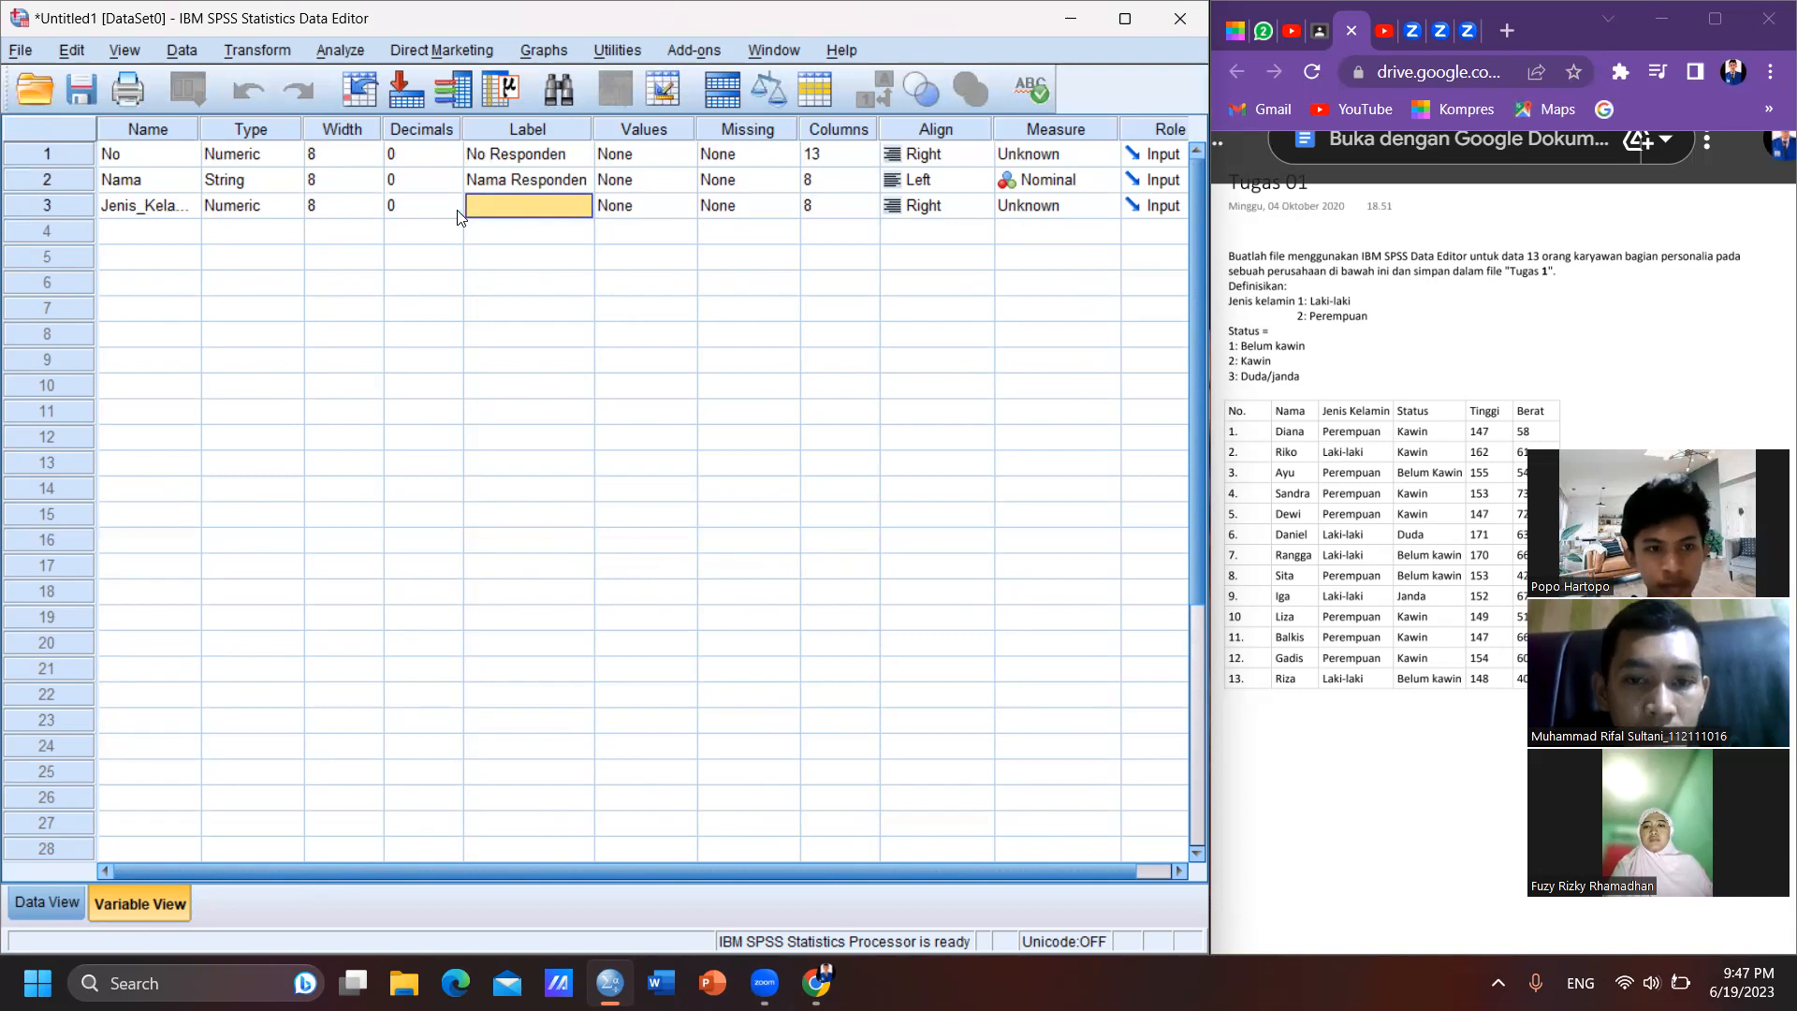
- Label the Jenis_Kelamin variable as "Jenis Kelamin Responden"
{"action": "left_click", "coordinate": [488, 204]}
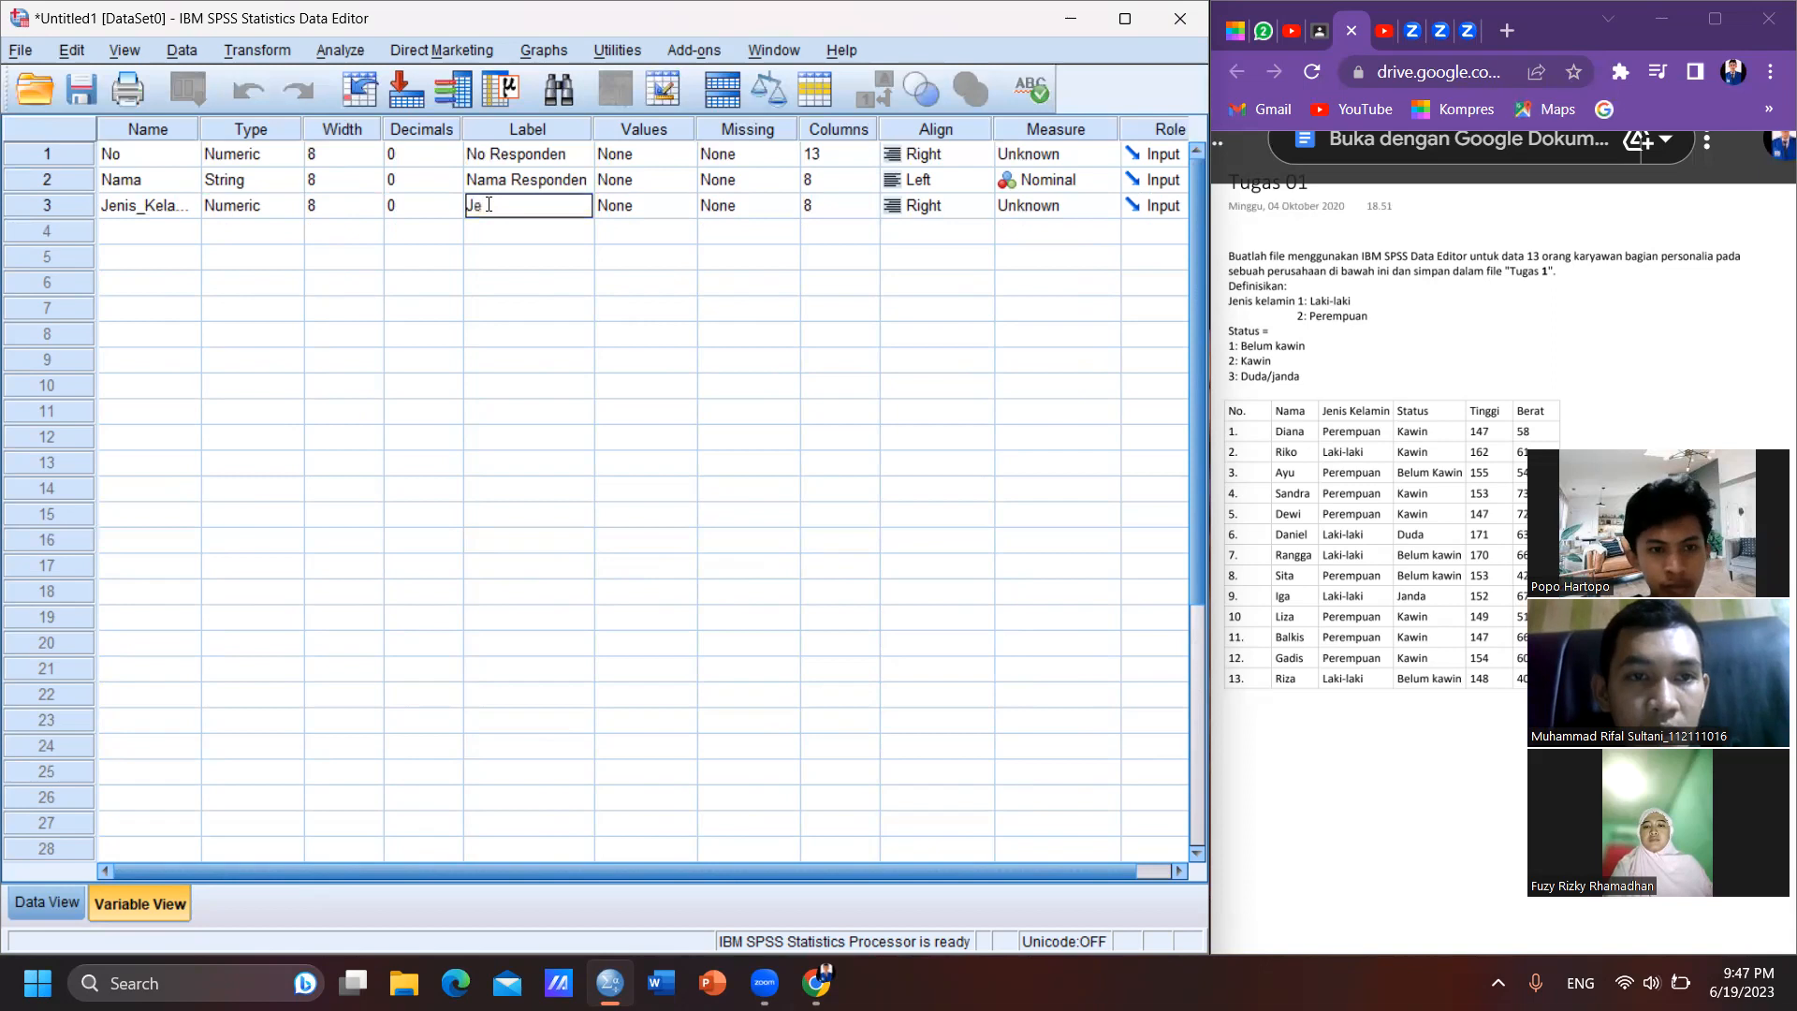
{"action": "type", "text": "Jenis Kela"}
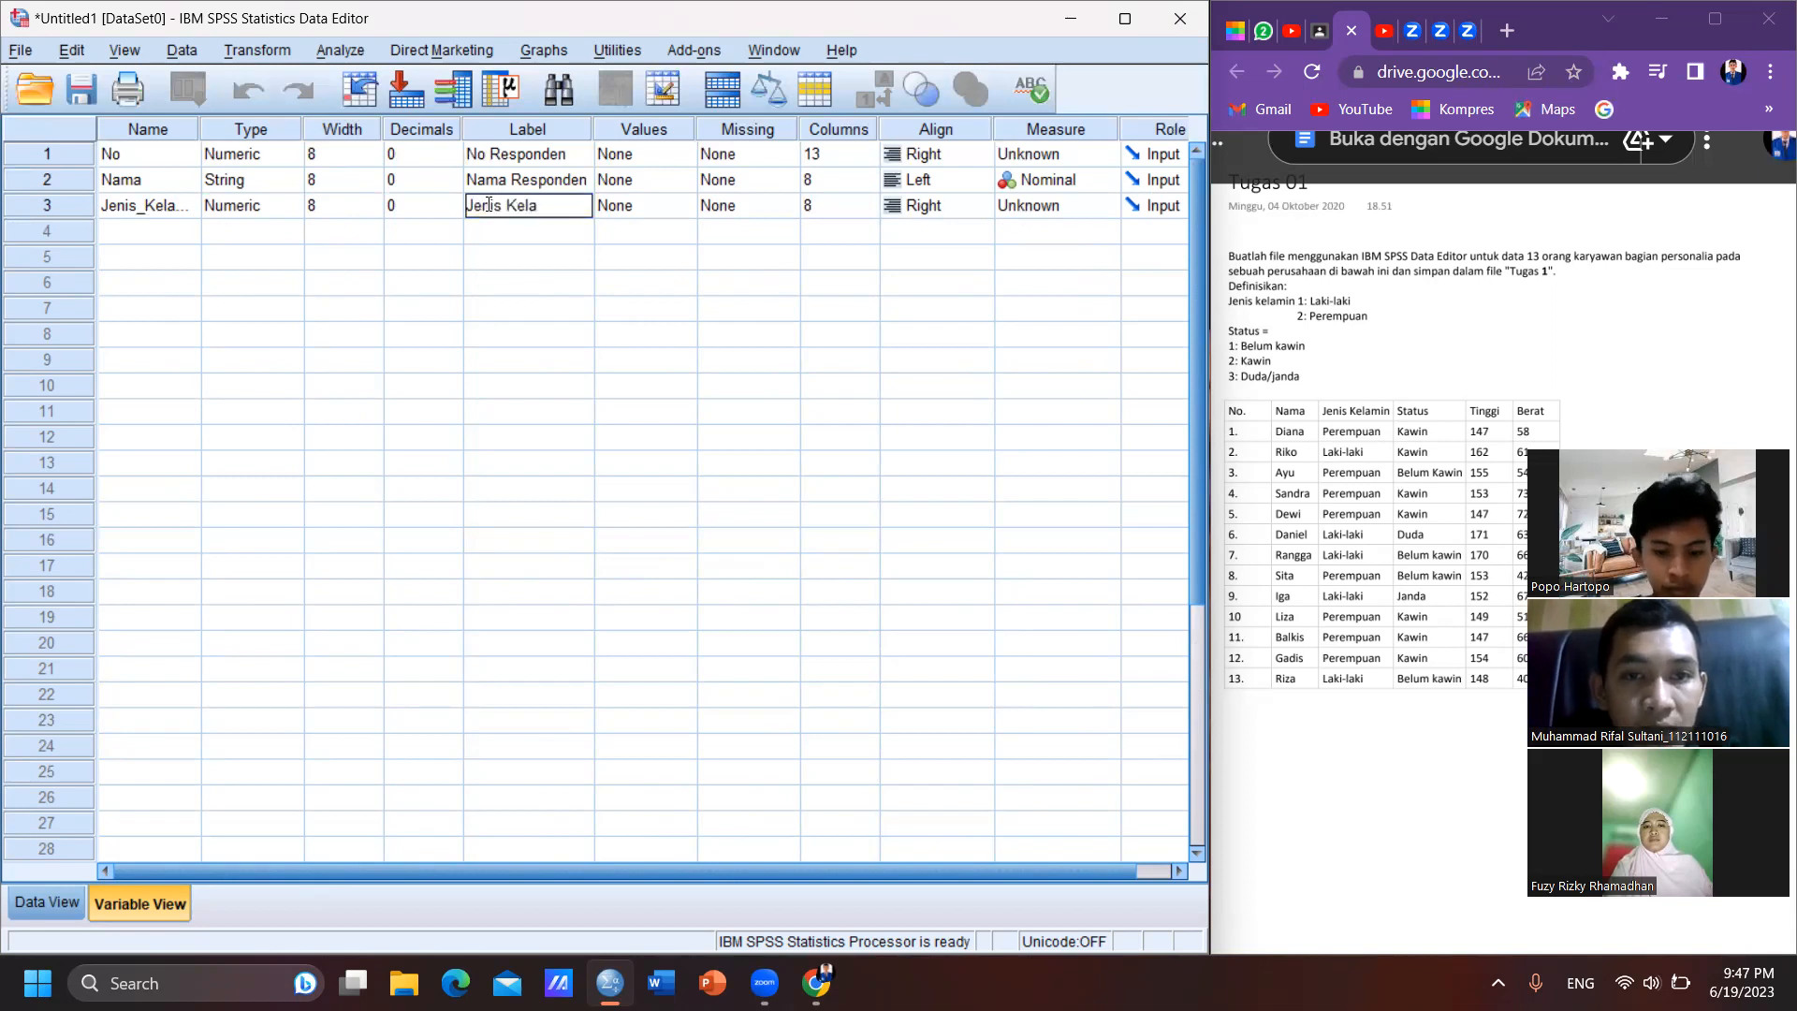
{"action": "type", "text": "min Resp"}
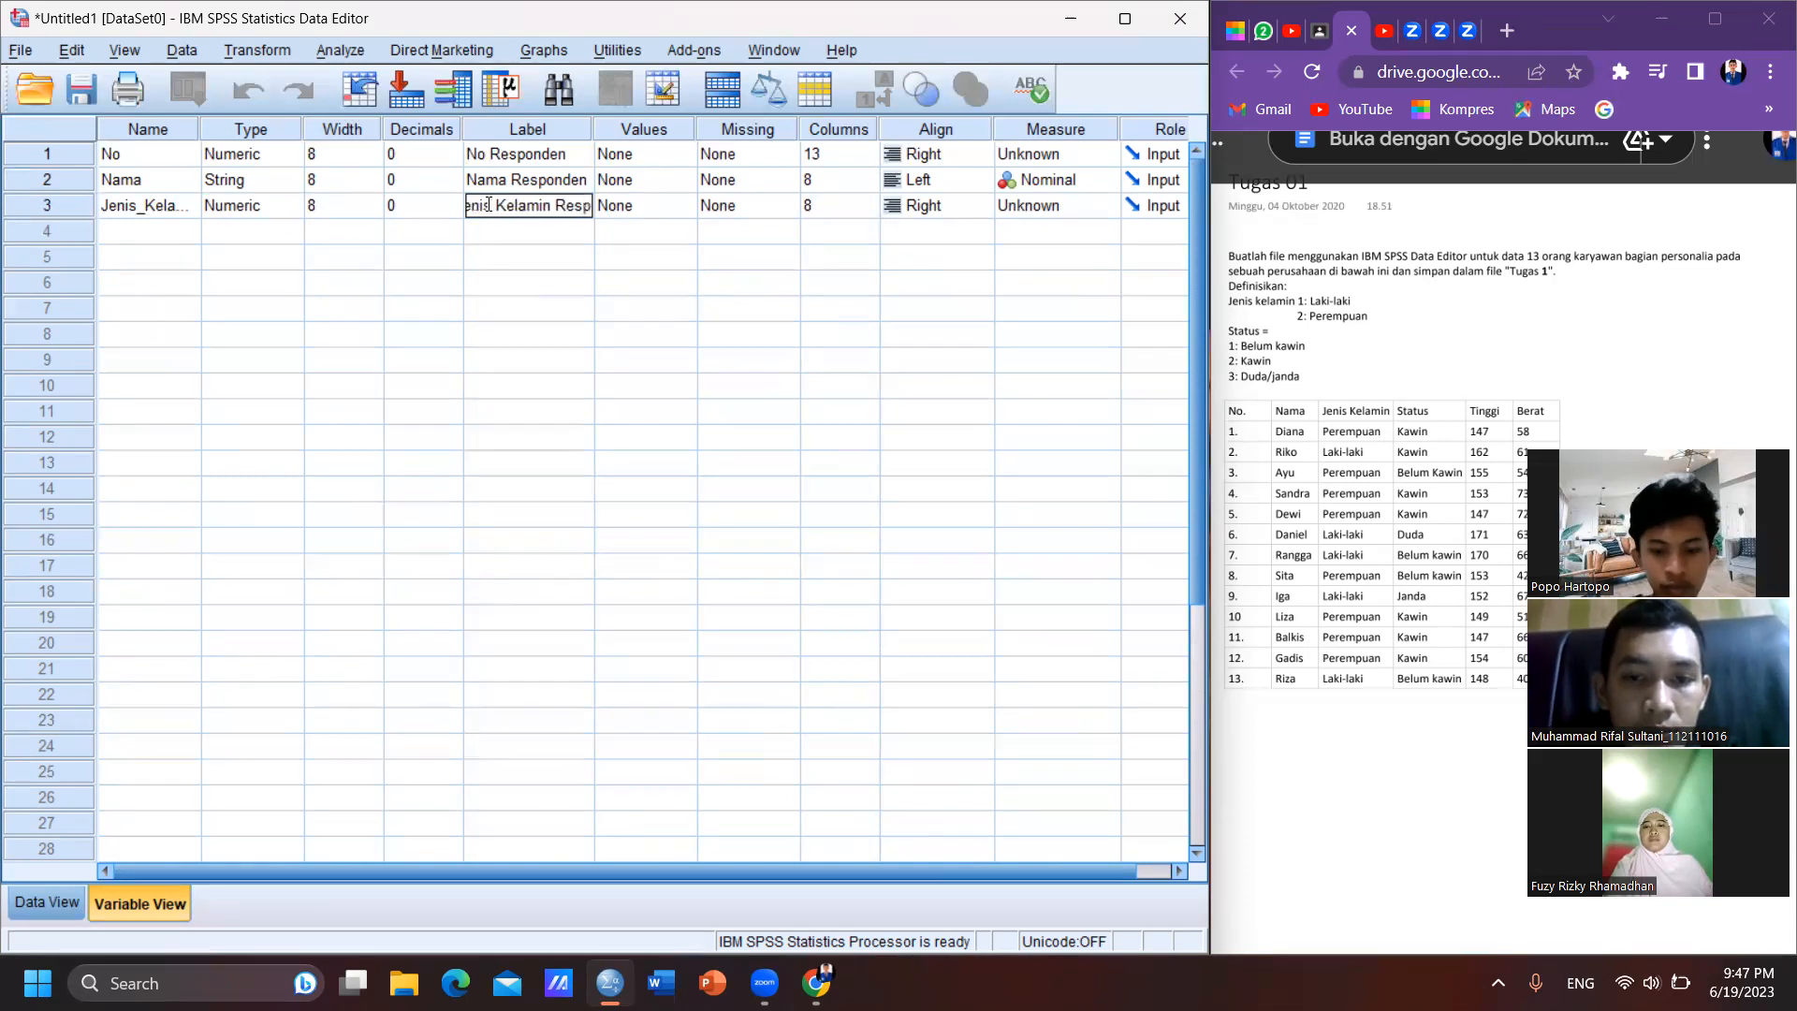
{"action": "type", "text": "onden"}
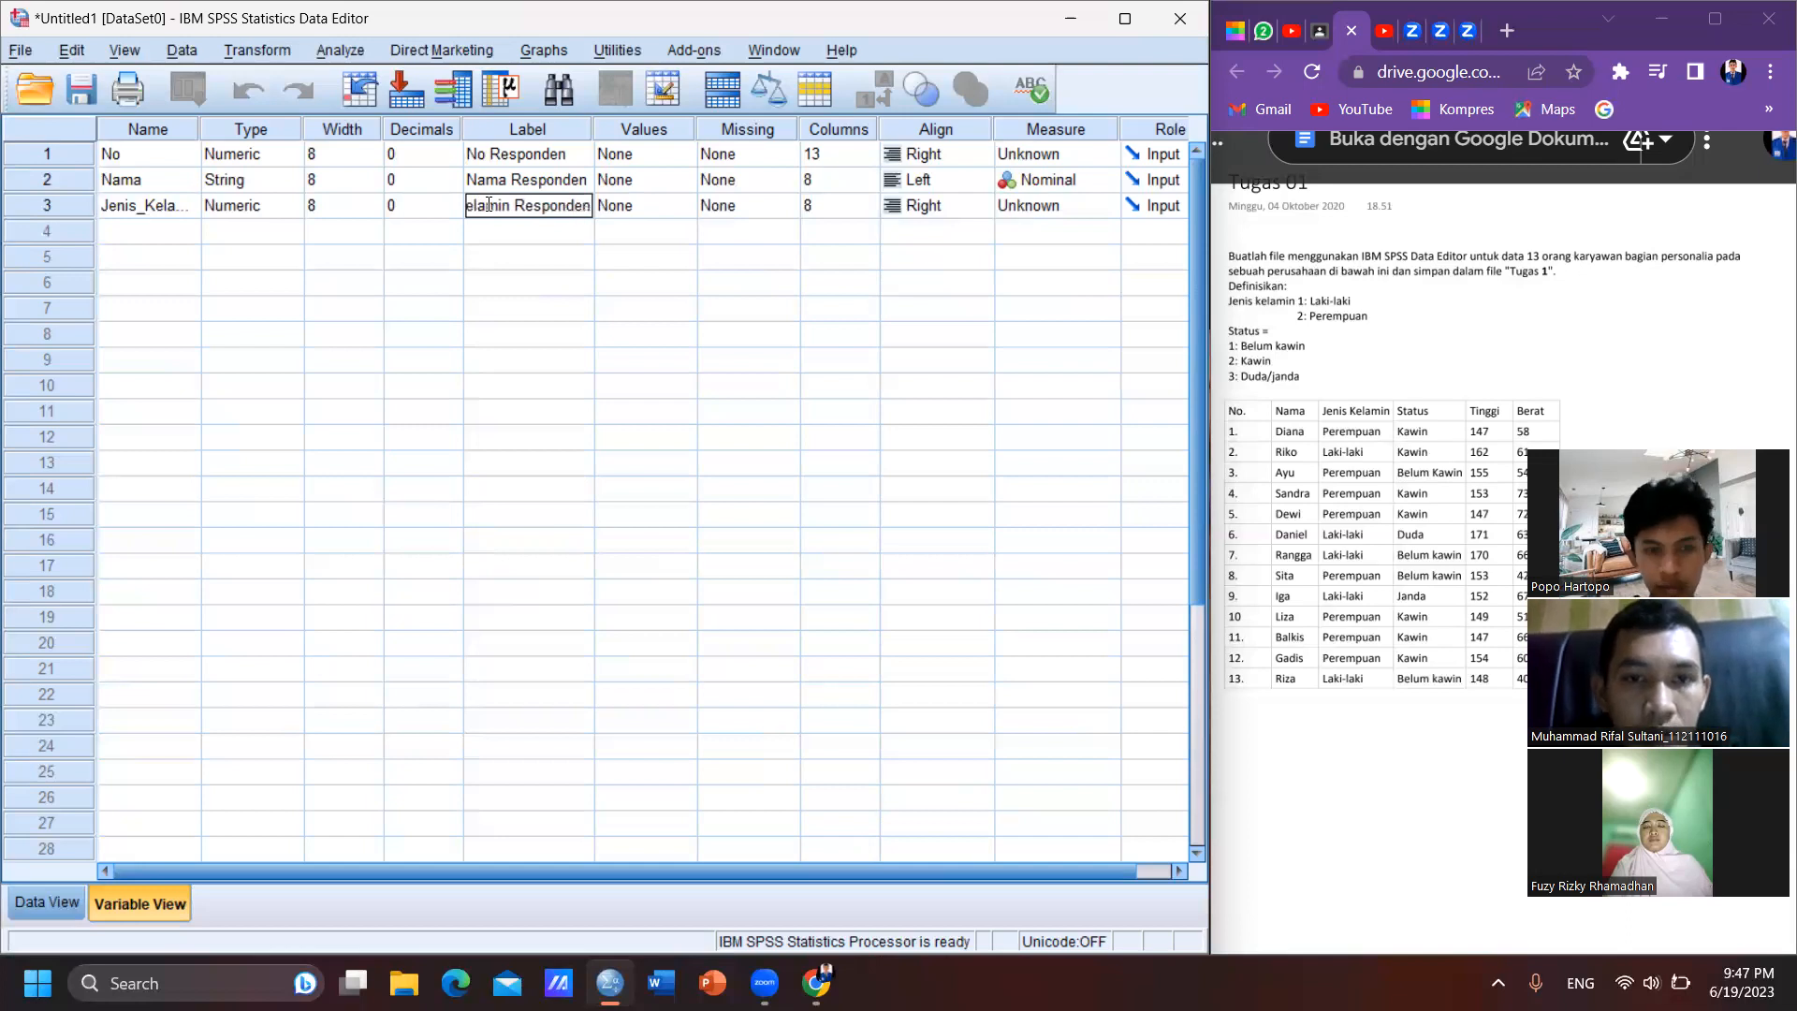
{"action": "key", "text": "Tab"}
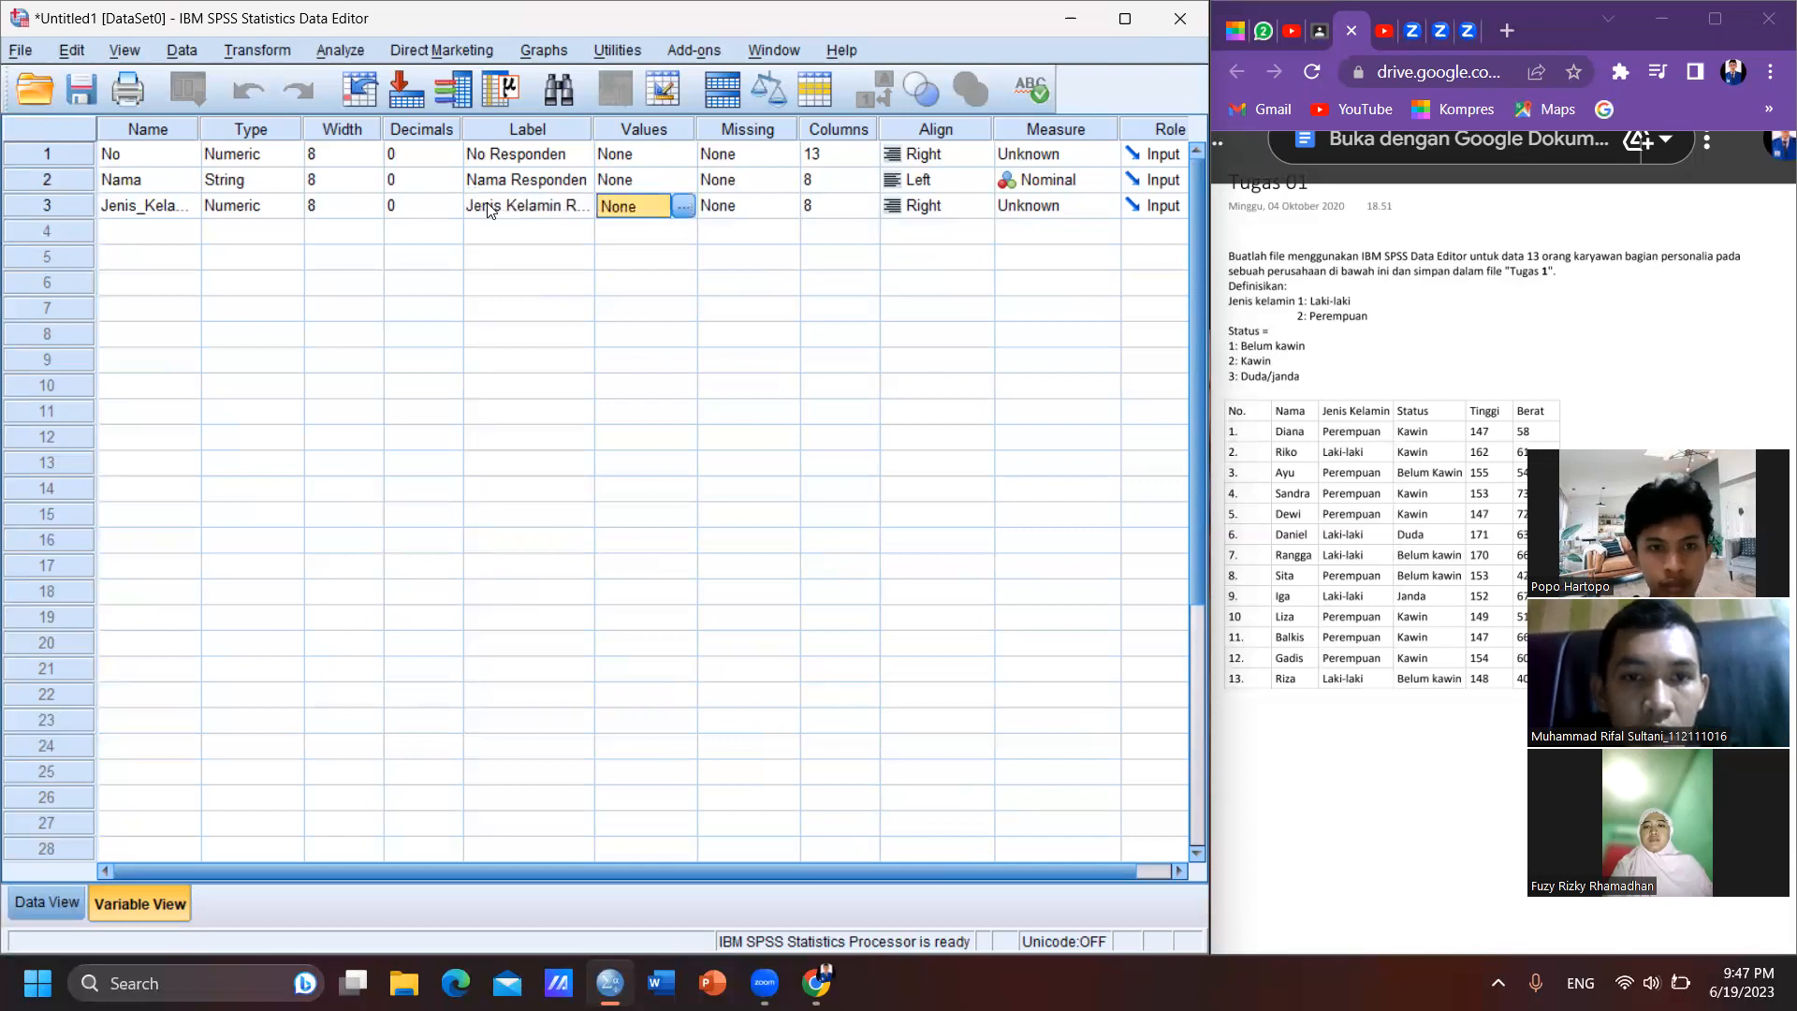
- Open the value labels of Jenis_Kelamin and add value 1 with the label "Laki-laki"
{"action": "left_click", "coordinate": [682, 207]}
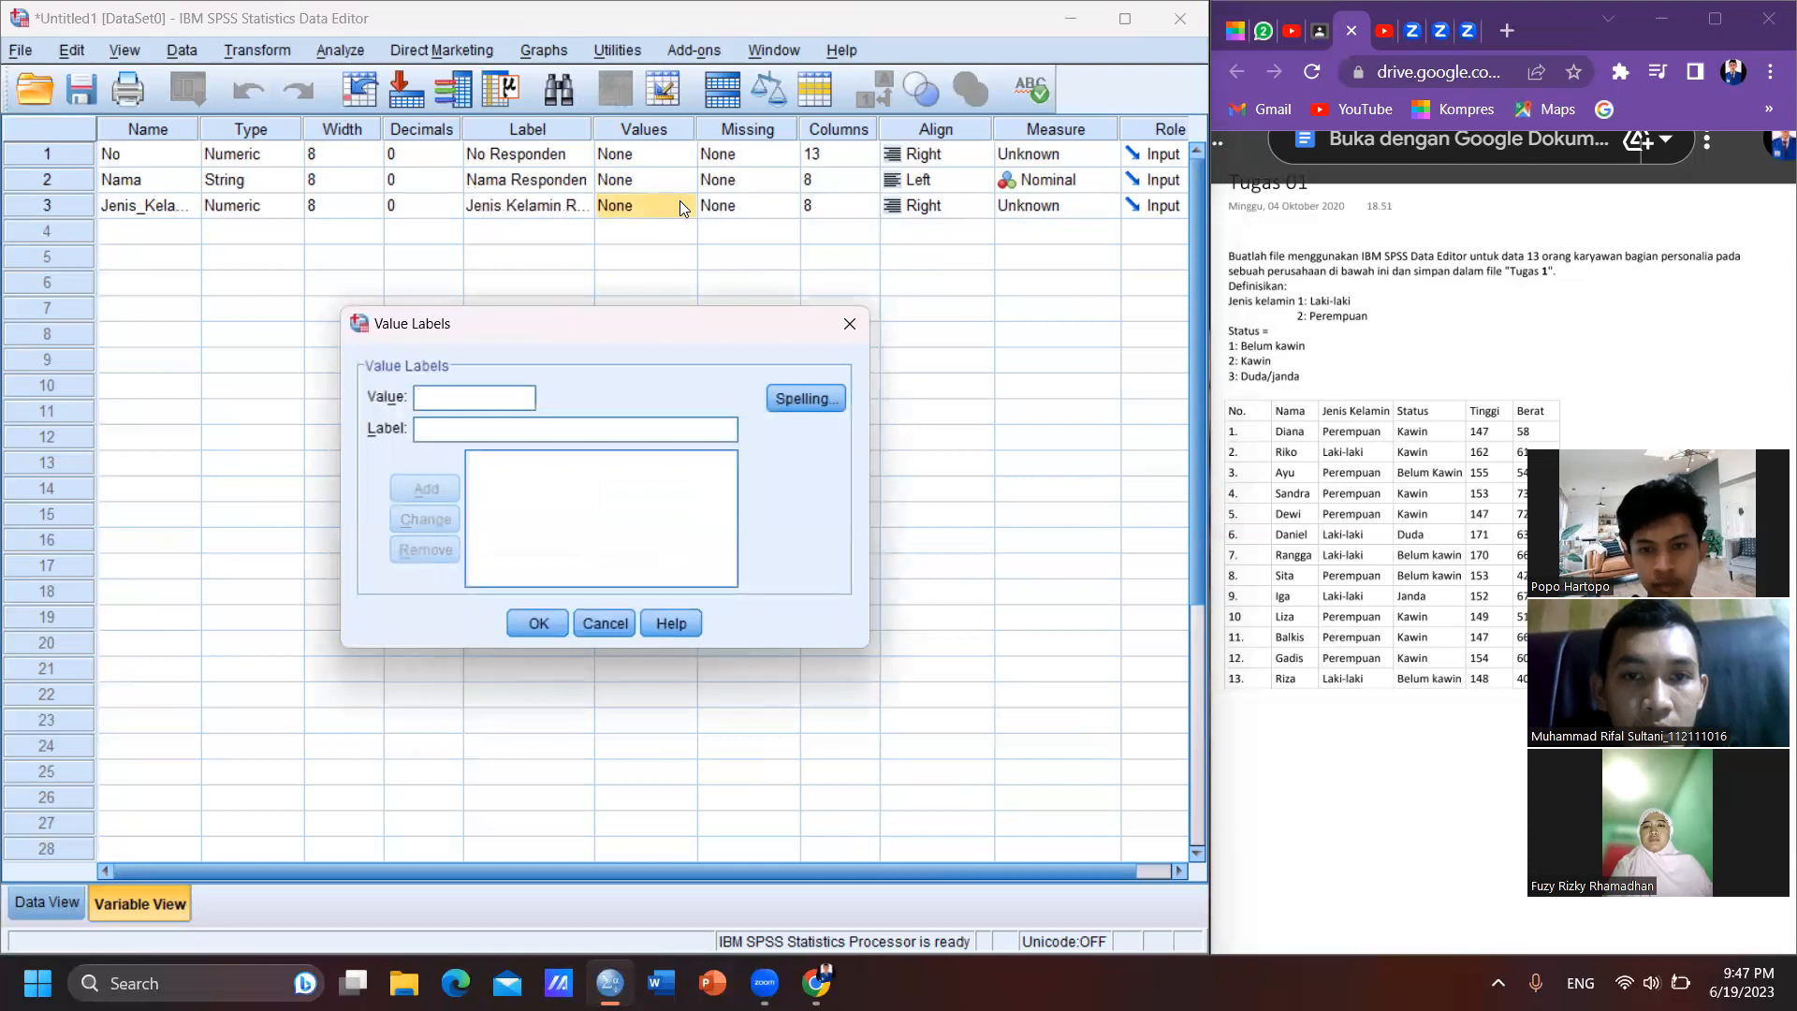
{"action": "type", "text": "1"}
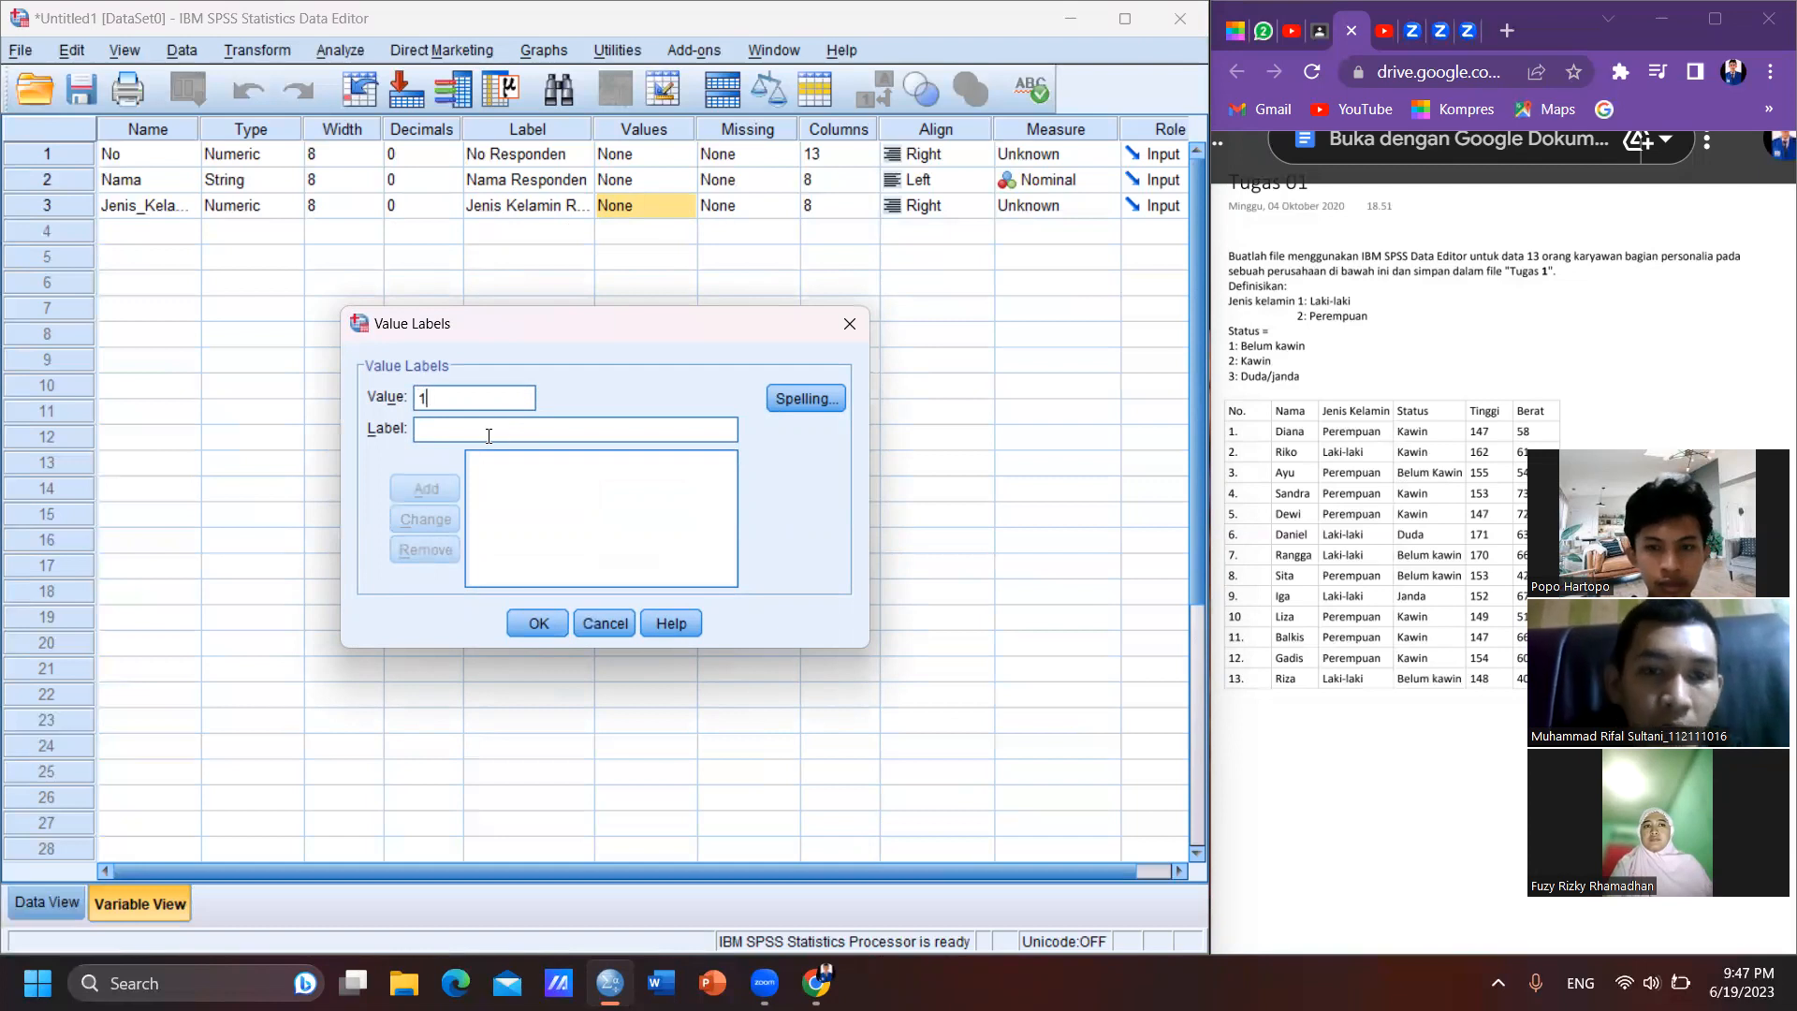
{"action": "left_click", "coordinate": [488, 436]}
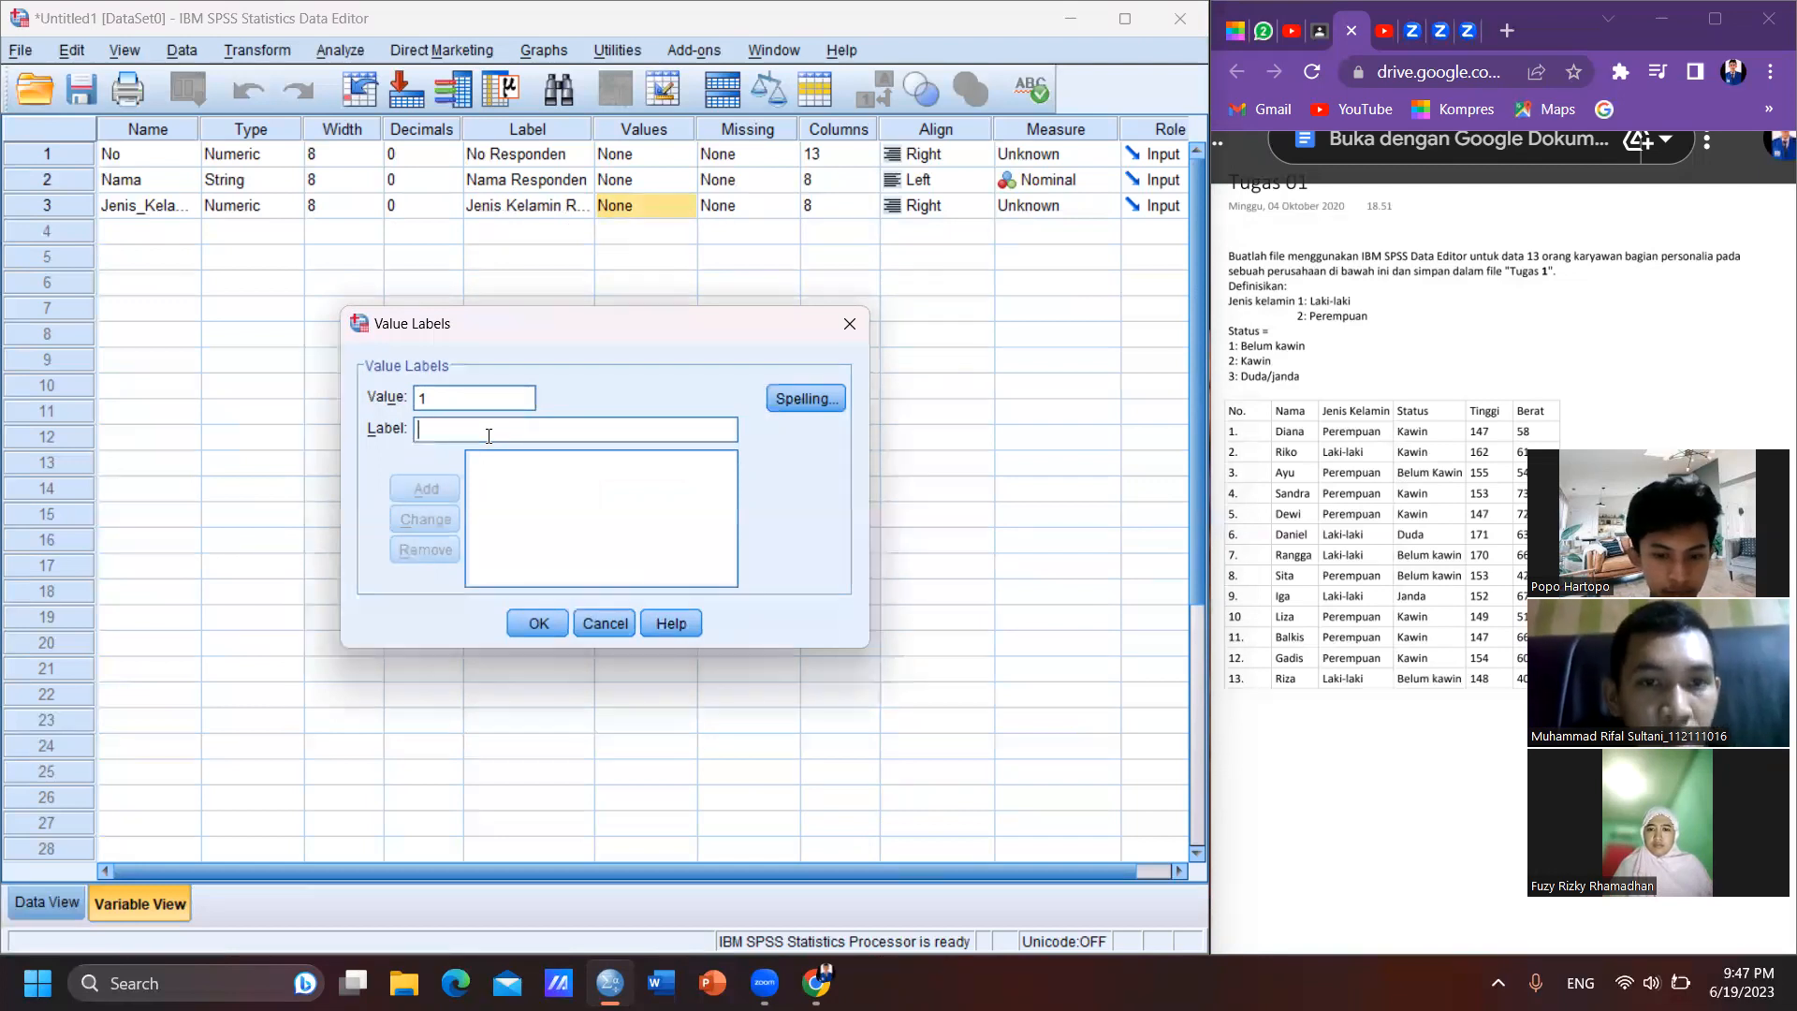
{"action": "type", "text": "L"}
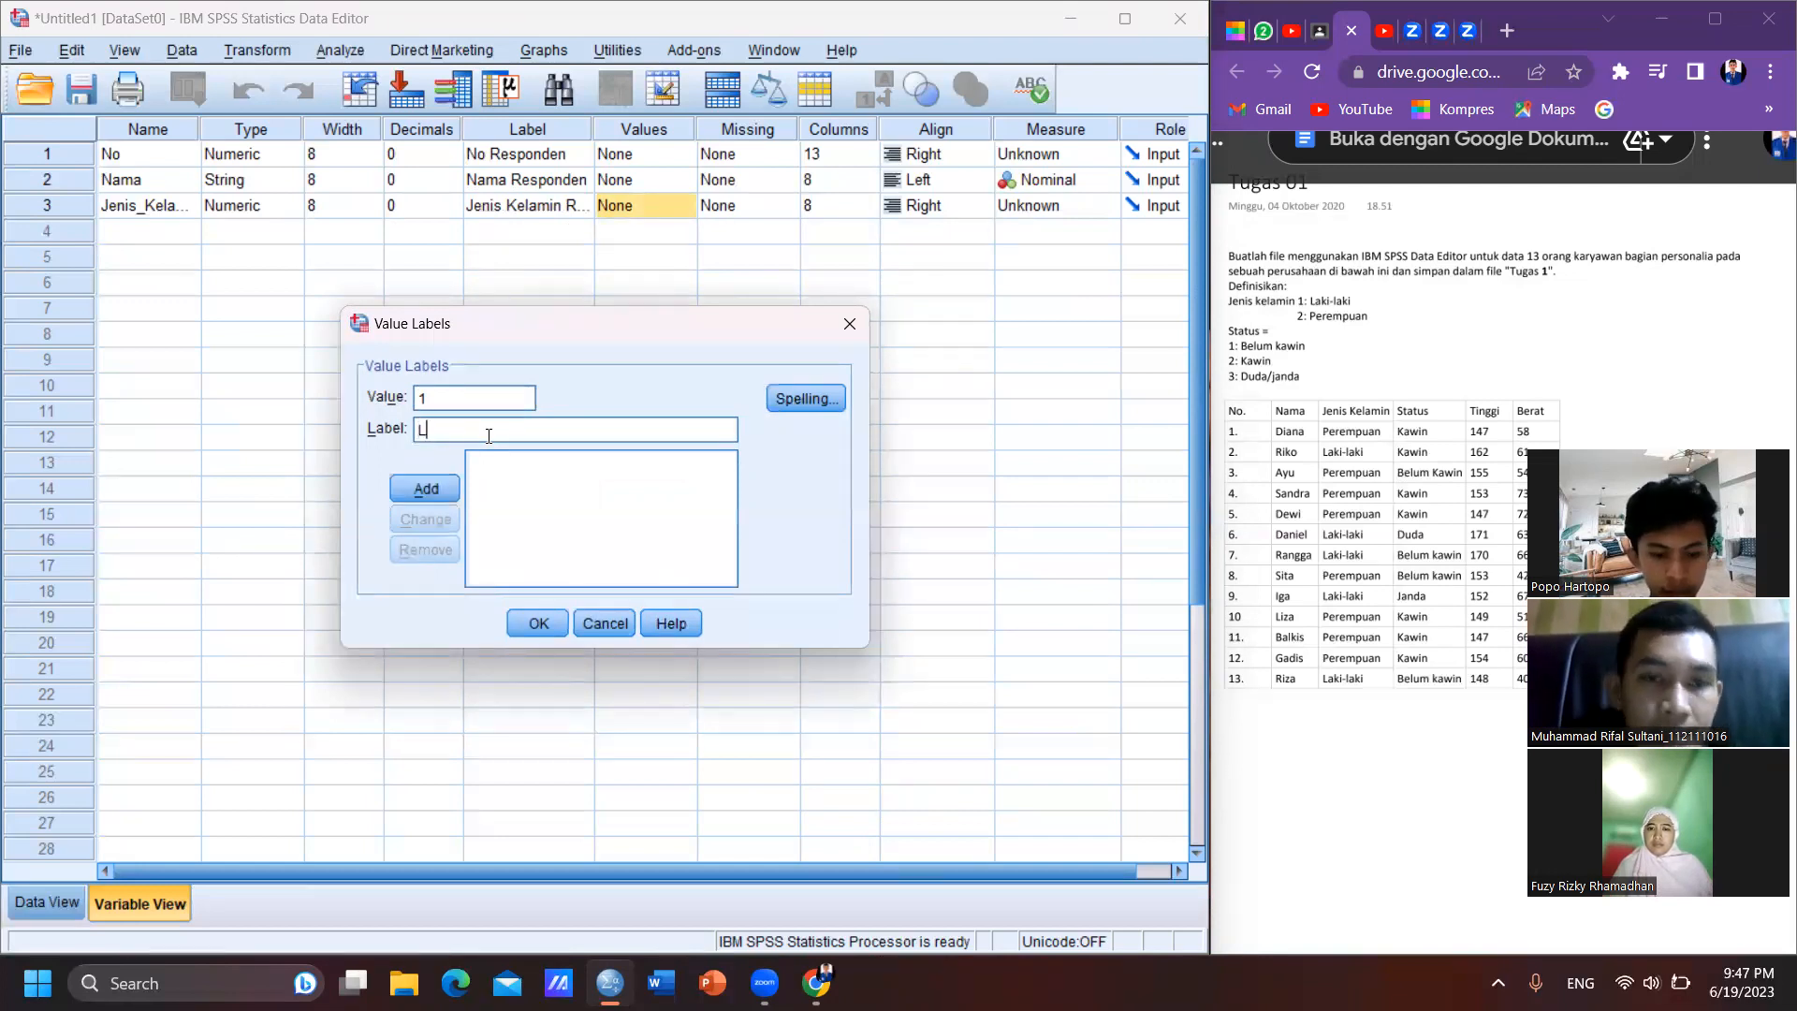
{"action": "type", "text": "aki-laki"}
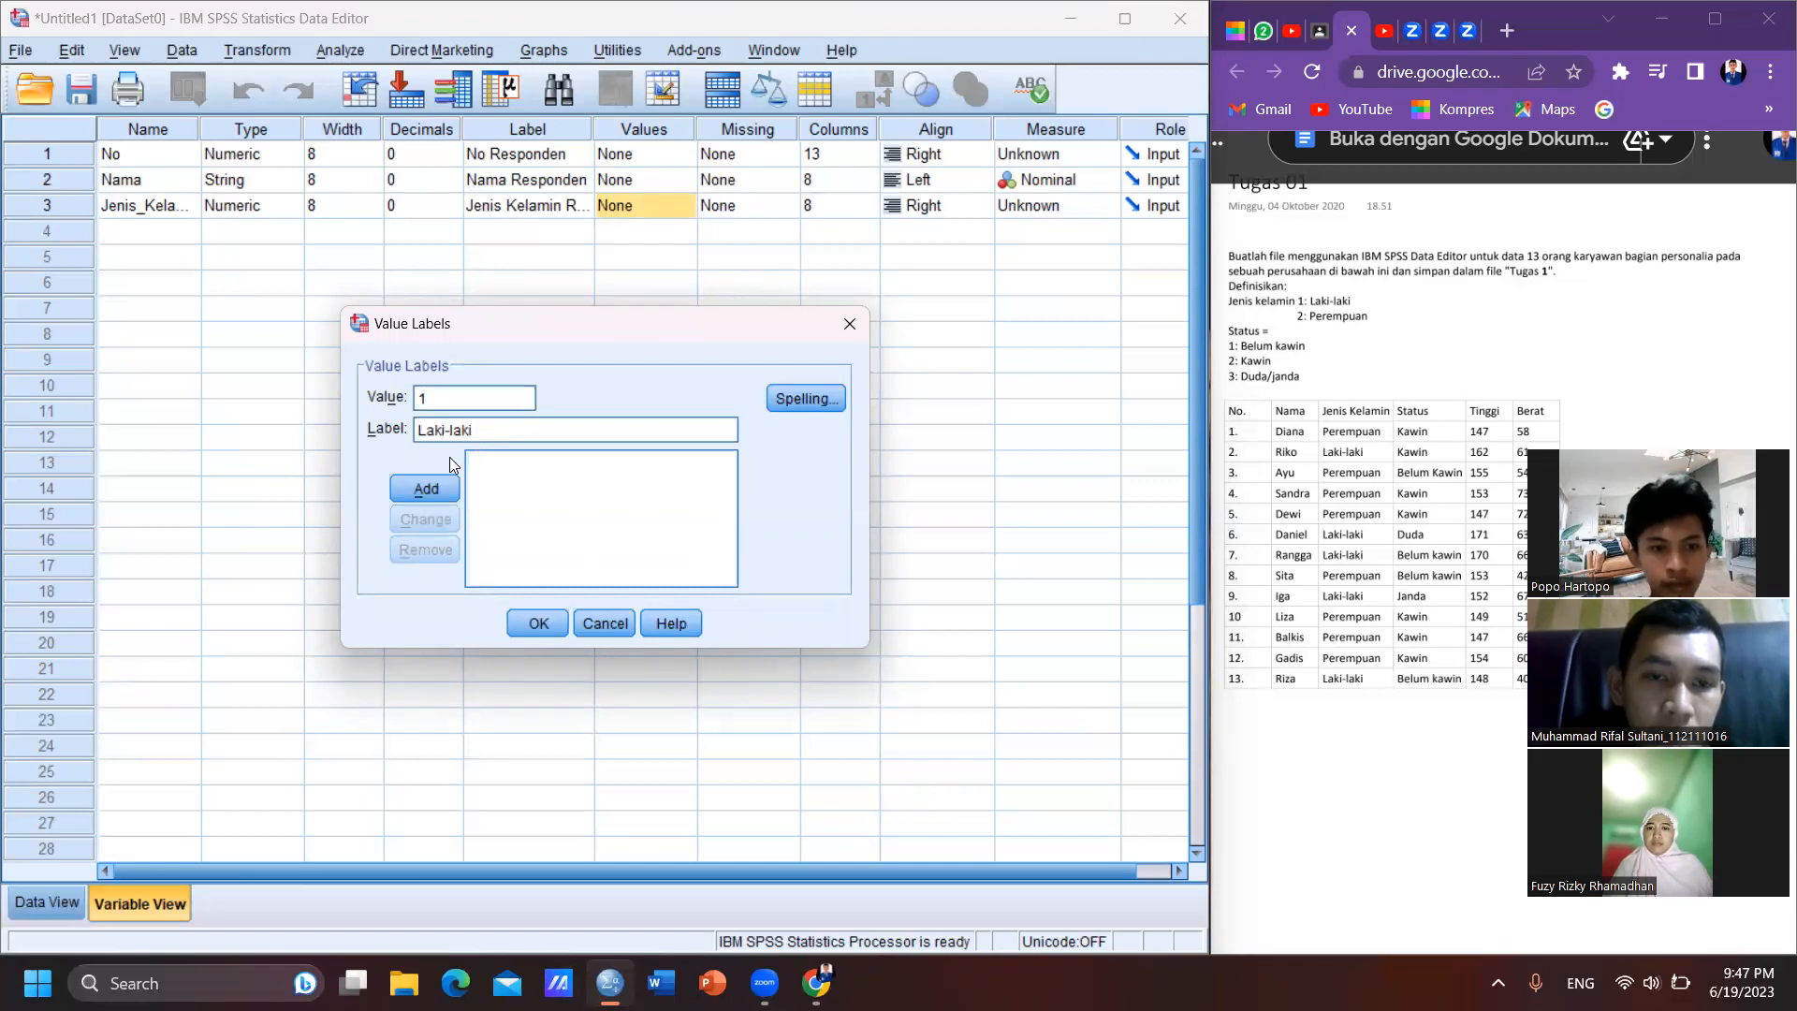
{"action": "left_click", "coordinate": [417, 492]}
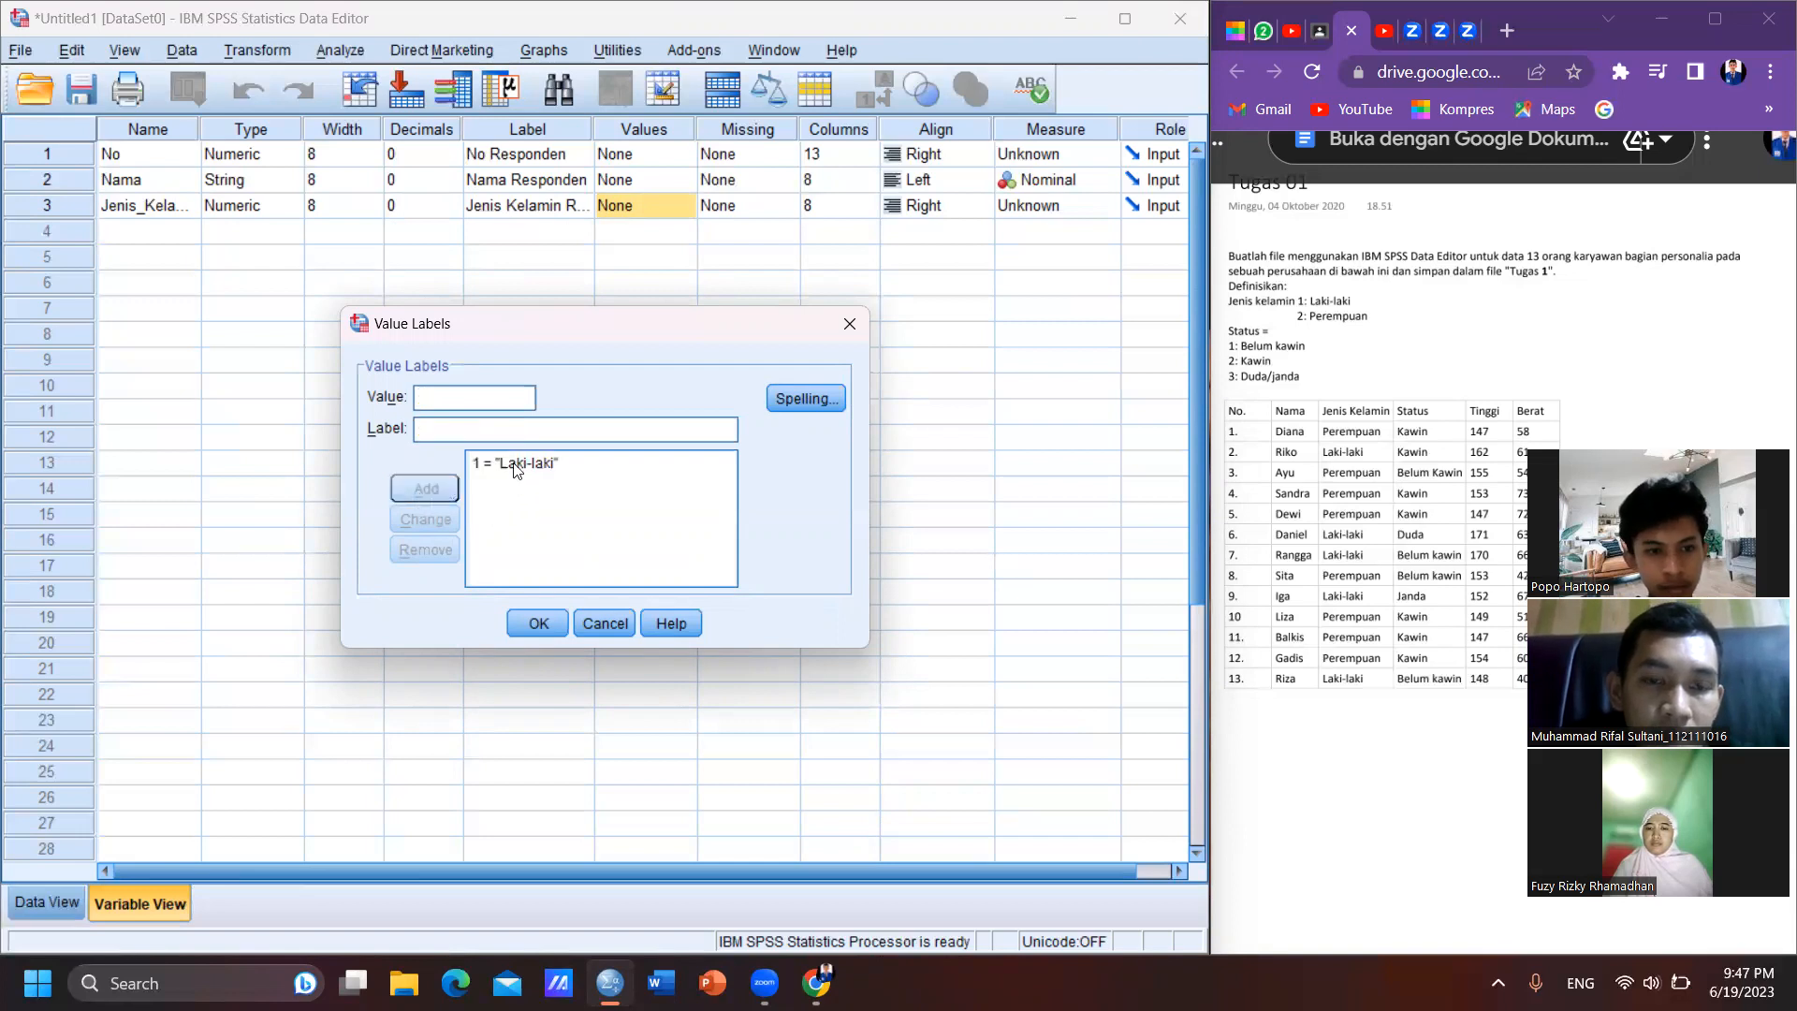
- Add value 2 with the label "Perempuan" and apply the value labels to Jenis_Kelamin
{"action": "type", "text": "2"}
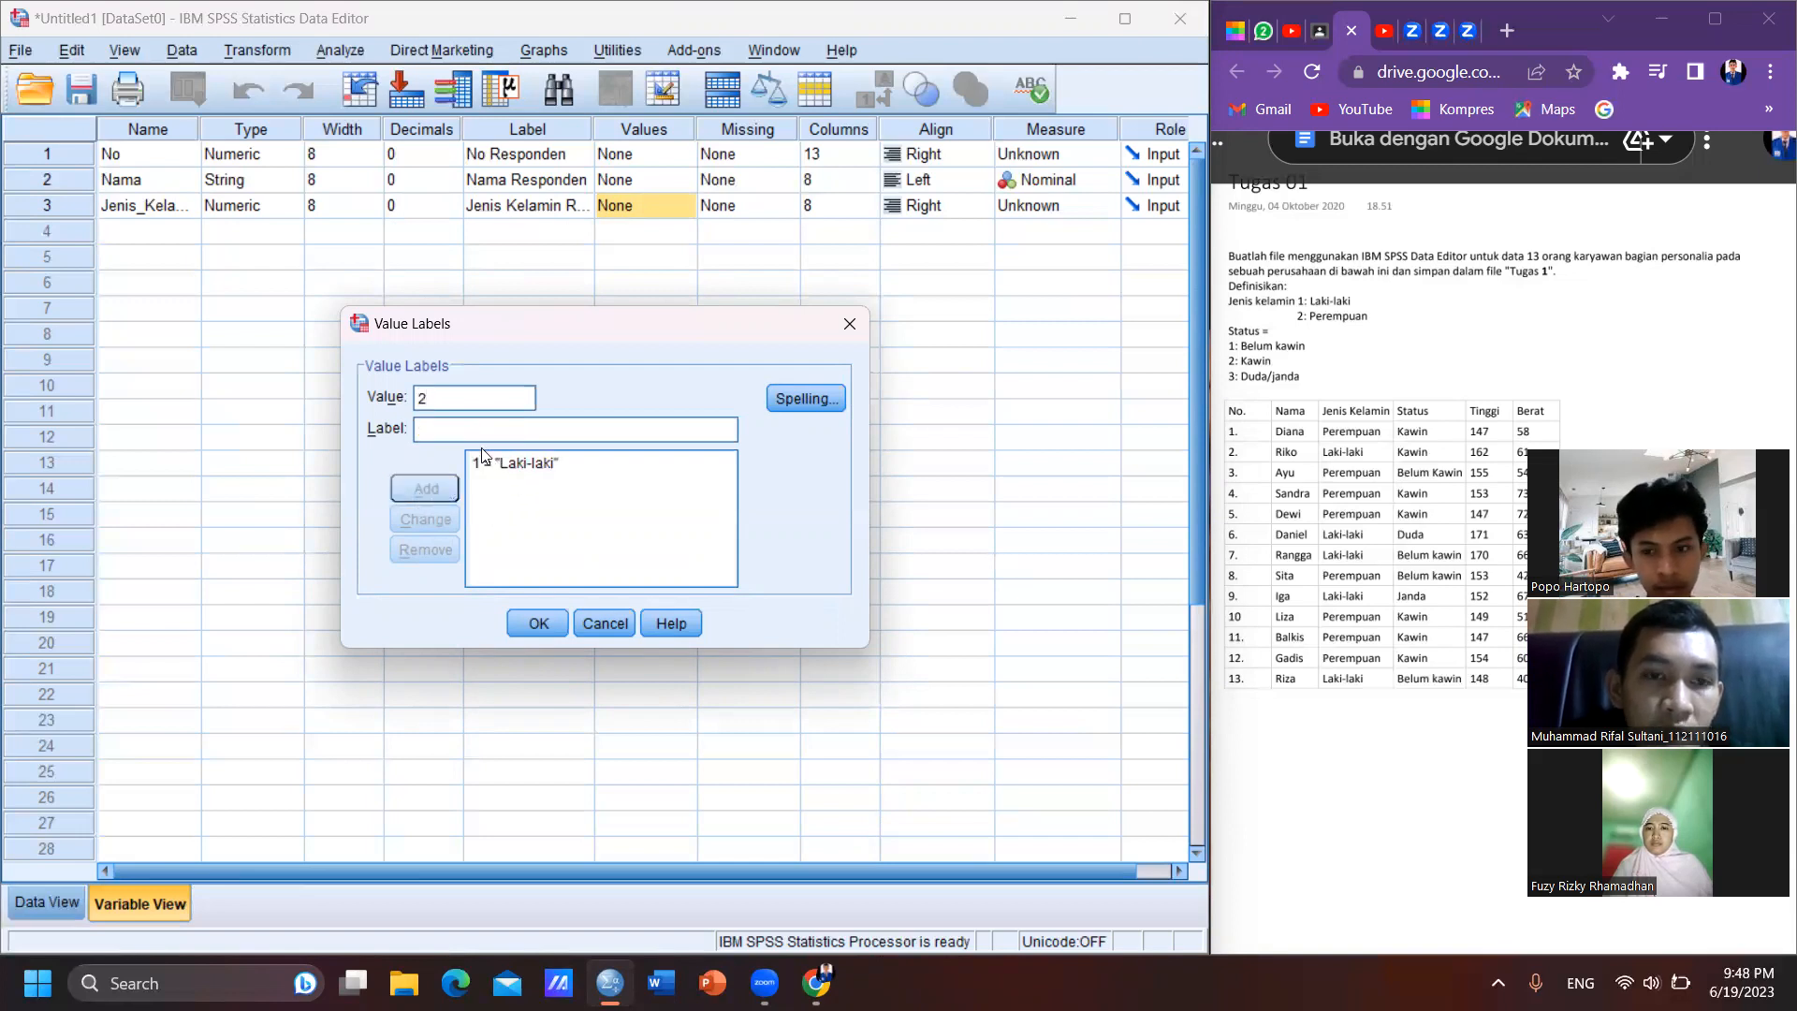
{"action": "left_click", "coordinate": [464, 431]}
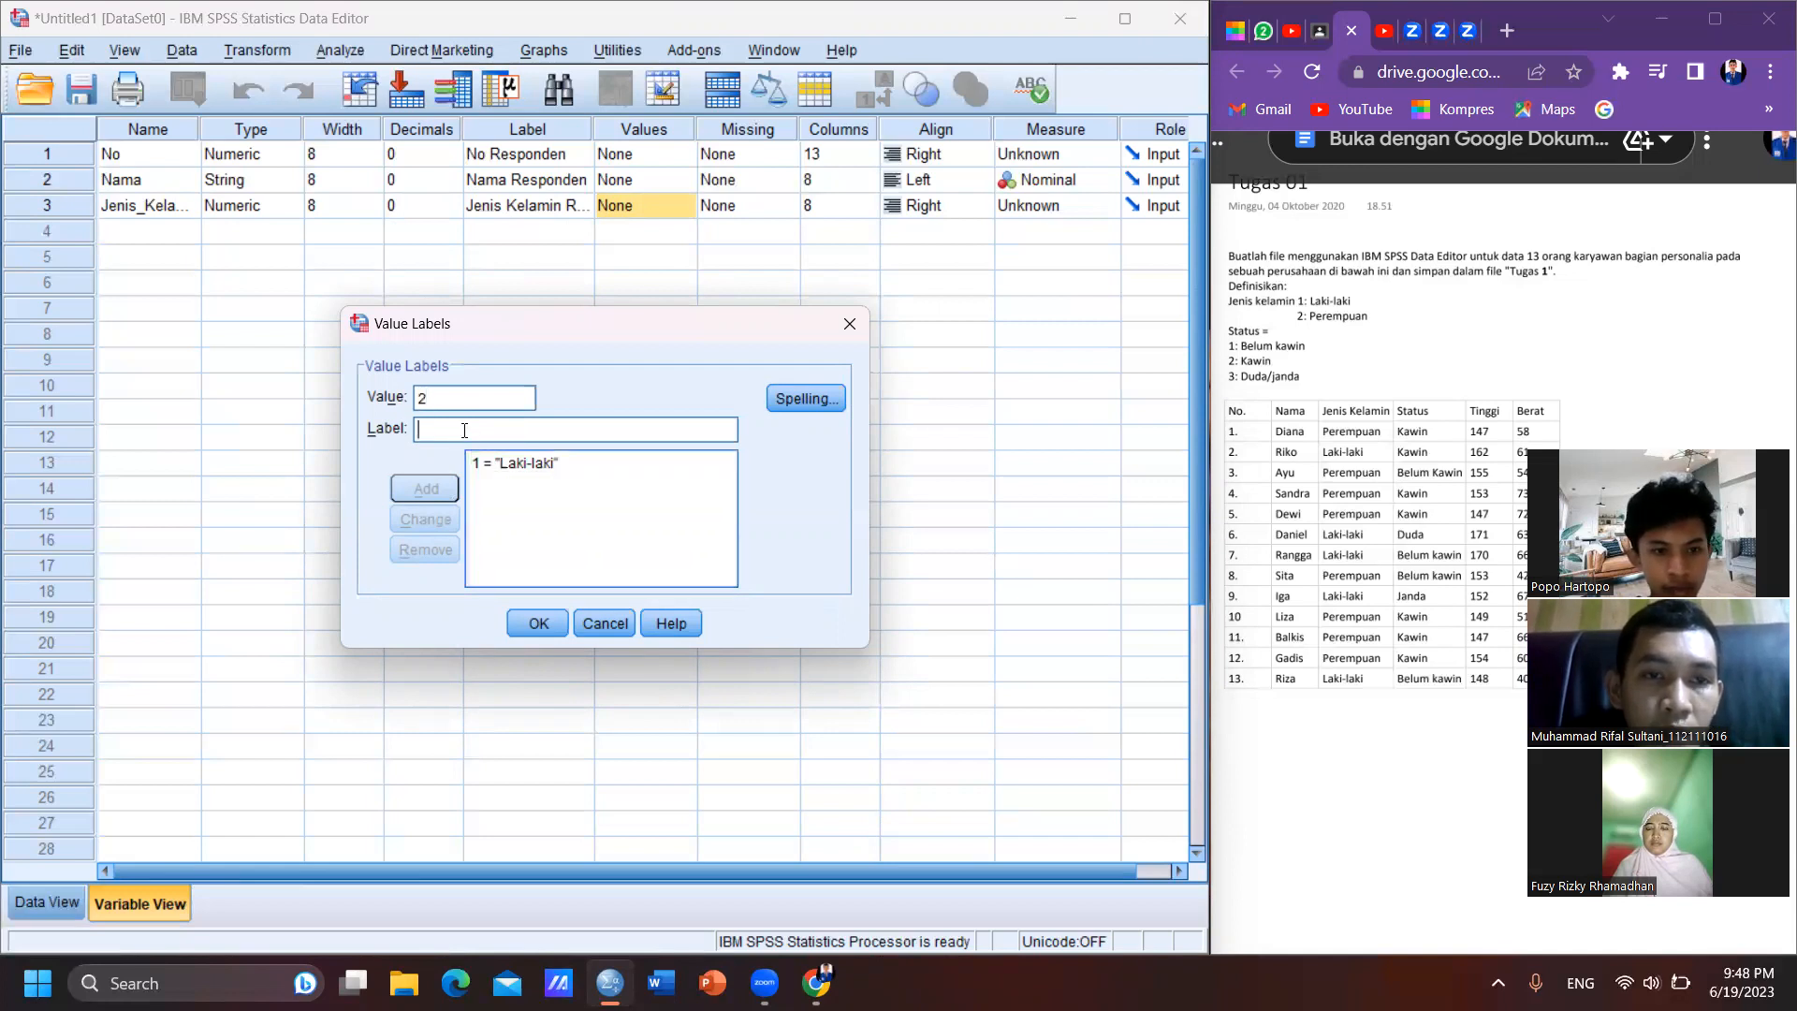
{"action": "type", "text": "Pe"}
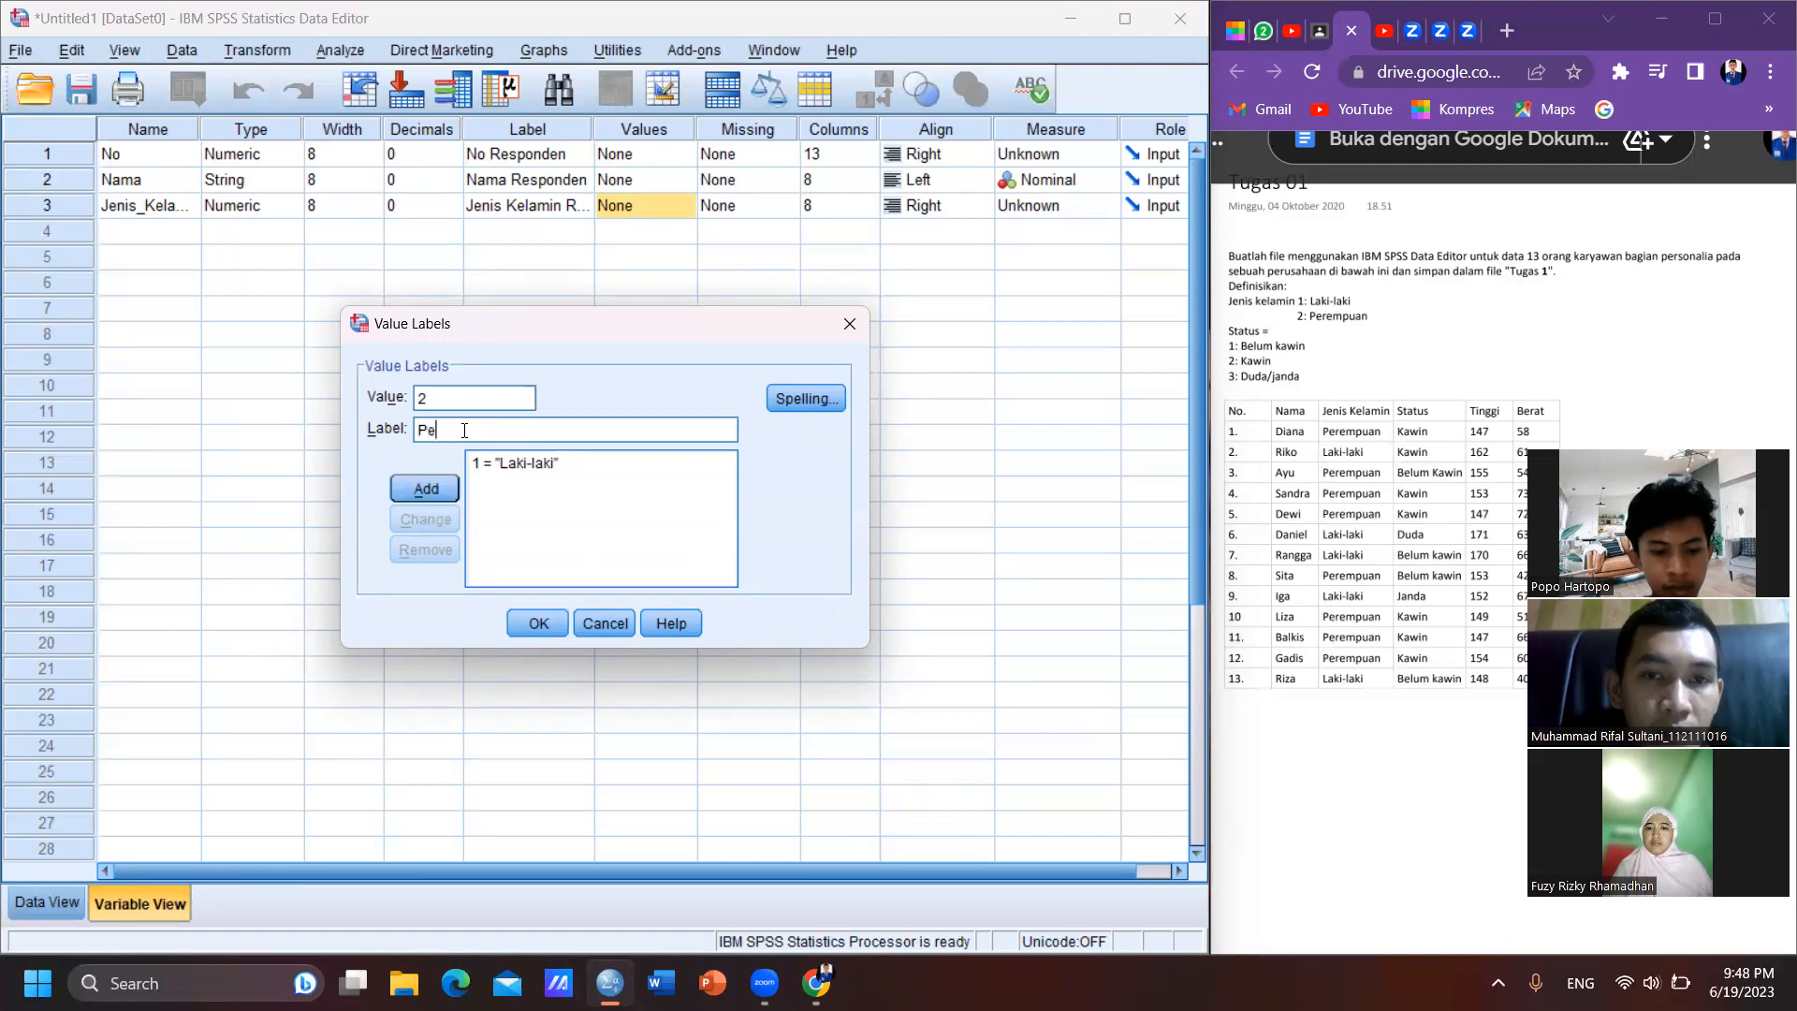
{"action": "type", "text": "rempuan"}
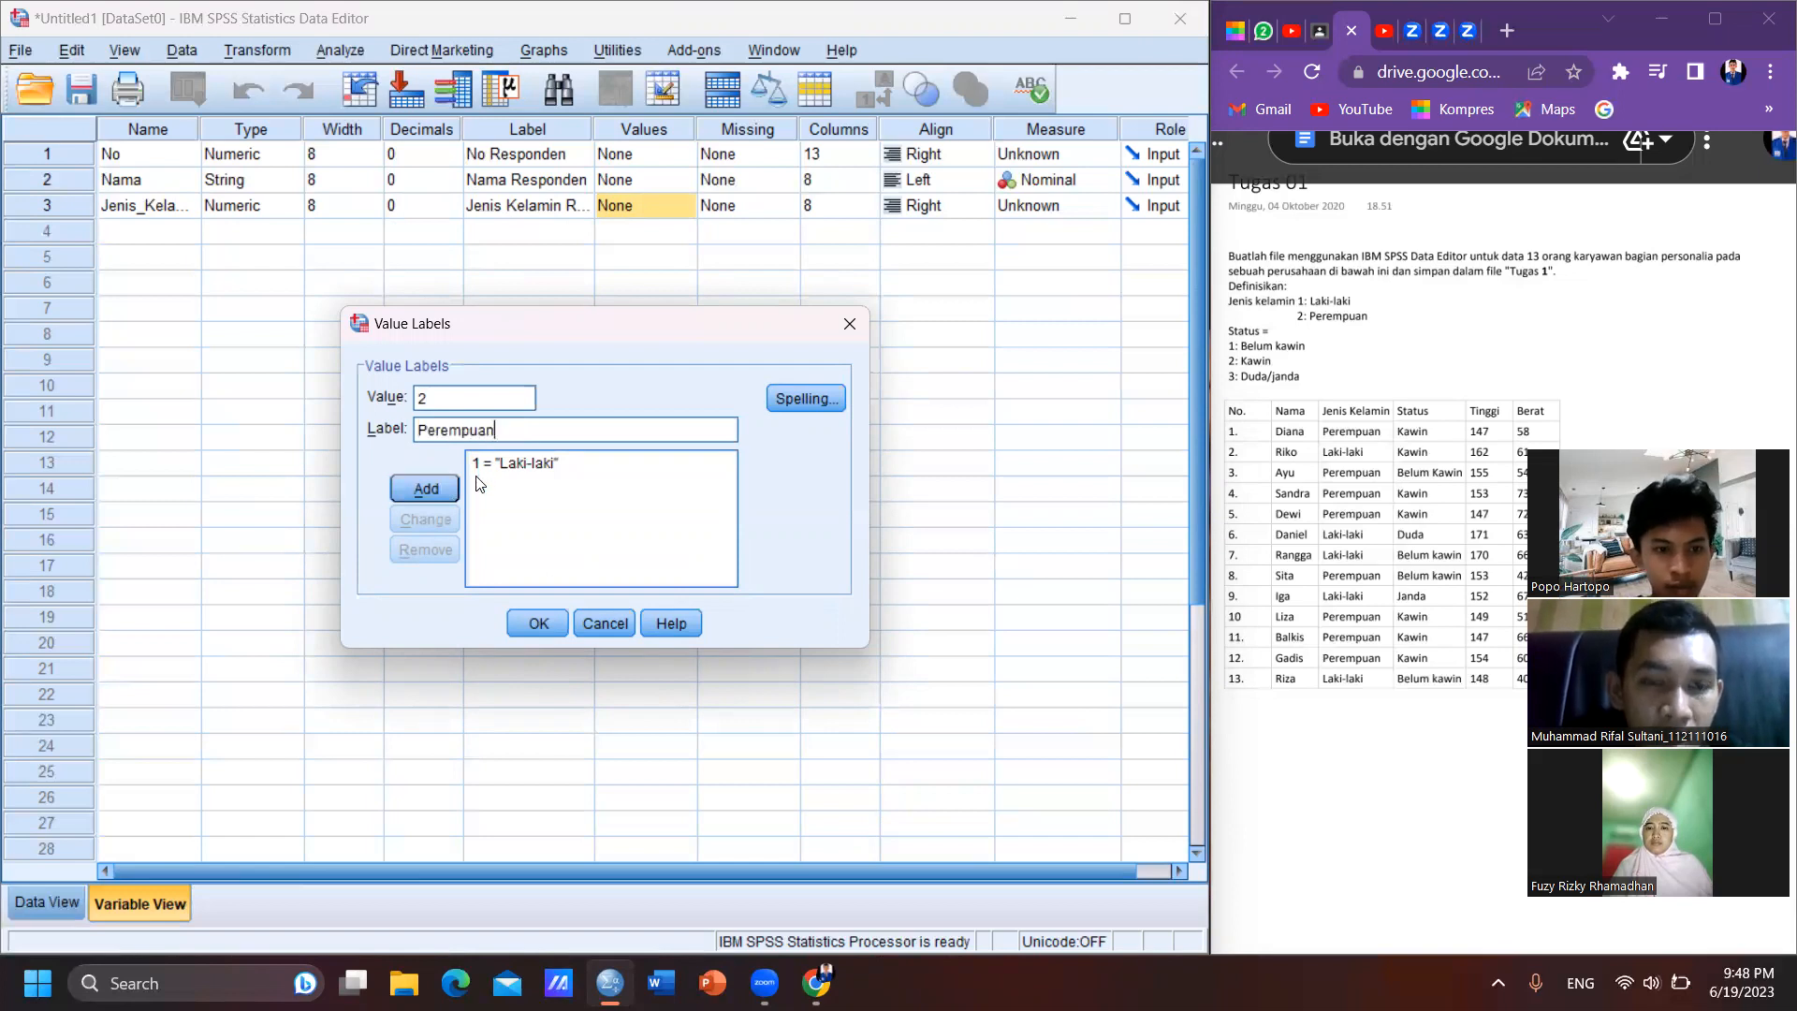
{"action": "left_click", "coordinate": [452, 484]}
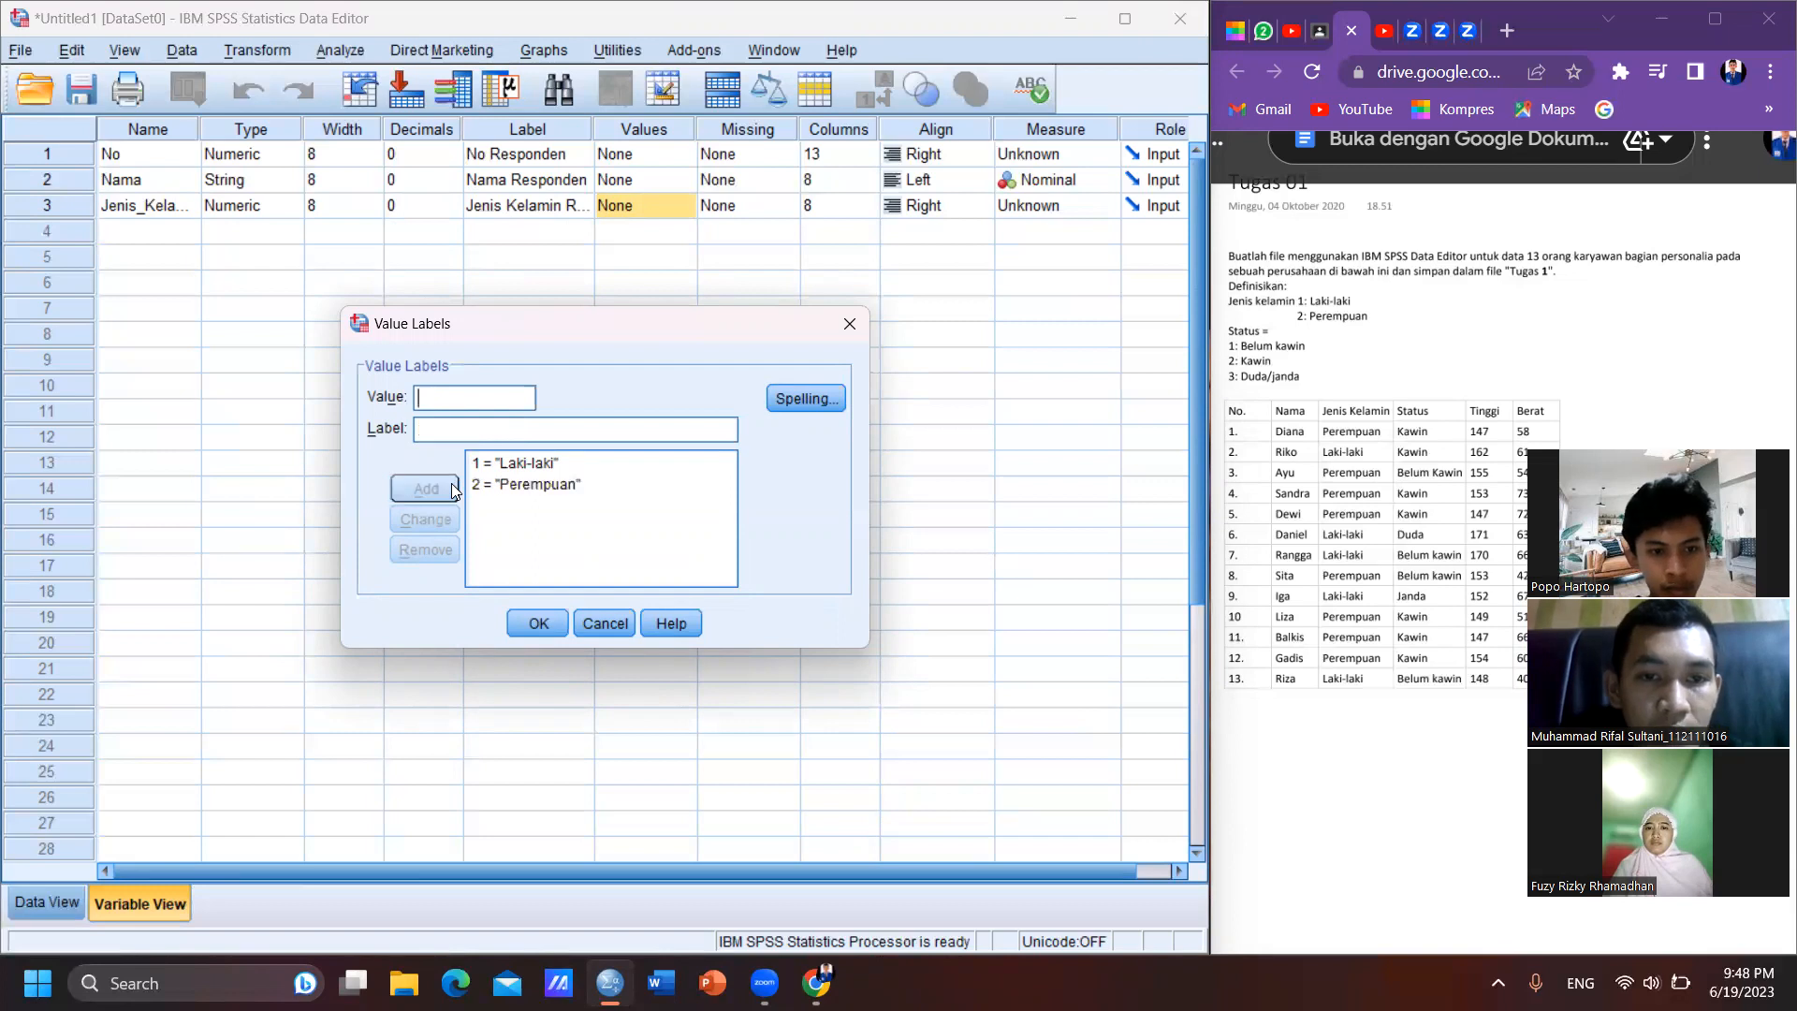
{"action": "left_click", "coordinate": [552, 625]}
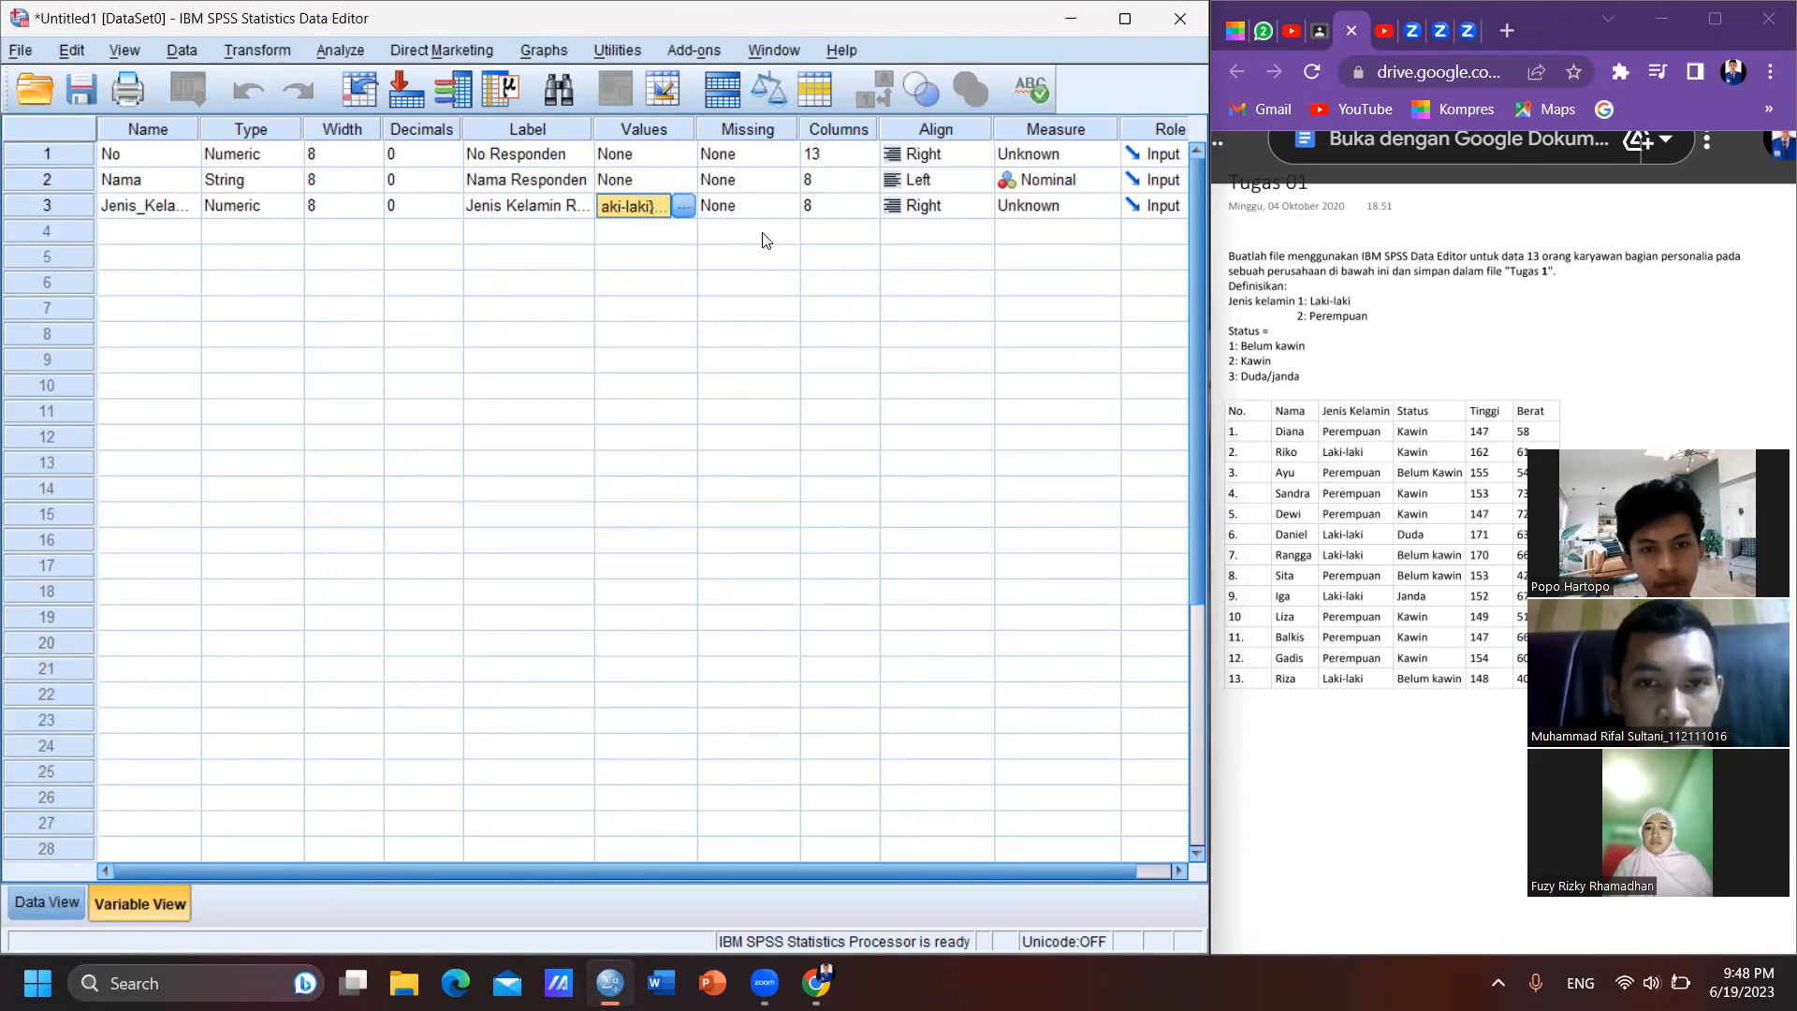
{"action": "key", "text": "Tab"}
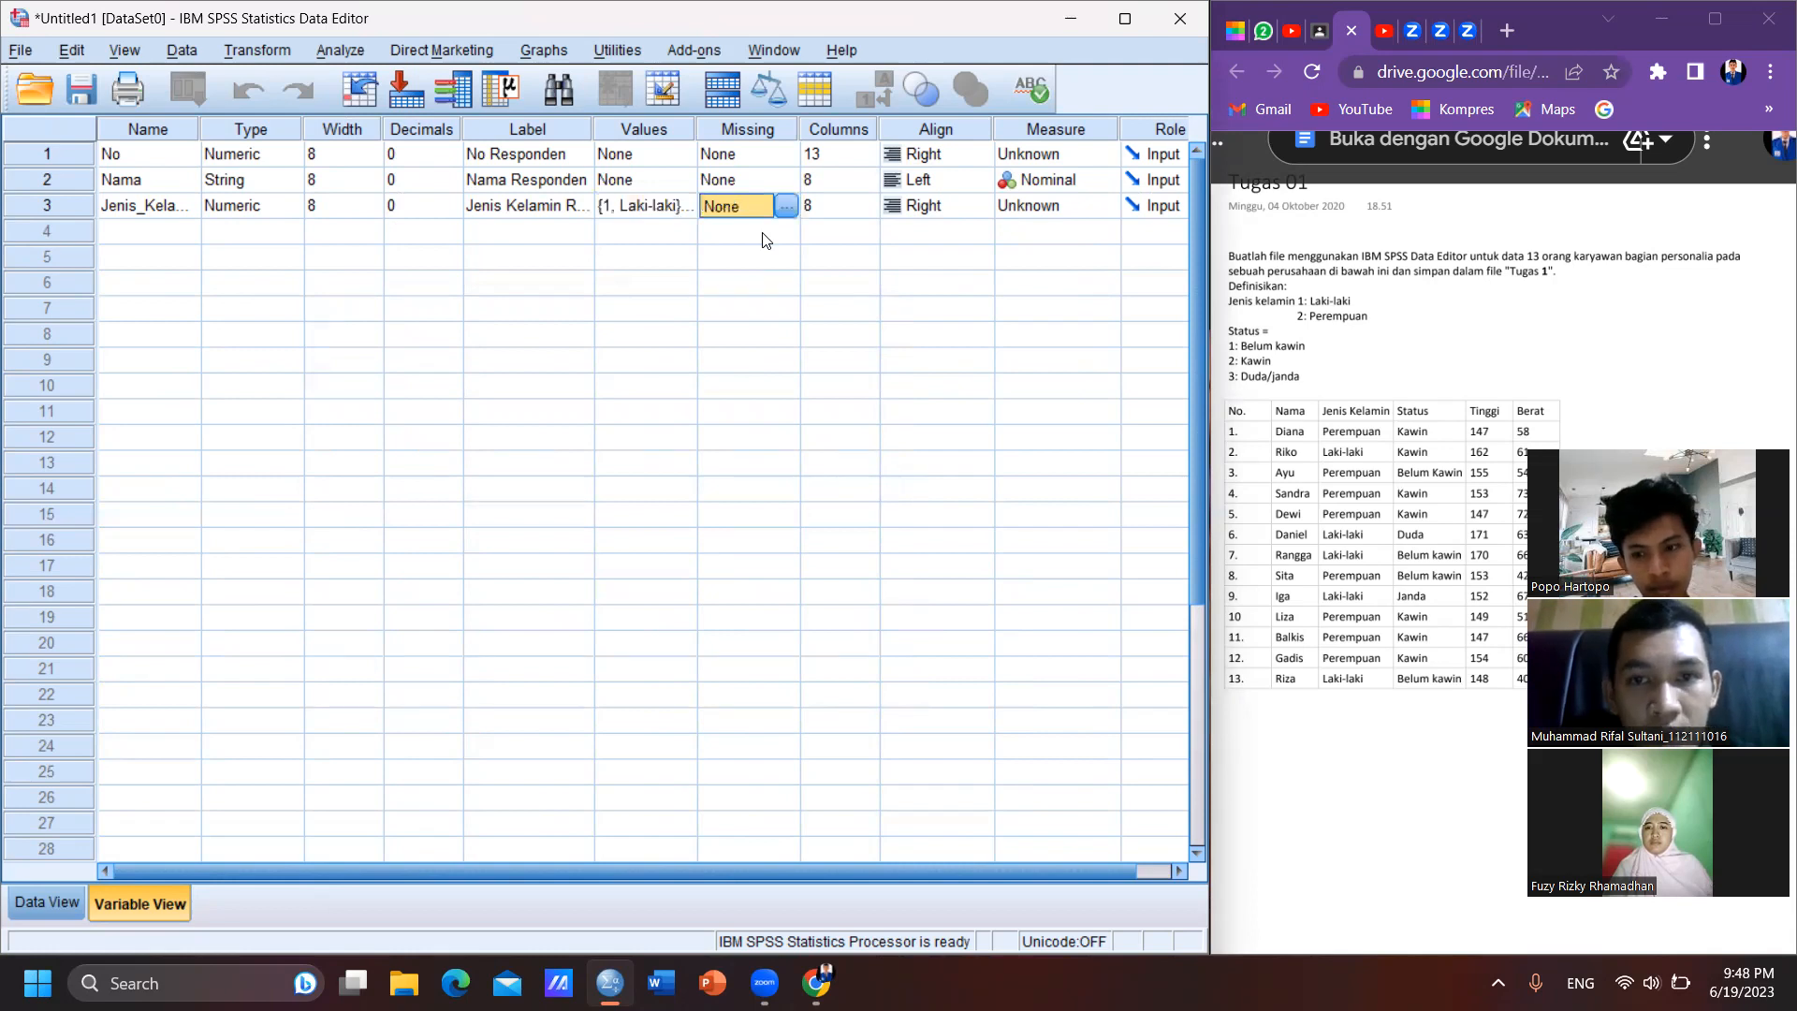
{"action": "key", "text": "Tab"}
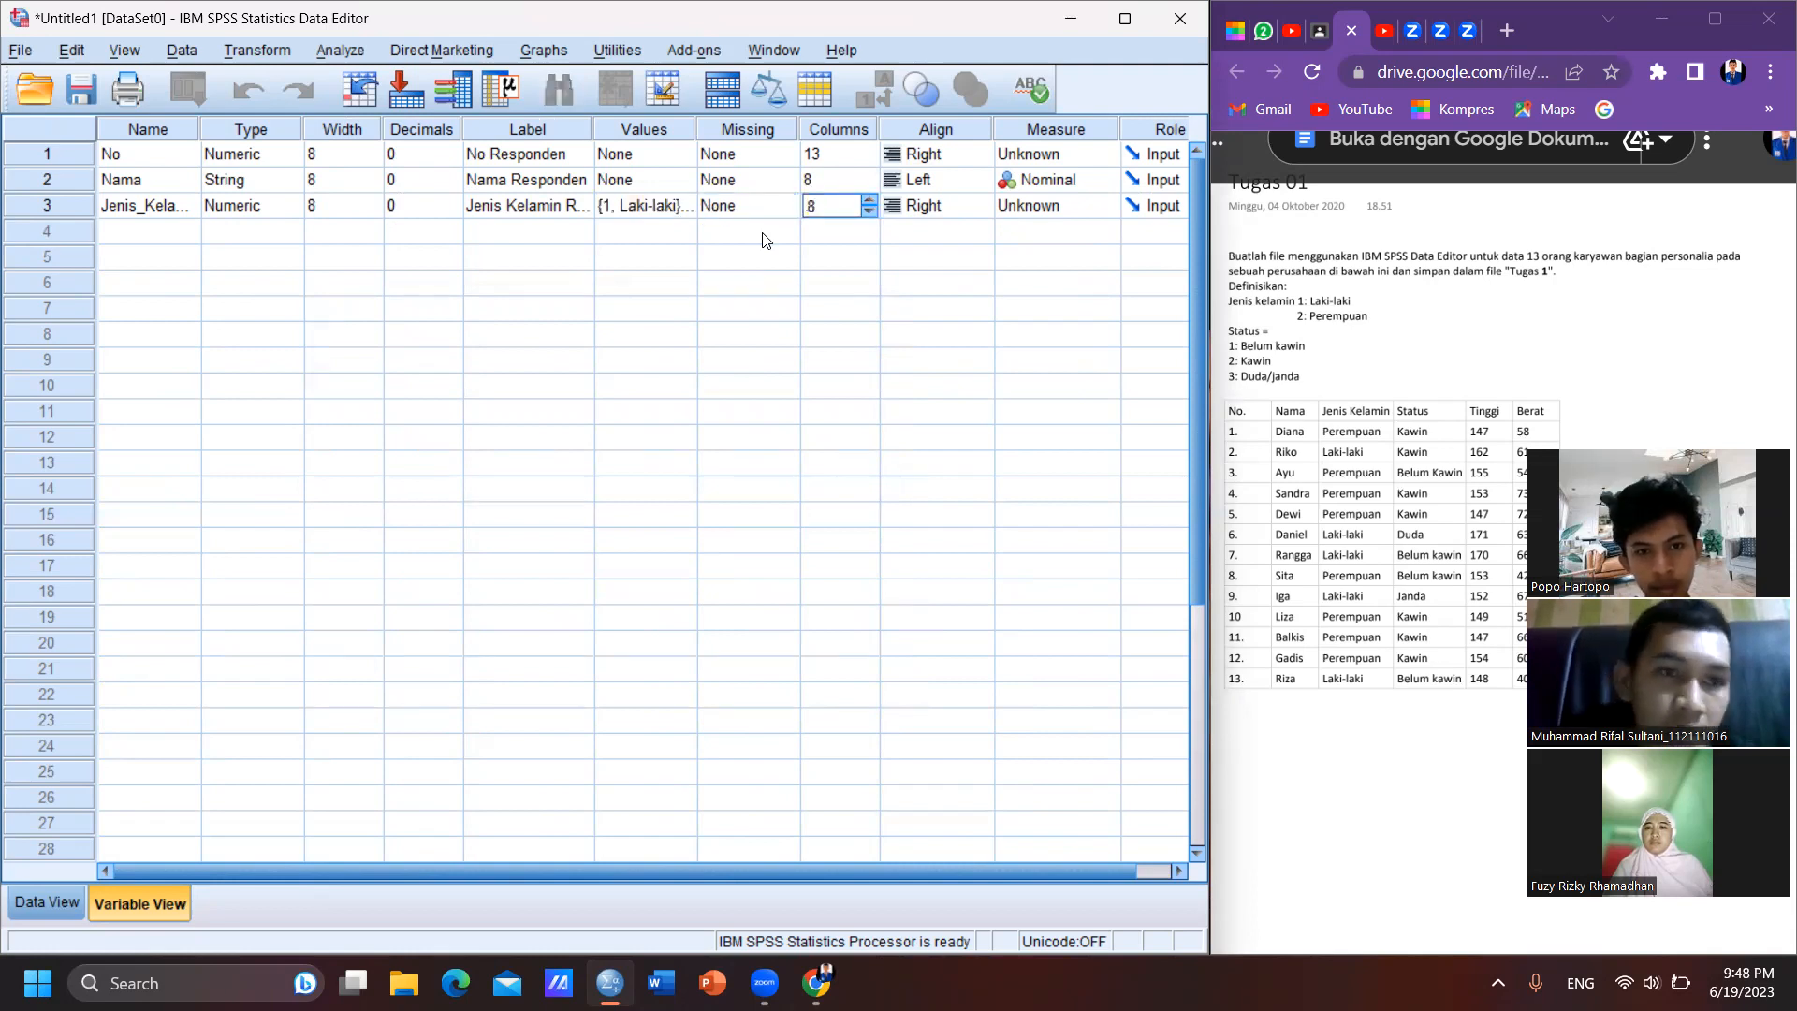
- Add a fourth variable named Status, keeping the numeric type
{"action": "left_click", "coordinate": [157, 240]}
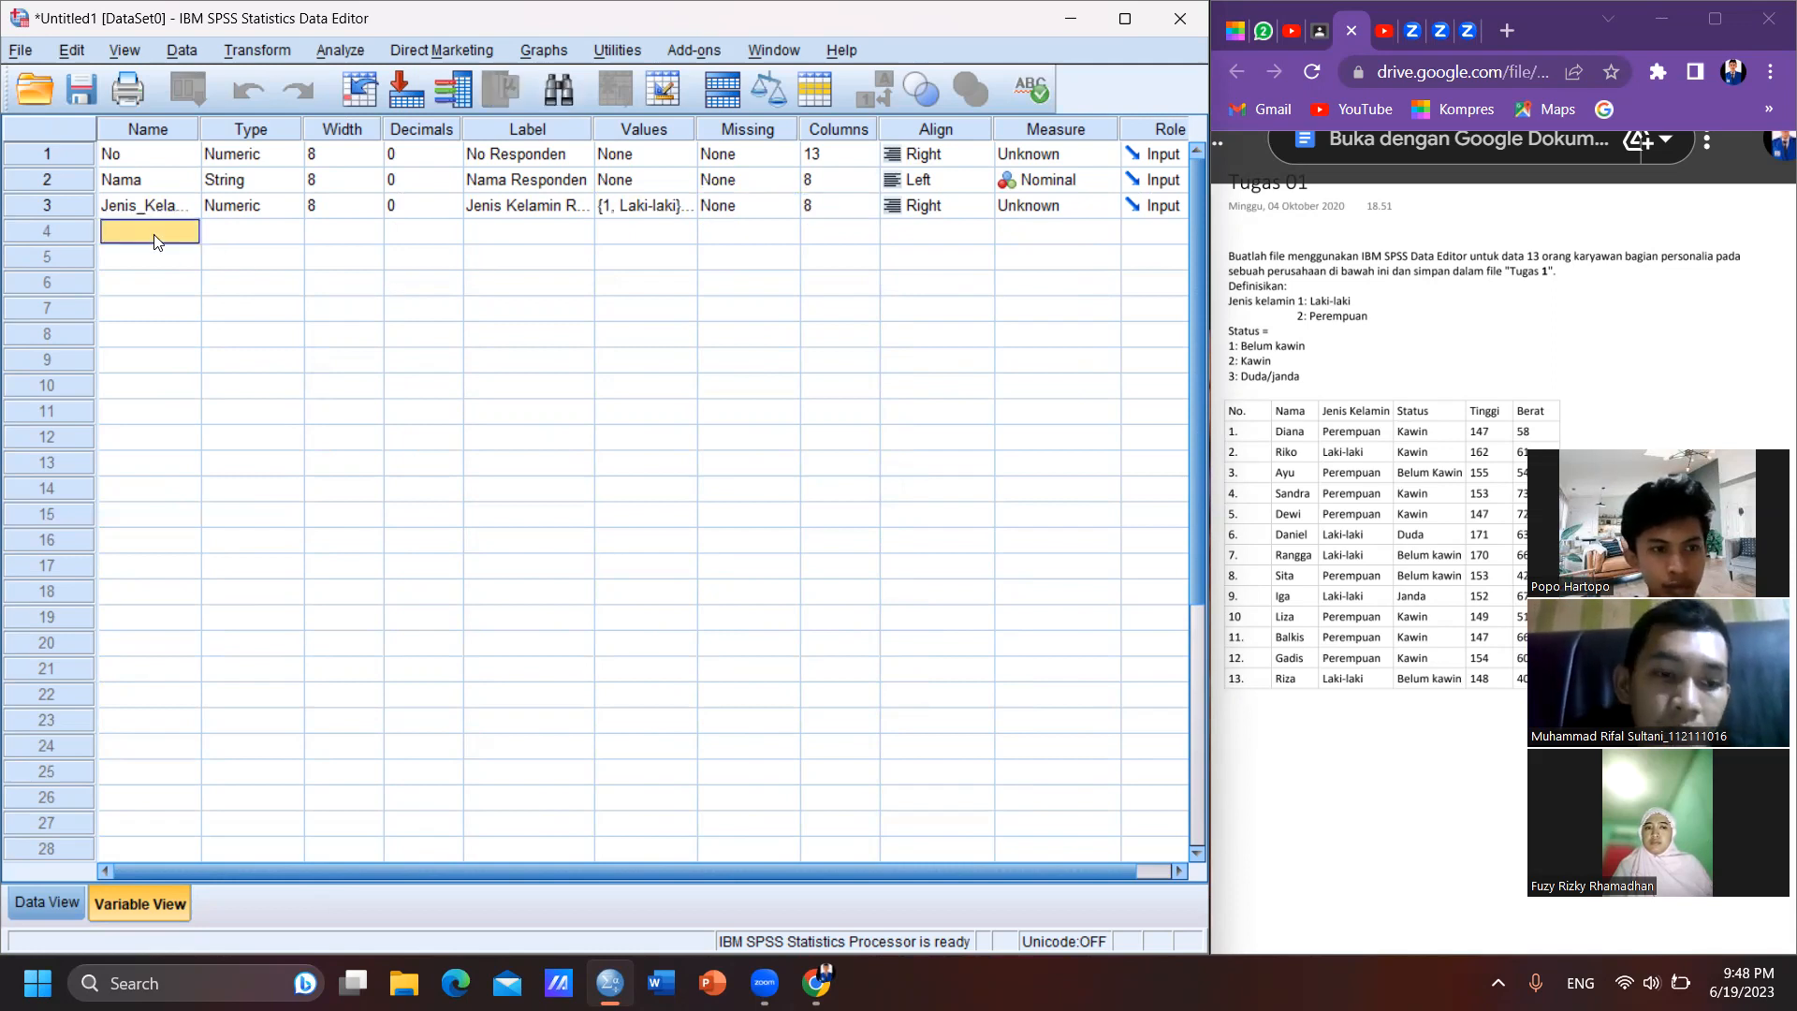
{"action": "left_click", "coordinate": [156, 236]}
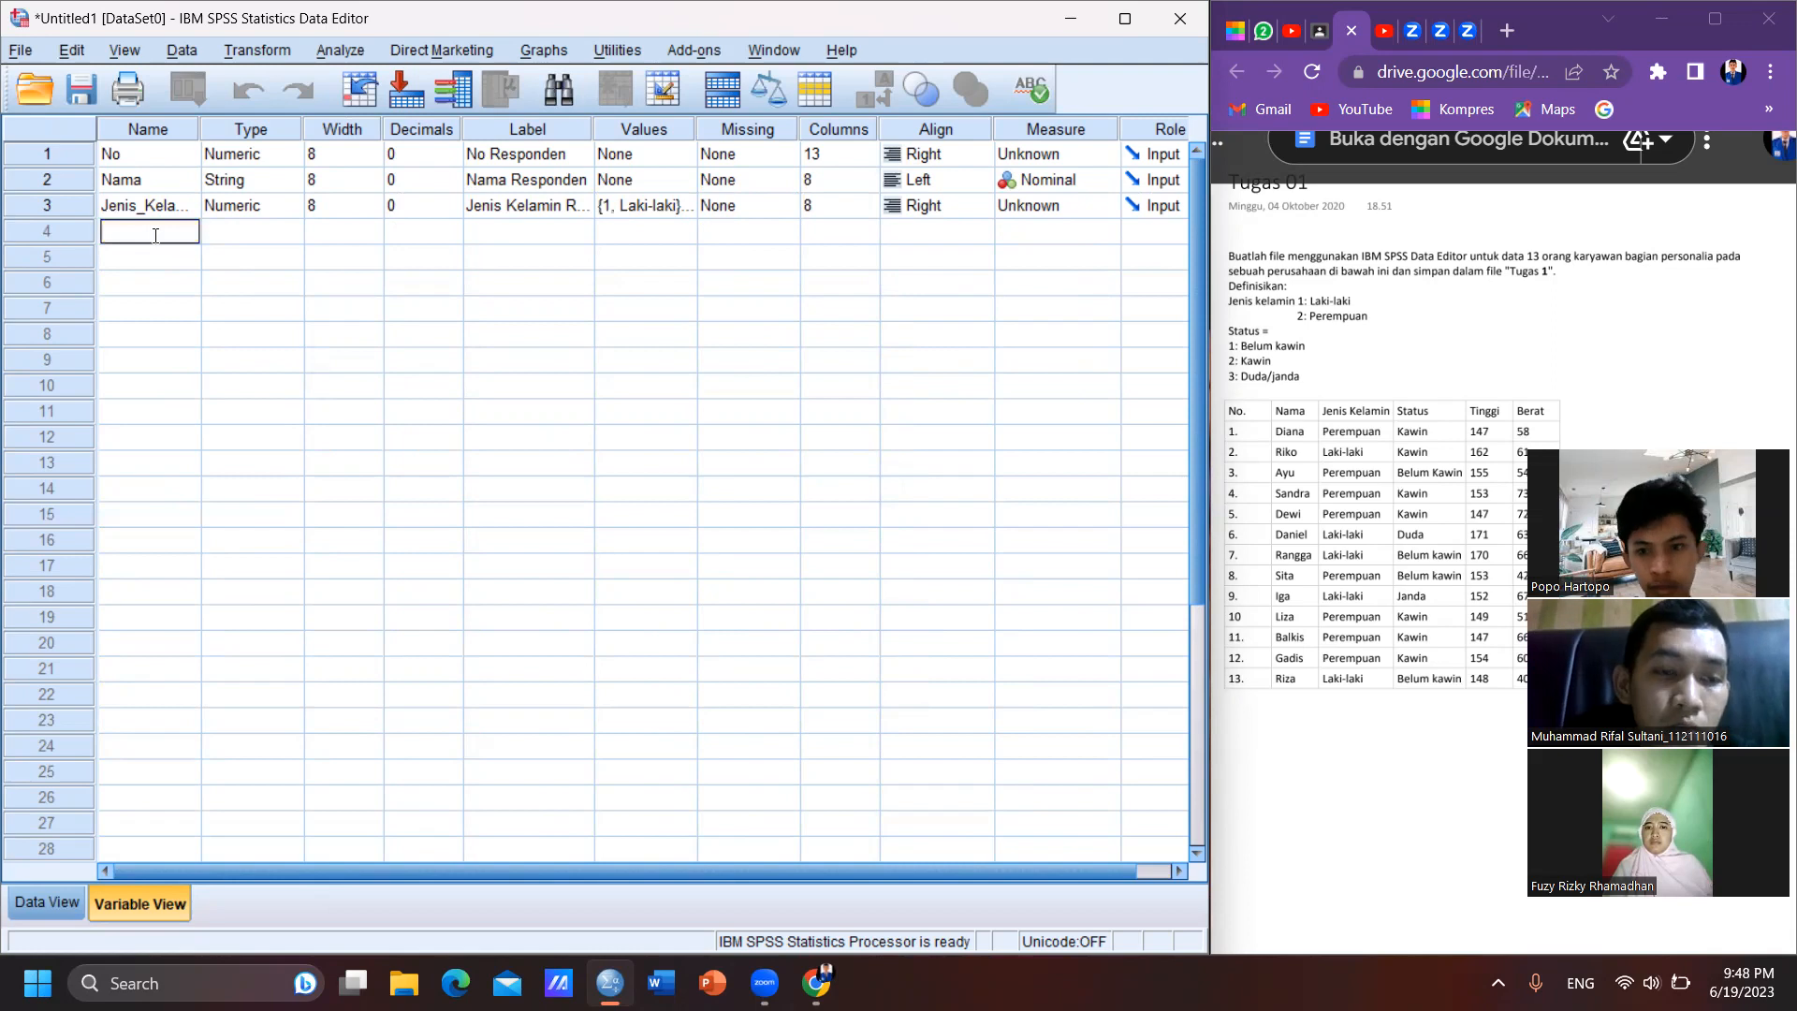
{"action": "type", "text": "Status"}
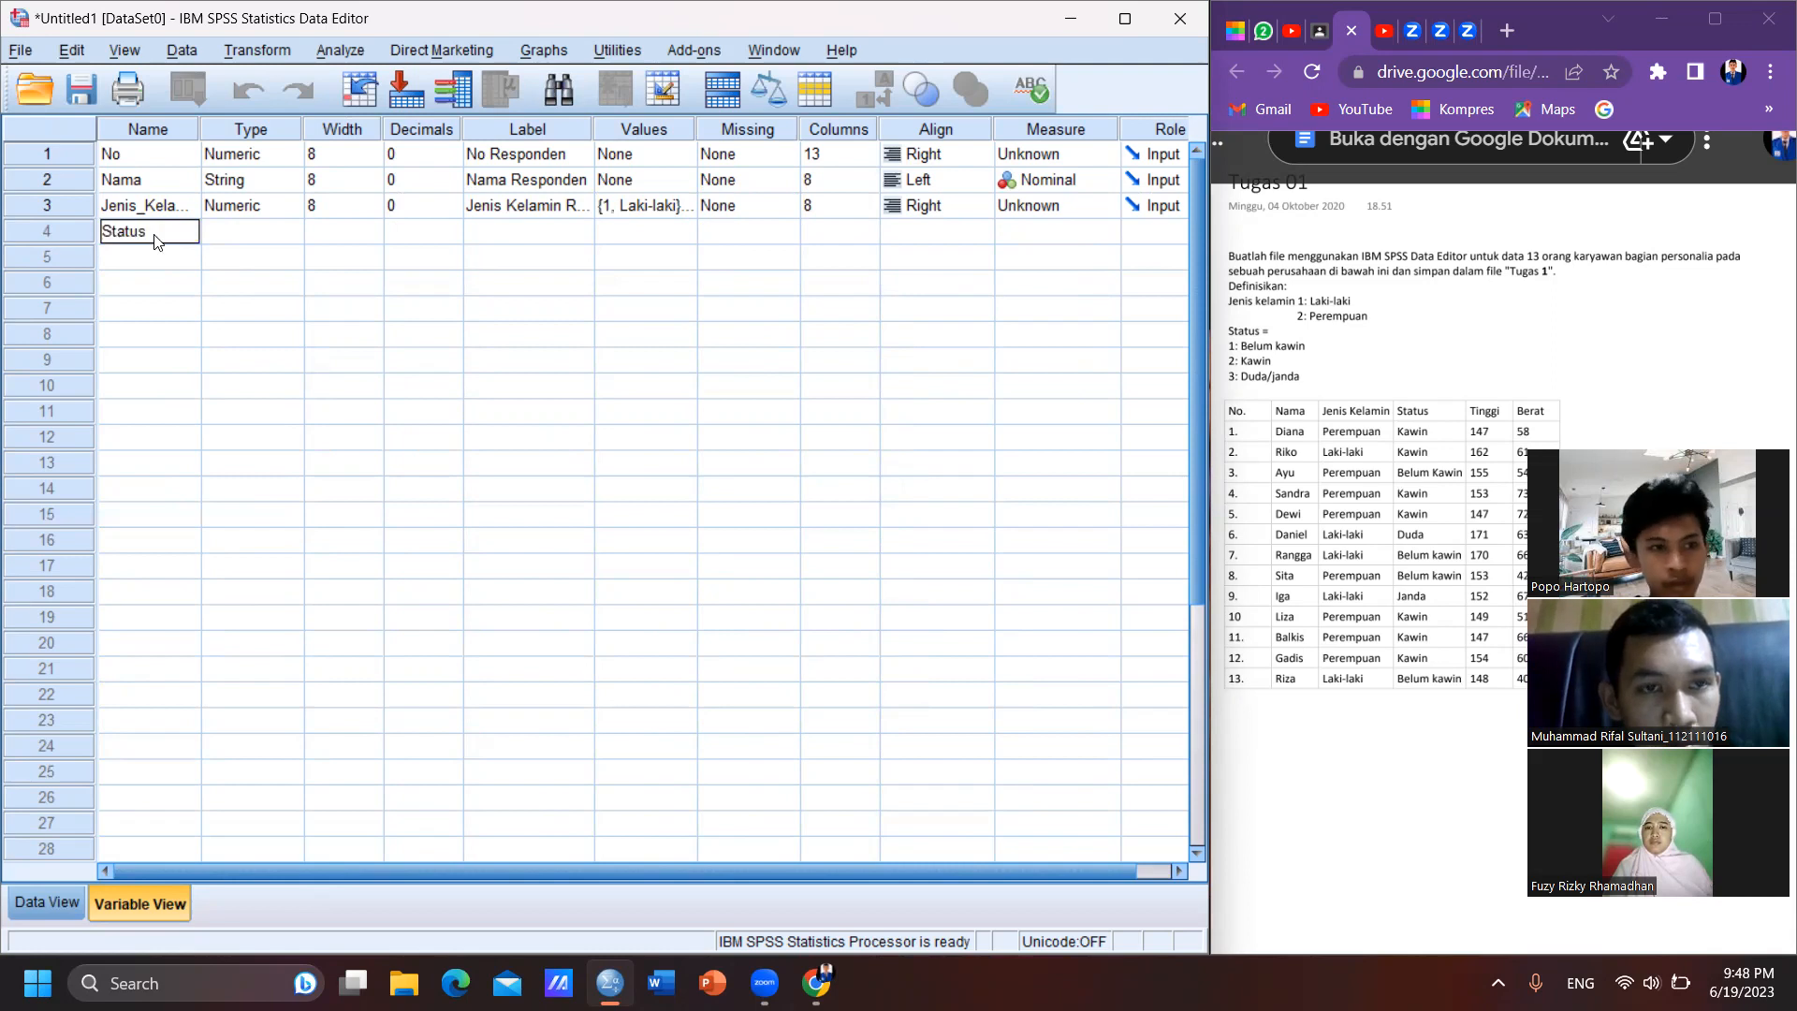
{"action": "key", "text": "Tab"}
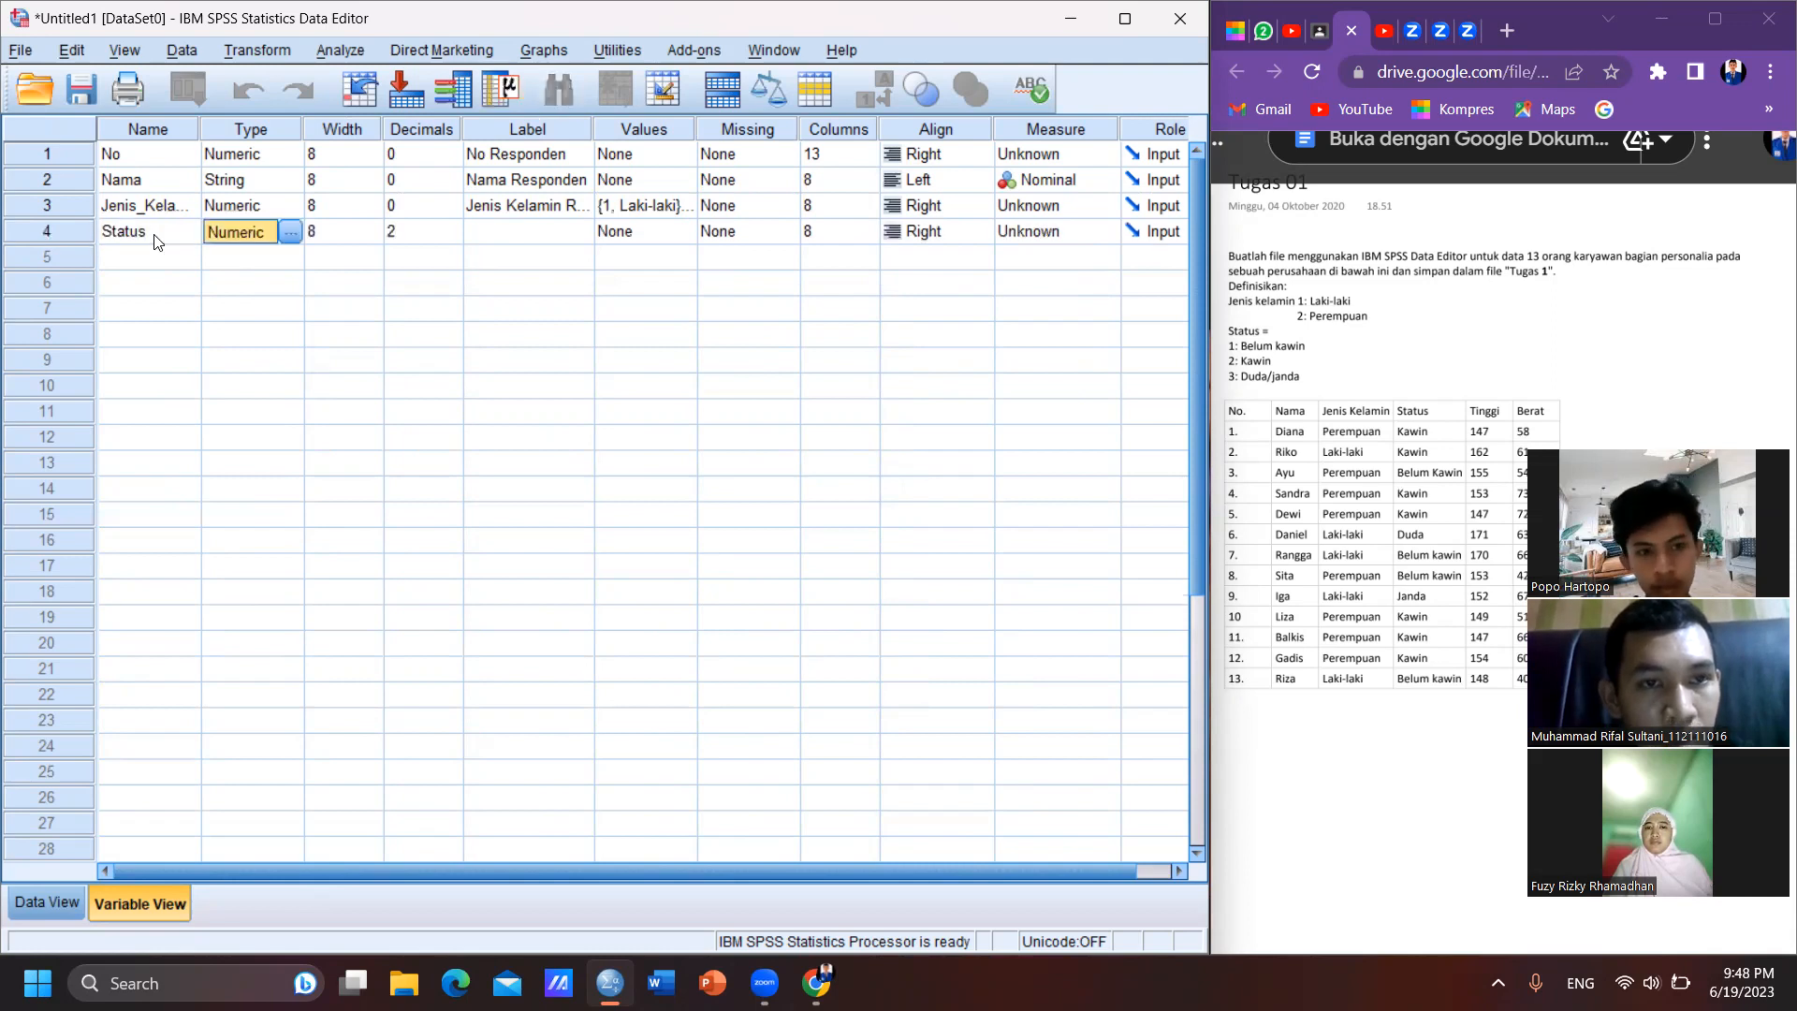
- Set the decimals of the Status variable to 0
{"action": "key", "text": "Tab"}
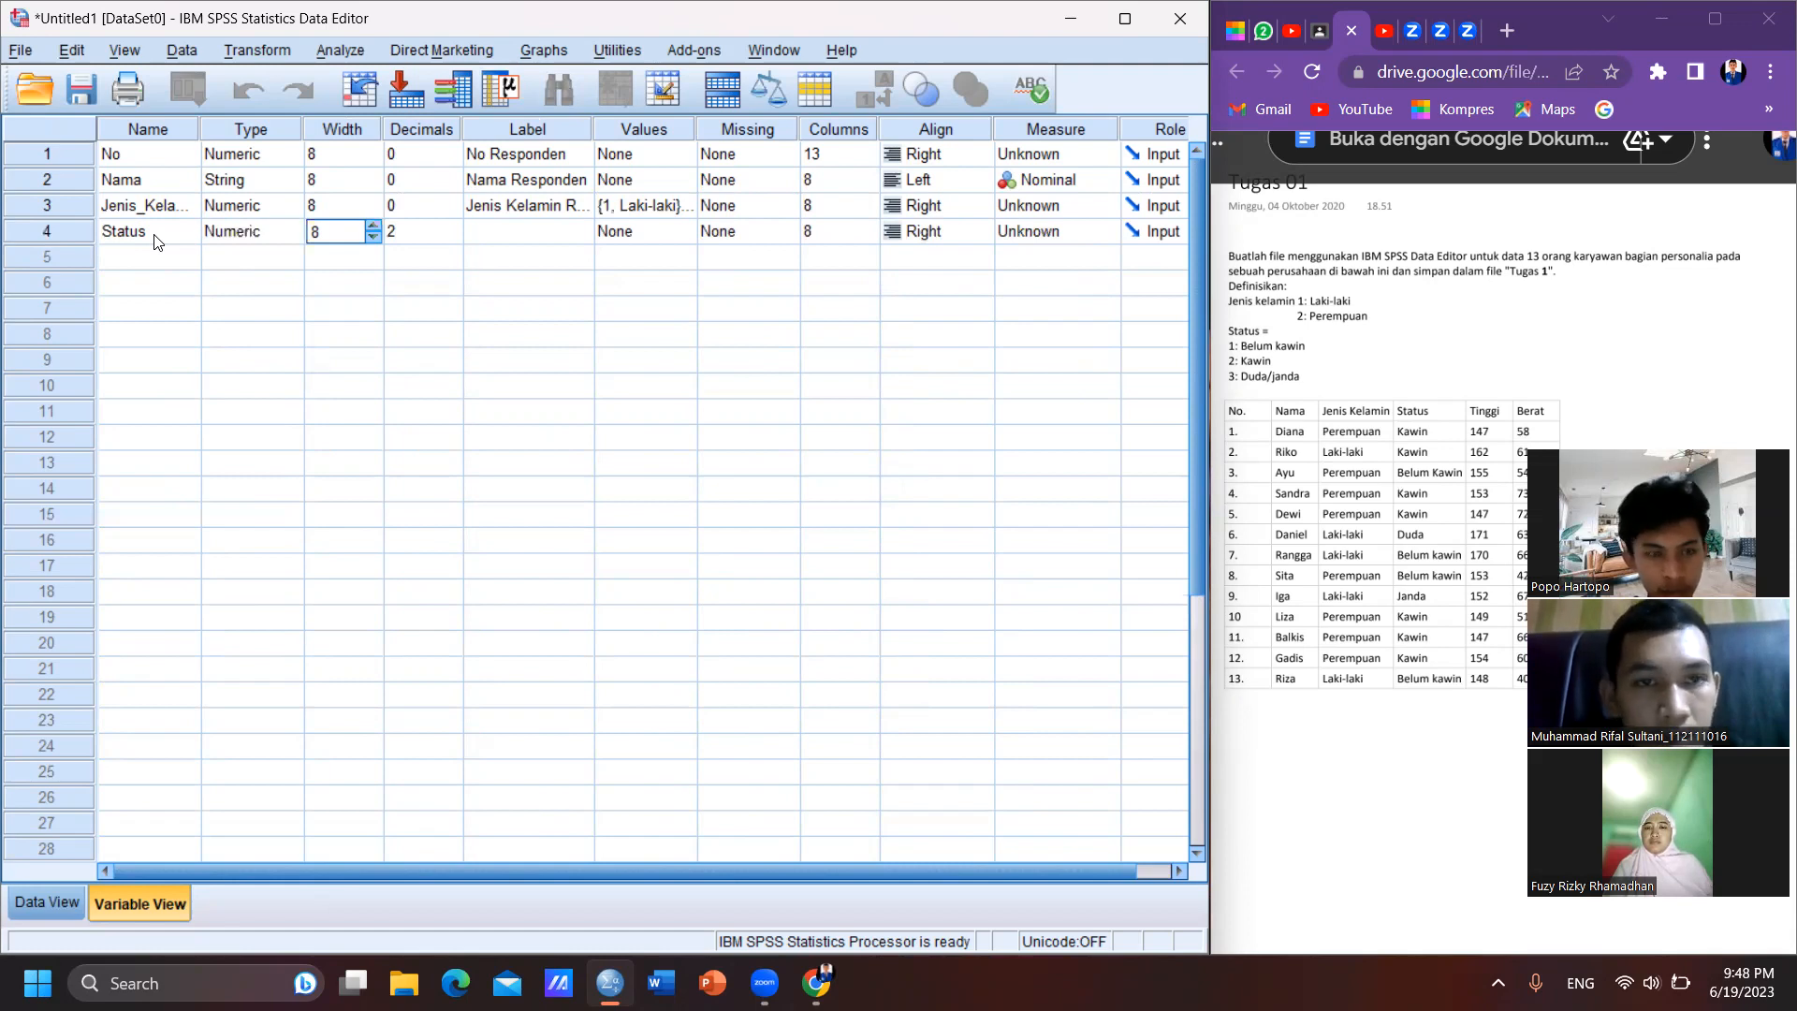
{"action": "key", "text": "Tab"}
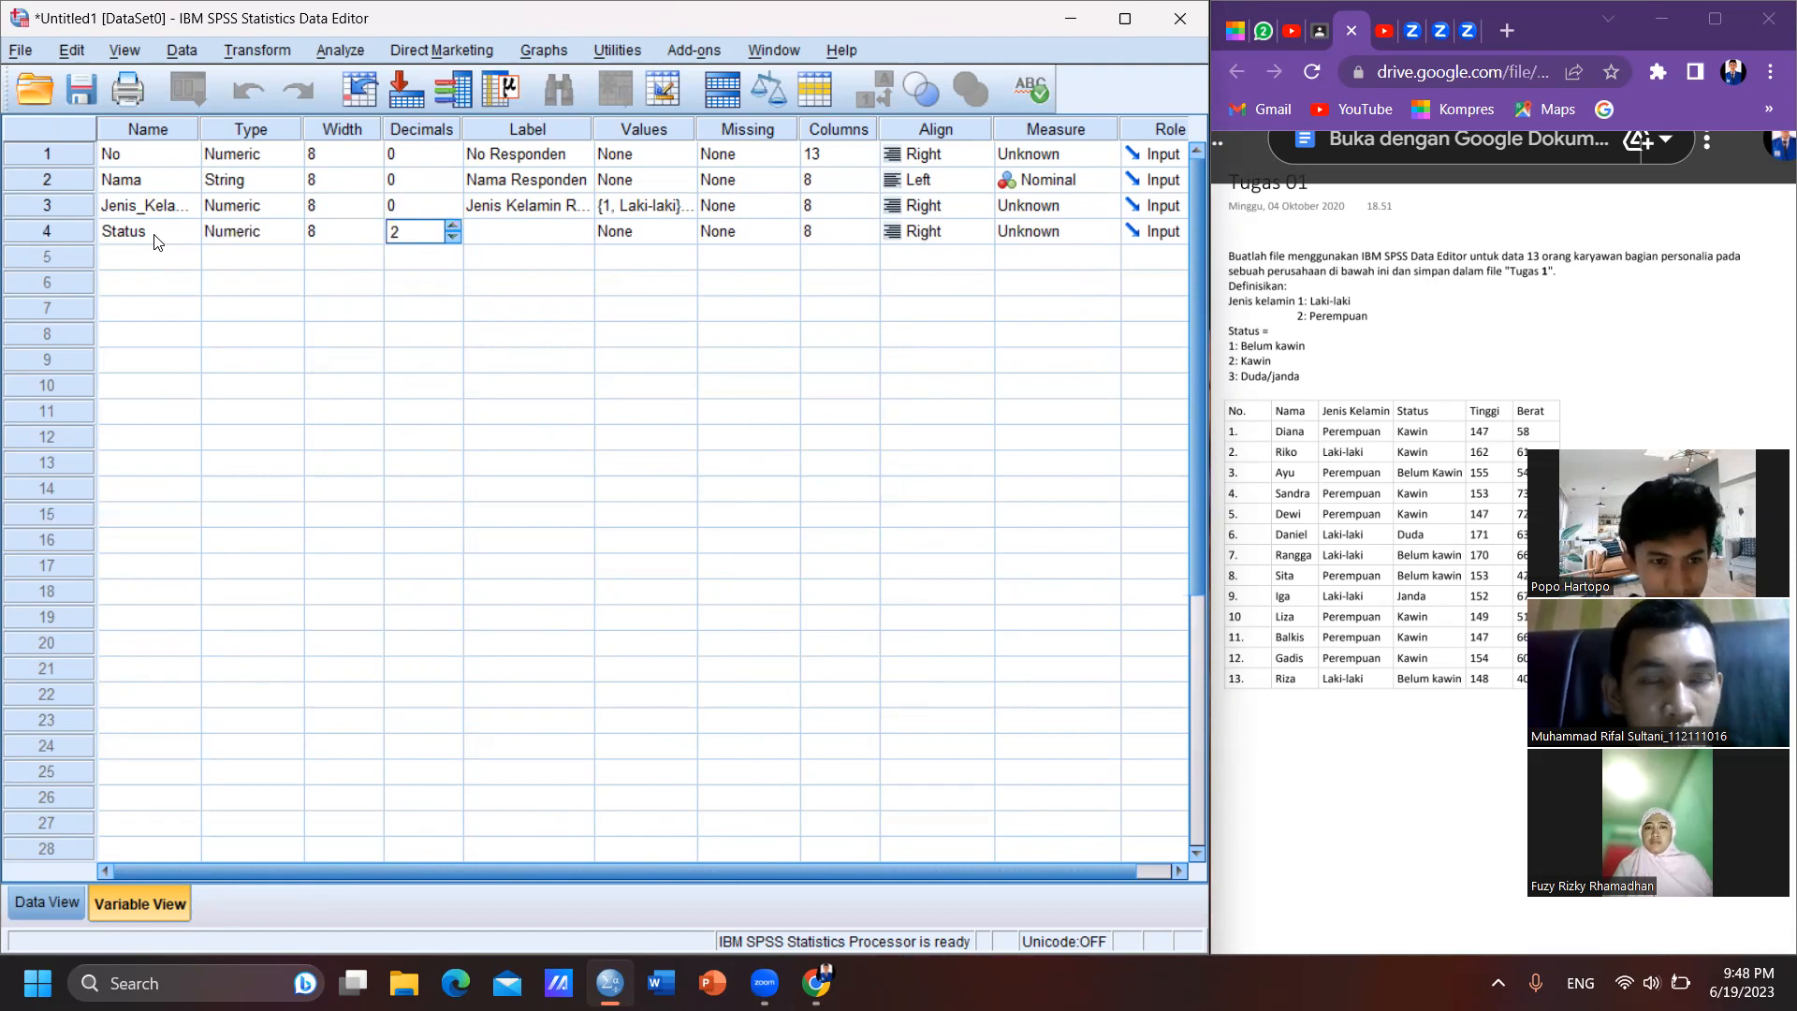
{"action": "left_click", "coordinate": [452, 237]}
- Label the Status variable as "Status Responden"
{"action": "left_click", "coordinate": [486, 237]}
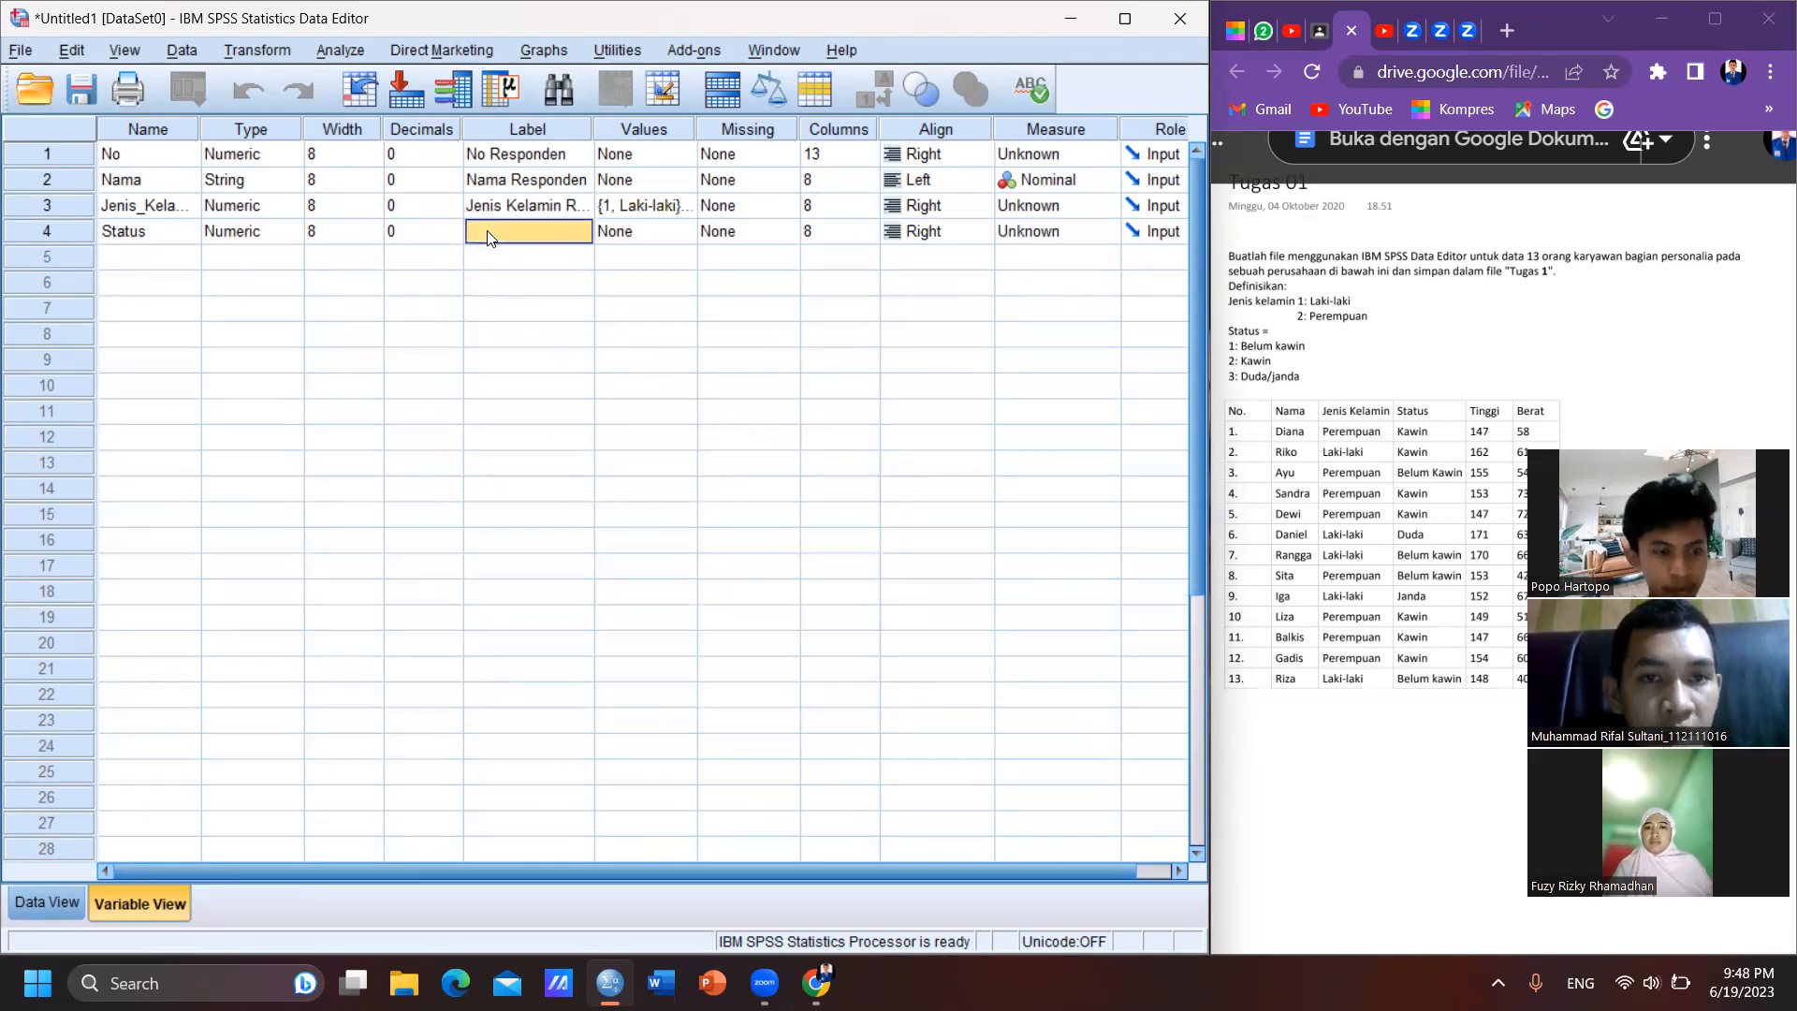
{"action": "left_click", "coordinate": [487, 236]}
{"action": "type", "text": "St"}
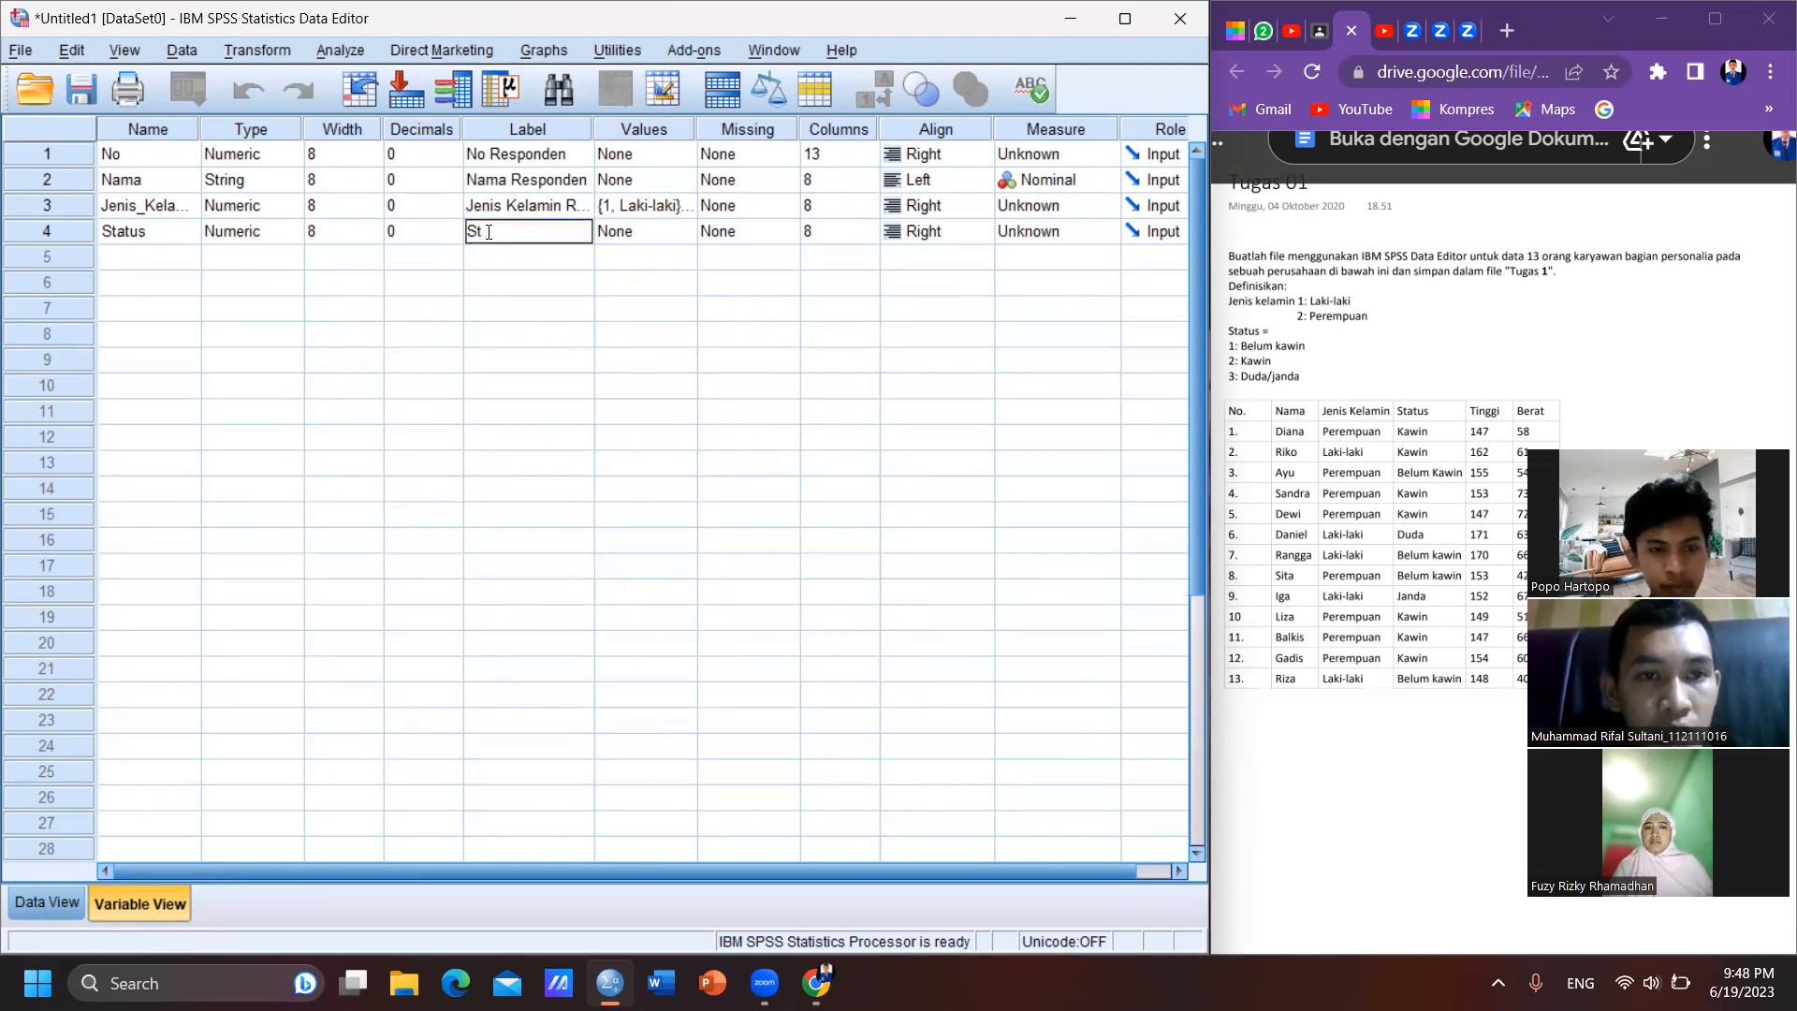
{"action": "type", "text": "atus Respon"}
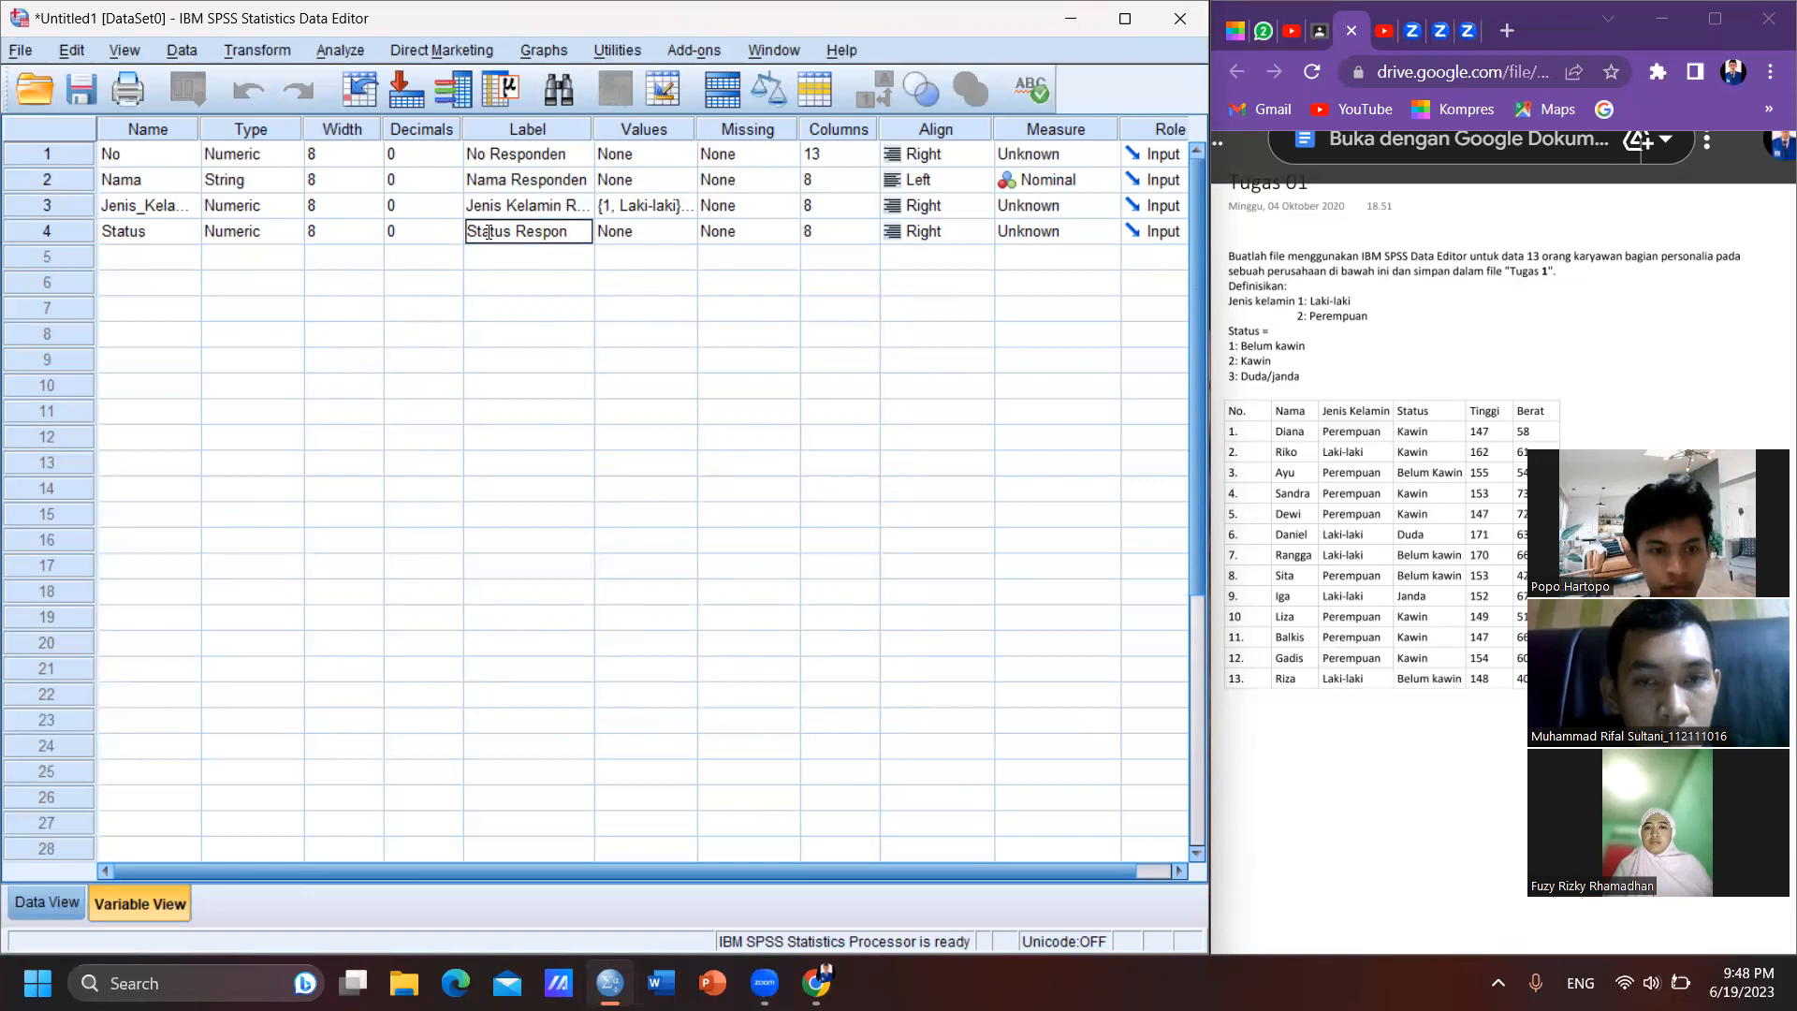
{"action": "type", "text": "den"}
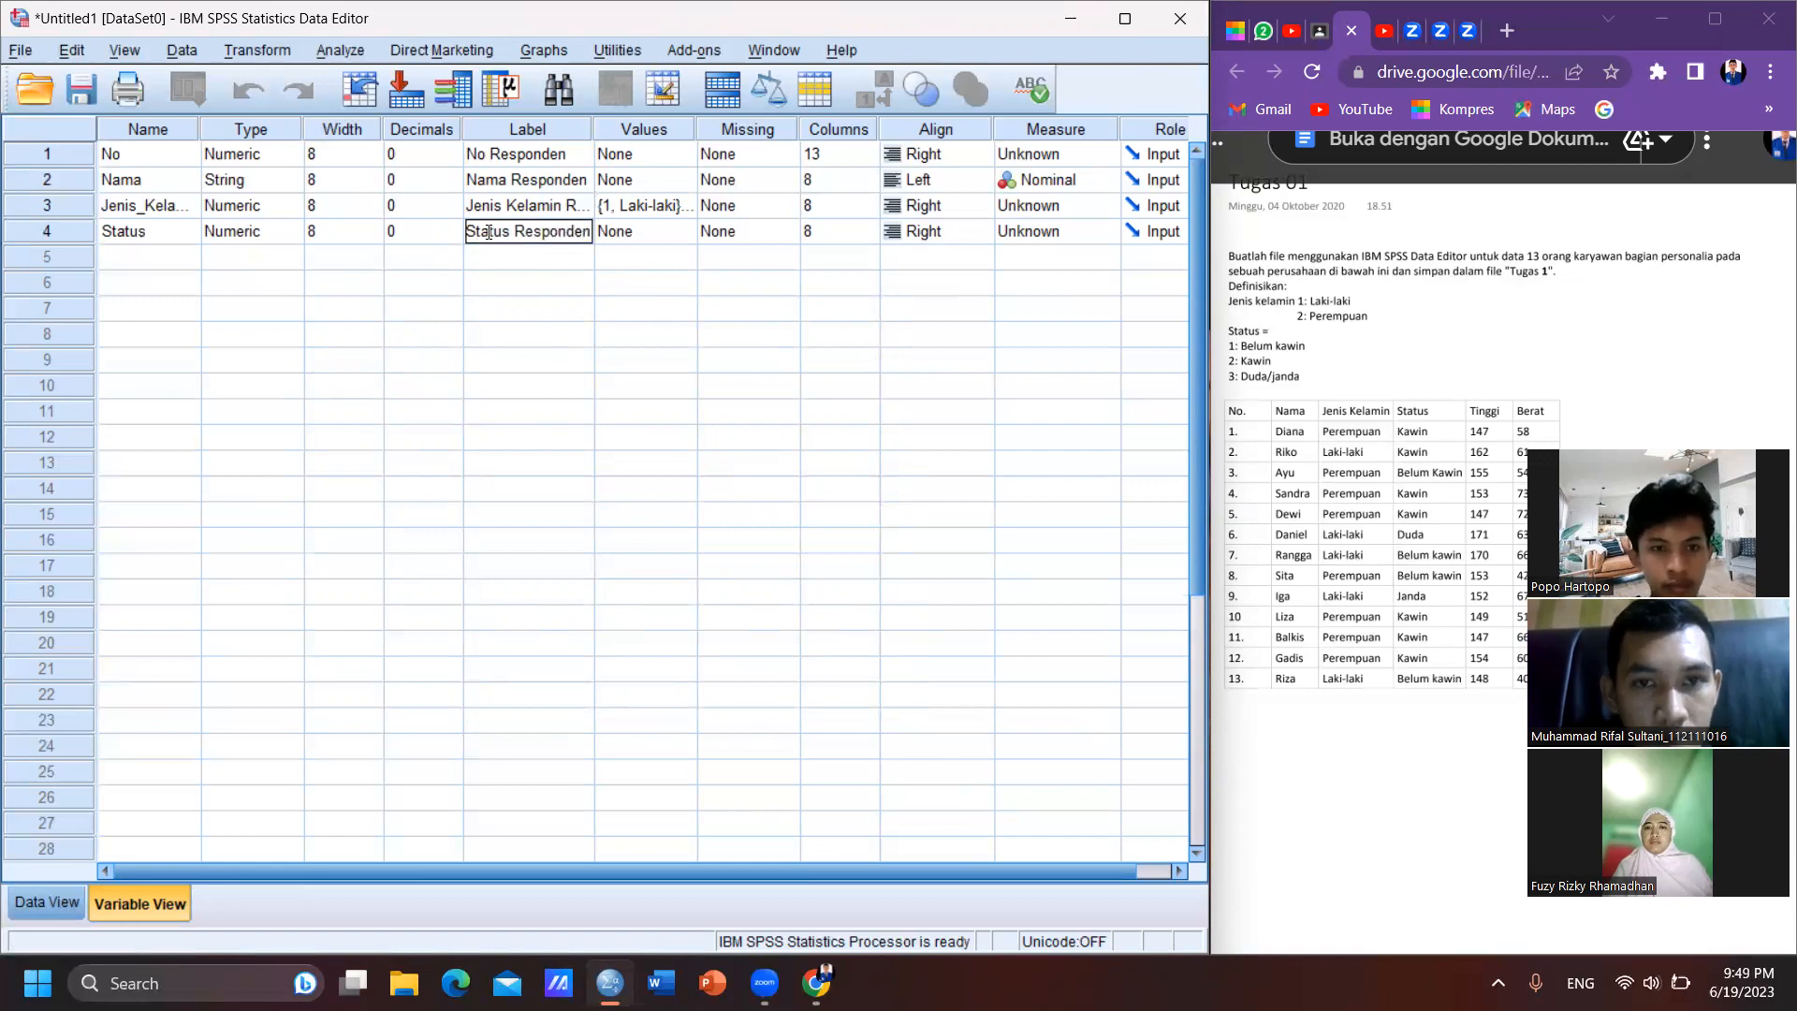
- Open the value labels of Status and add value 1 with the label "Belum Kawin"
{"action": "key", "text": "Tab"}
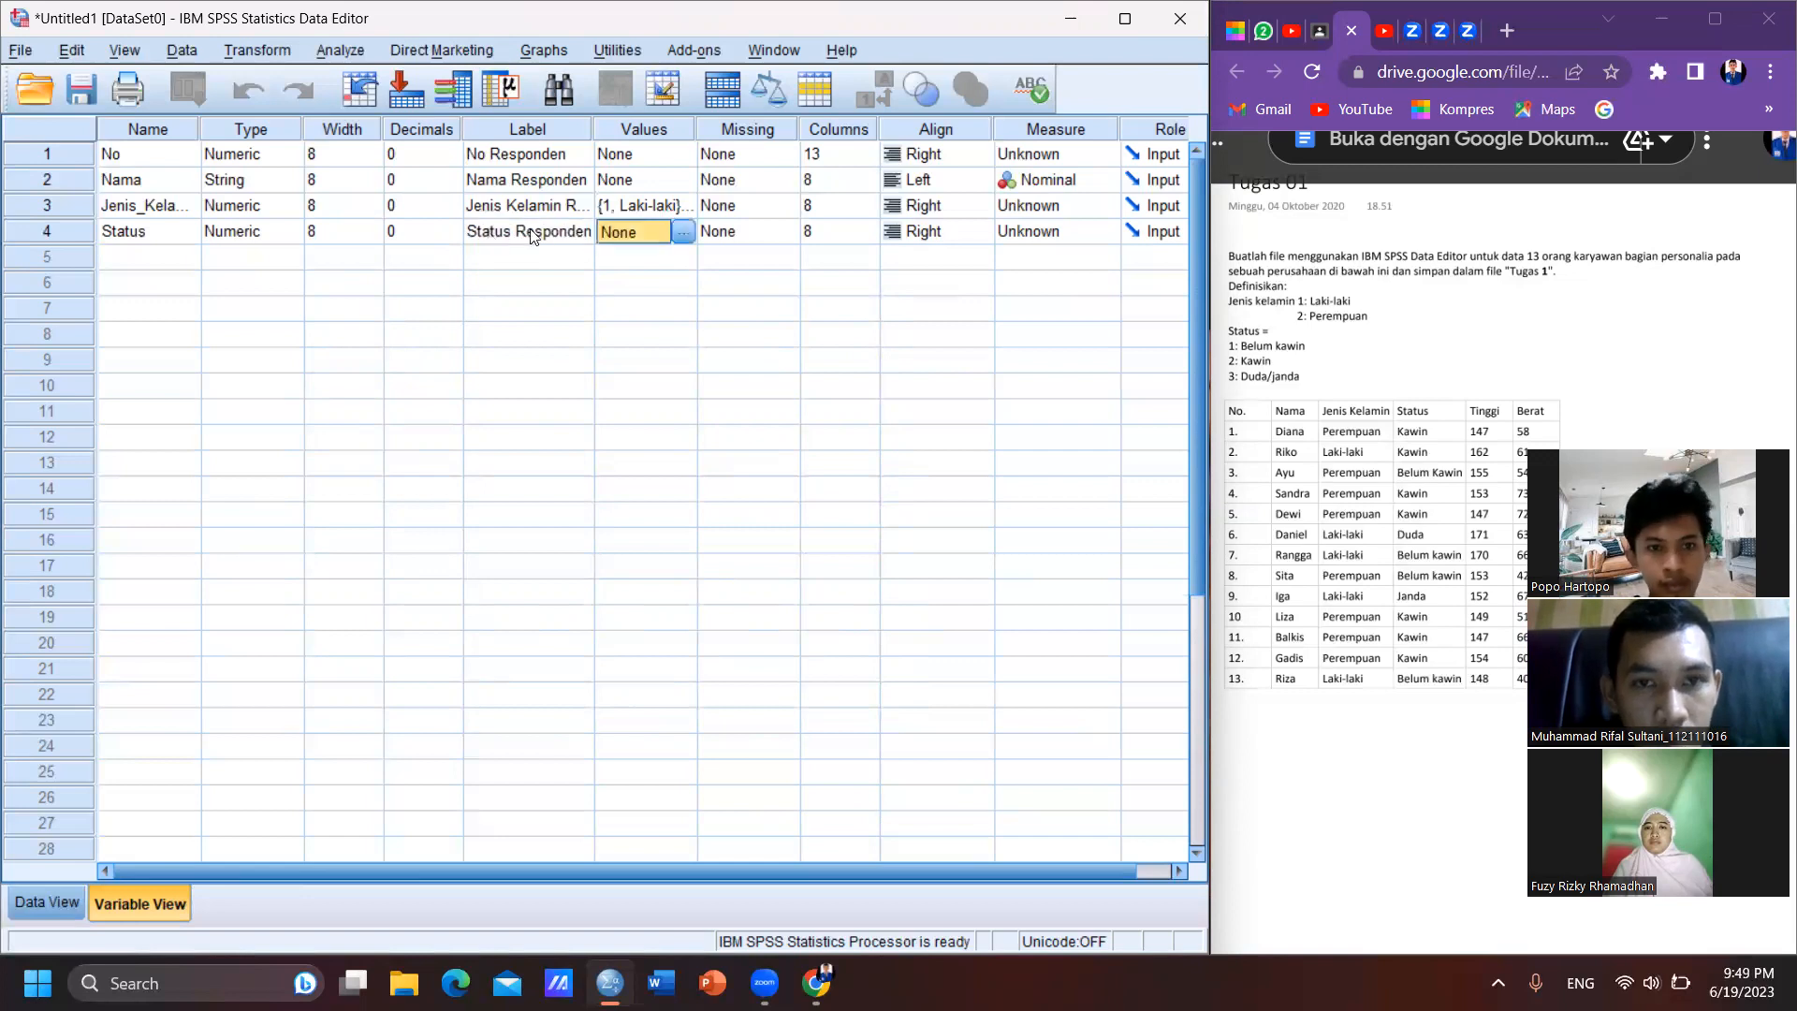
{"action": "left_click", "coordinate": [684, 232]}
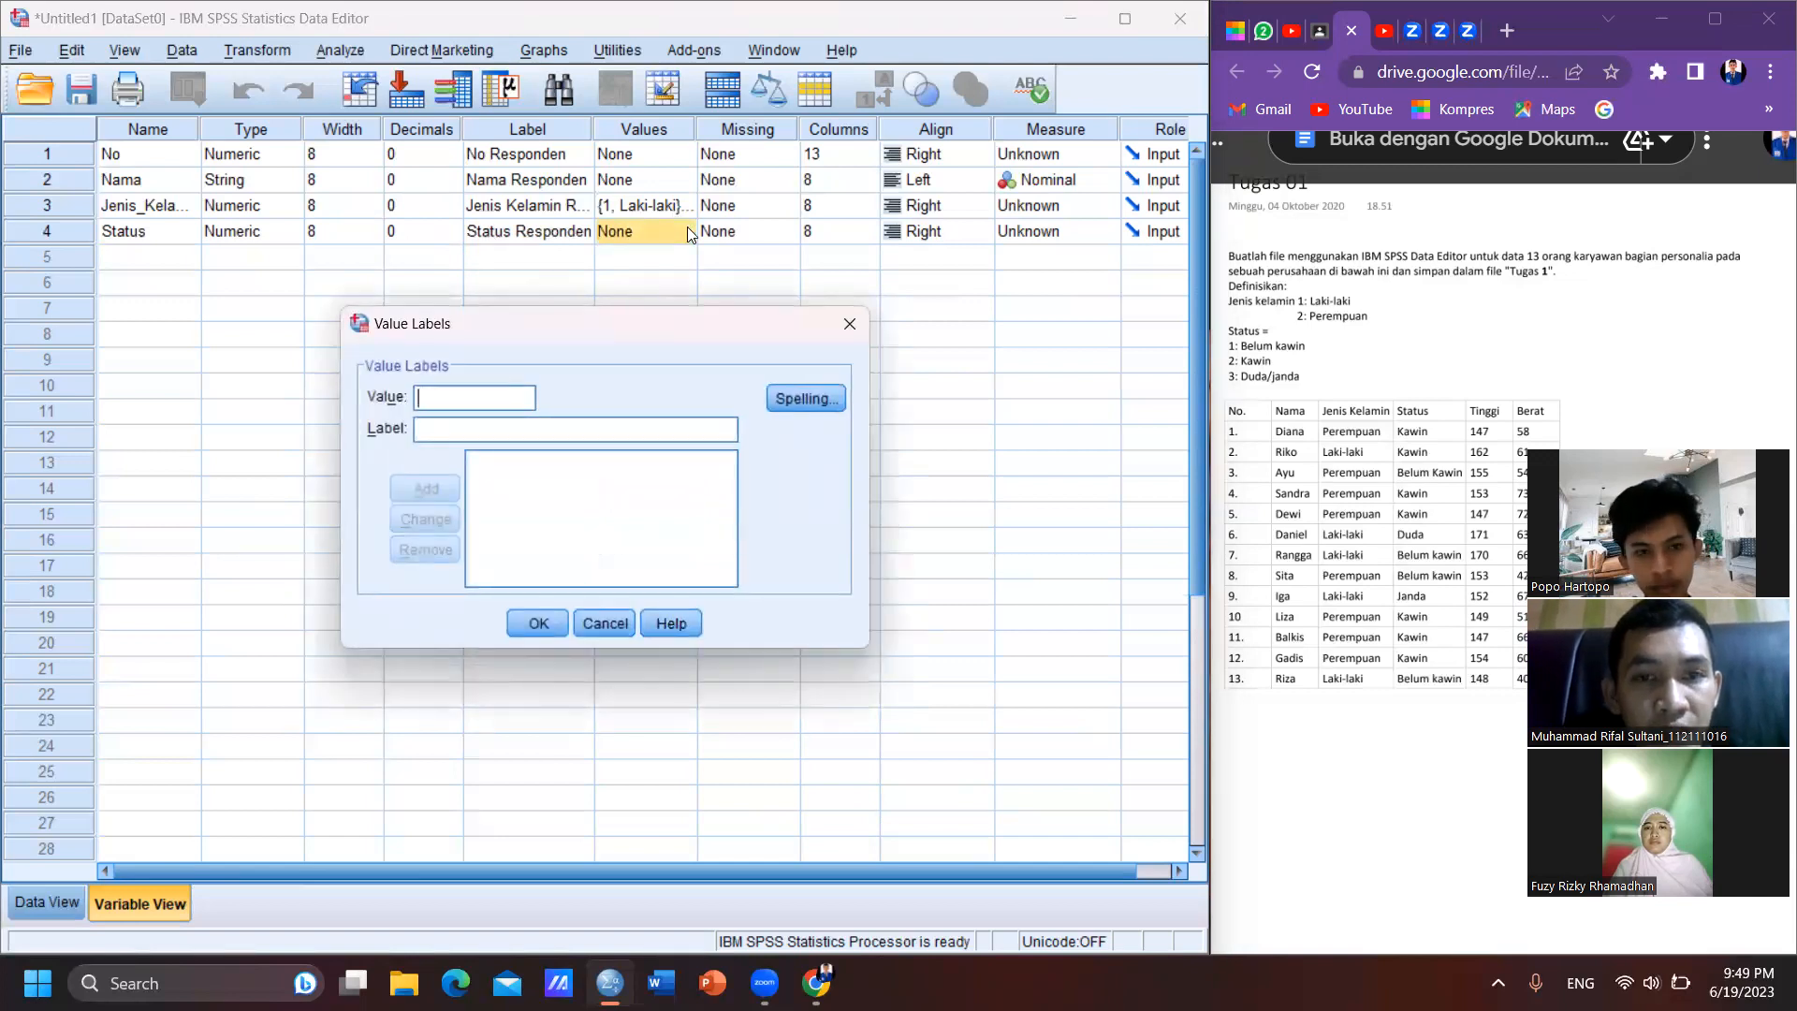
{"action": "type", "text": "1"}
{"action": "left_click", "coordinate": [581, 420]}
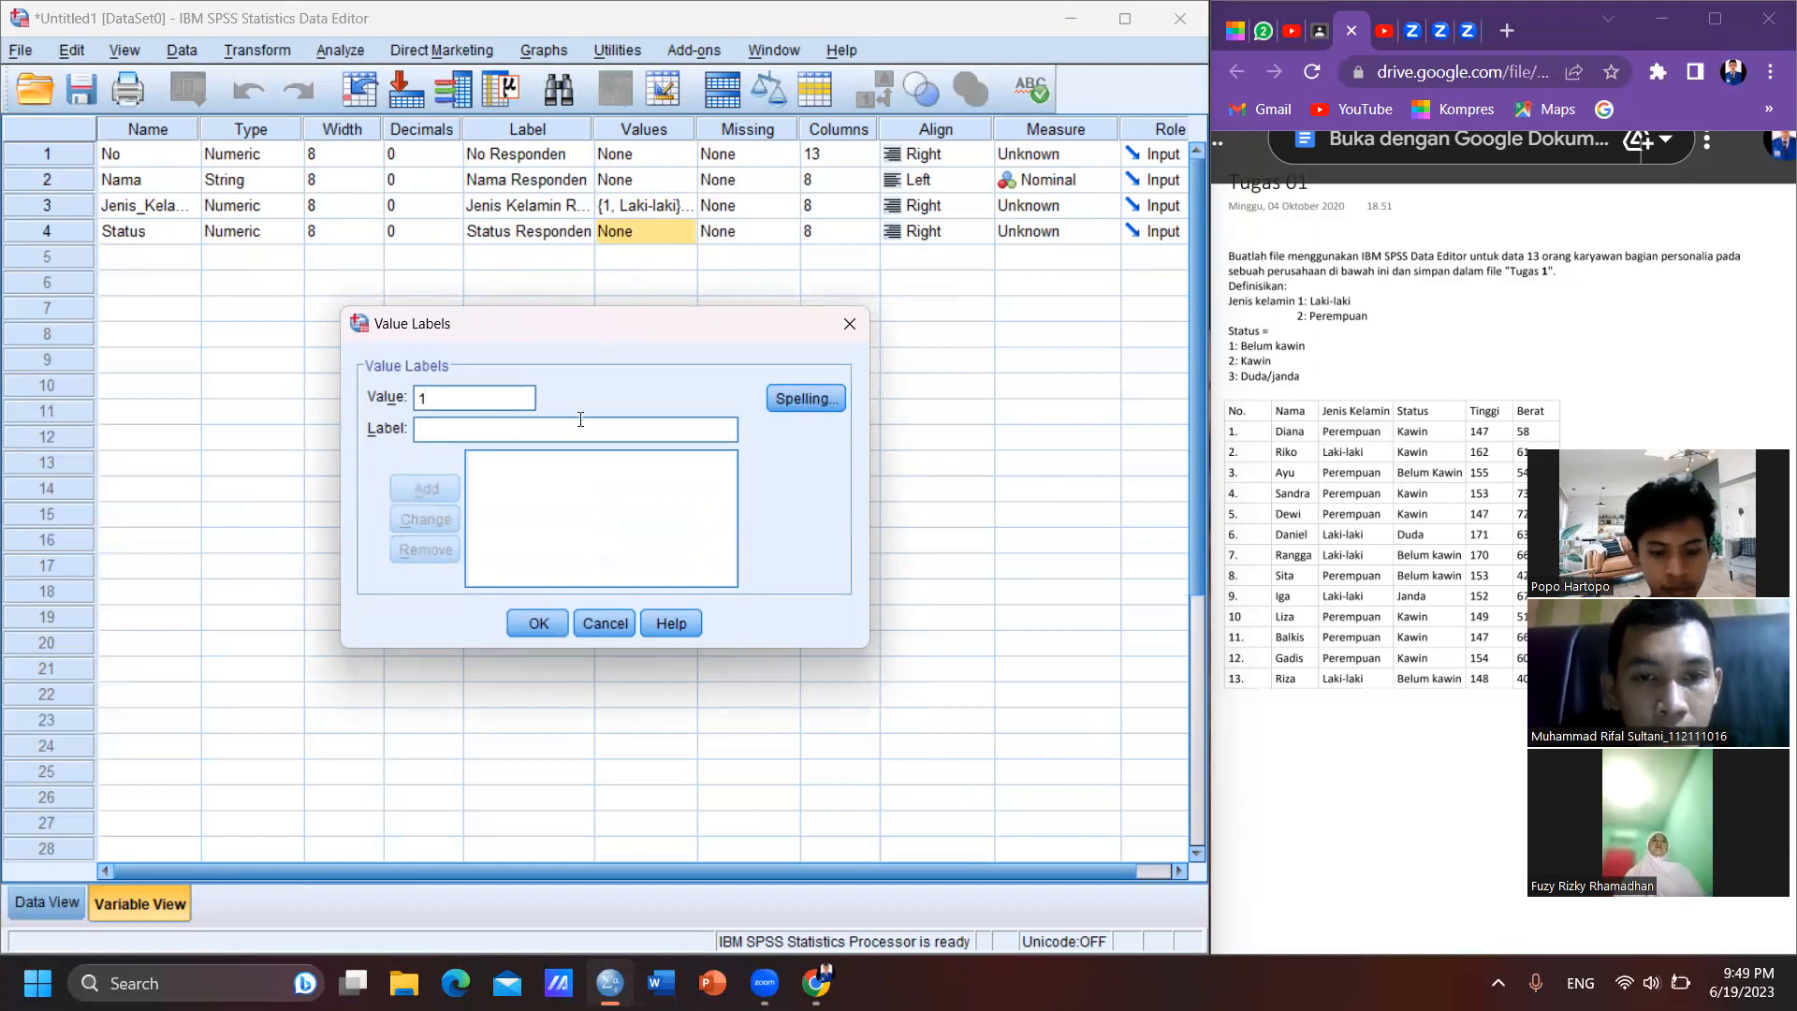
{"action": "type", "text": "Belum k"}
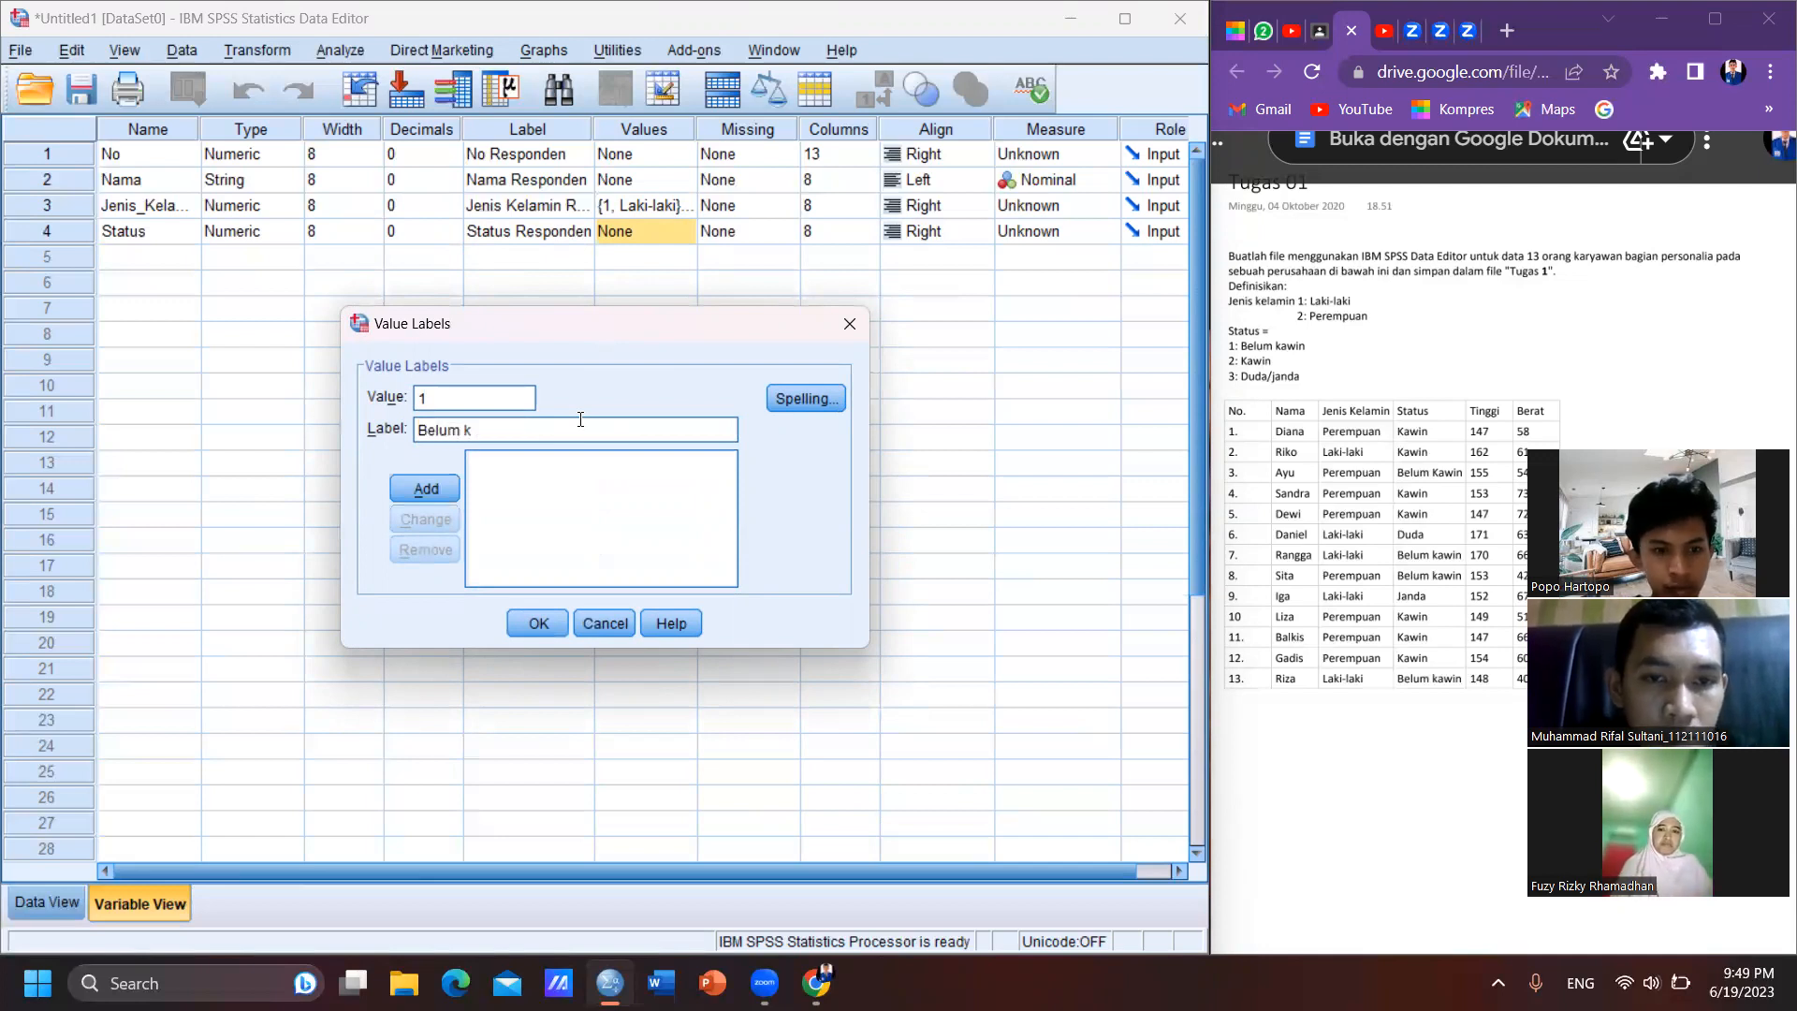
{"action": "key", "text": "BackSpace"}
{"action": "type", "text": "Kawin"}
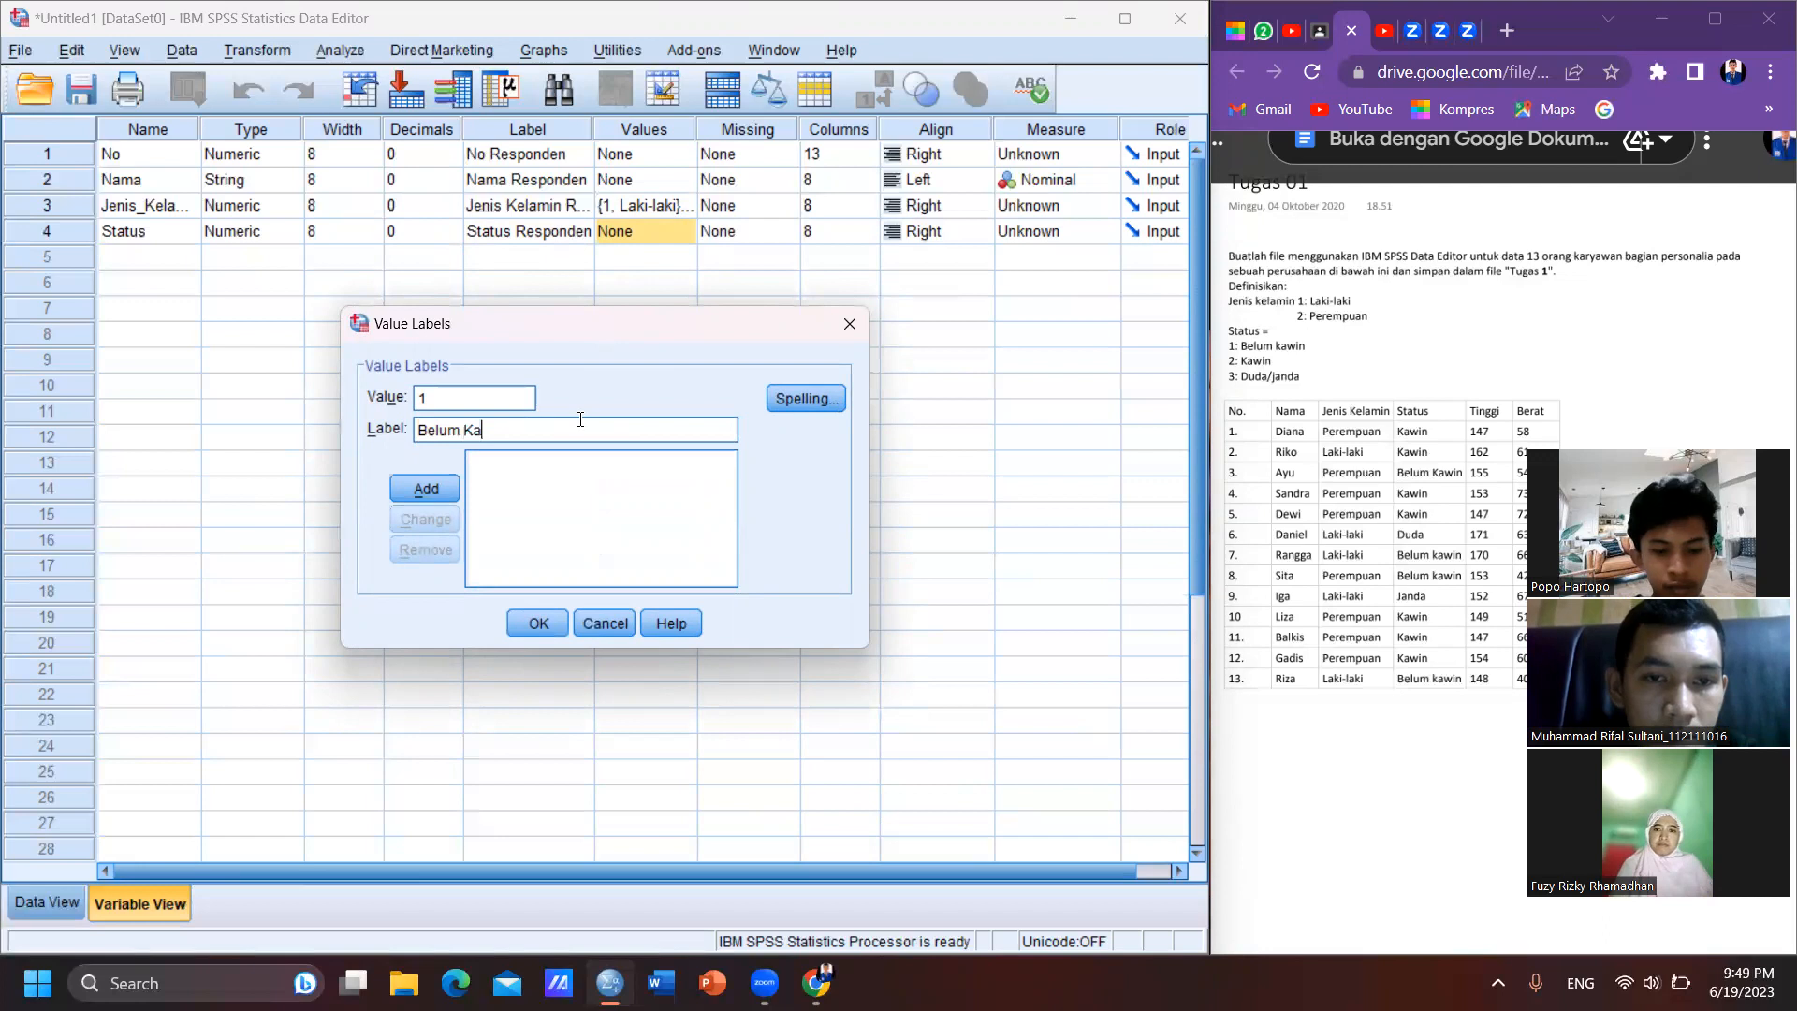
{"action": "left_click", "coordinate": [421, 491]}
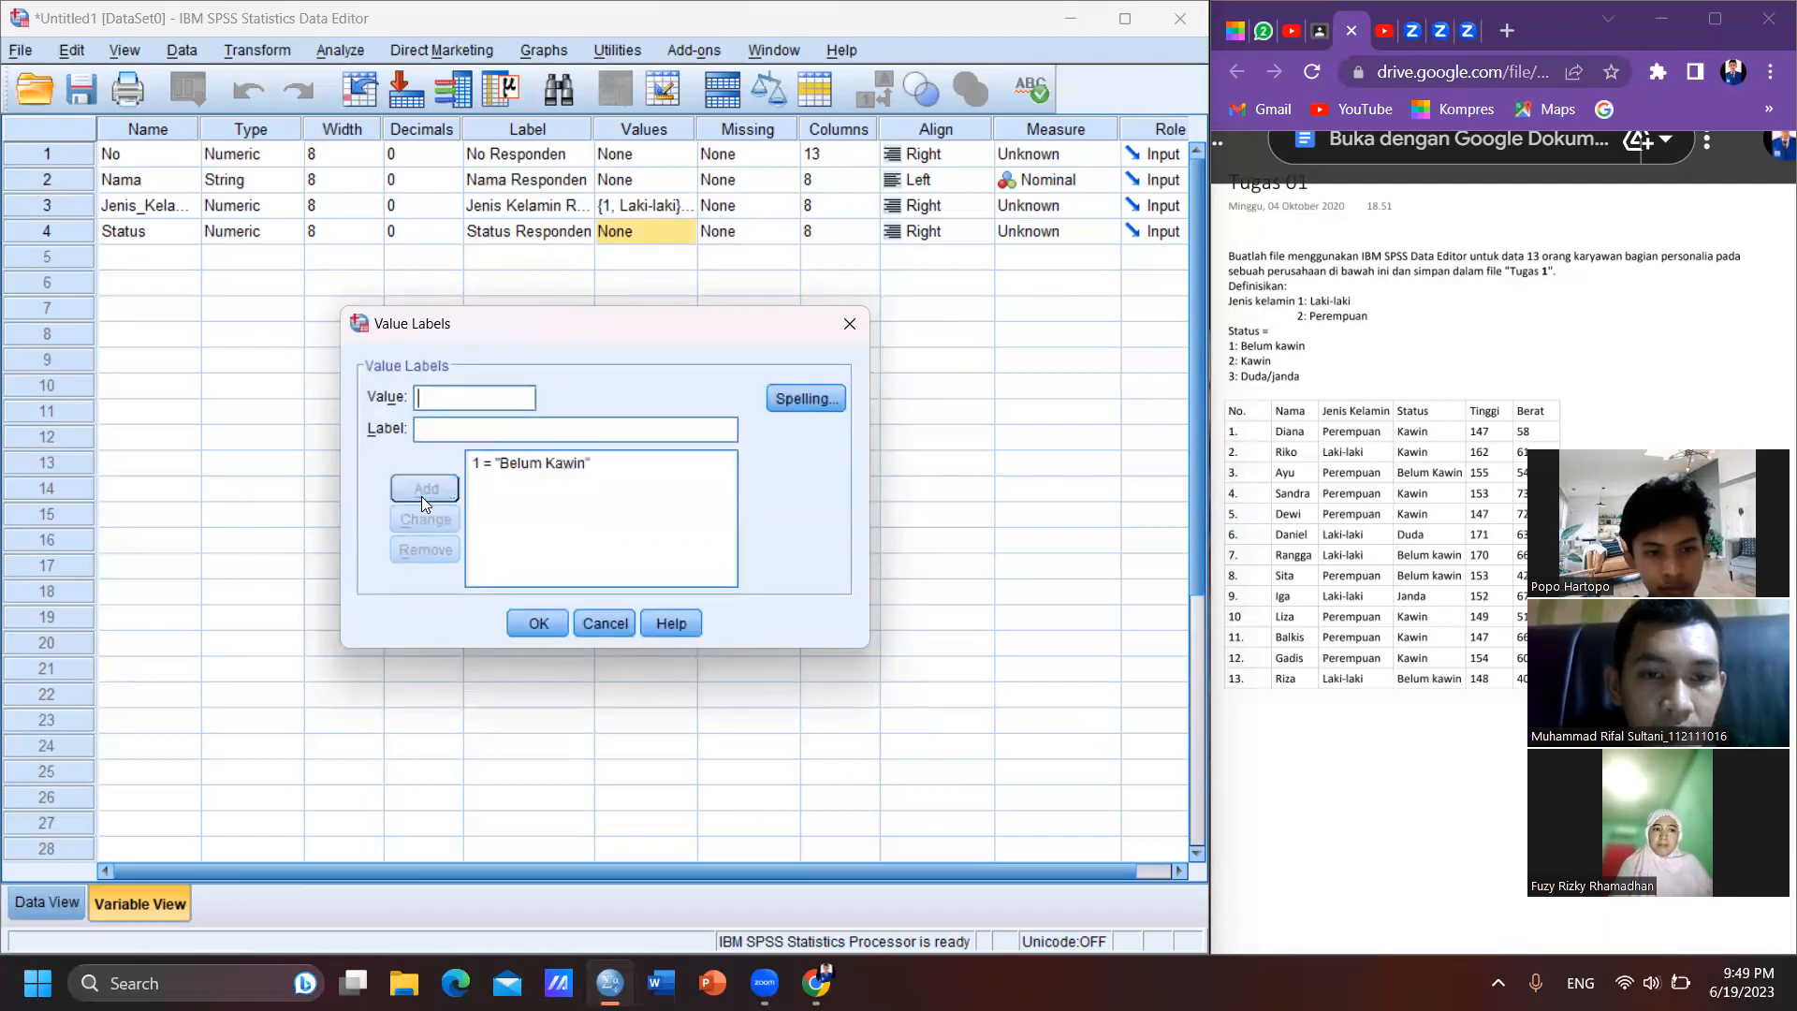
- Add value 2 labelled "Kawin" and value 3 labelled "Duda" to the value labels of Status
{"action": "type", "text": "2"}
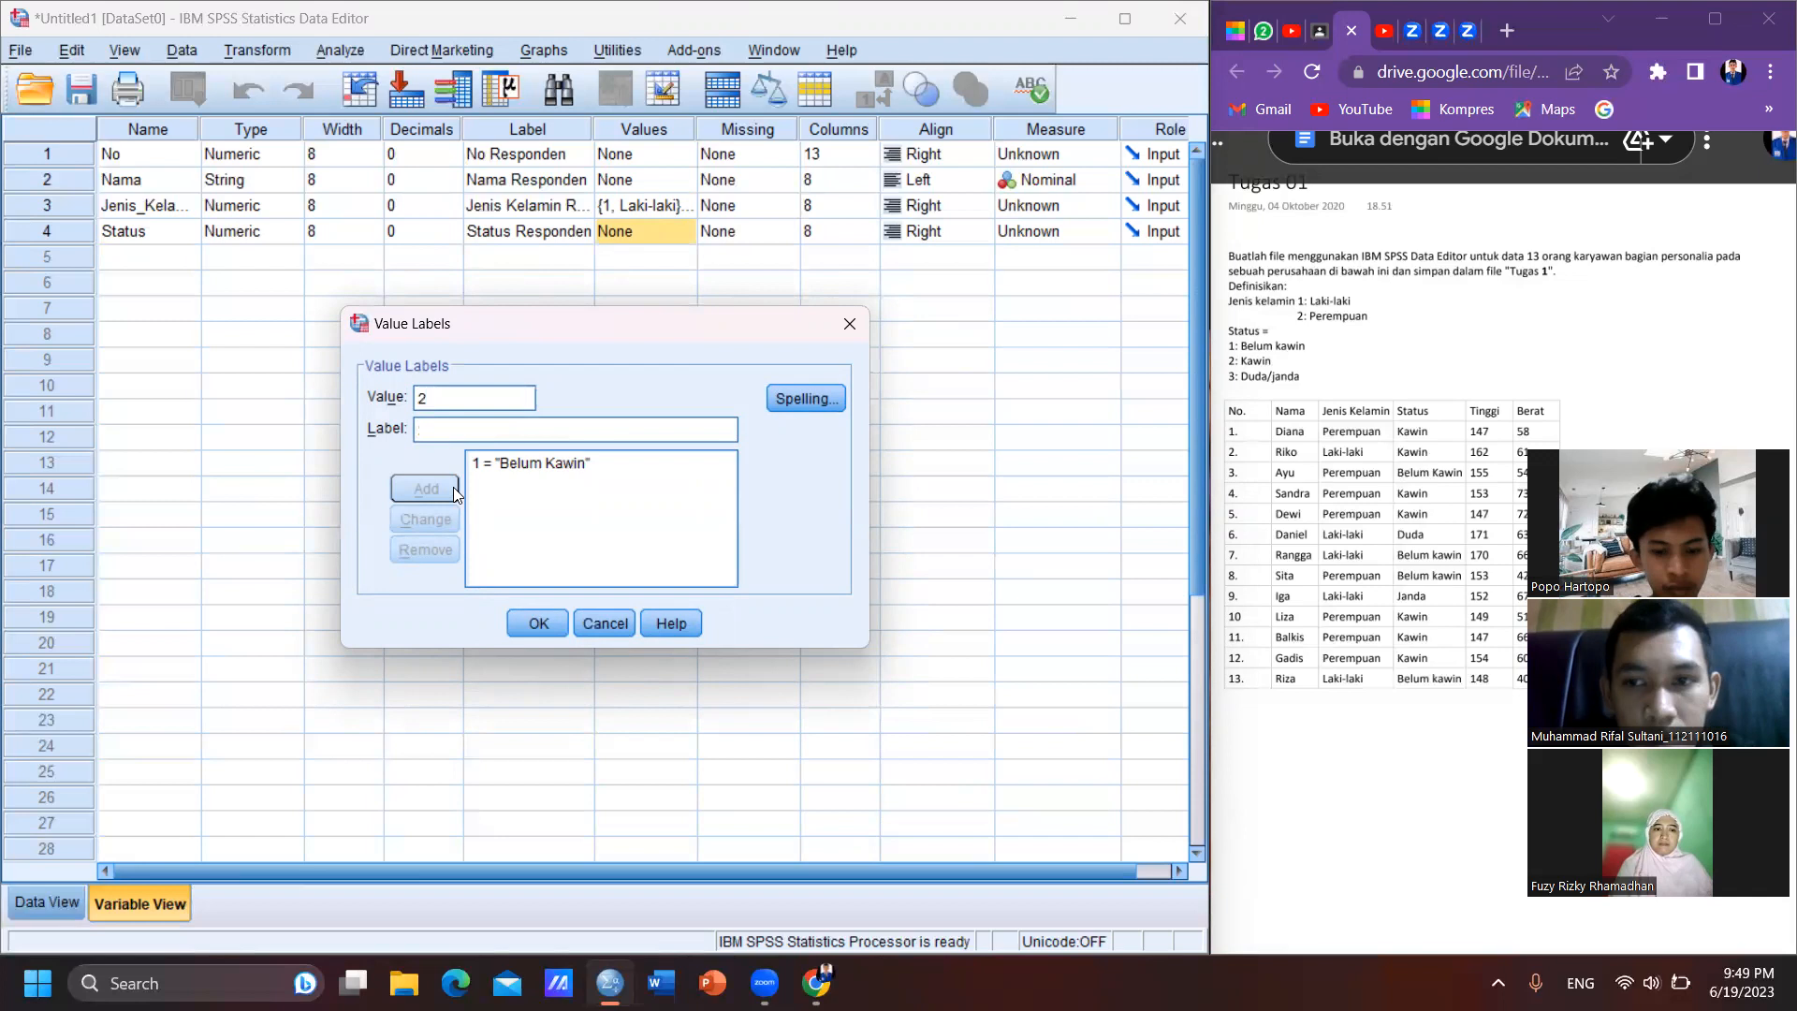
{"action": "type", "text": "Kawin"}
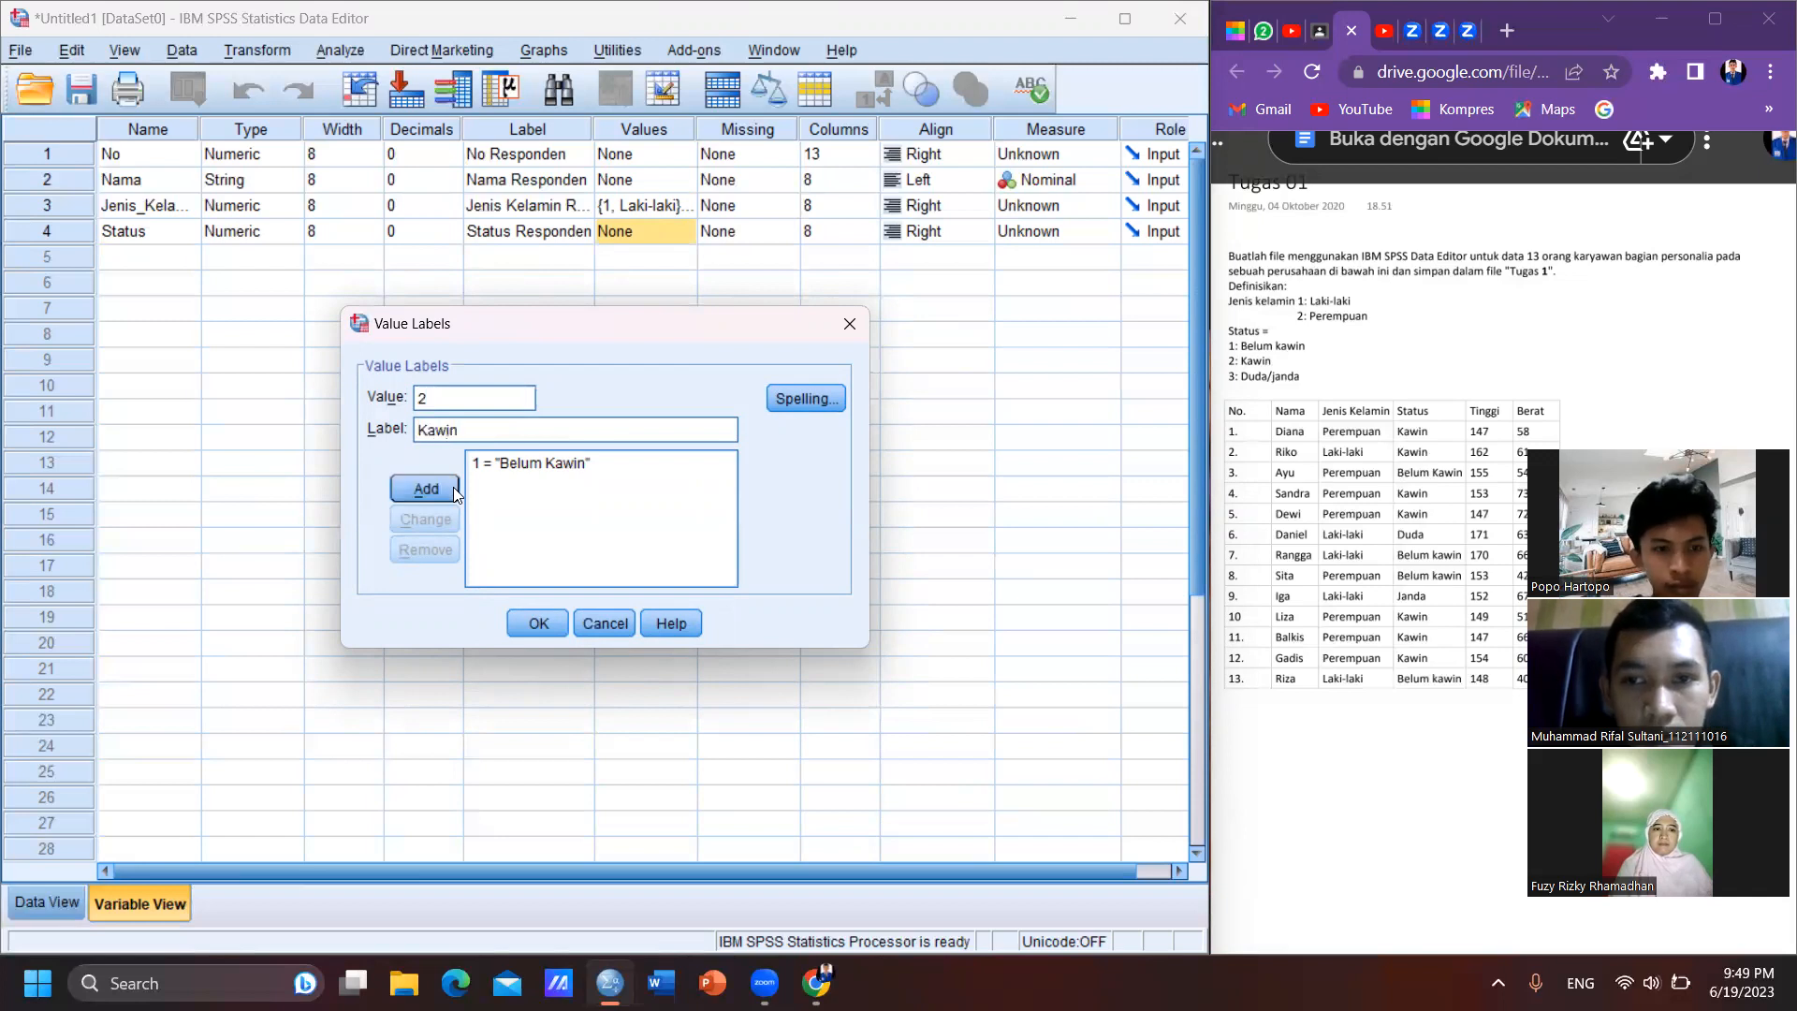
{"action": "left_click", "coordinate": [443, 491]}
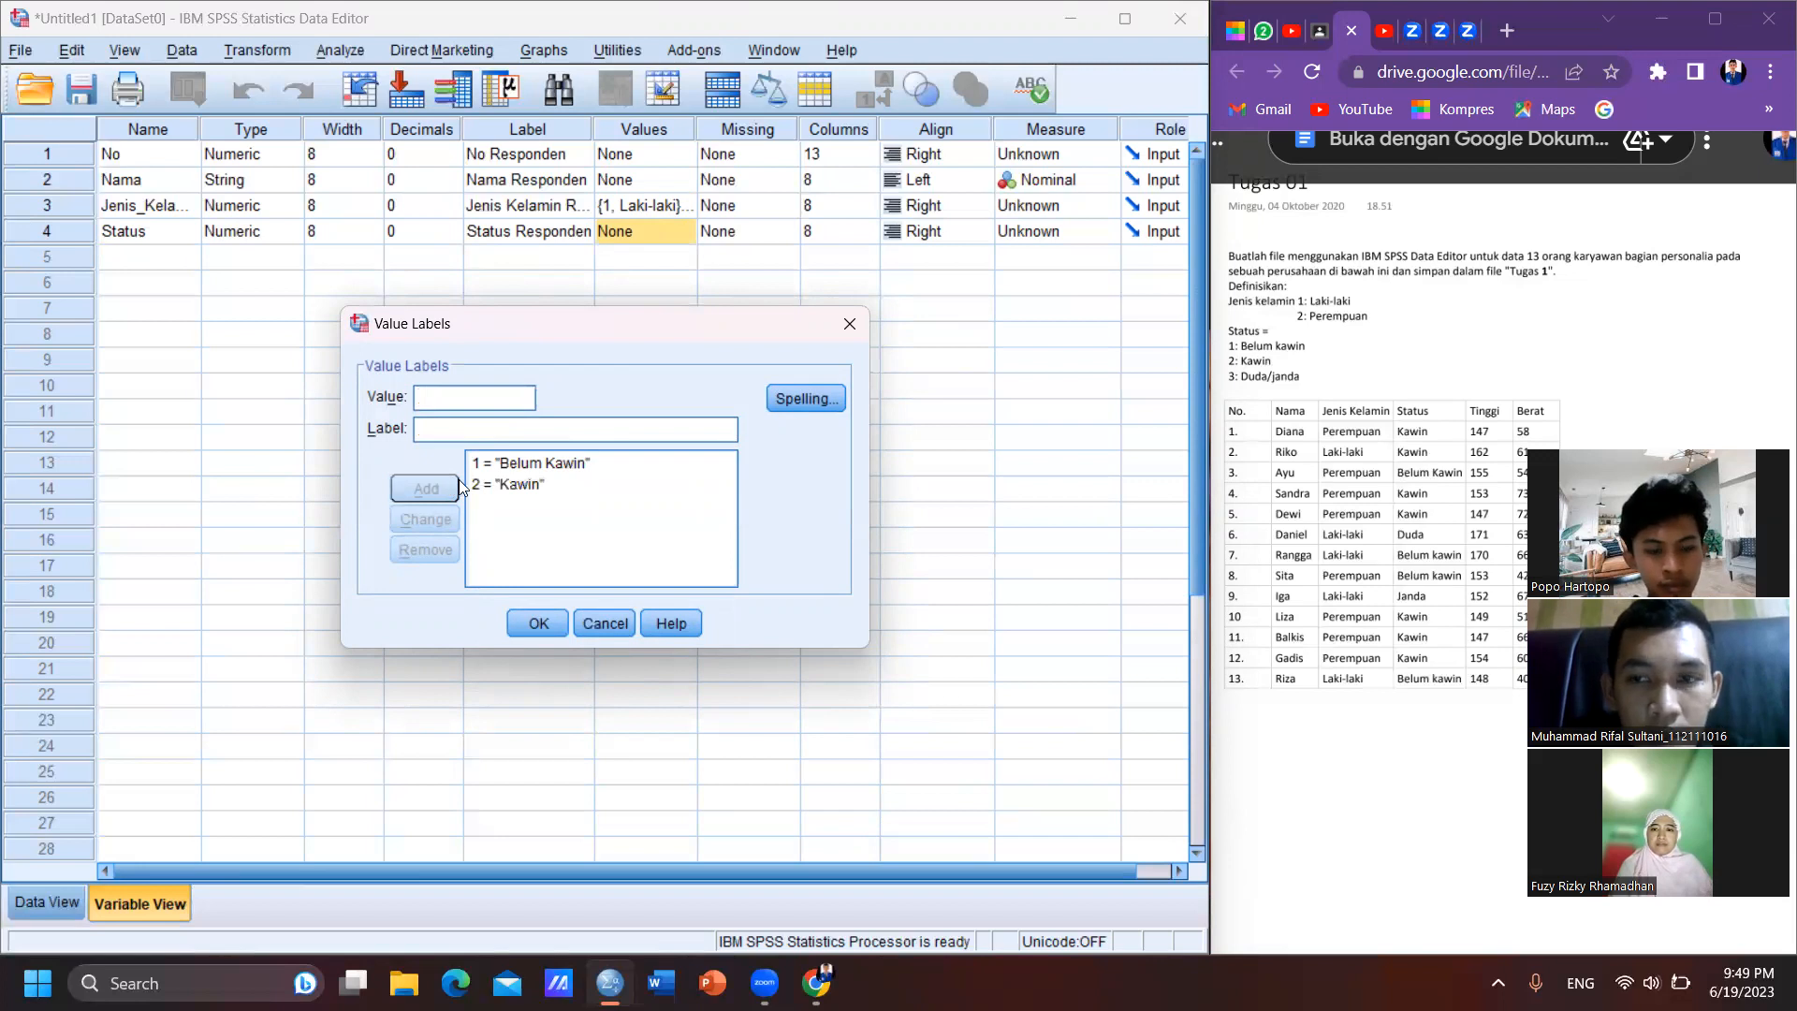
{"action": "type", "text": "3"}
{"action": "key", "text": "Tab"}
{"action": "type", "text": "D"}
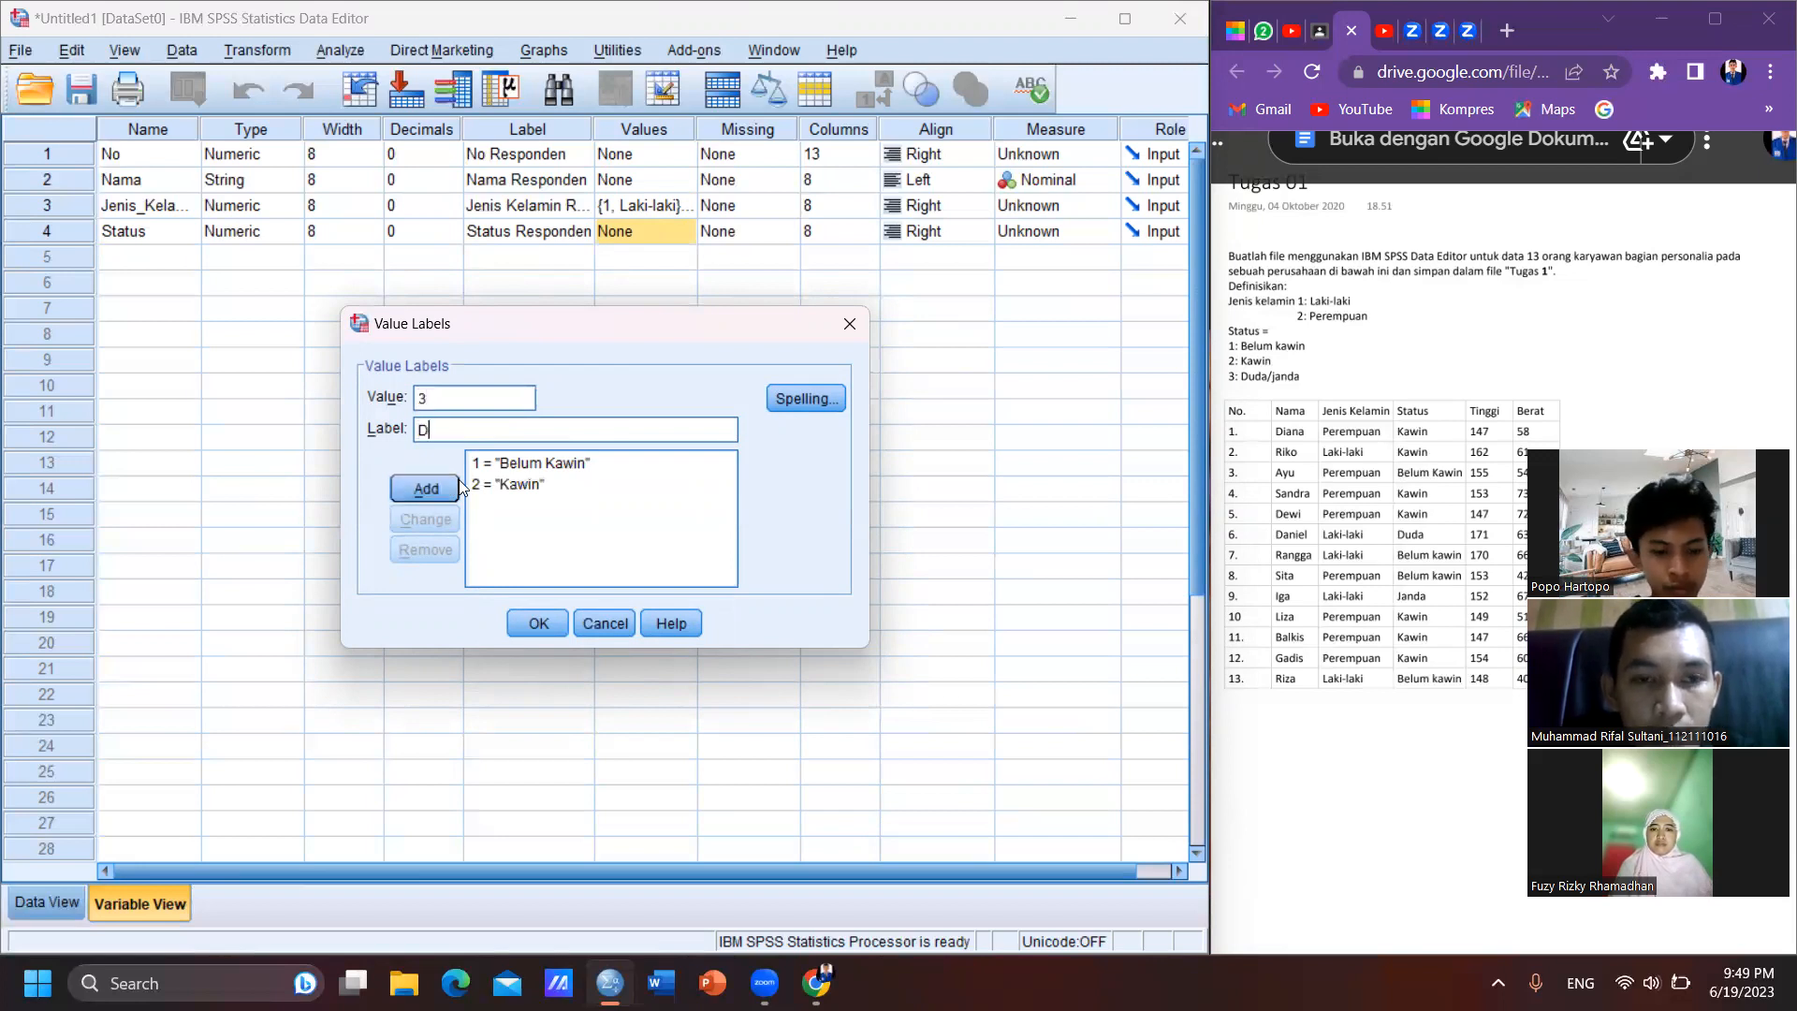
{"action": "type", "text": "uda"}
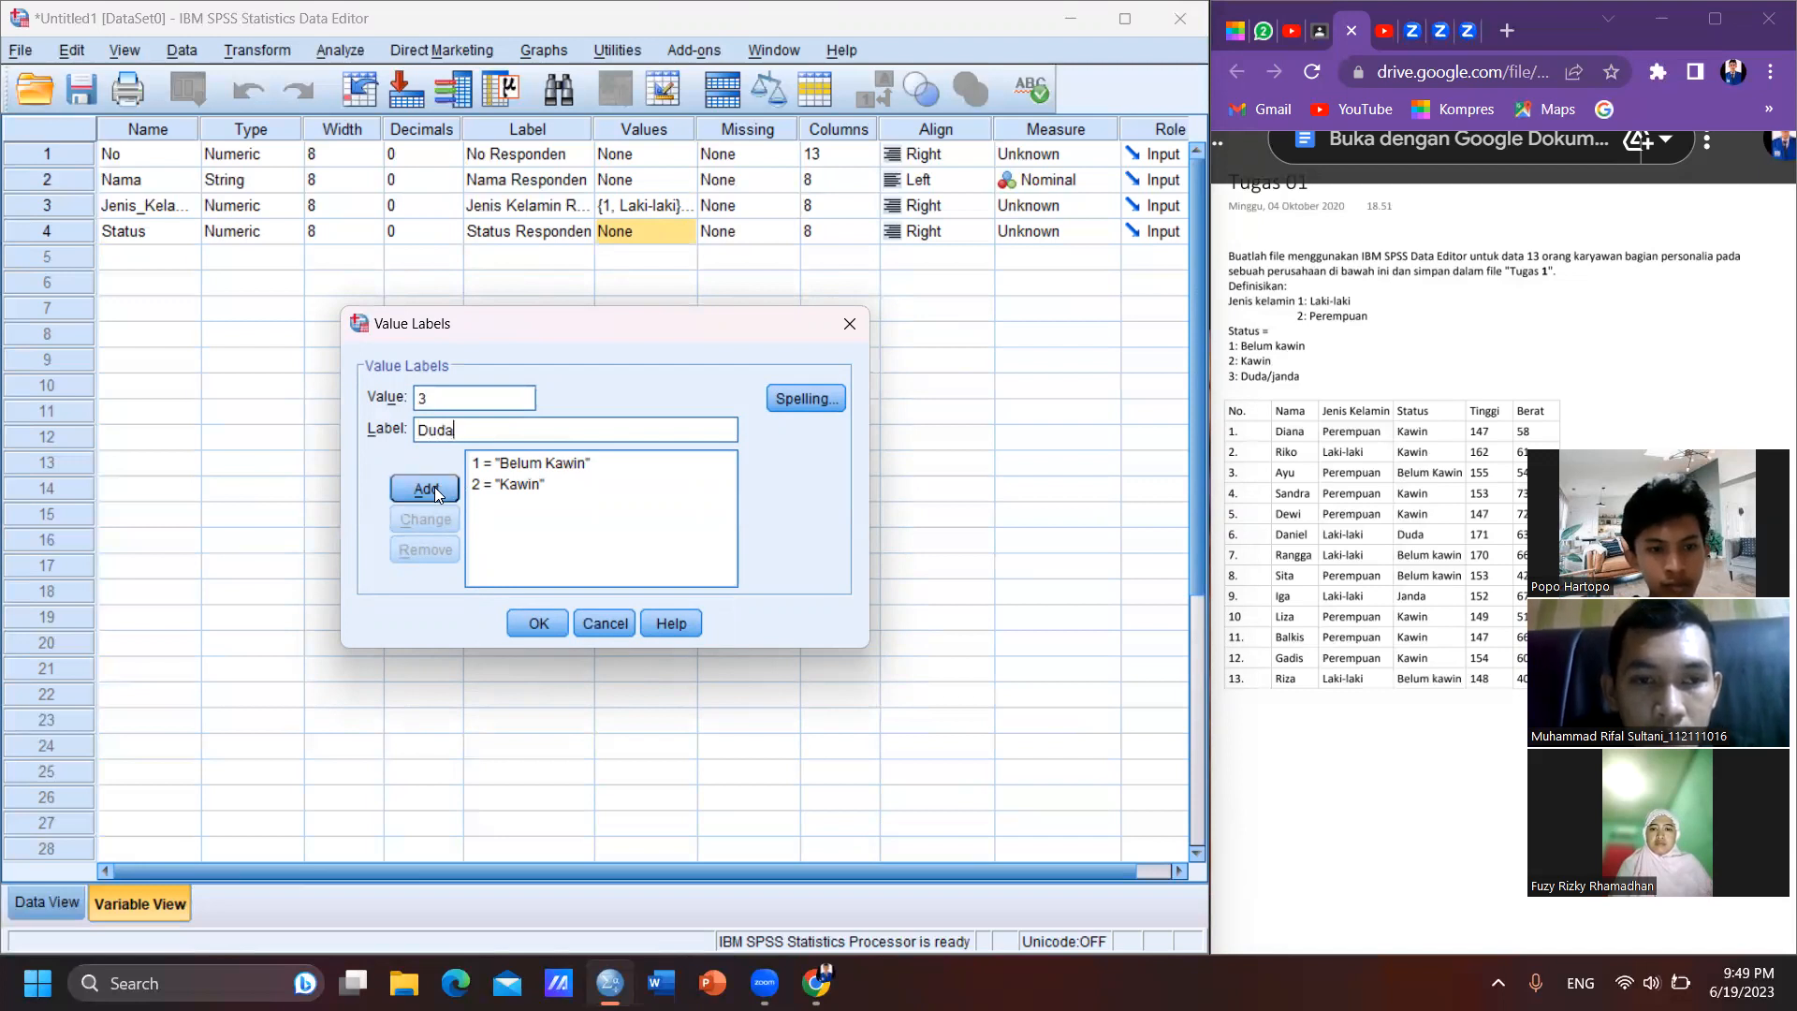
{"action": "left_click", "coordinate": [434, 487]}
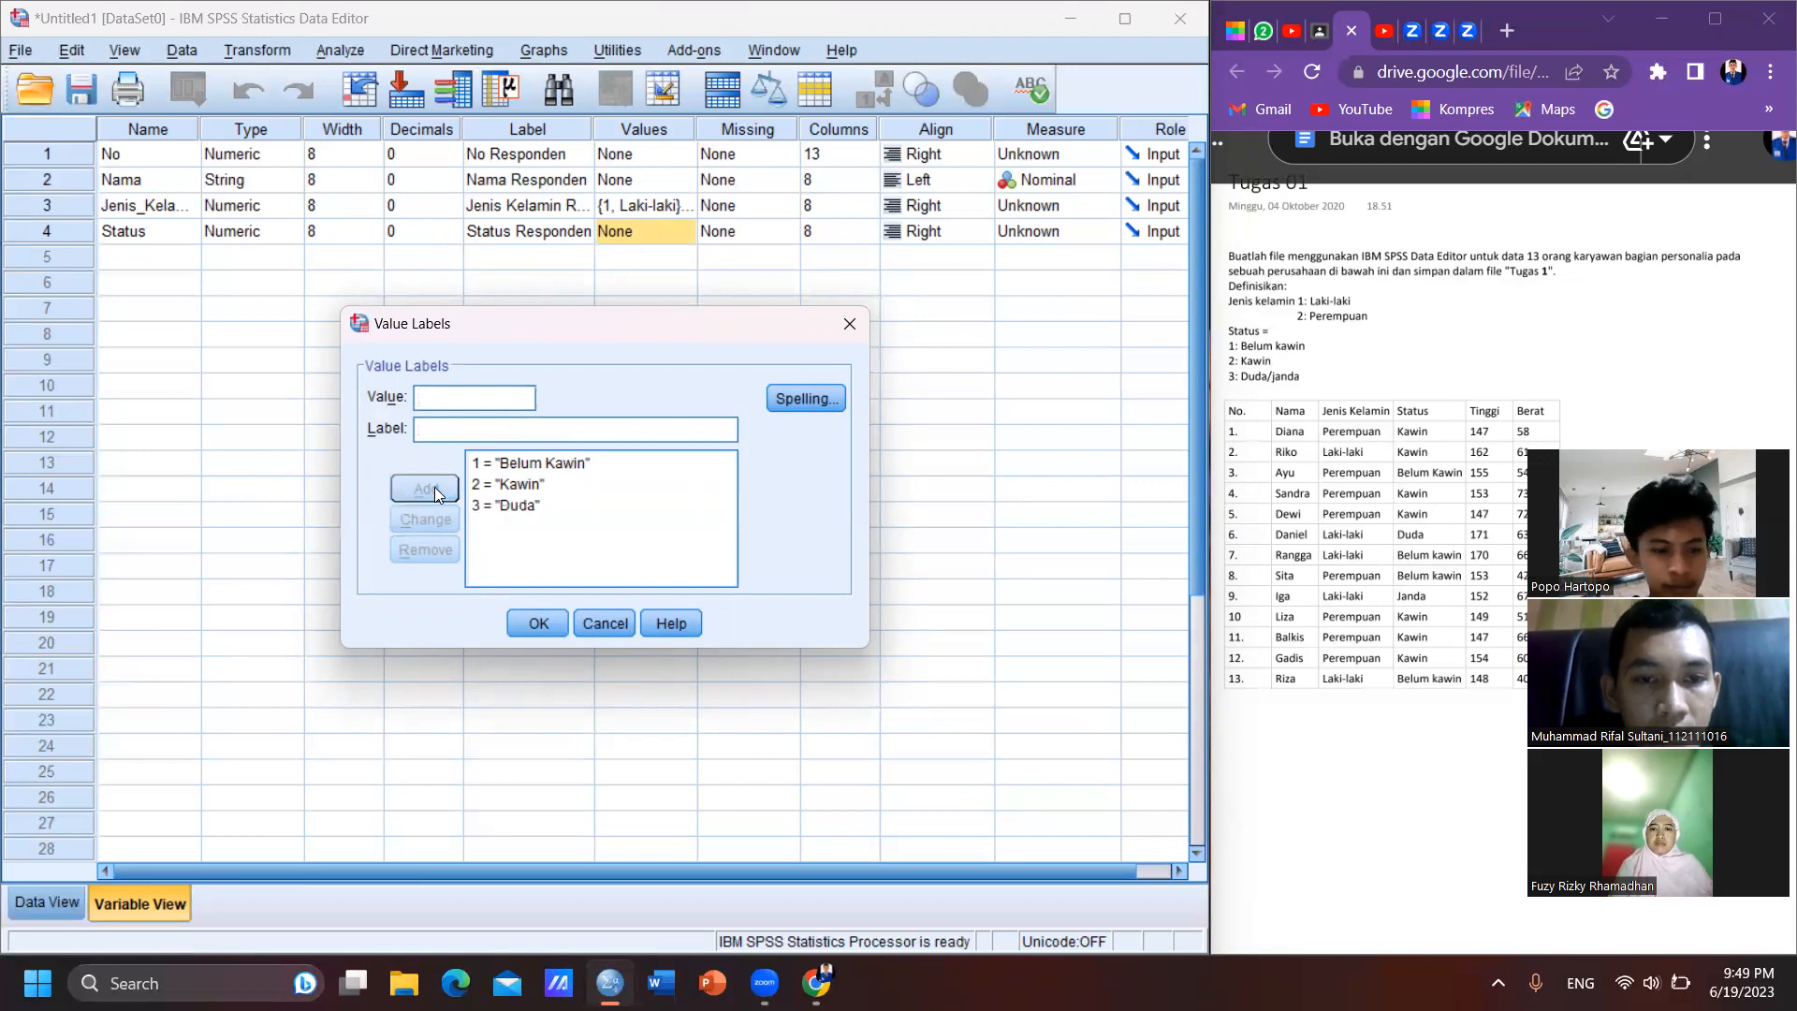
- Add value 4 with the label "Janda" and apply the value labels to Status
{"action": "type", "text": "4"}
{"action": "key", "text": "Tab"}
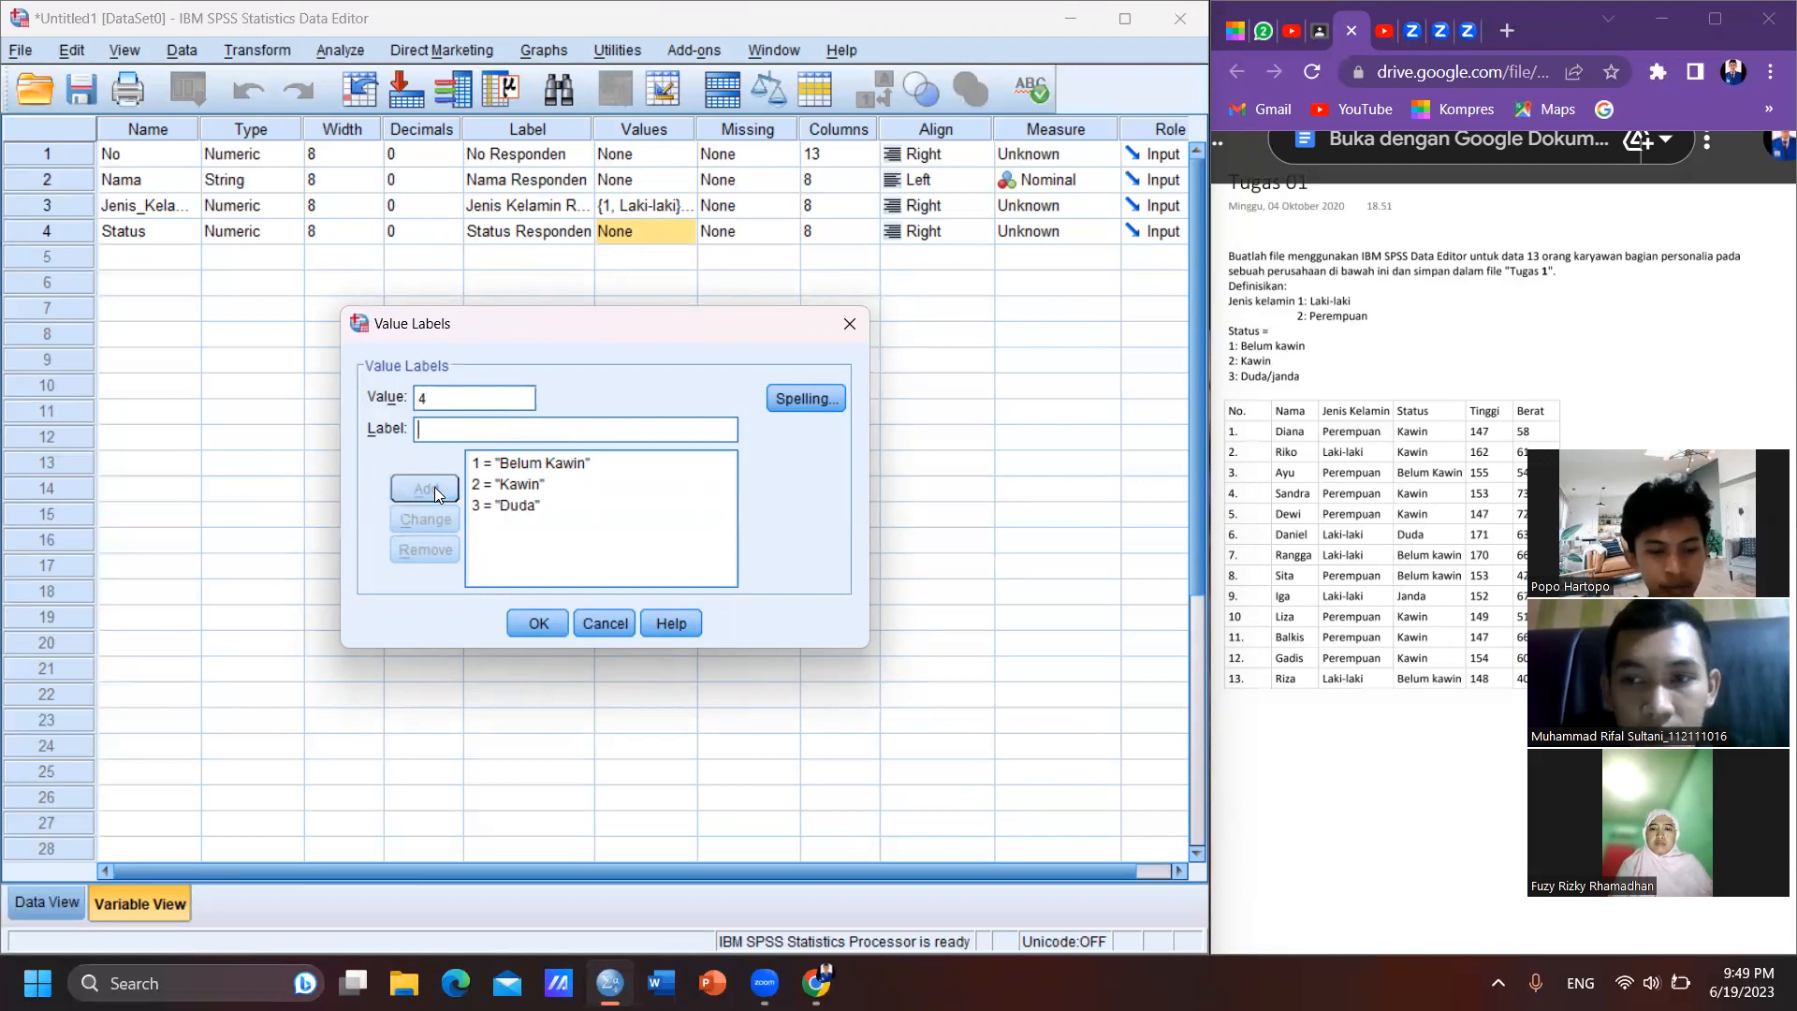
{"action": "type", "text": "J"}
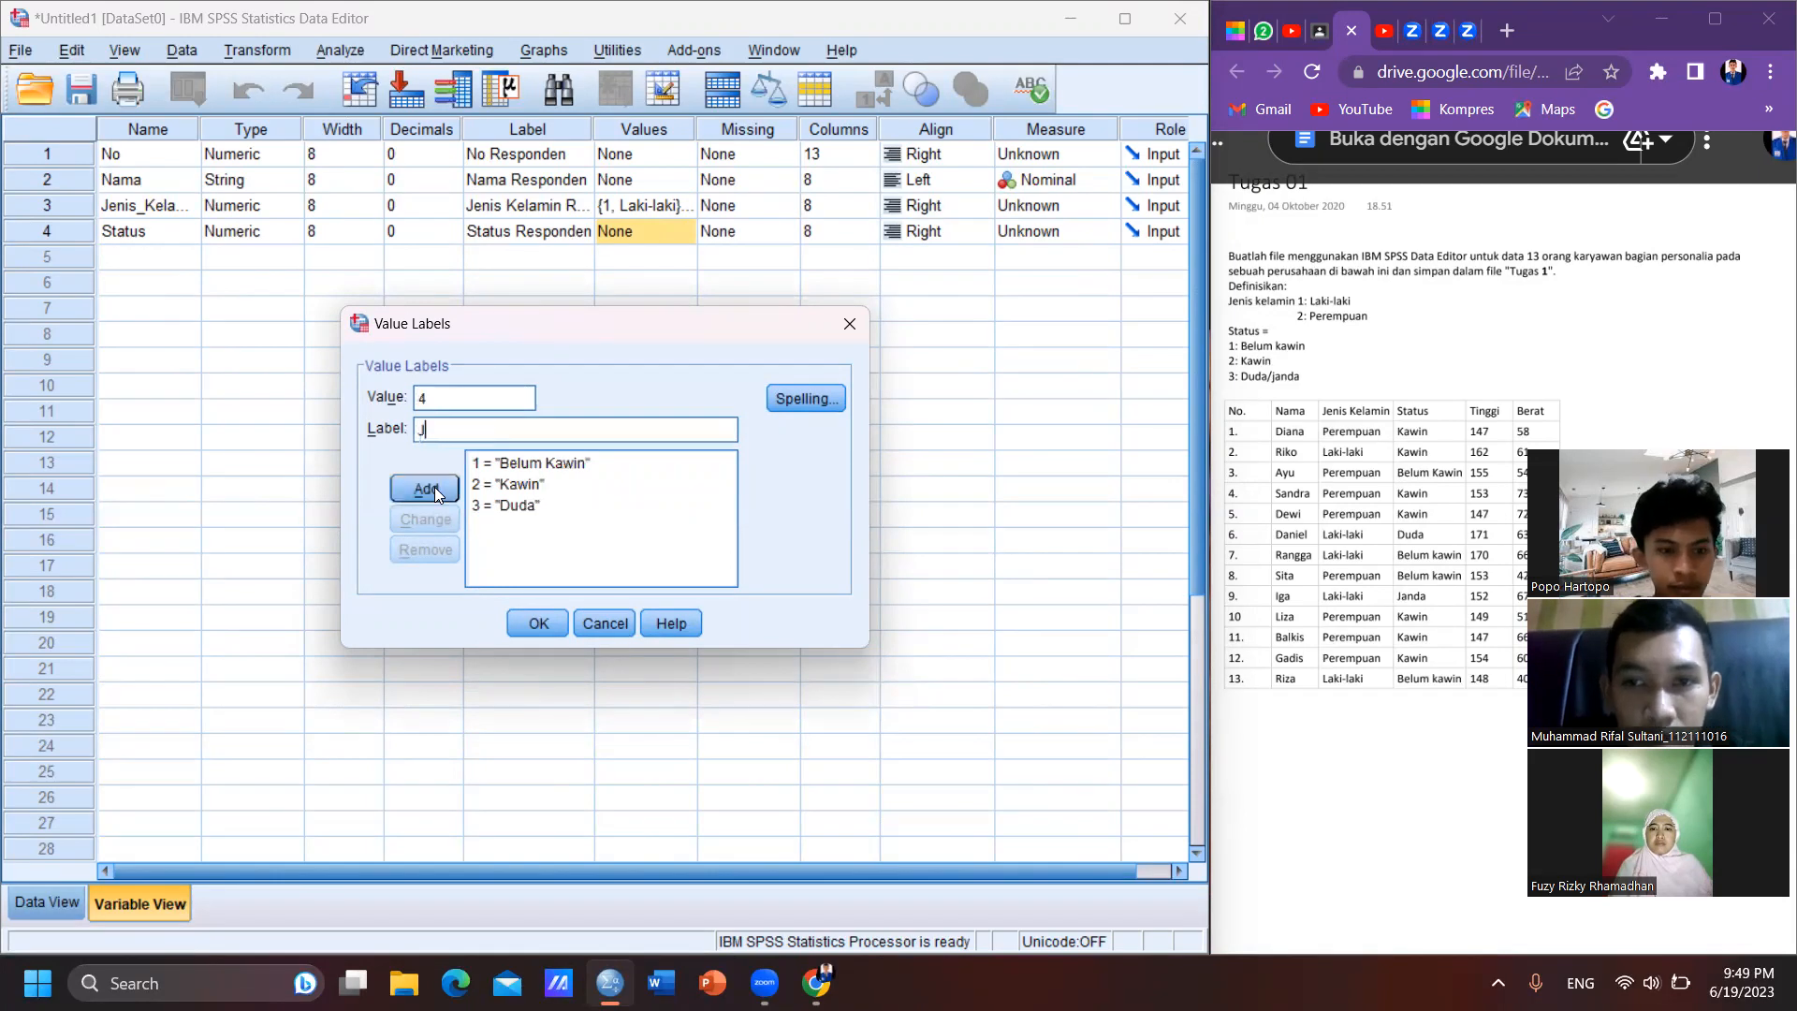
{"action": "type", "text": "anda"}
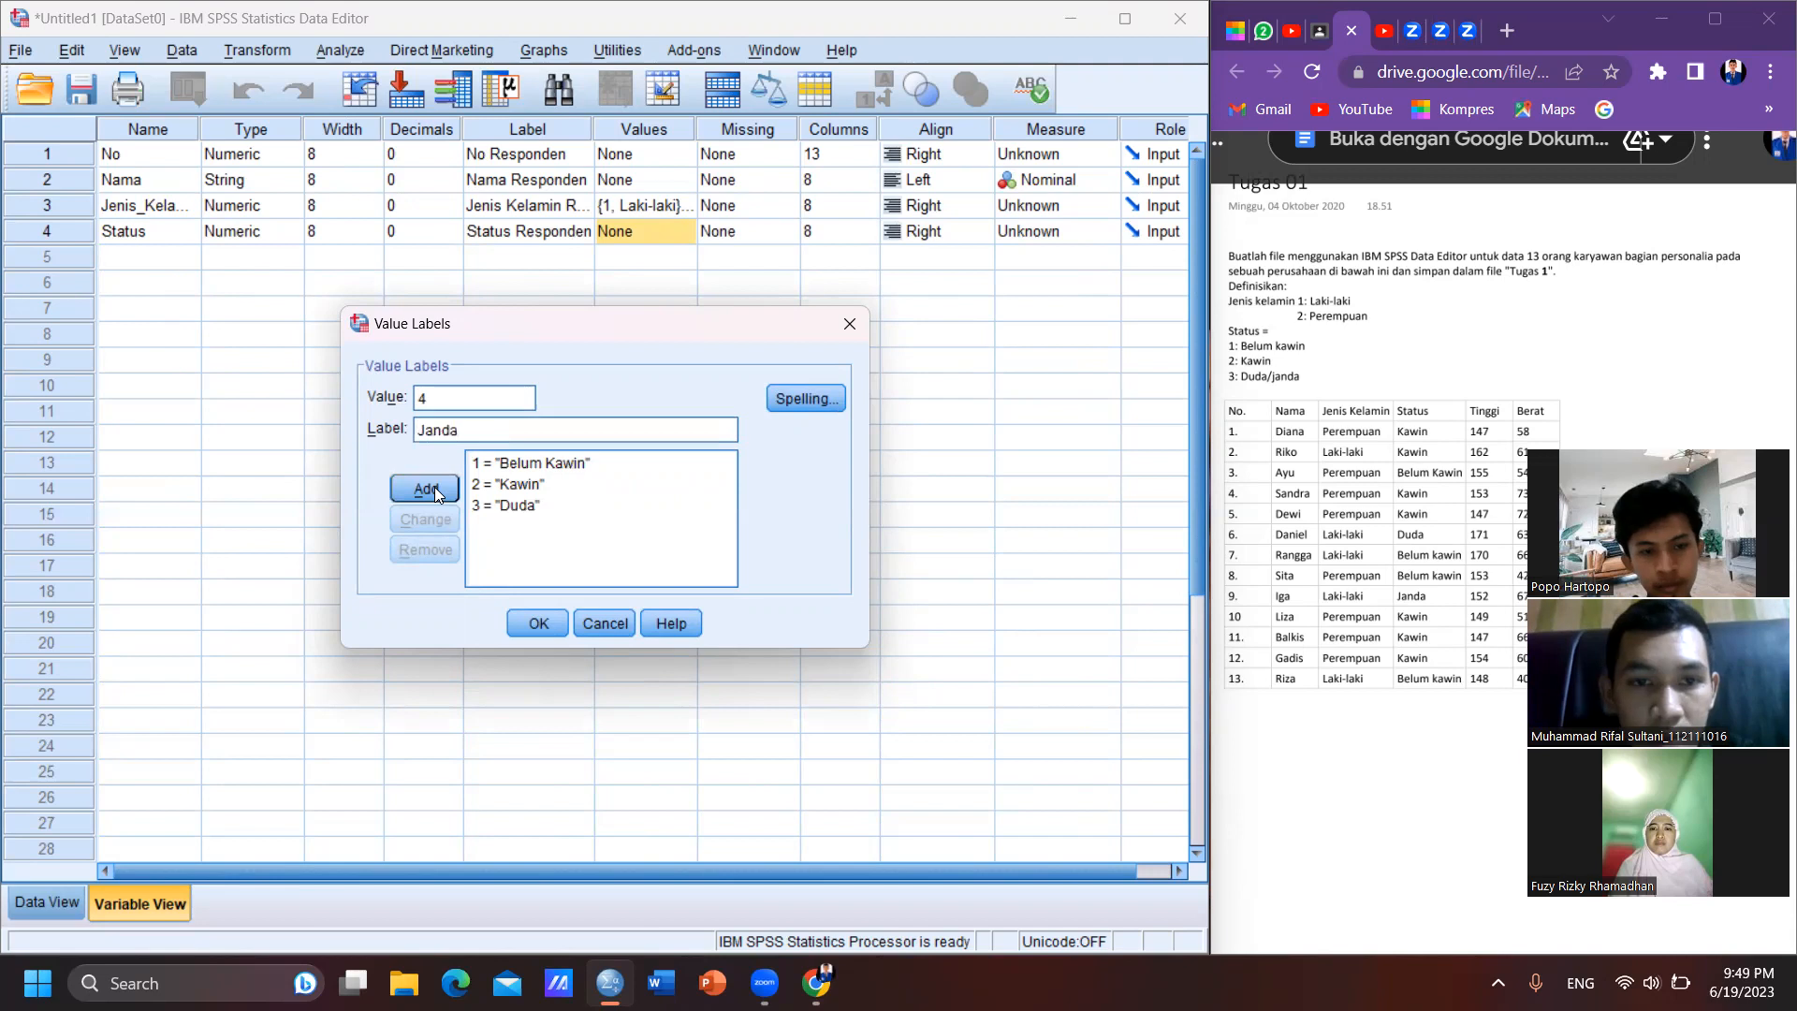
{"action": "left_click", "coordinate": [426, 488]}
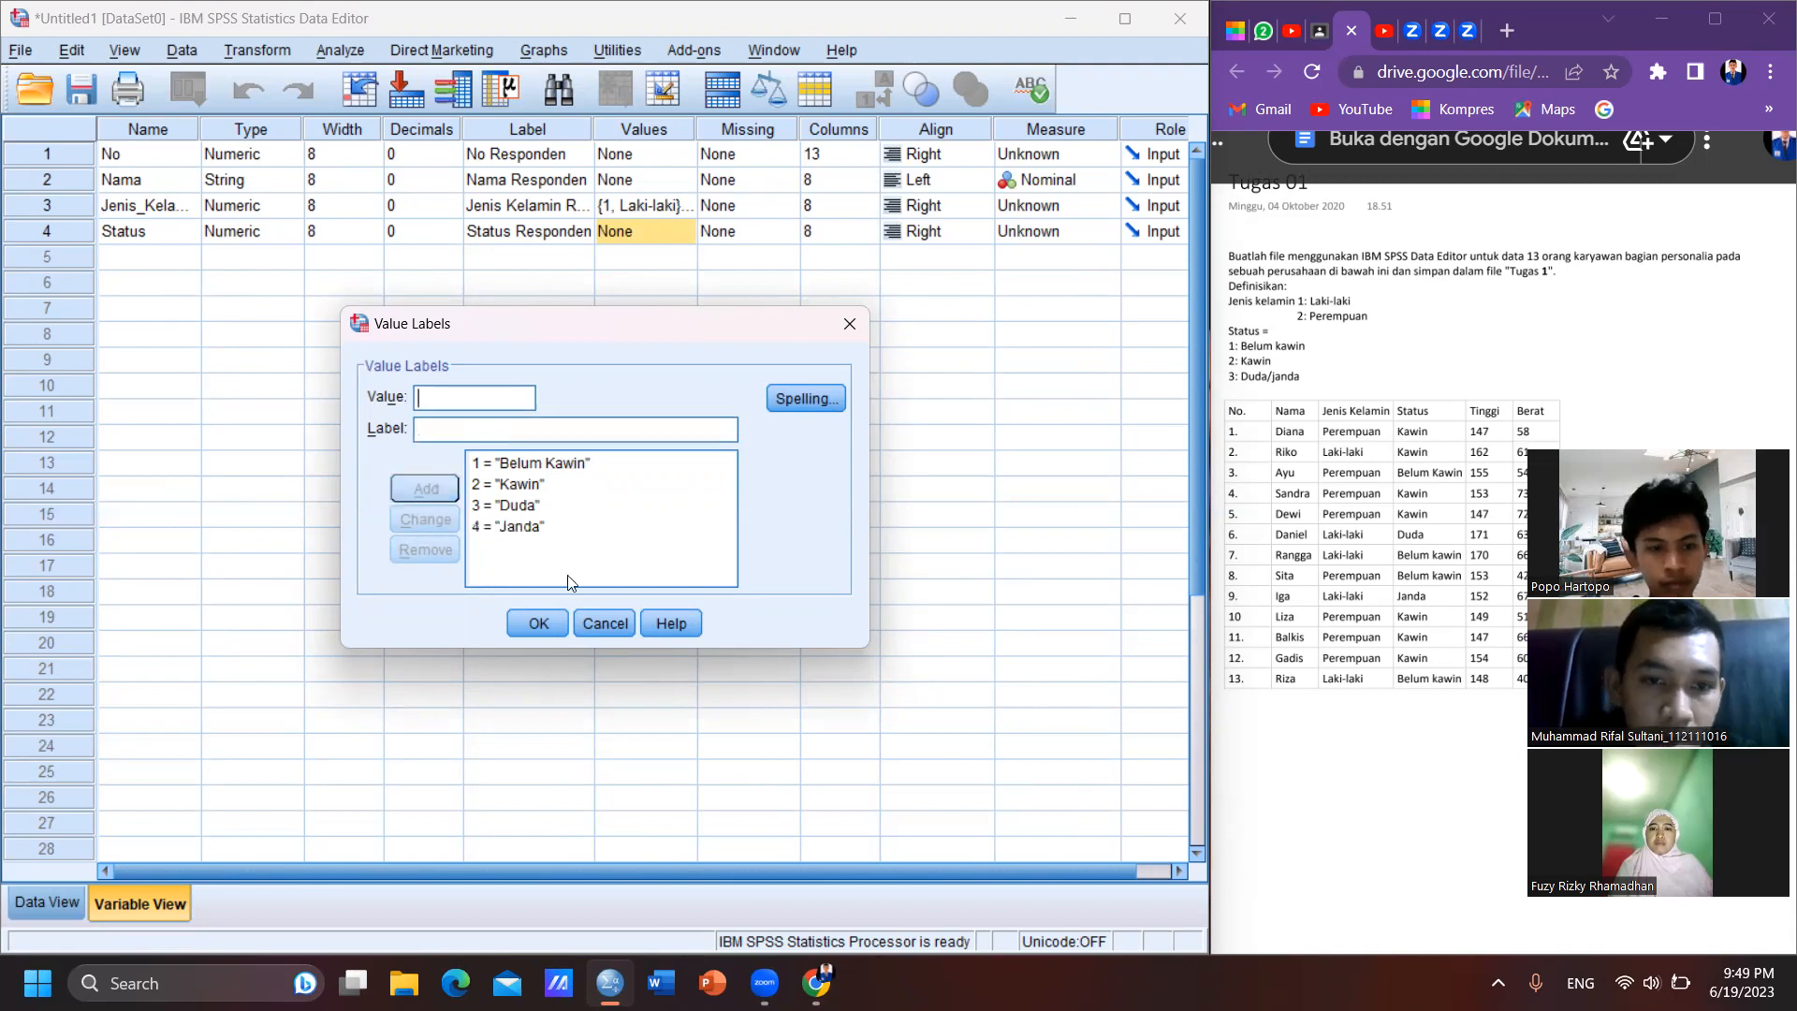
{"action": "left_click", "coordinate": [532, 624]}
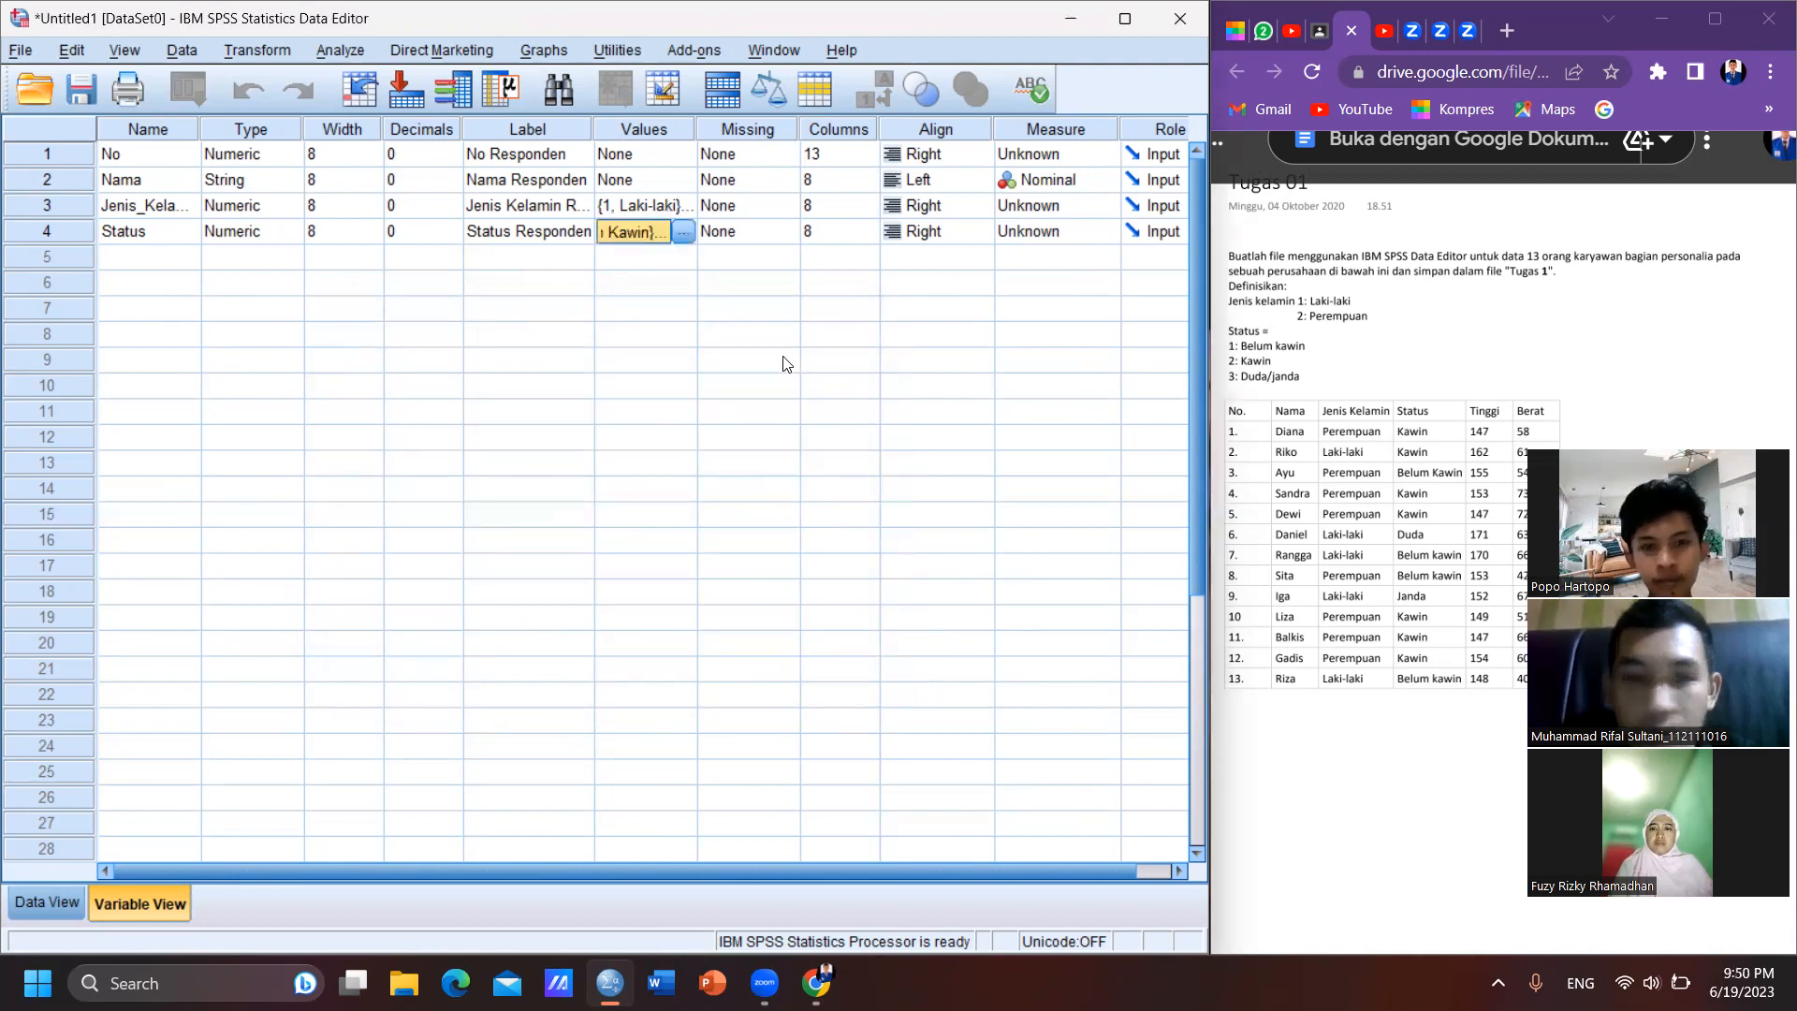
{"action": "key", "text": "Tab"}
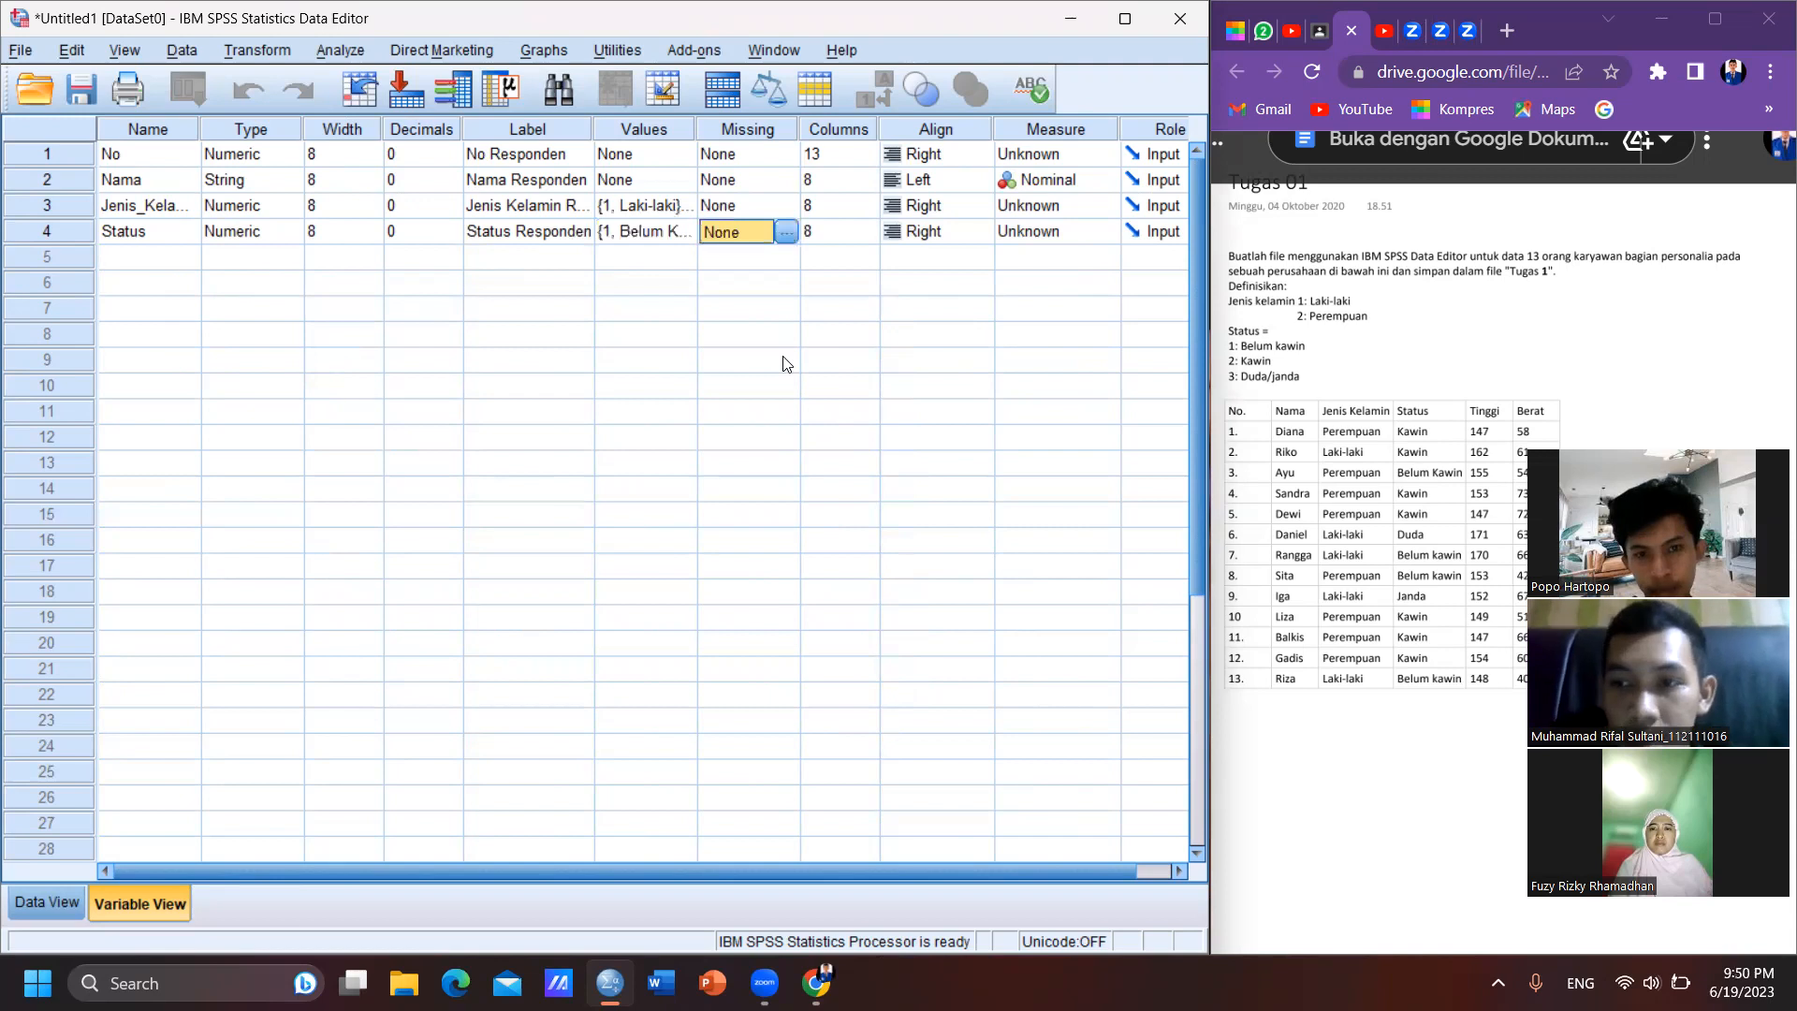
{"action": "key", "text": "Tab"}
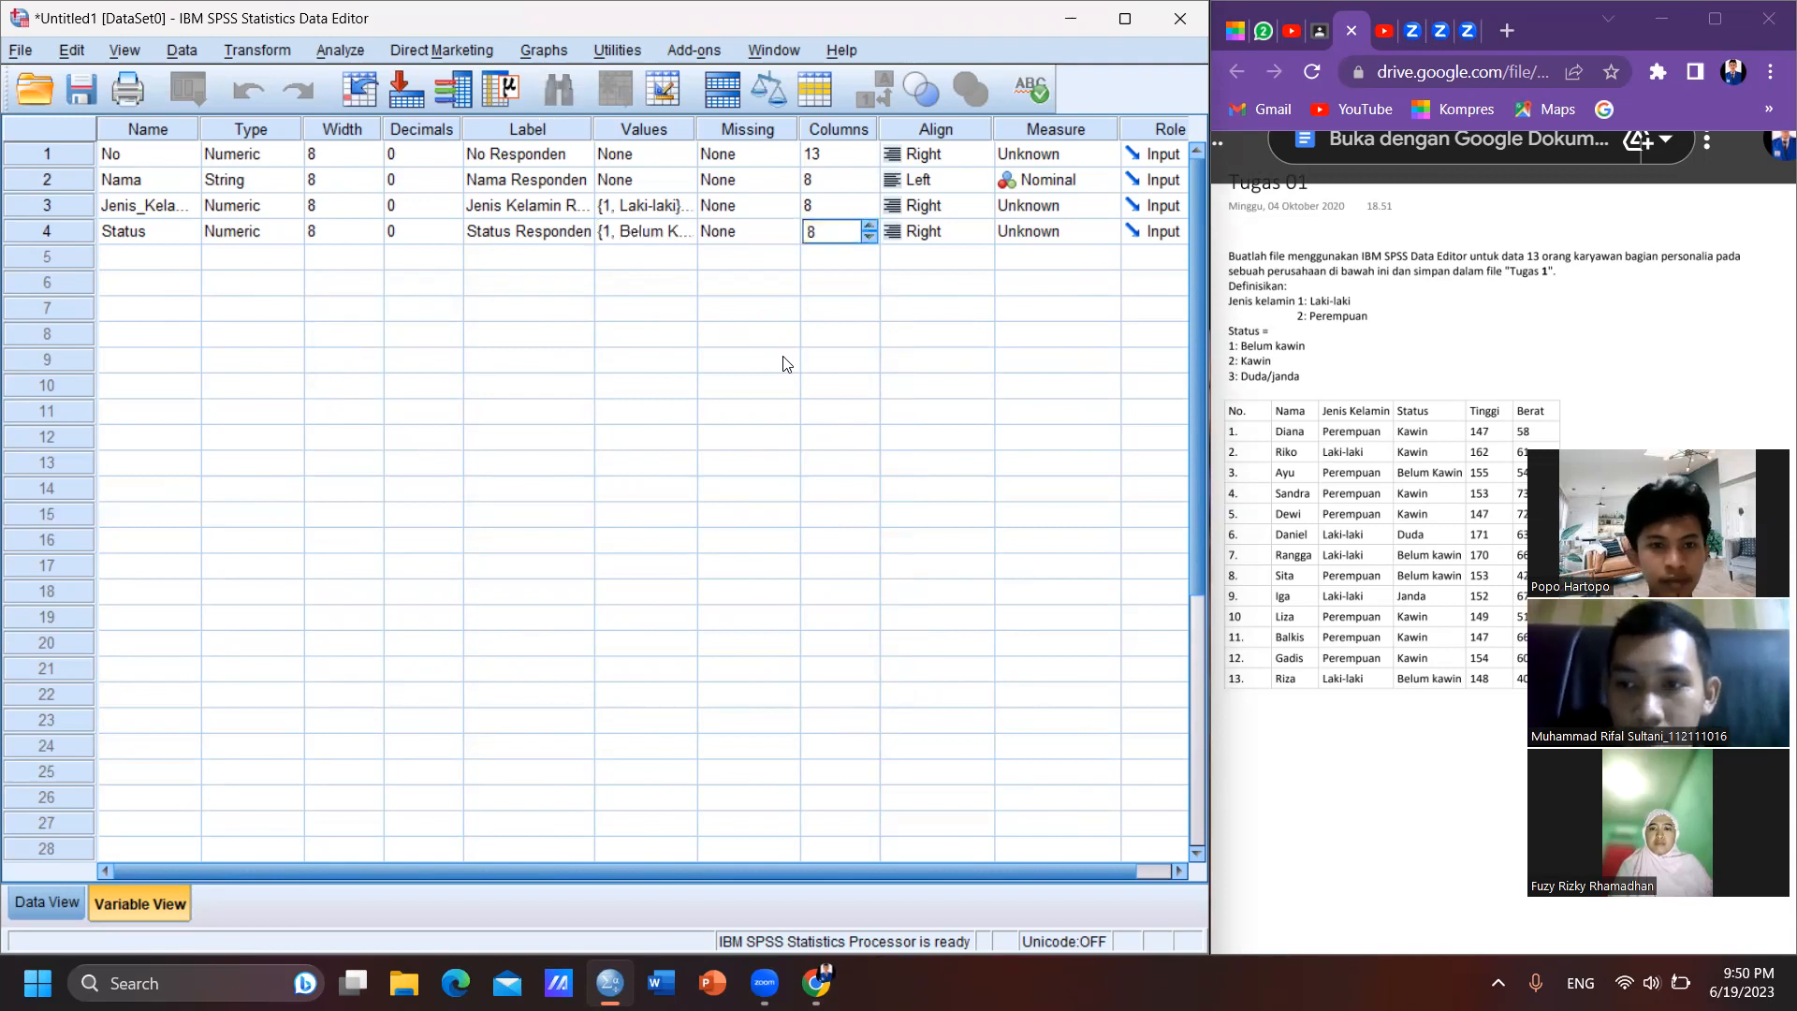
- Add a fifth variable named Tinggi and set its decimals to 0
{"action": "left_click", "coordinate": [155, 265]}
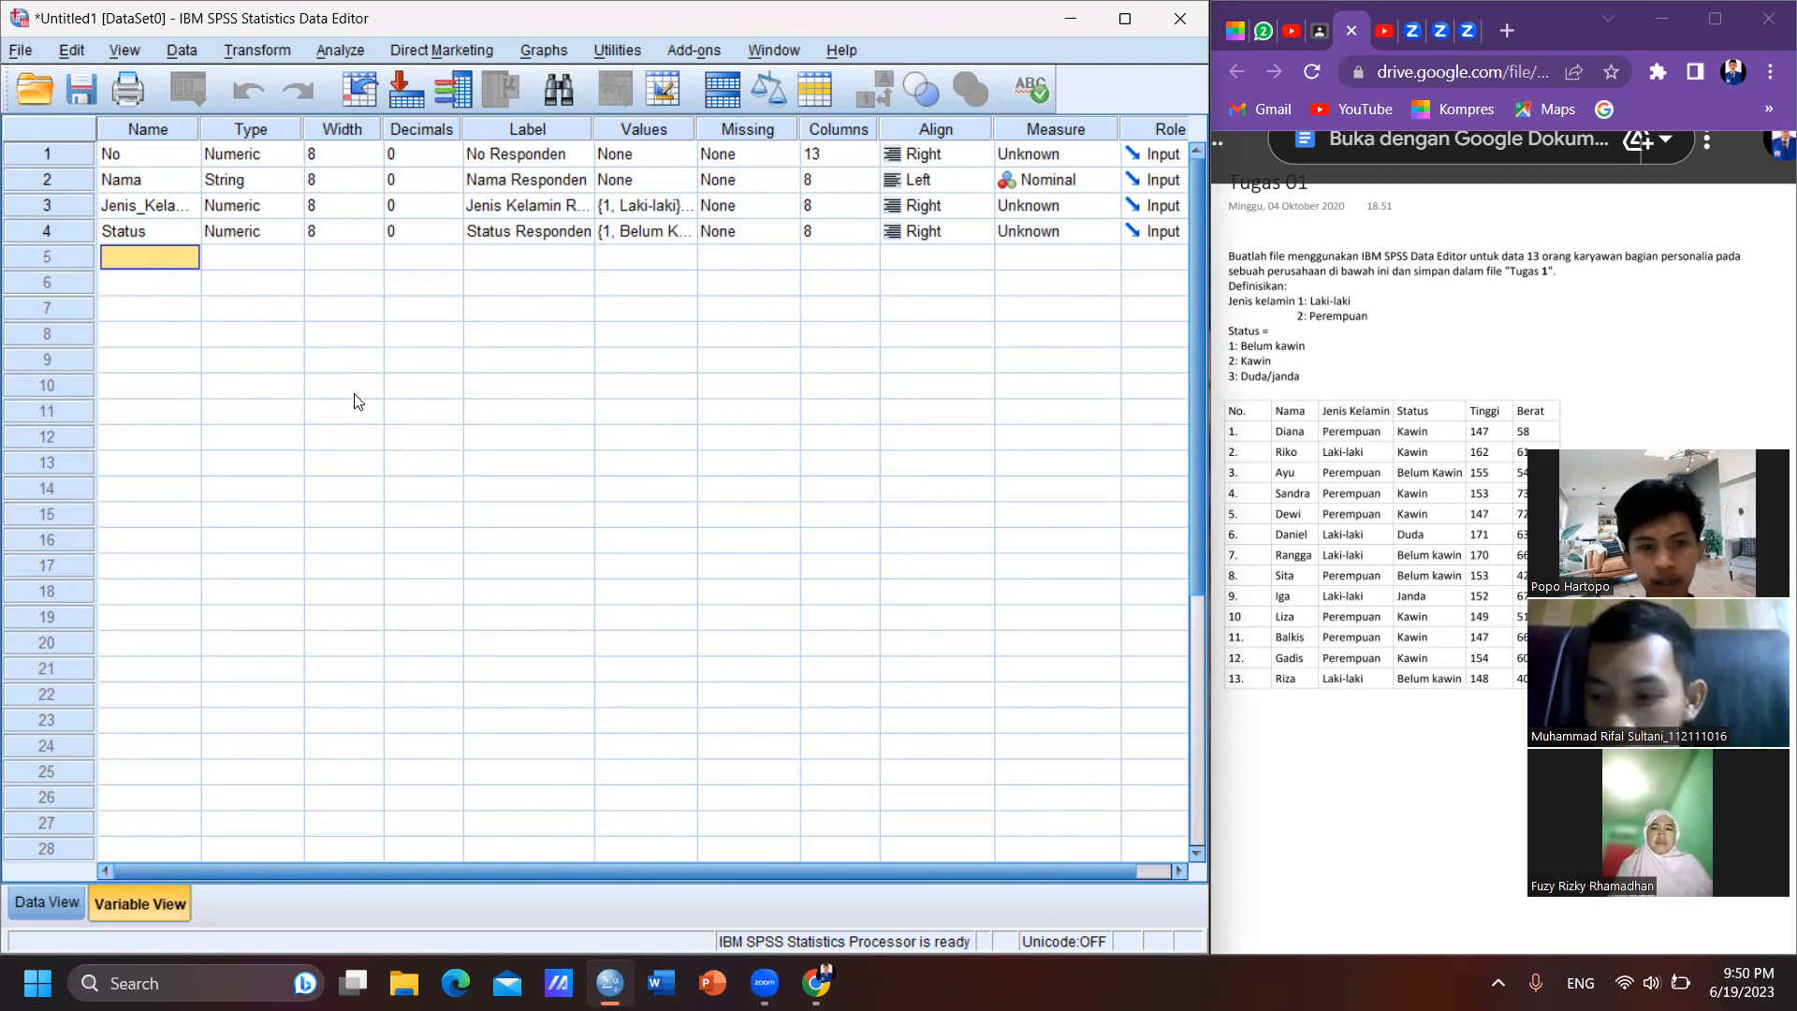
{"action": "type", "text": "T"}
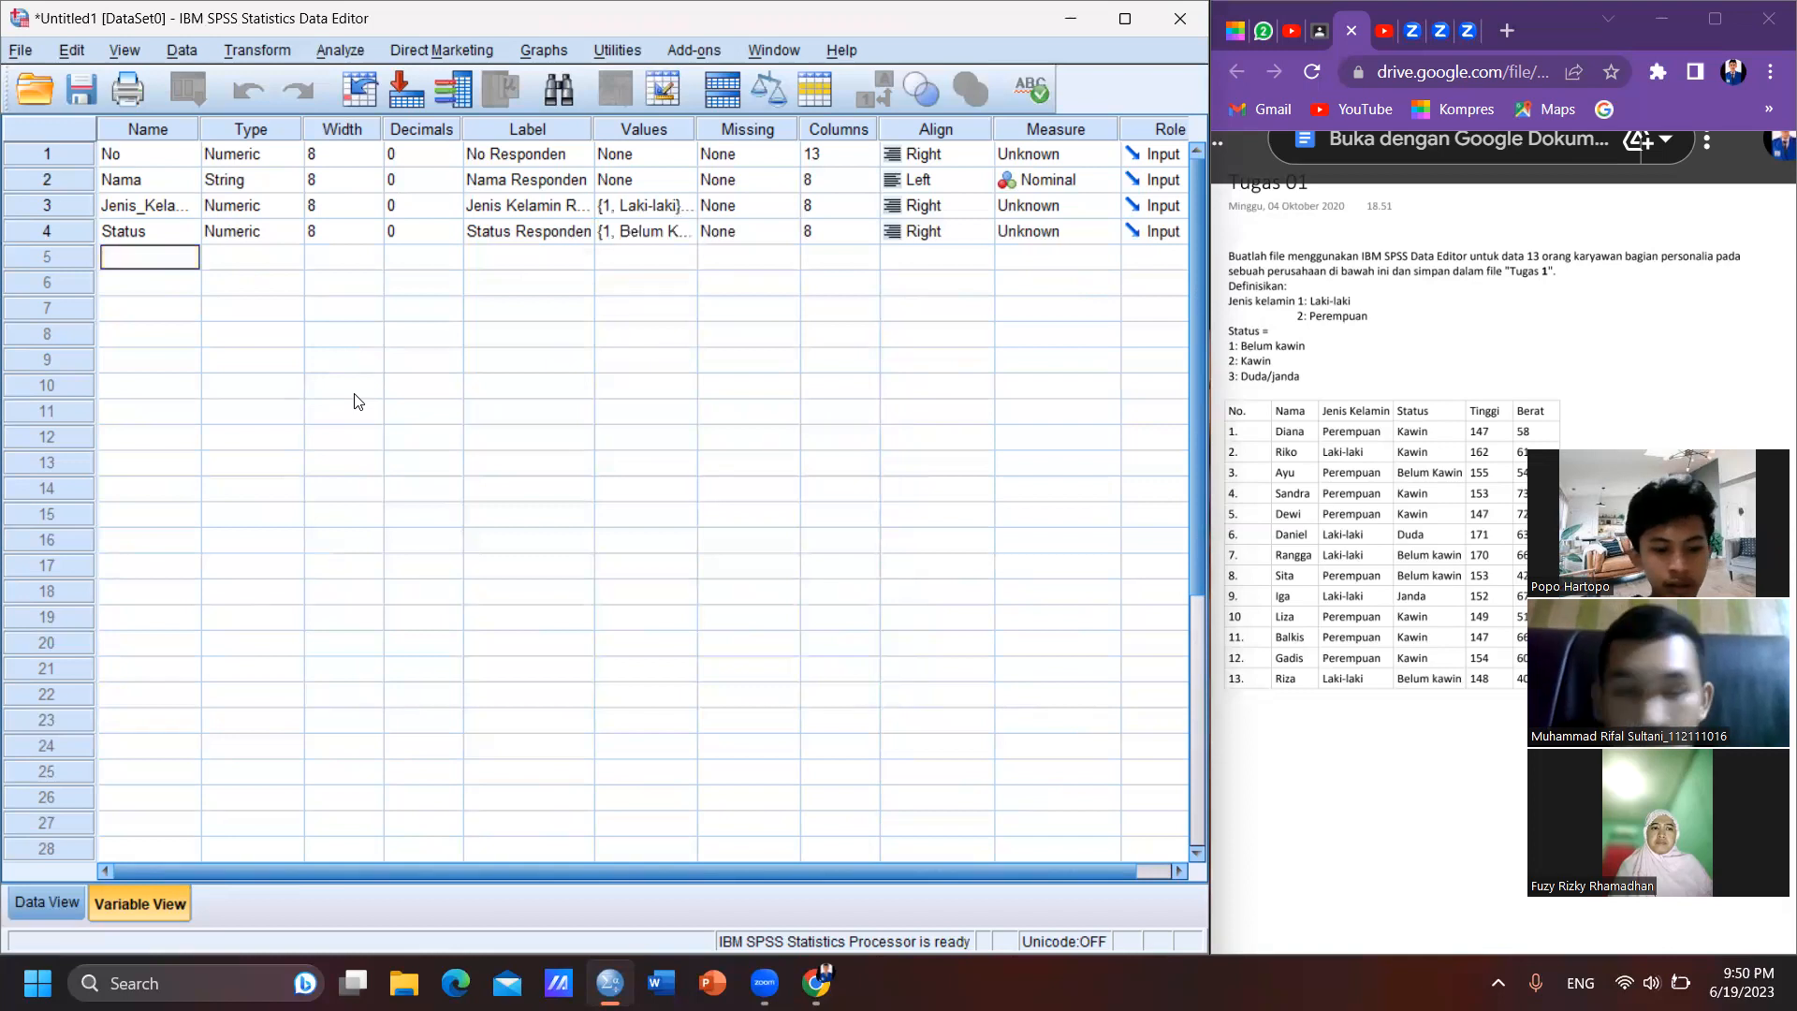
{"action": "type", "text": "inggi"}
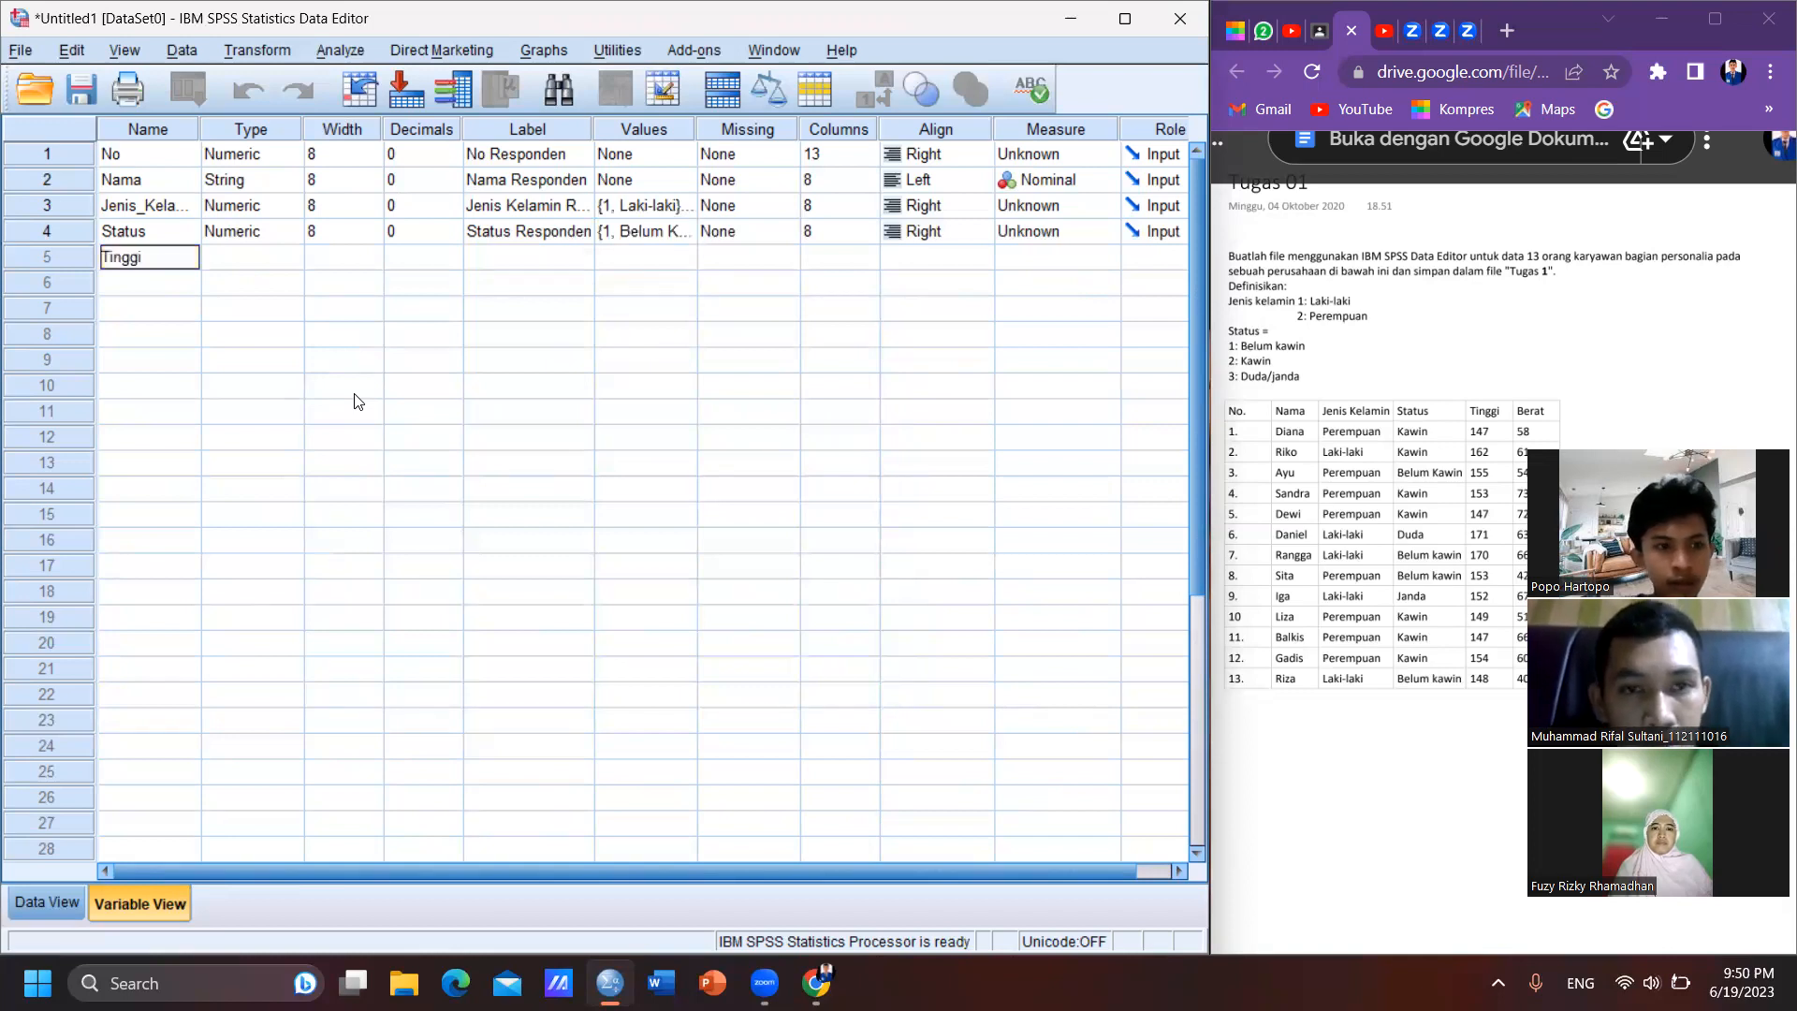
{"action": "key", "text": "Tab"}
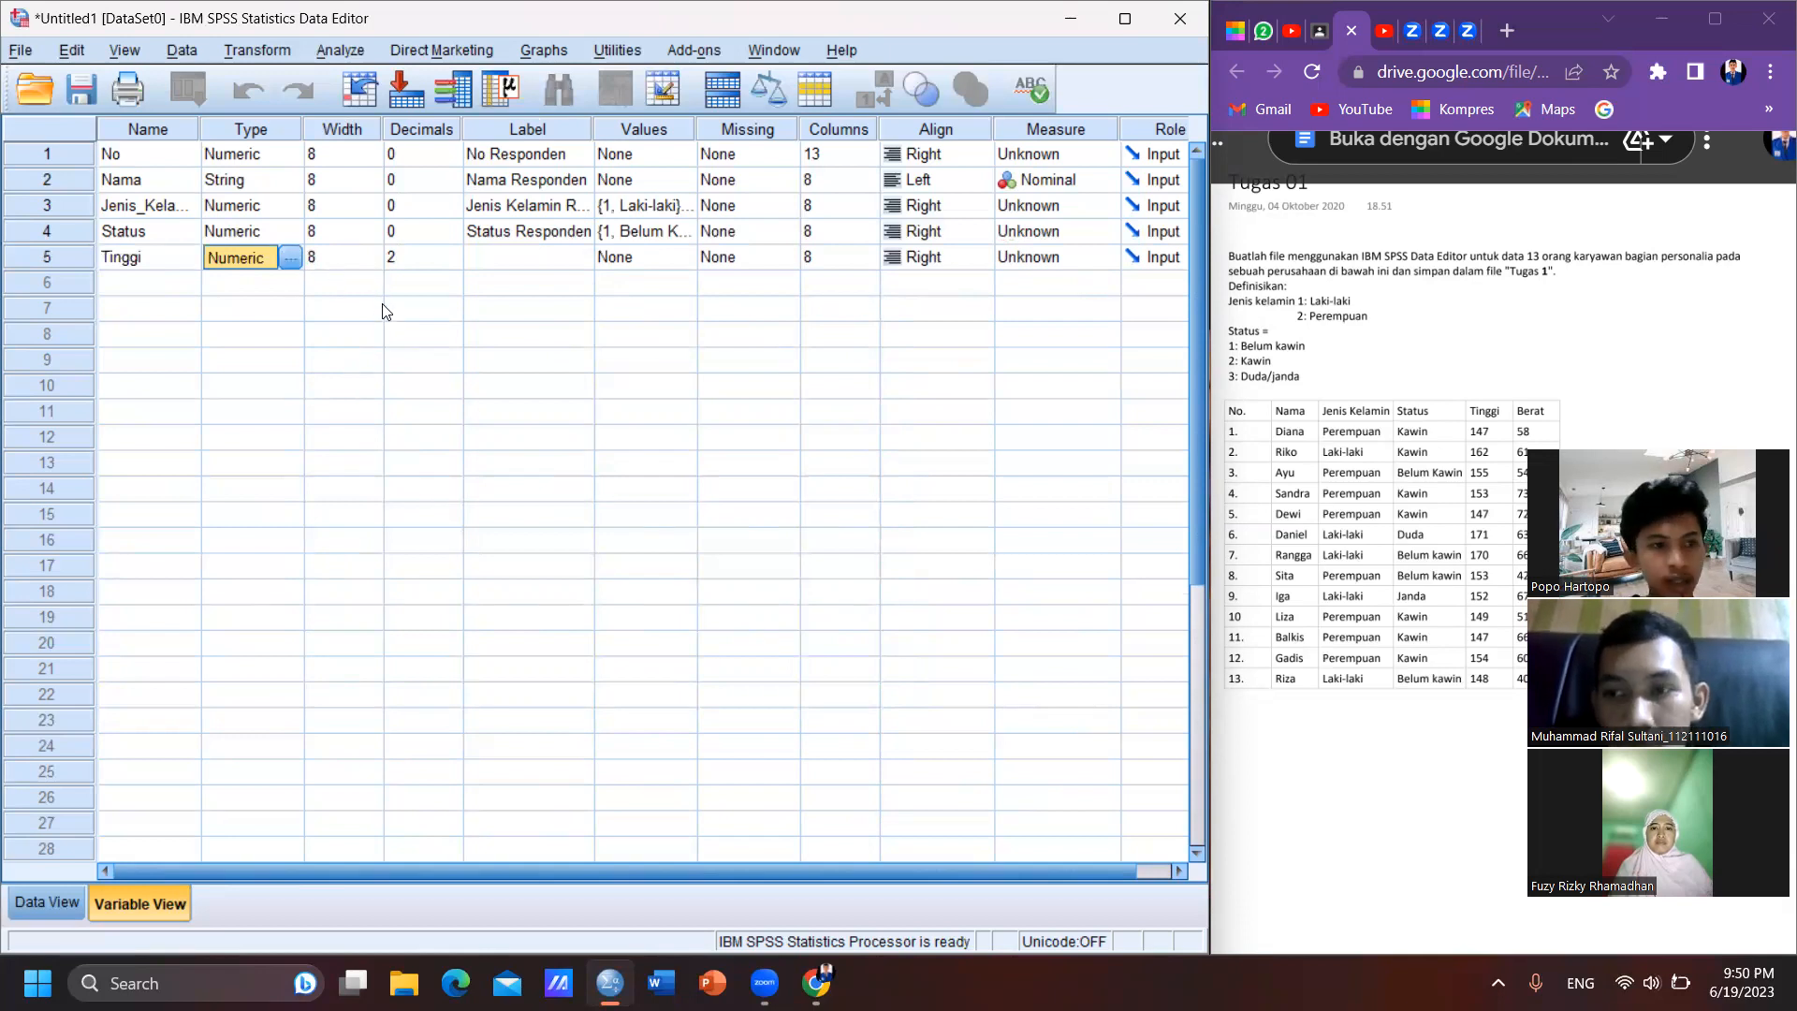
{"action": "key", "text": "Tab"}
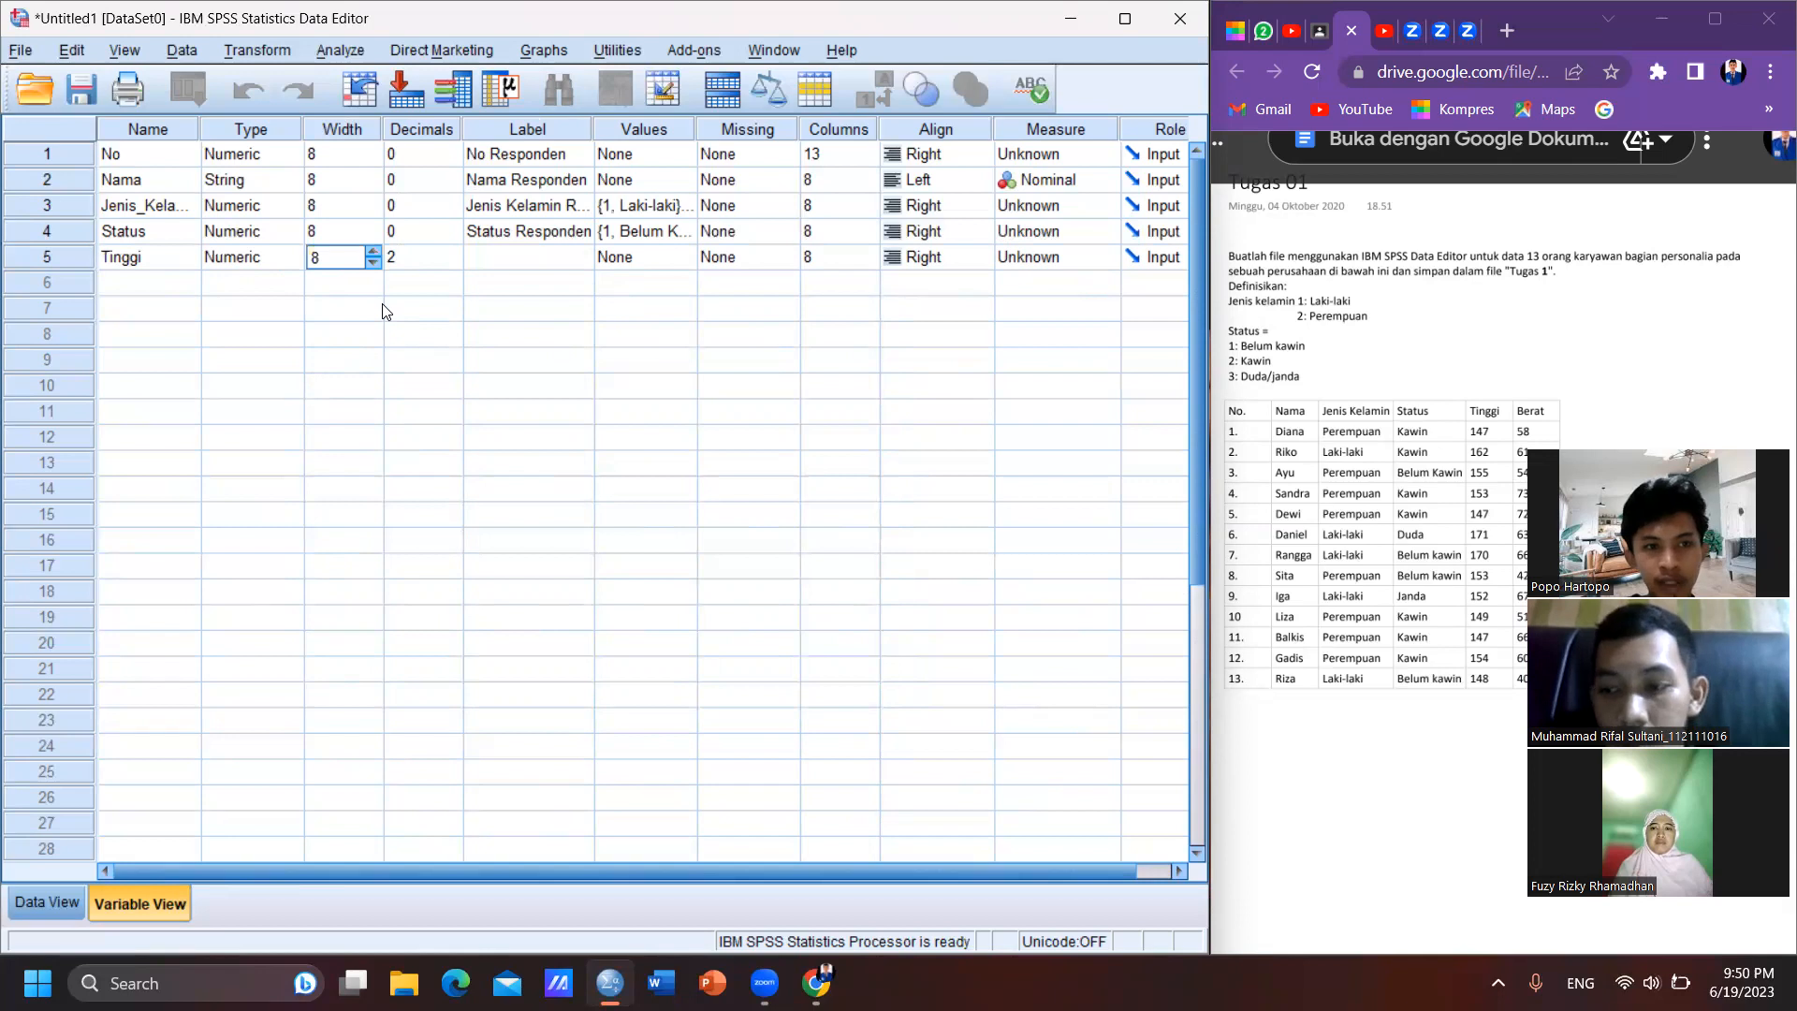
{"action": "key", "text": "Tab"}
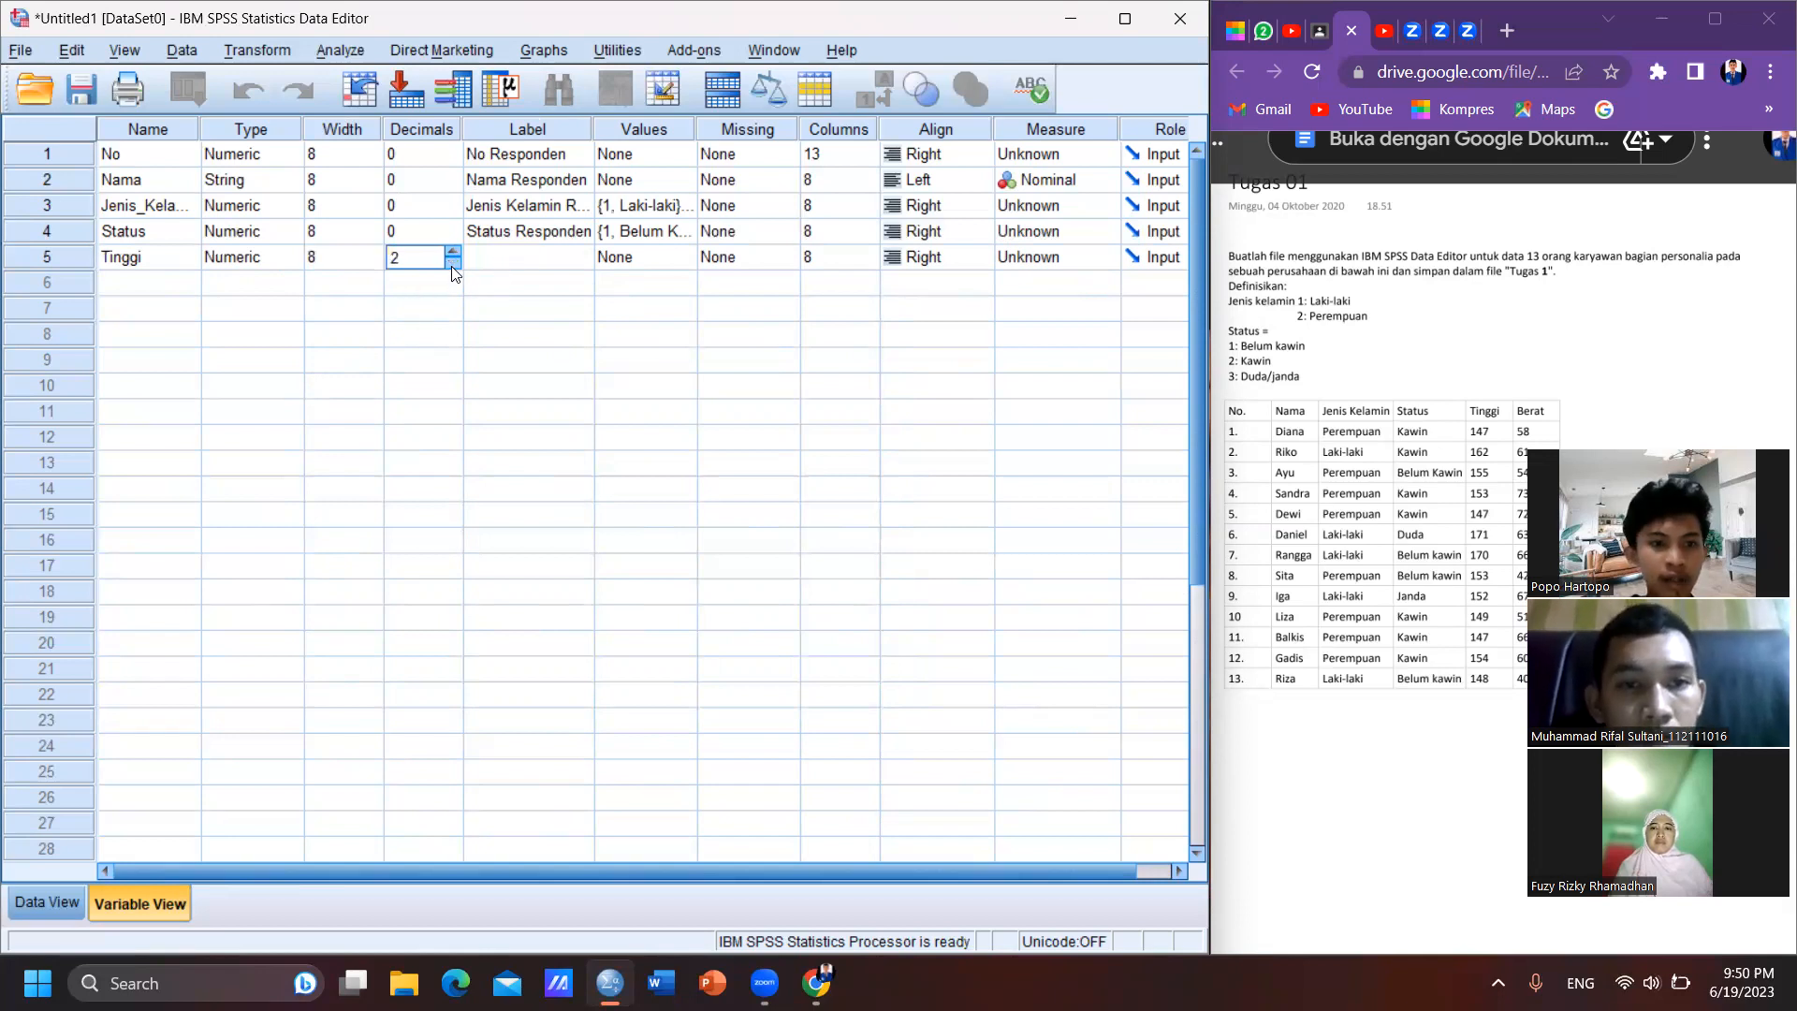
{"action": "key", "text": "Tab"}
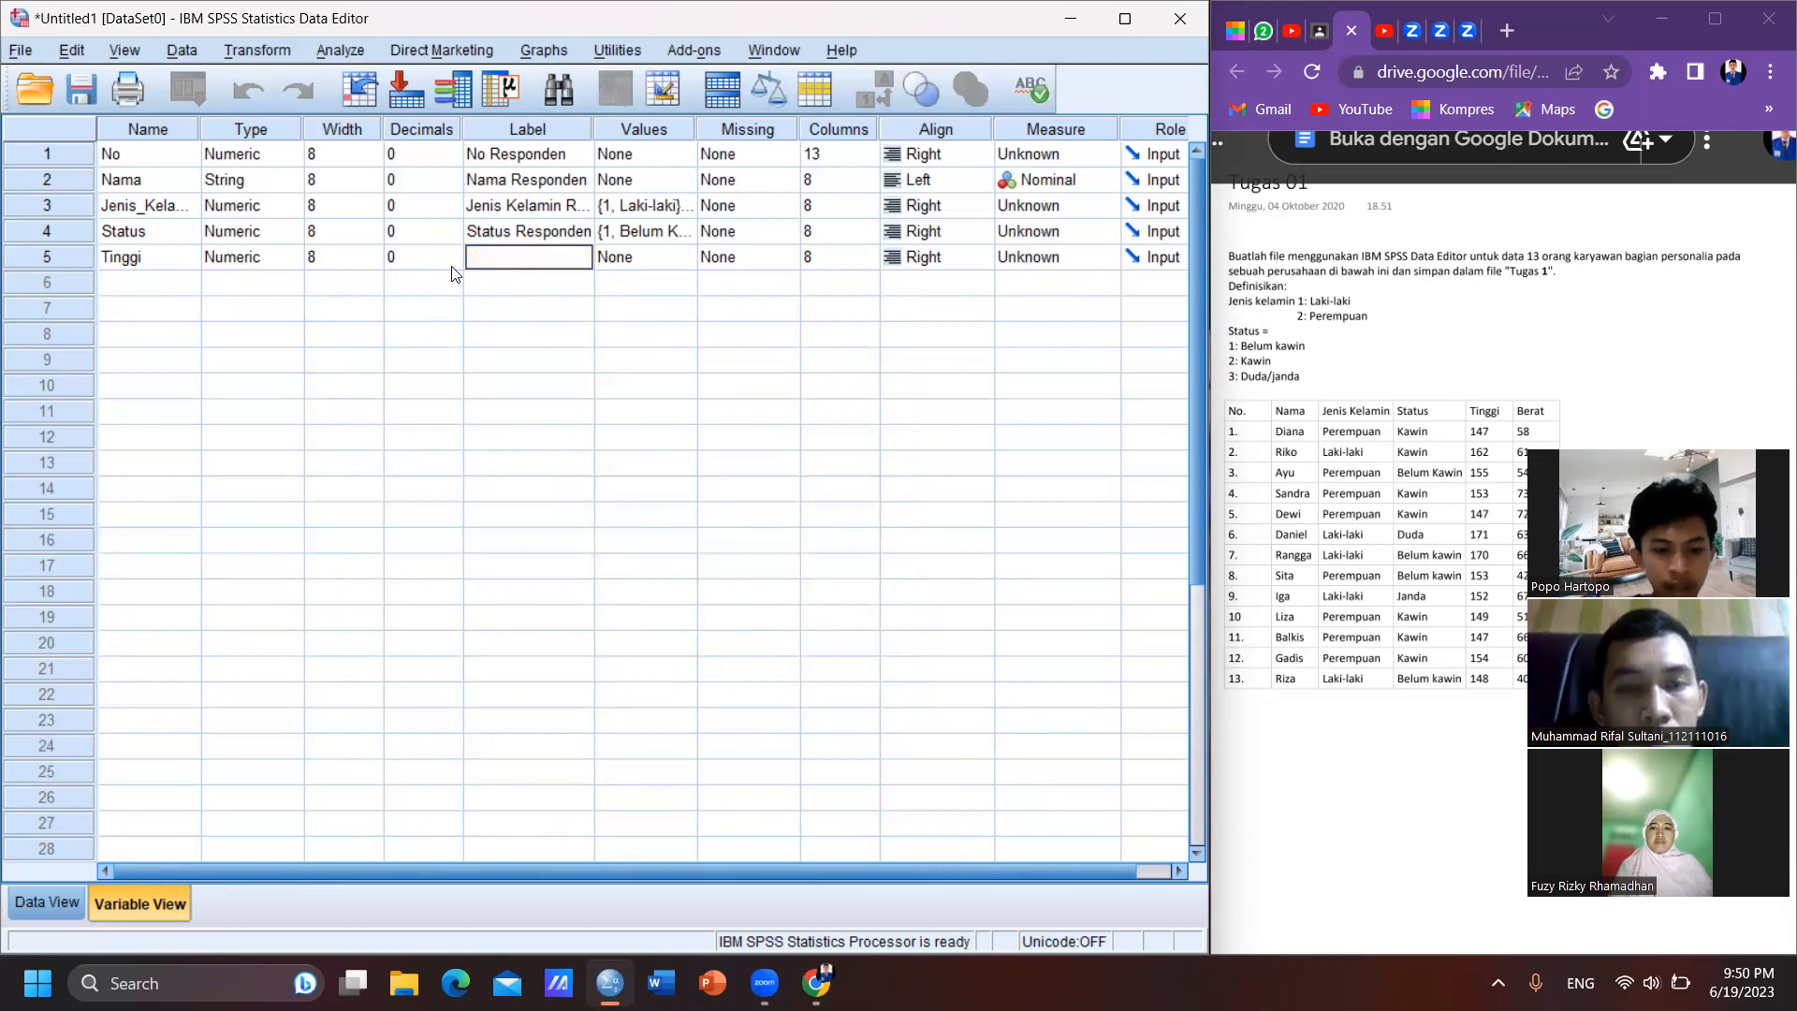
- Label the Tinggi variable as "Tinggi Responden"
{"action": "type", "text": "Tingg"}
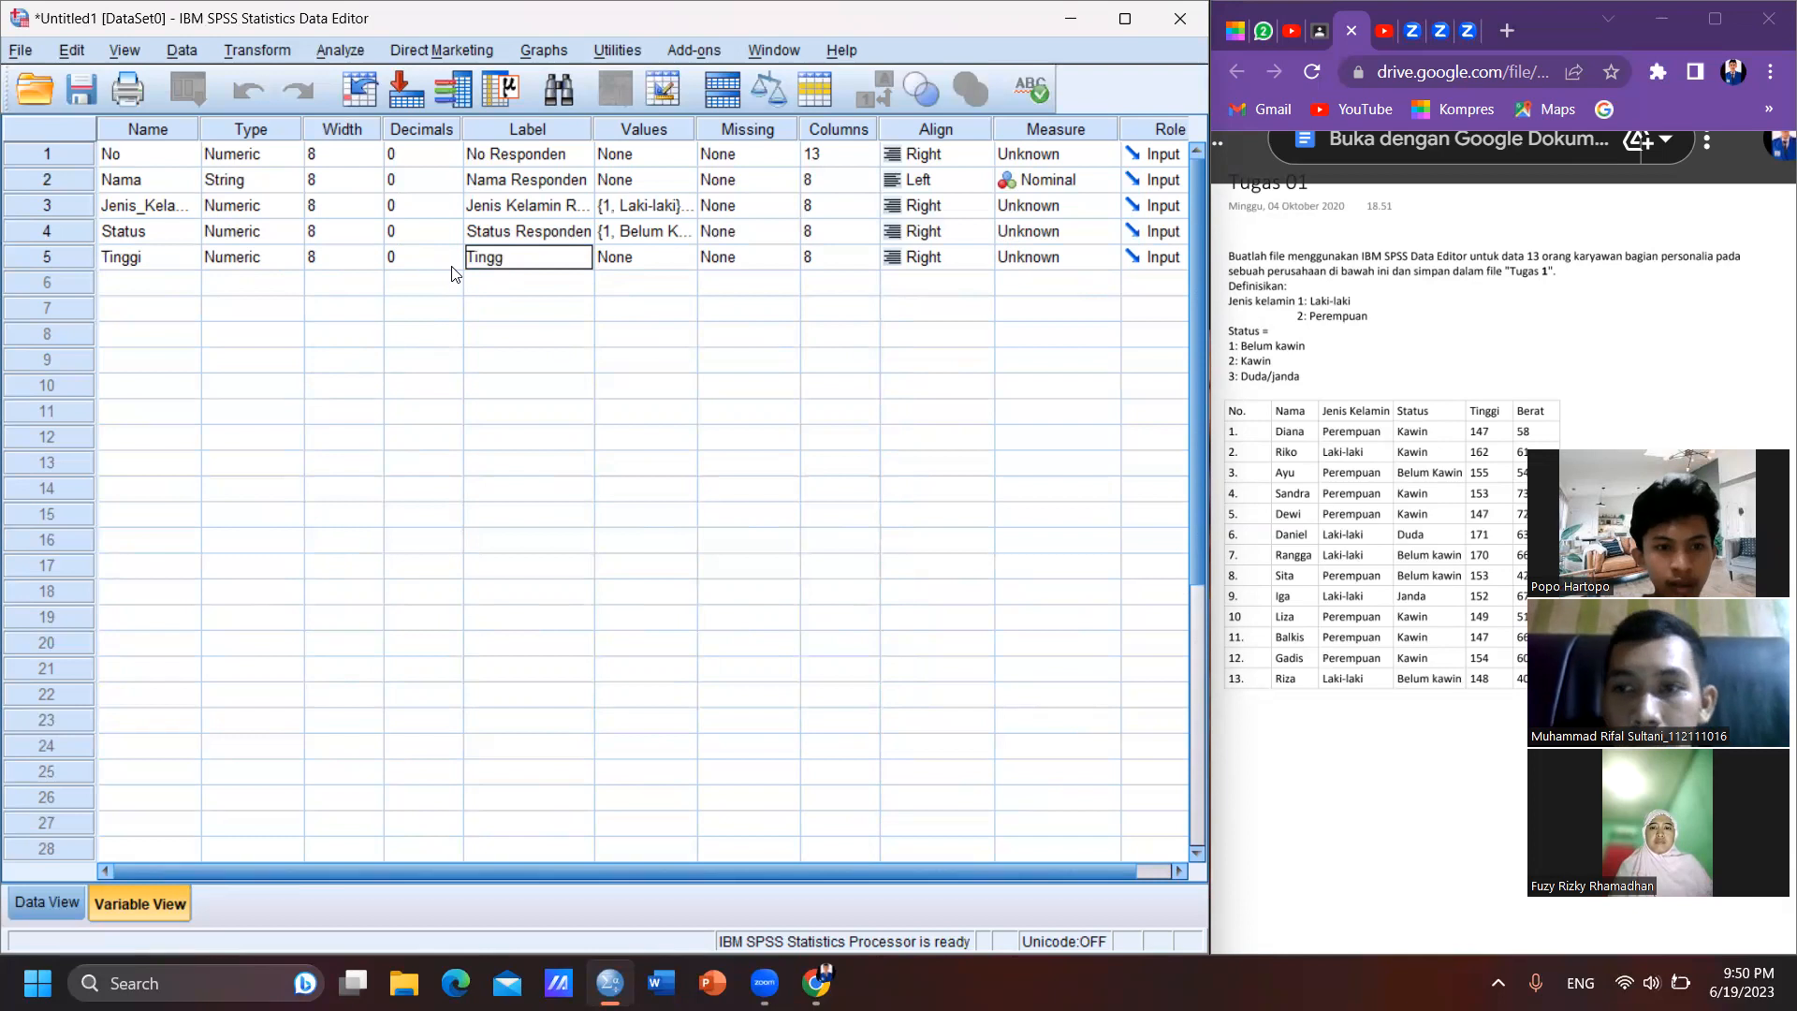
{"action": "type", "text": "i Re"}
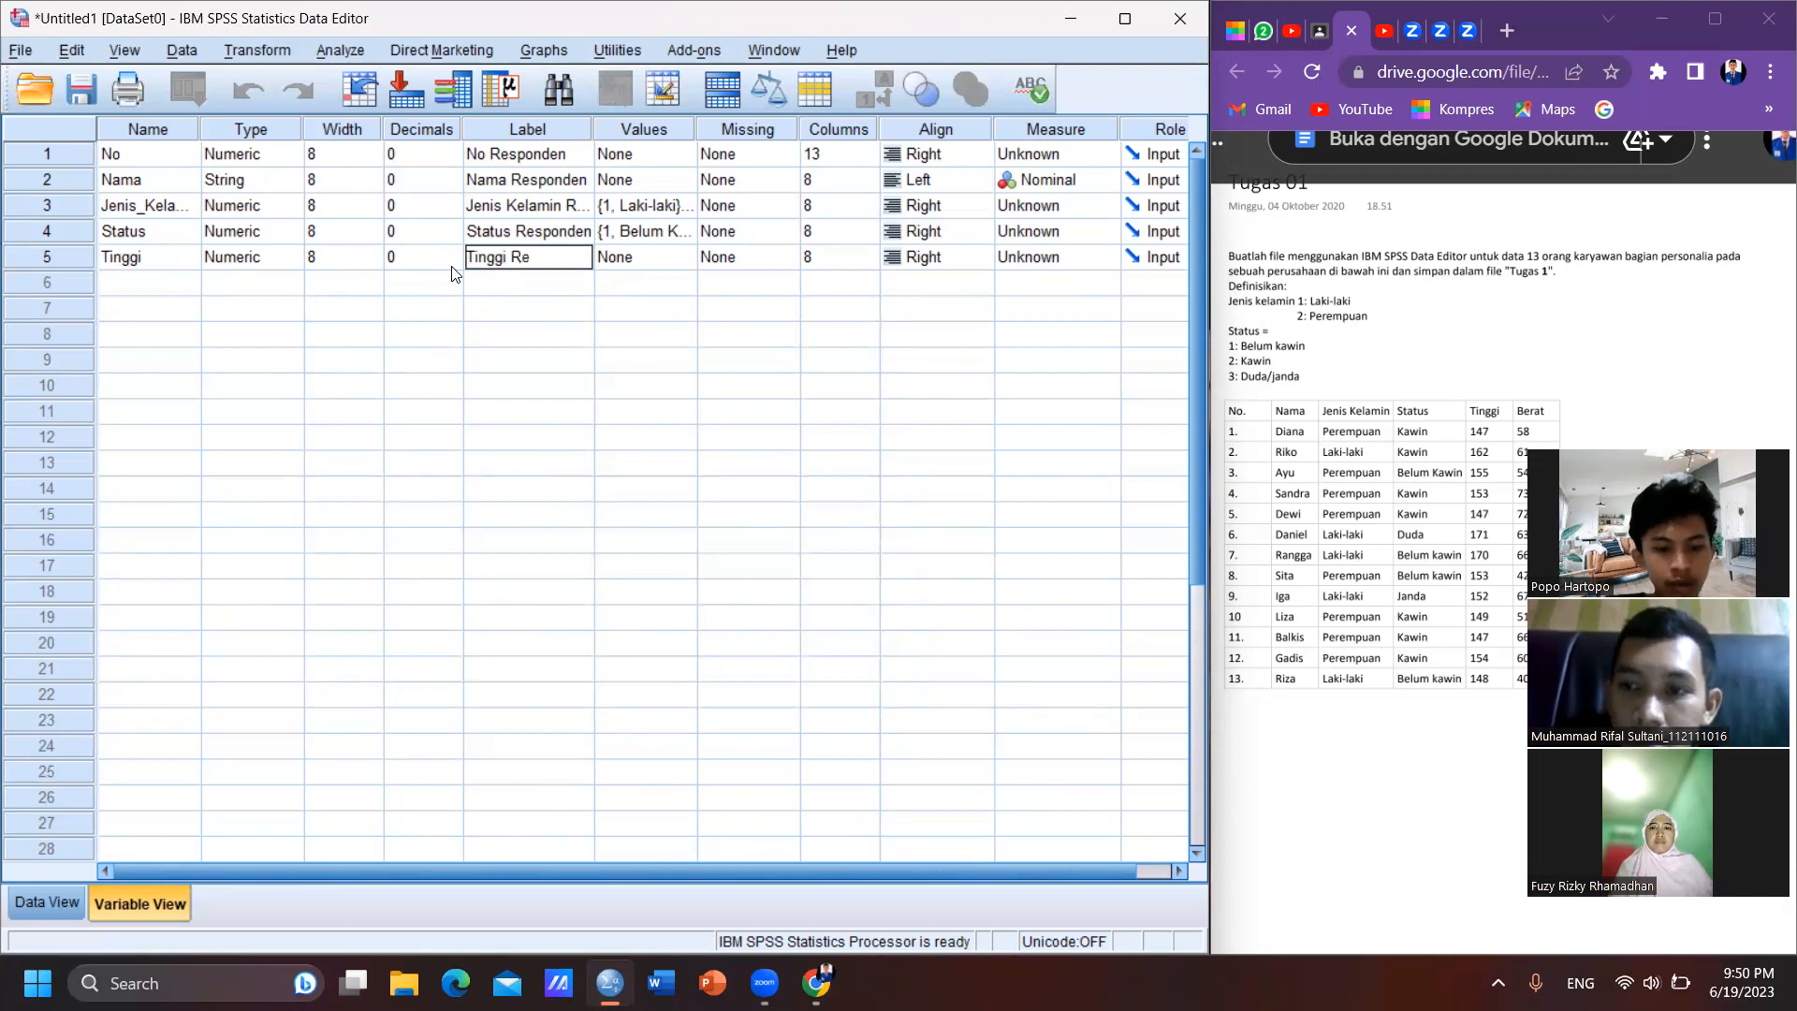
{"action": "type", "text": "sponden"}
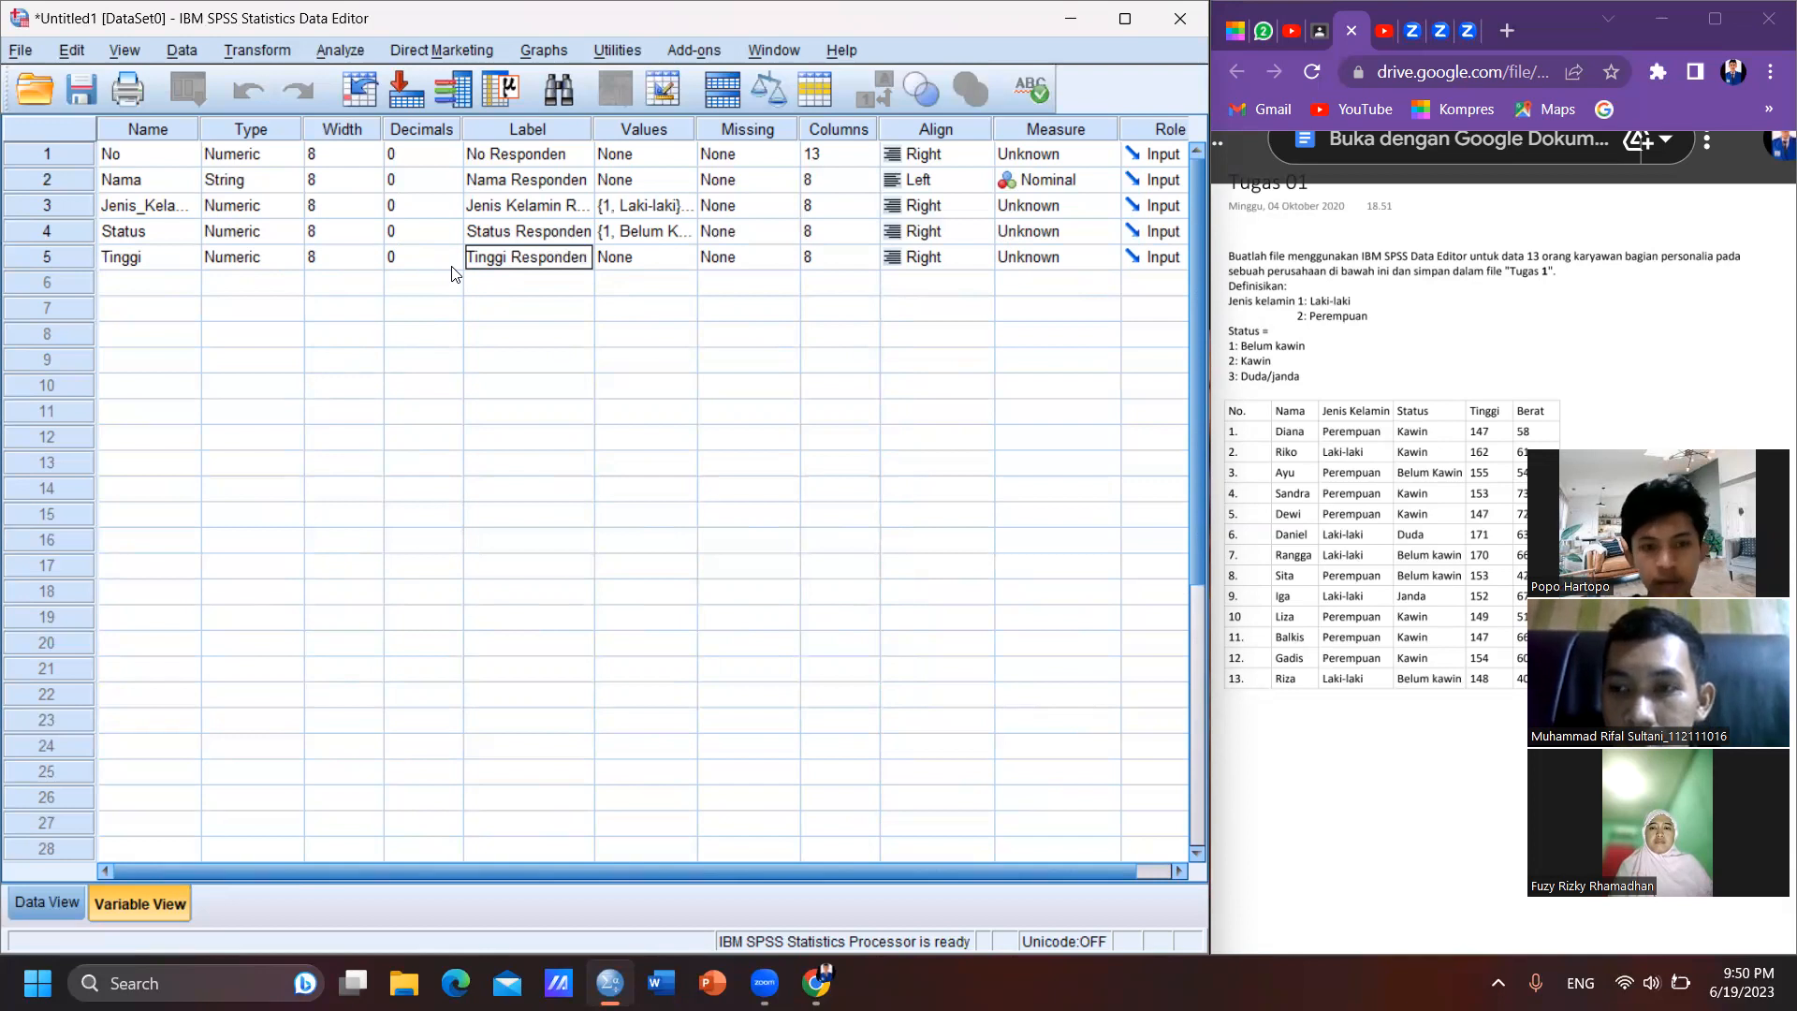
{"action": "key", "text": "Tab"}
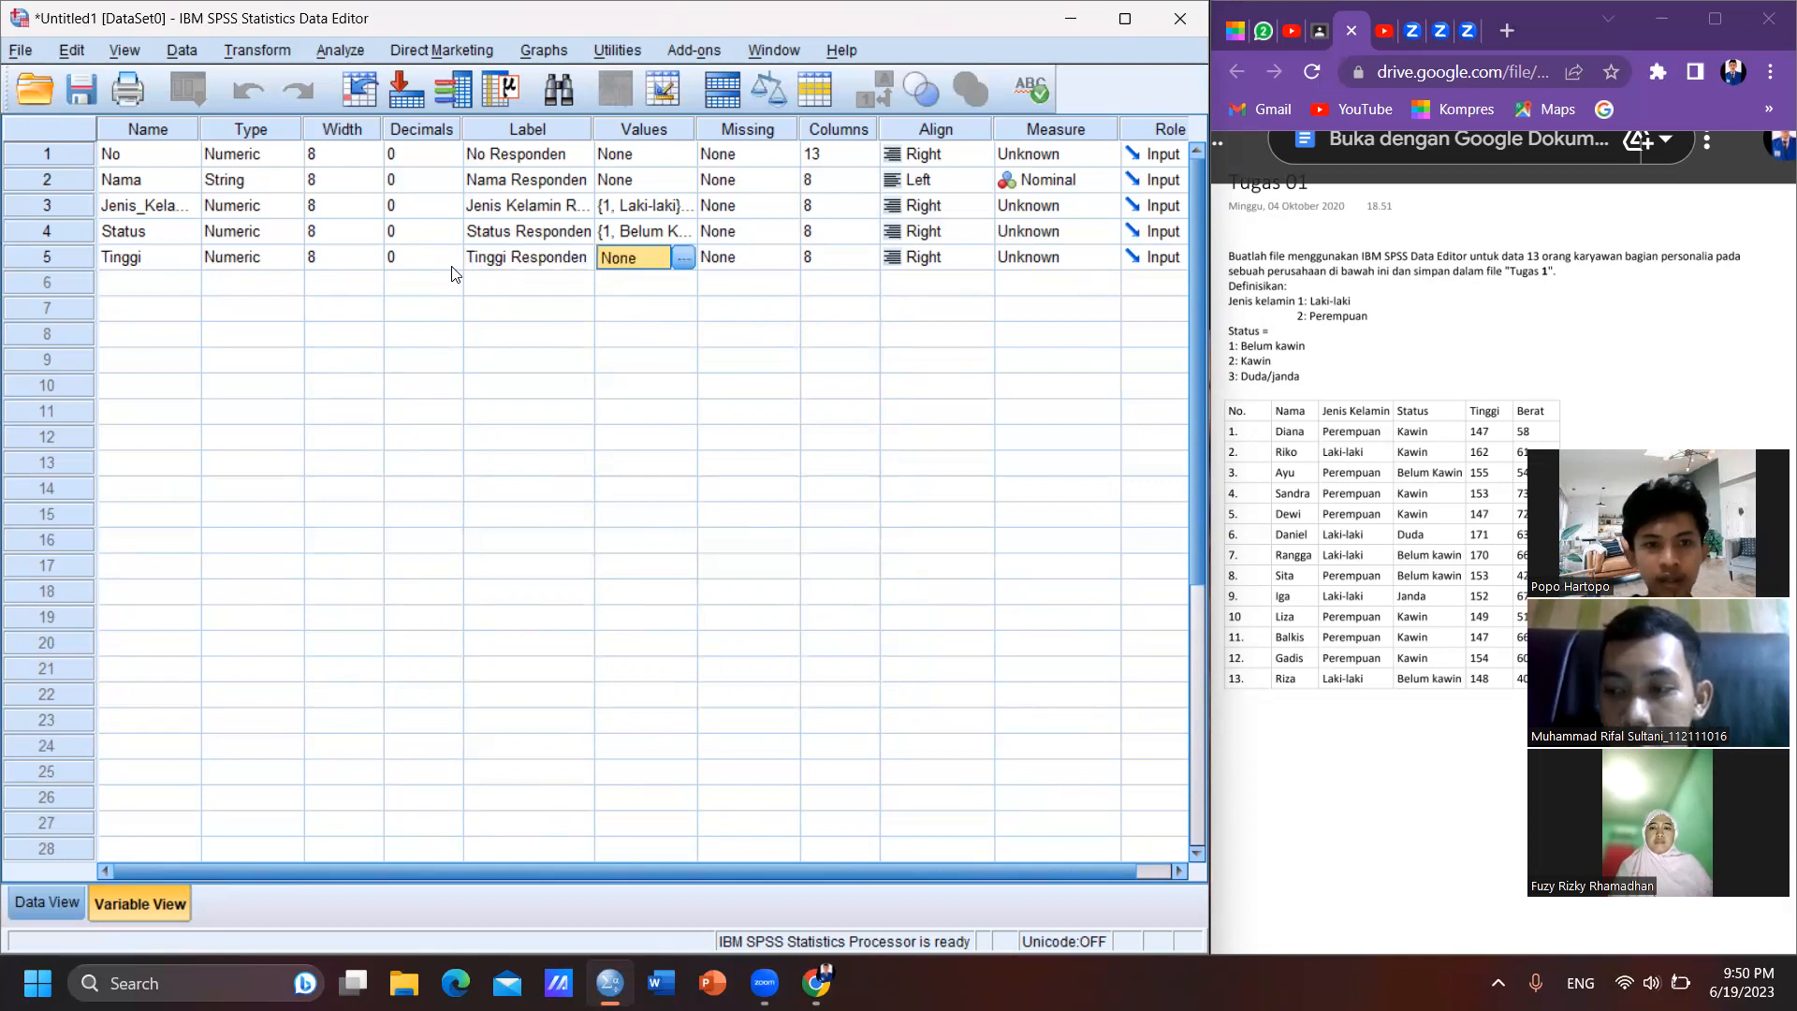
{"action": "key", "text": "Tab"}
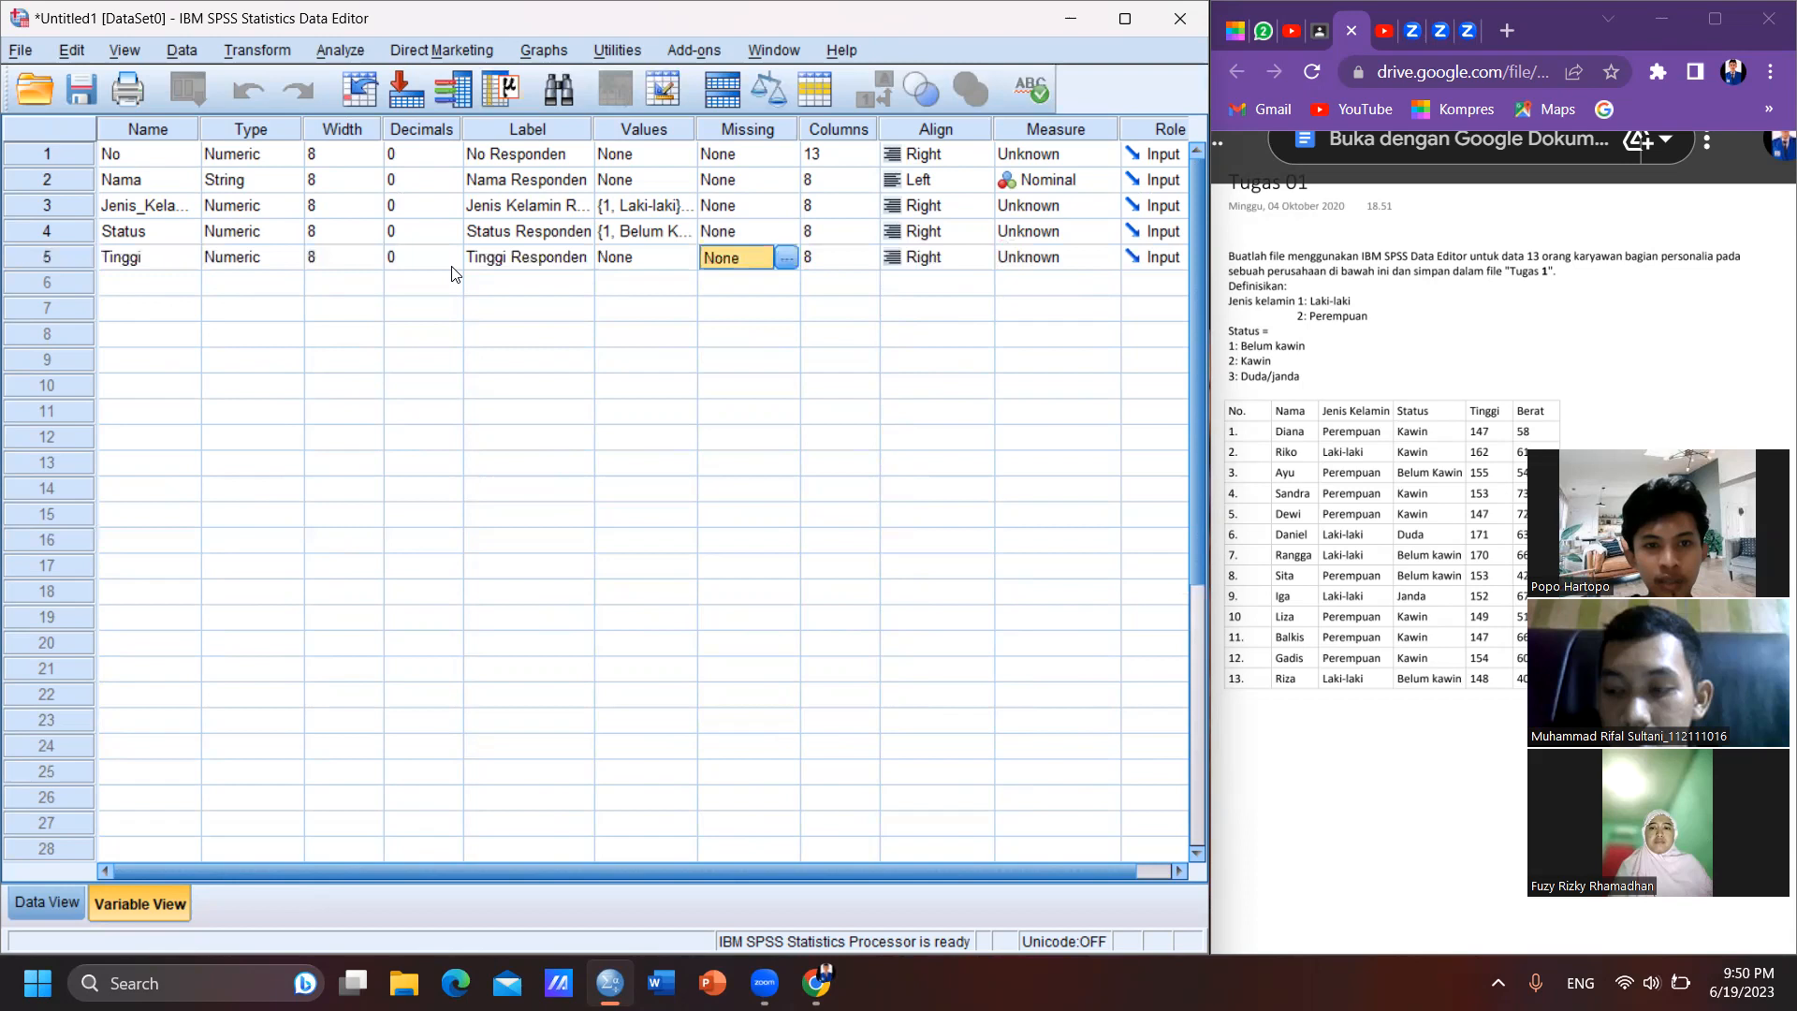
{"action": "key", "text": "Tab"}
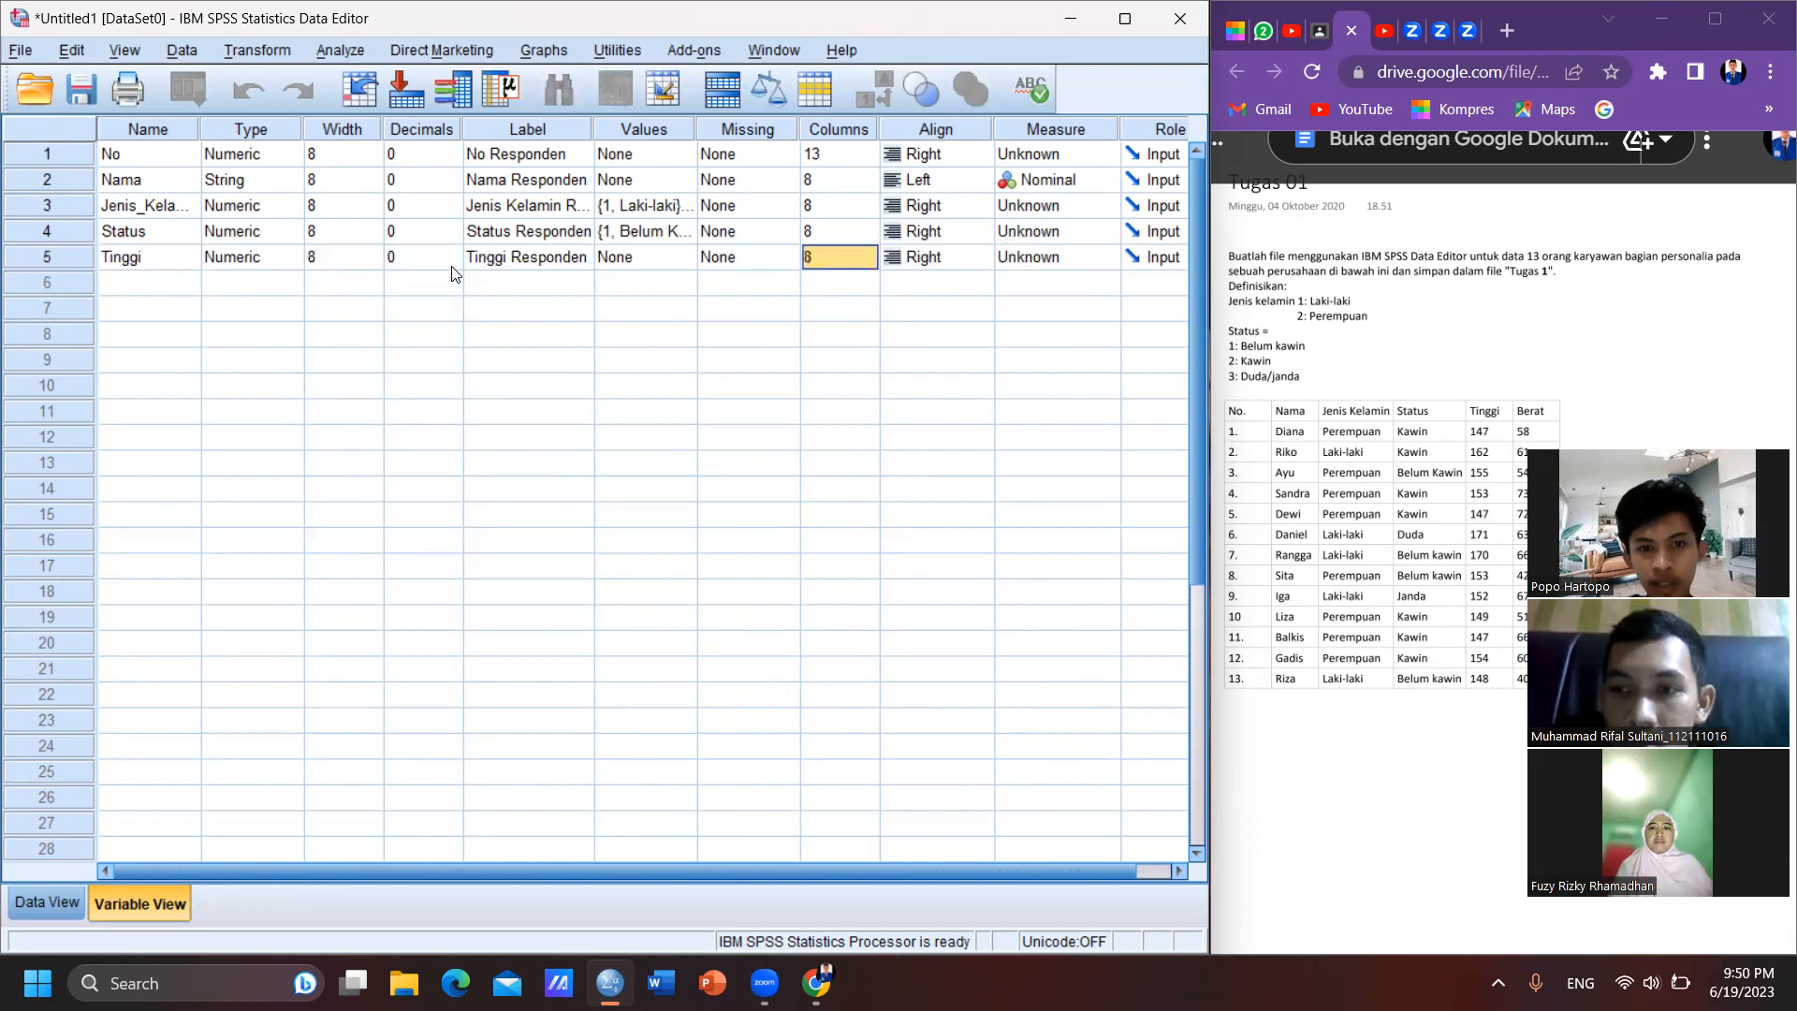
- Add a sixth variable named Berat and set its decimals to 0
{"action": "left_click", "coordinate": [129, 281]}
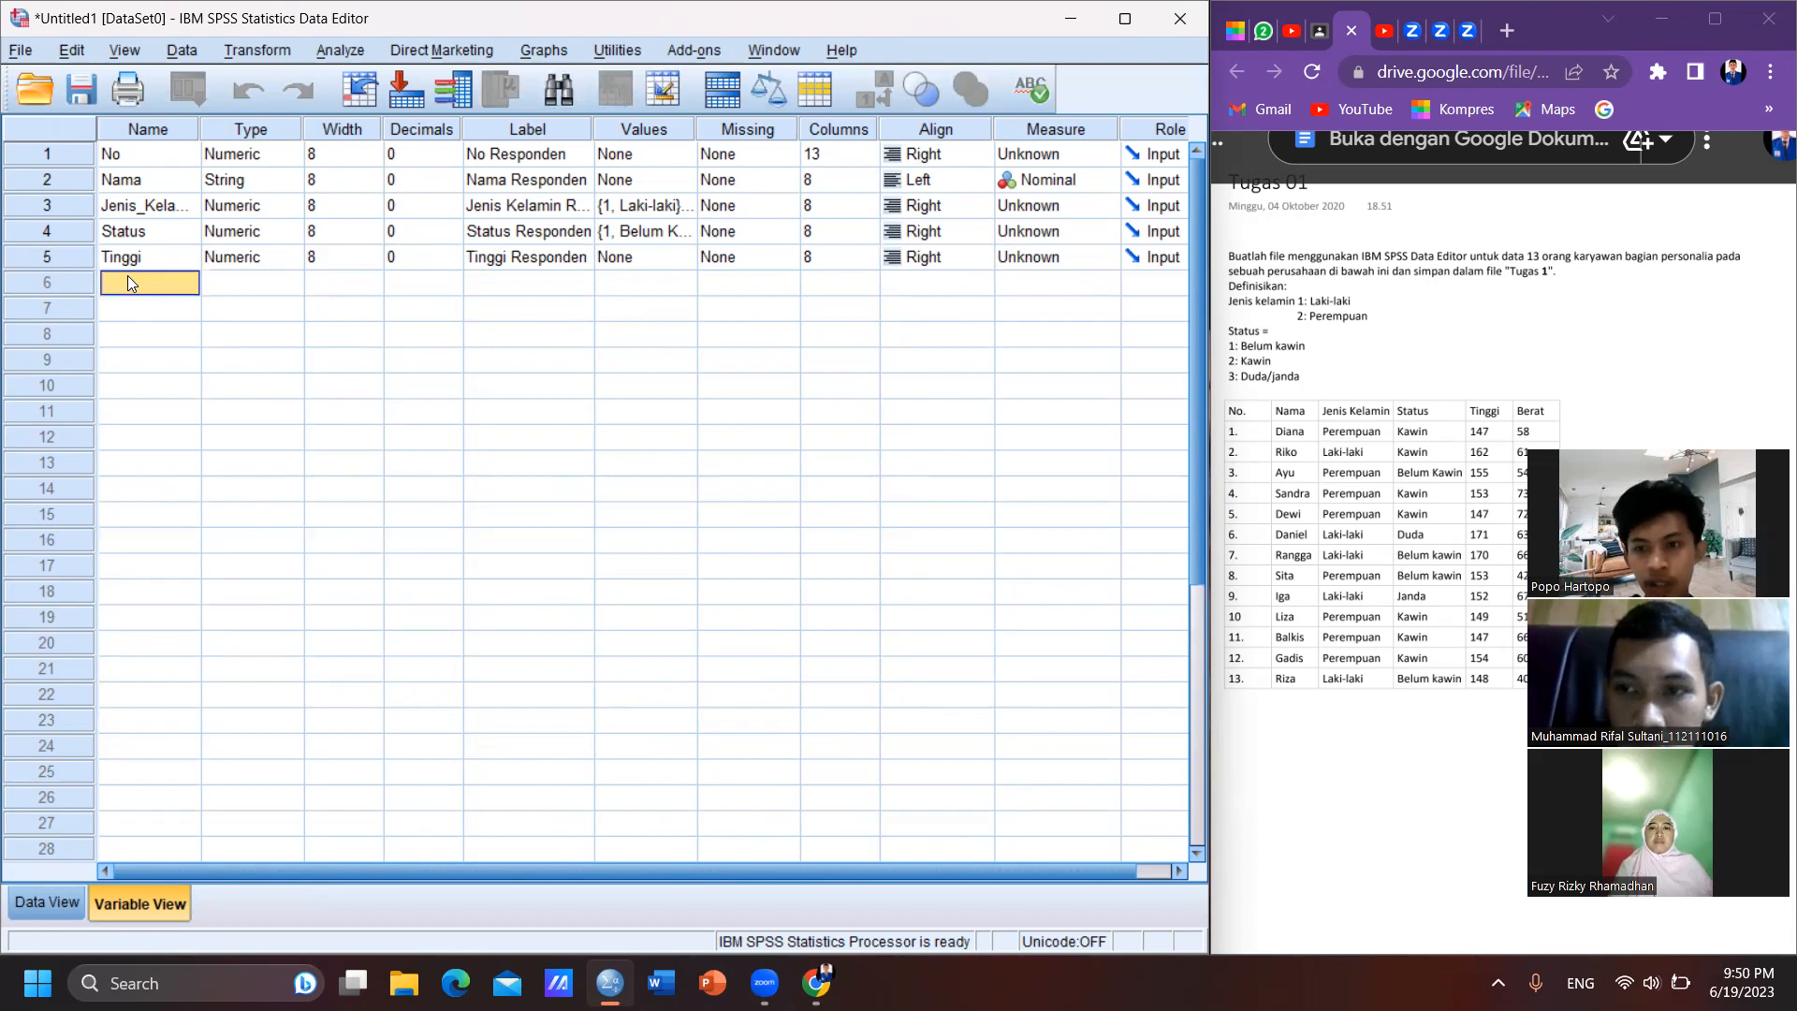
{"action": "type", "text": "Berat"}
{"action": "key", "text": "Tab"}
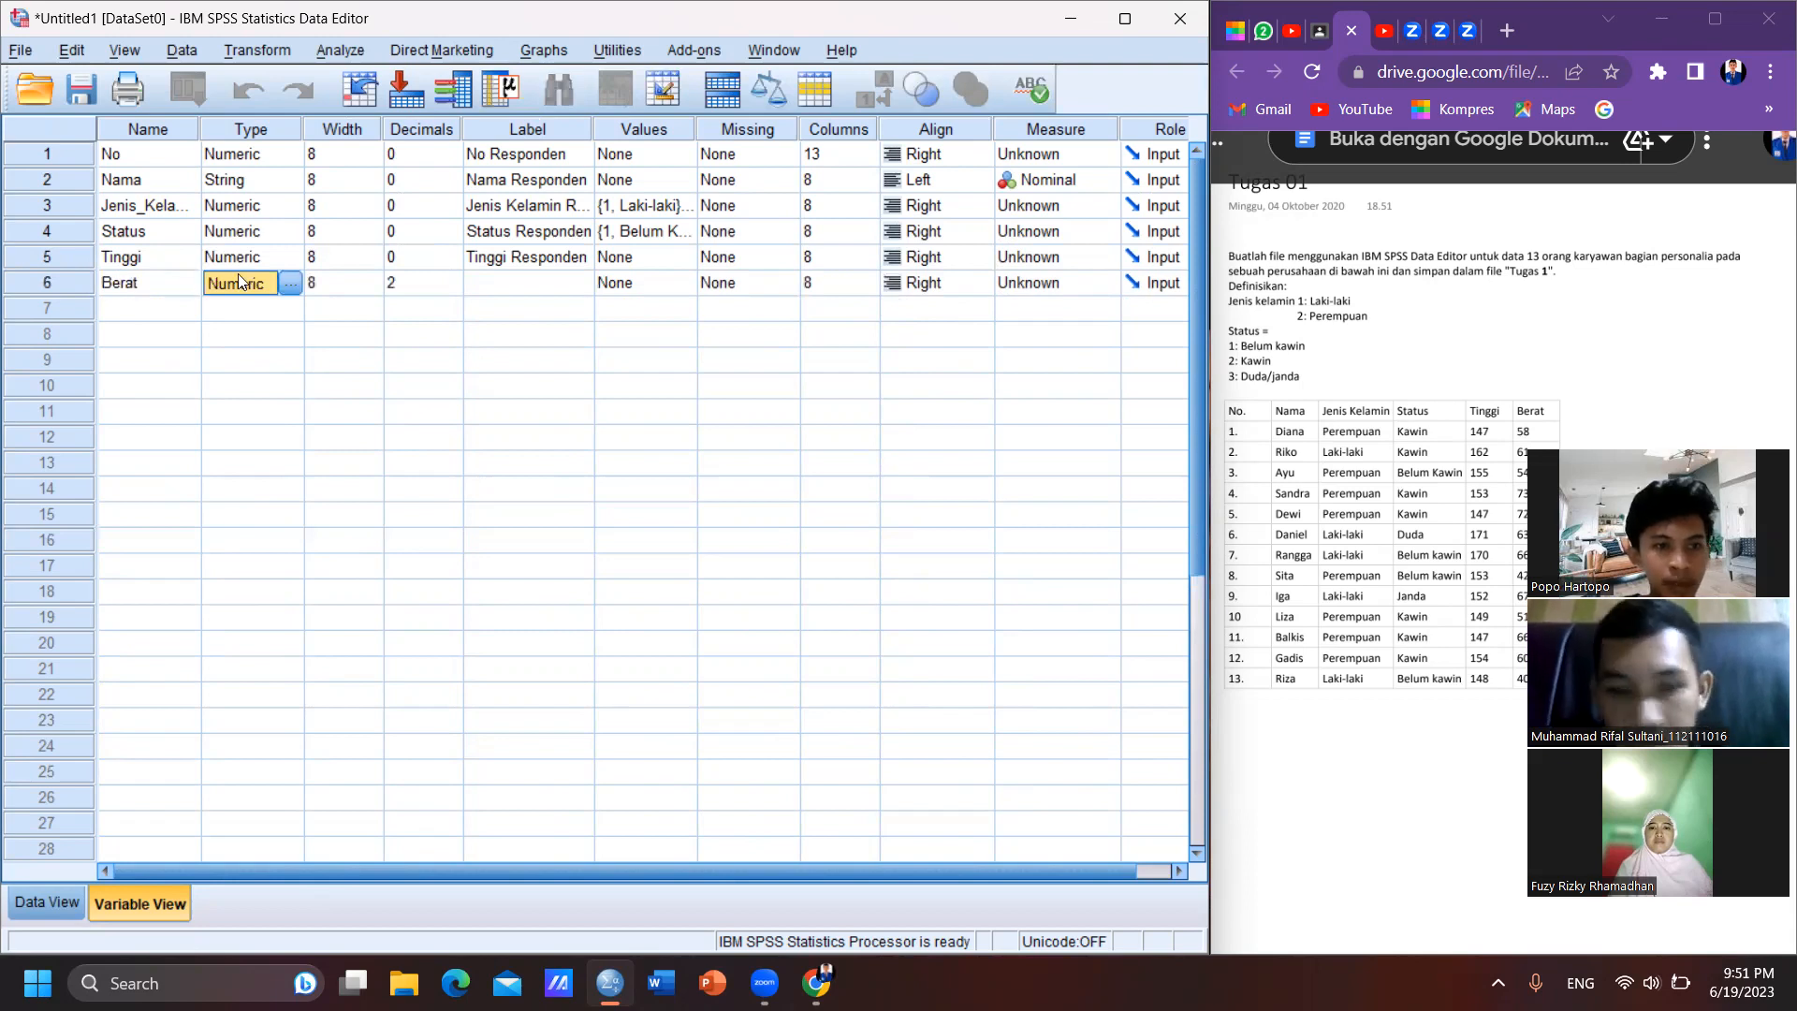
{"action": "key", "text": "Tab"}
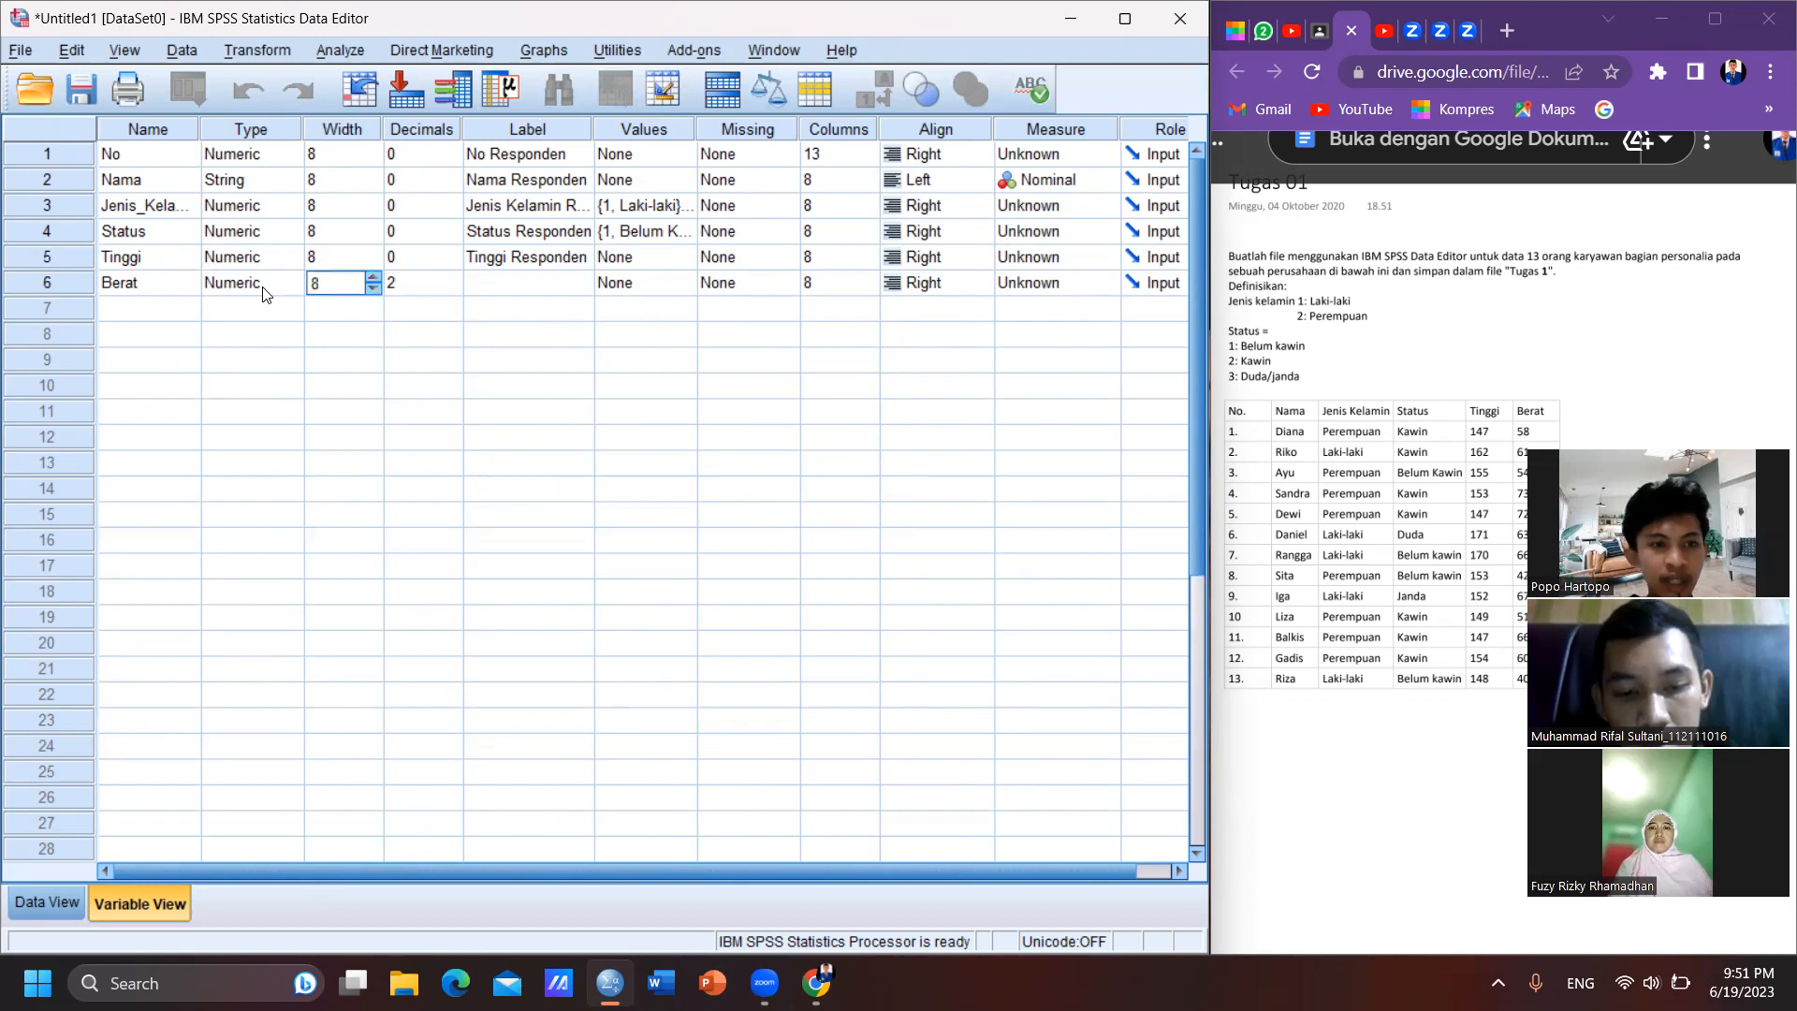
{"action": "key", "text": "Tab"}
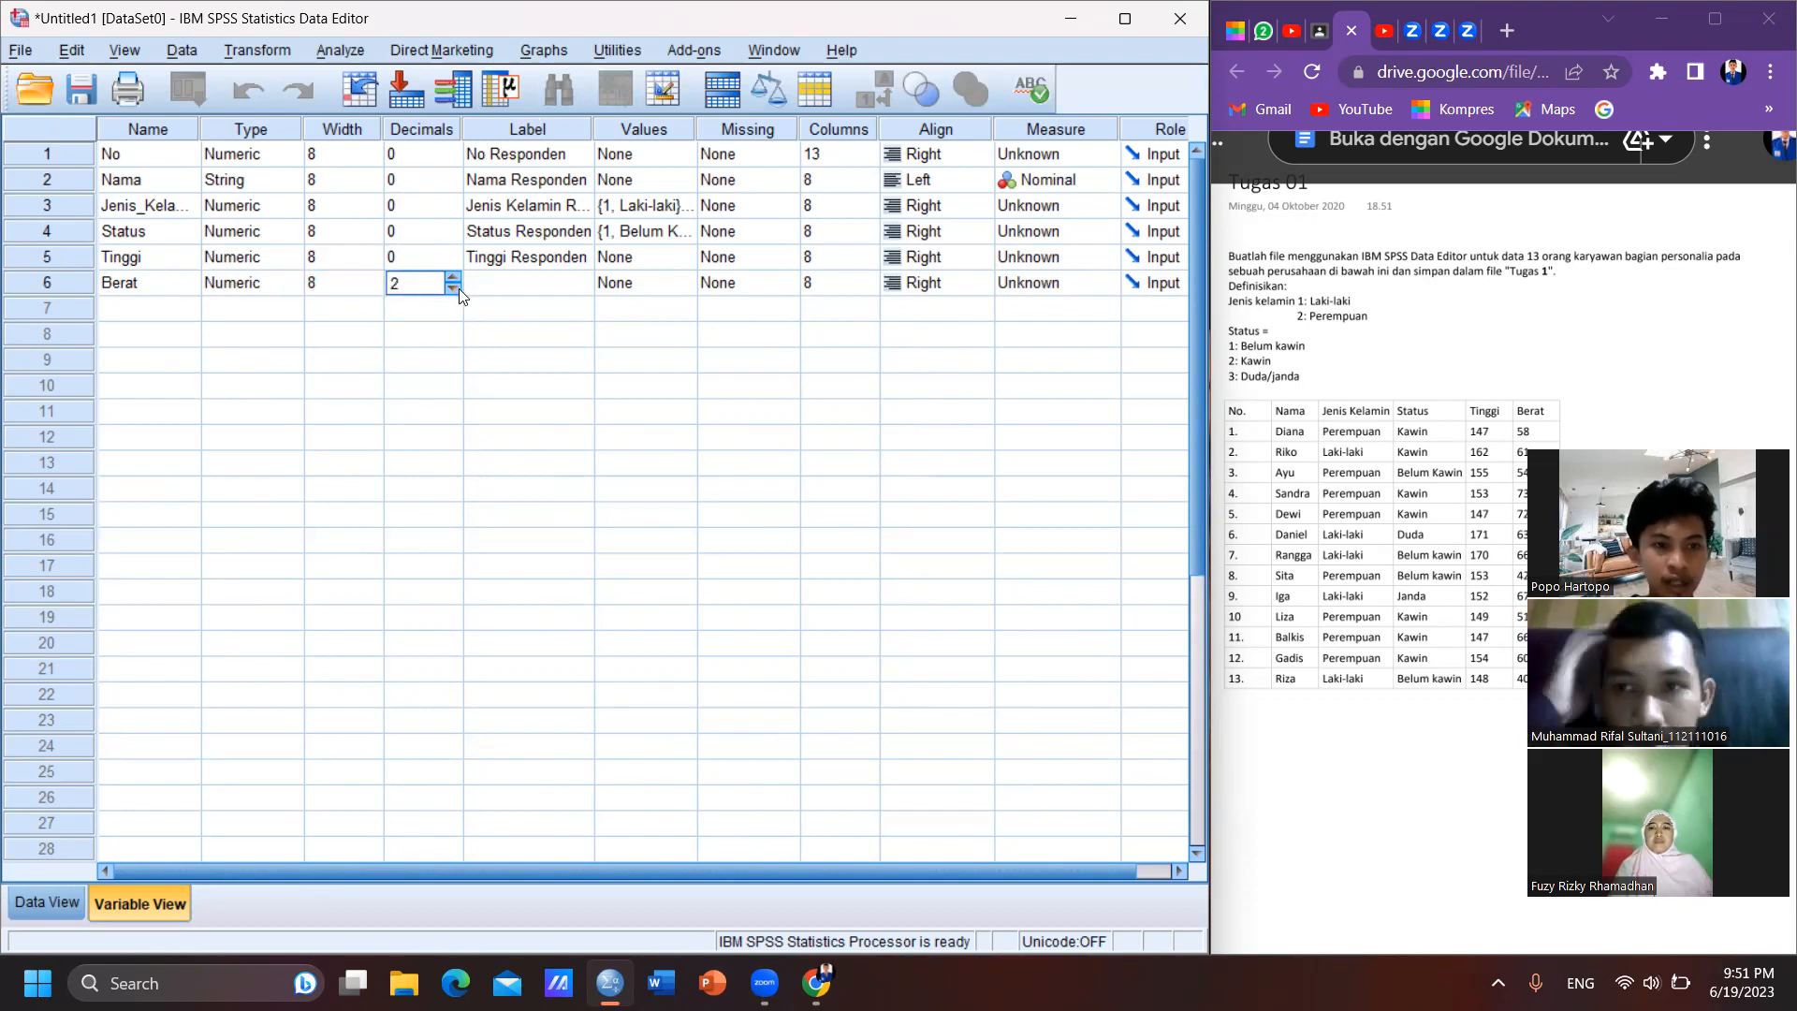
{"action": "key", "text": "Tab"}
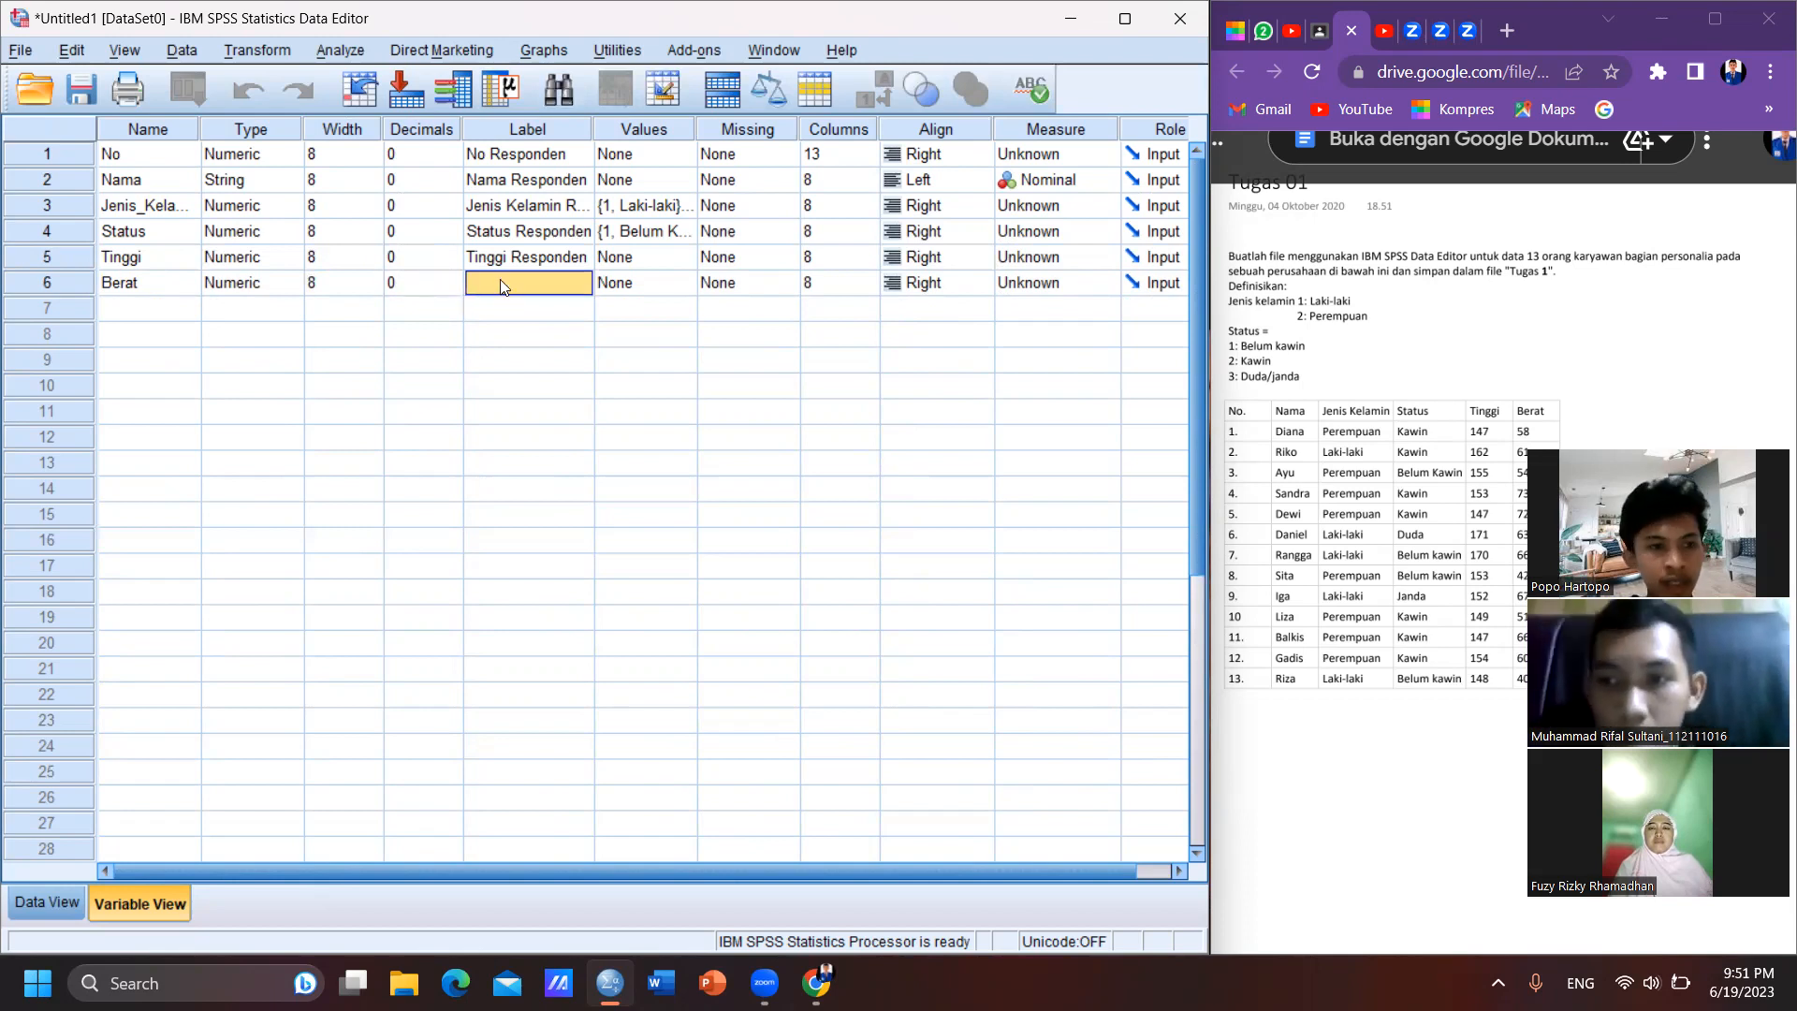
- Label the Berat variable as "Berat Responden"
{"action": "type", "text": "BE"}
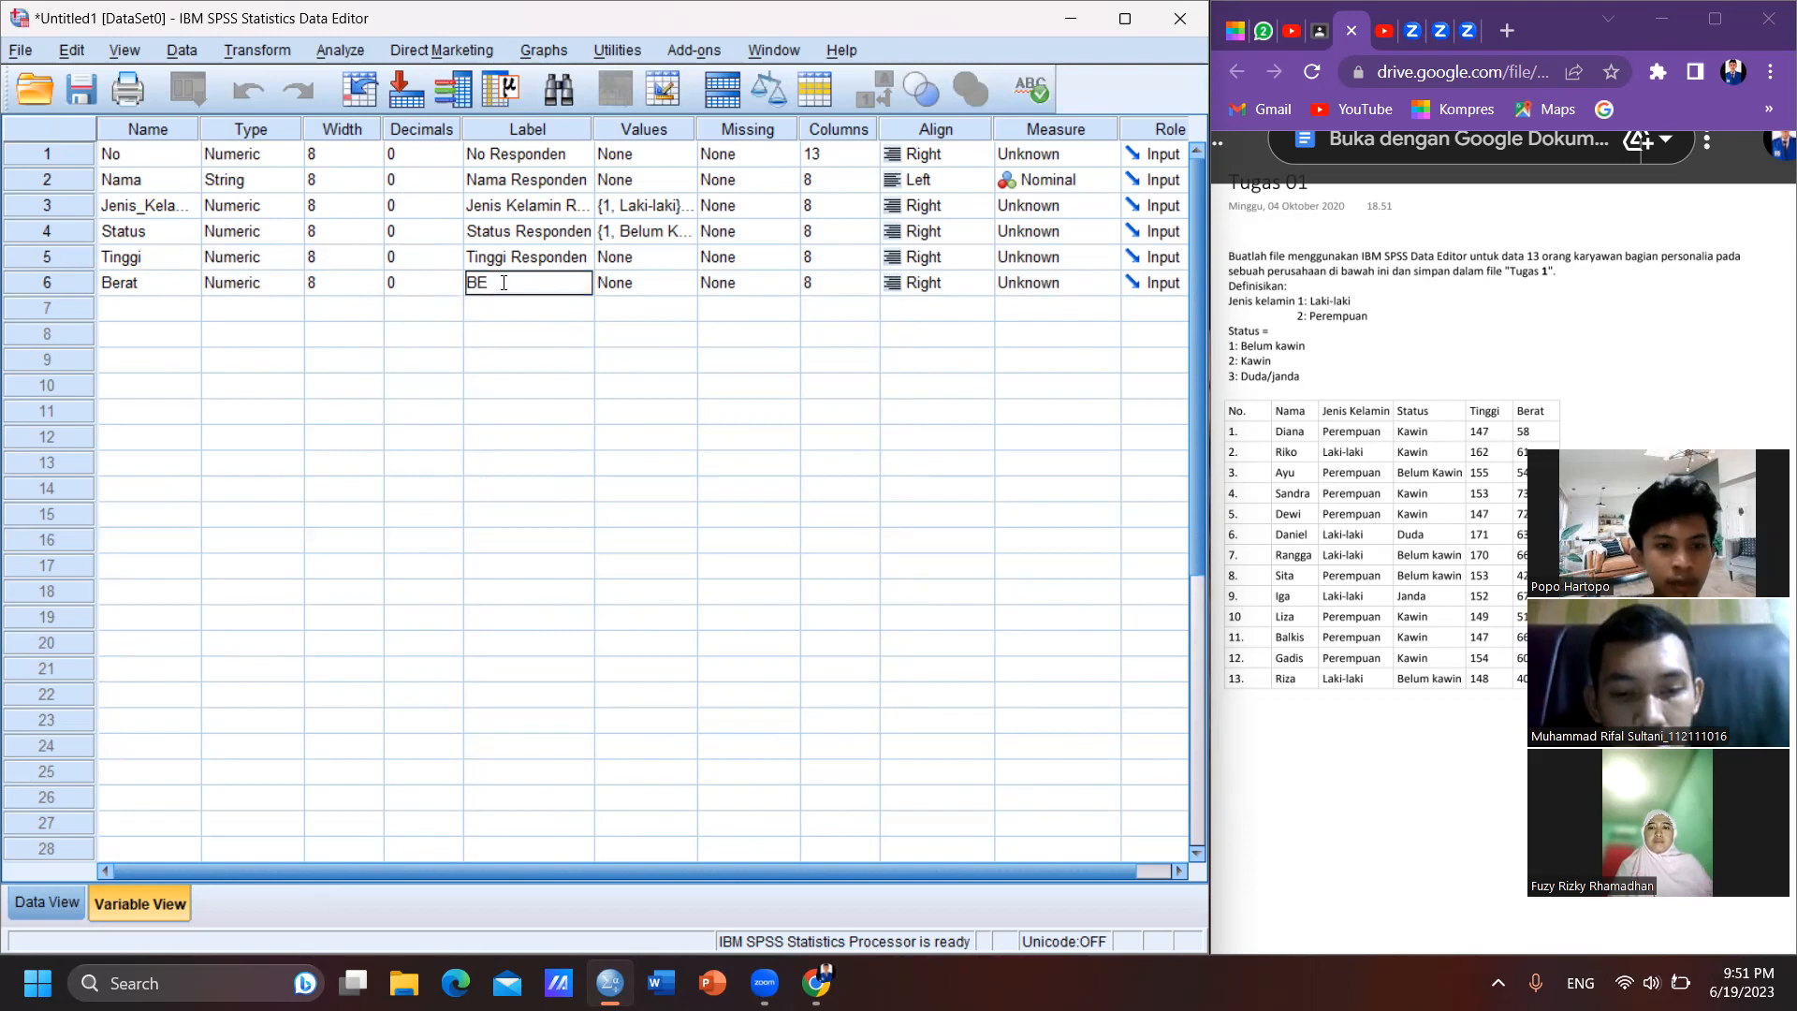
{"action": "key", "text": "BackSpace"}
{"action": "type", "text": "erat Respon"}
{"action": "type", "text": "den"}
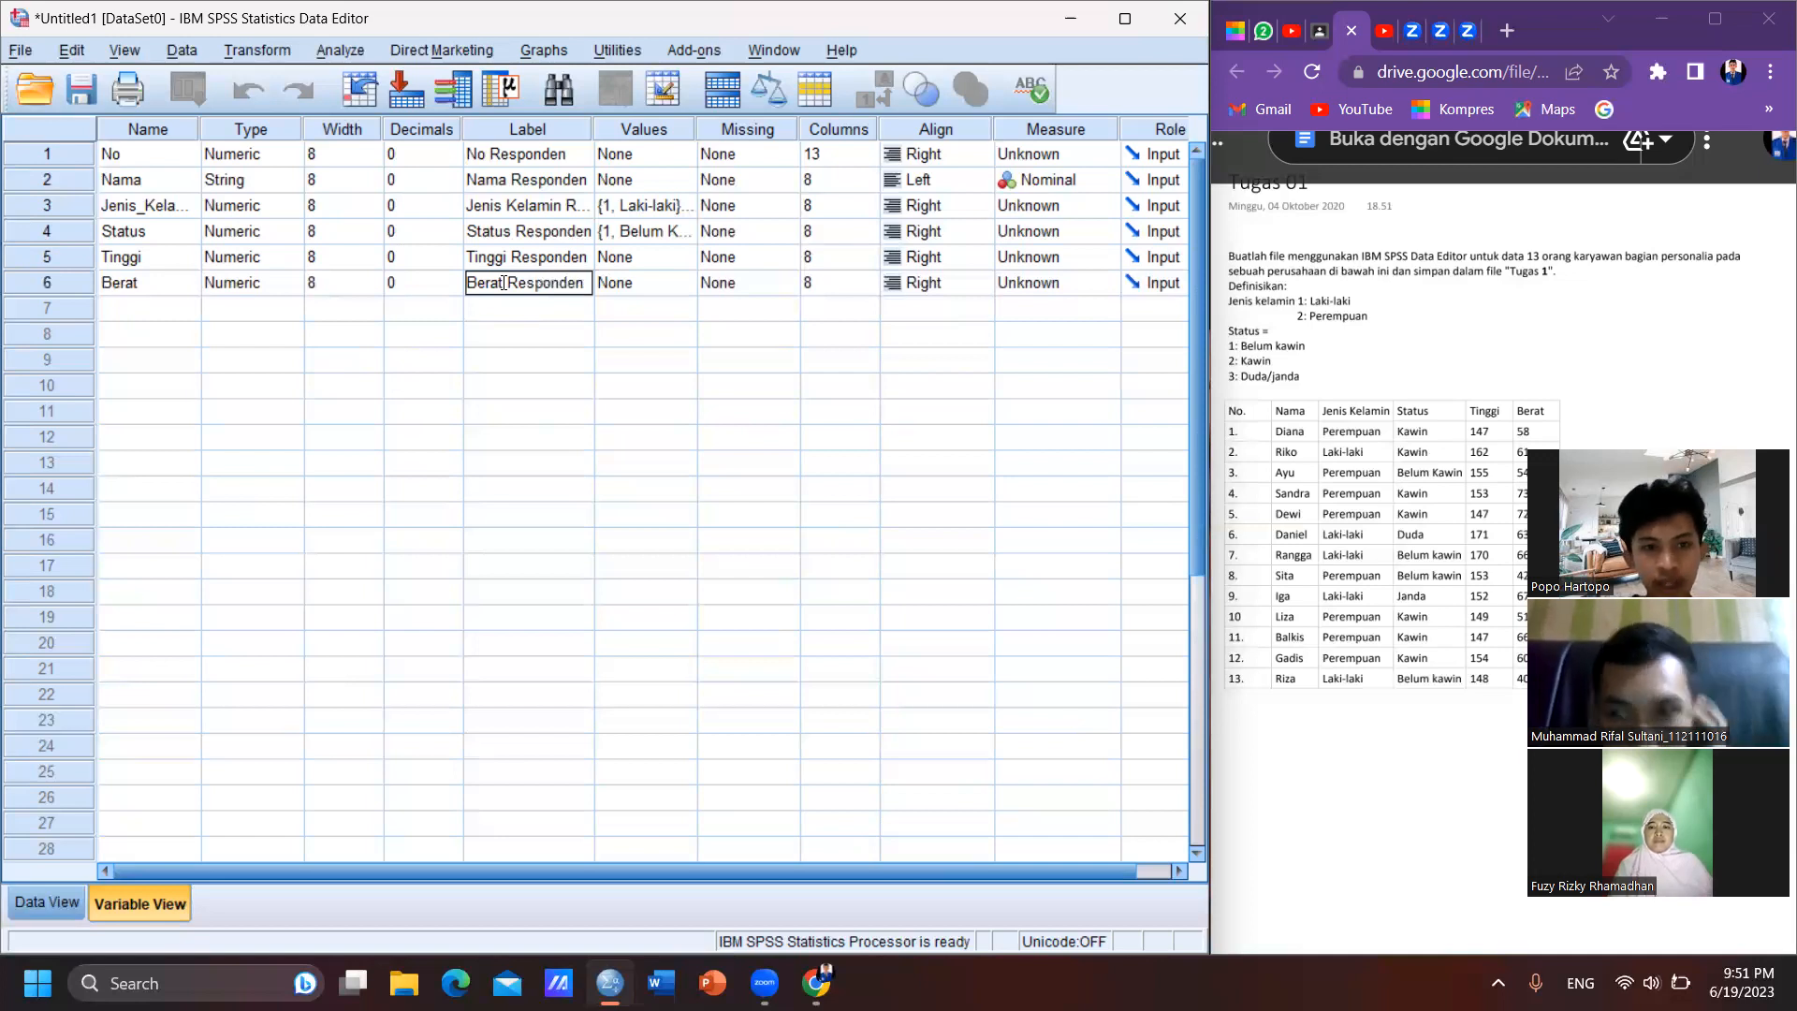
{"action": "key", "text": "Tab"}
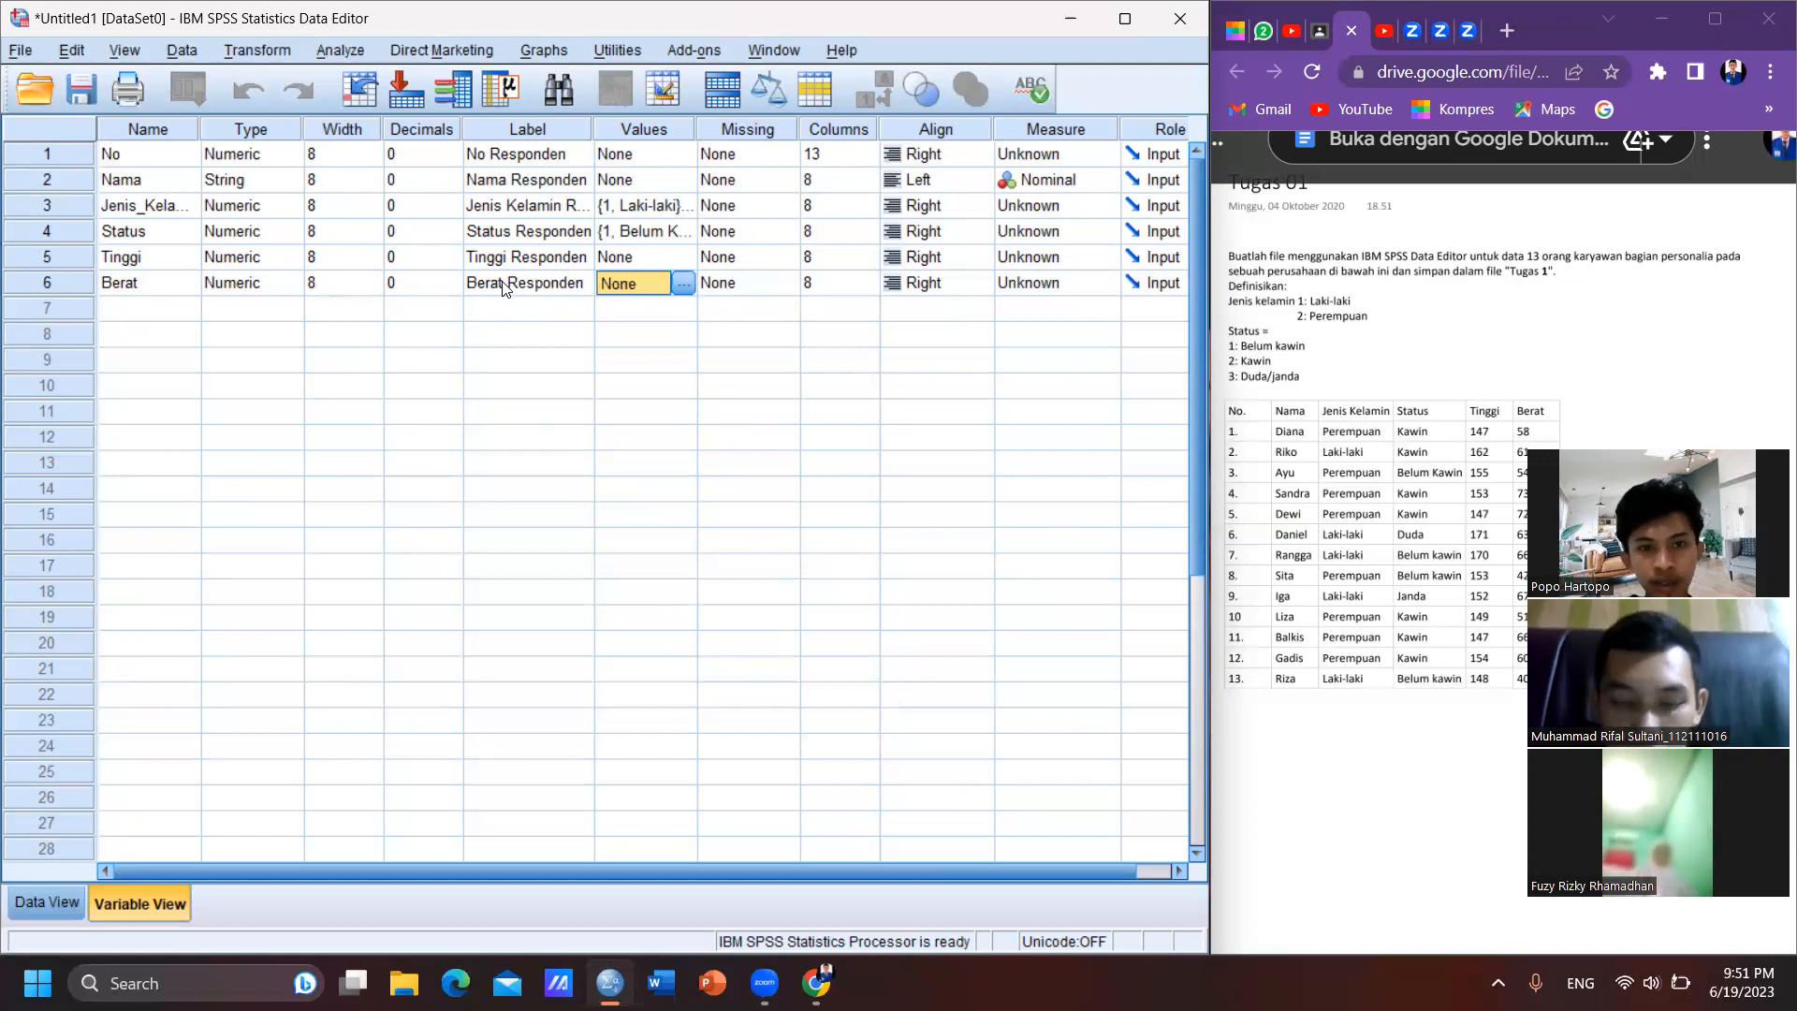
{"action": "key", "text": "Tab"}
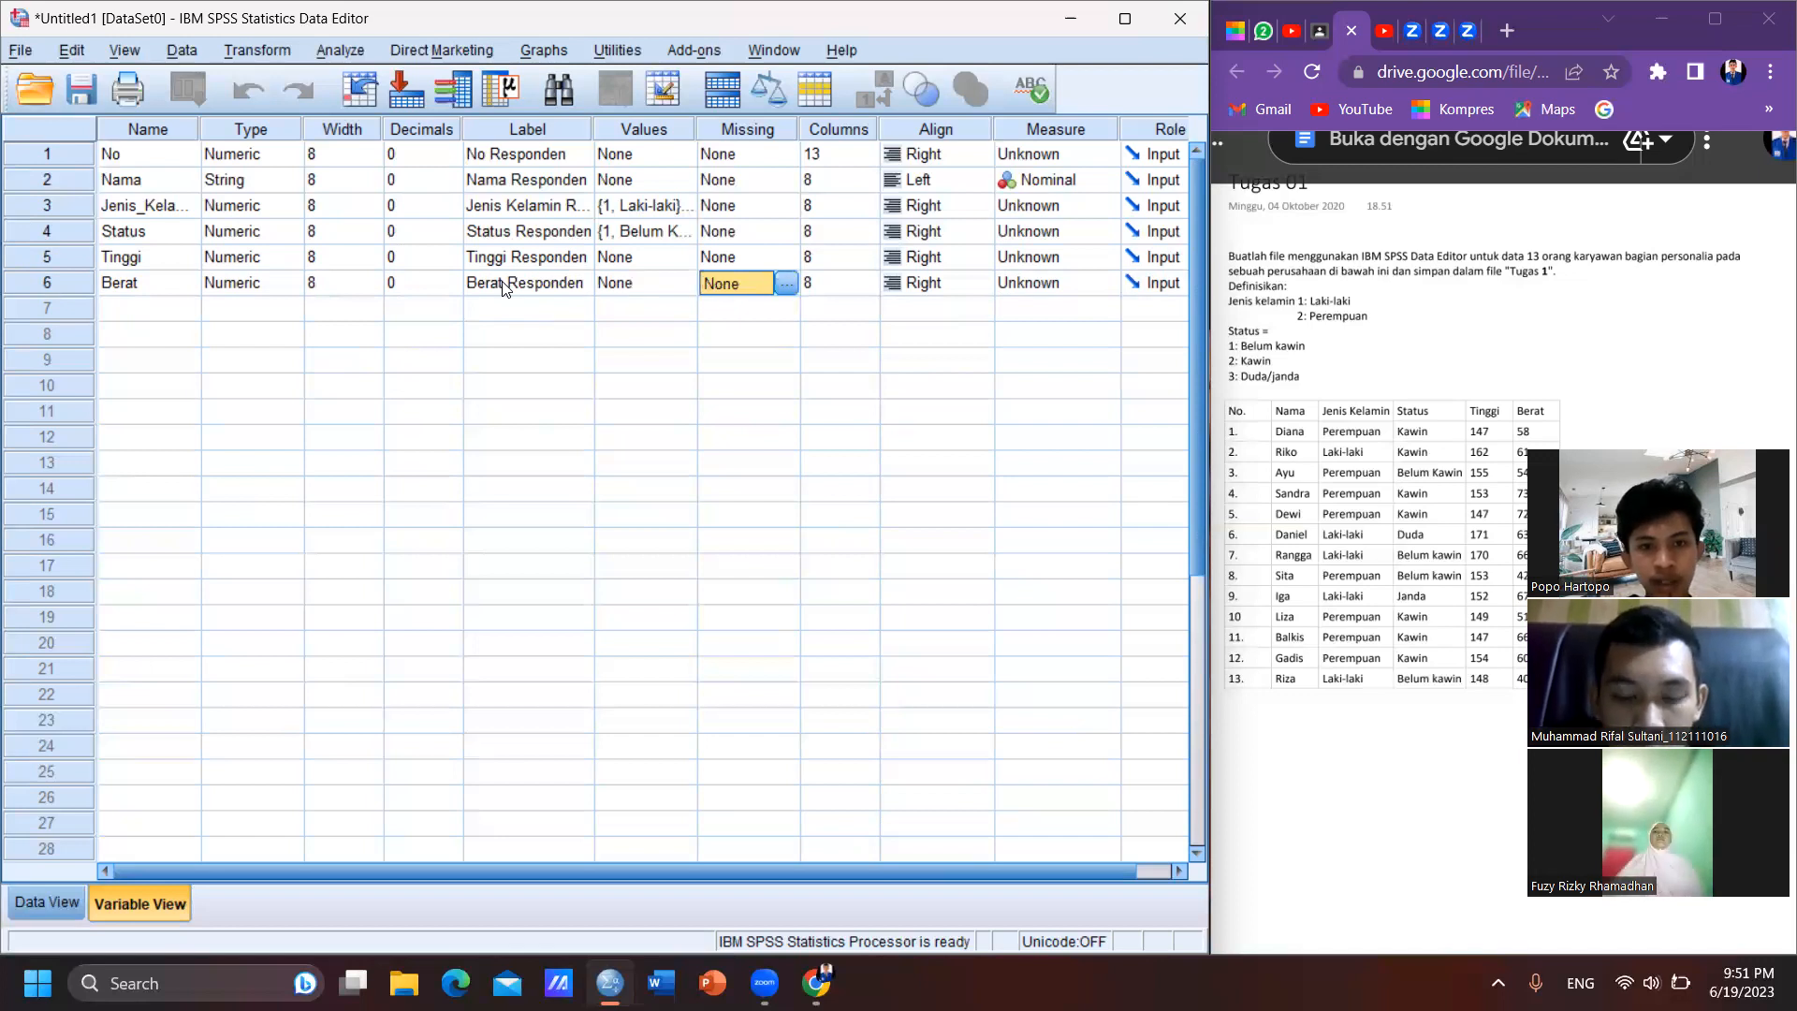
{"action": "key", "text": "Tab"}
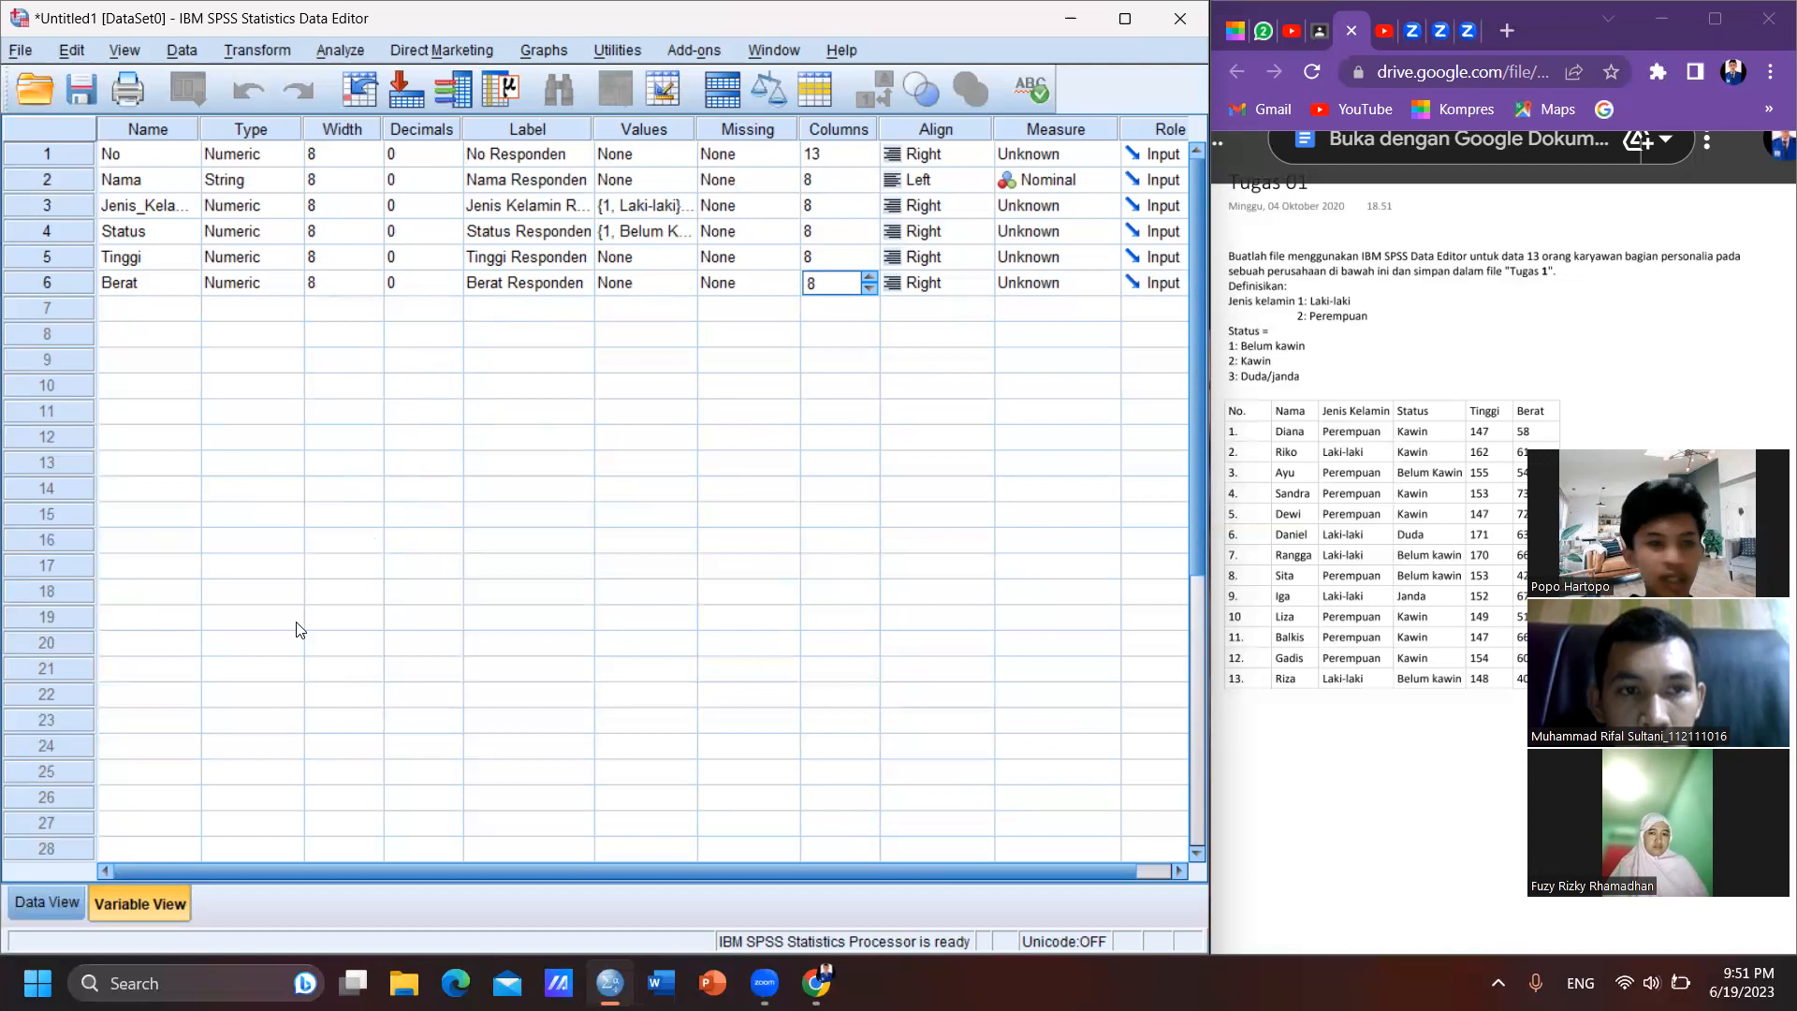
- Narrow the No column in the data grid and enter No 1 with the first employee's name in case 1
{"action": "left_click", "coordinate": [56, 900]}
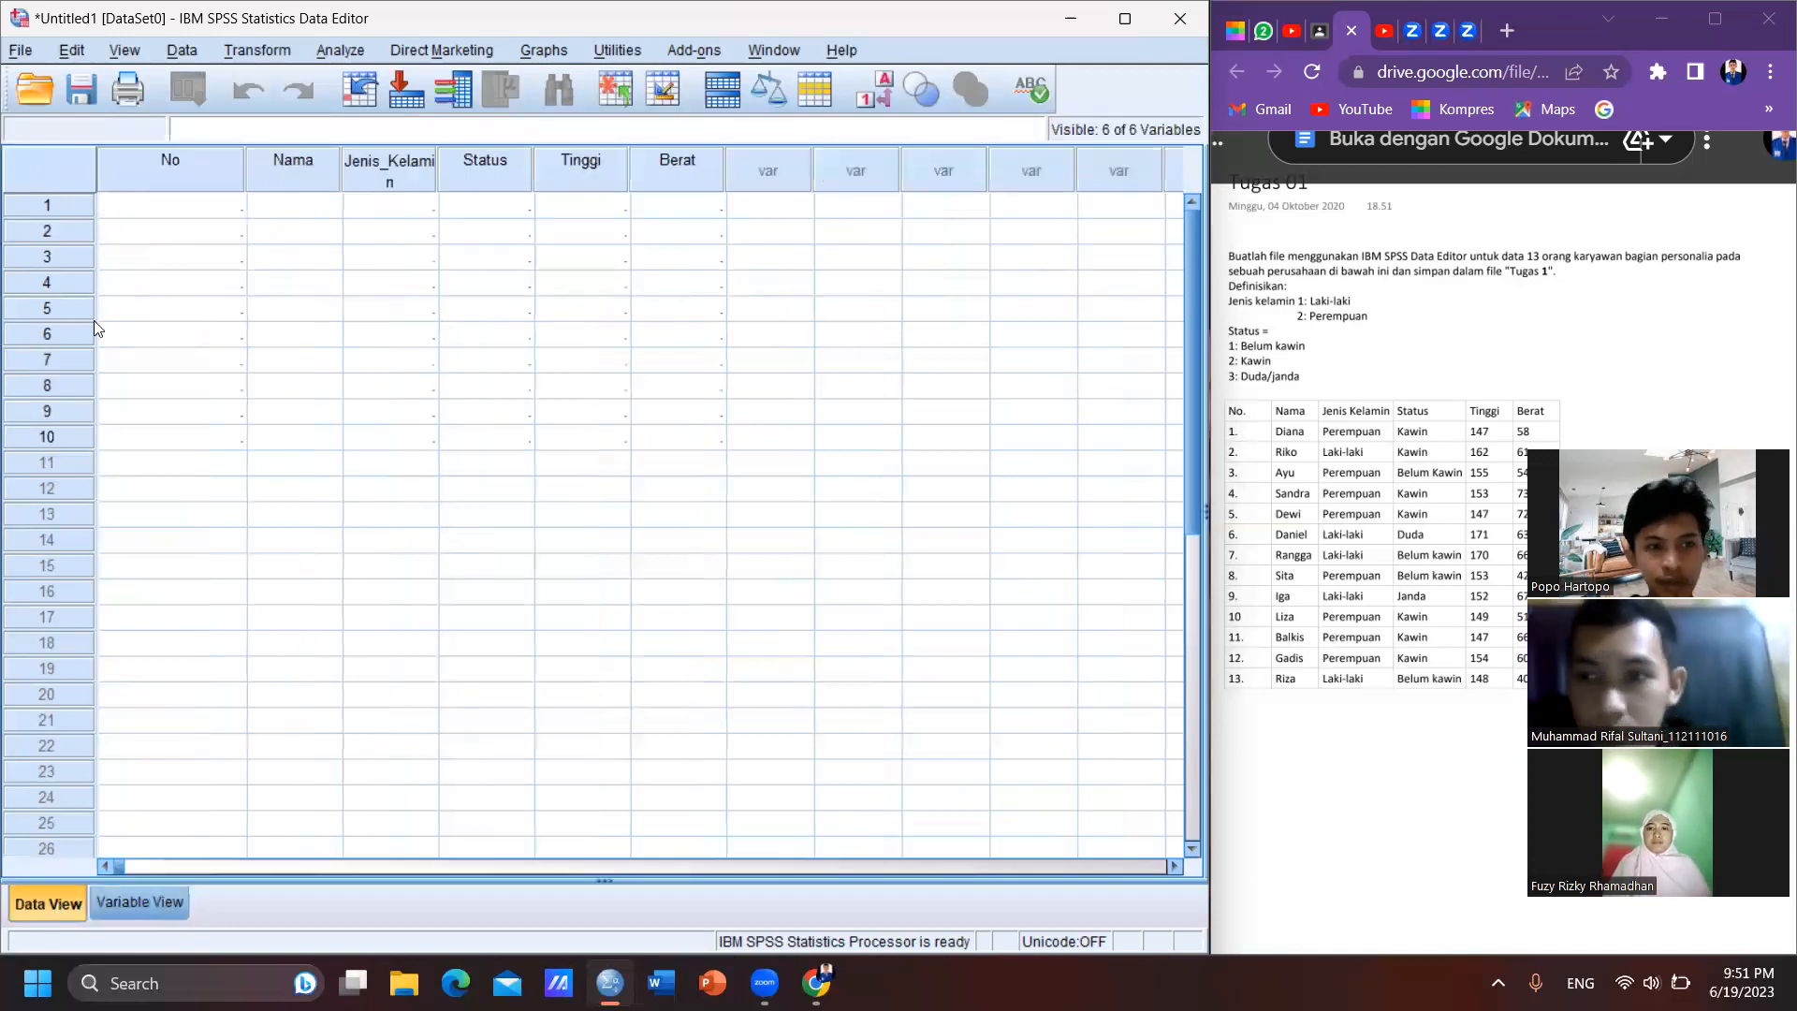
{"action": "left_click_drag", "start_coordinate": [244, 163], "coordinate": [155, 162]}
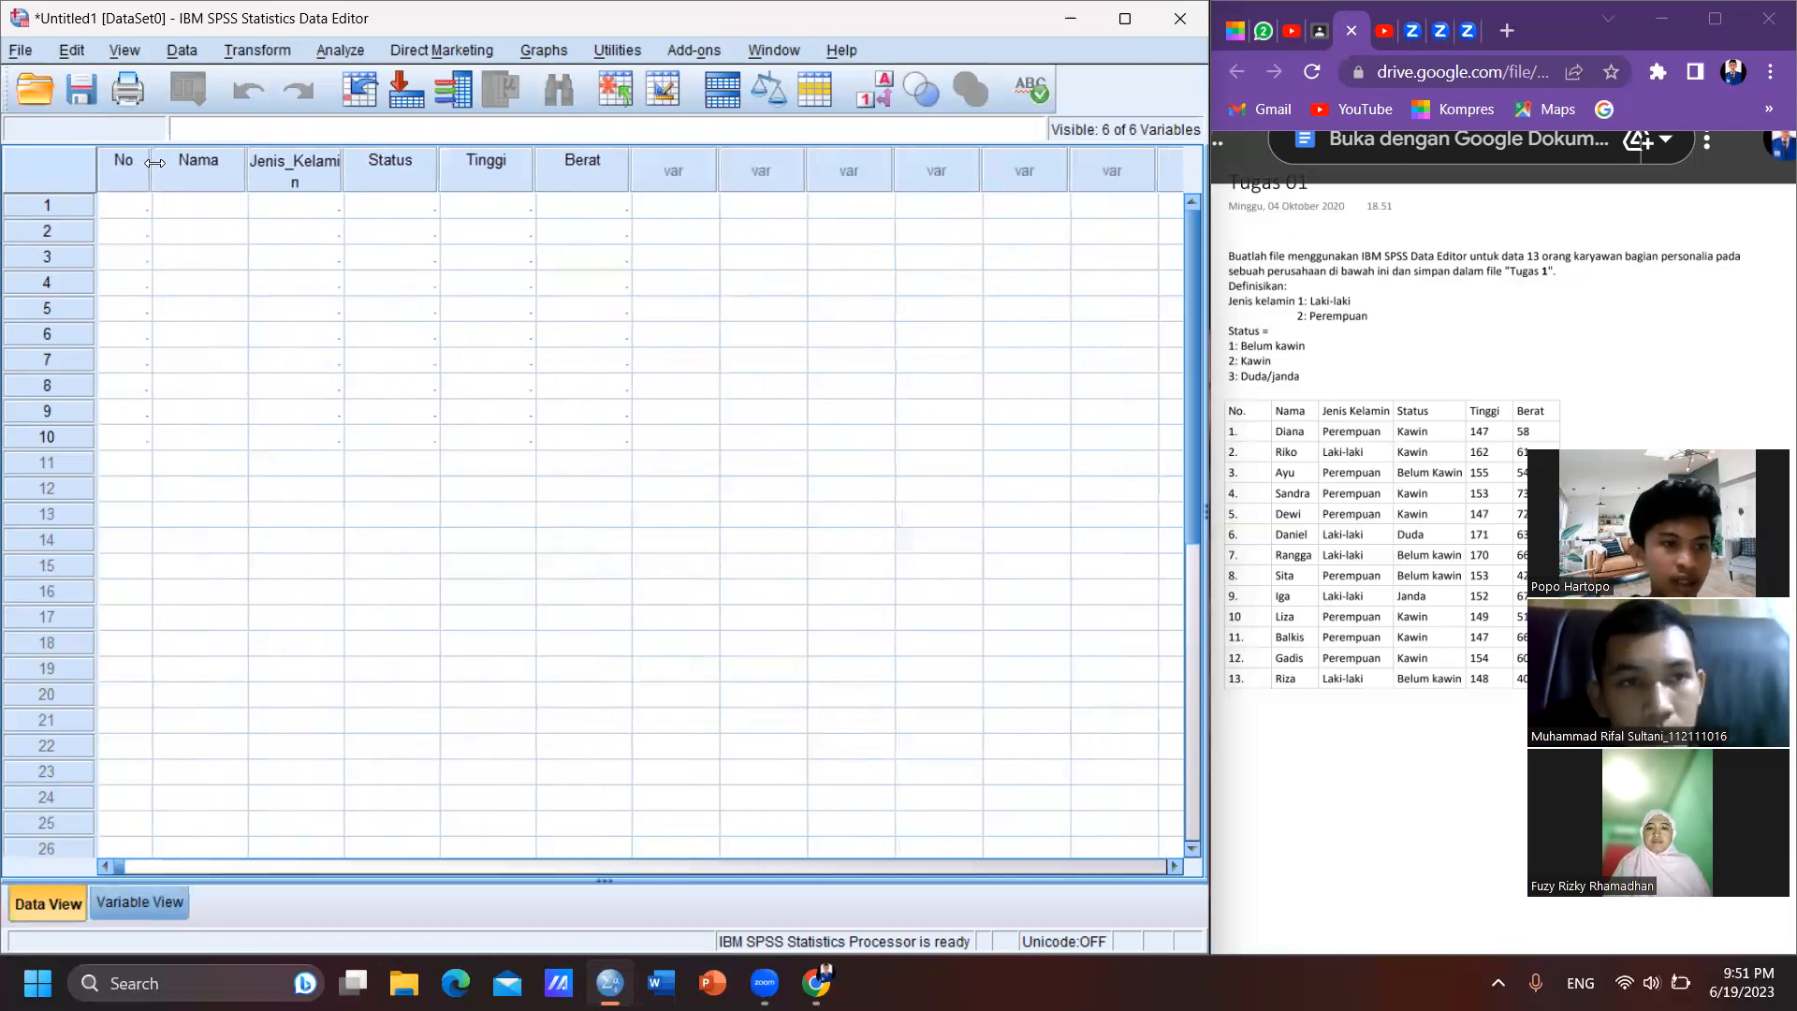
{"action": "left_click", "coordinate": [129, 206]}
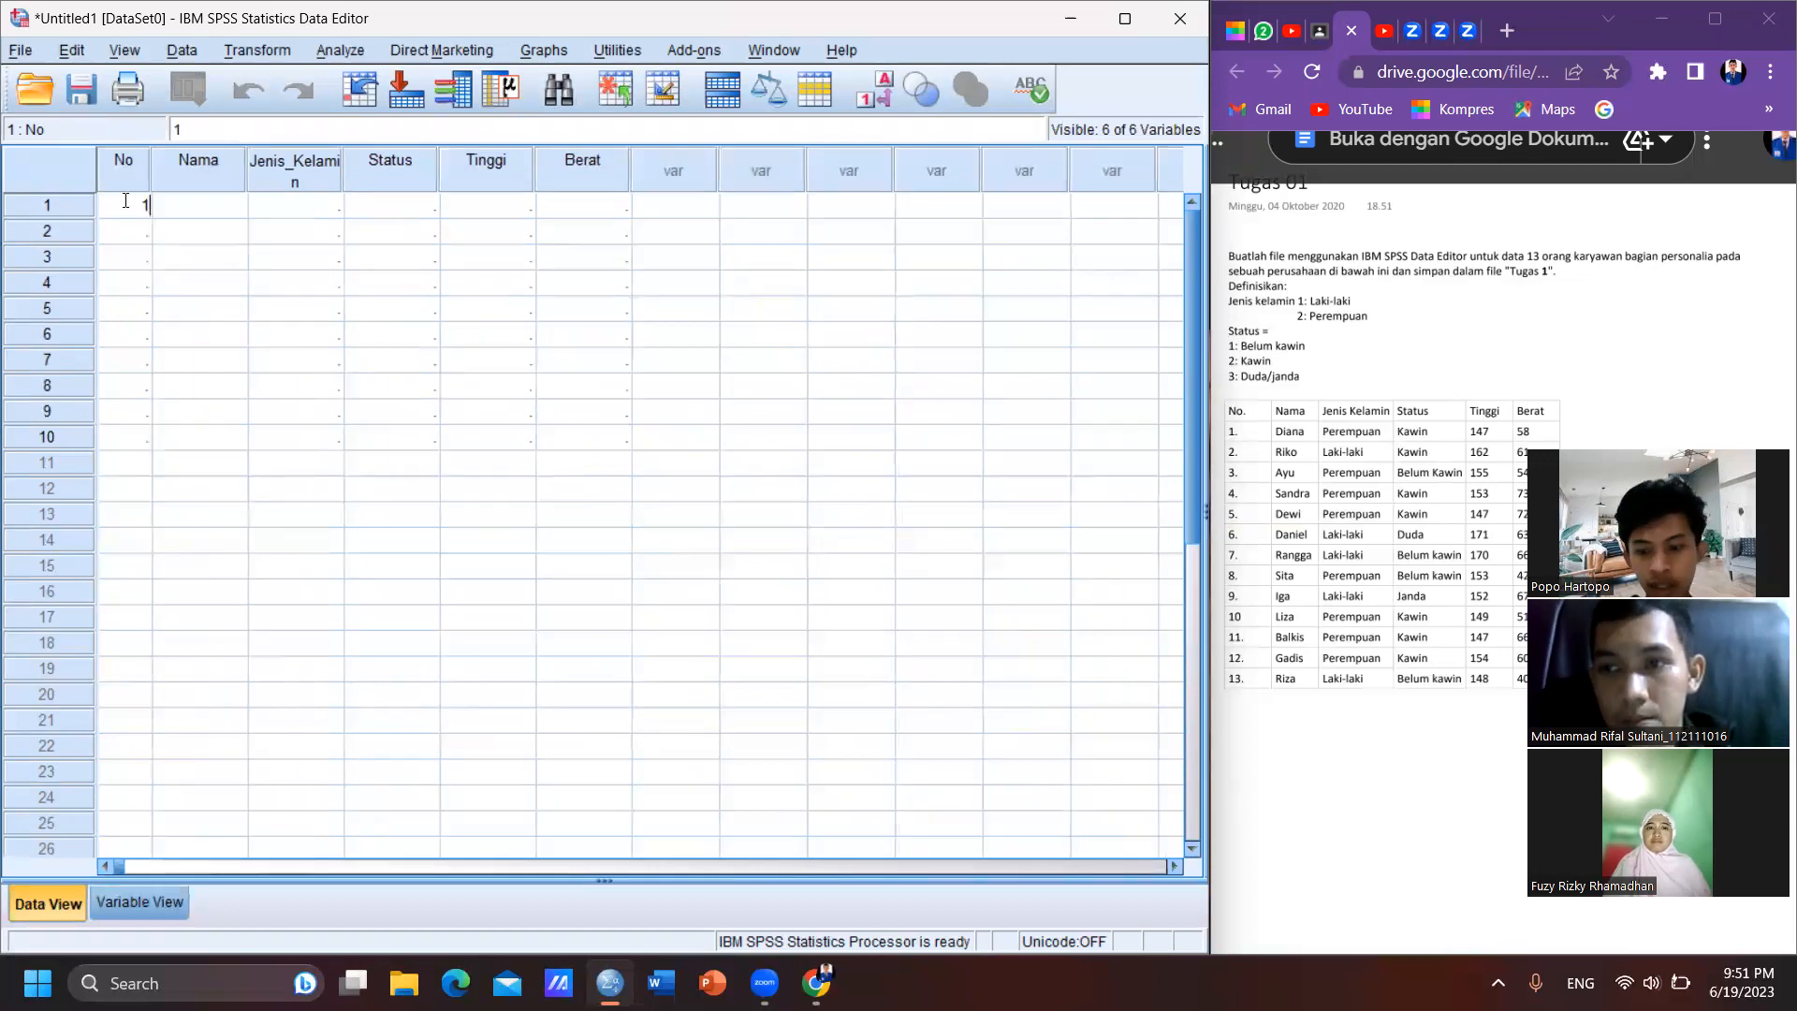
{"action": "key", "text": "Tab"}
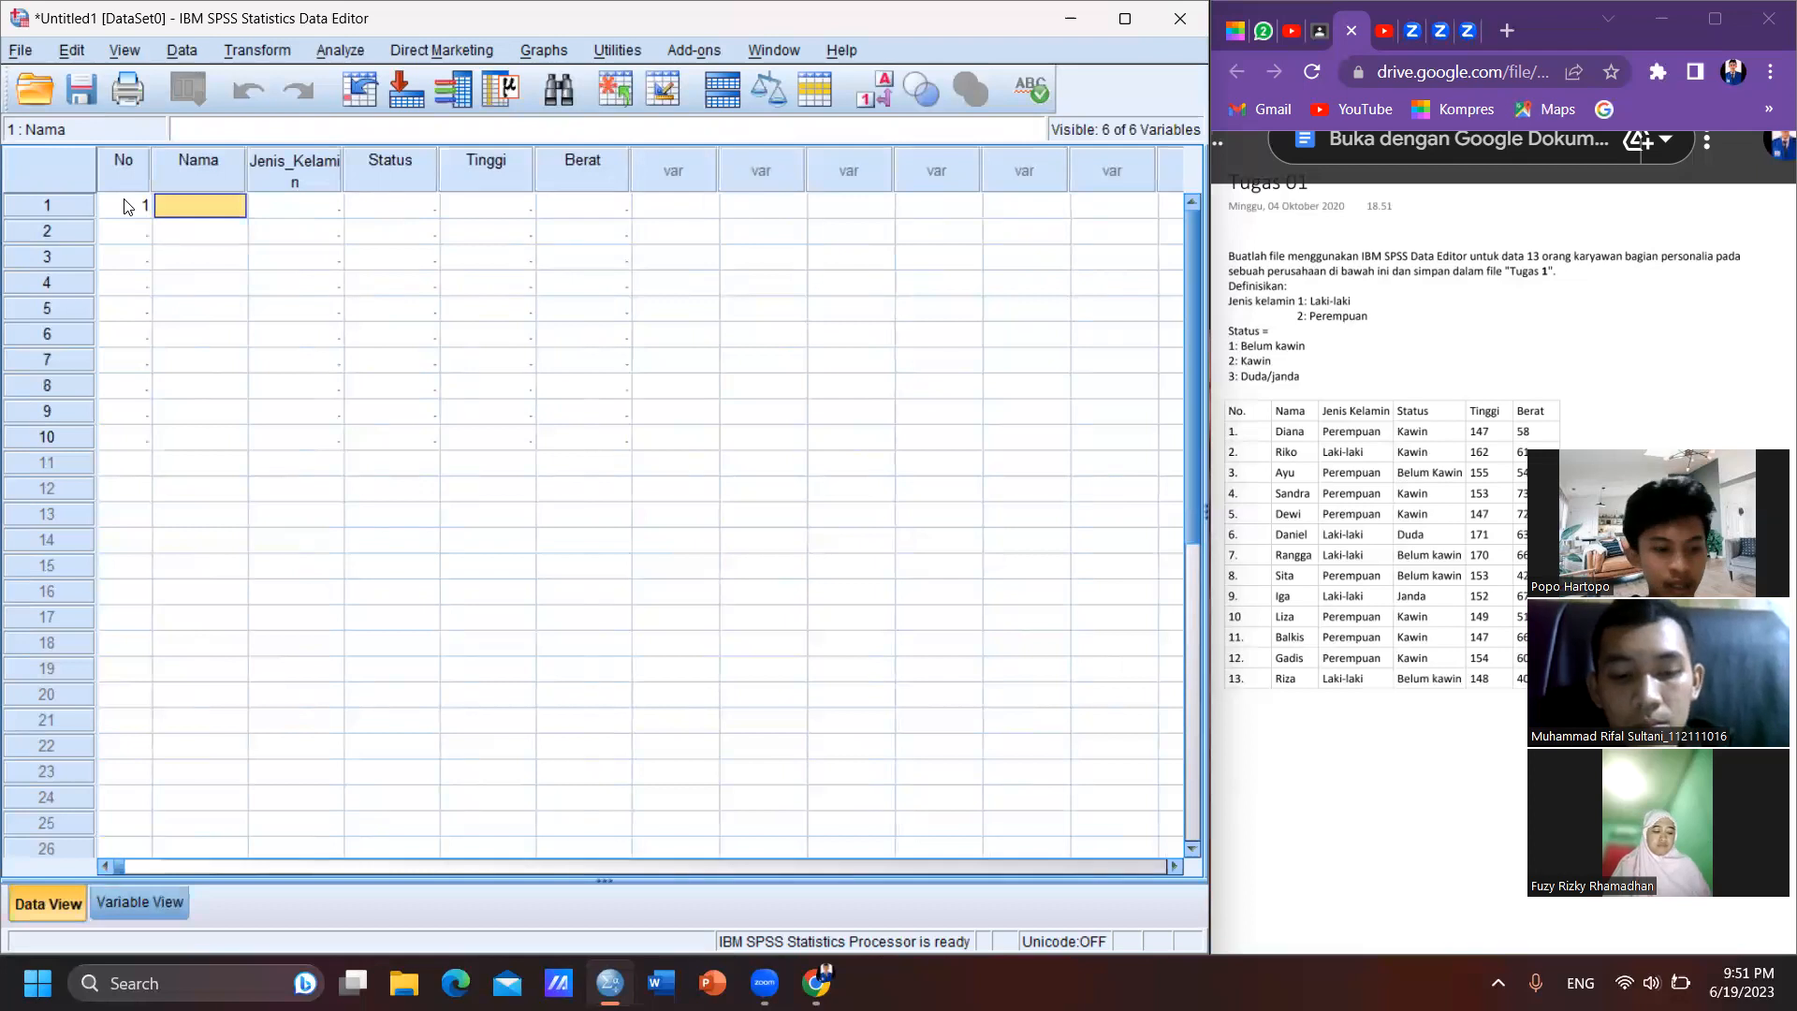
{"action": "type", "text": "D"}
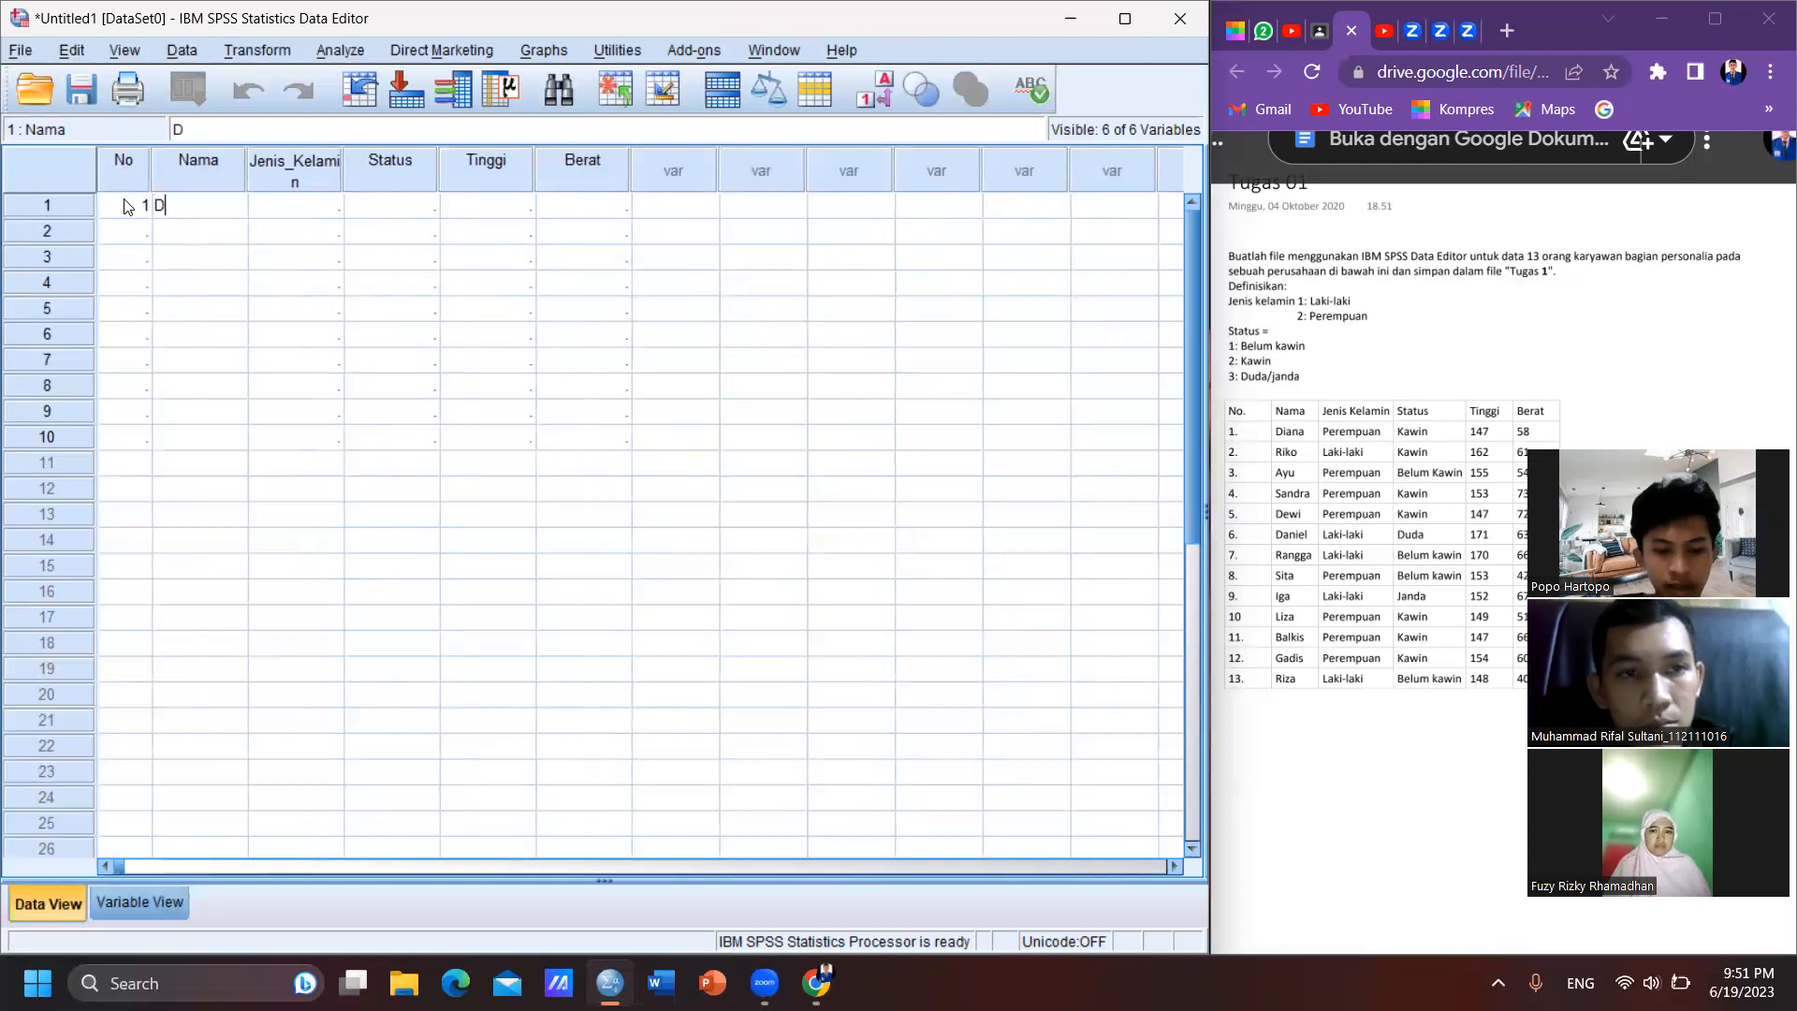
{"action": "type", "text": "iana"}
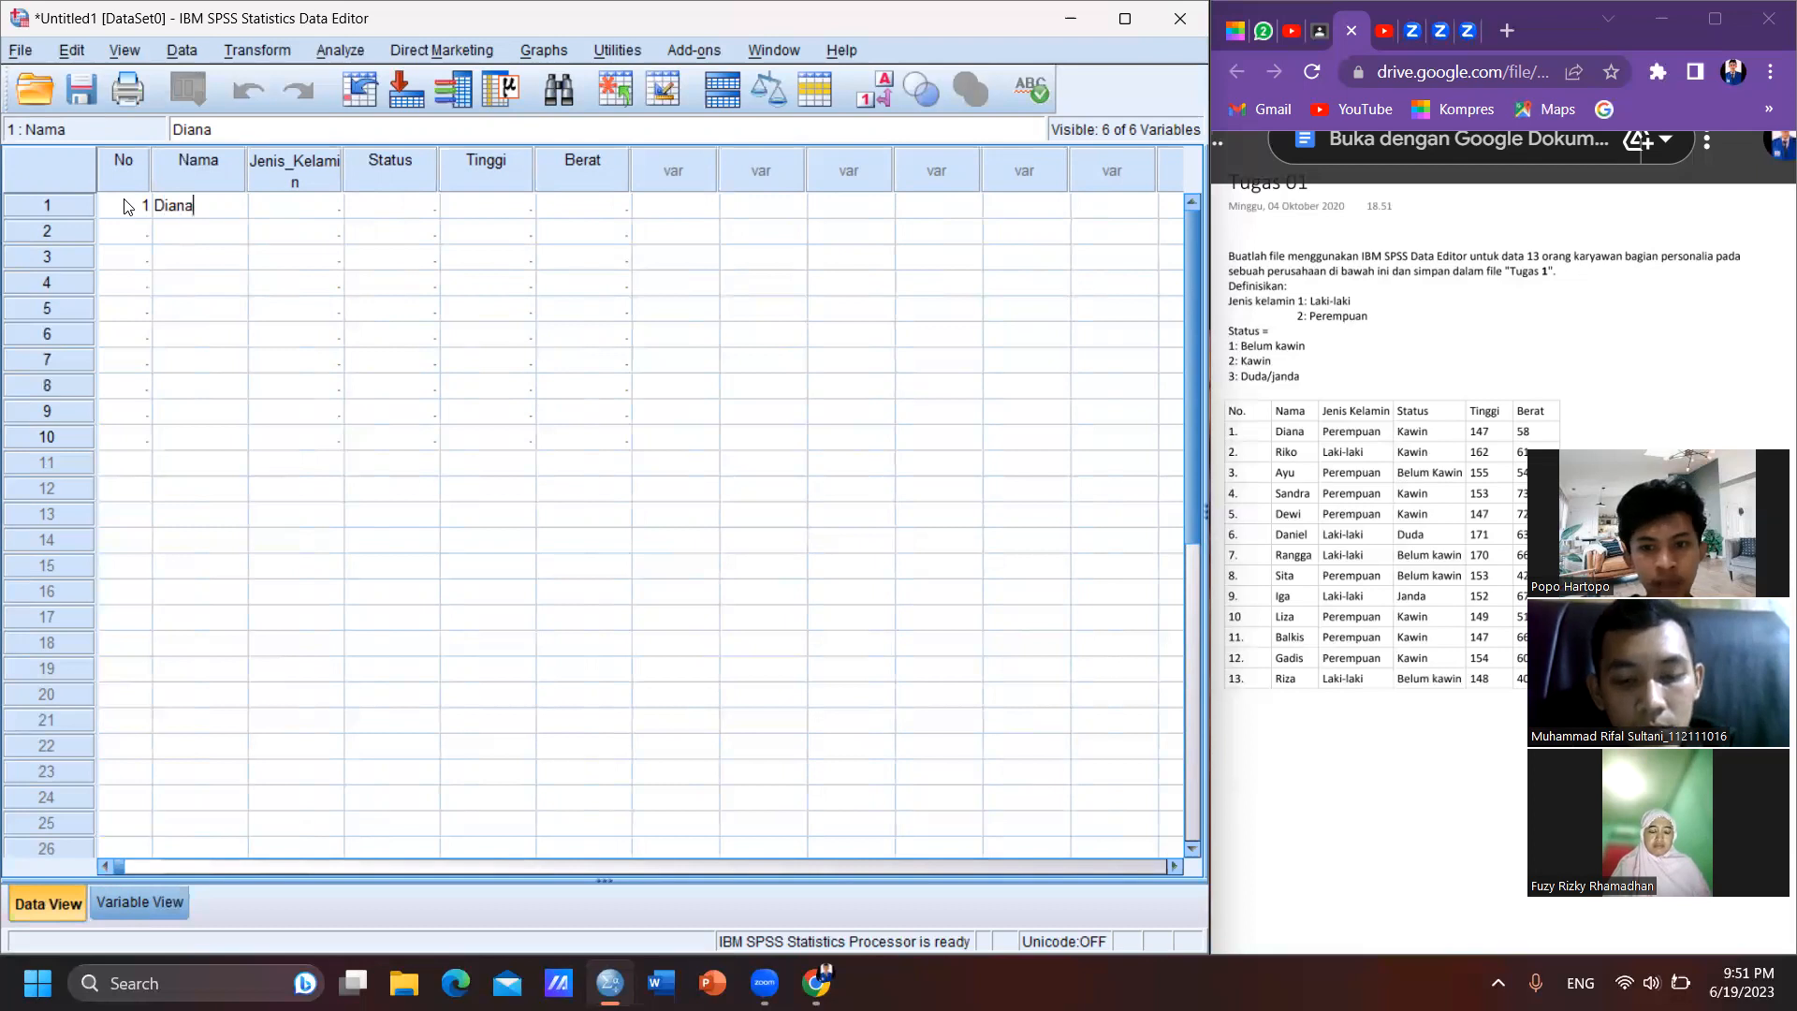
{"action": "key", "text": "Return"}
- Complete case 1 with Jenis_Kelamin 2, Status 2, Tinggi 147 and Berat 58
{"action": "key", "text": "Up"}
{"action": "key", "text": "Right"}
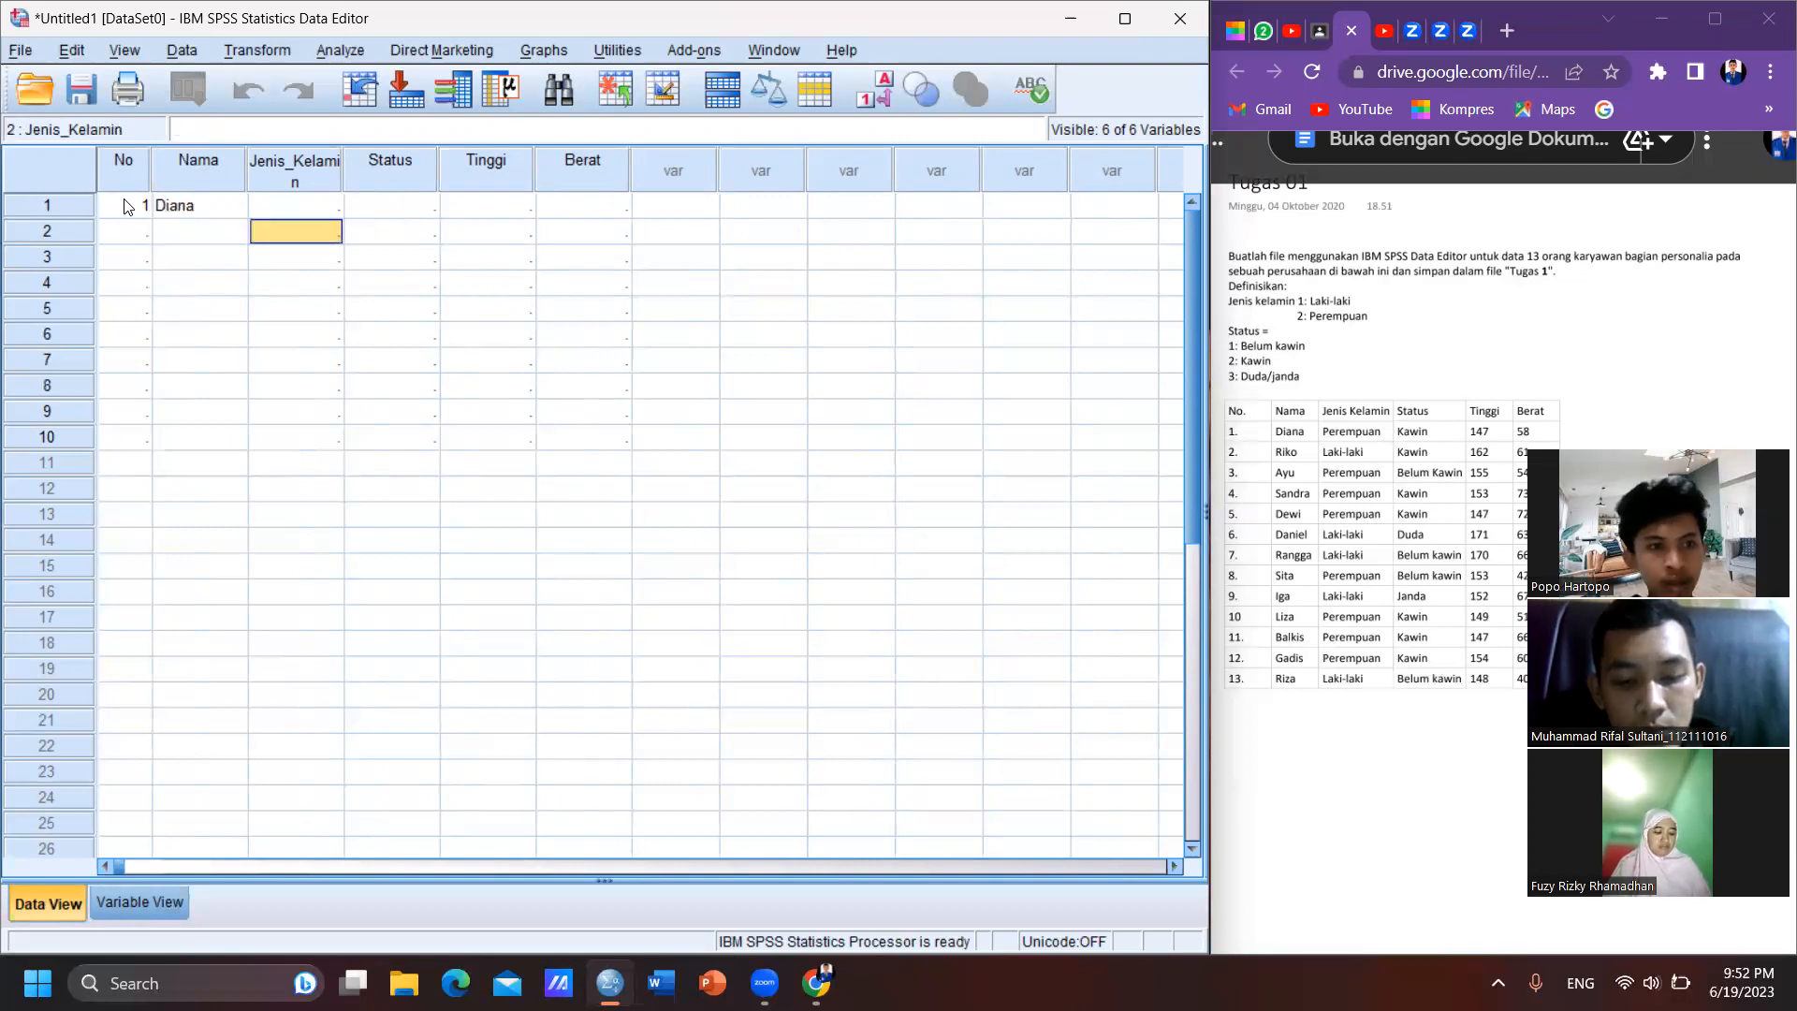
{"action": "type", "text": "2"}
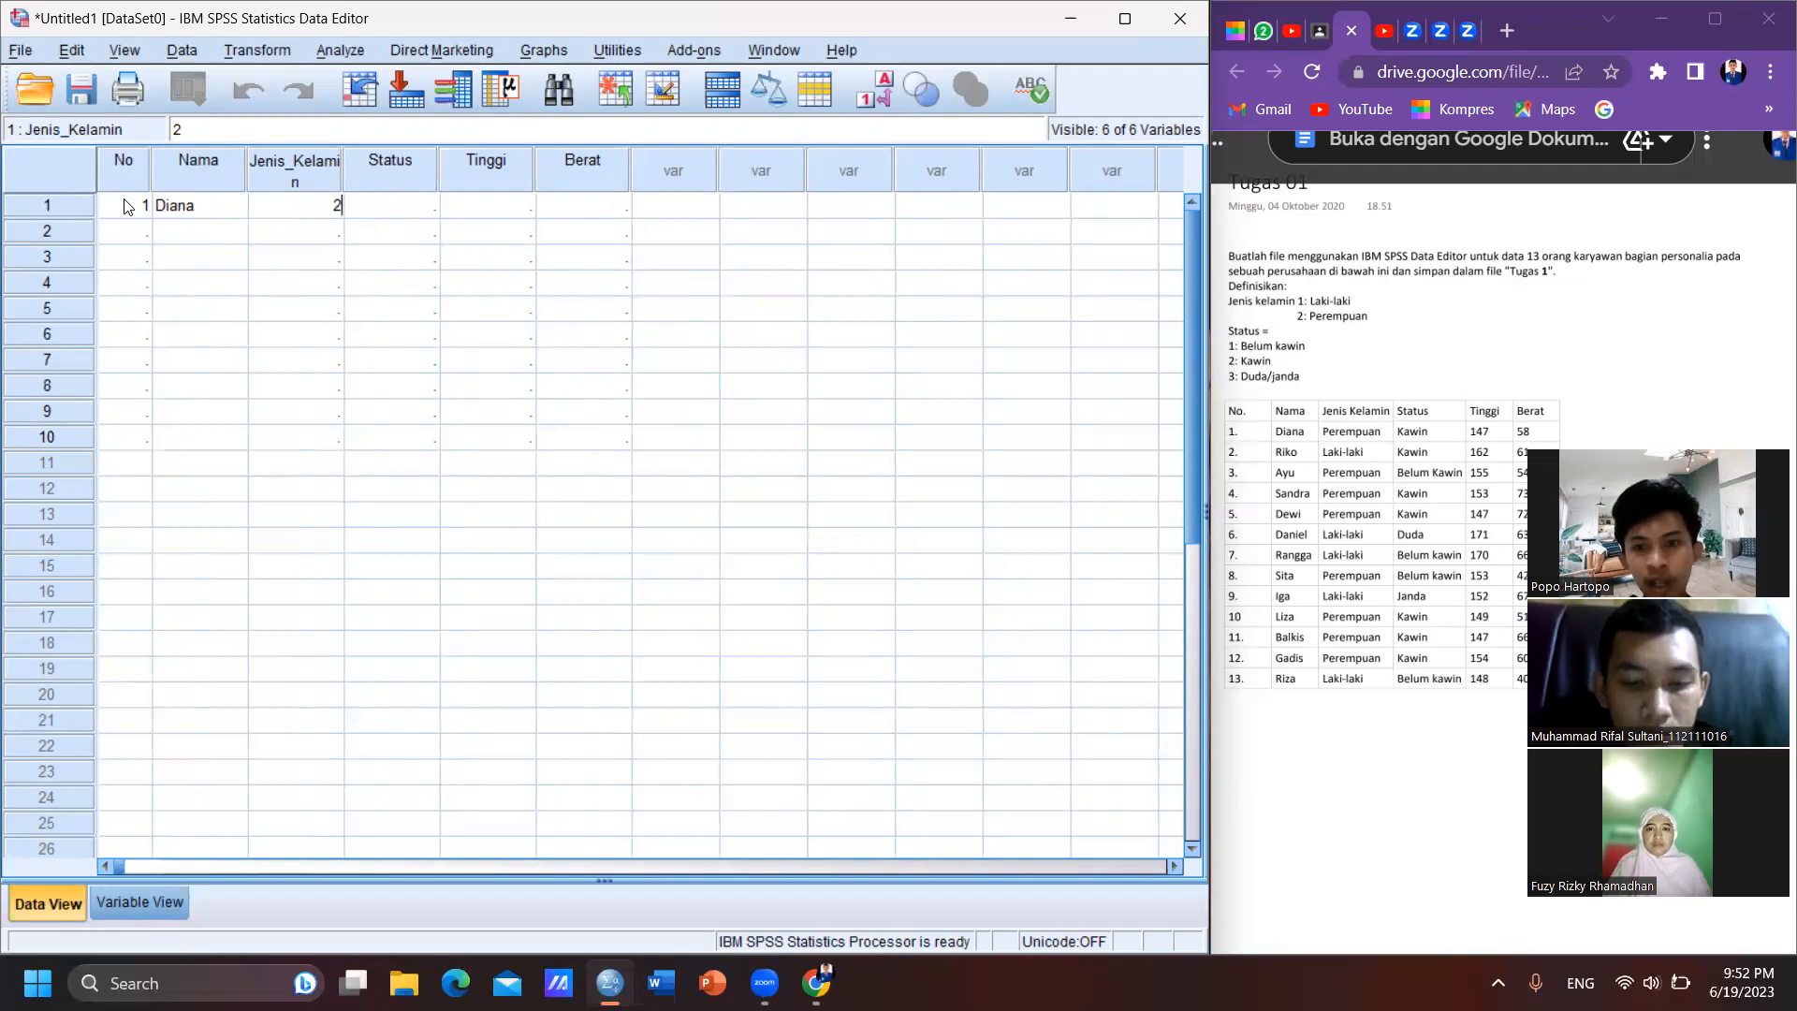
{"action": "key", "text": "Tab"}
{"action": "type", "text": "2"}
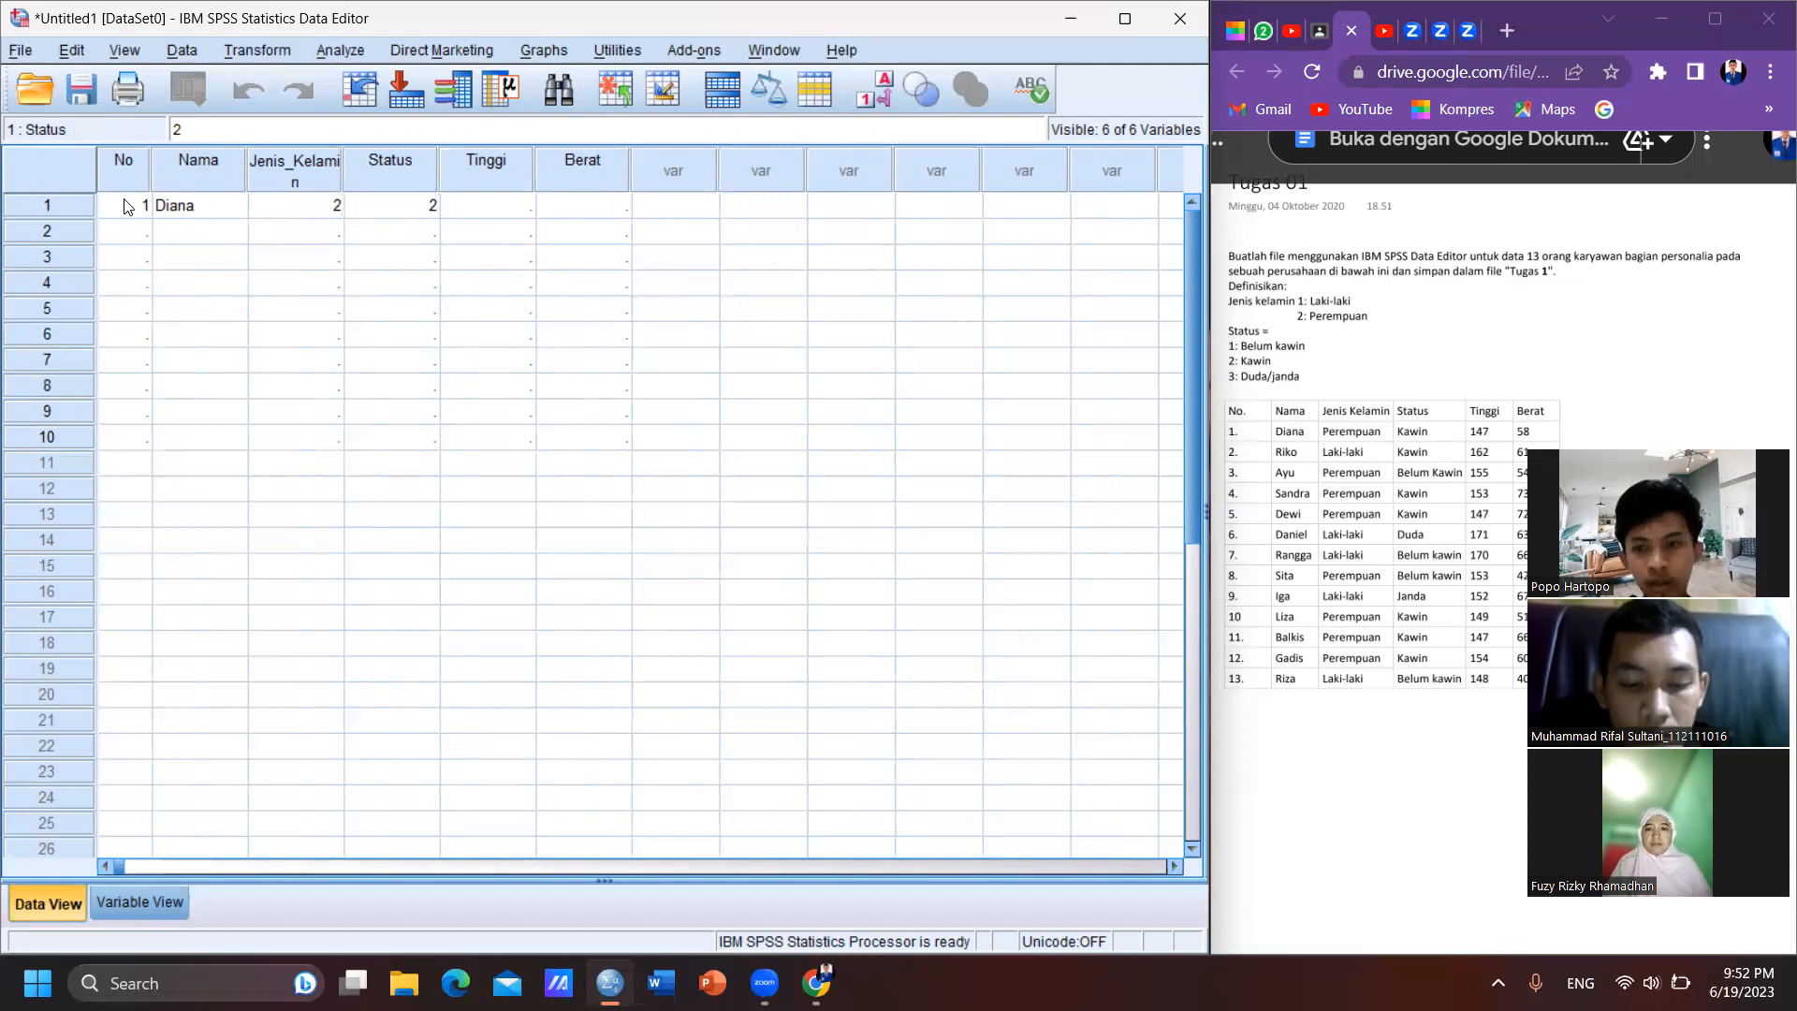
{"action": "key", "text": "Tab"}
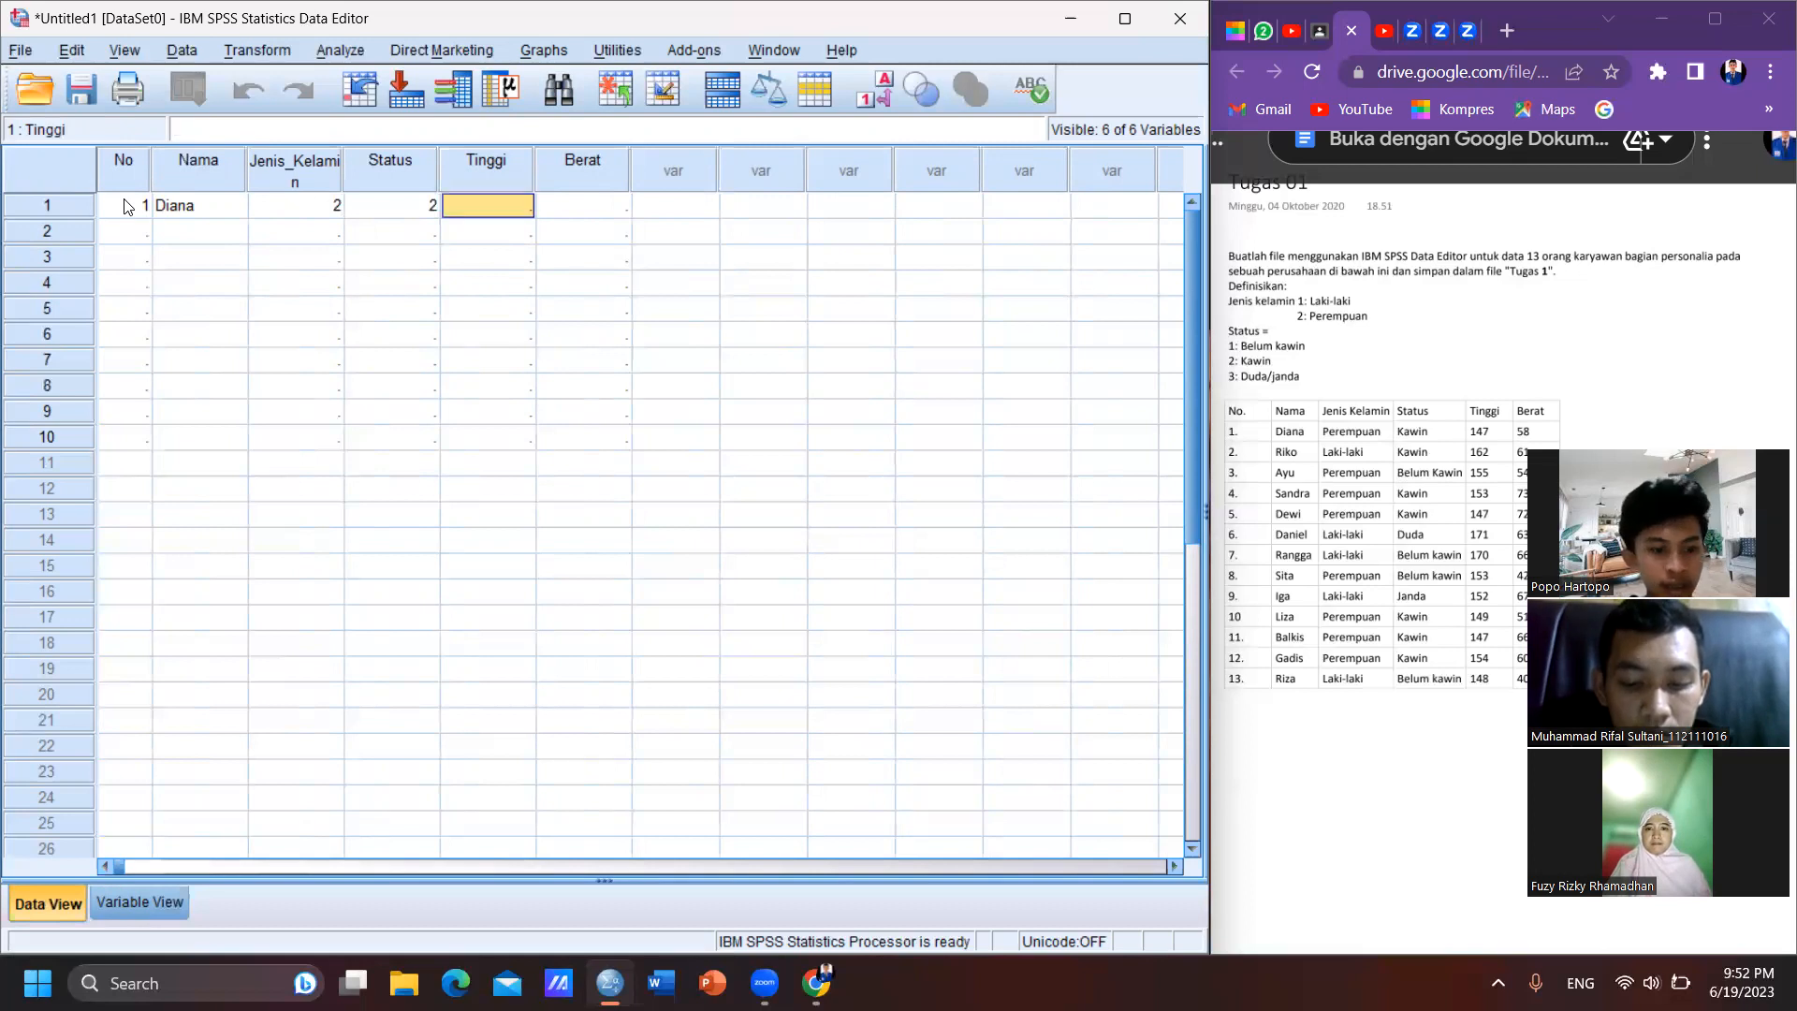
{"action": "type", "text": "147"}
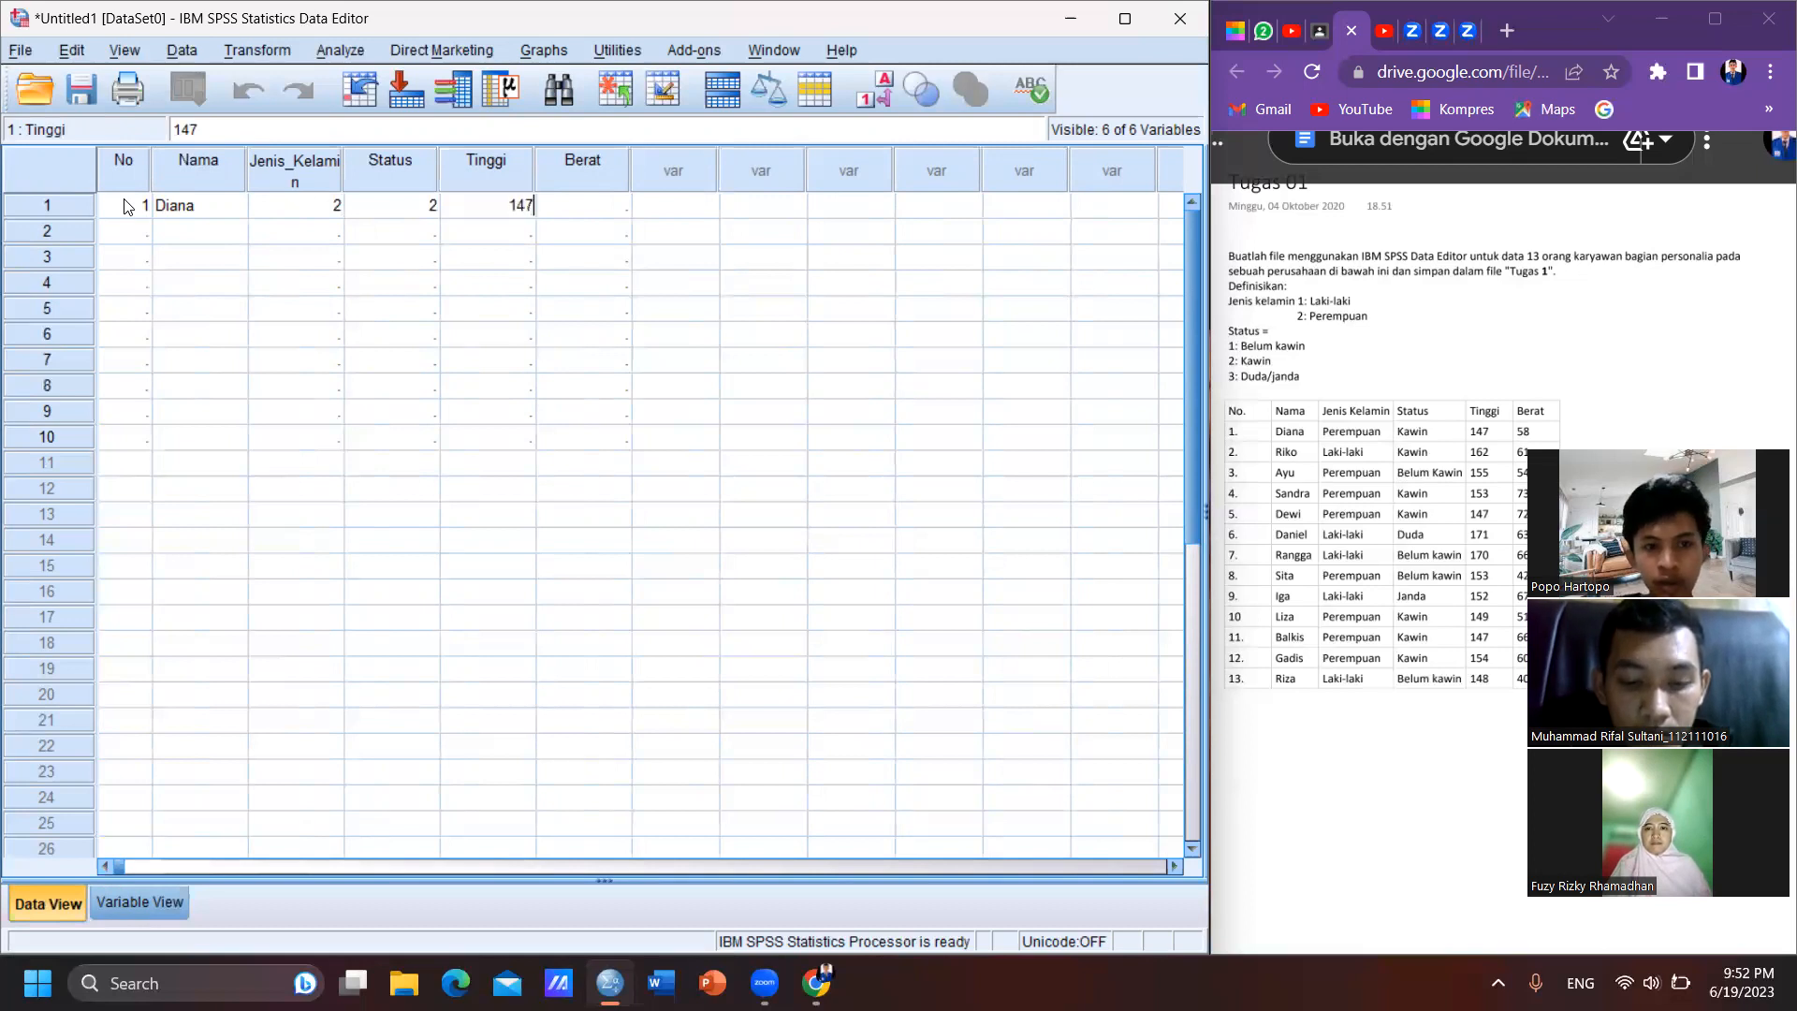
{"action": "key", "text": "Tab"}
{"action": "type", "text": "58"}
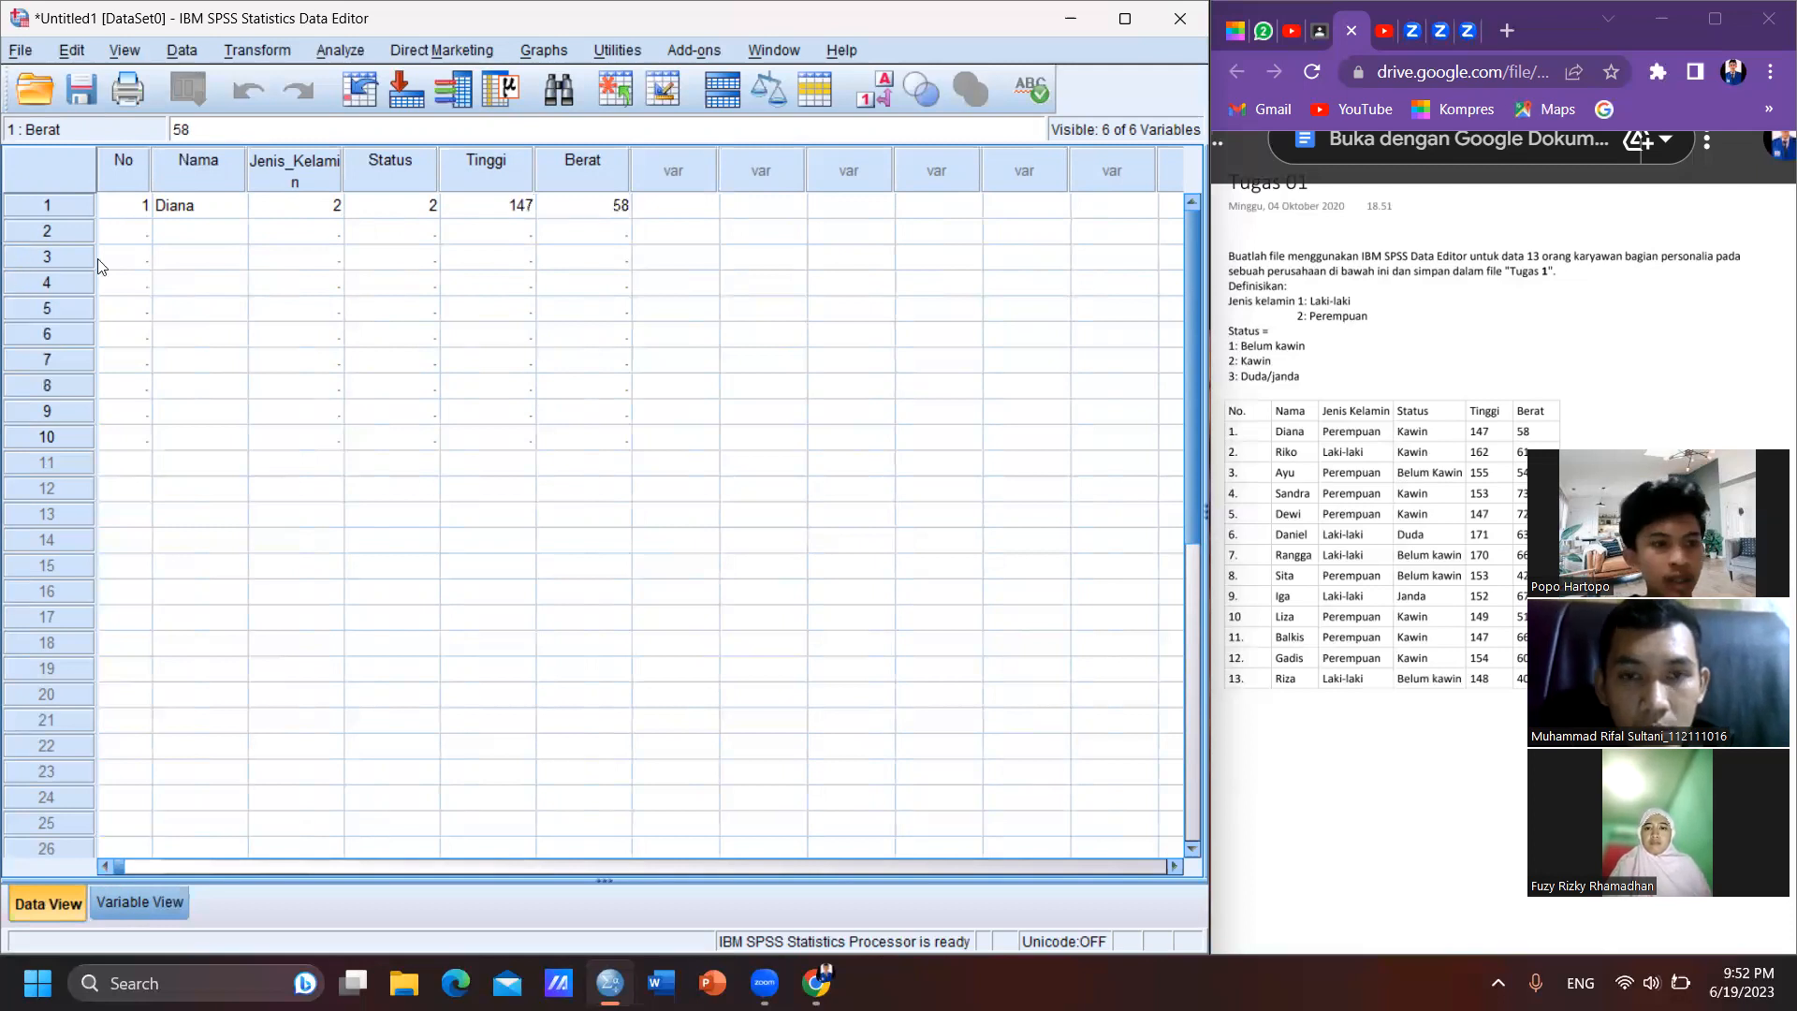
- Start case 2 in the data grid with No 2 and the second employee's name
{"action": "left_click", "coordinate": [137, 234]}
{"action": "type", "text": "2"}
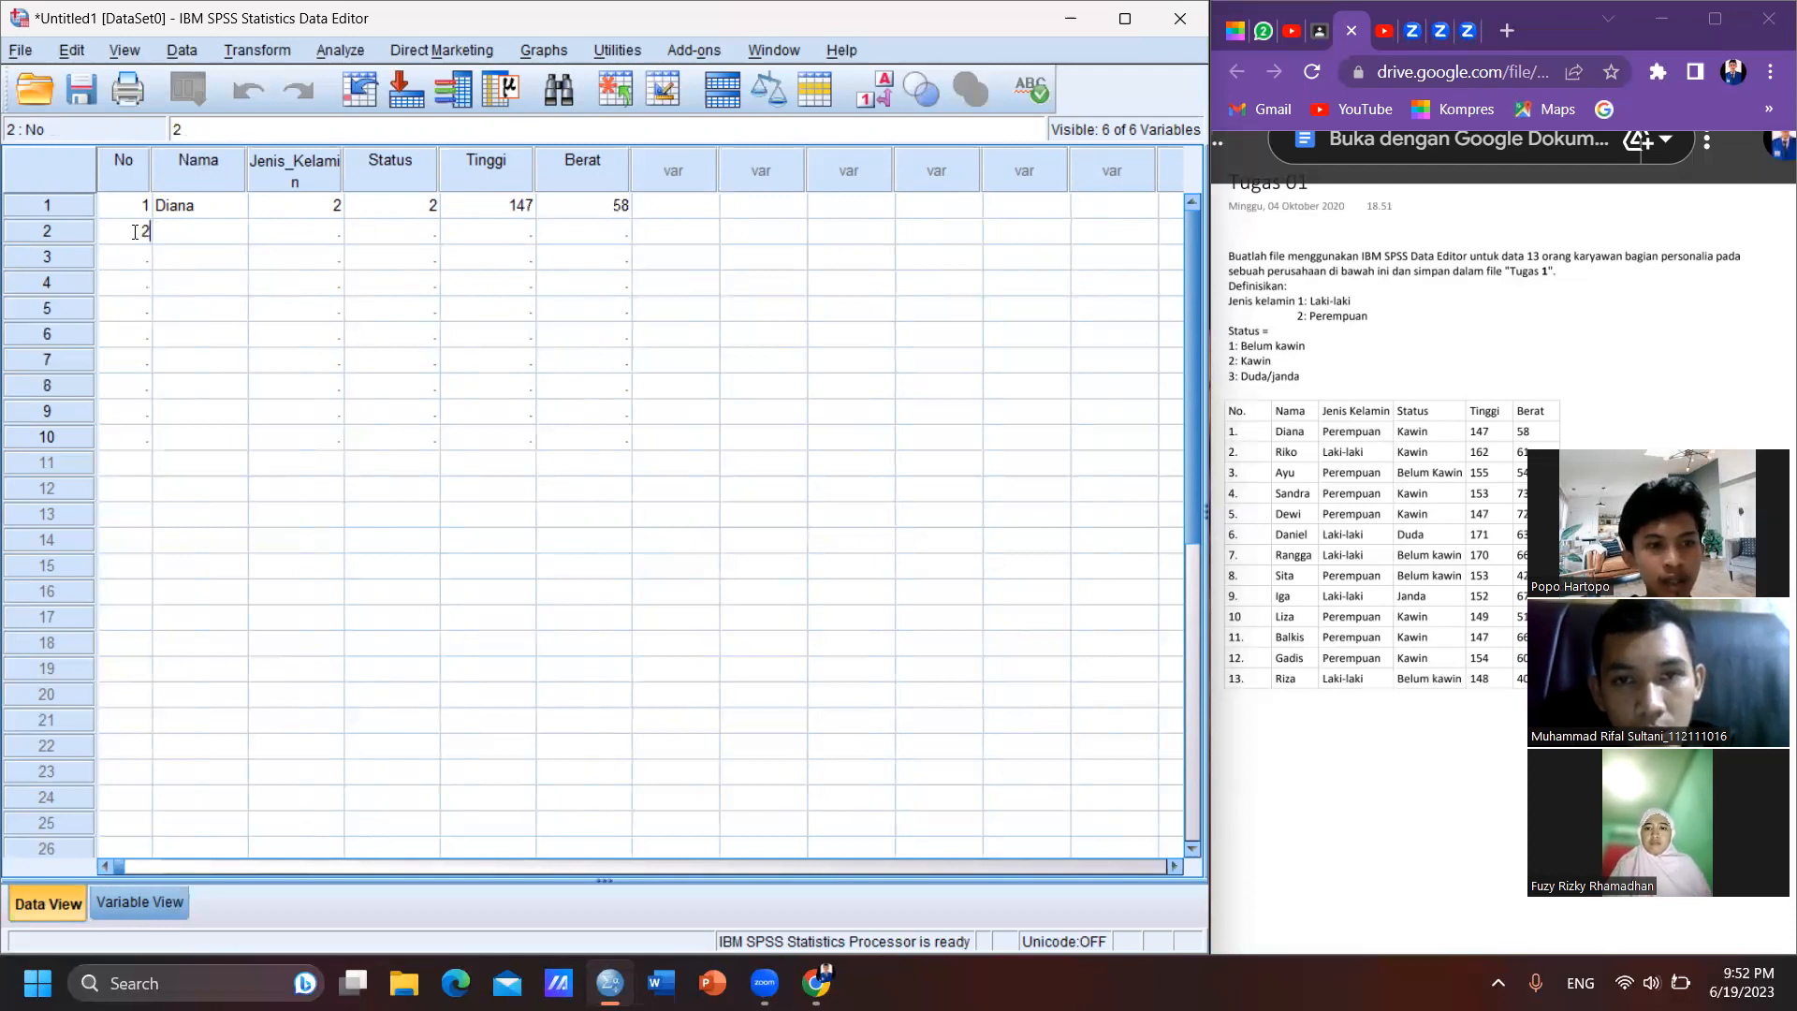
{"action": "key", "text": "Tab"}
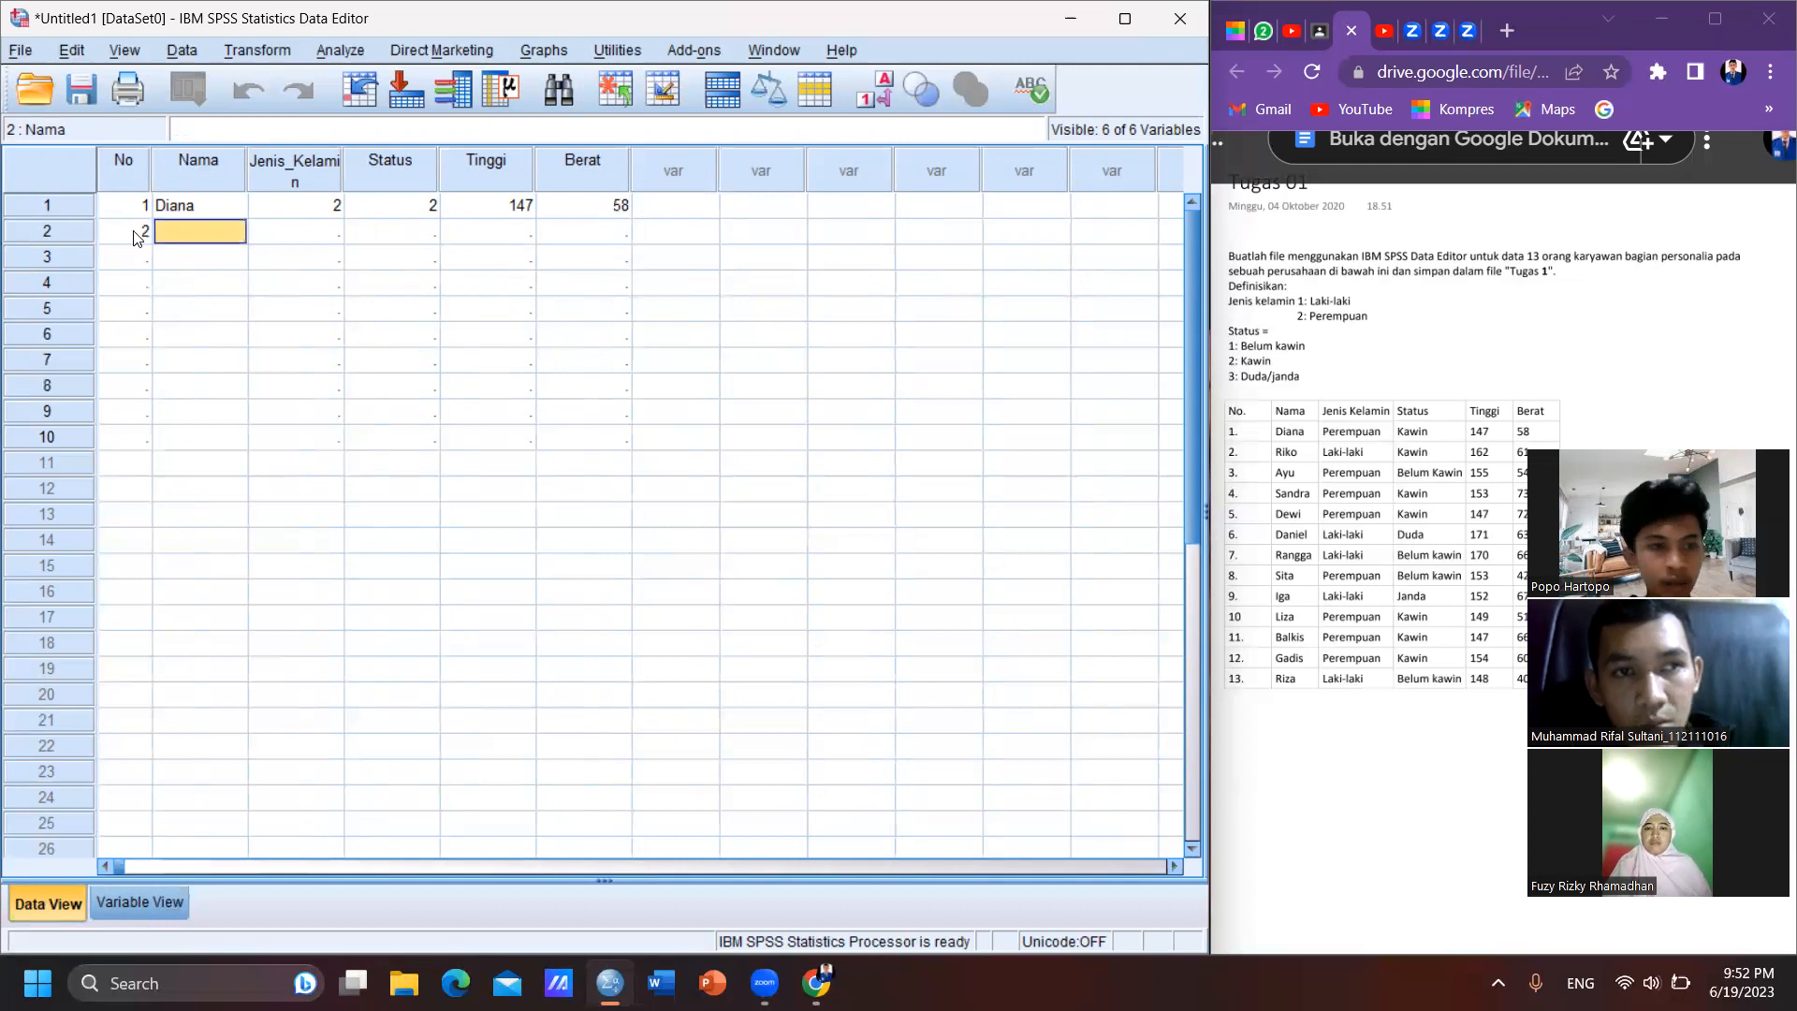
{"action": "type", "text": "Riko"}
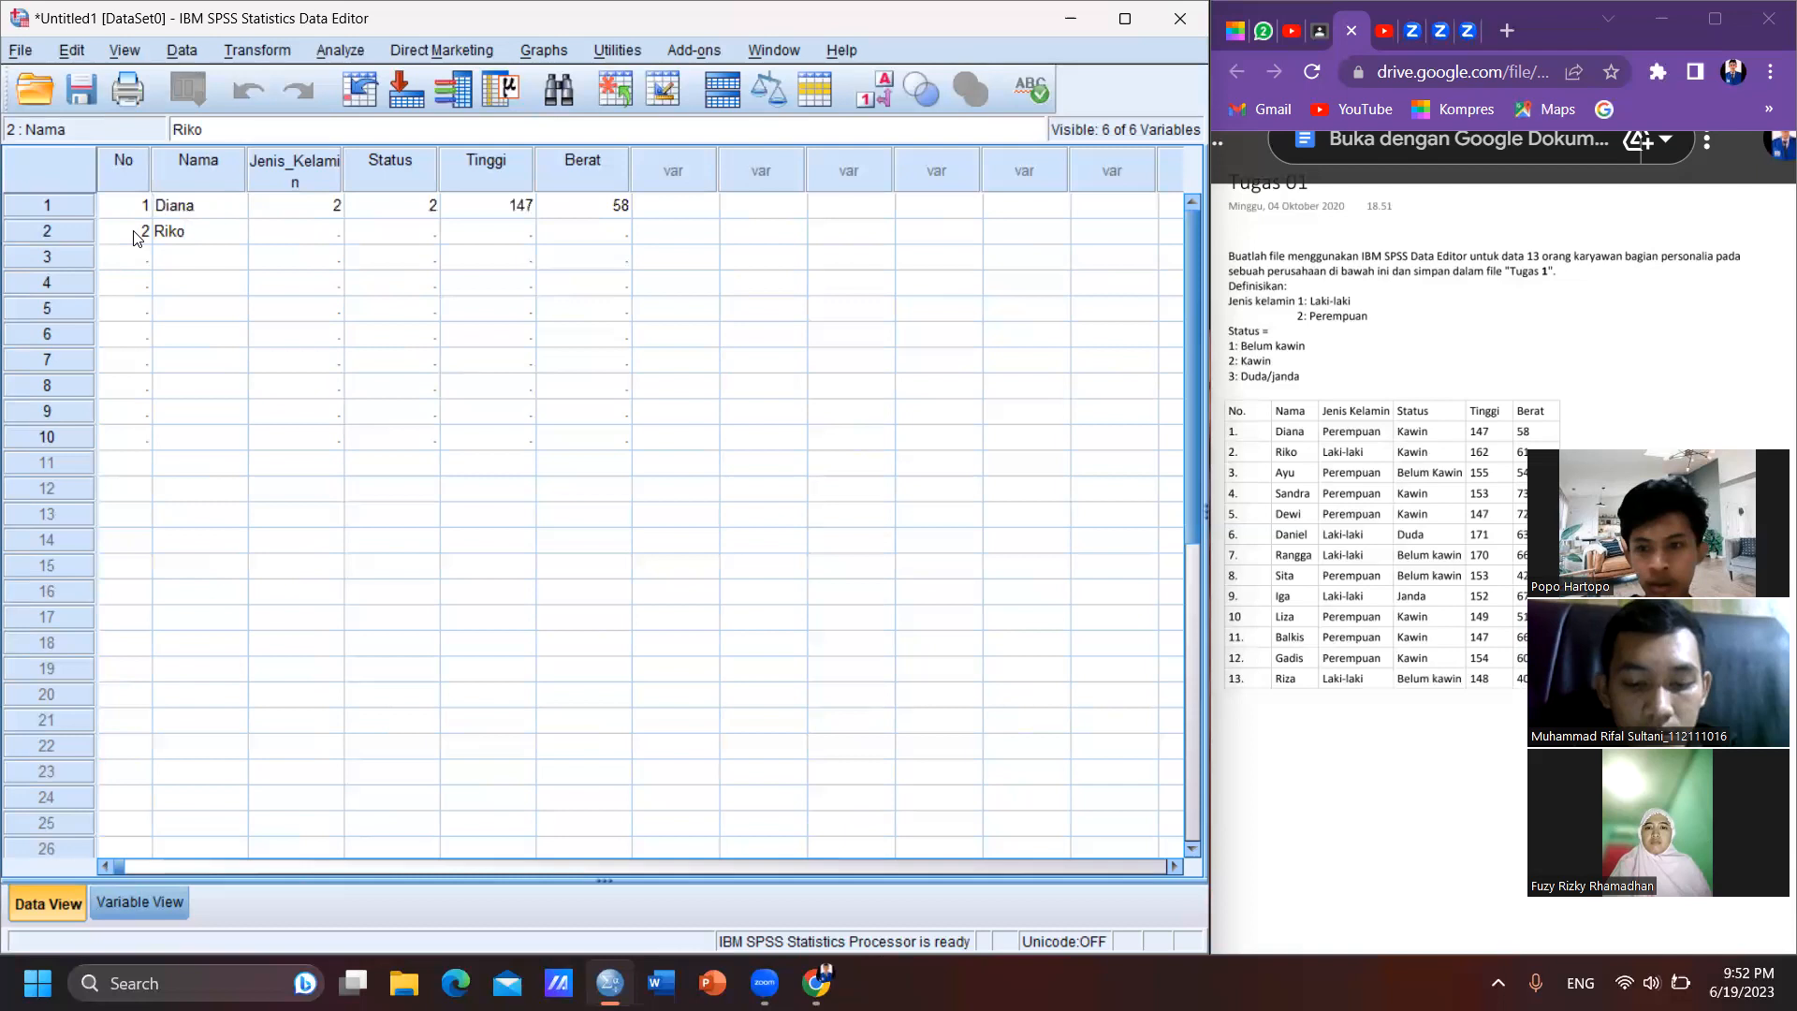
- Complete case 2 with Jenis_Kelamin 1, Status 2, Tinggi 162 and Berat 61
{"action": "key", "text": "Tab"}
{"action": "type", "text": "1"}
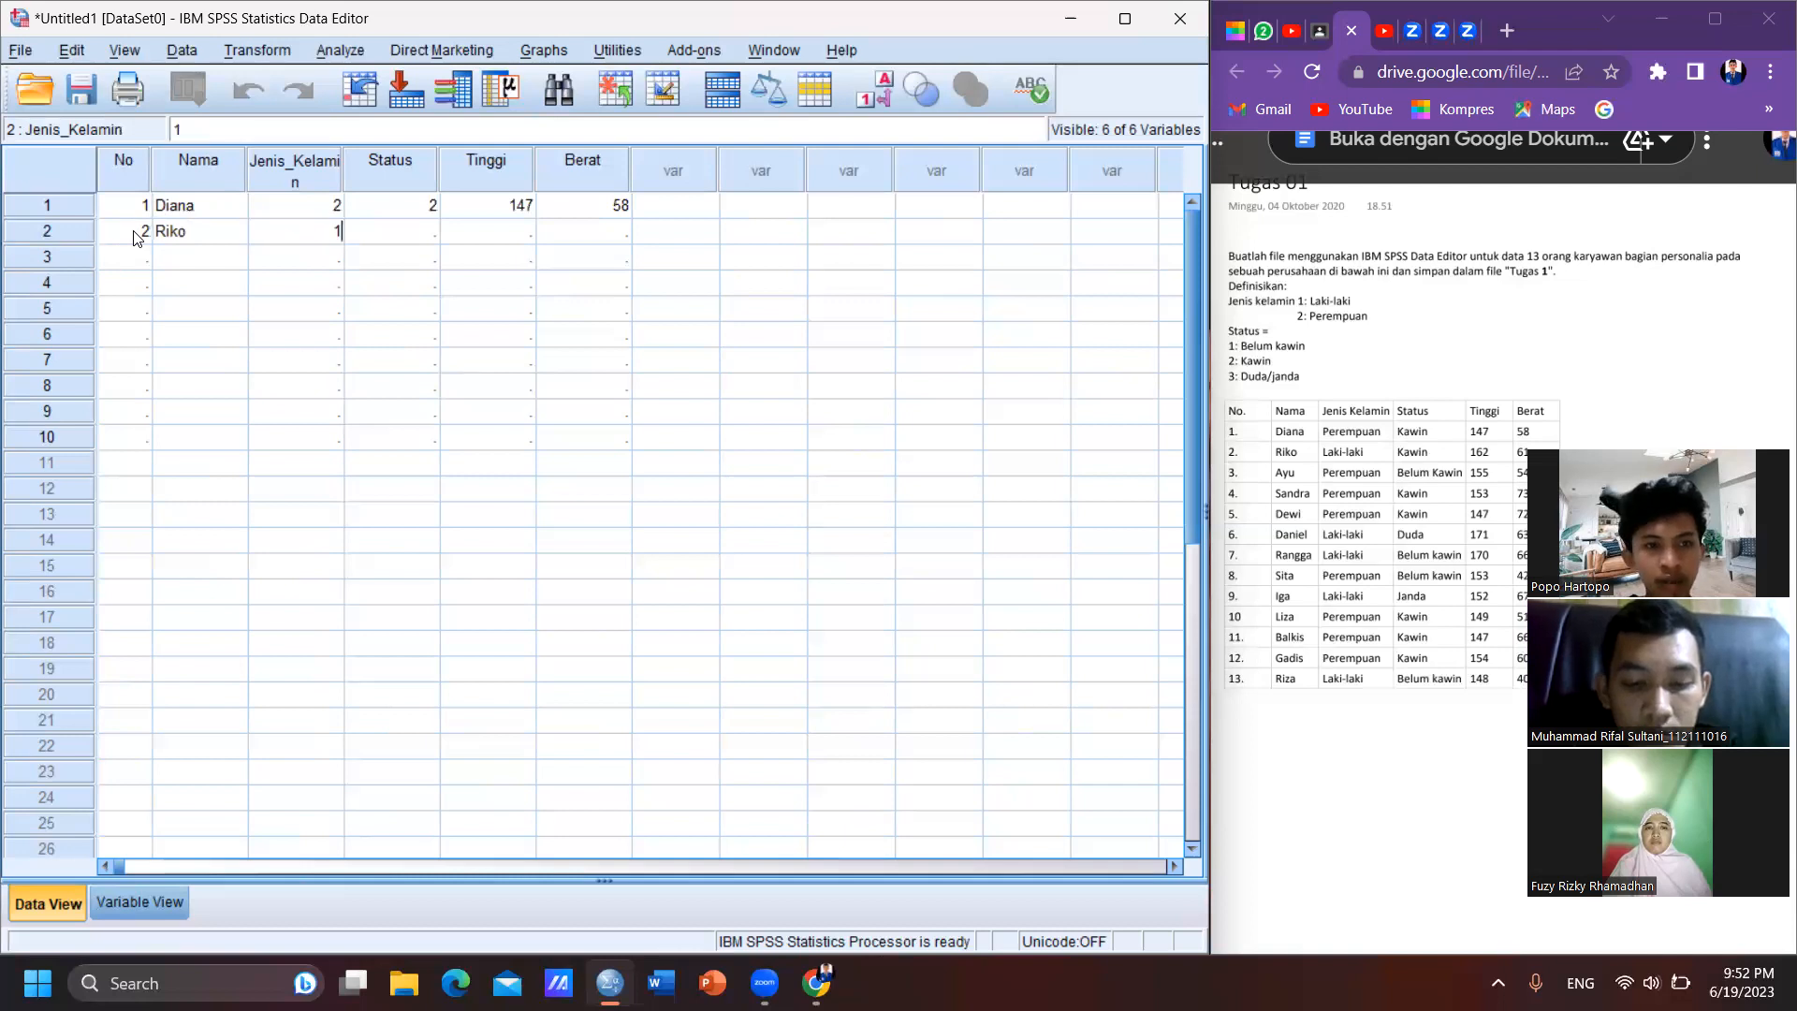
{"action": "key", "text": "Tab"}
{"action": "type", "text": "2"}
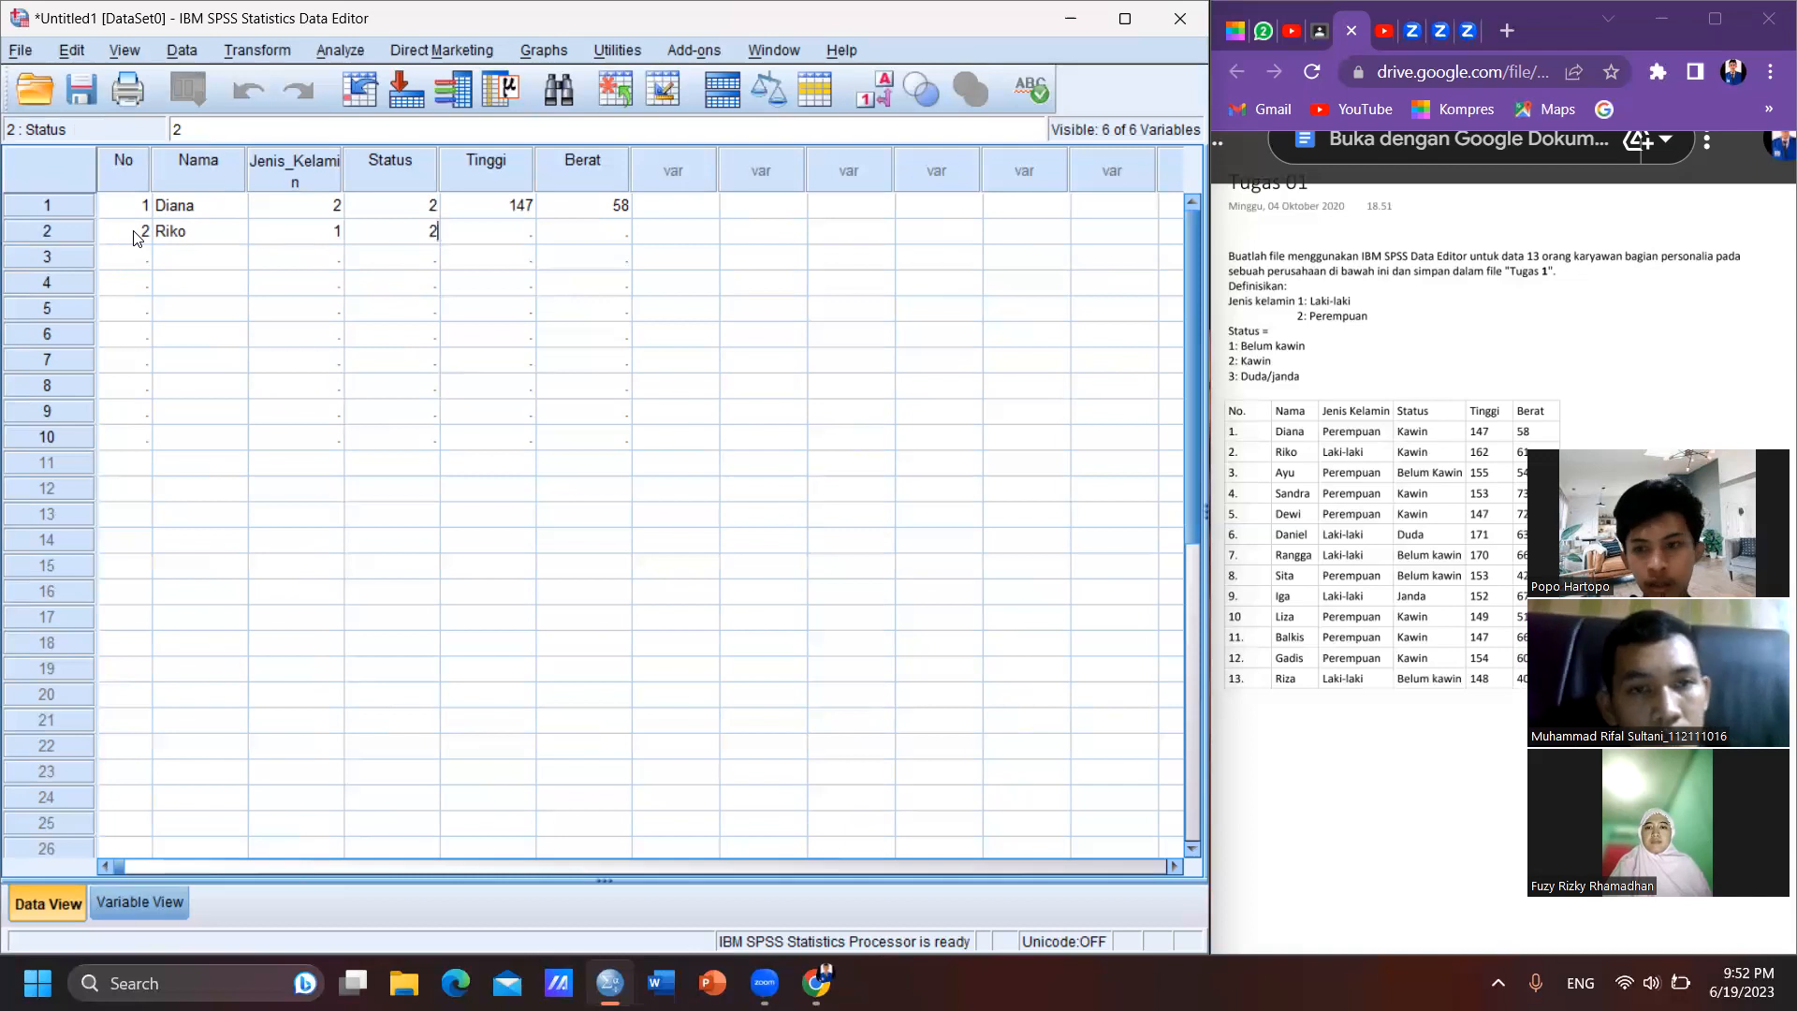
{"action": "key", "text": "Tab"}
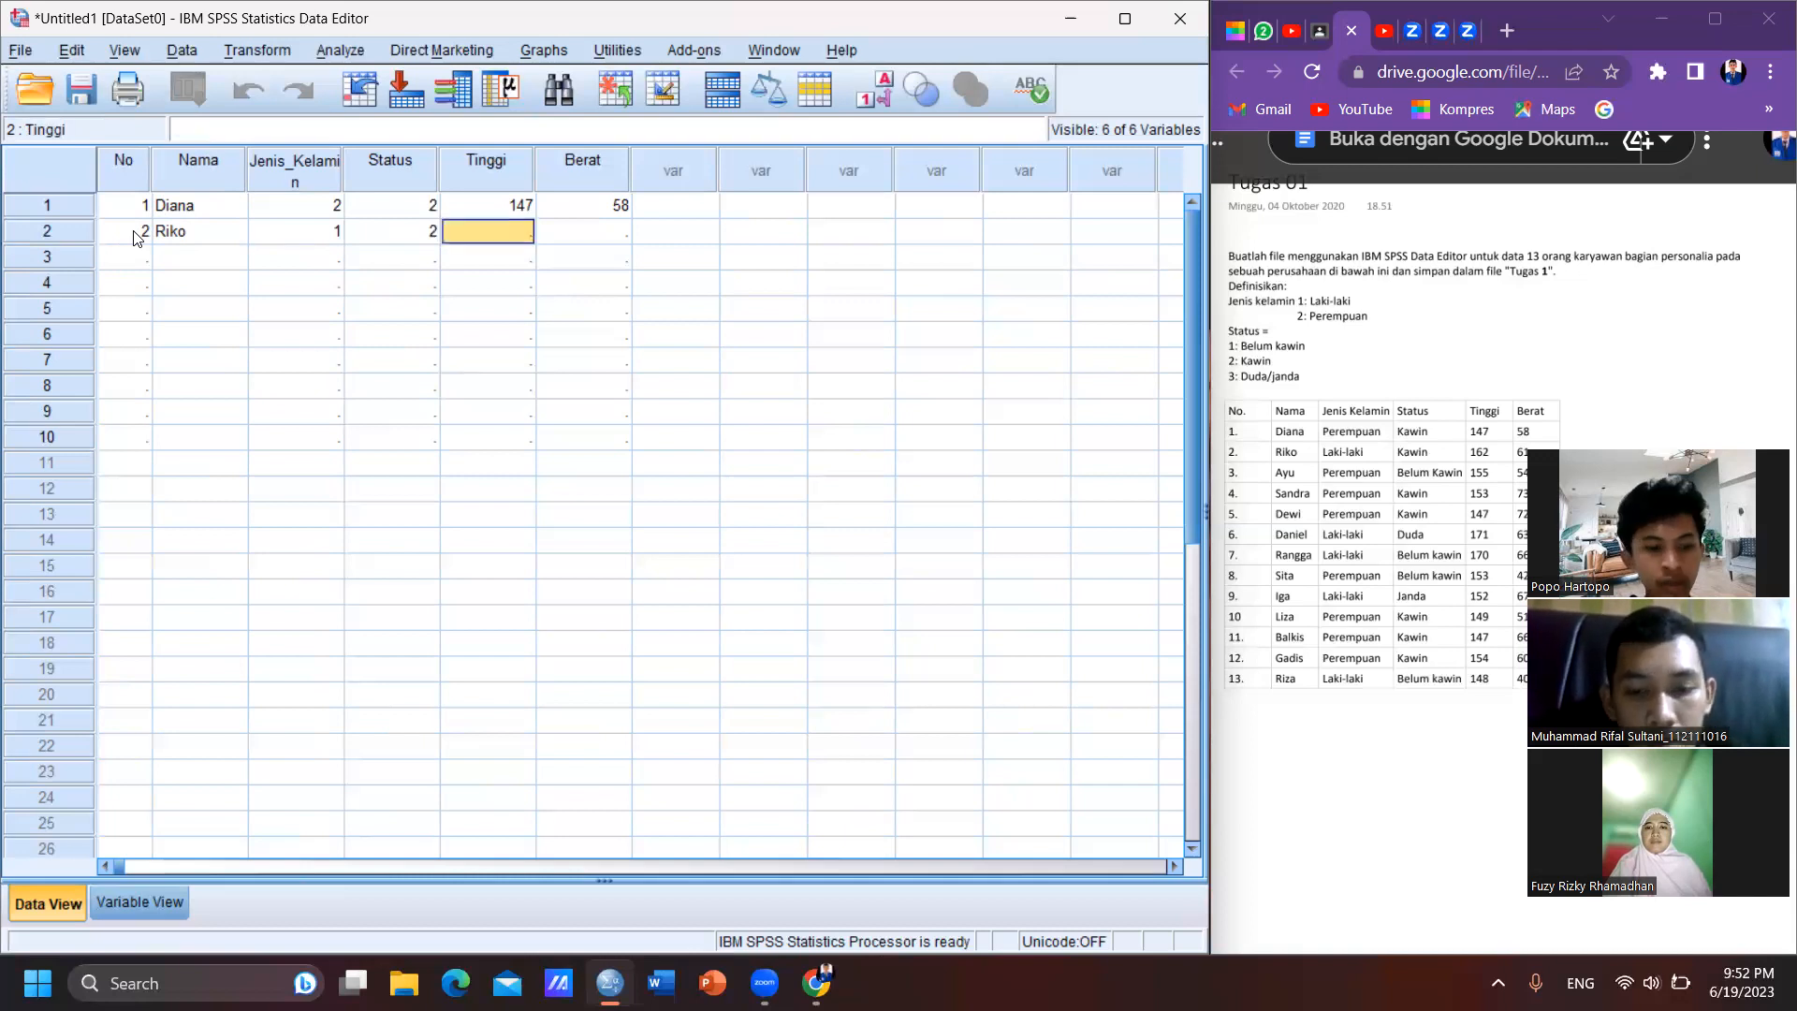
{"action": "type", "text": "162"}
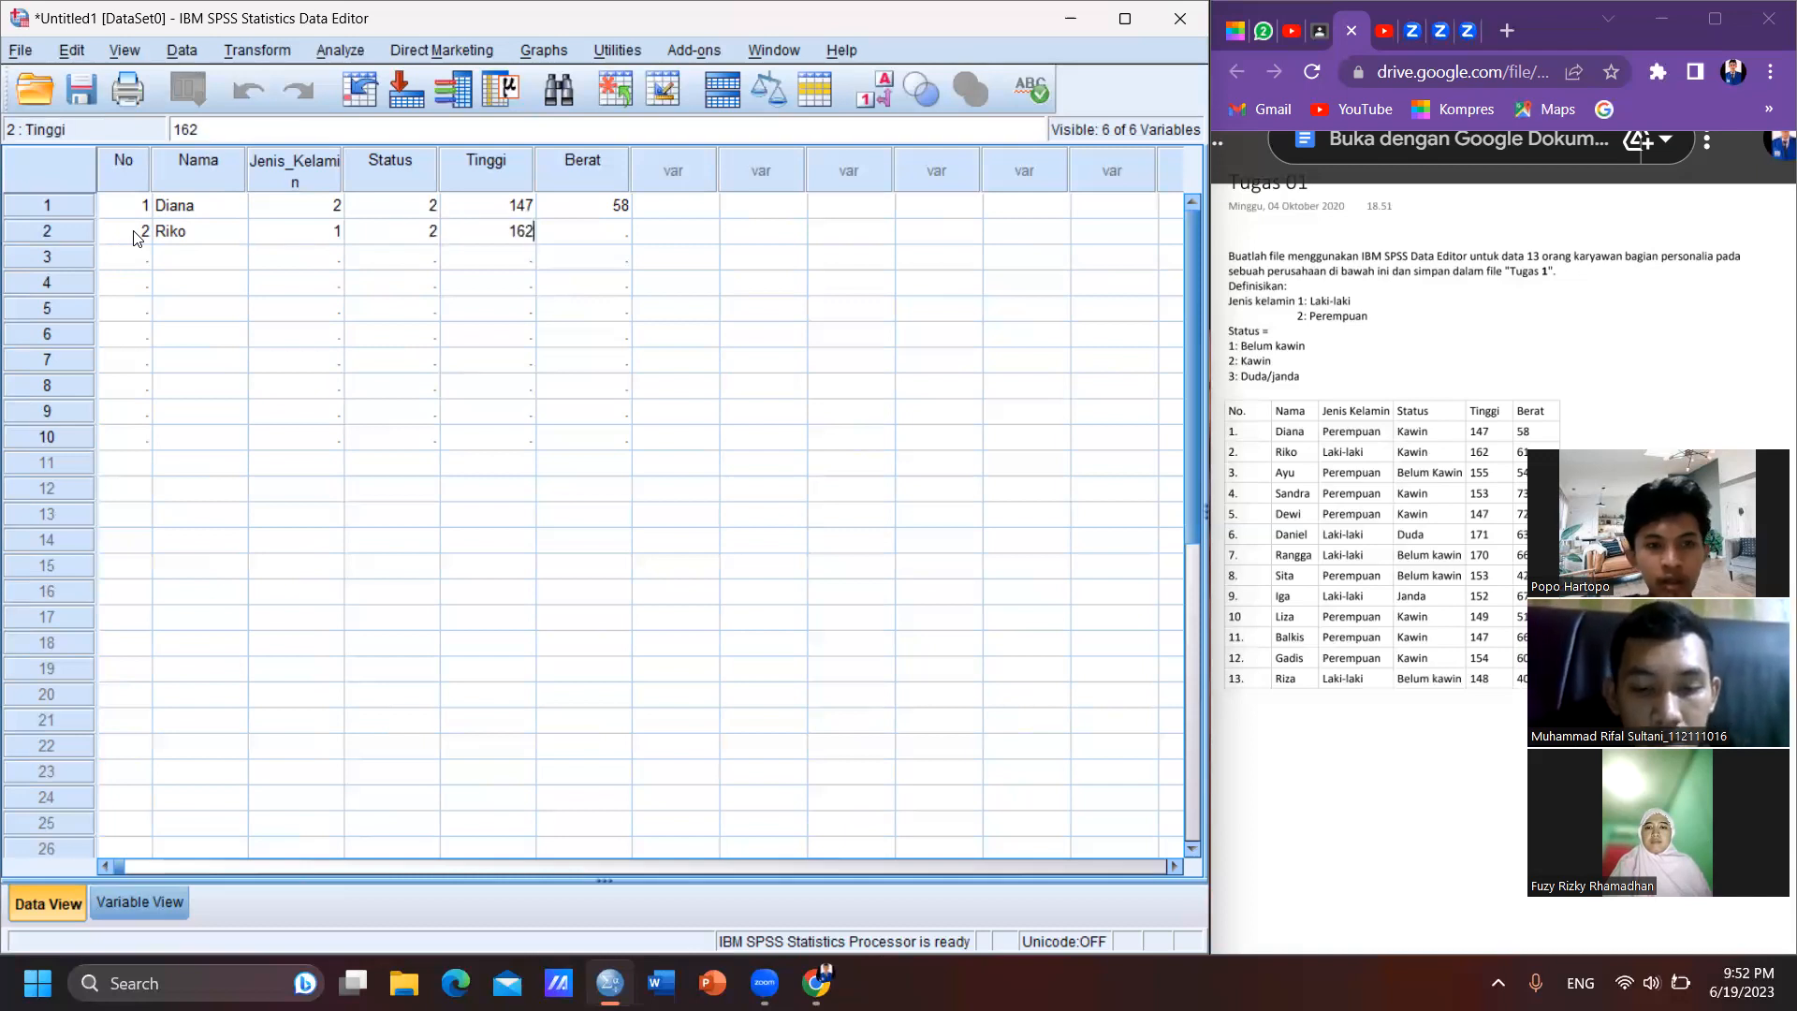
{"action": "key", "text": "Tab"}
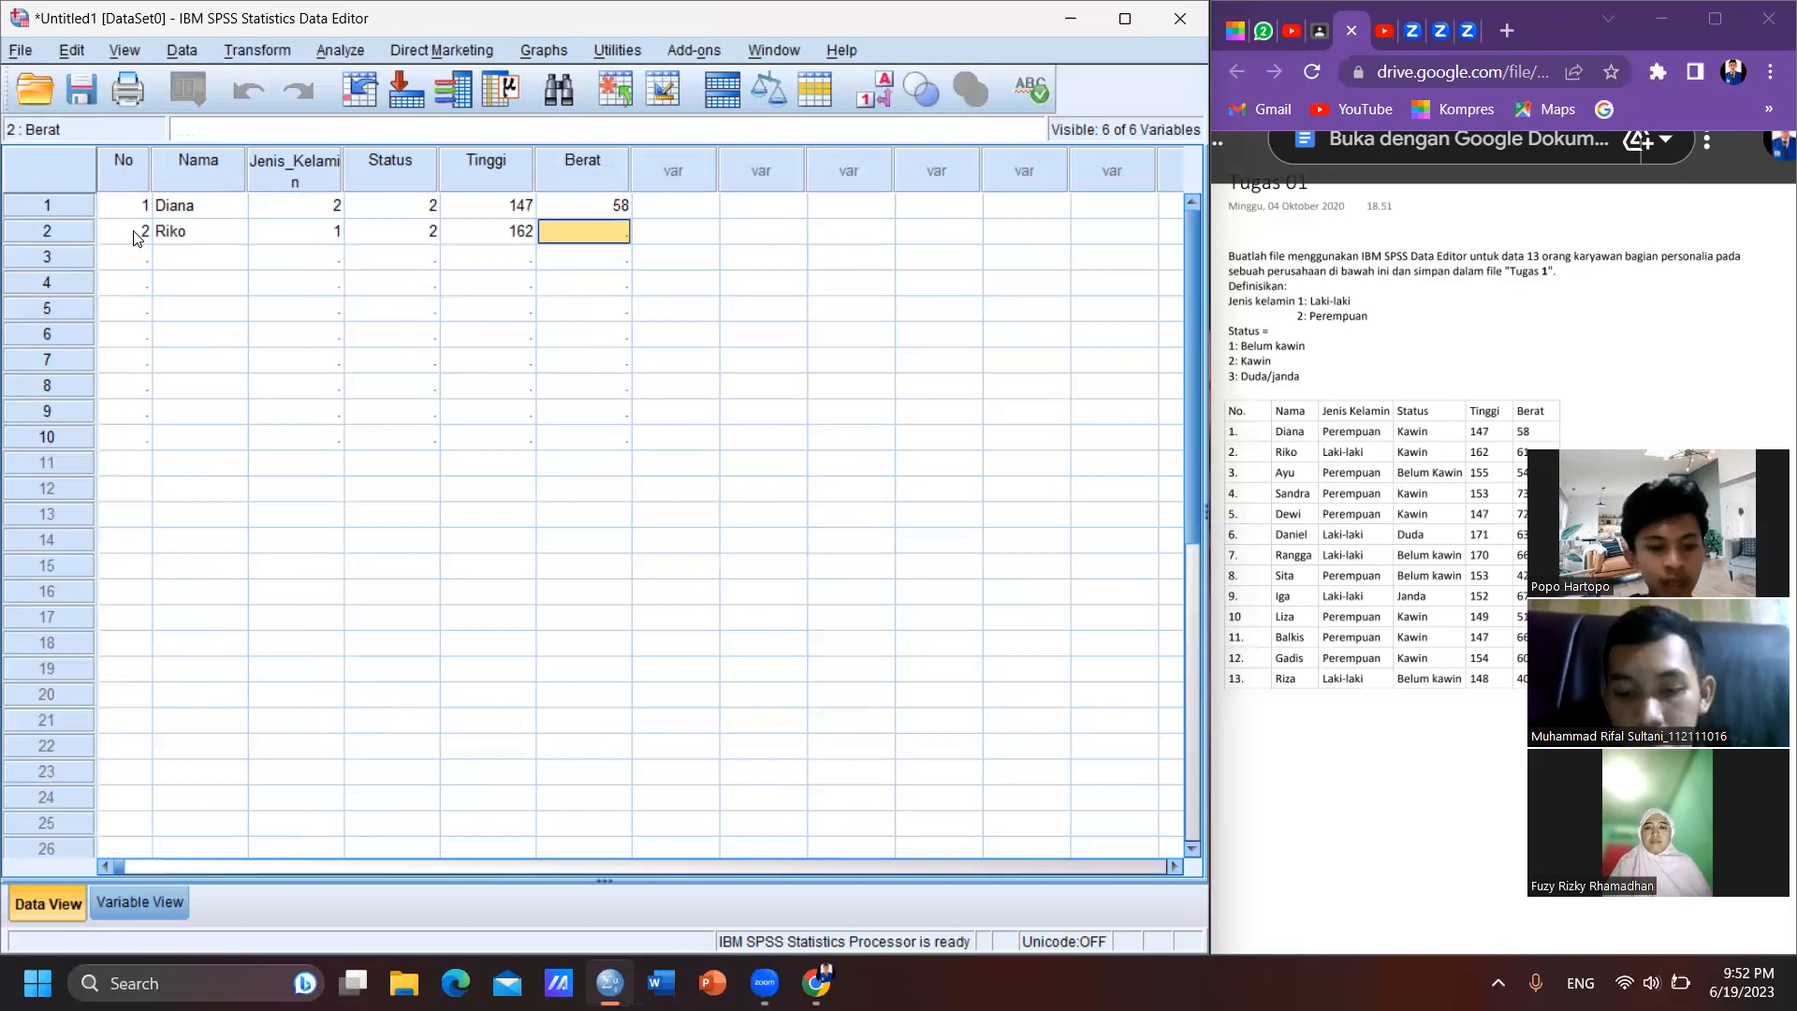
{"action": "type", "text": "61"}
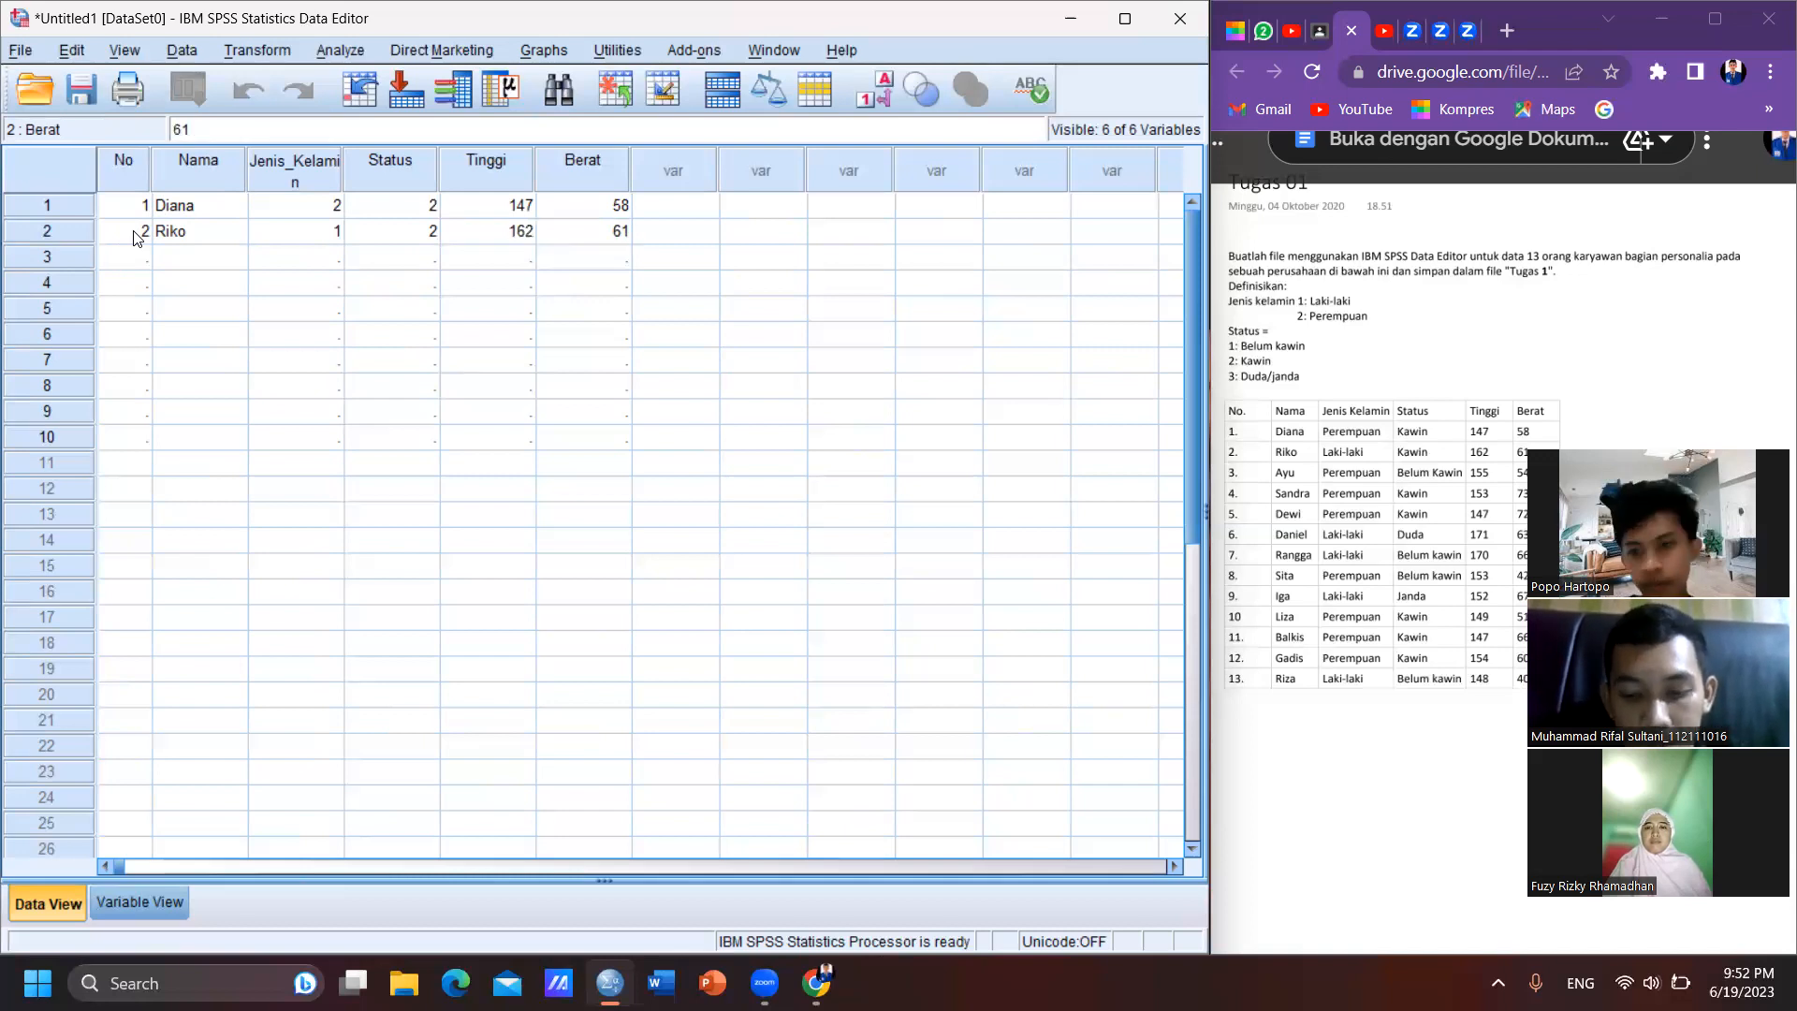
- Start case 3 in the data grid with No 3 and the third employee's name
{"action": "left_click", "coordinate": [120, 254]}
{"action": "type", "text": "3"}
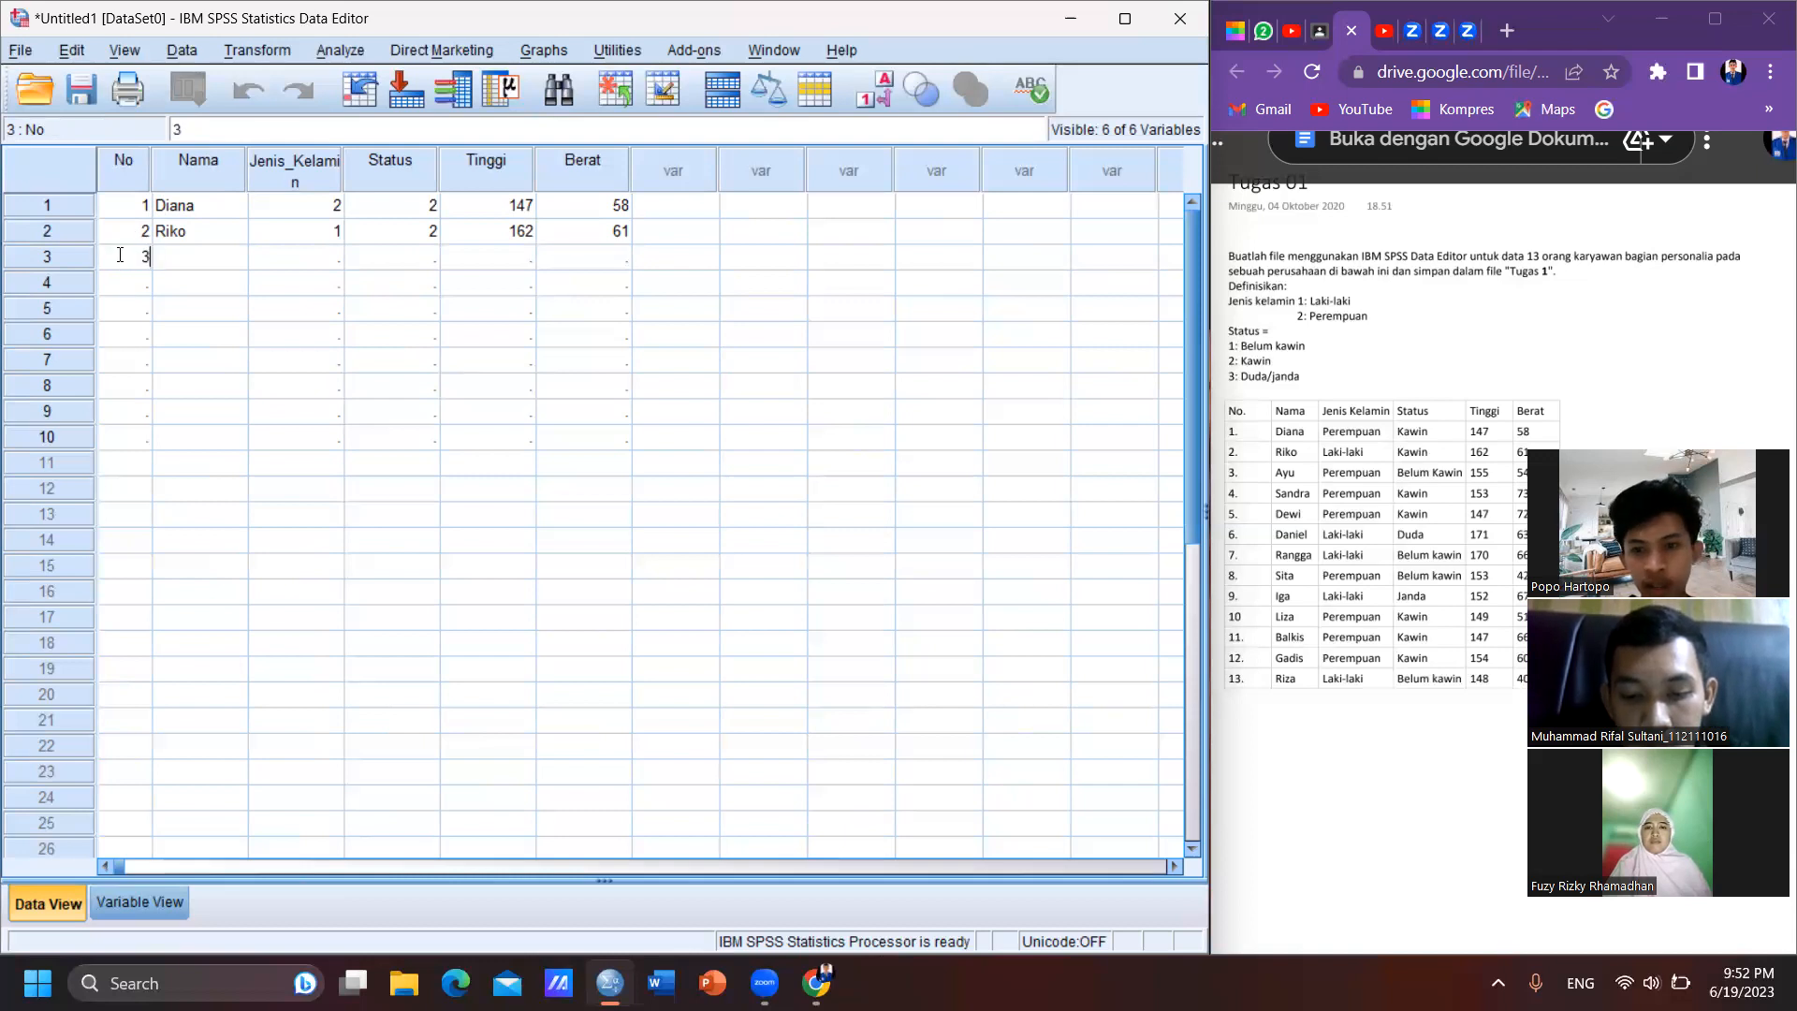
{"action": "type", "text": "Ayu"}
{"action": "key", "text": "BackSpace"}
{"action": "key", "text": "BackSpace"}
{"action": "key", "text": "BackSpace"}
{"action": "key", "text": "Tab"}
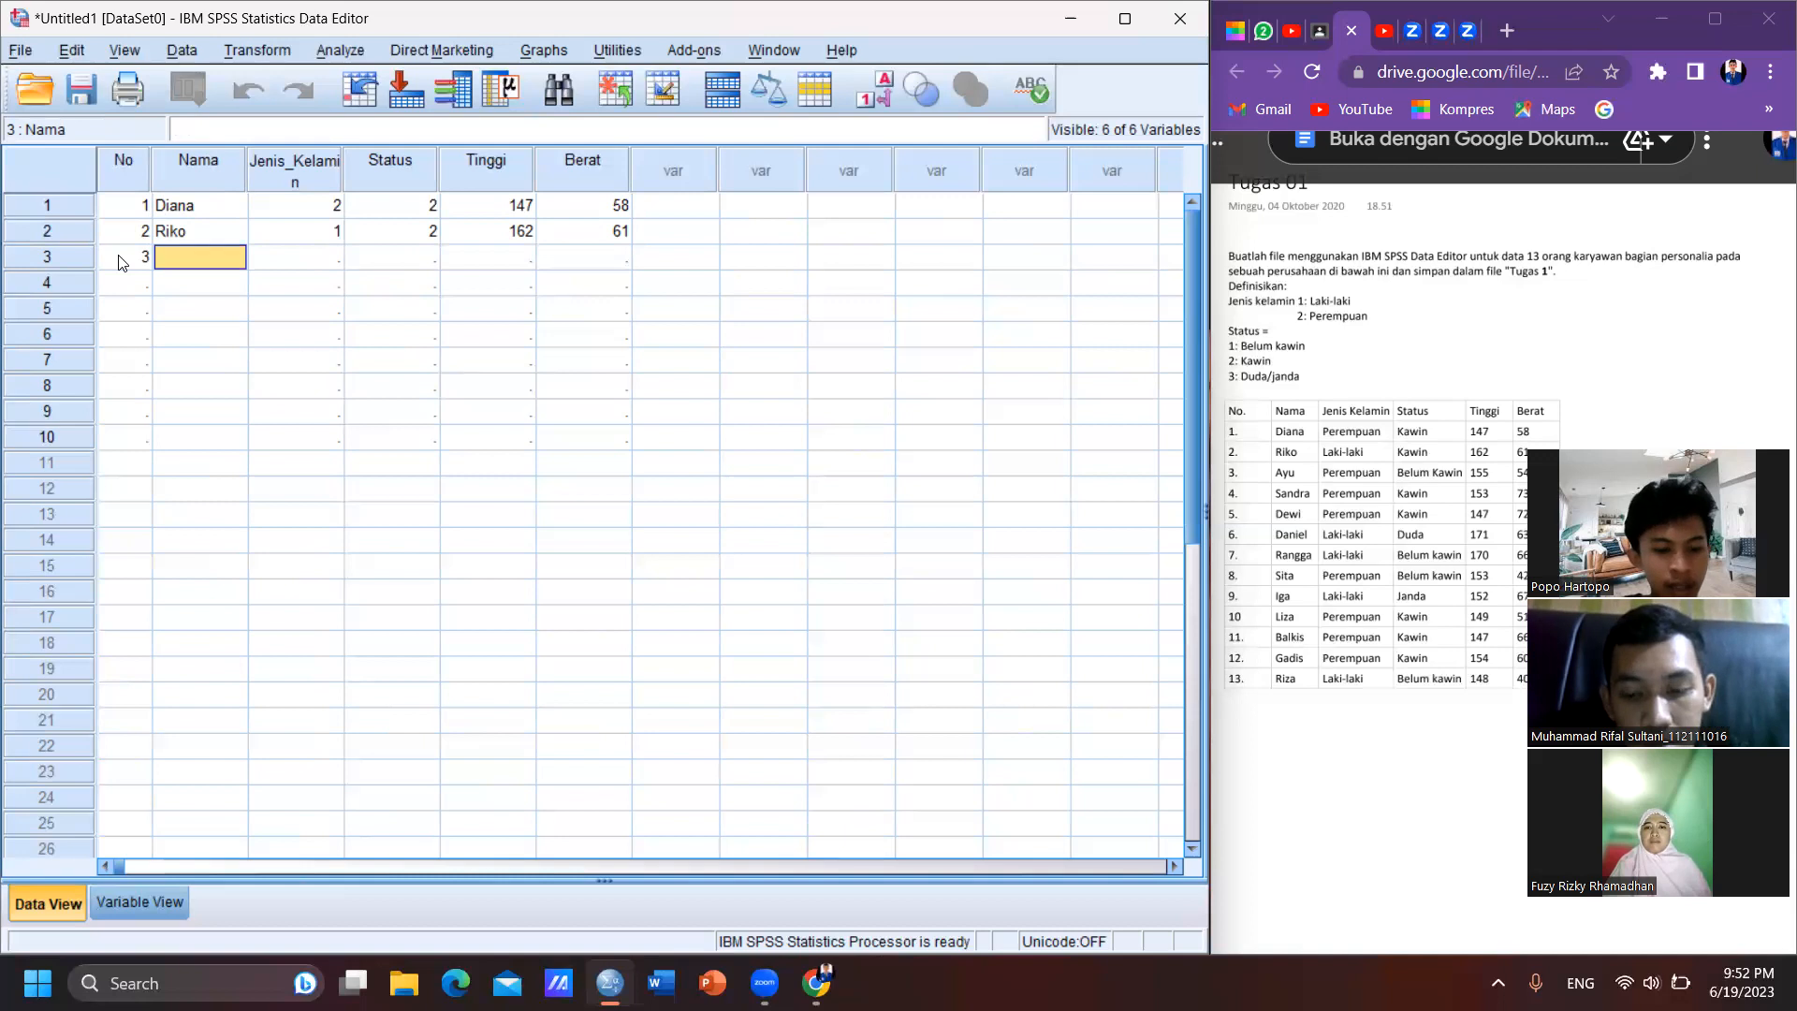
{"action": "type", "text": "Ayu"}
- Complete case 3 with Jenis_Kelamin 2, Status 1, Tinggi 155 and Berat 54
{"action": "key", "text": "Tab"}
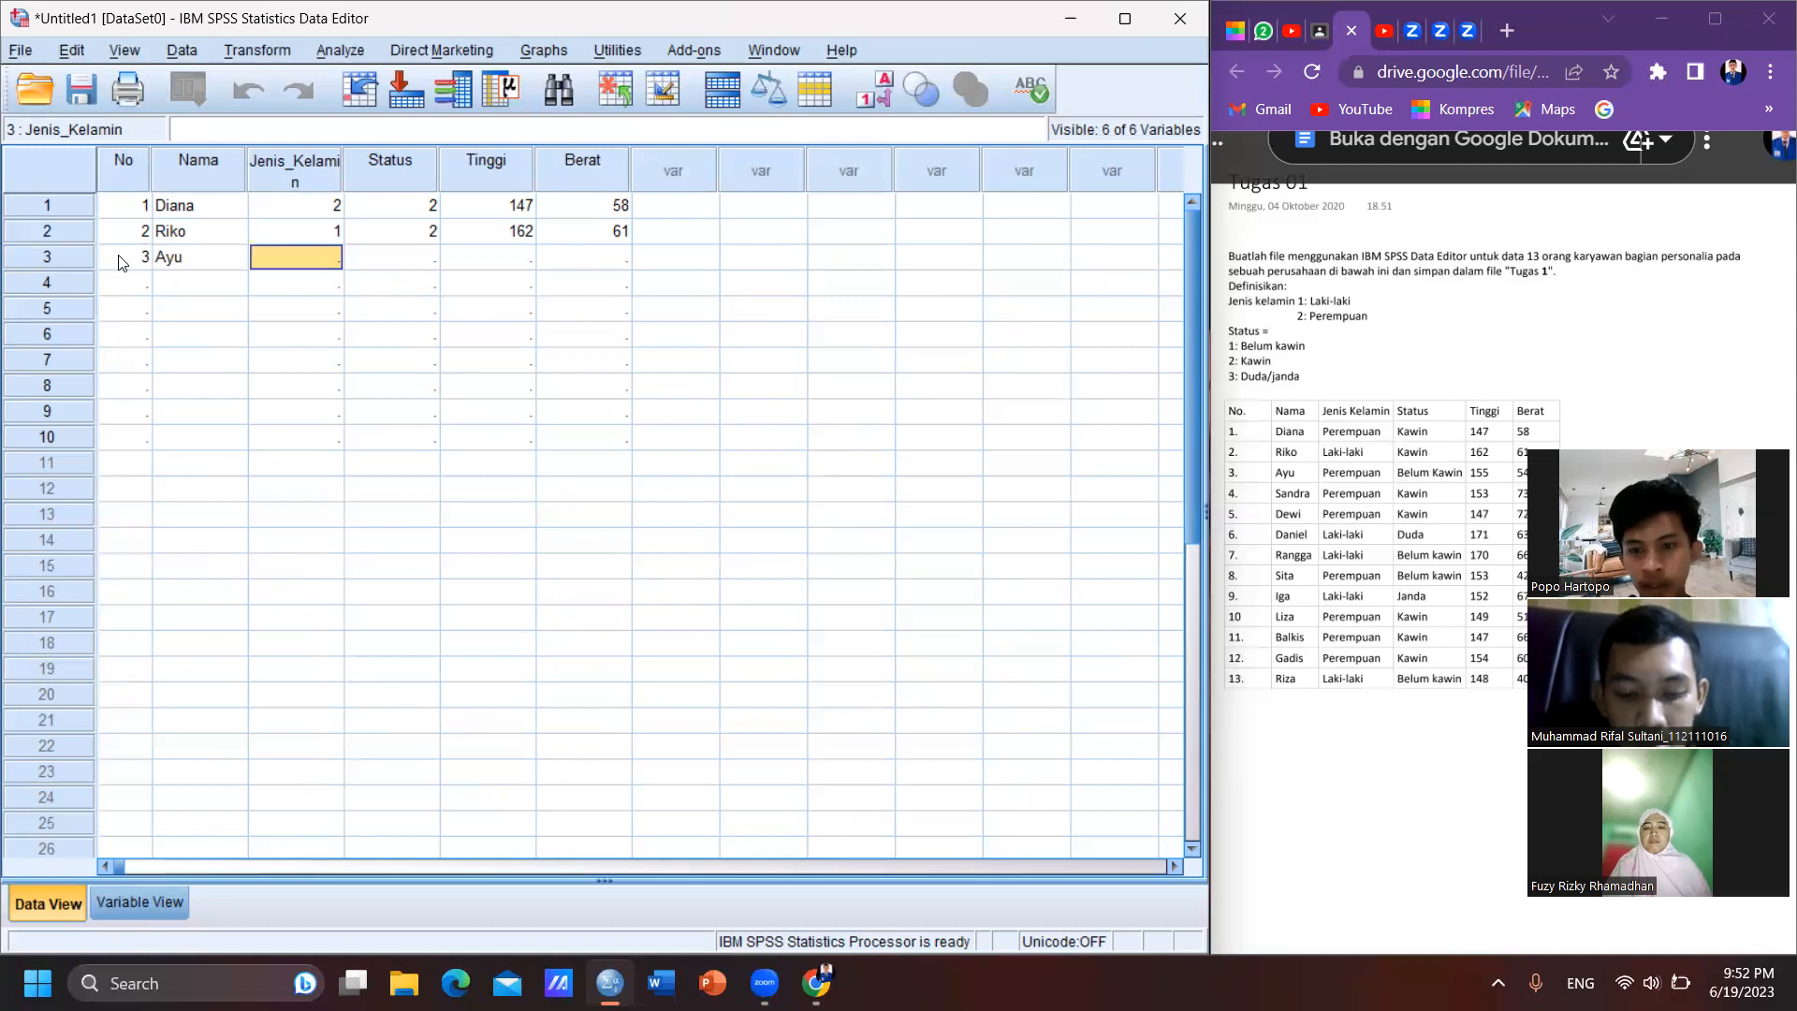
{"action": "type", "text": "2"}
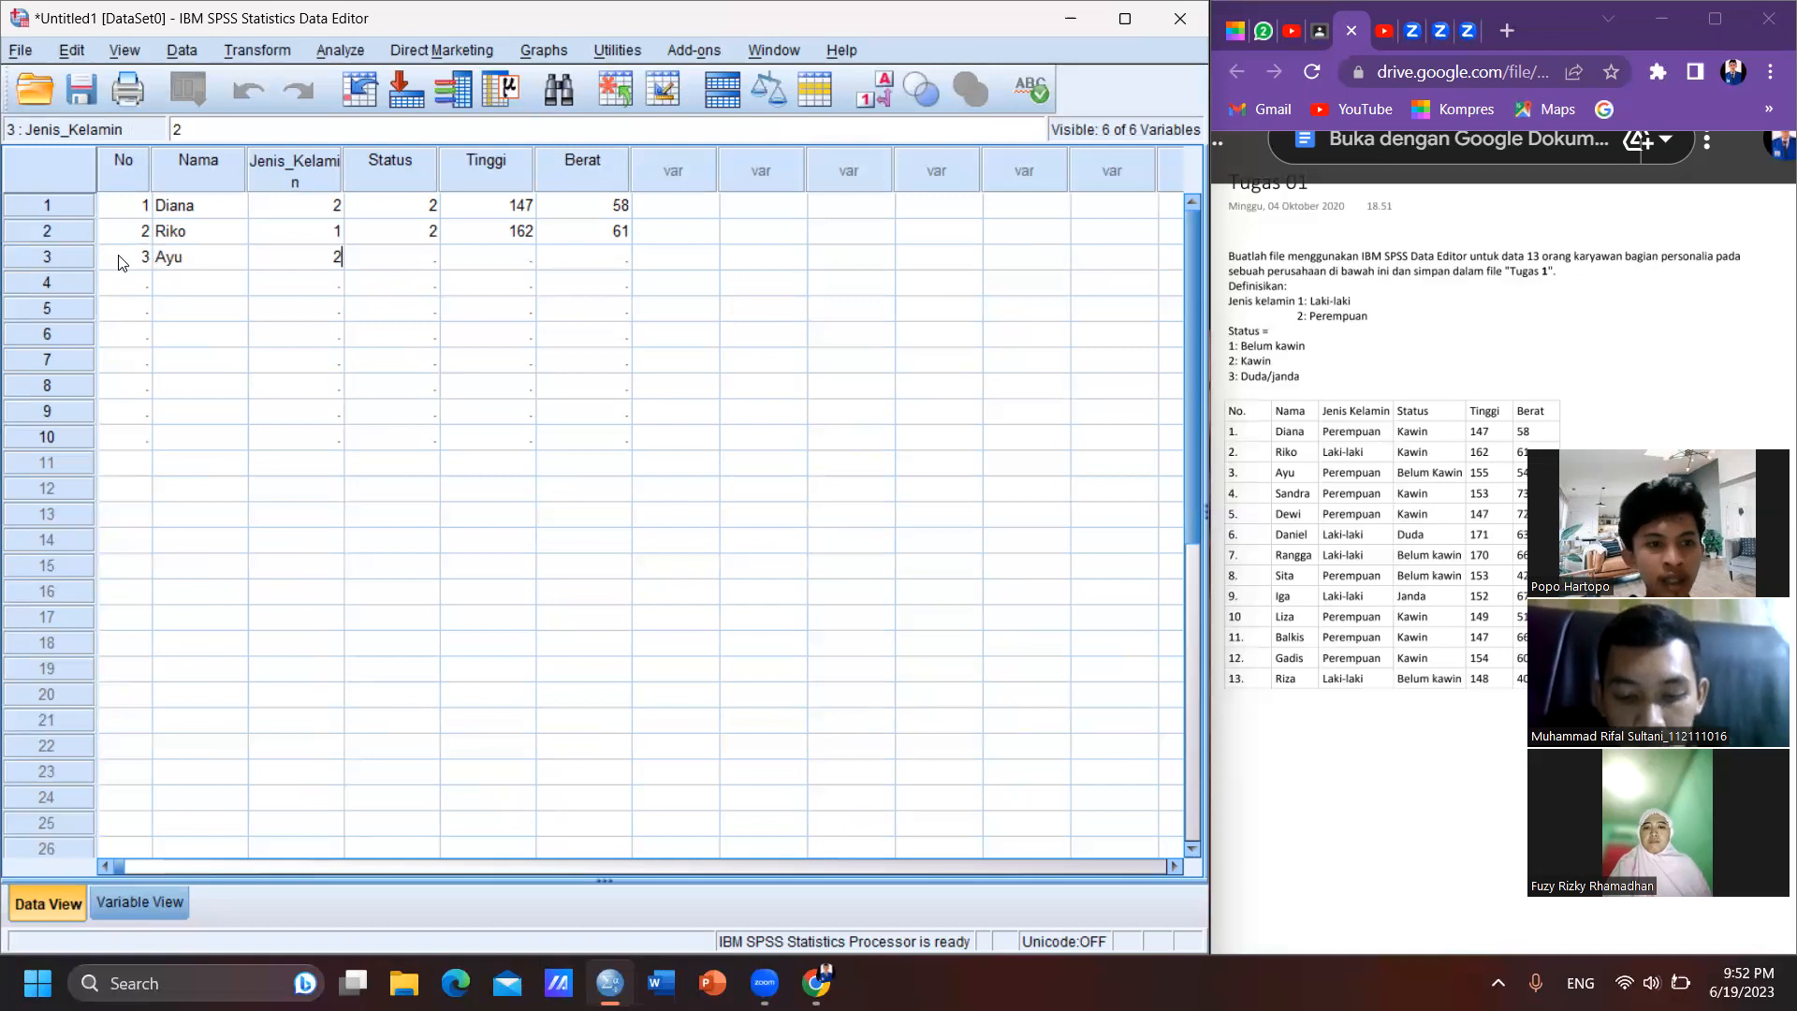
{"action": "key", "text": "Tab"}
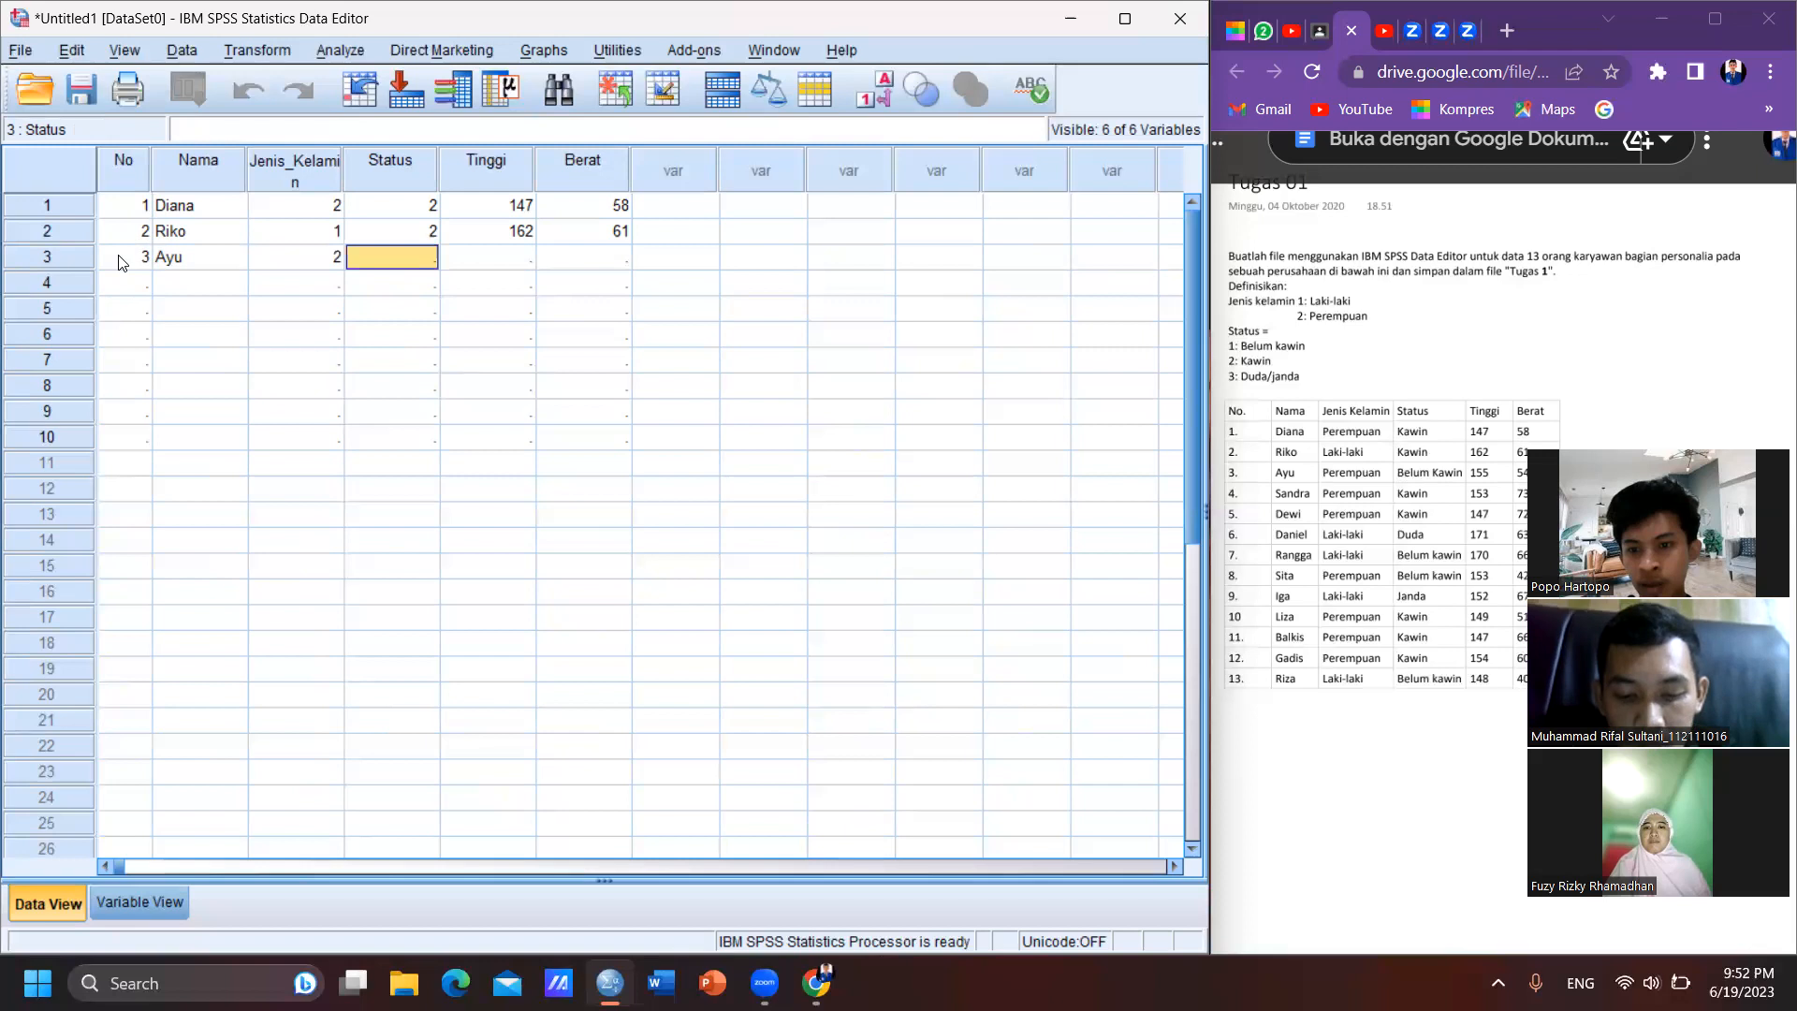
{"action": "type", "text": "1"}
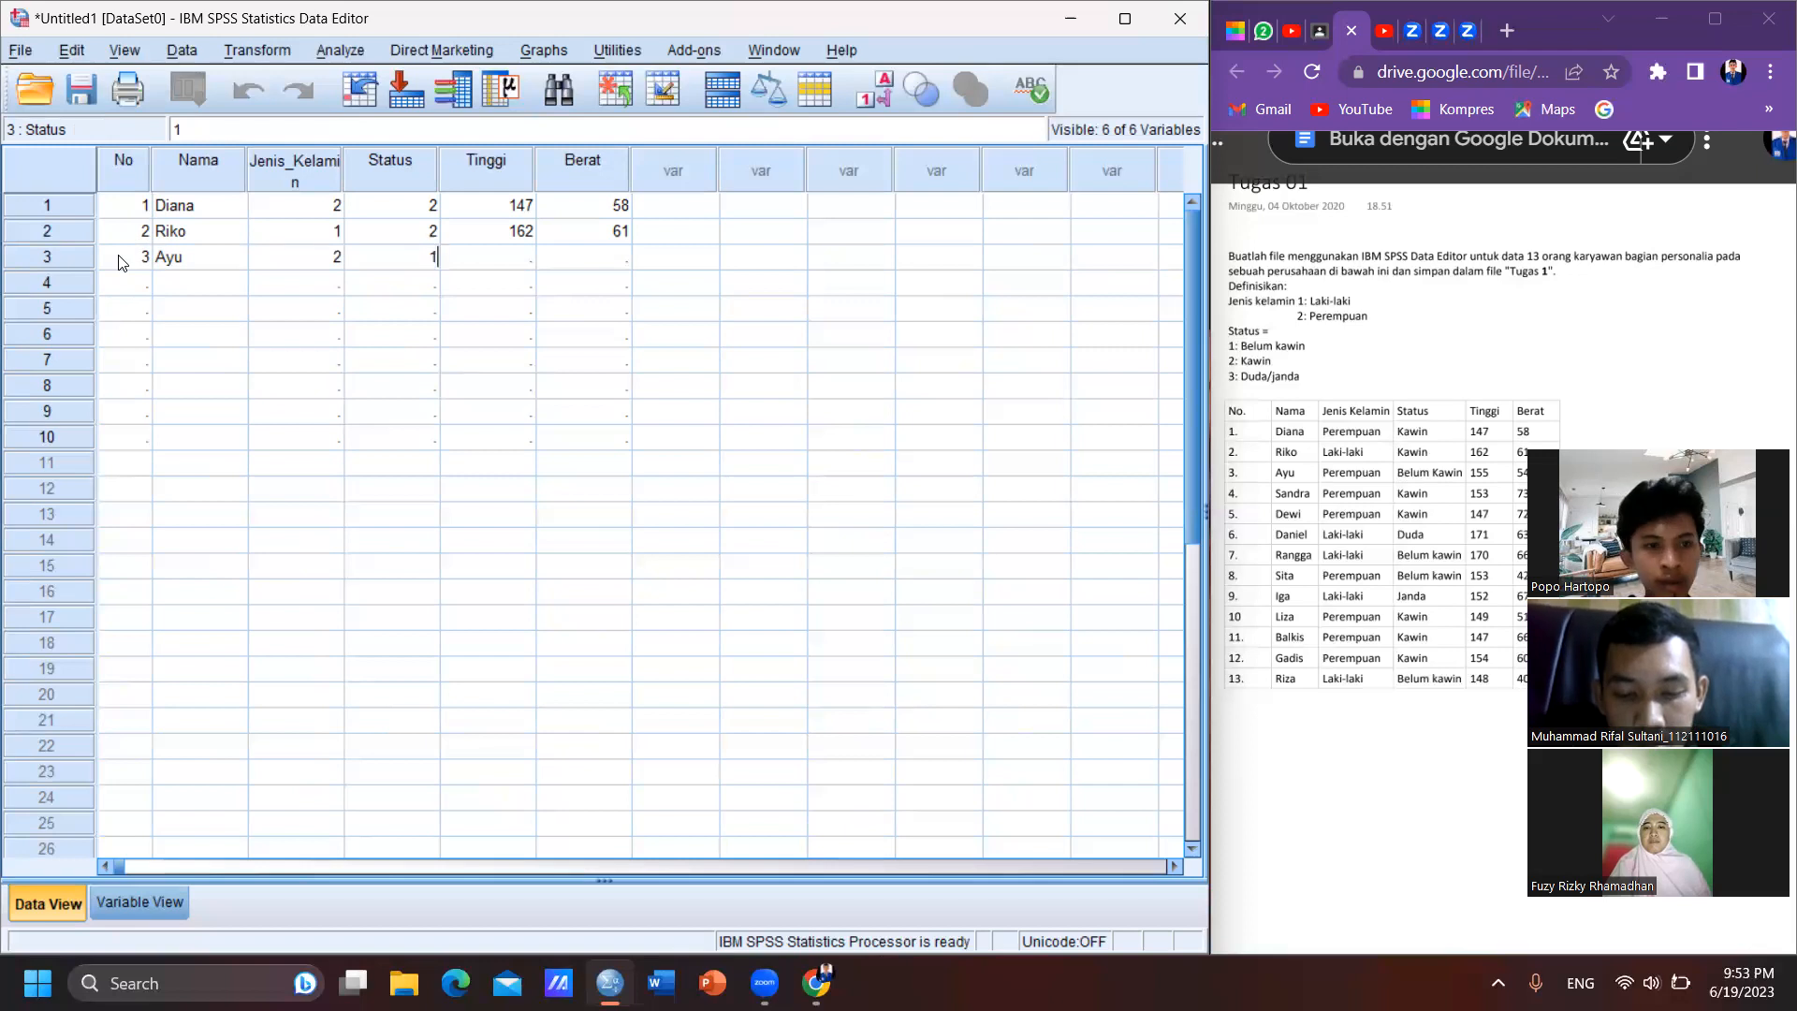
{"action": "key", "text": "Tab"}
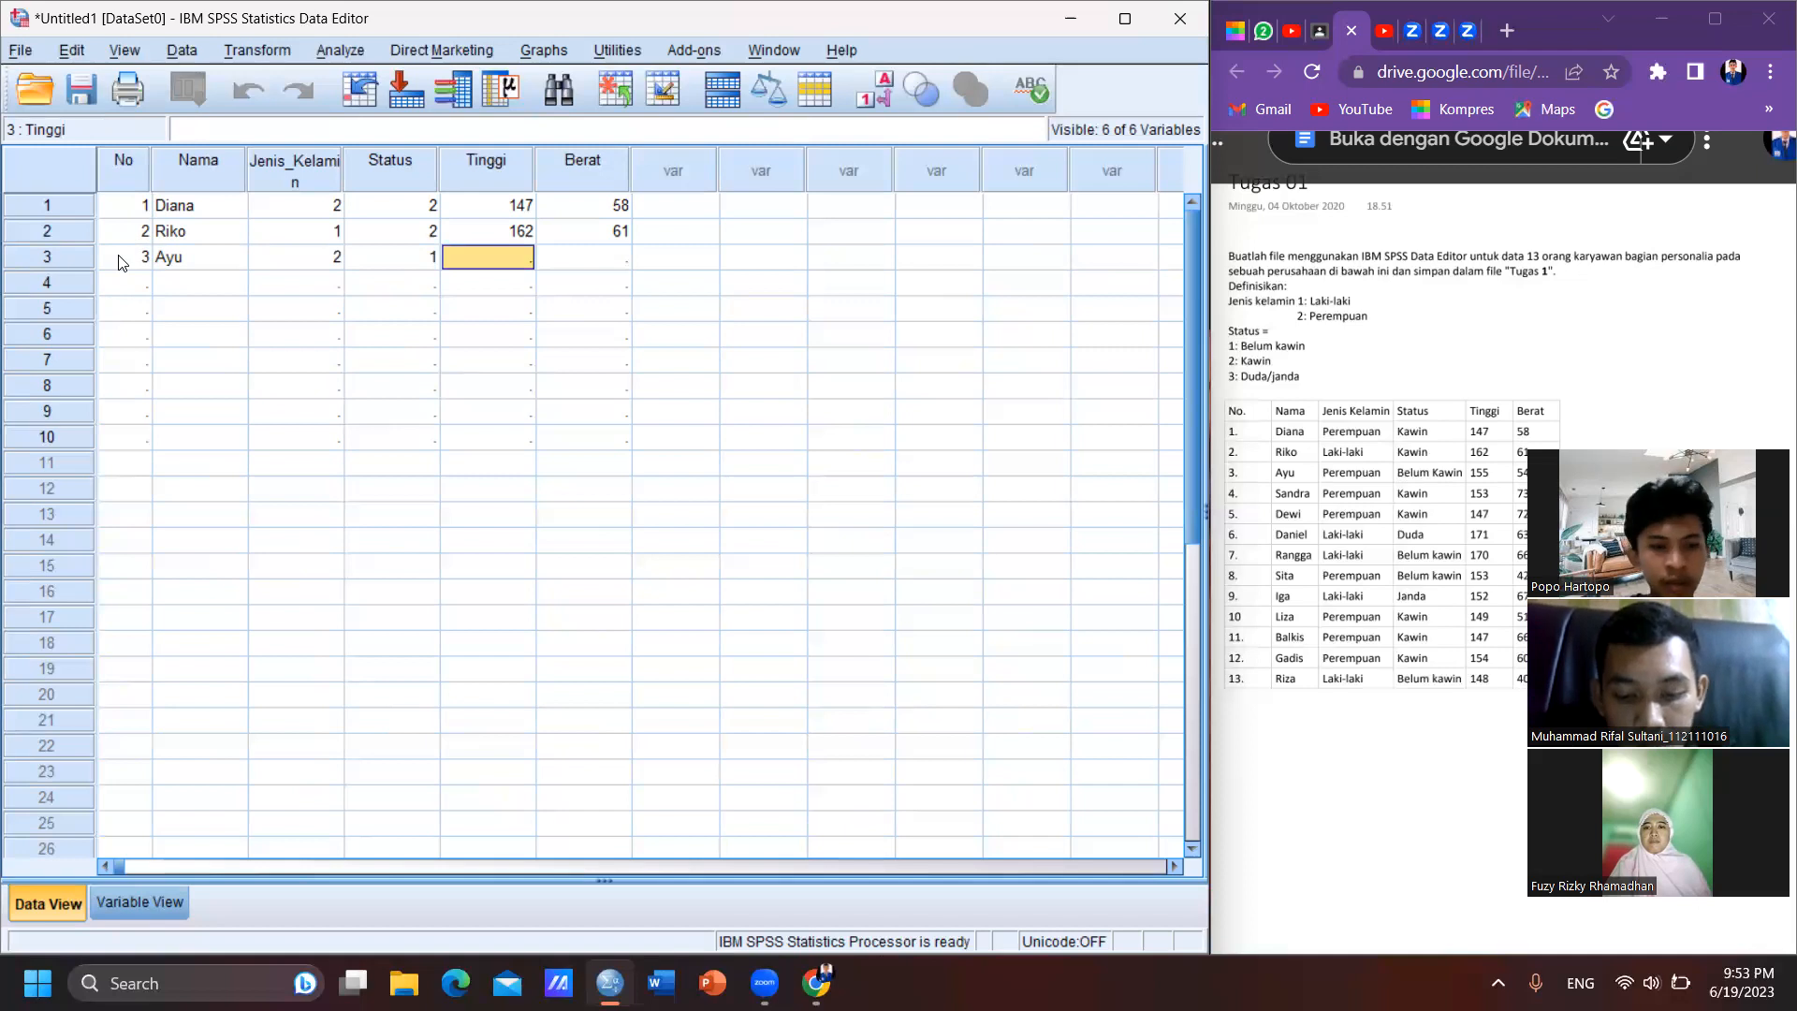
{"action": "type", "text": "155"}
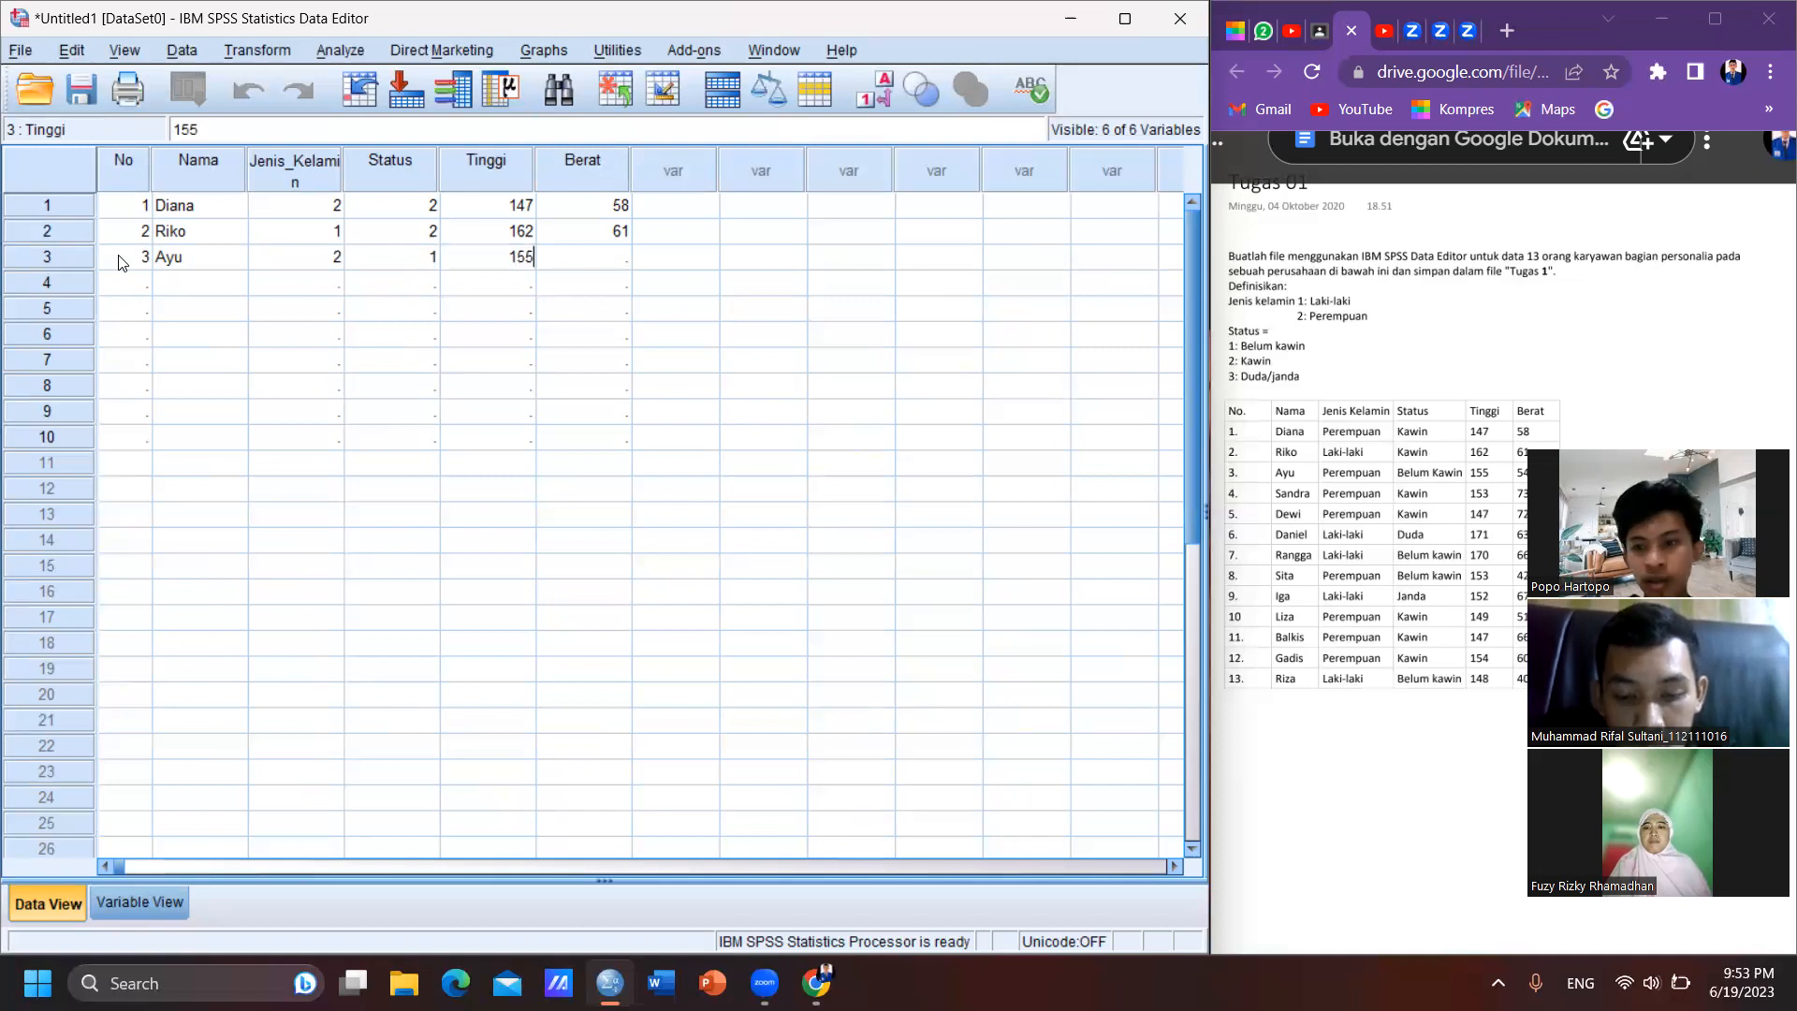
{"action": "key", "text": "Tab"}
{"action": "type", "text": "54"}
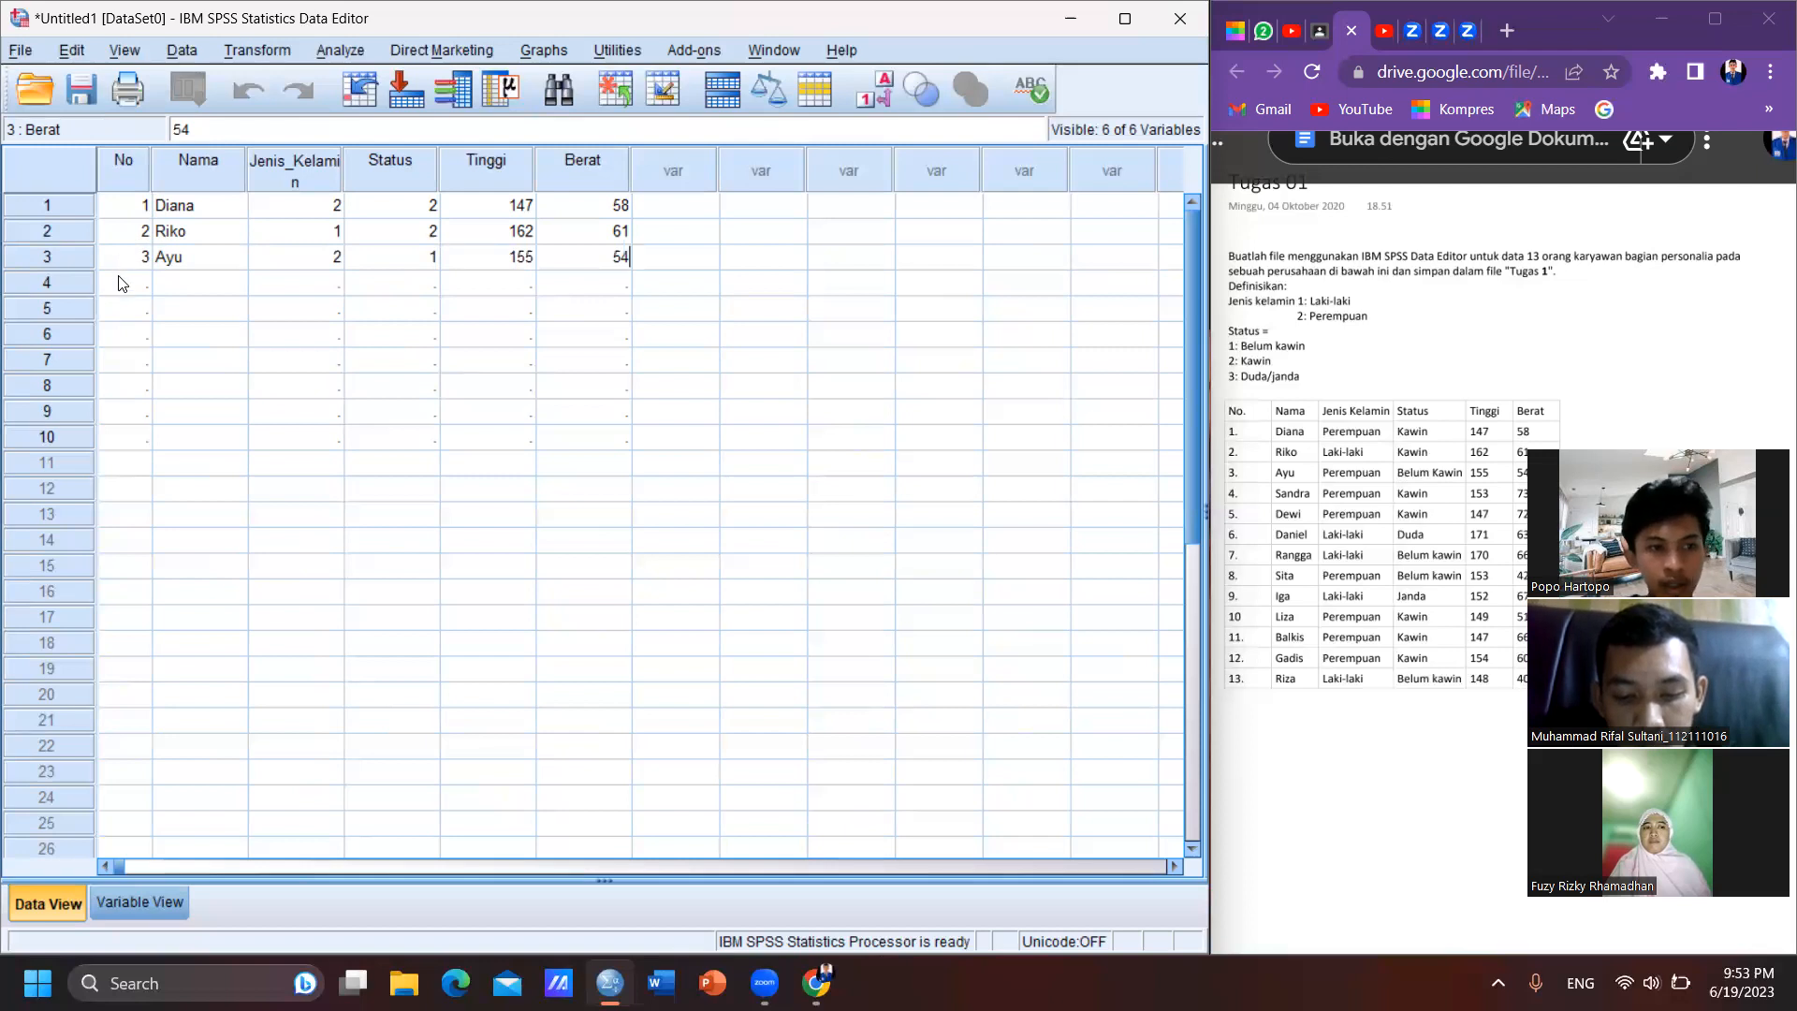
- Start case 4 in the data grid with No 4 and the fourth employee's name
{"action": "left_click", "coordinate": [120, 282]}
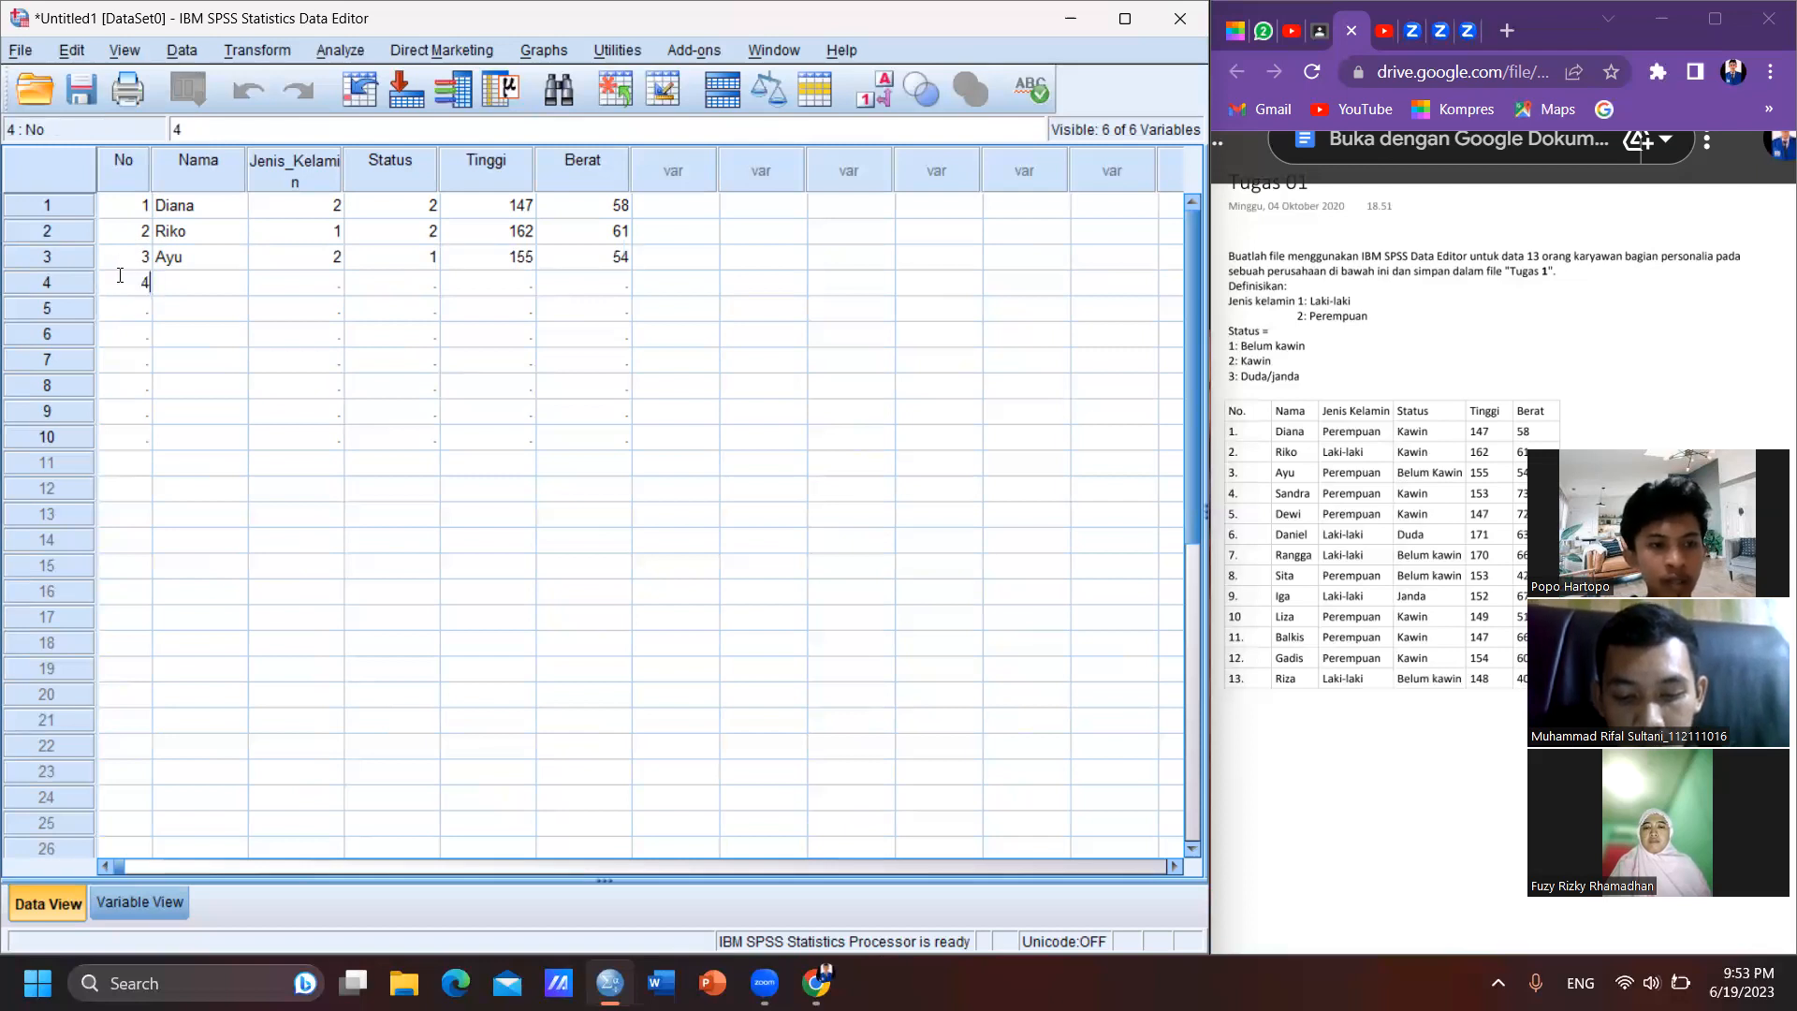
{"action": "key", "text": "Tab"}
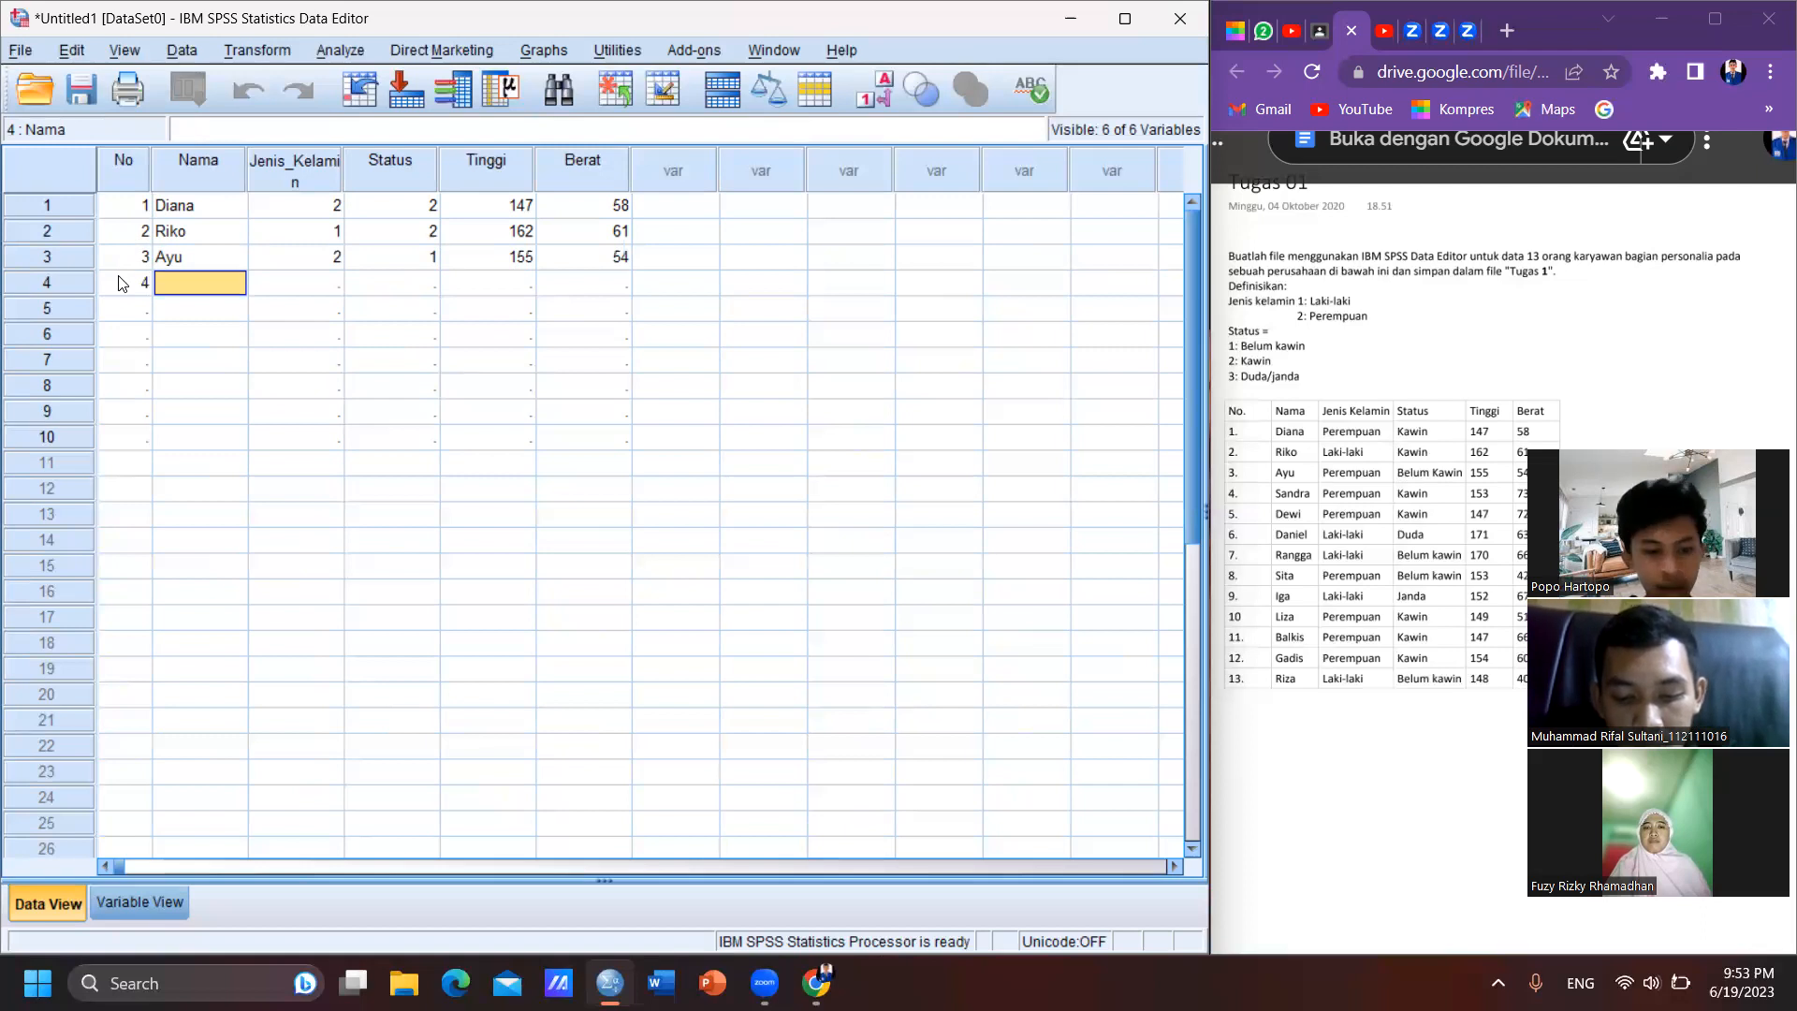
{"action": "type", "text": "Sa"}
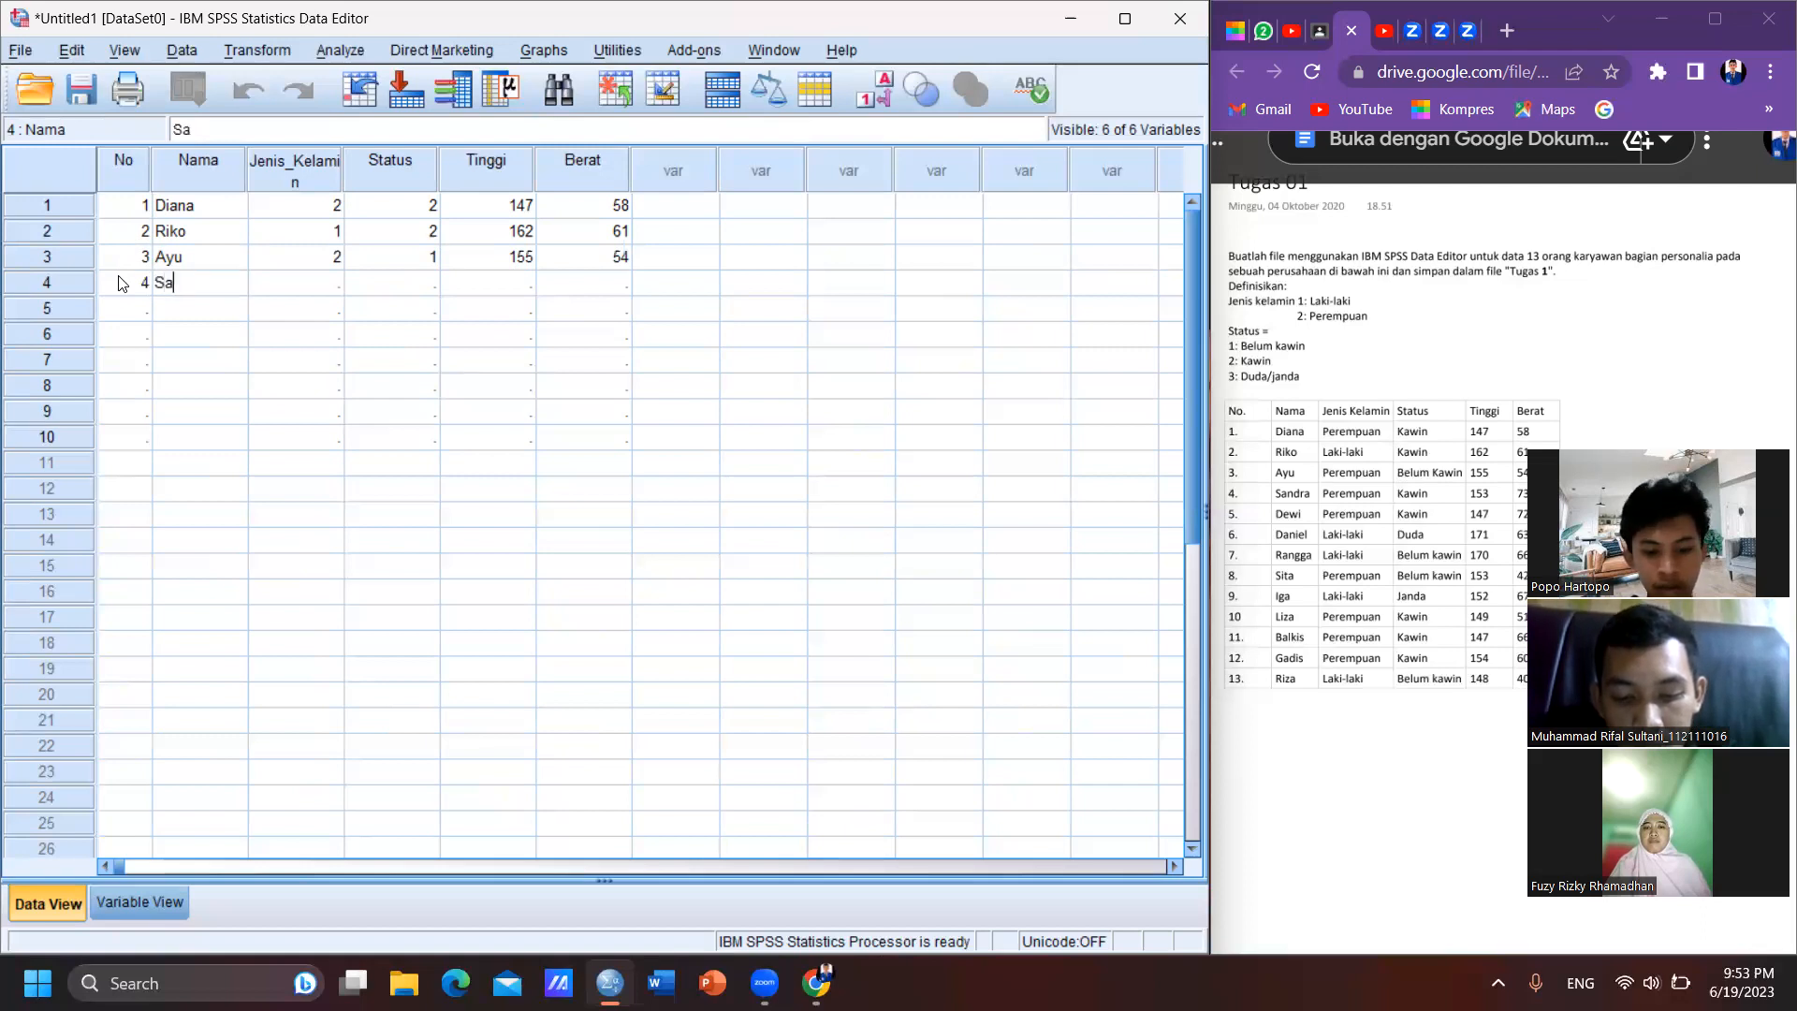
{"action": "type", "text": "ndra"}
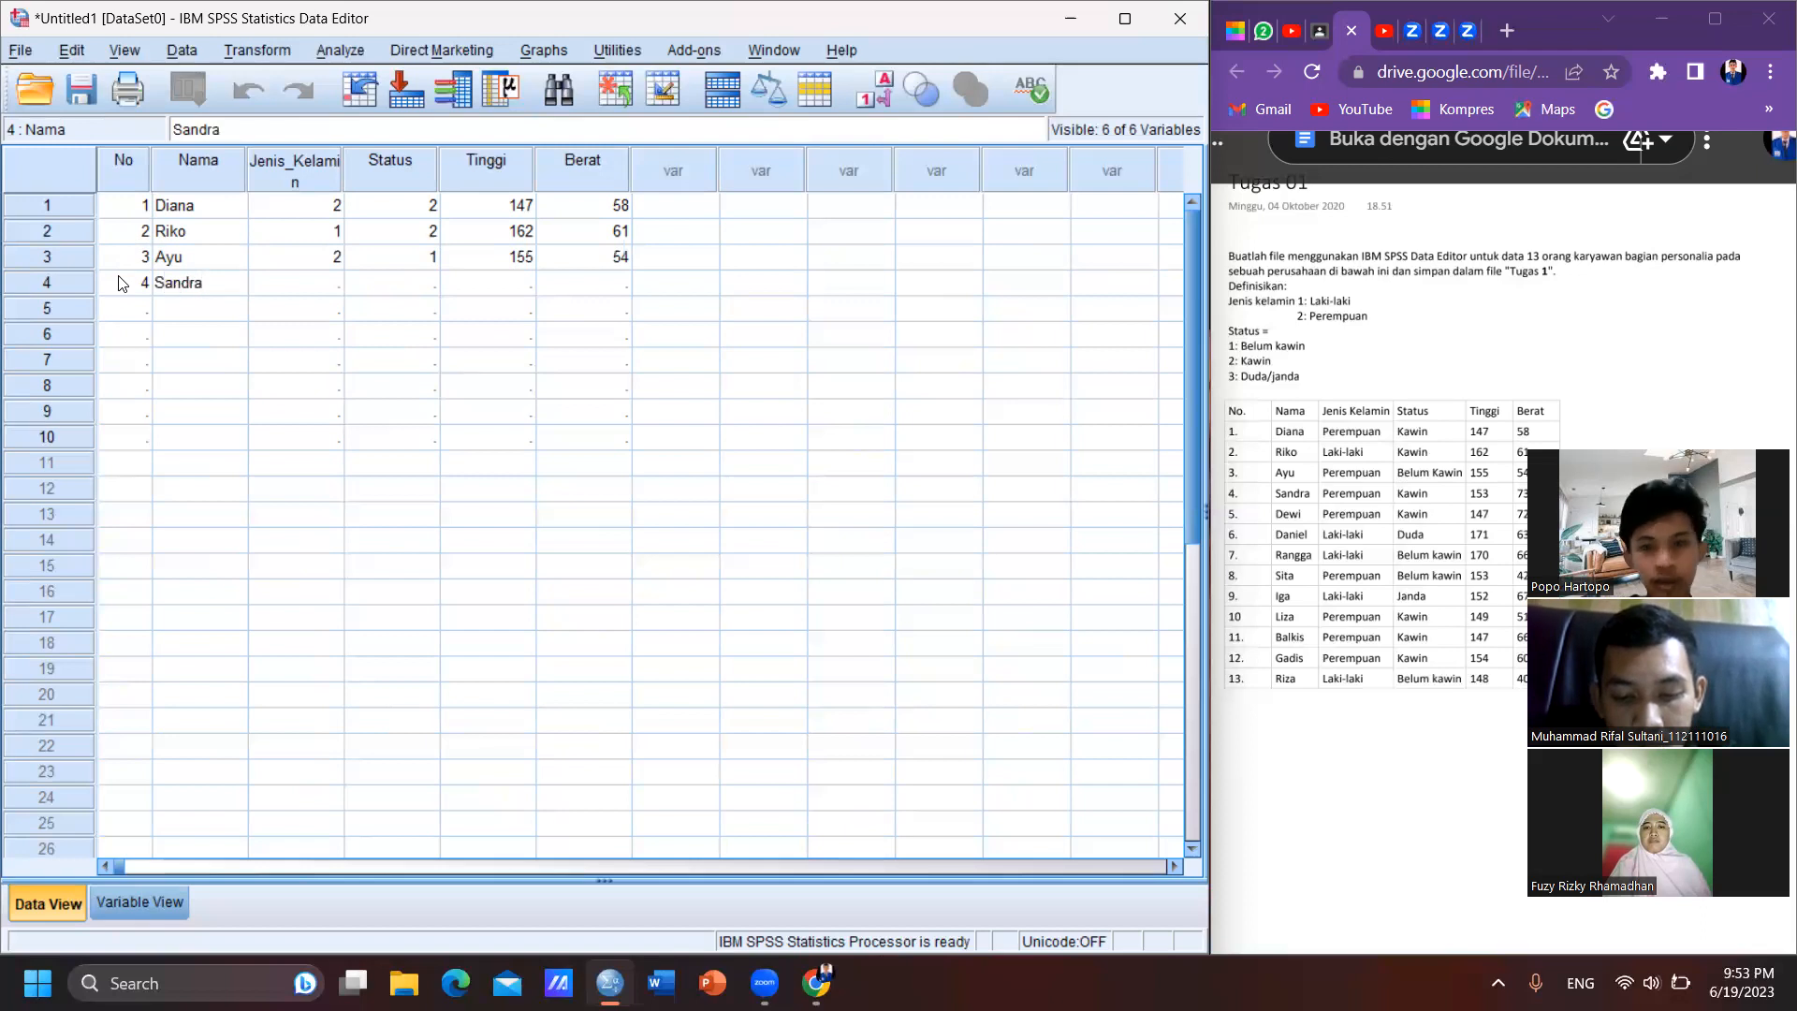
- Complete case 4 with Jenis_Kelamin 2, Status 2, Tinggi 153 and Berat 73
{"action": "key", "text": "Tab"}
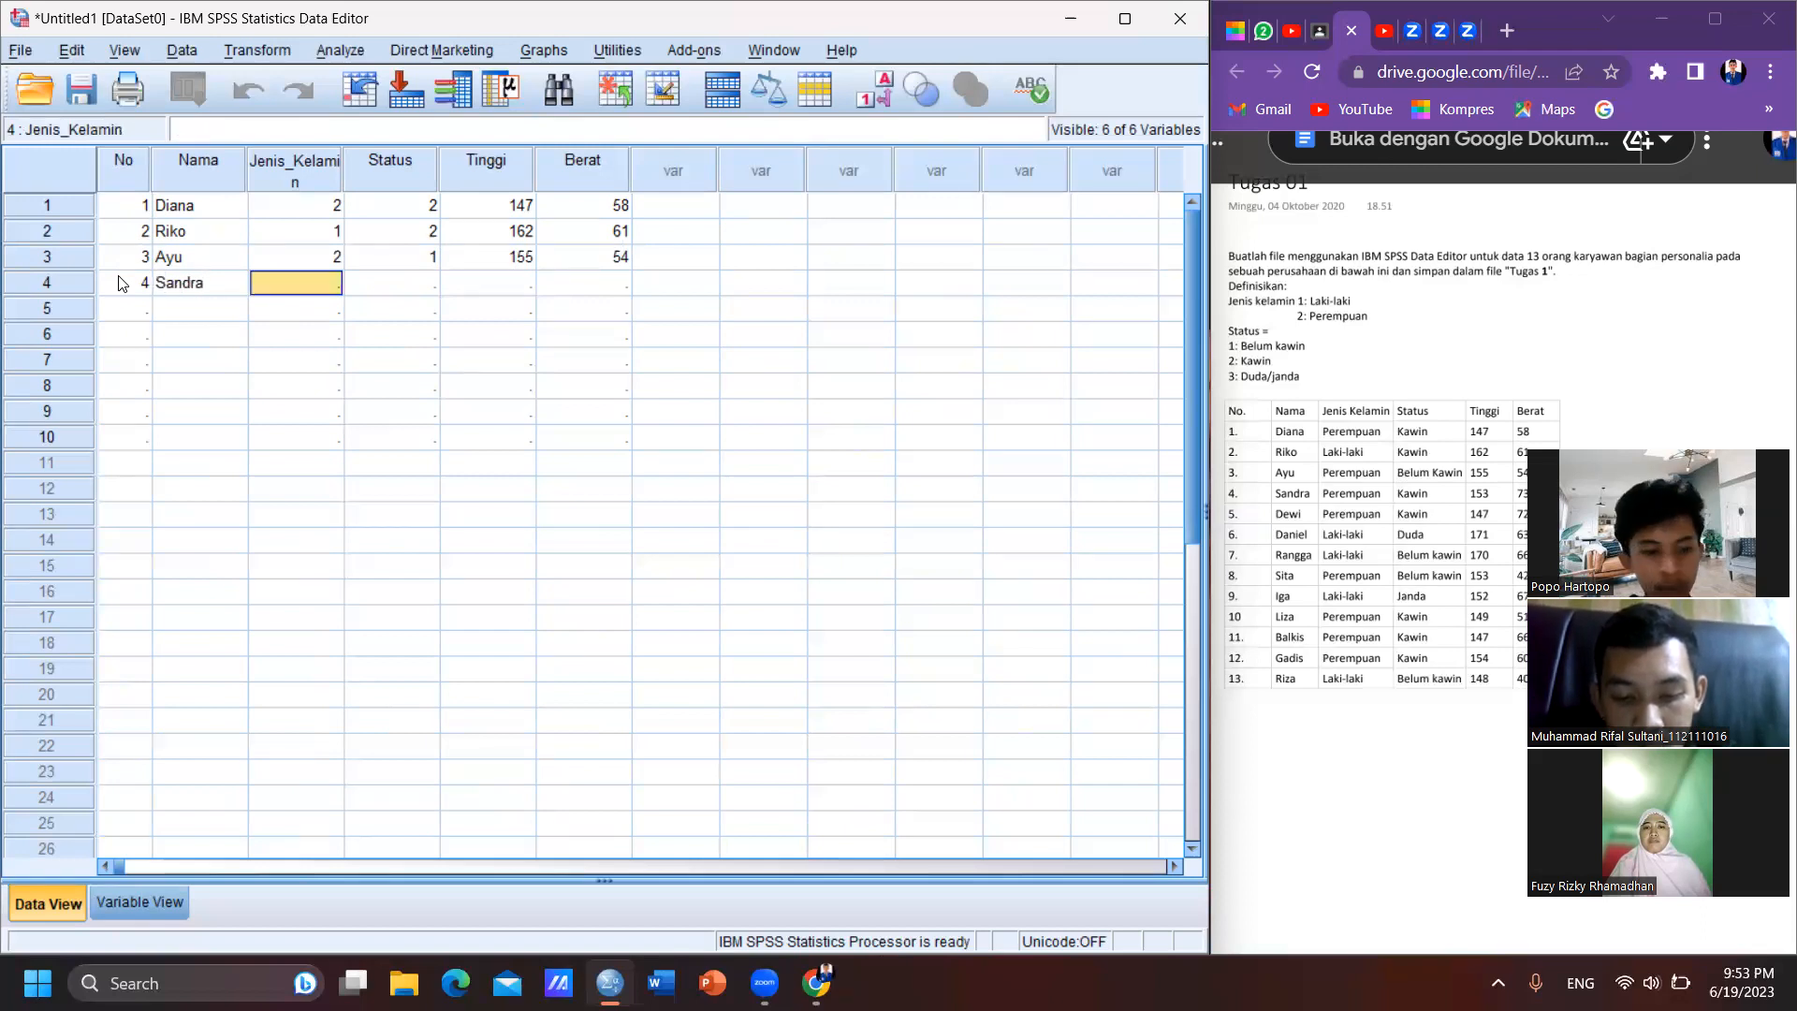
{"action": "type", "text": "2"}
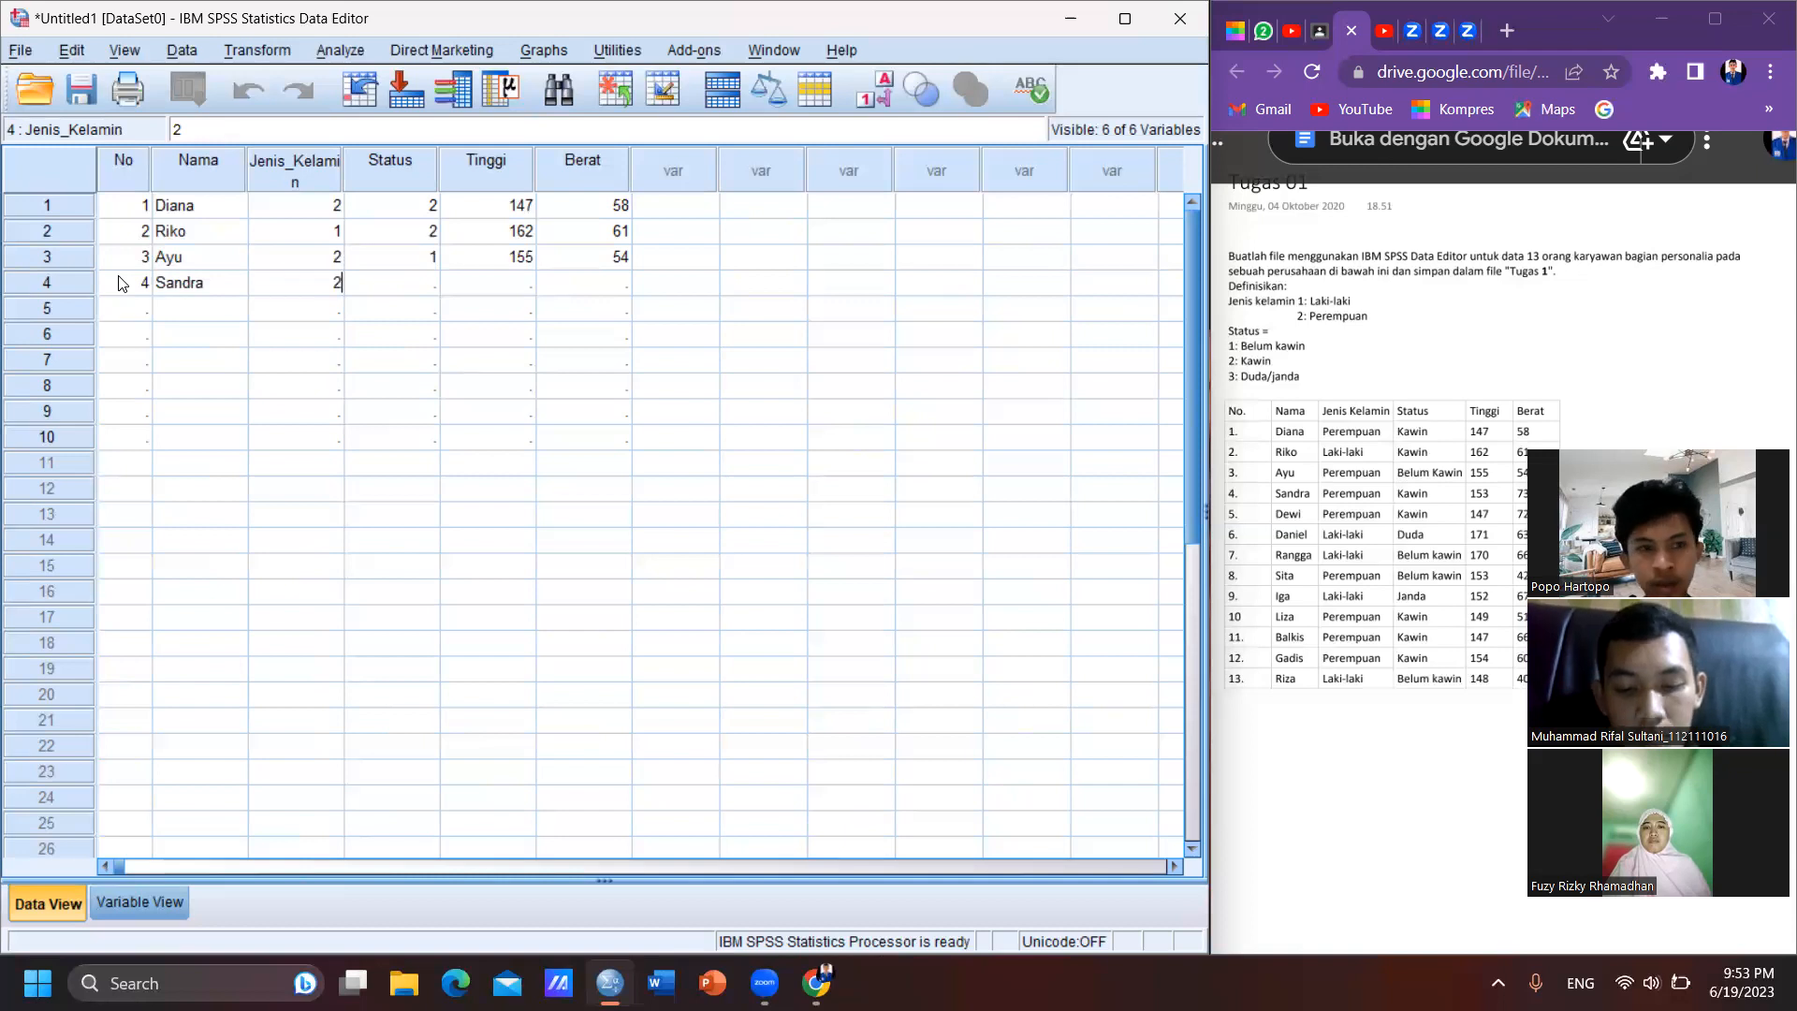
{"action": "key", "text": "Tab"}
{"action": "type", "text": "2"}
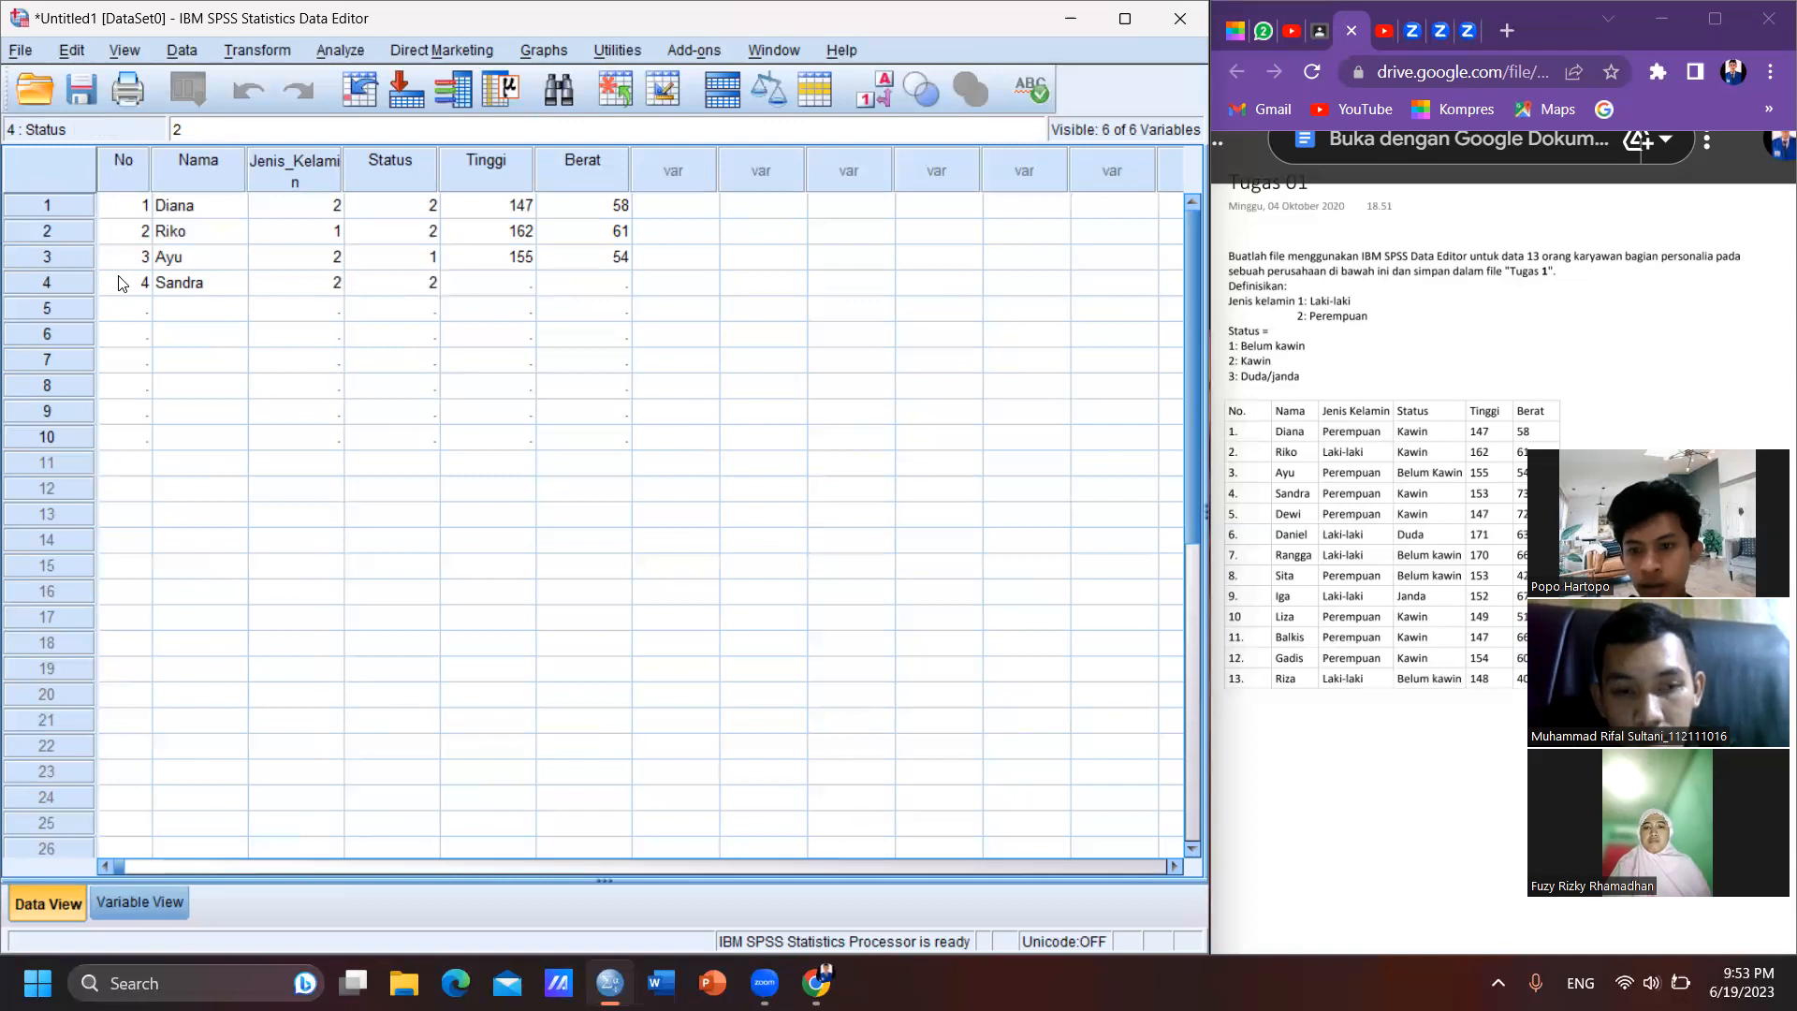
{"action": "key", "text": "Tab"}
{"action": "type", "text": "1"}
{"action": "type", "text": "53"}
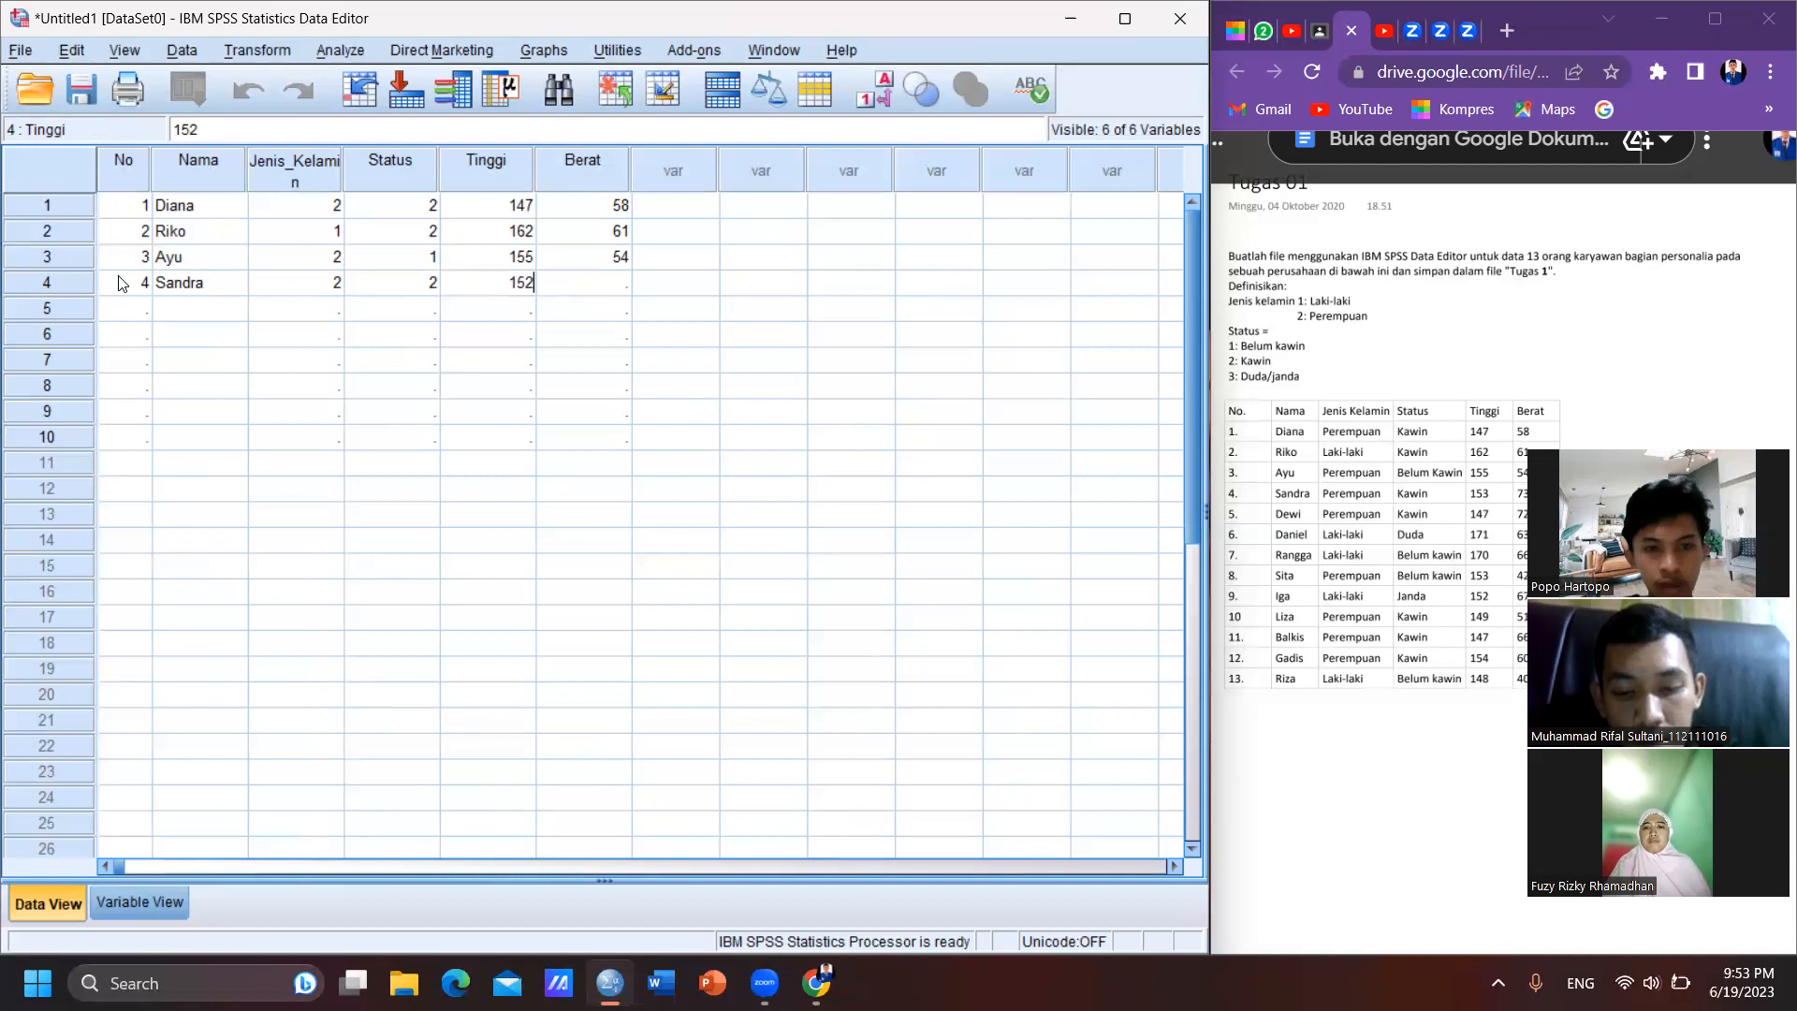
{"action": "key", "text": "Tab"}
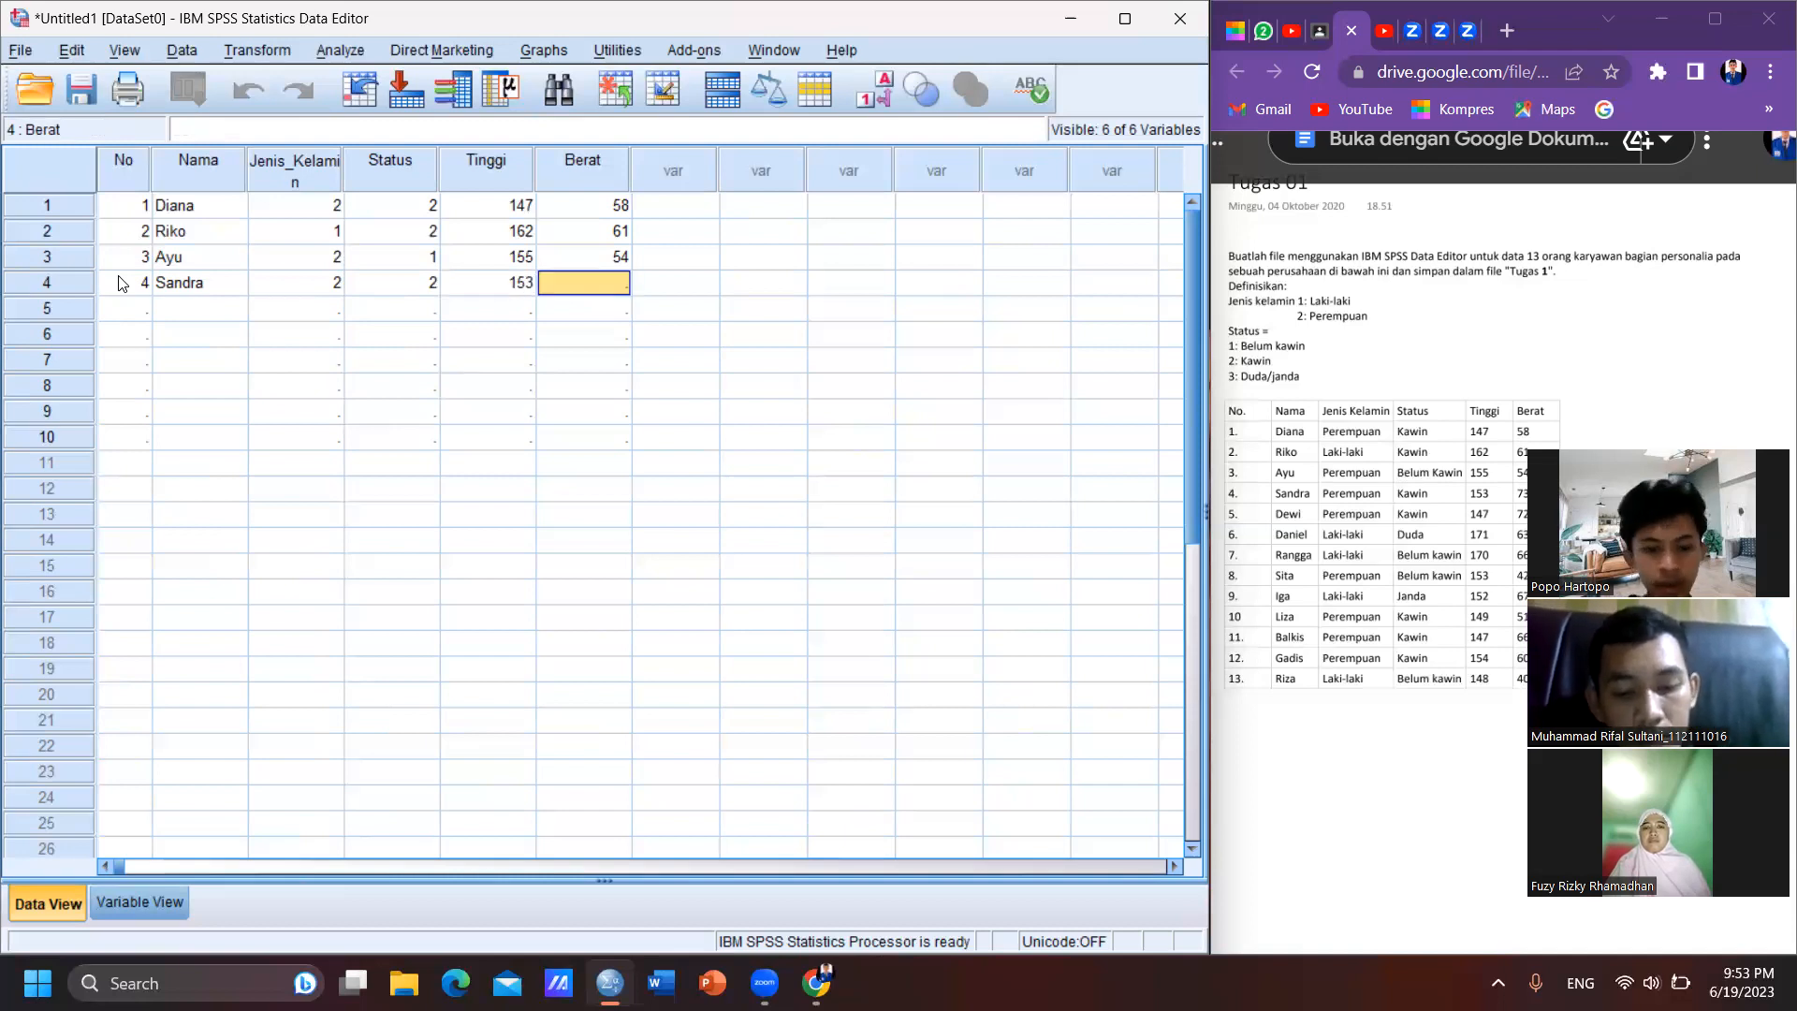
{"action": "type", "text": "73"}
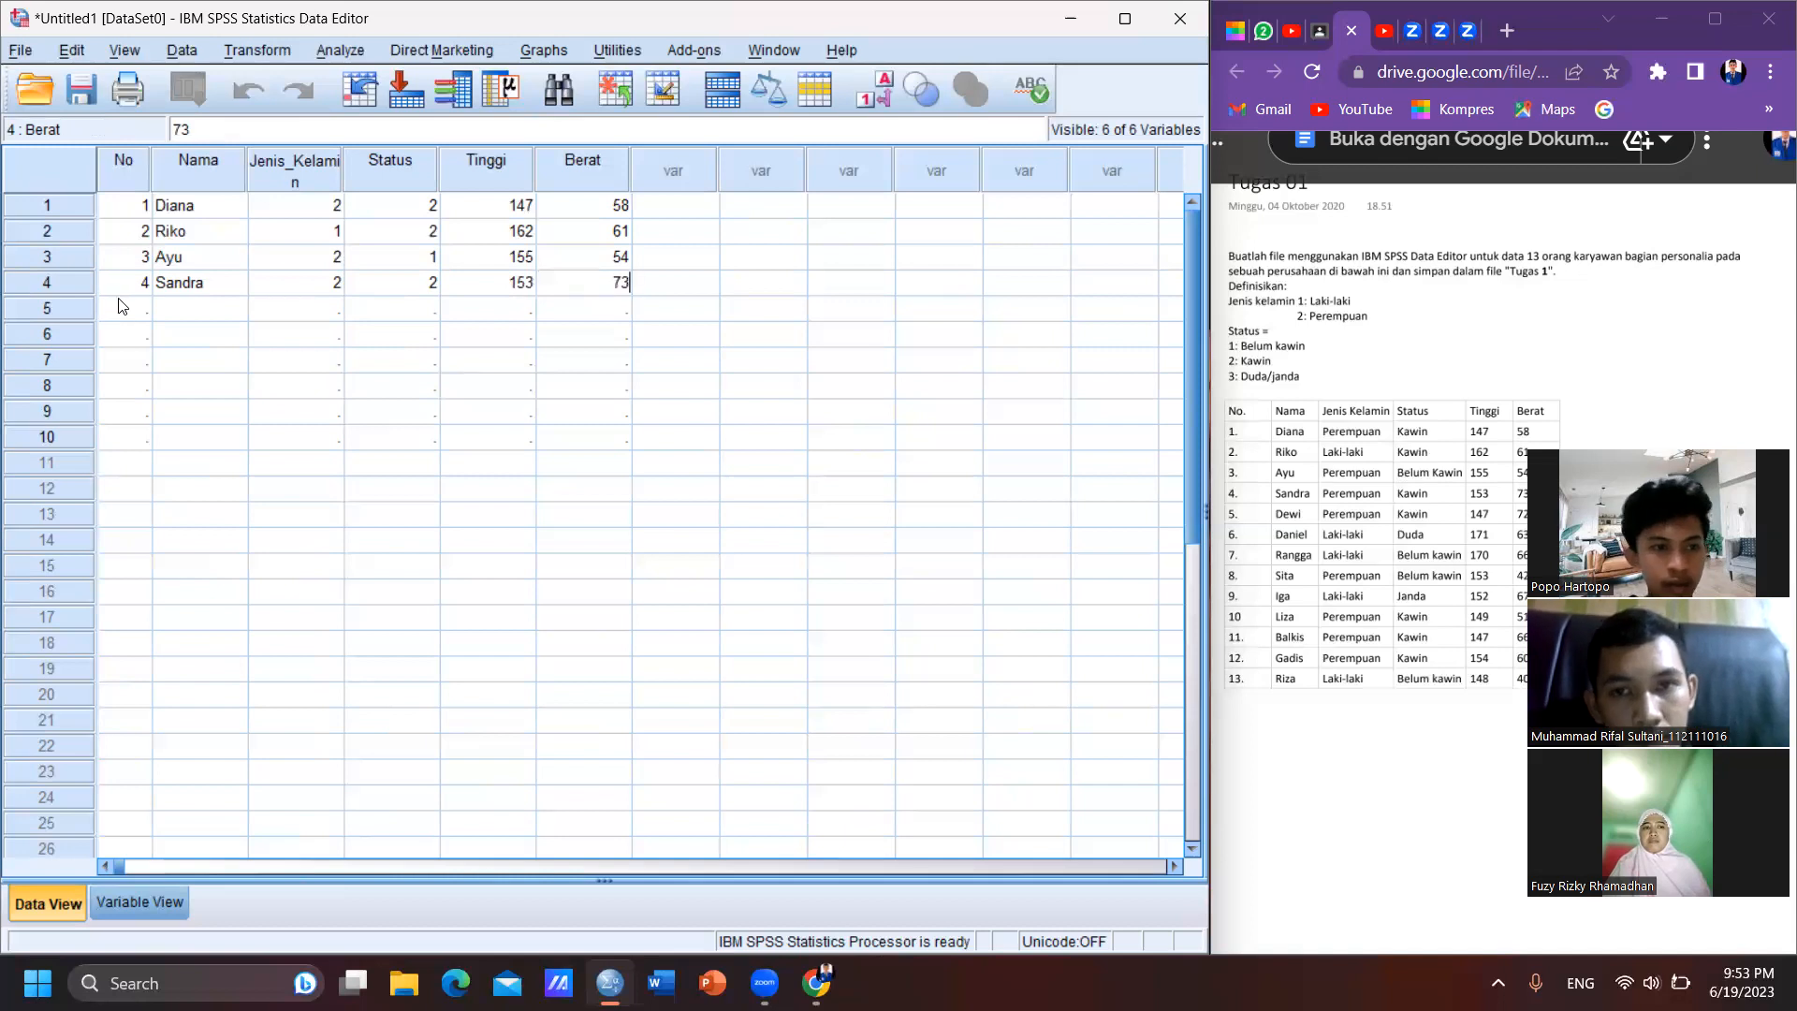
- Start case 5 in the data grid with No 5 and the fifth employee's name
{"action": "left_click", "coordinate": [119, 310]}
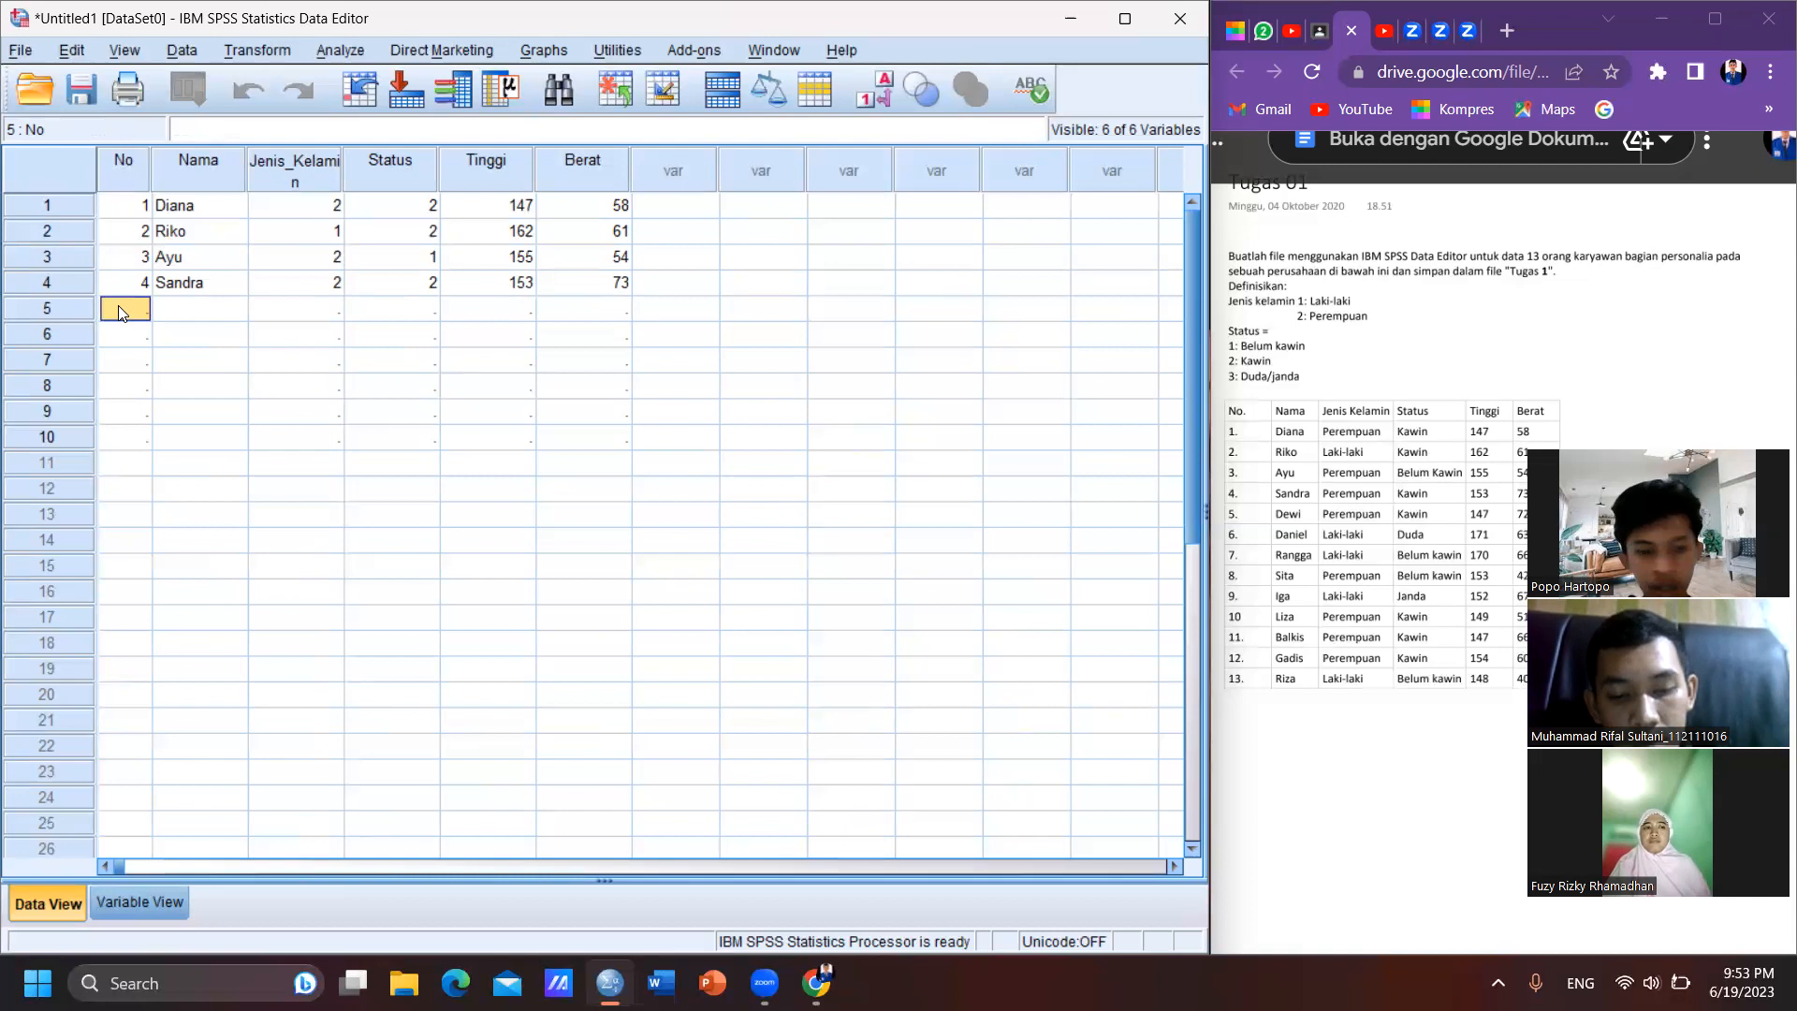
{"action": "type", "text": "De"}
{"action": "key", "text": "BackSpace"}
{"action": "key", "text": "BackSpace"}
{"action": "type", "text": "5"}
{"action": "key", "text": "Tab"}
{"action": "type", "text": "Dewi"}
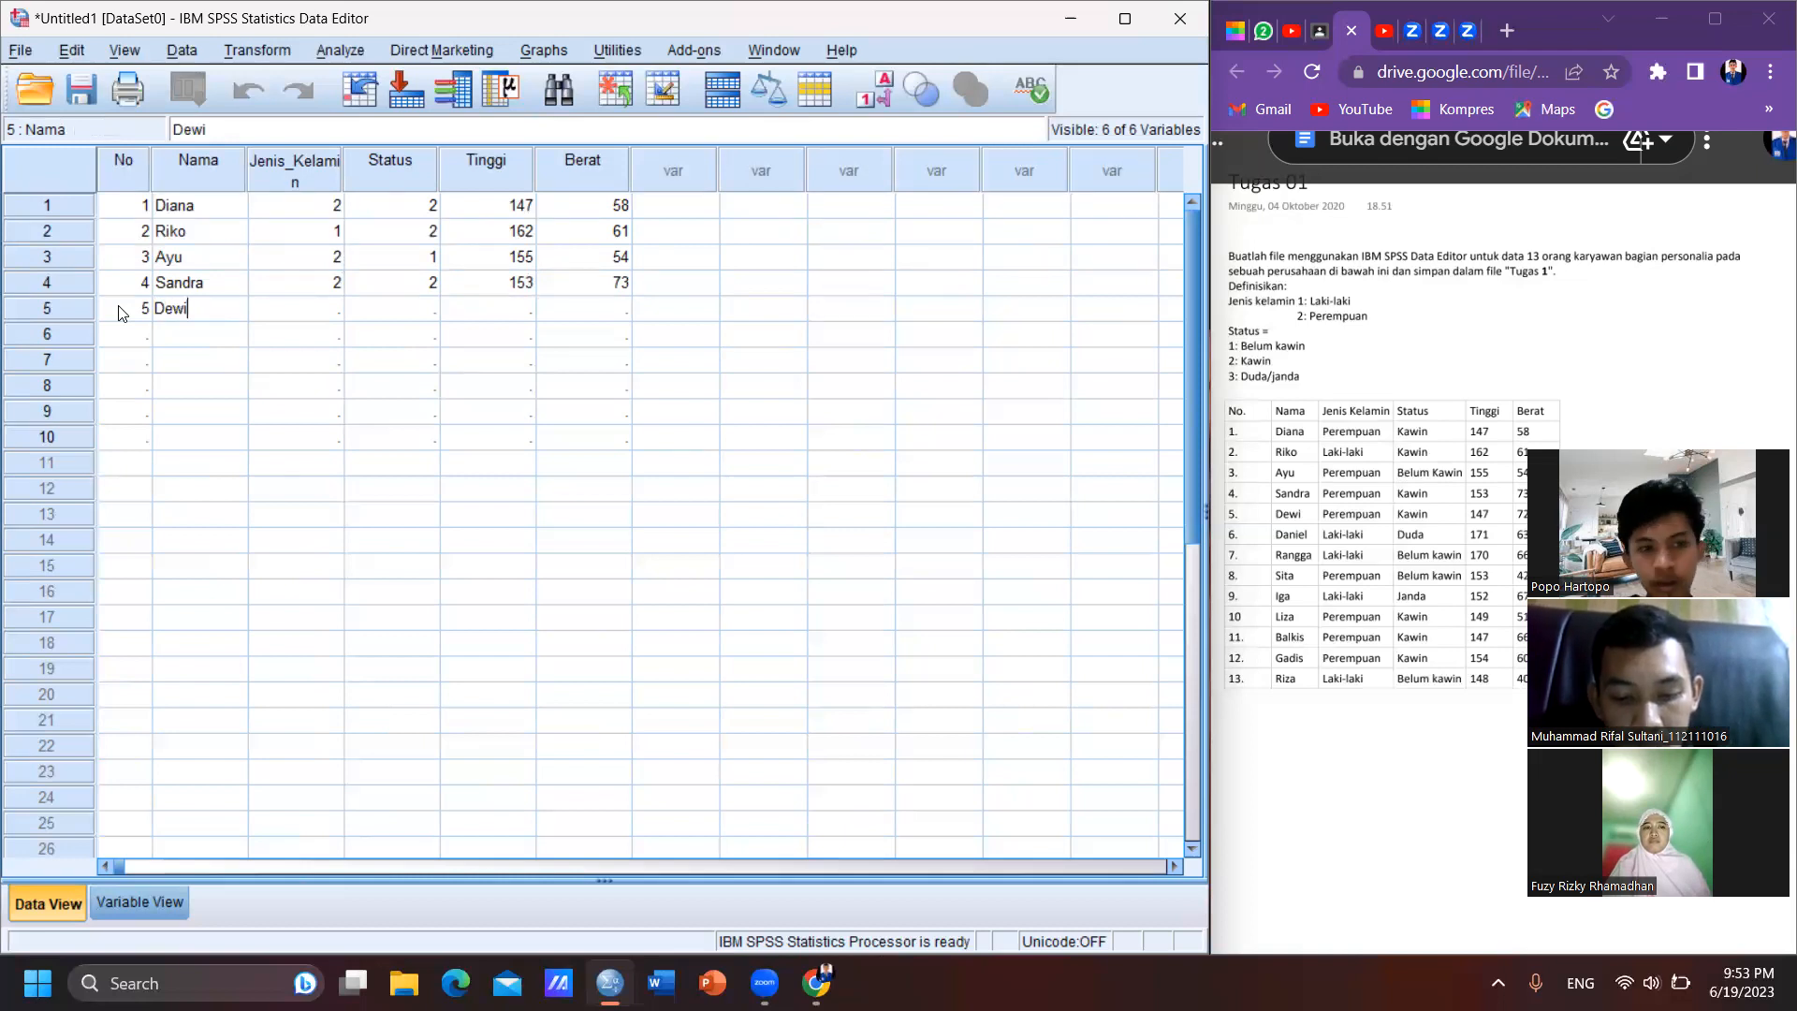
- Complete case 5 with Jenis_Kelamin 2, Status 2, Tinggi 147 and Berat 72
{"action": "key", "text": "Tab"}
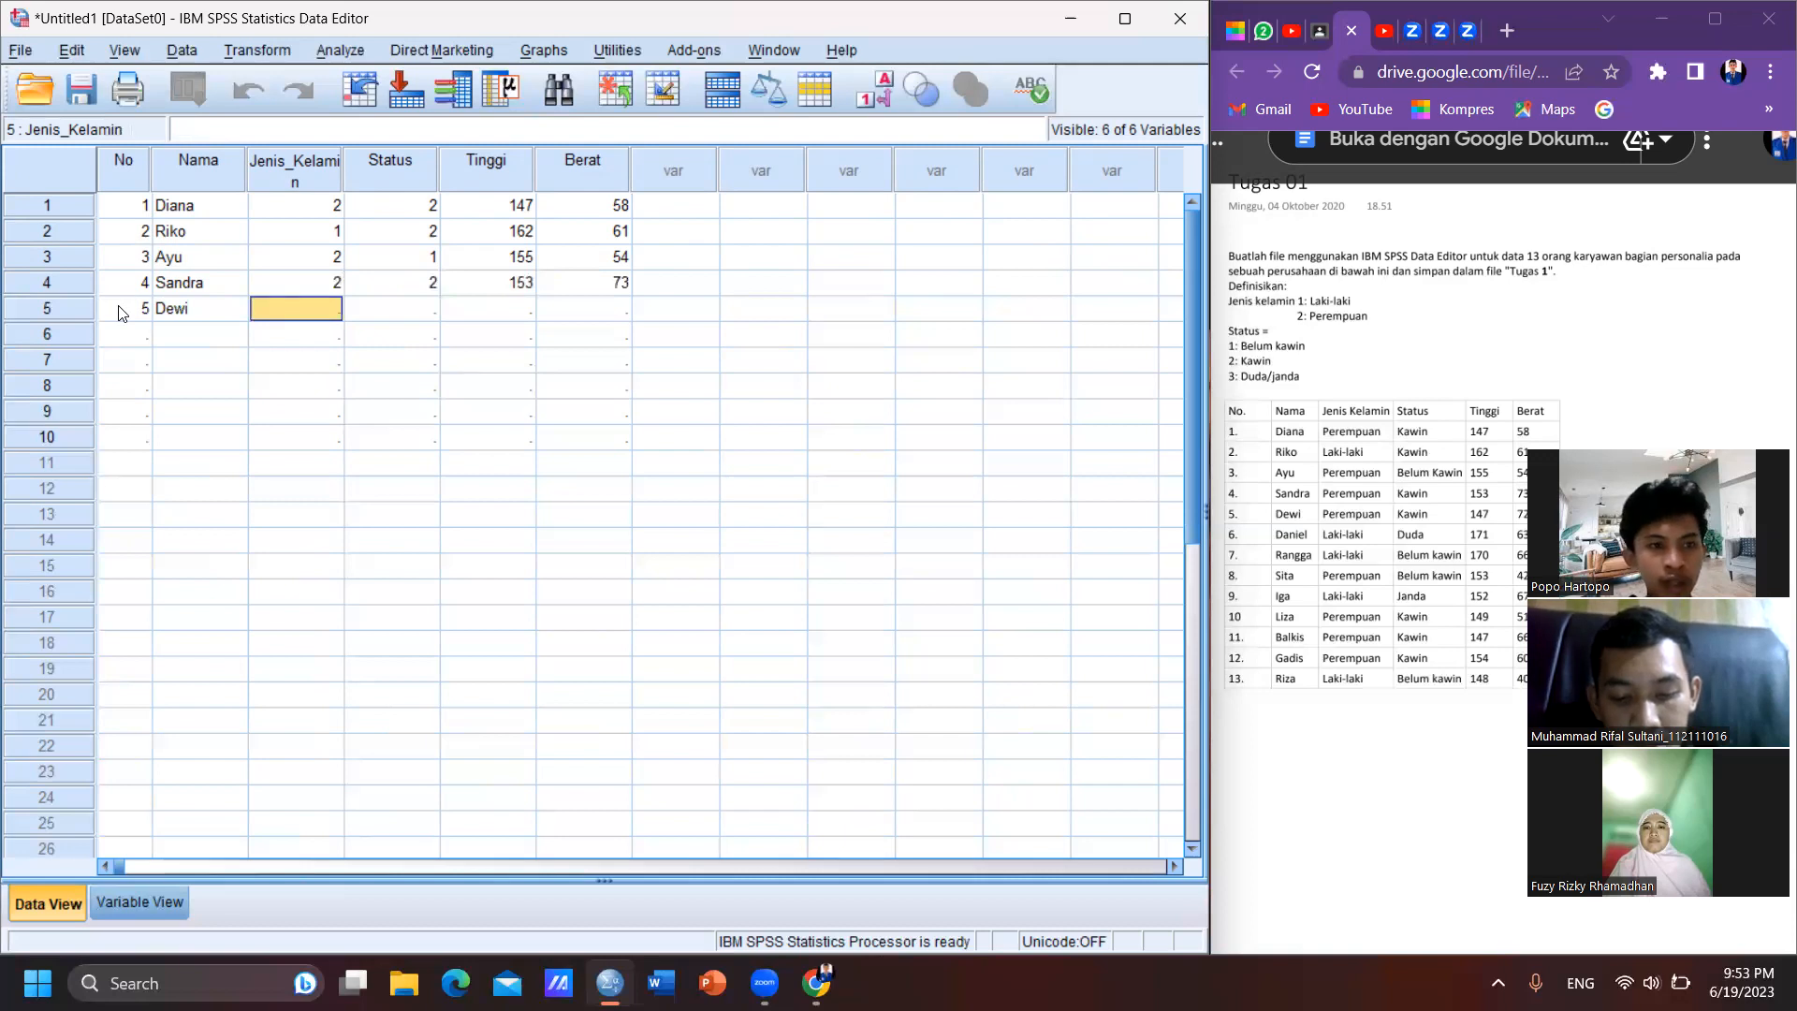
{"action": "type", "text": "2"}
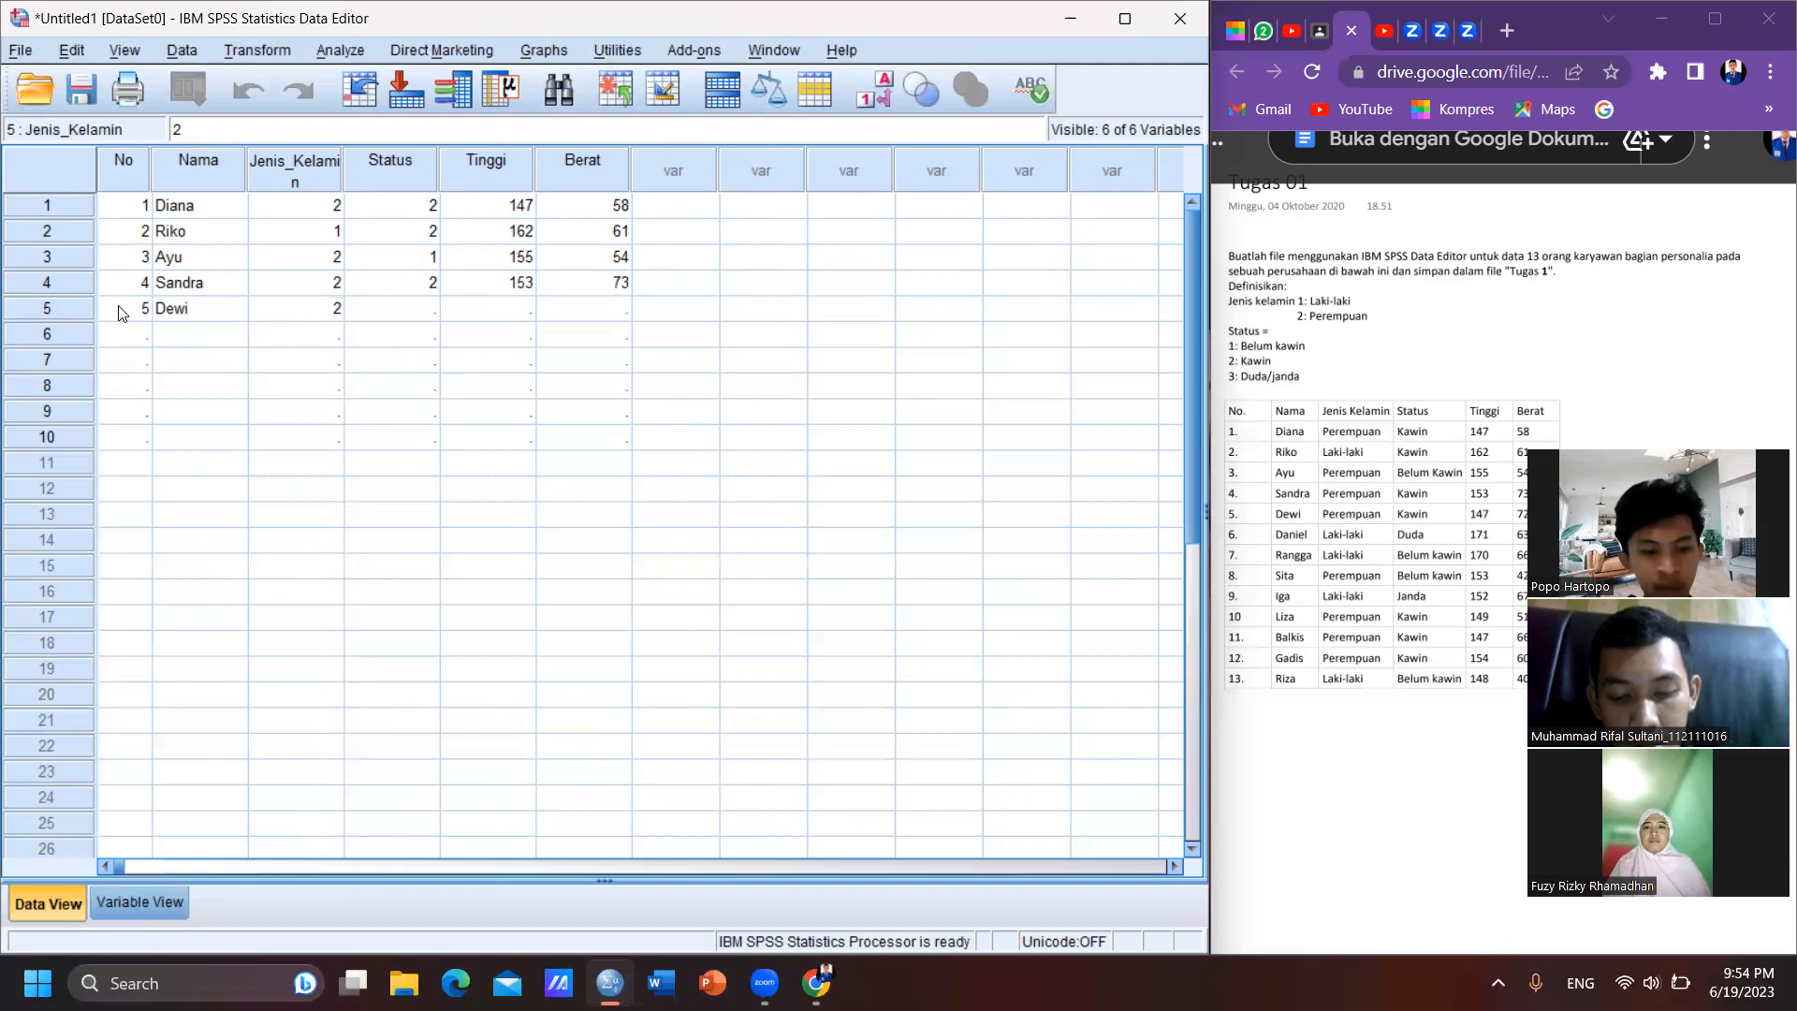
{"action": "key", "text": "Tab"}
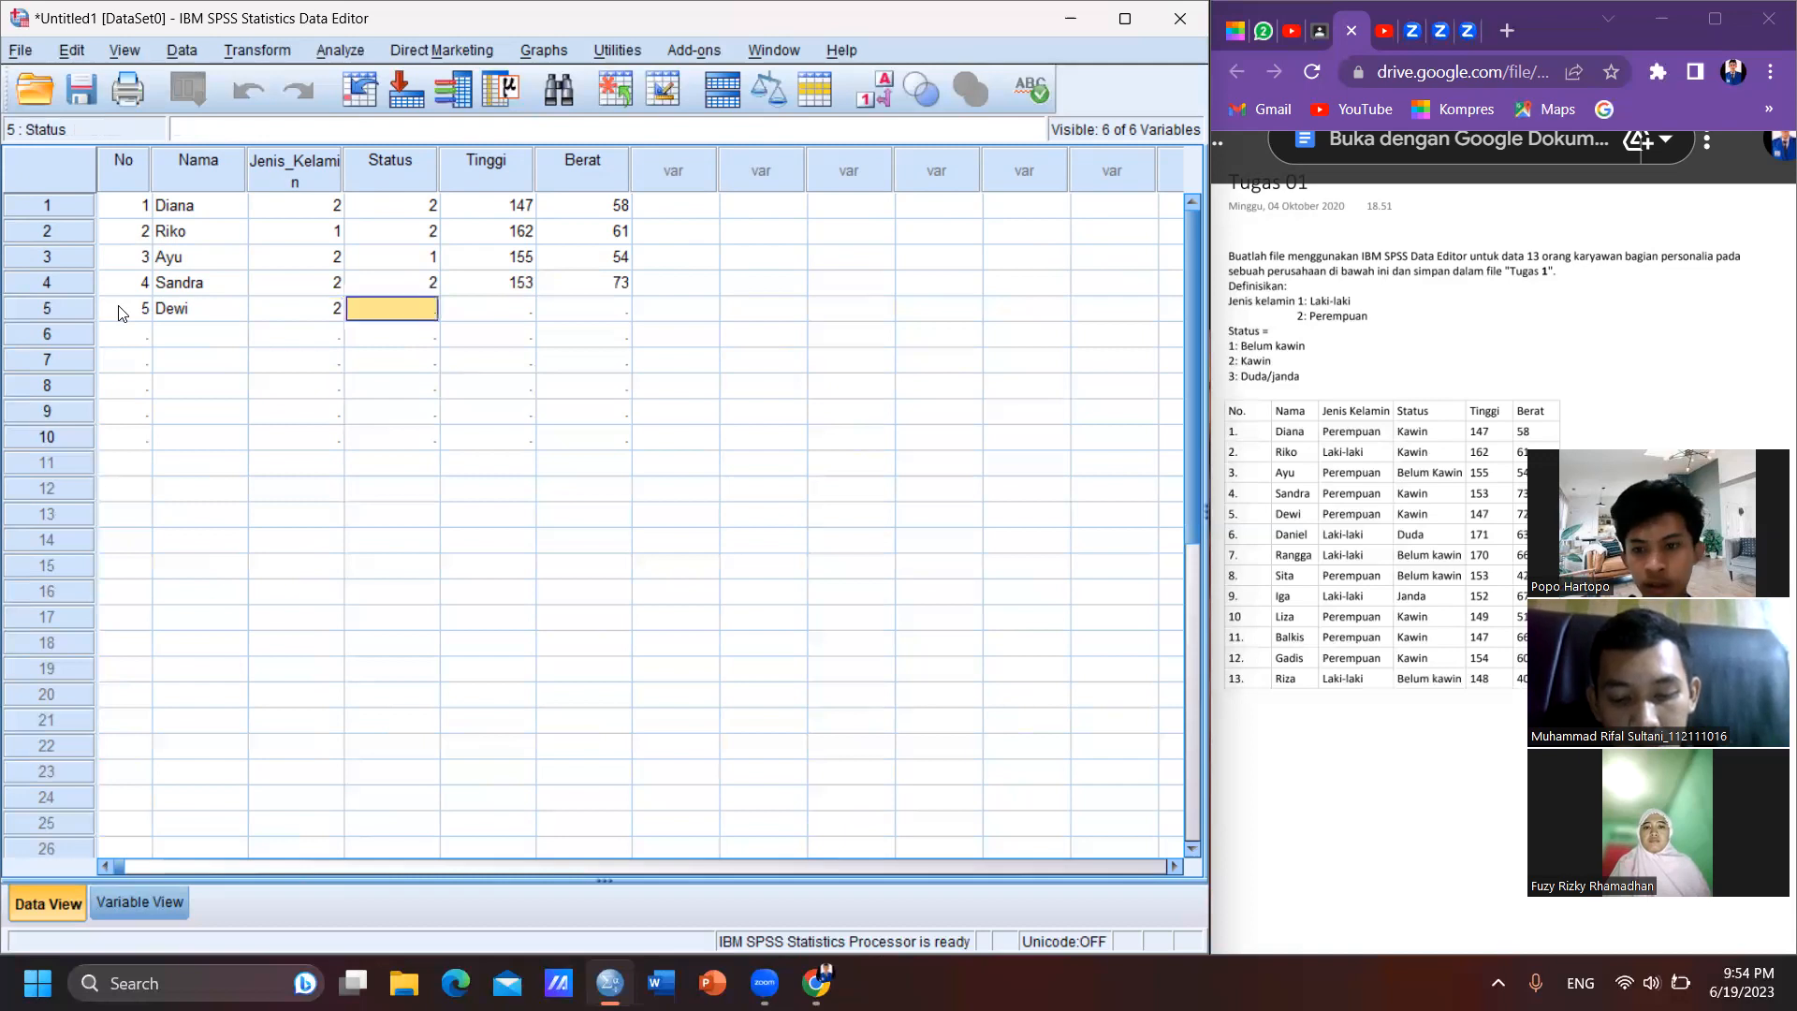
{"action": "type", "text": "2"}
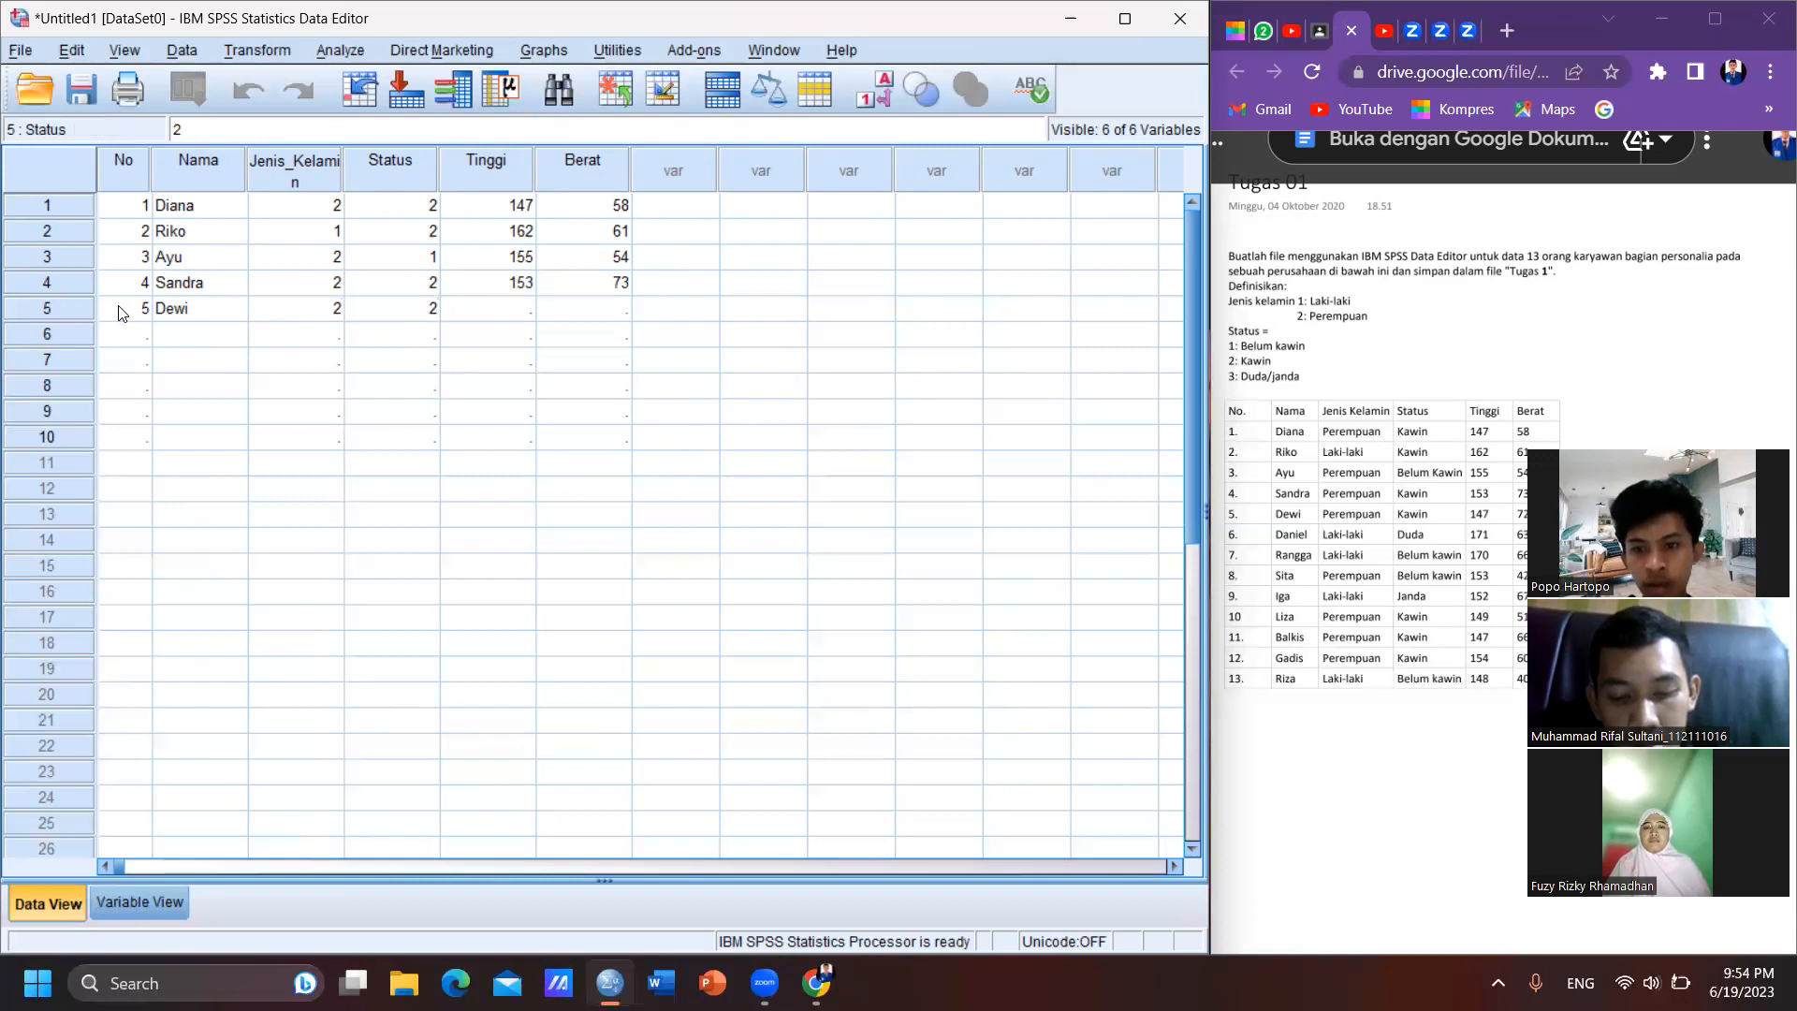
{"action": "key", "text": "Tab"}
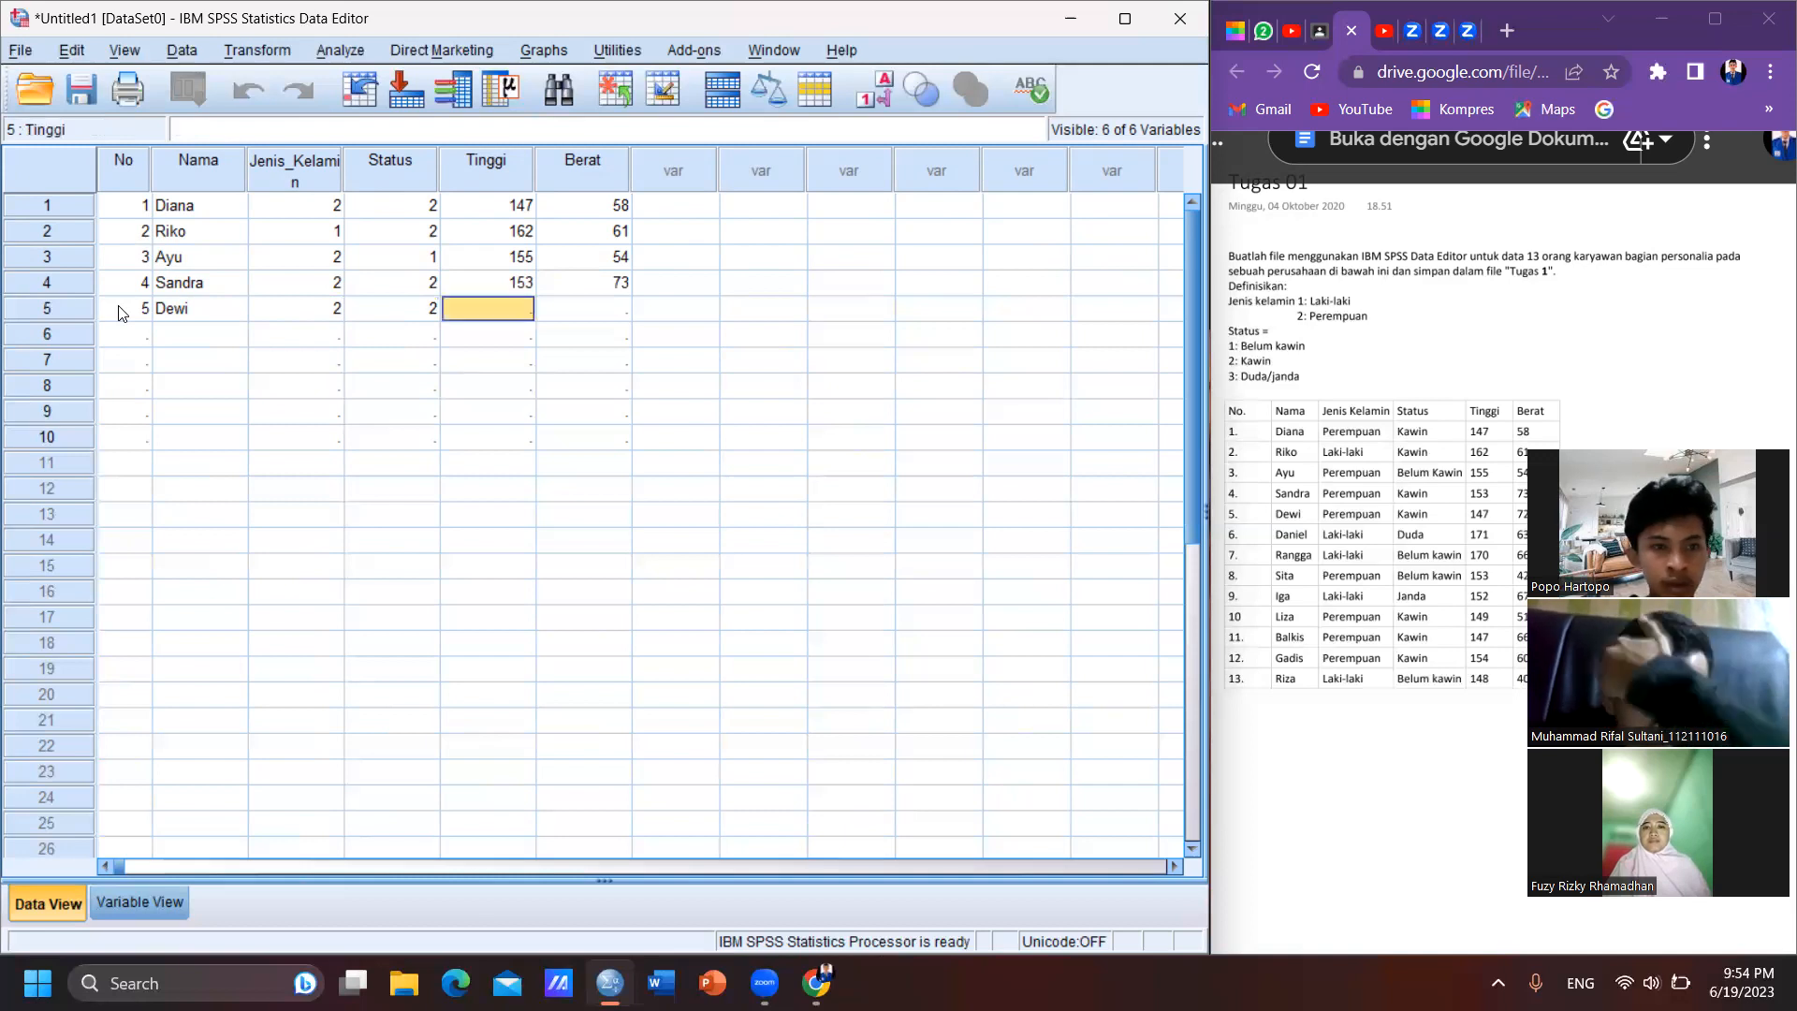
{"action": "type", "text": "147"}
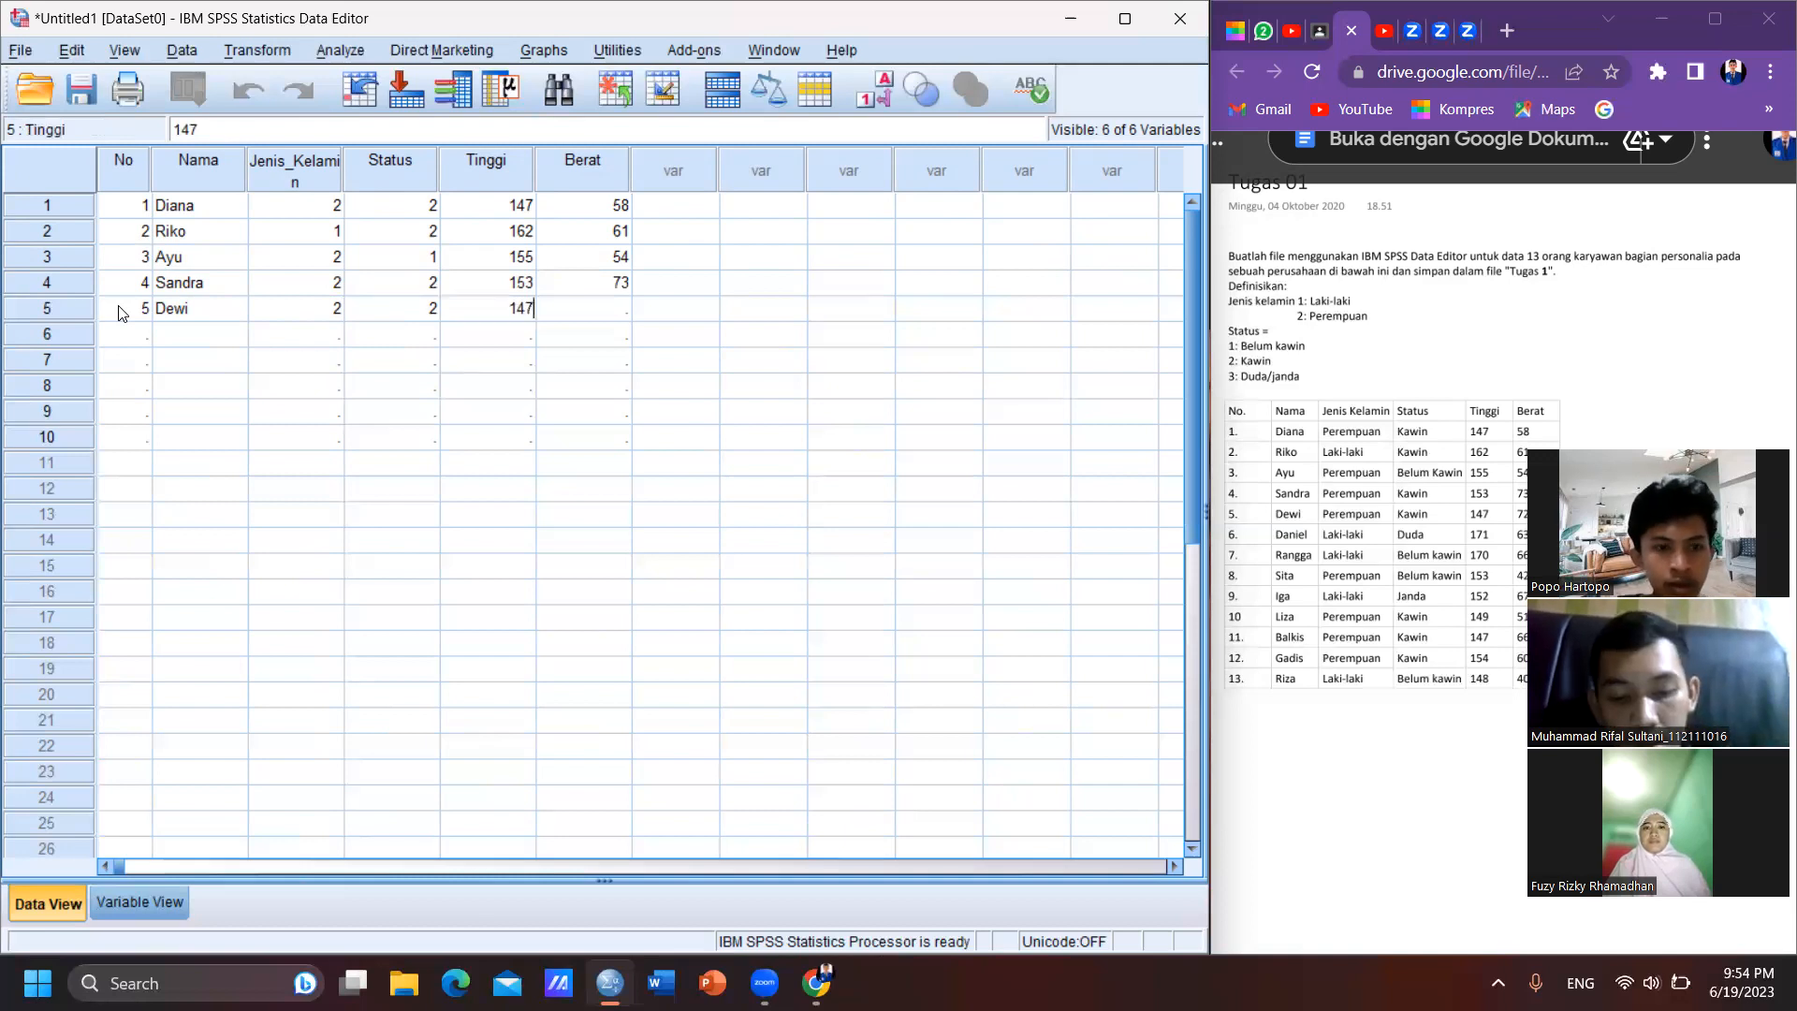
{"action": "key", "text": "Tab"}
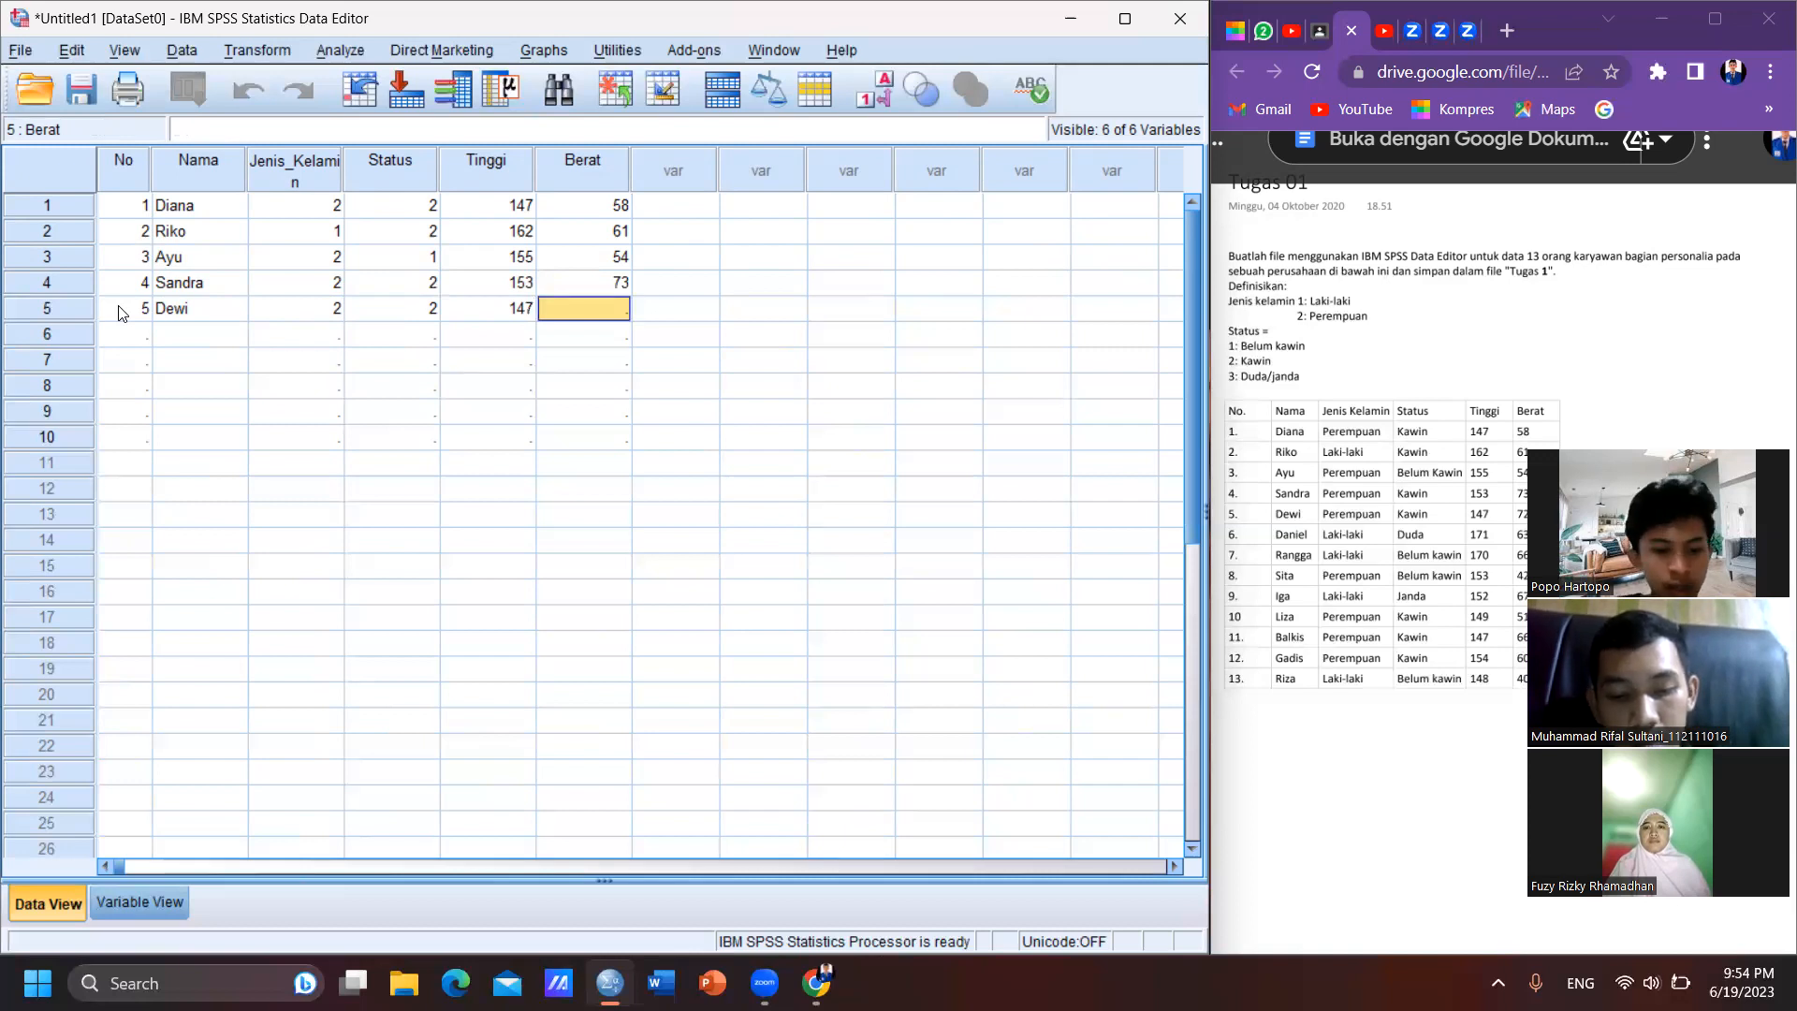
{"action": "type", "text": "72"}
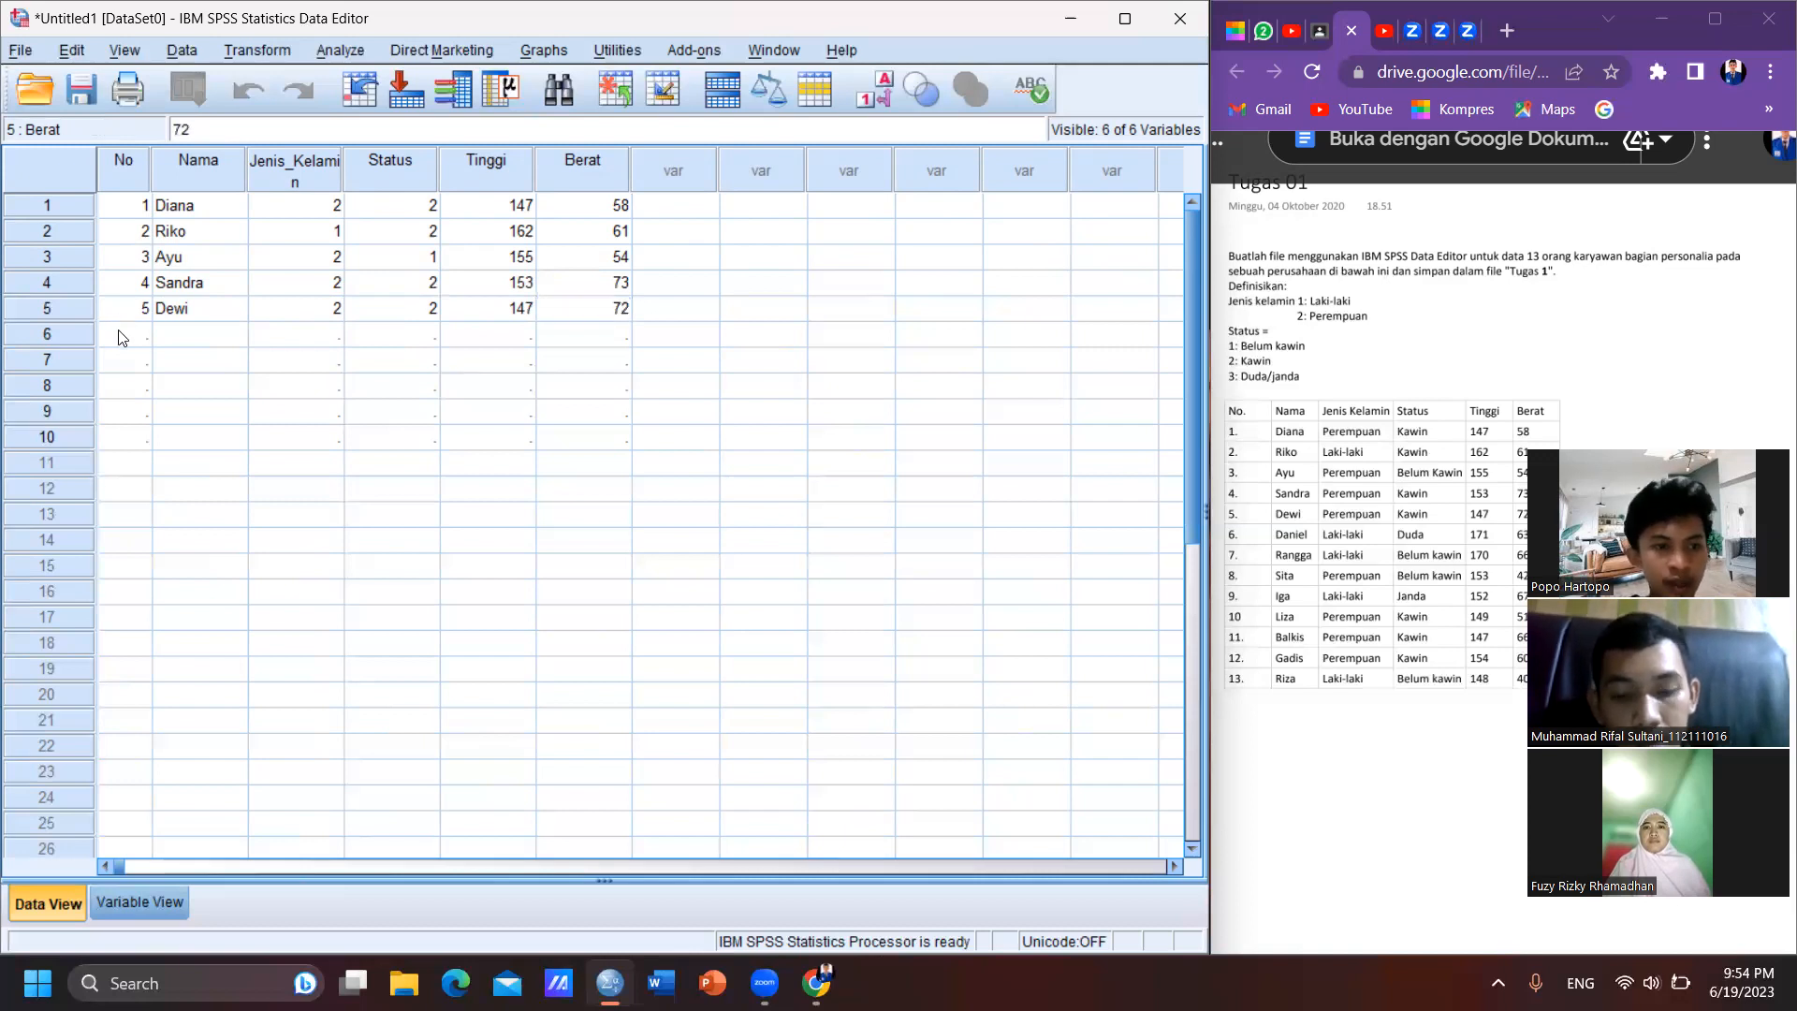
- Start case 6 in the data grid with No 6 and the sixth employee's name
{"action": "left_click", "coordinate": [118, 331]}
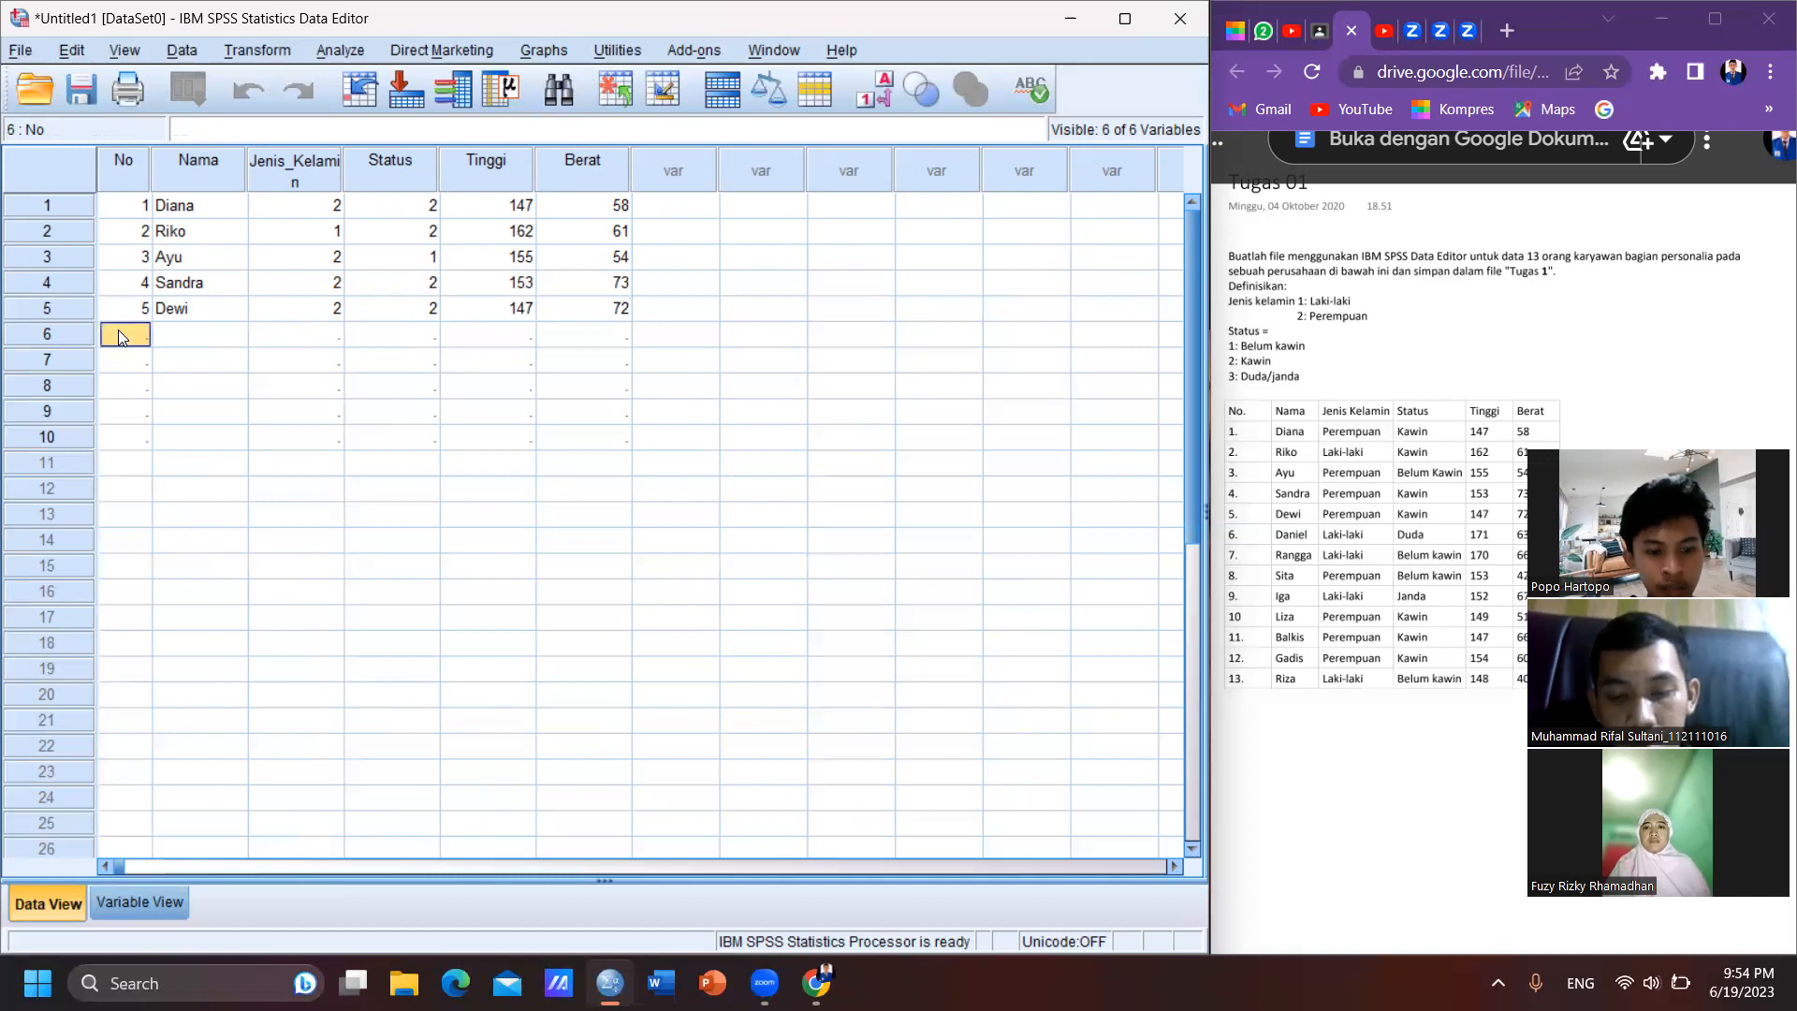
{"action": "type", "text": "6"}
{"action": "key", "text": "Tab"}
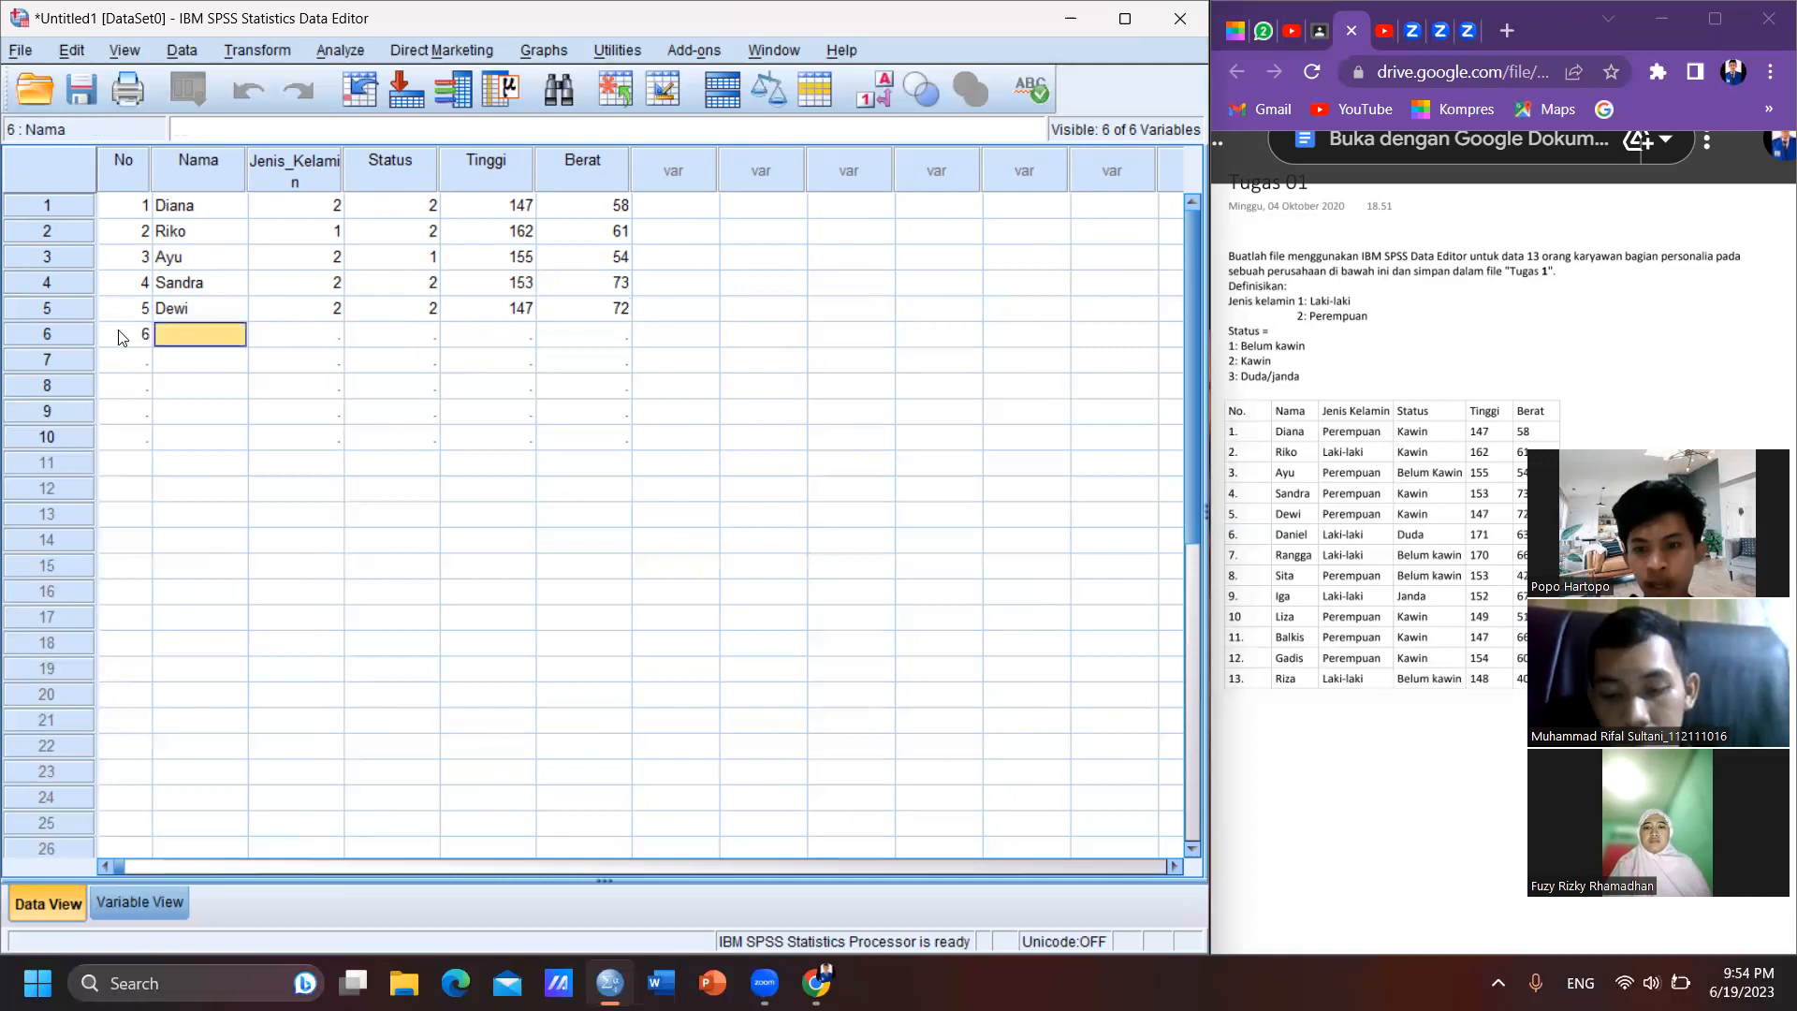
{"action": "type", "text": "D"}
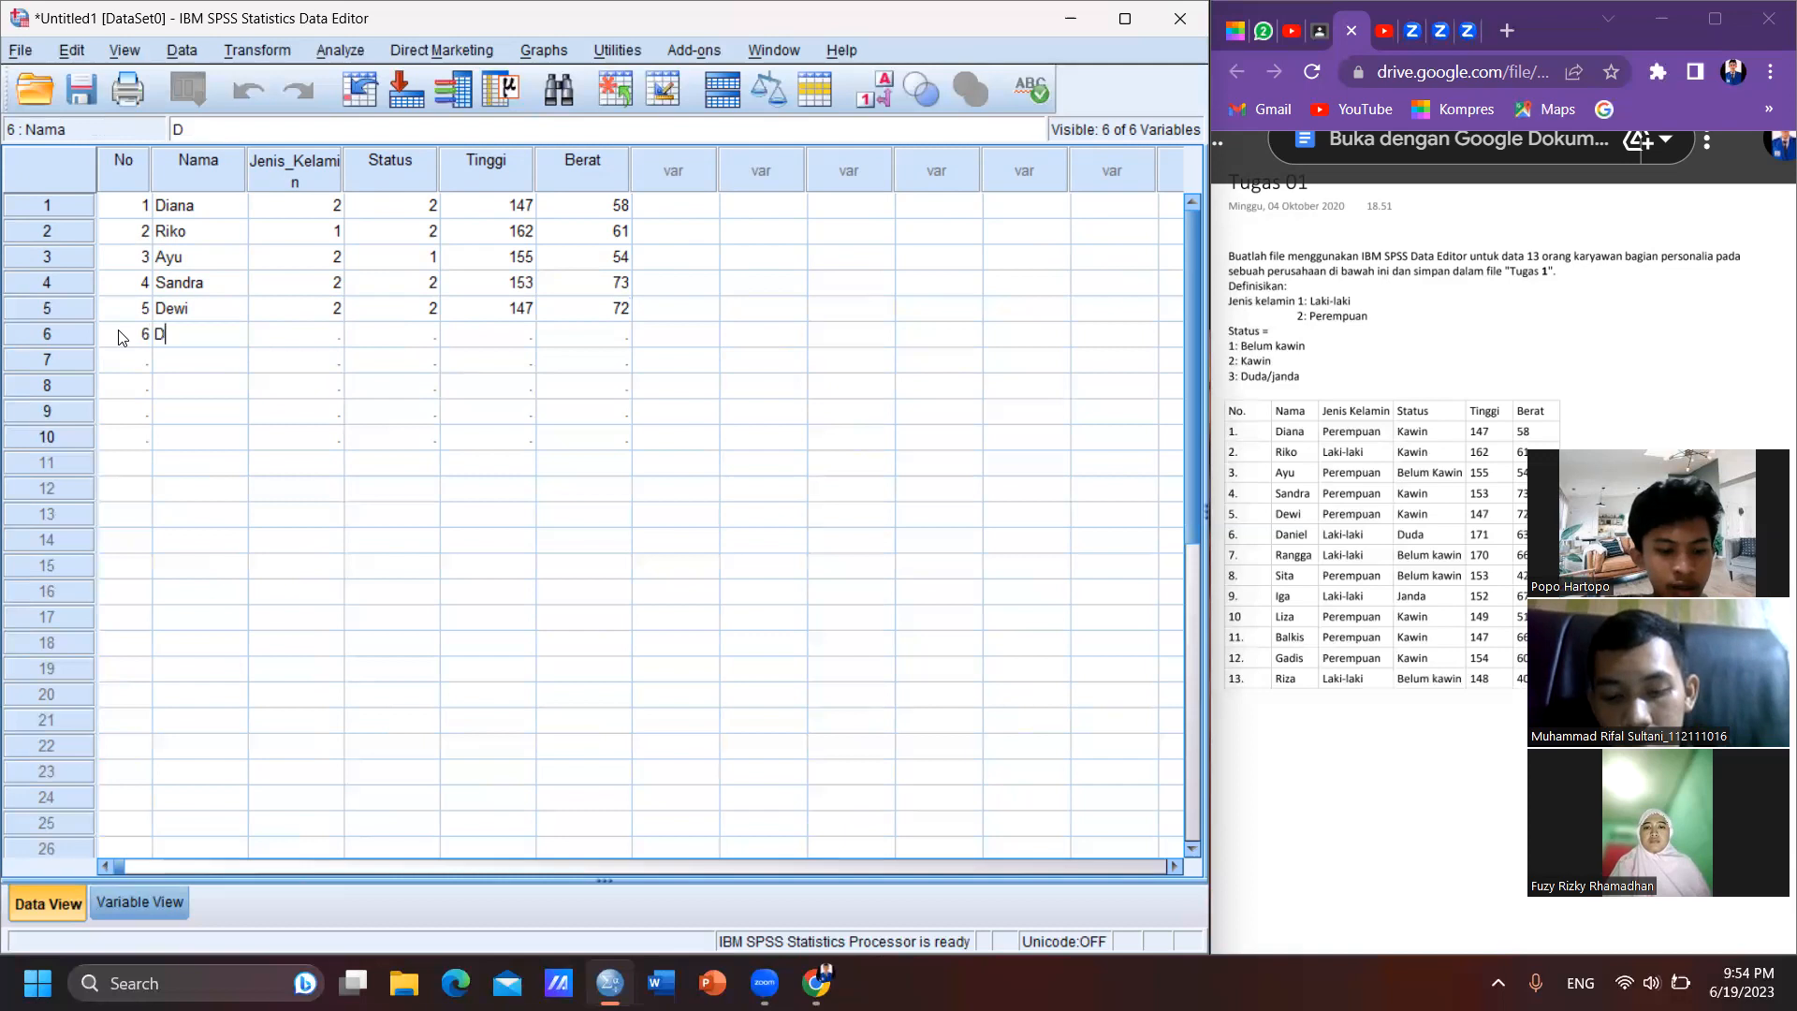
{"action": "type", "text": "aniel"}
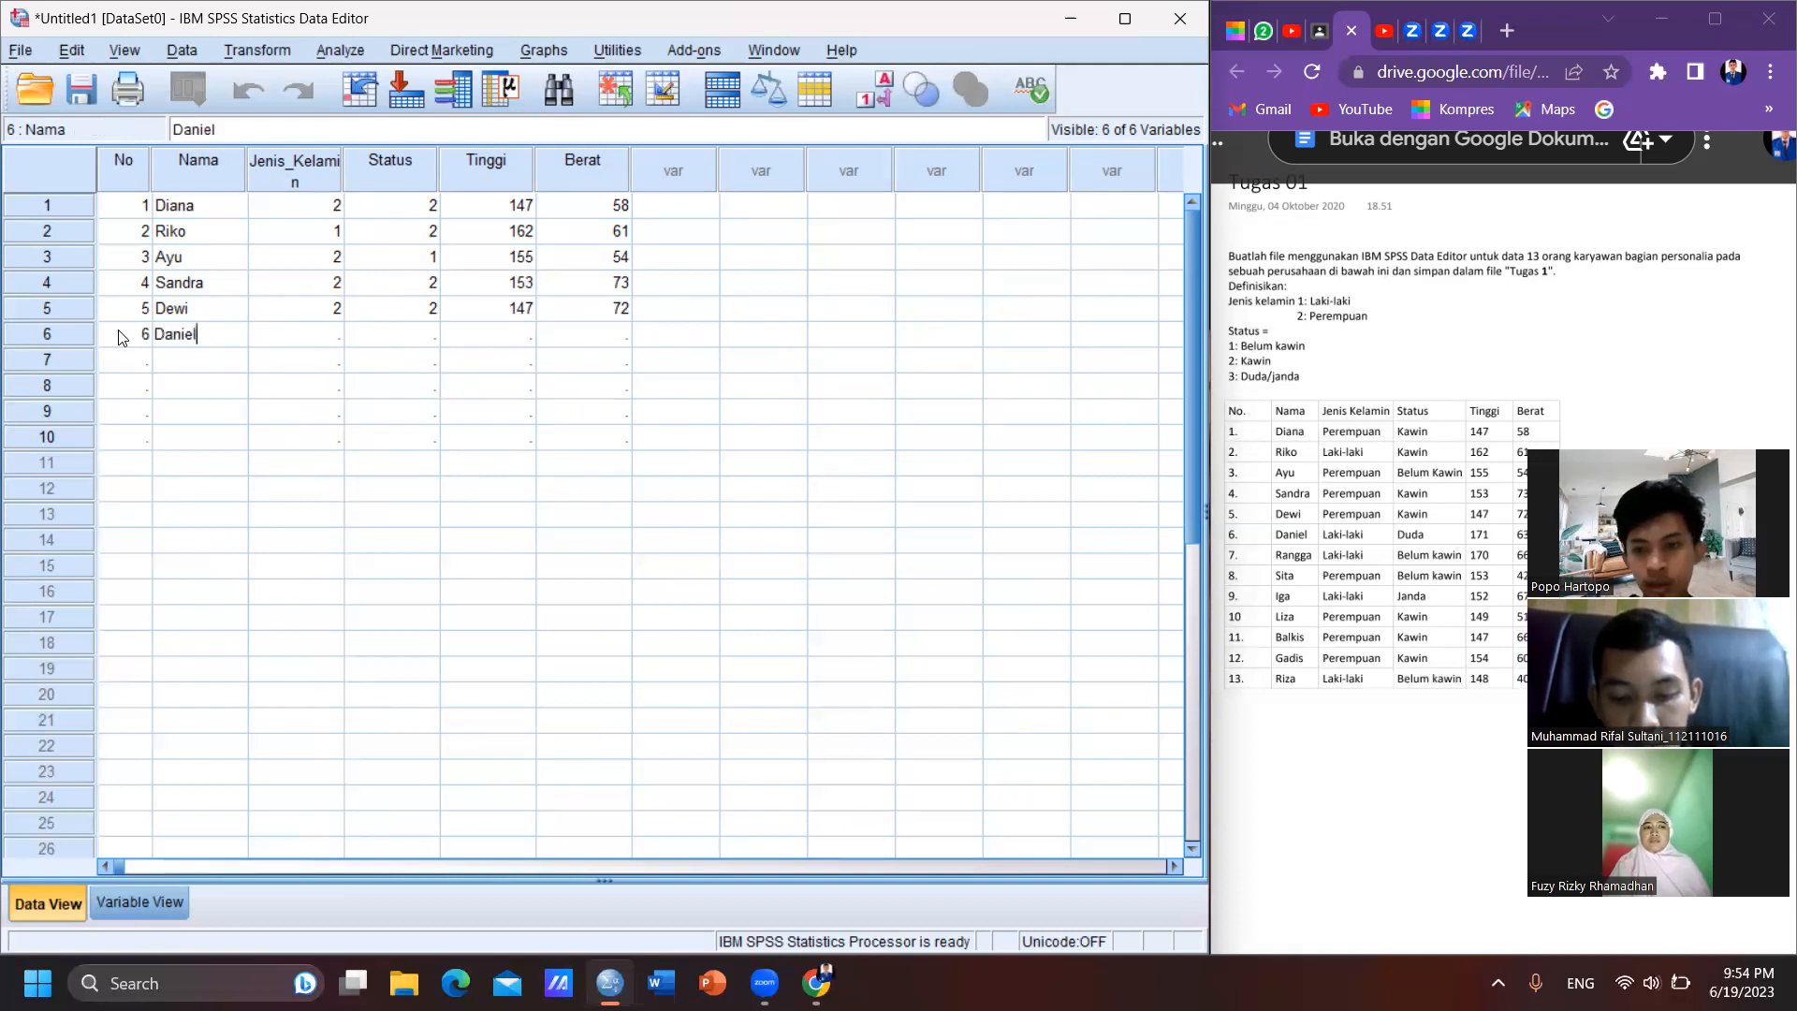
- Complete case 6 with Jenis_Kelamin 1, Status 3, Tinggi 171 and Berat 63
{"action": "key", "text": "Tab"}
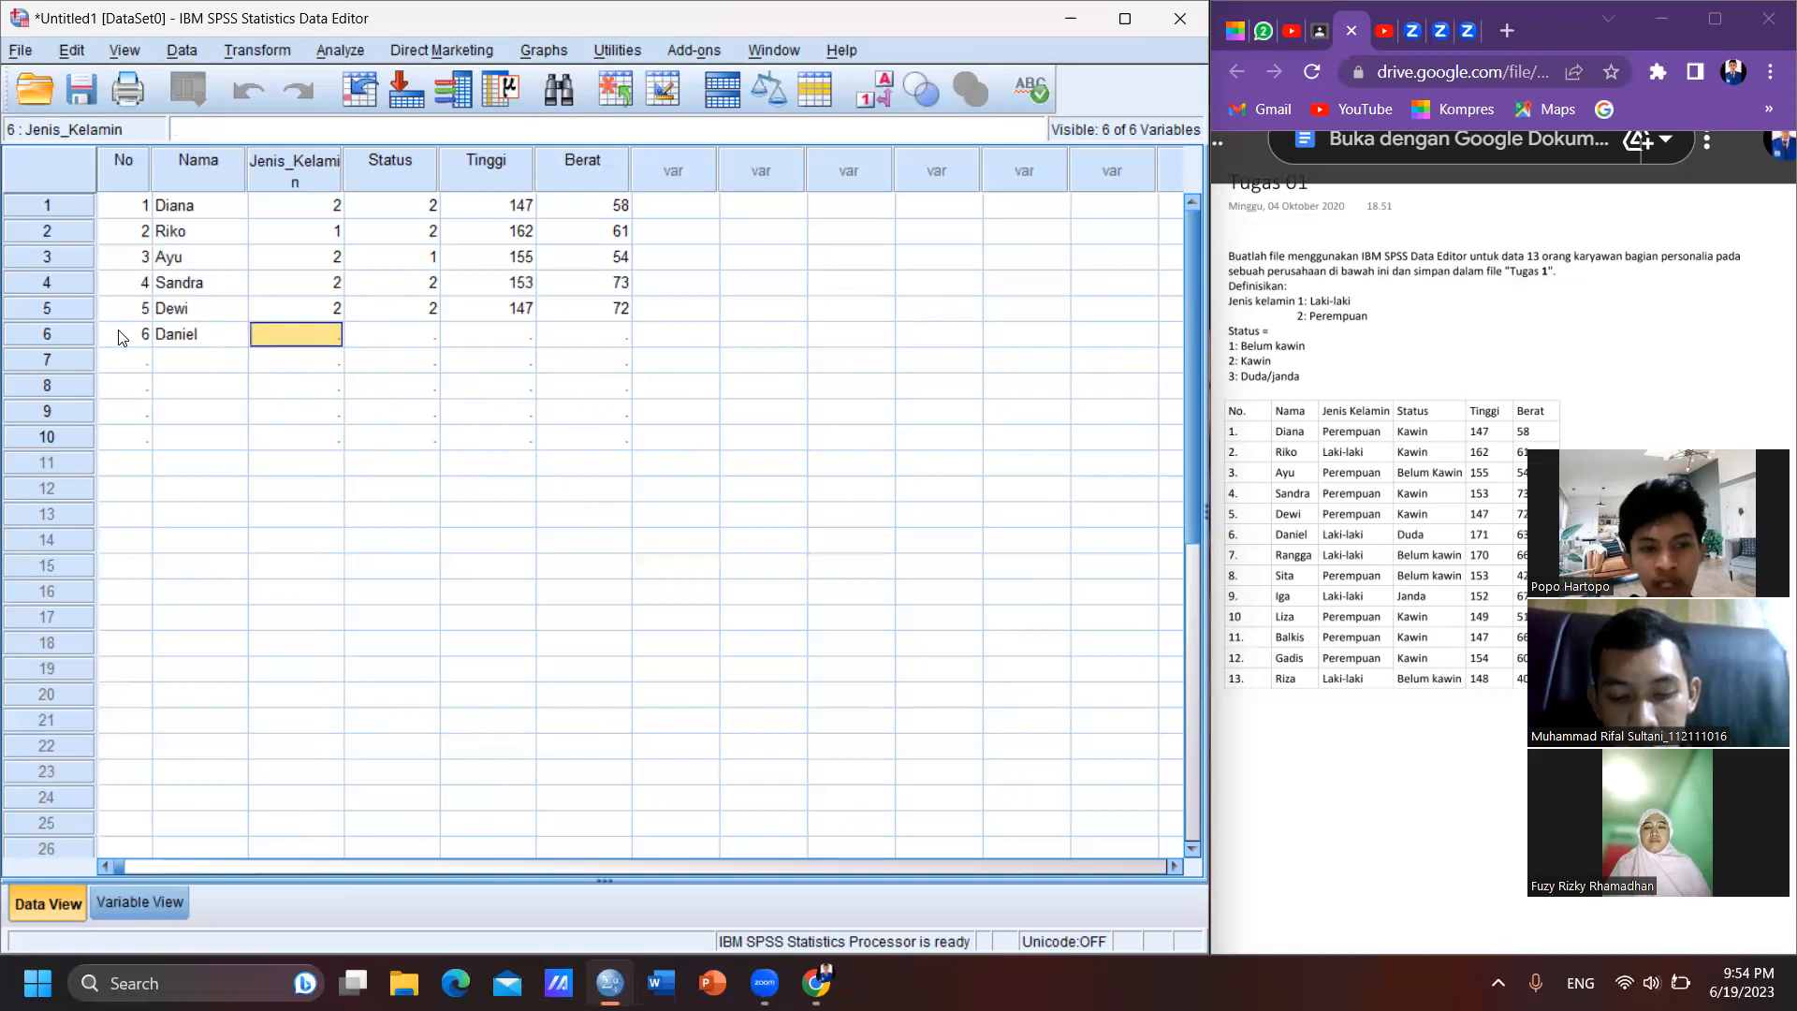
{"action": "type", "text": "1"}
{"action": "key", "text": "Tab"}
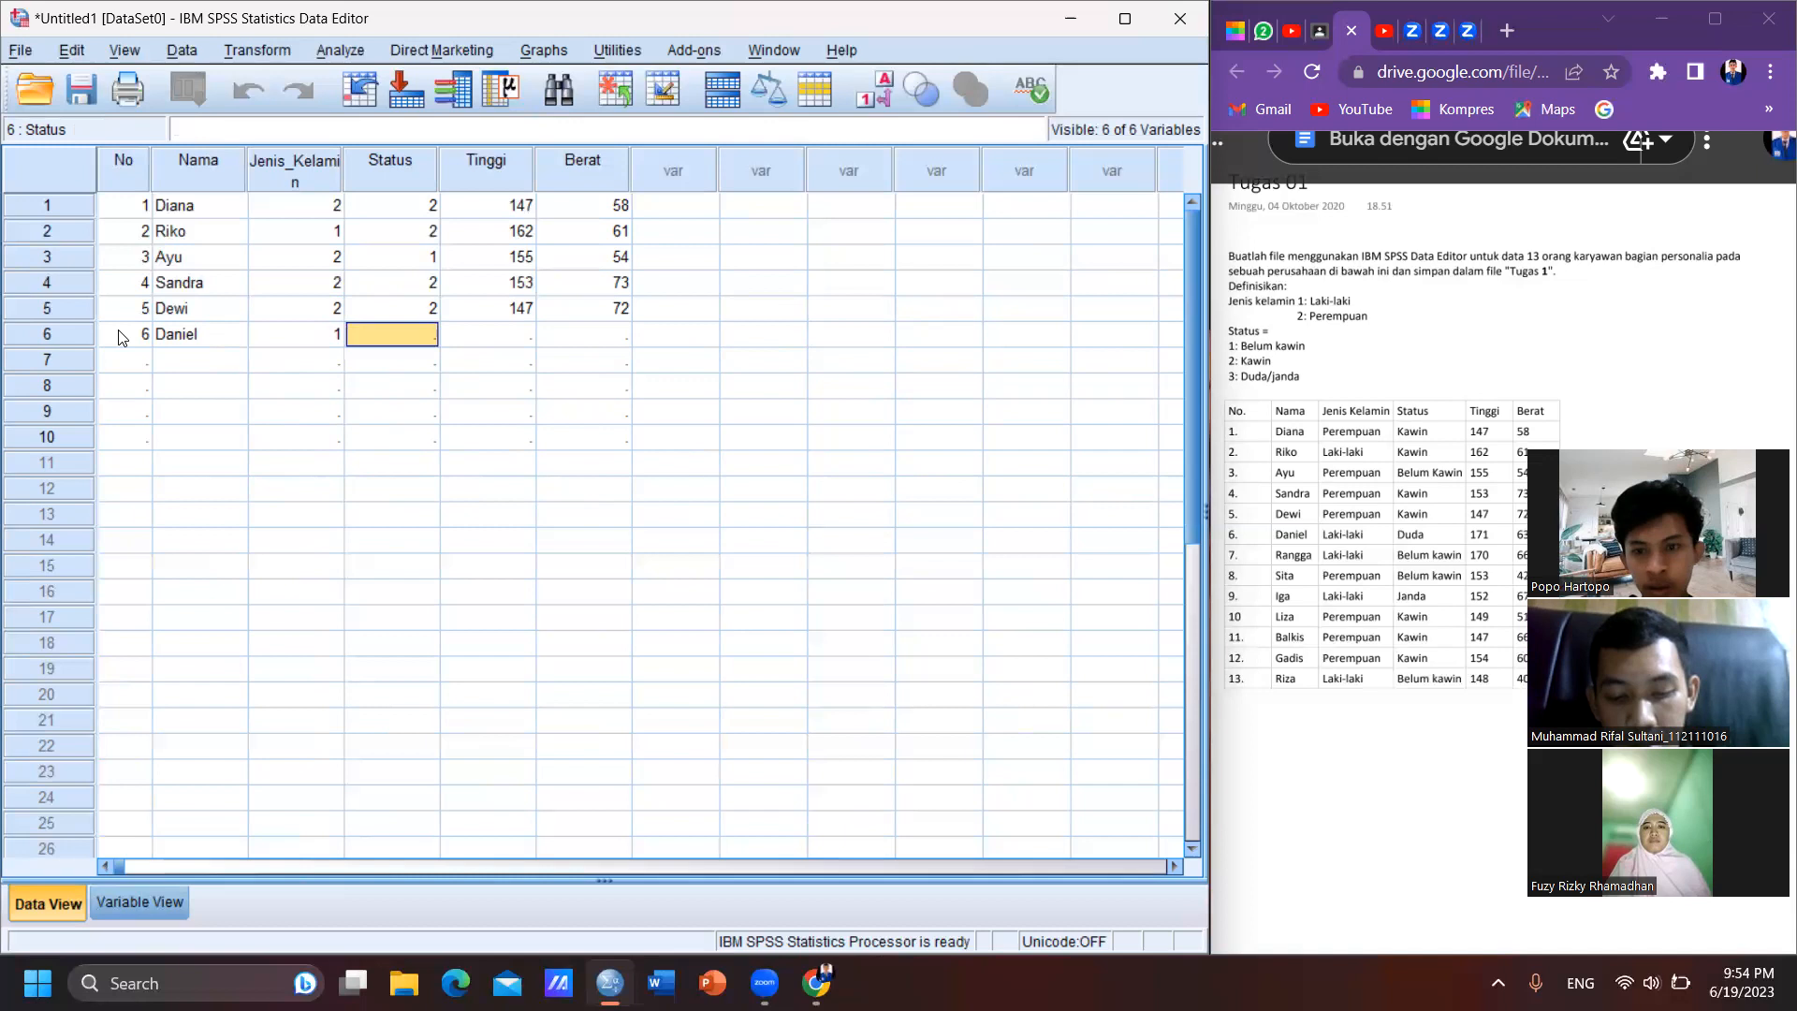
{"action": "type", "text": "3"}
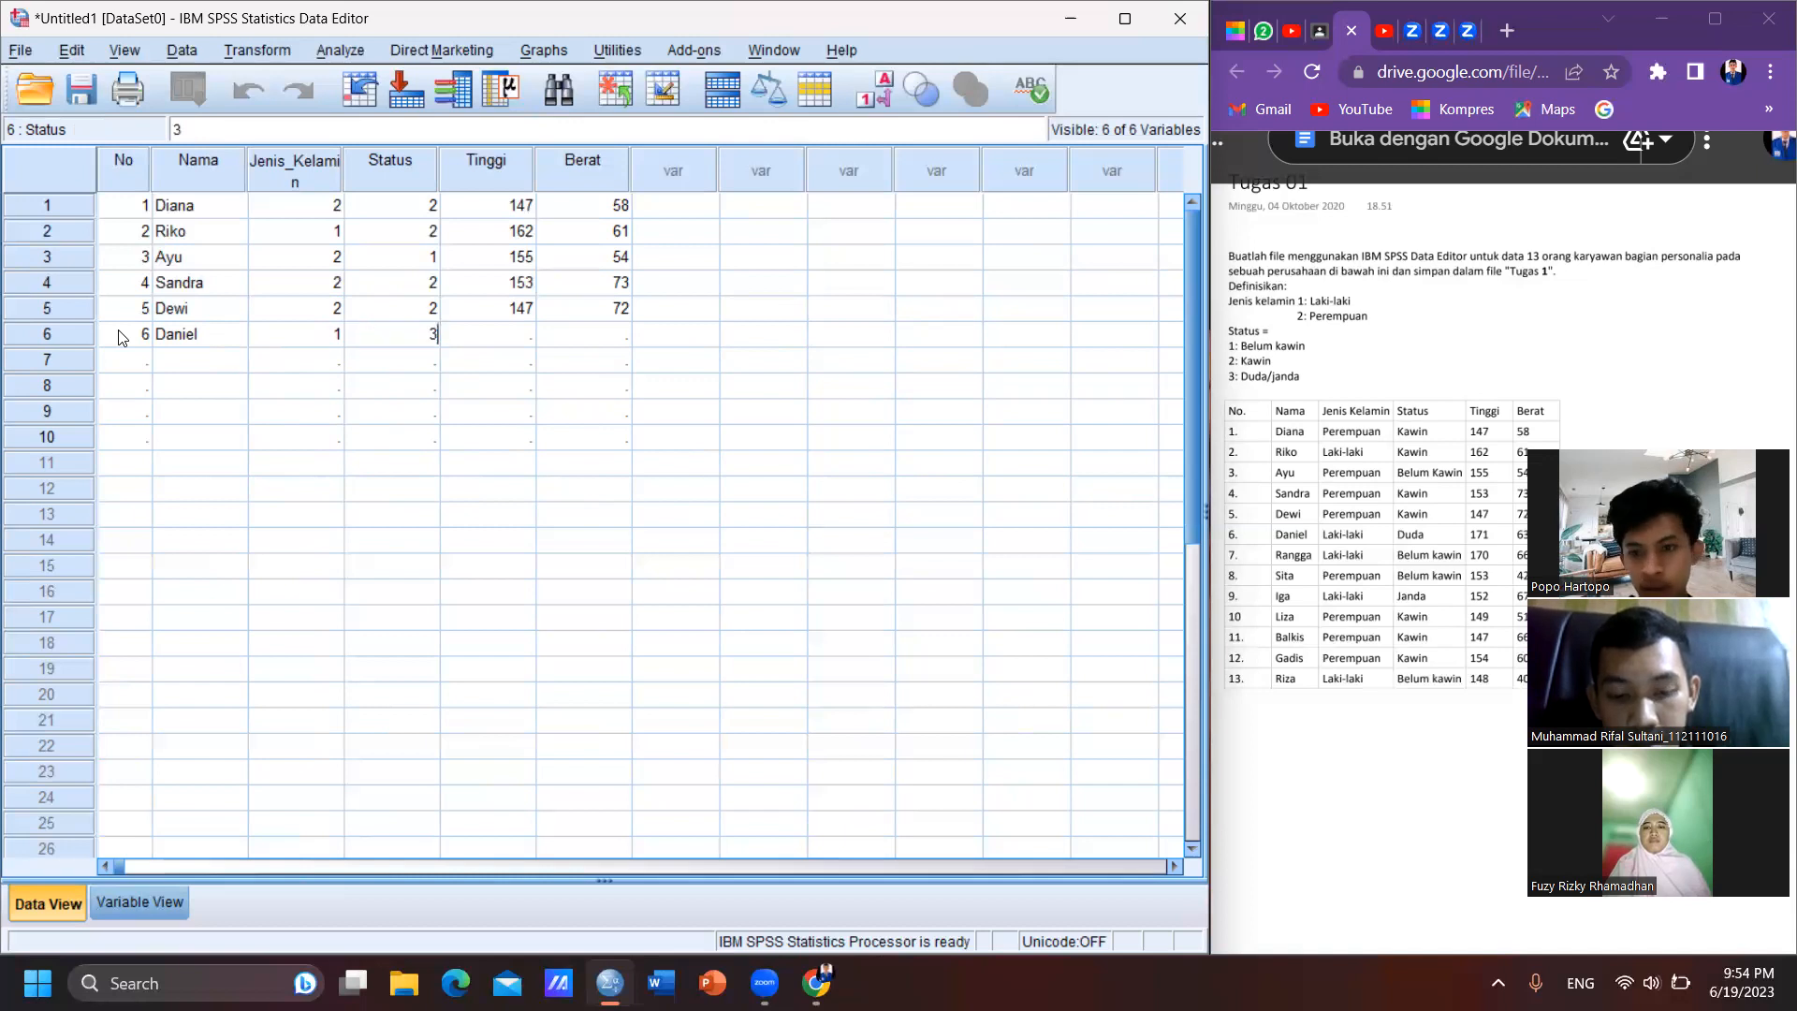
{"action": "key", "text": "Tab"}
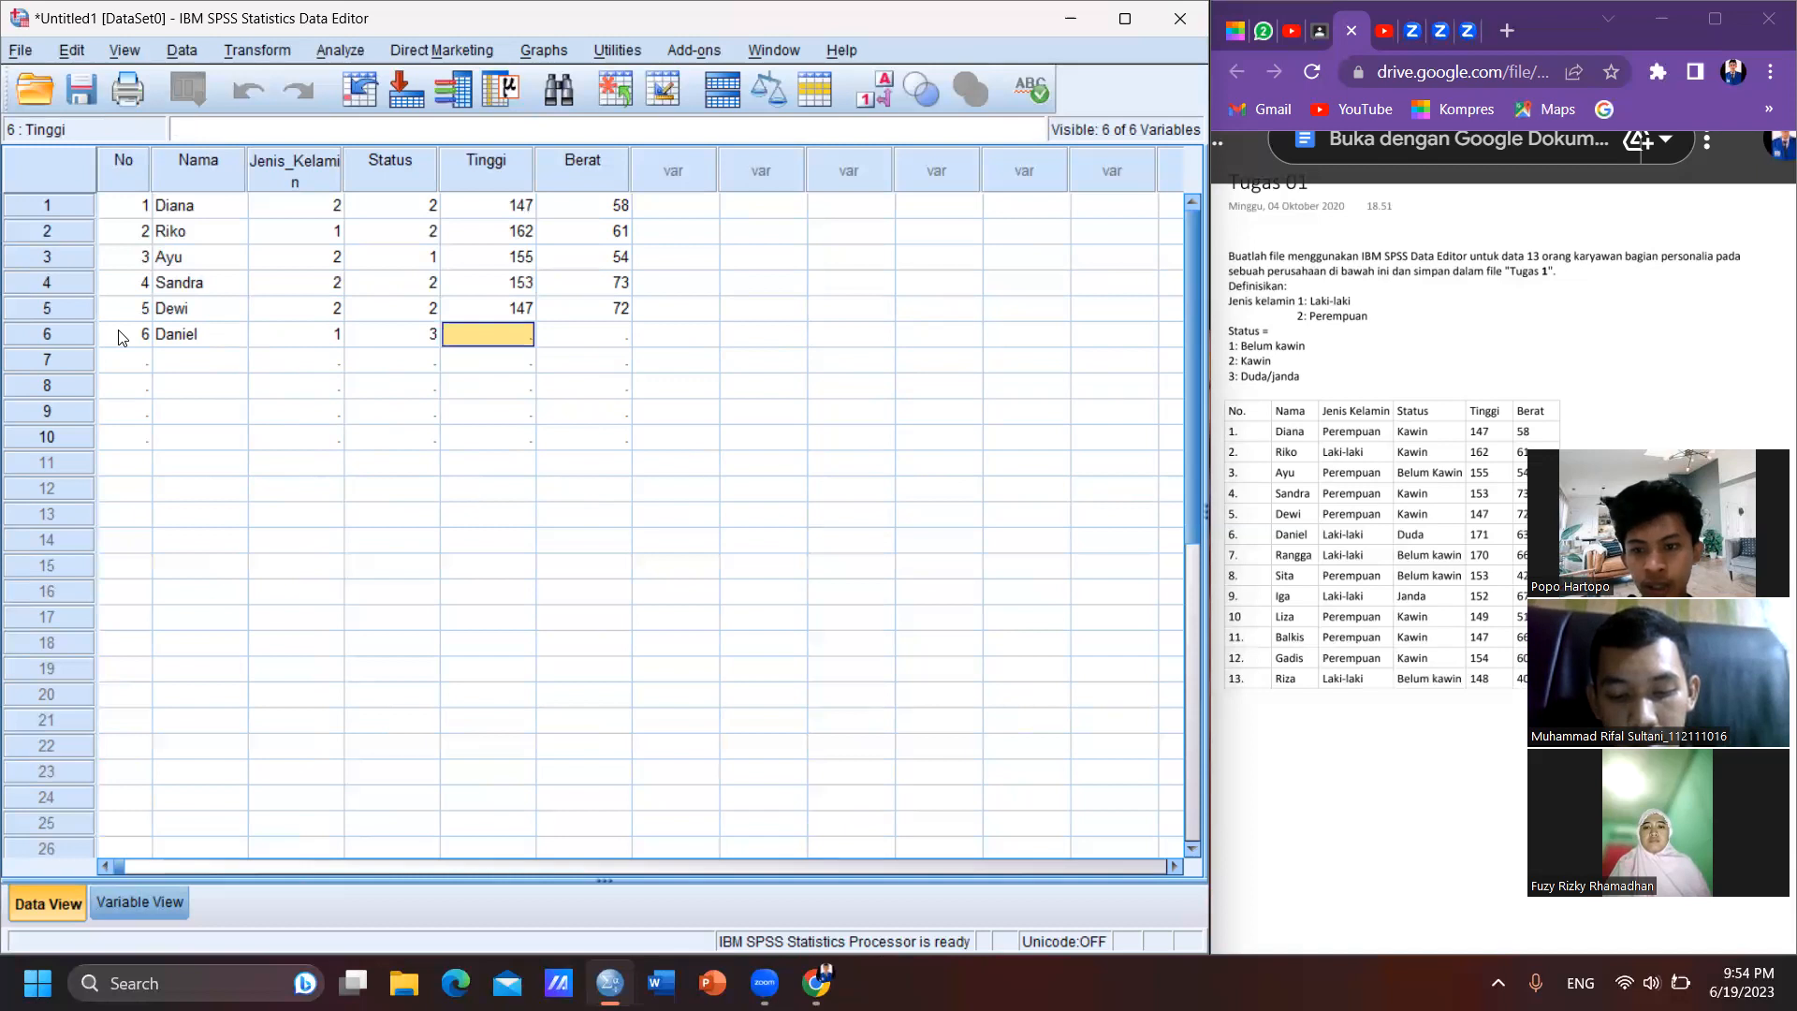
{"action": "type", "text": "171"}
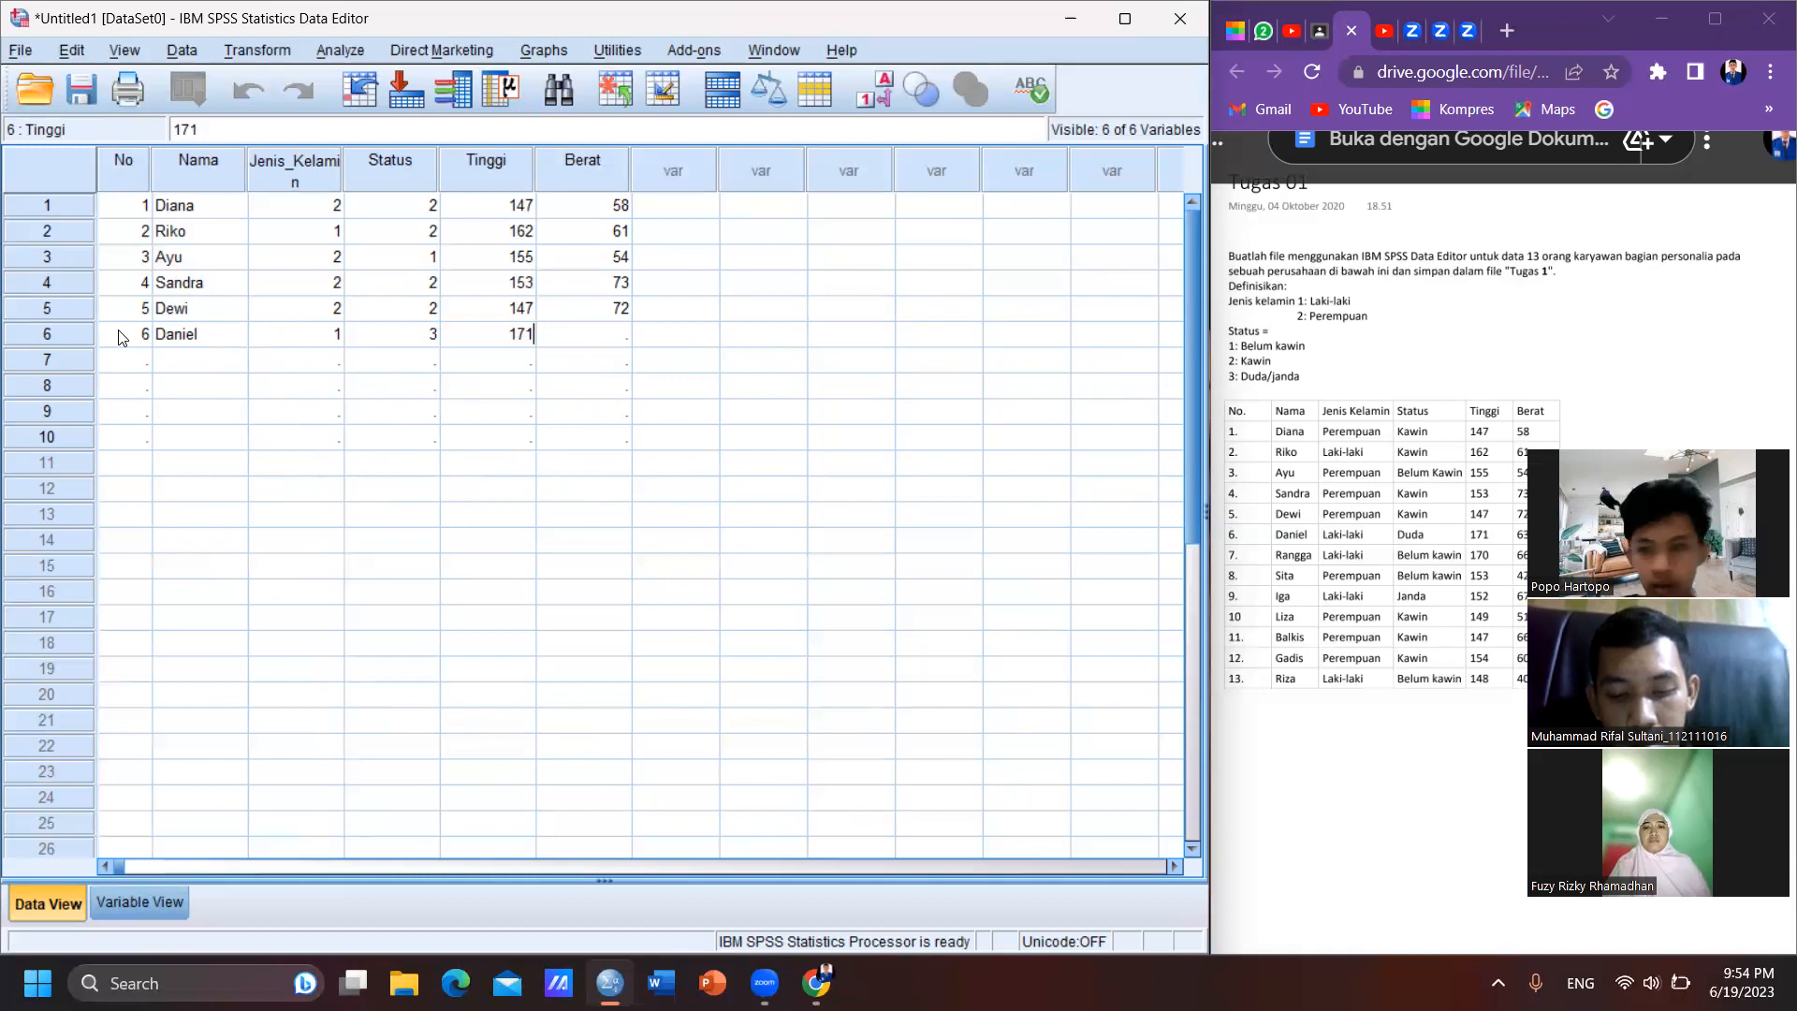
{"action": "key", "text": "Tab"}
{"action": "type", "text": "61"}
{"action": "type", "text": "63"}
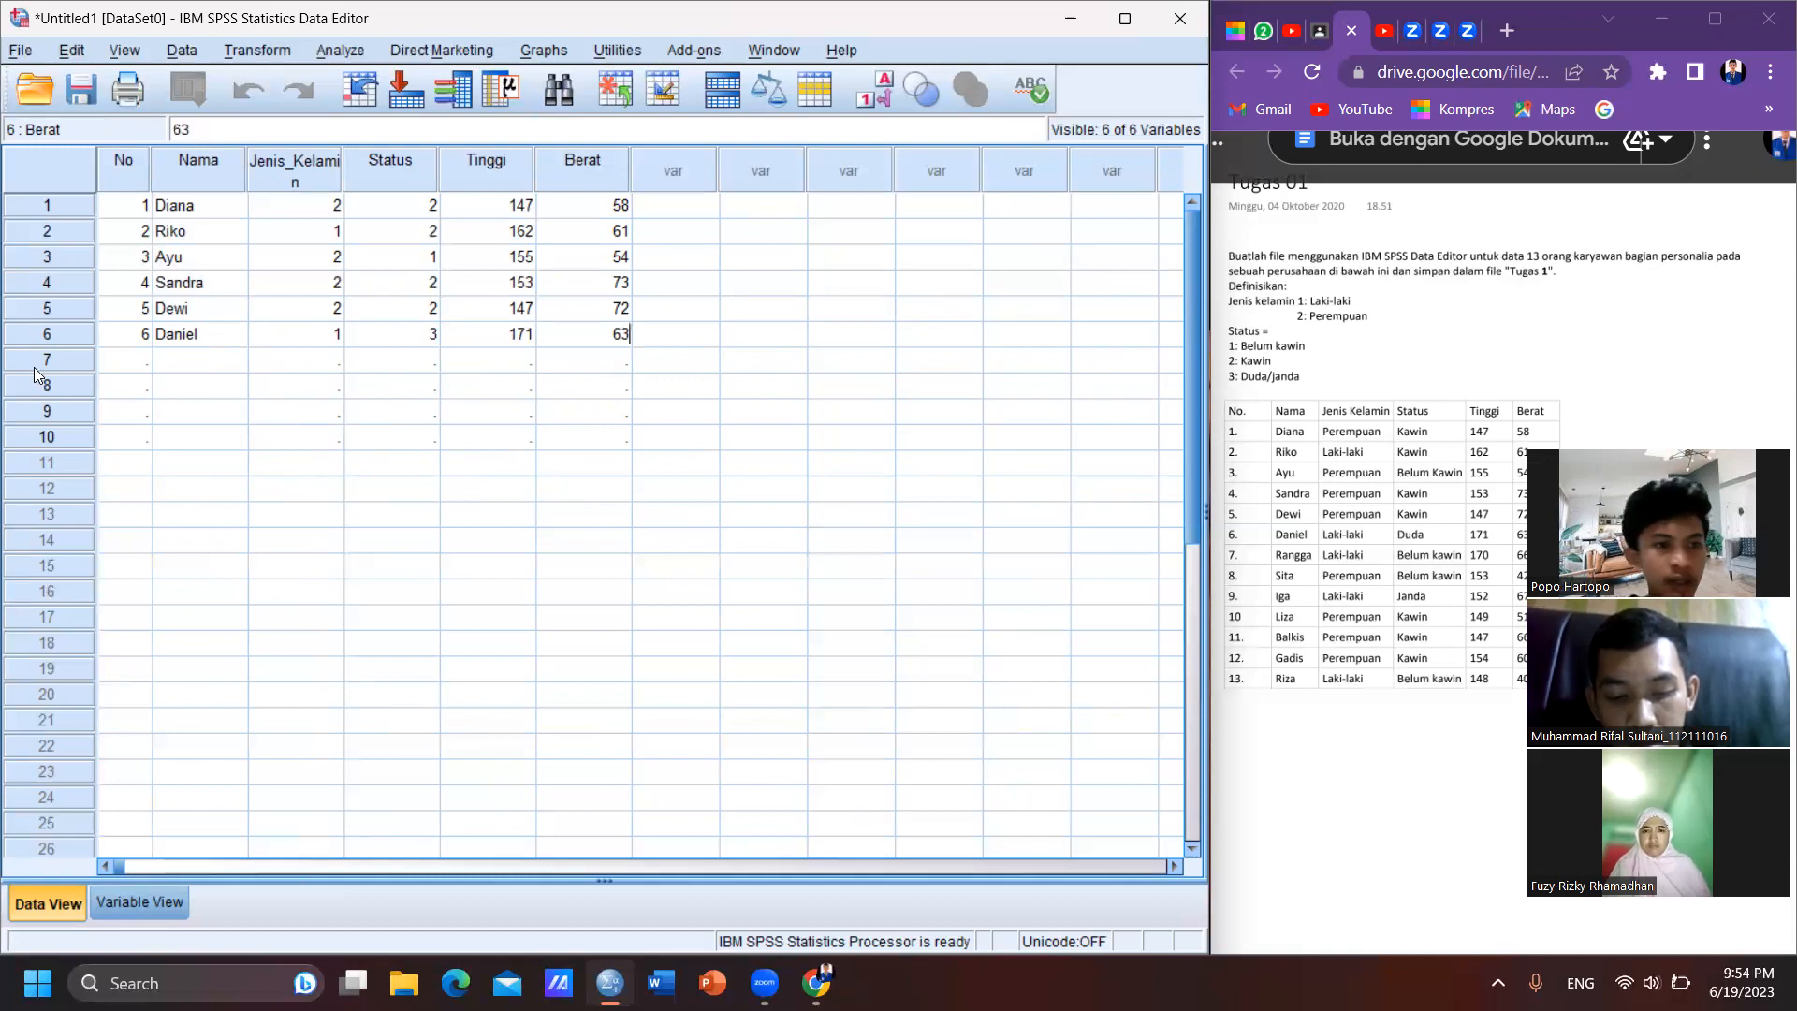
- Start case 7 in the data grid with No 7 and the seventh employee's name
{"action": "left_click", "coordinate": [120, 358]}
{"action": "type", "text": "7"}
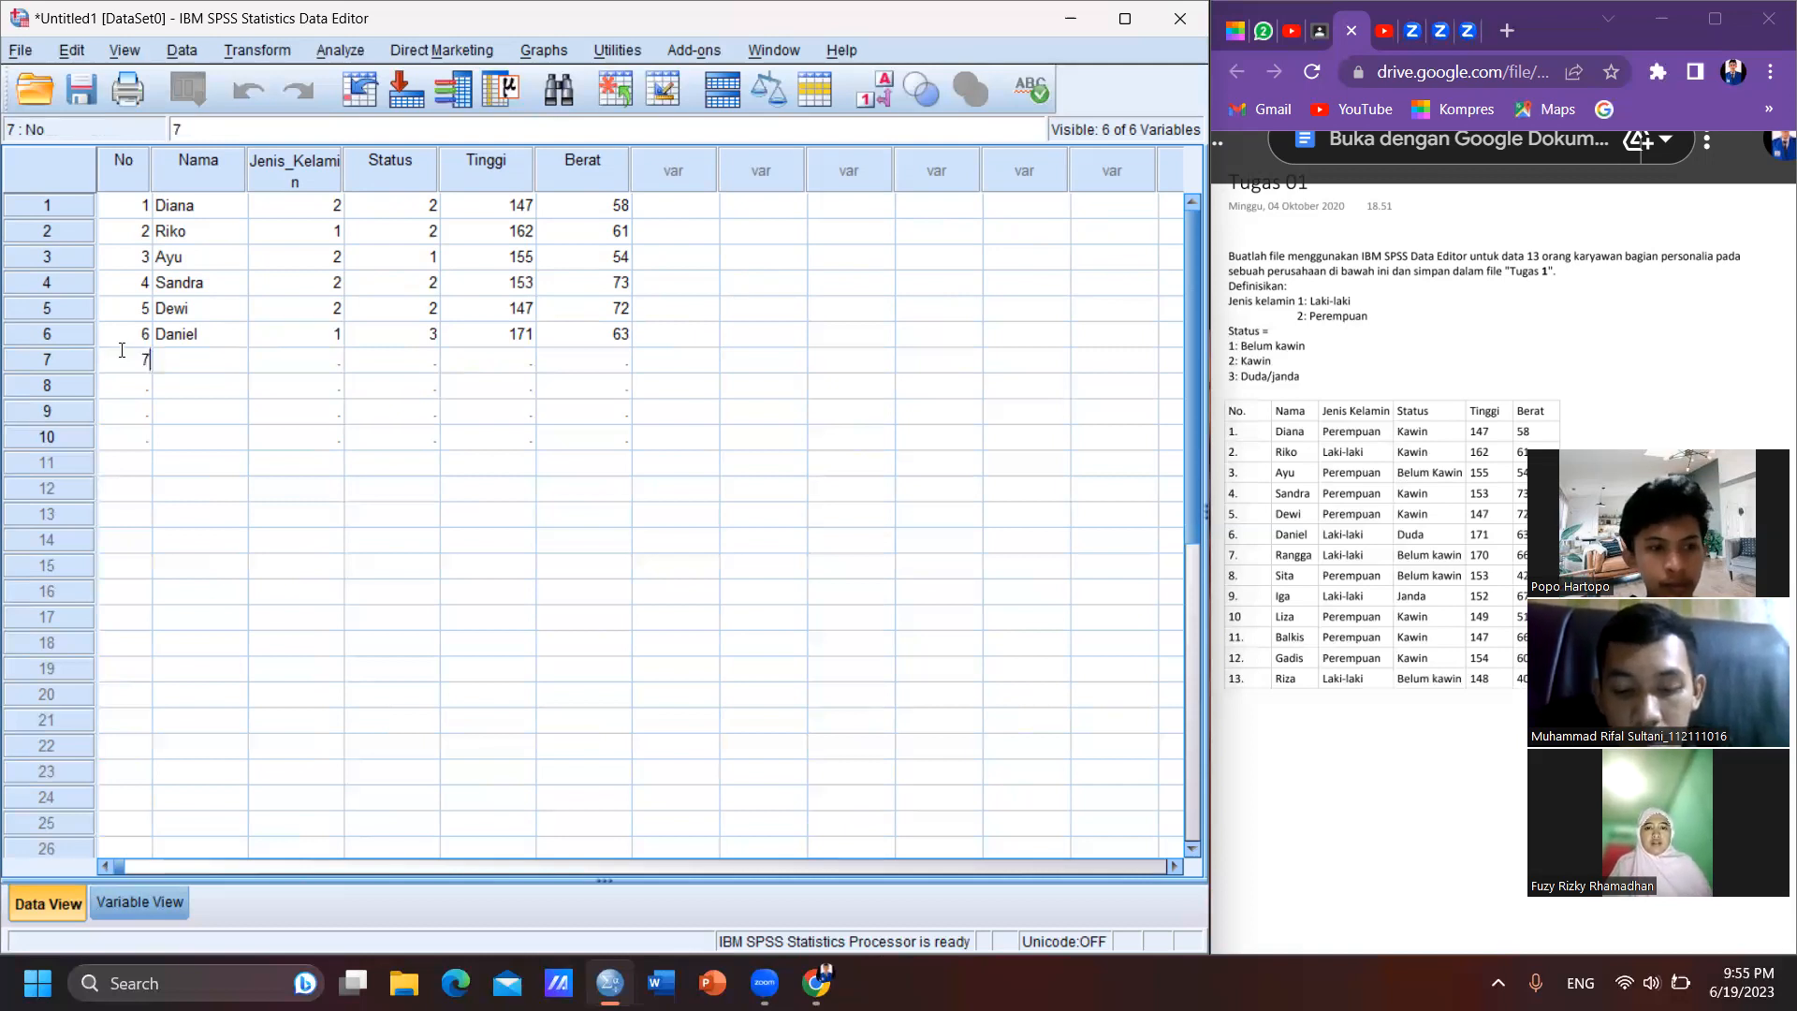
{"action": "key", "text": "Tab"}
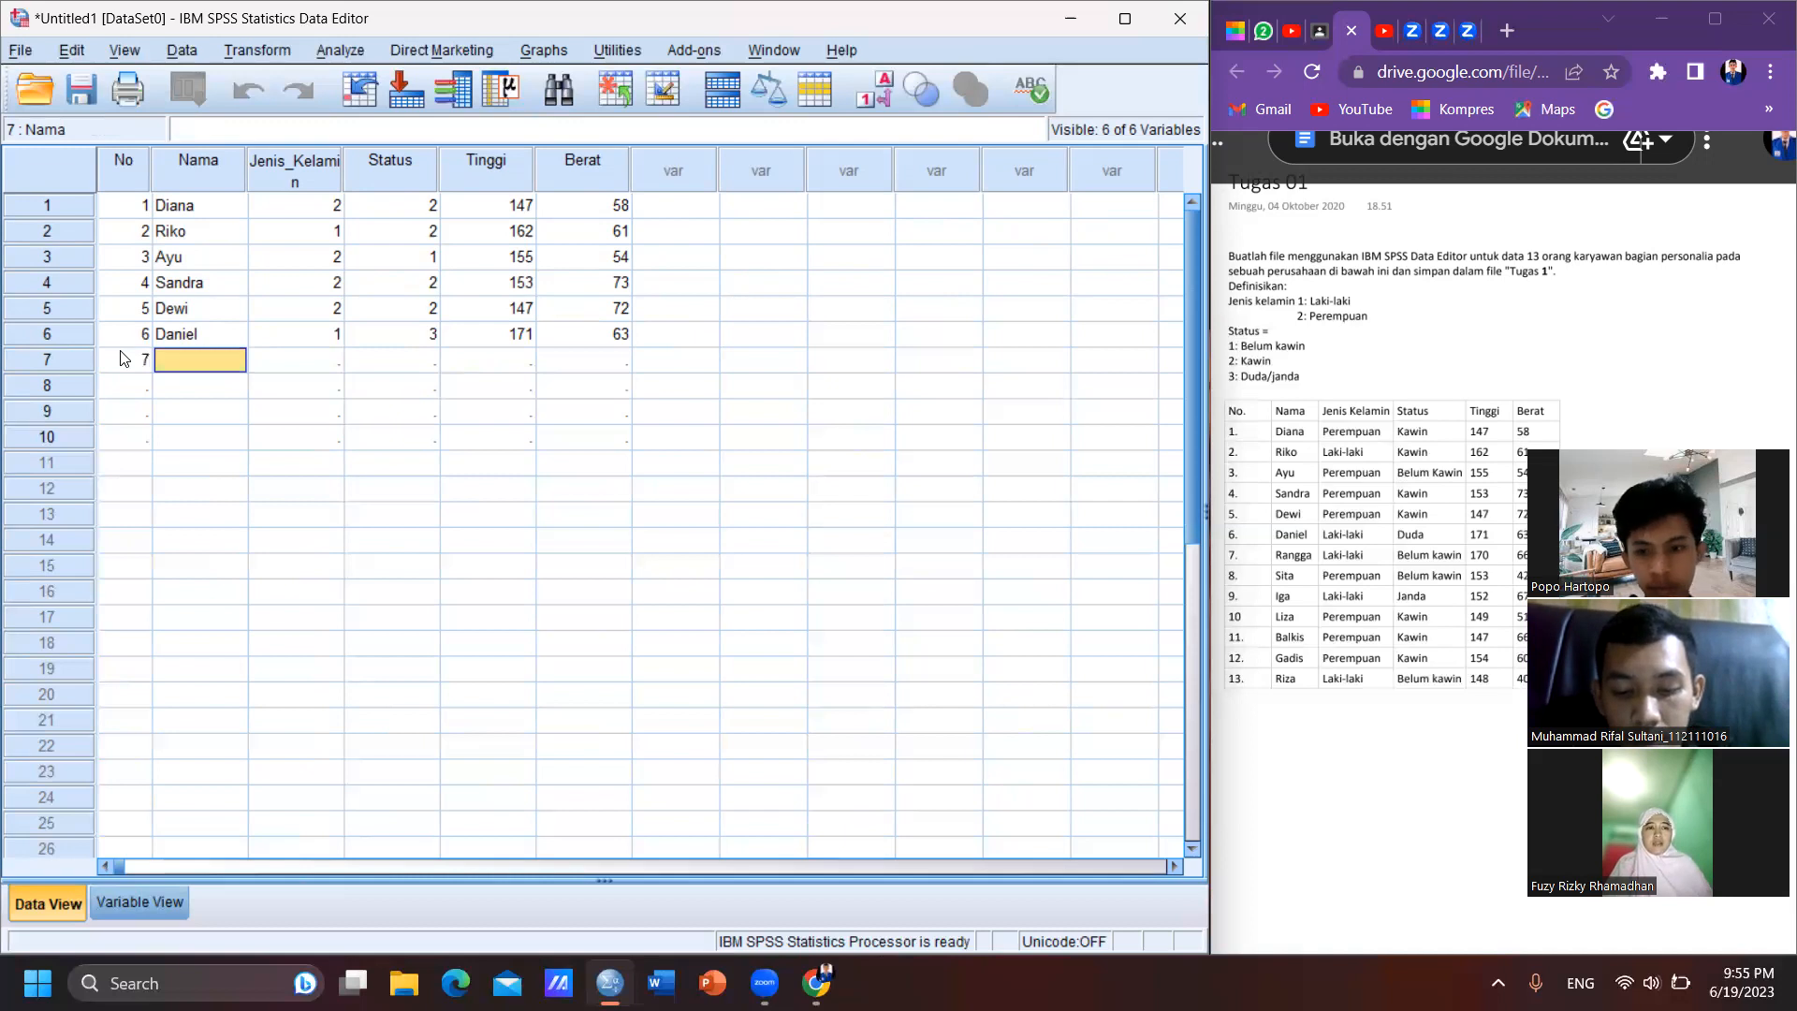
{"action": "type", "text": "R"}
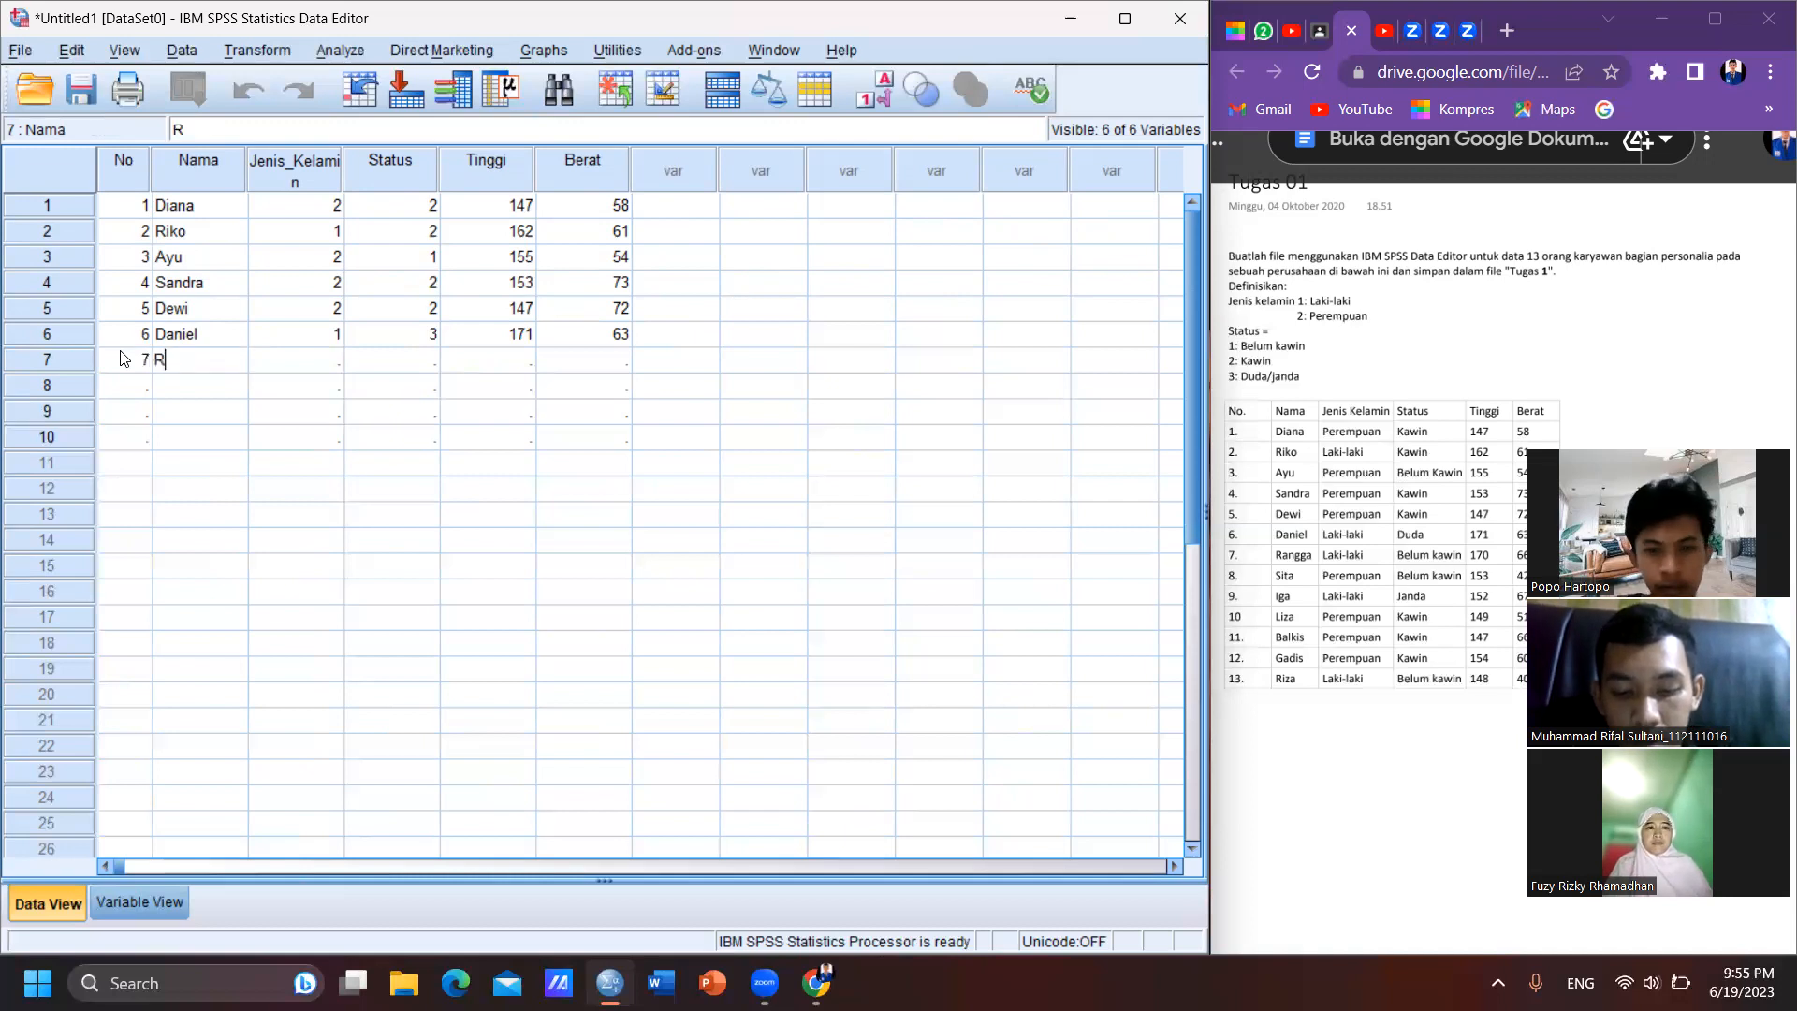
{"action": "type", "text": "angga"}
- Complete case 7 with Jenis_Kelamin 1, Status 1, Tinggi 170 and Berat 66
{"action": "key", "text": "Tab"}
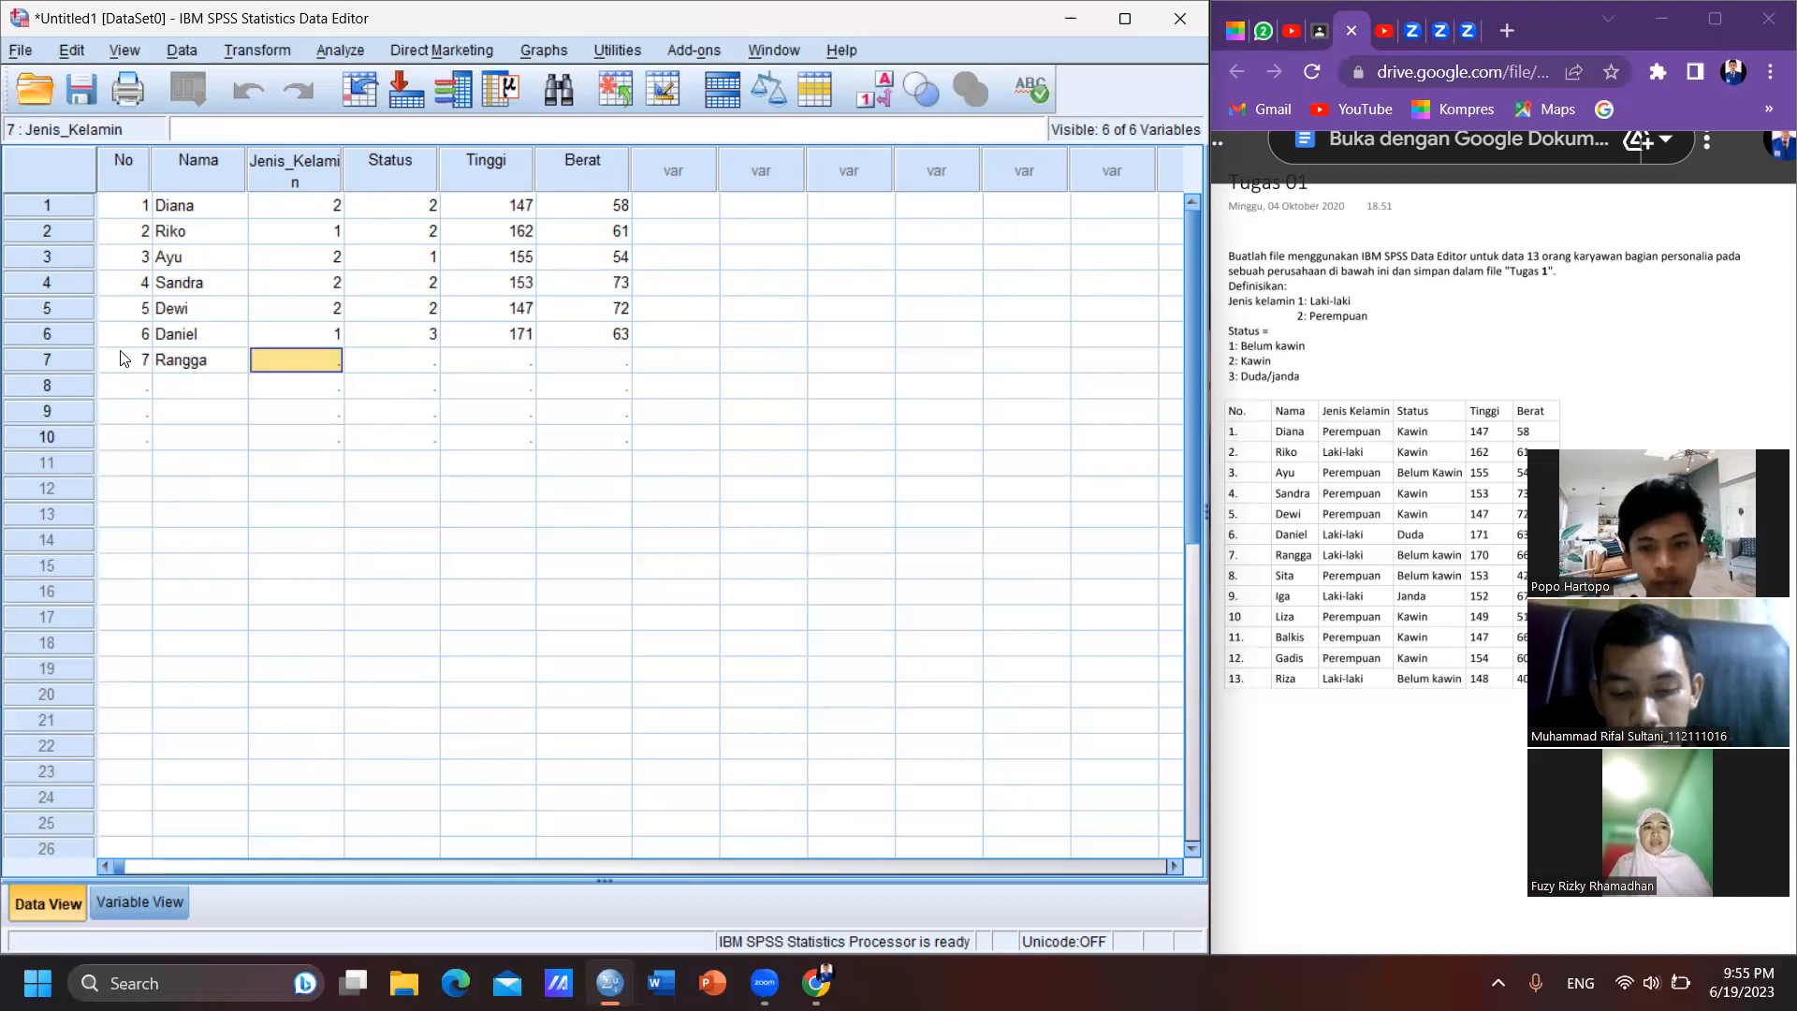
{"action": "type", "text": "1"}
{"action": "key", "text": "Tab"}
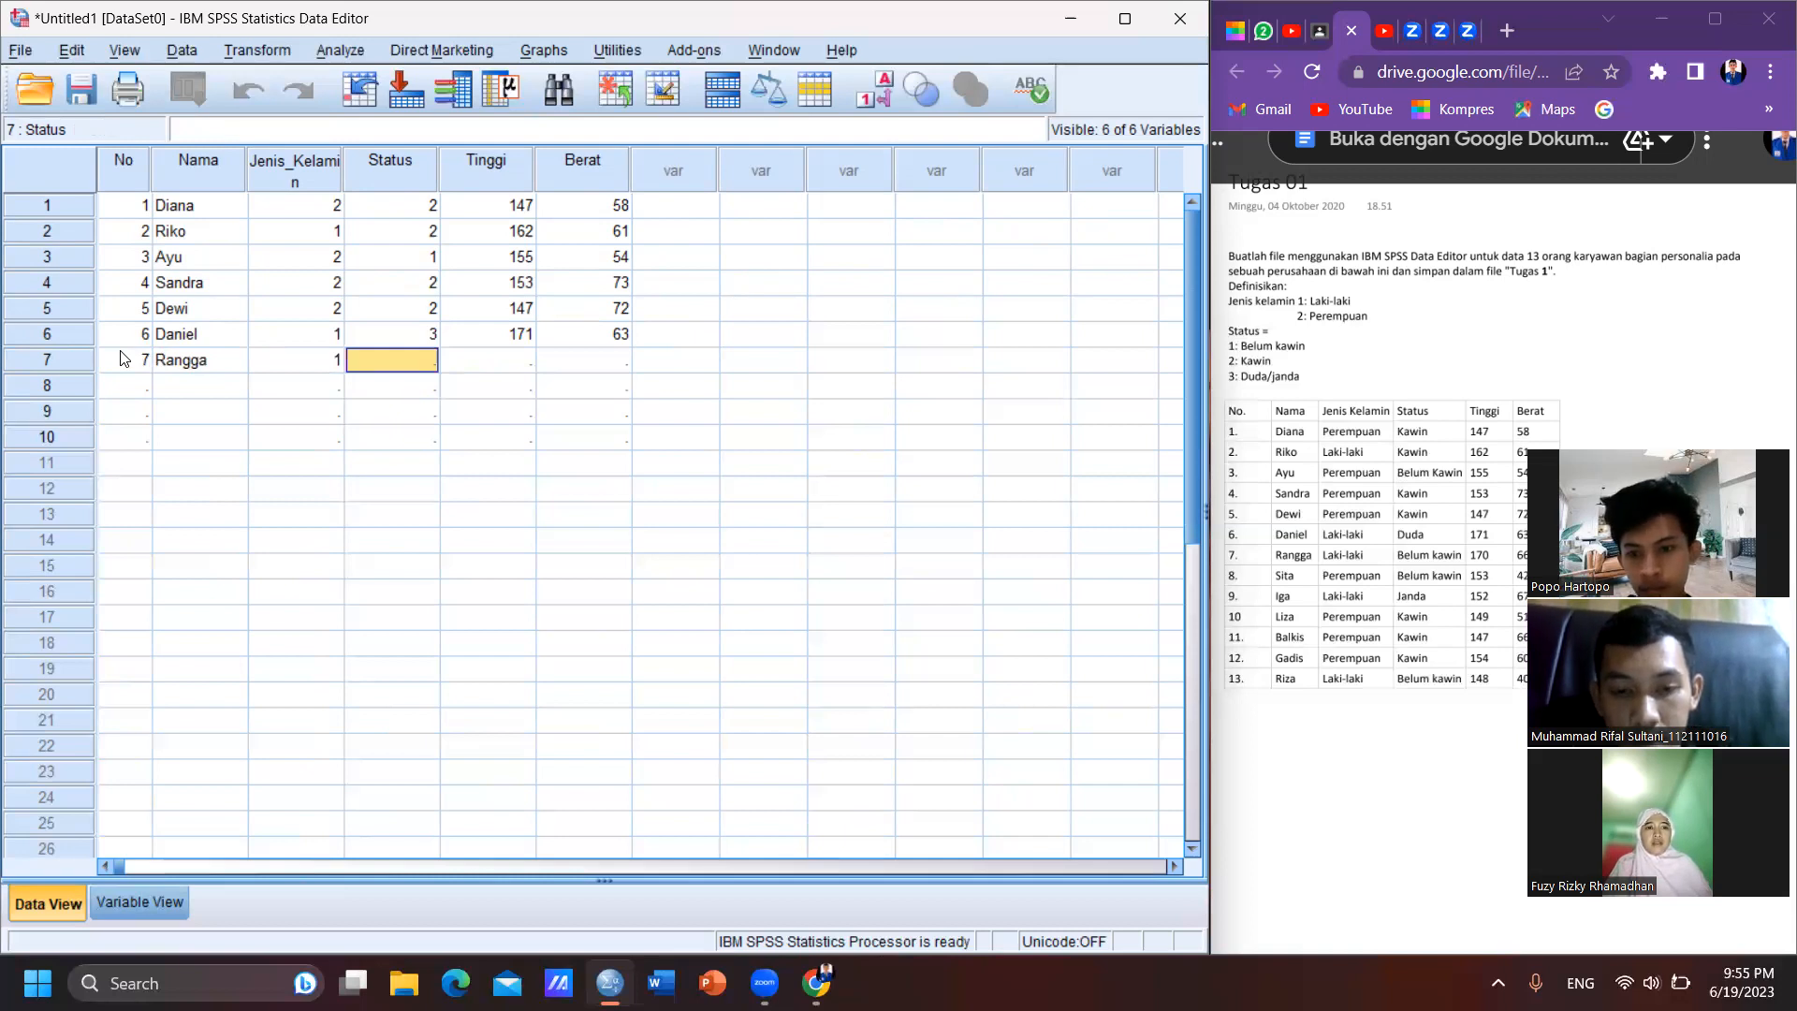
{"action": "type", "text": "1"}
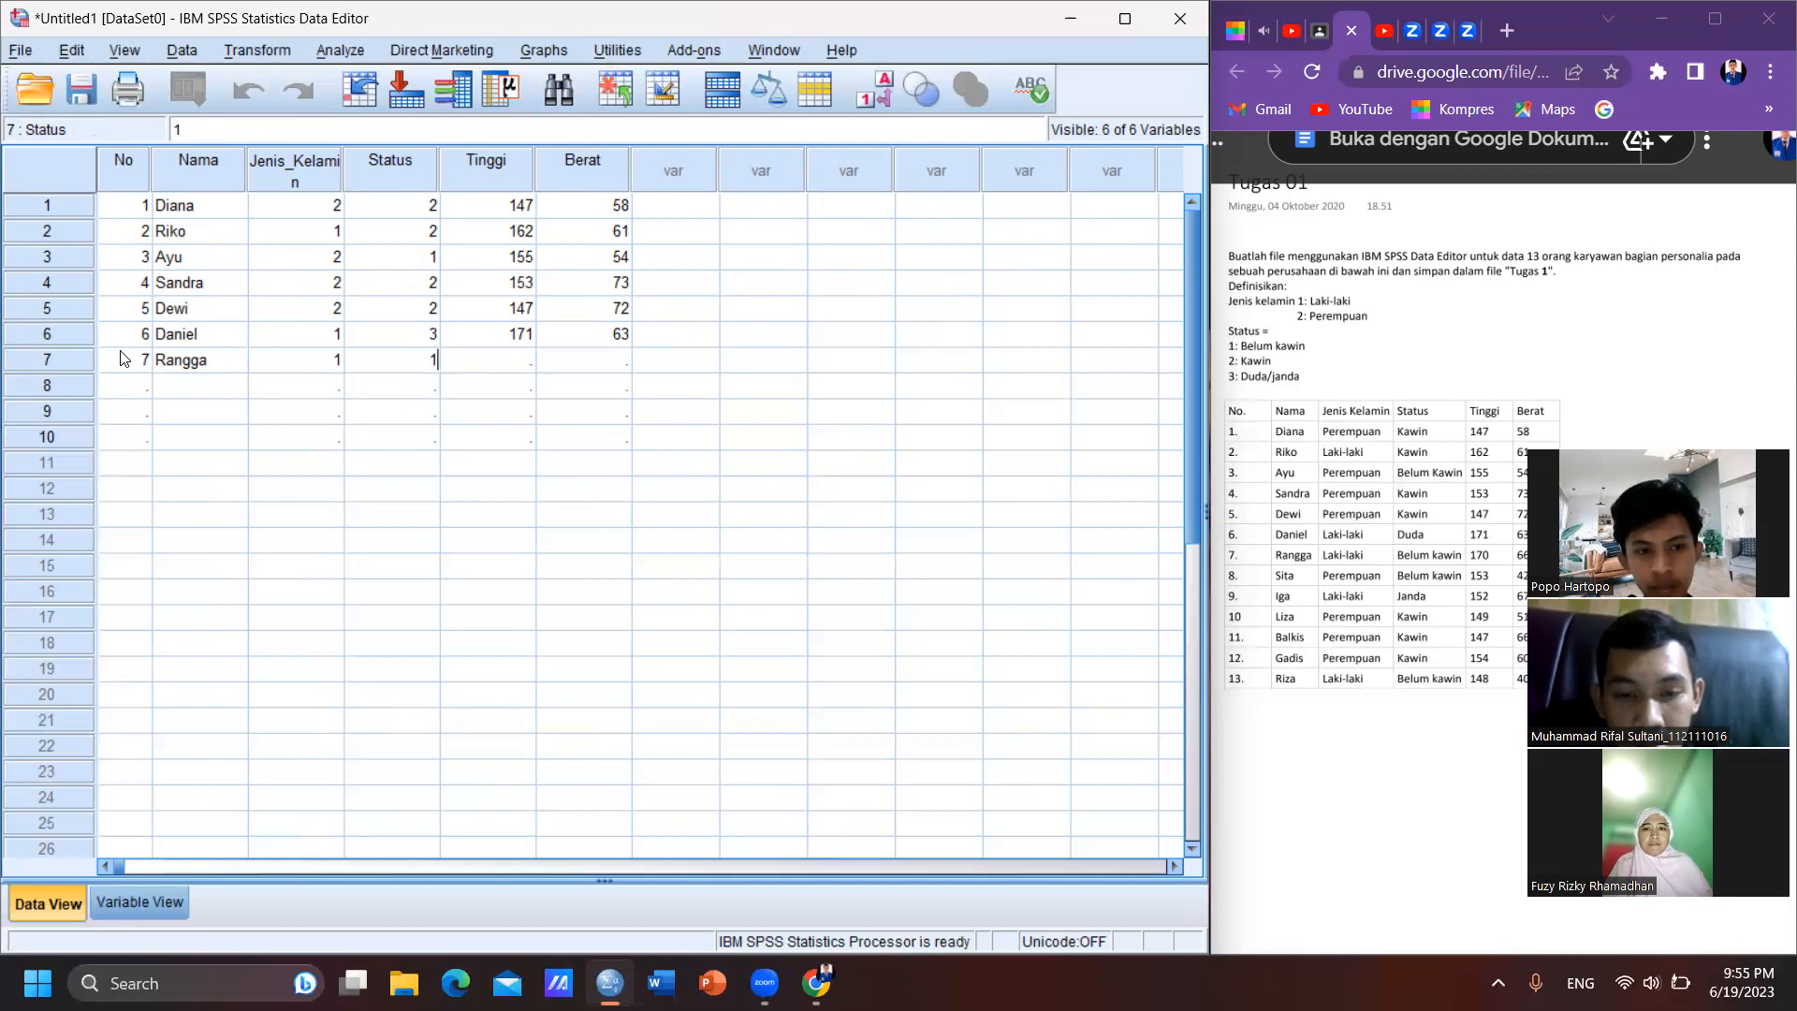
{"action": "key", "text": "Tab"}
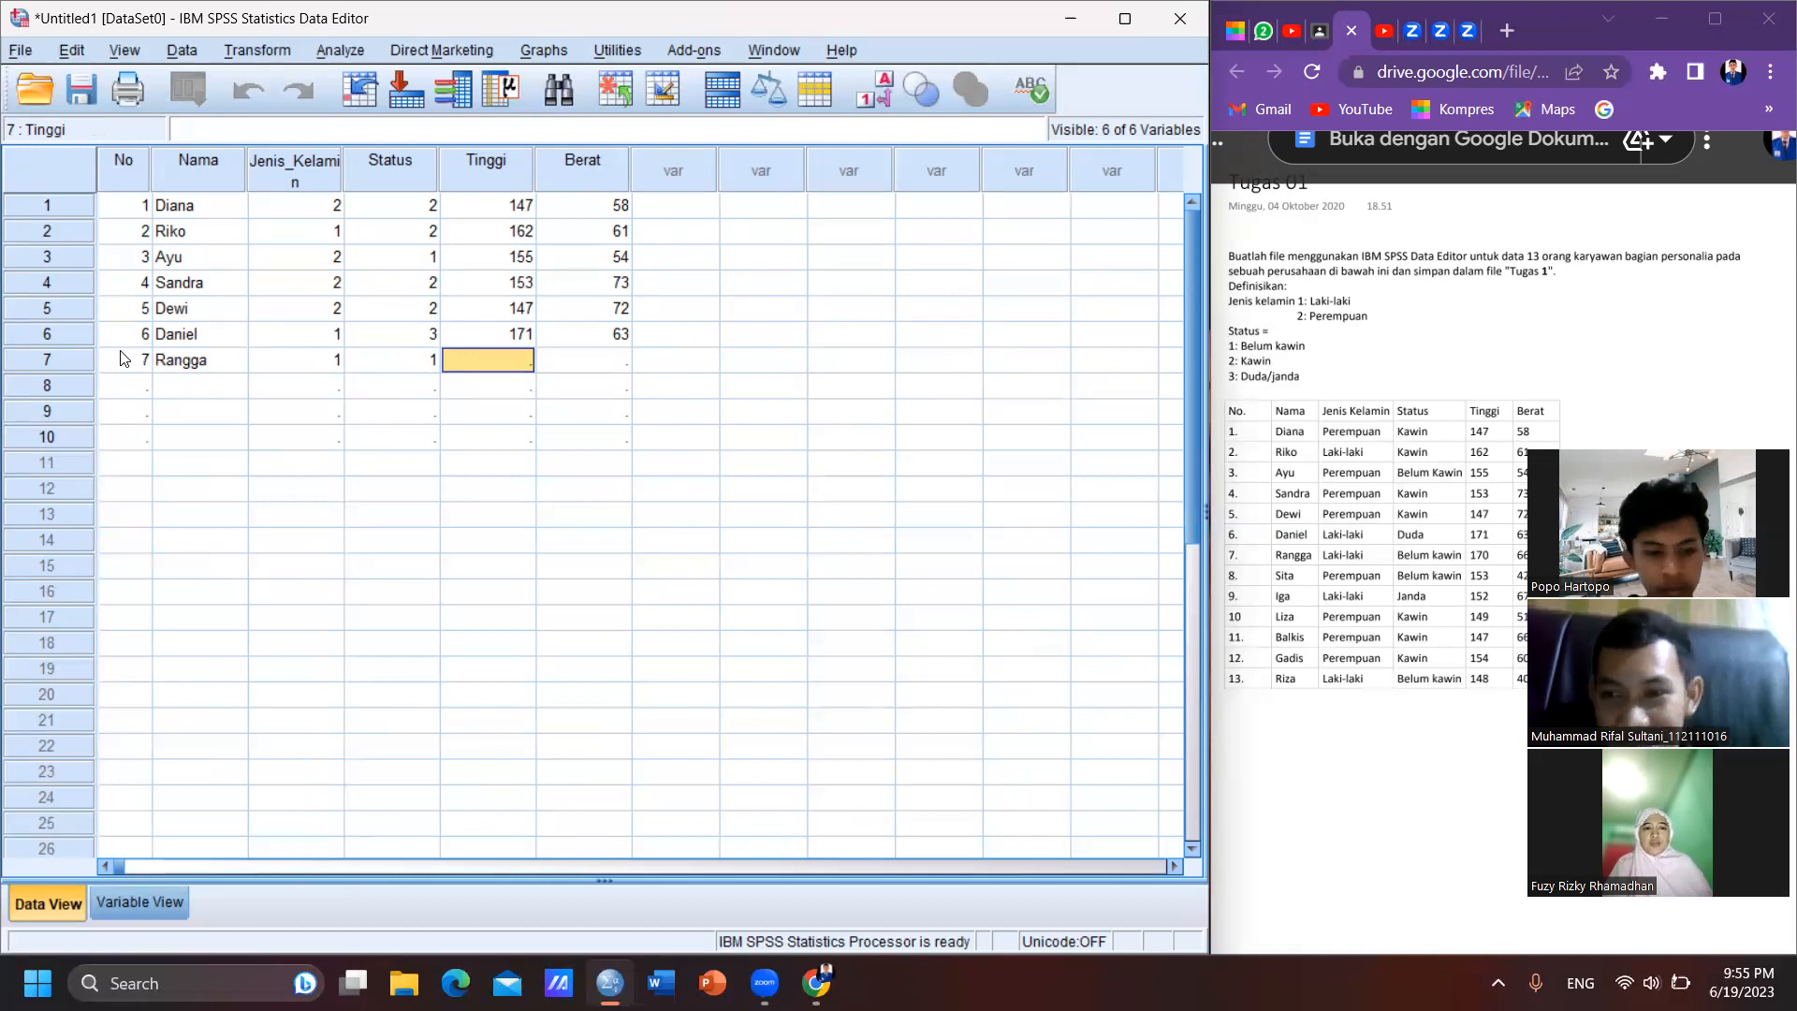
{"action": "type", "text": "170"}
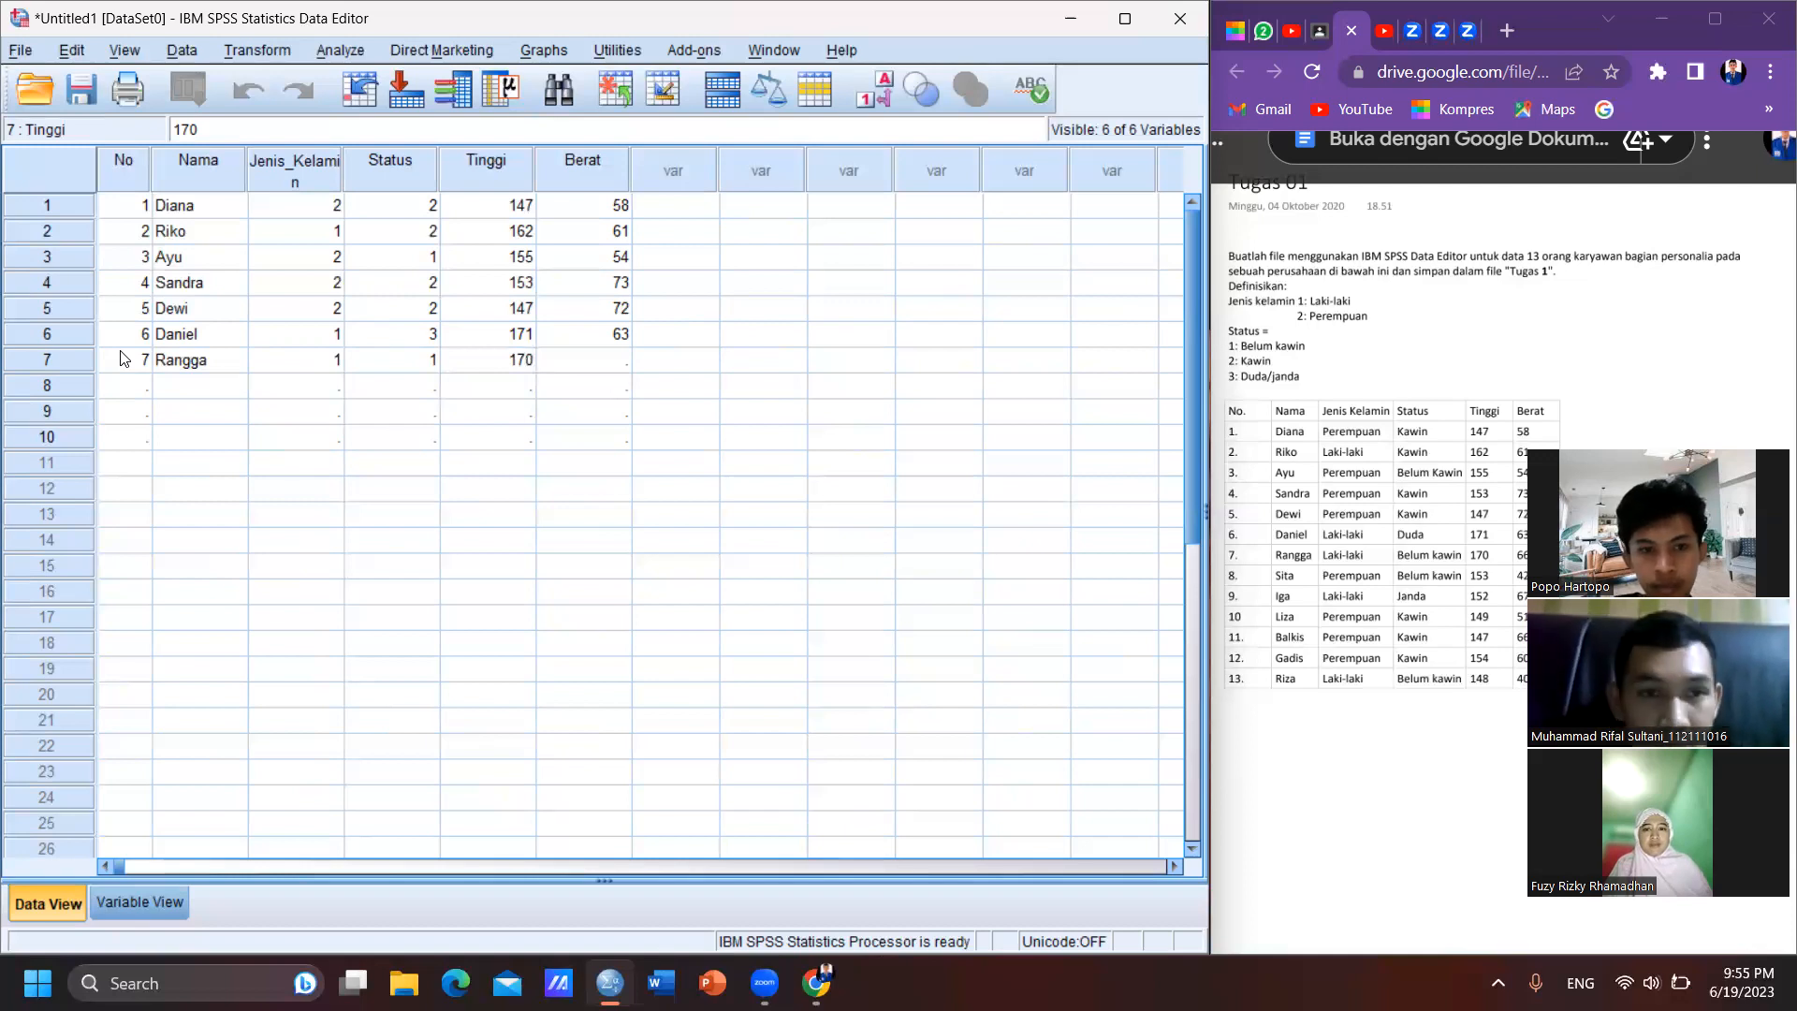
{"action": "key", "text": "Tab"}
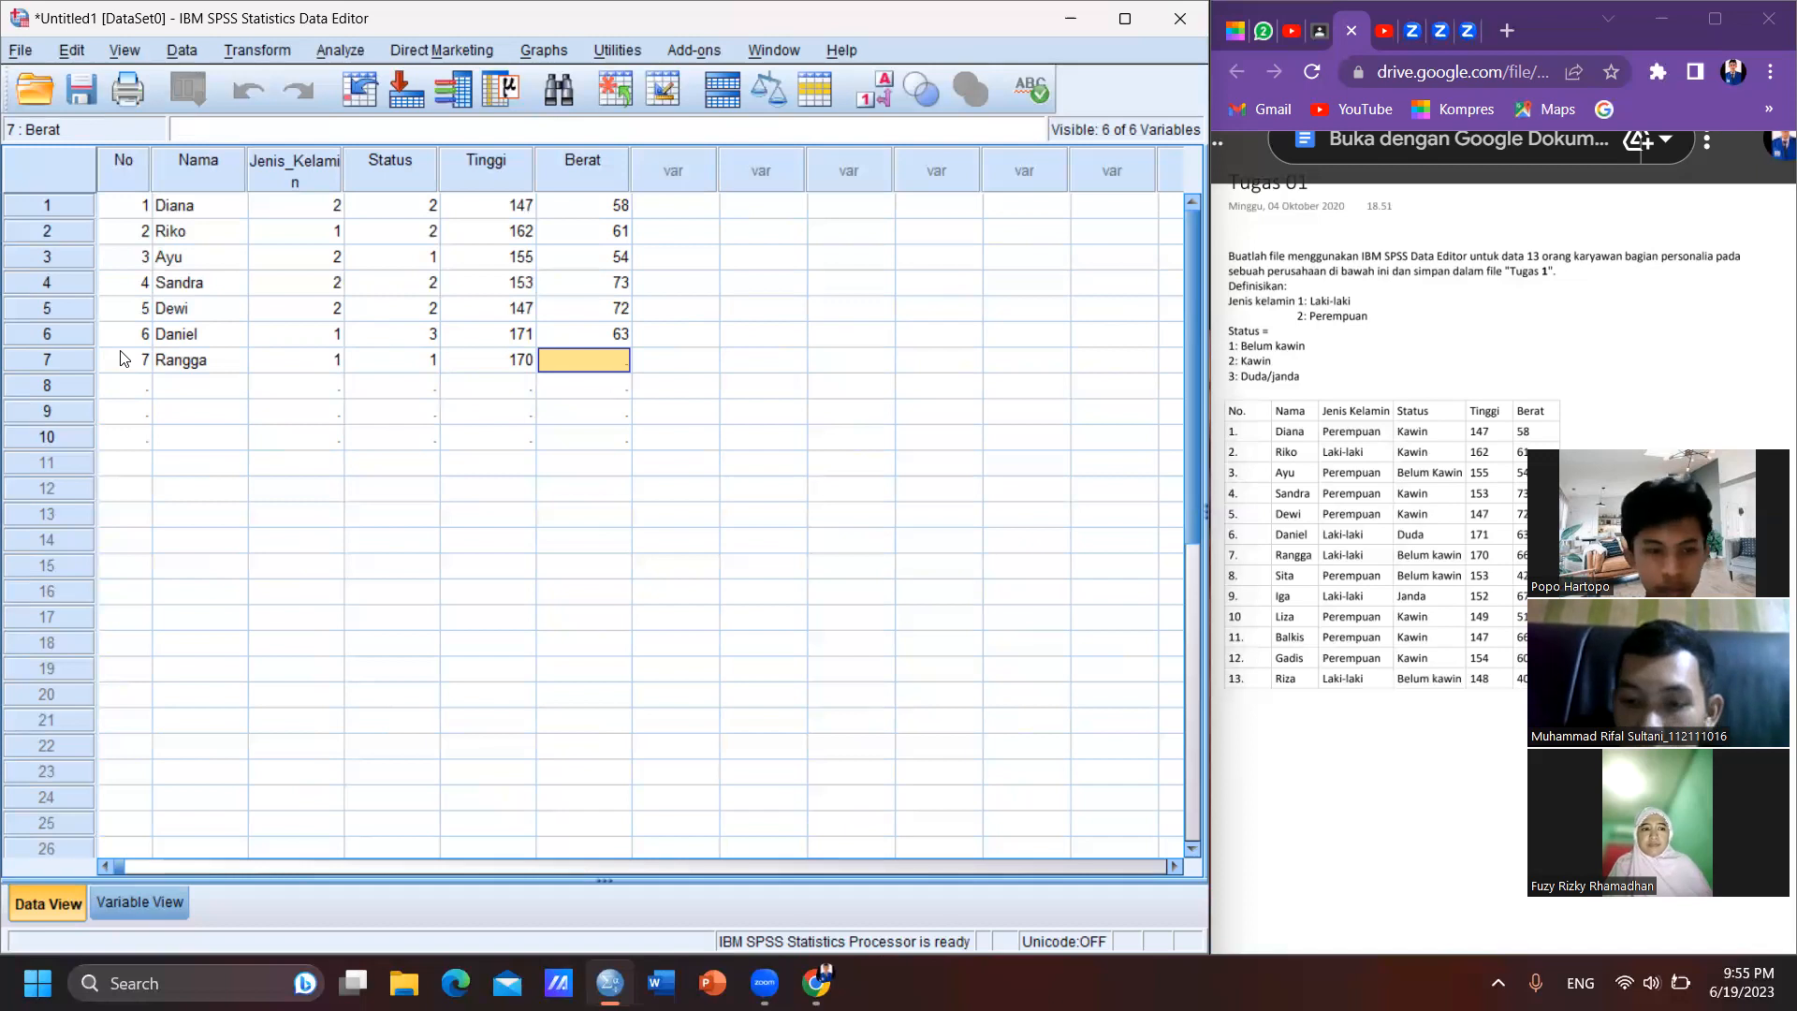
{"action": "type", "text": "66"}
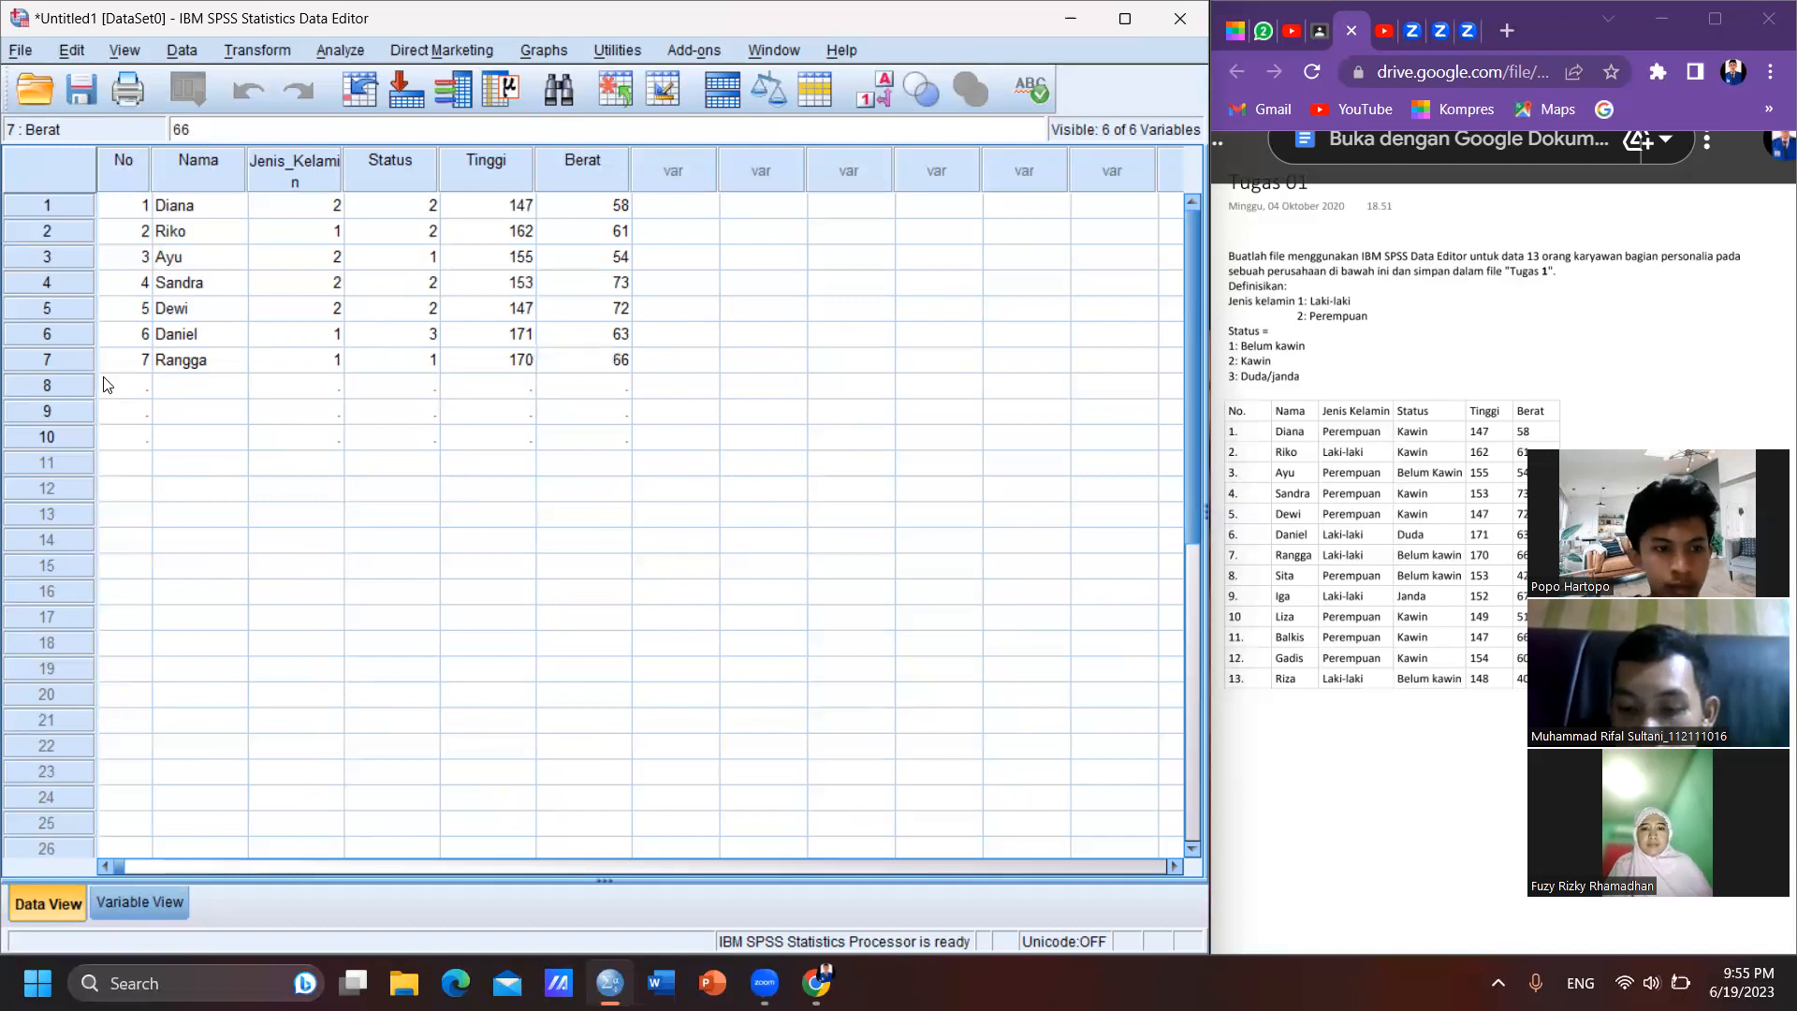
- Start case 8 in the data grid with No 8 and the eighth employee's name
{"action": "left_click", "coordinate": [132, 389]}
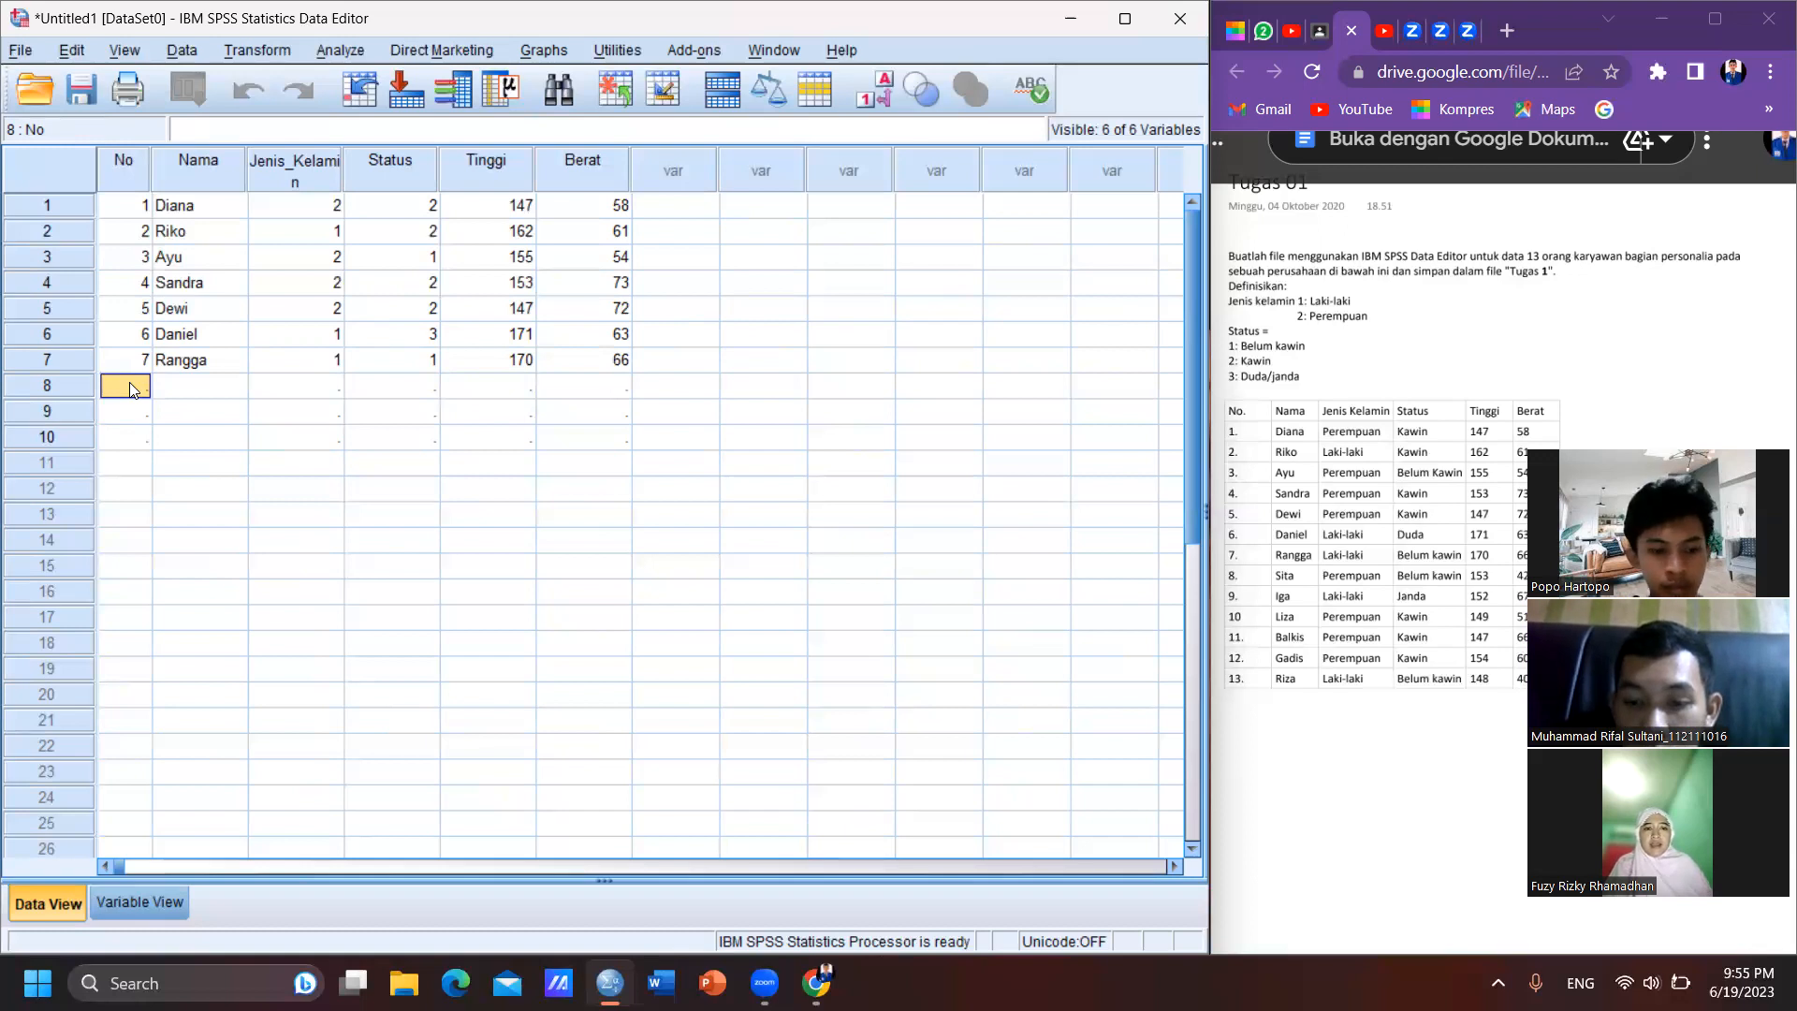
{"action": "type", "text": "8"}
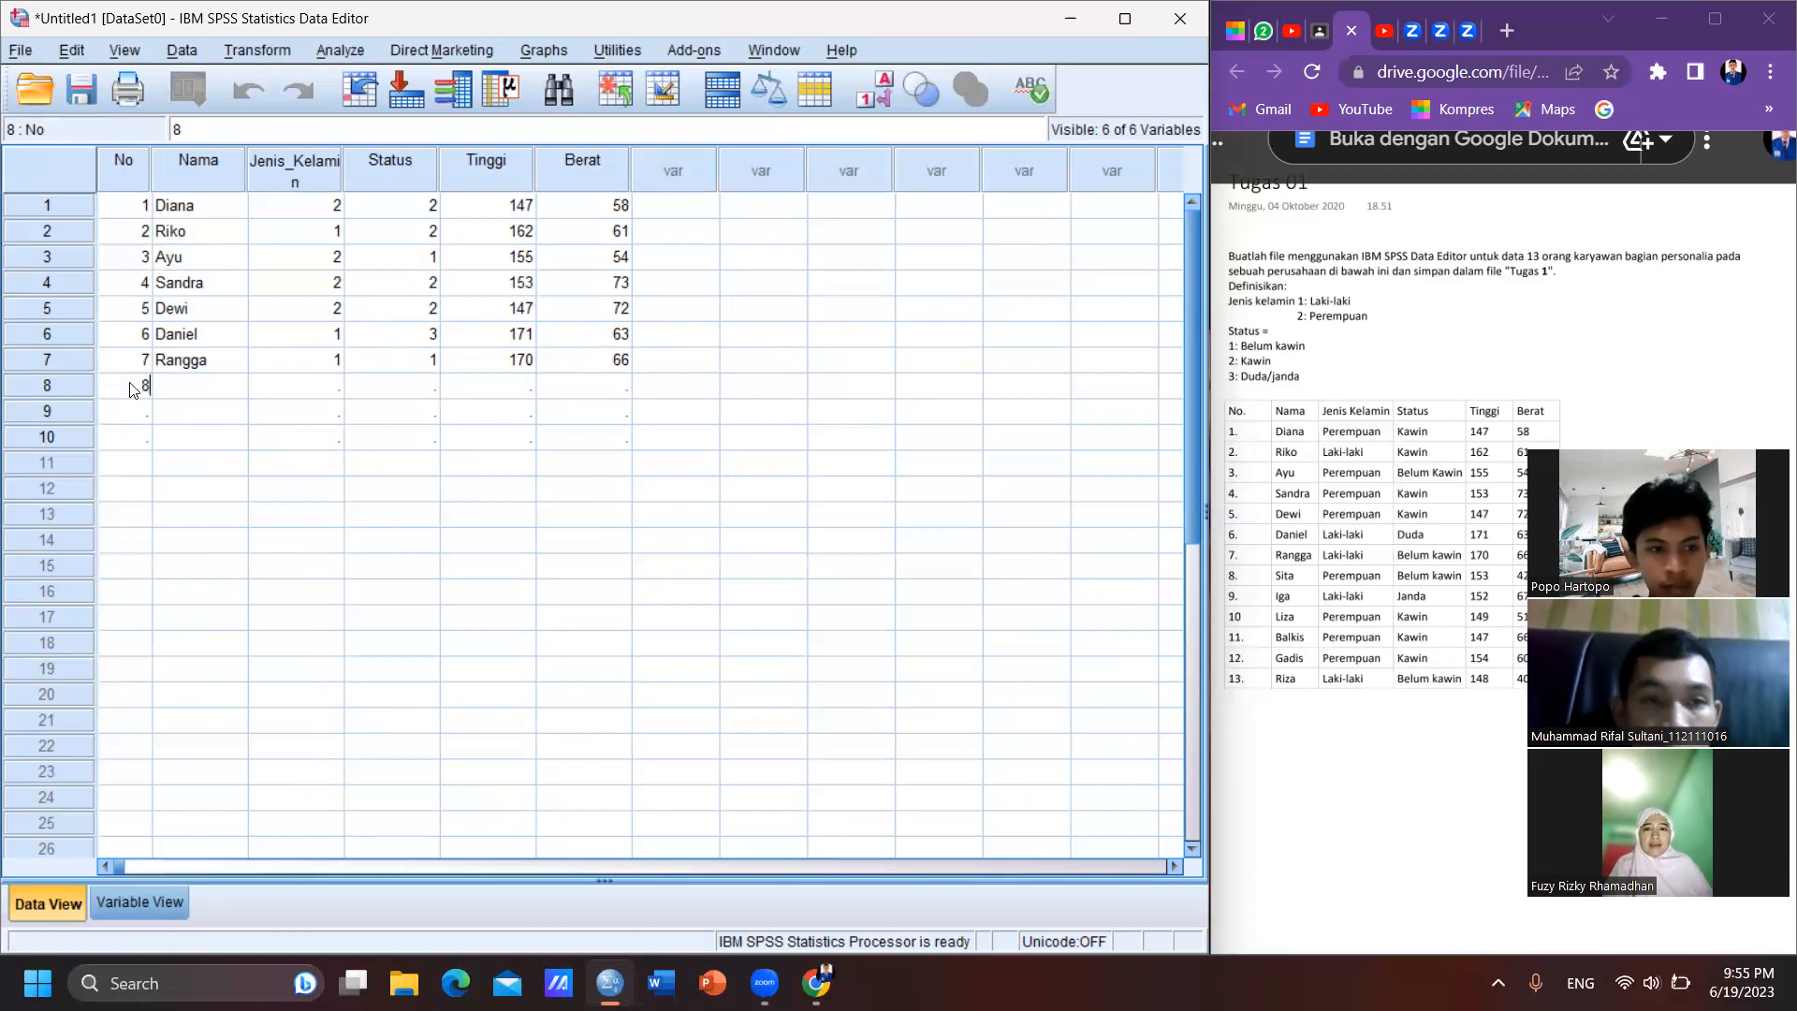
{"action": "key", "text": "Tab"}
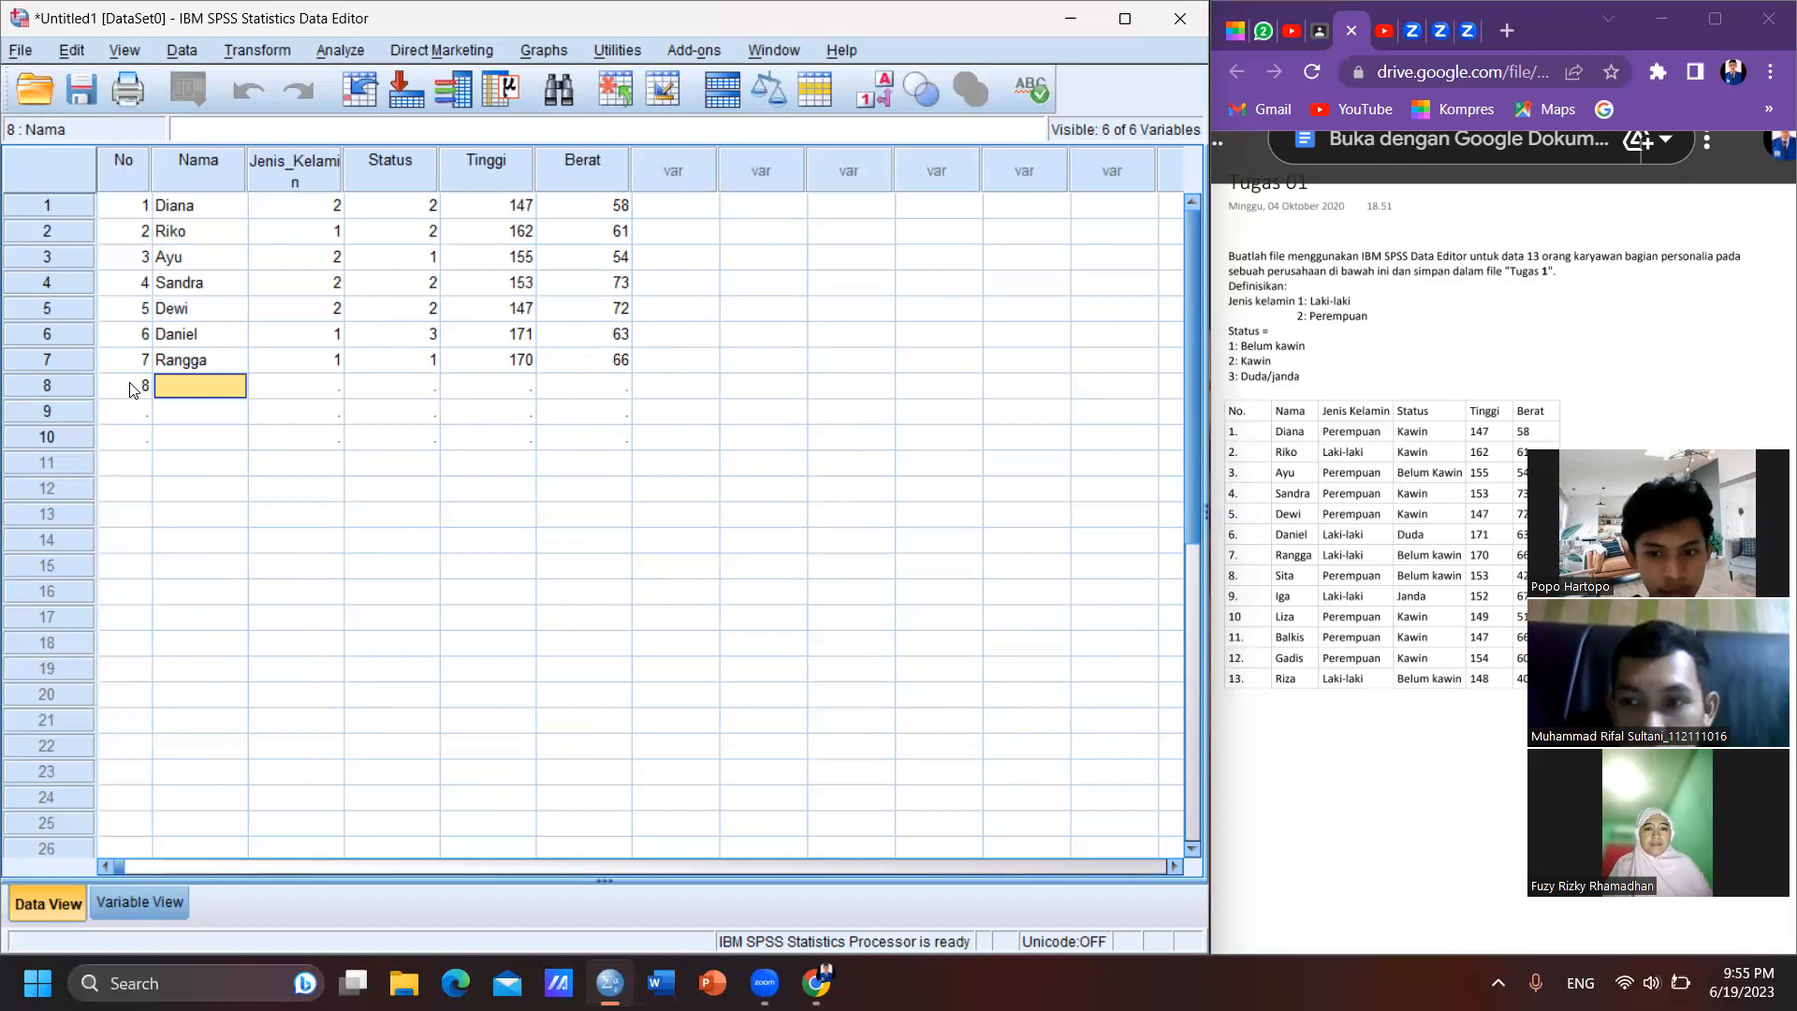
{"action": "type", "text": "Sita"}
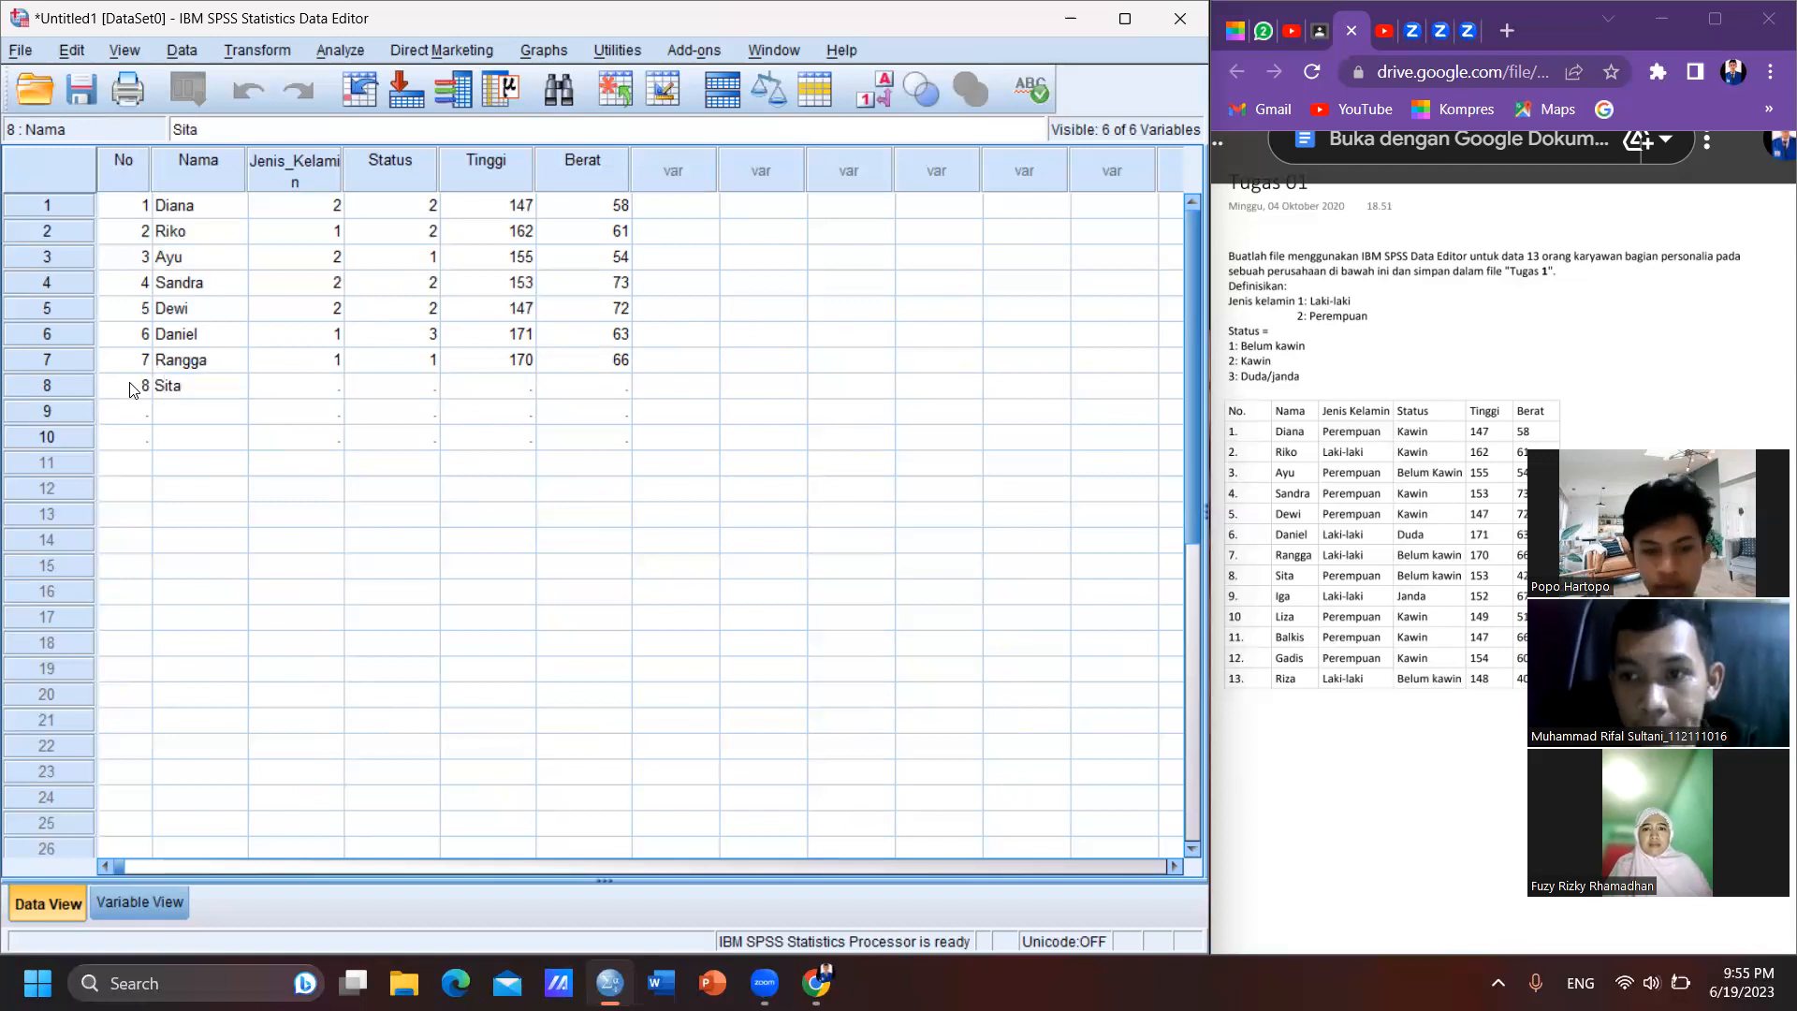
{"action": "key", "text": "Tab"}
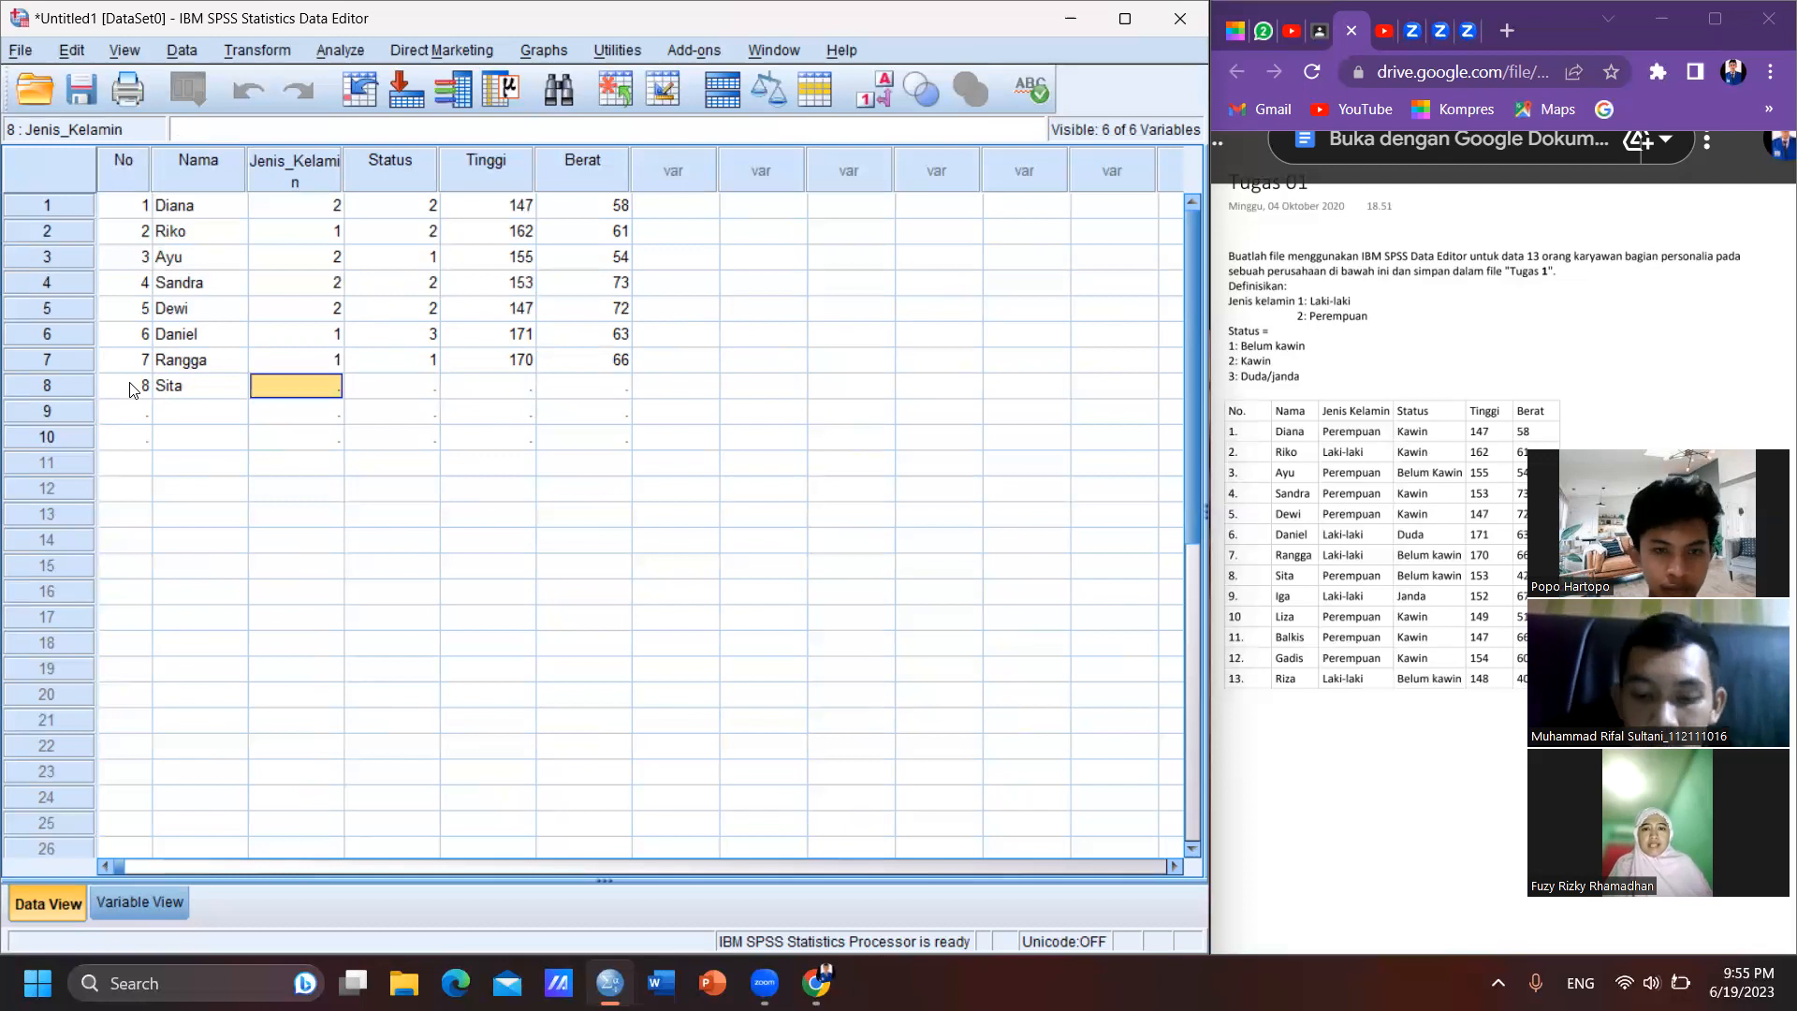
- Complete case 8 with Jenis_Kelamin 2, Status 1, Tinggi 153 and Berat 42
{"action": "type", "text": "2"}
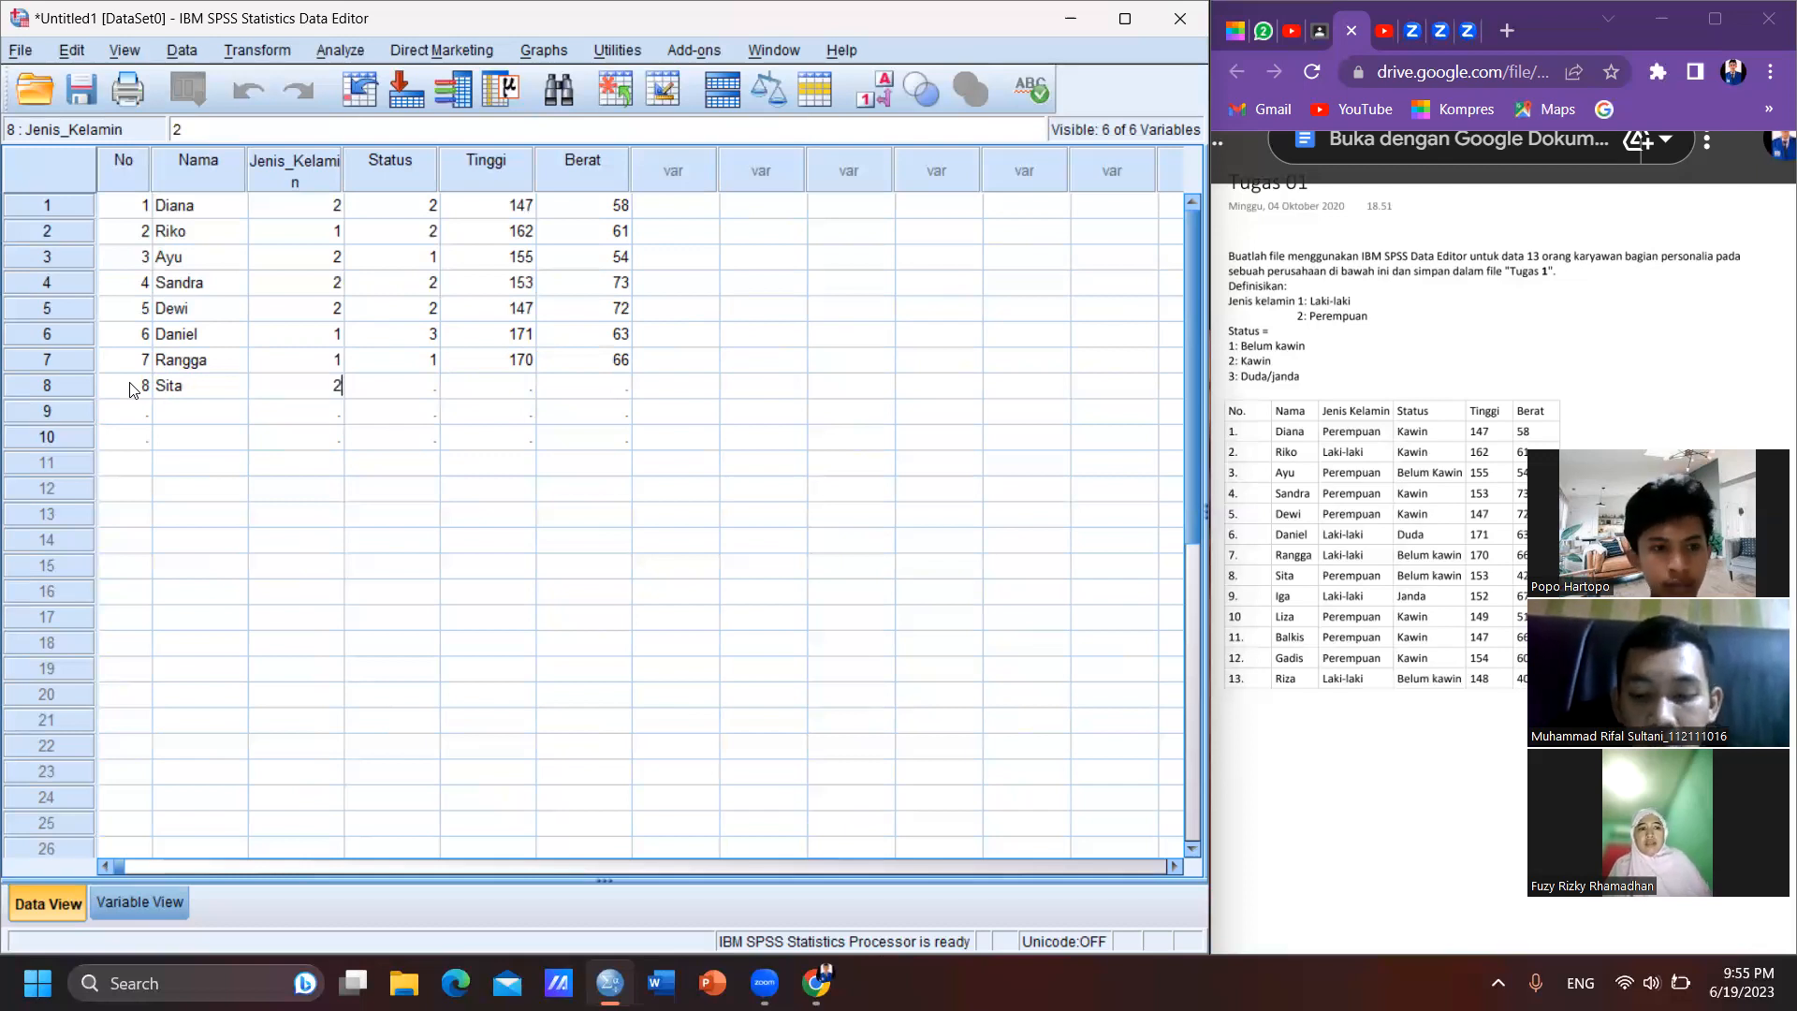
{"action": "key", "text": "Tab"}
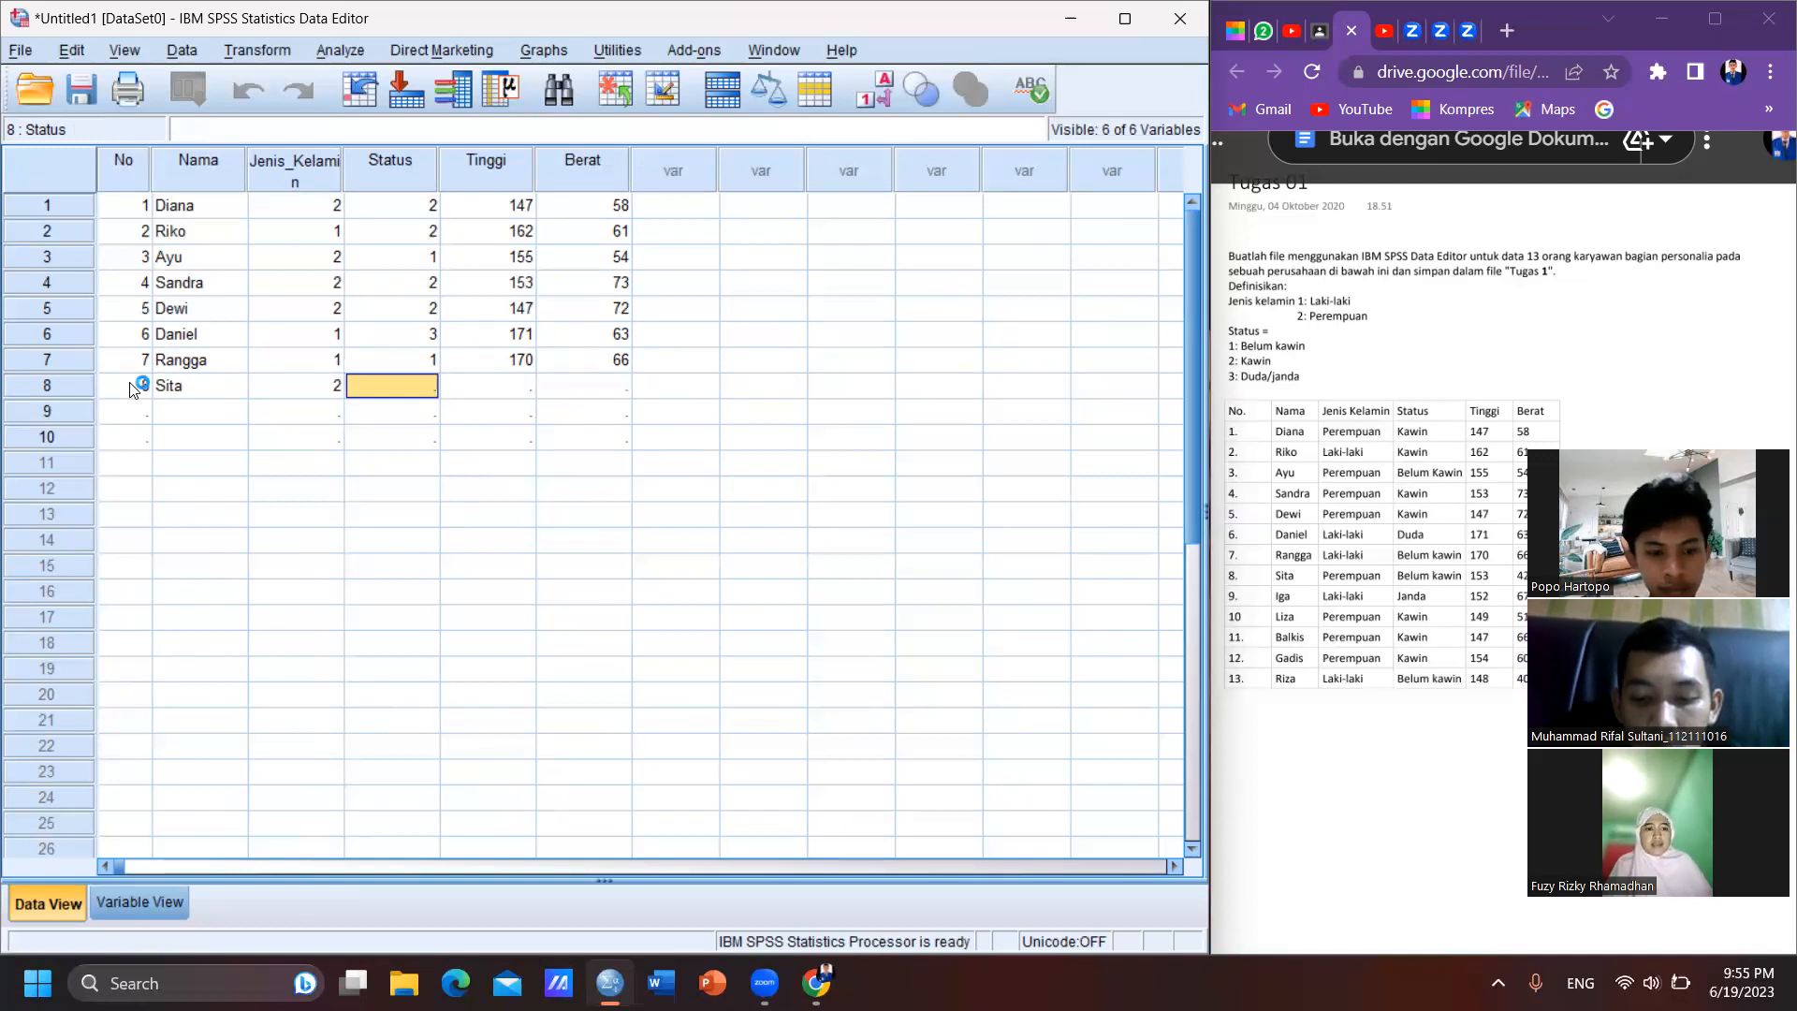
{"action": "type", "text": "1"}
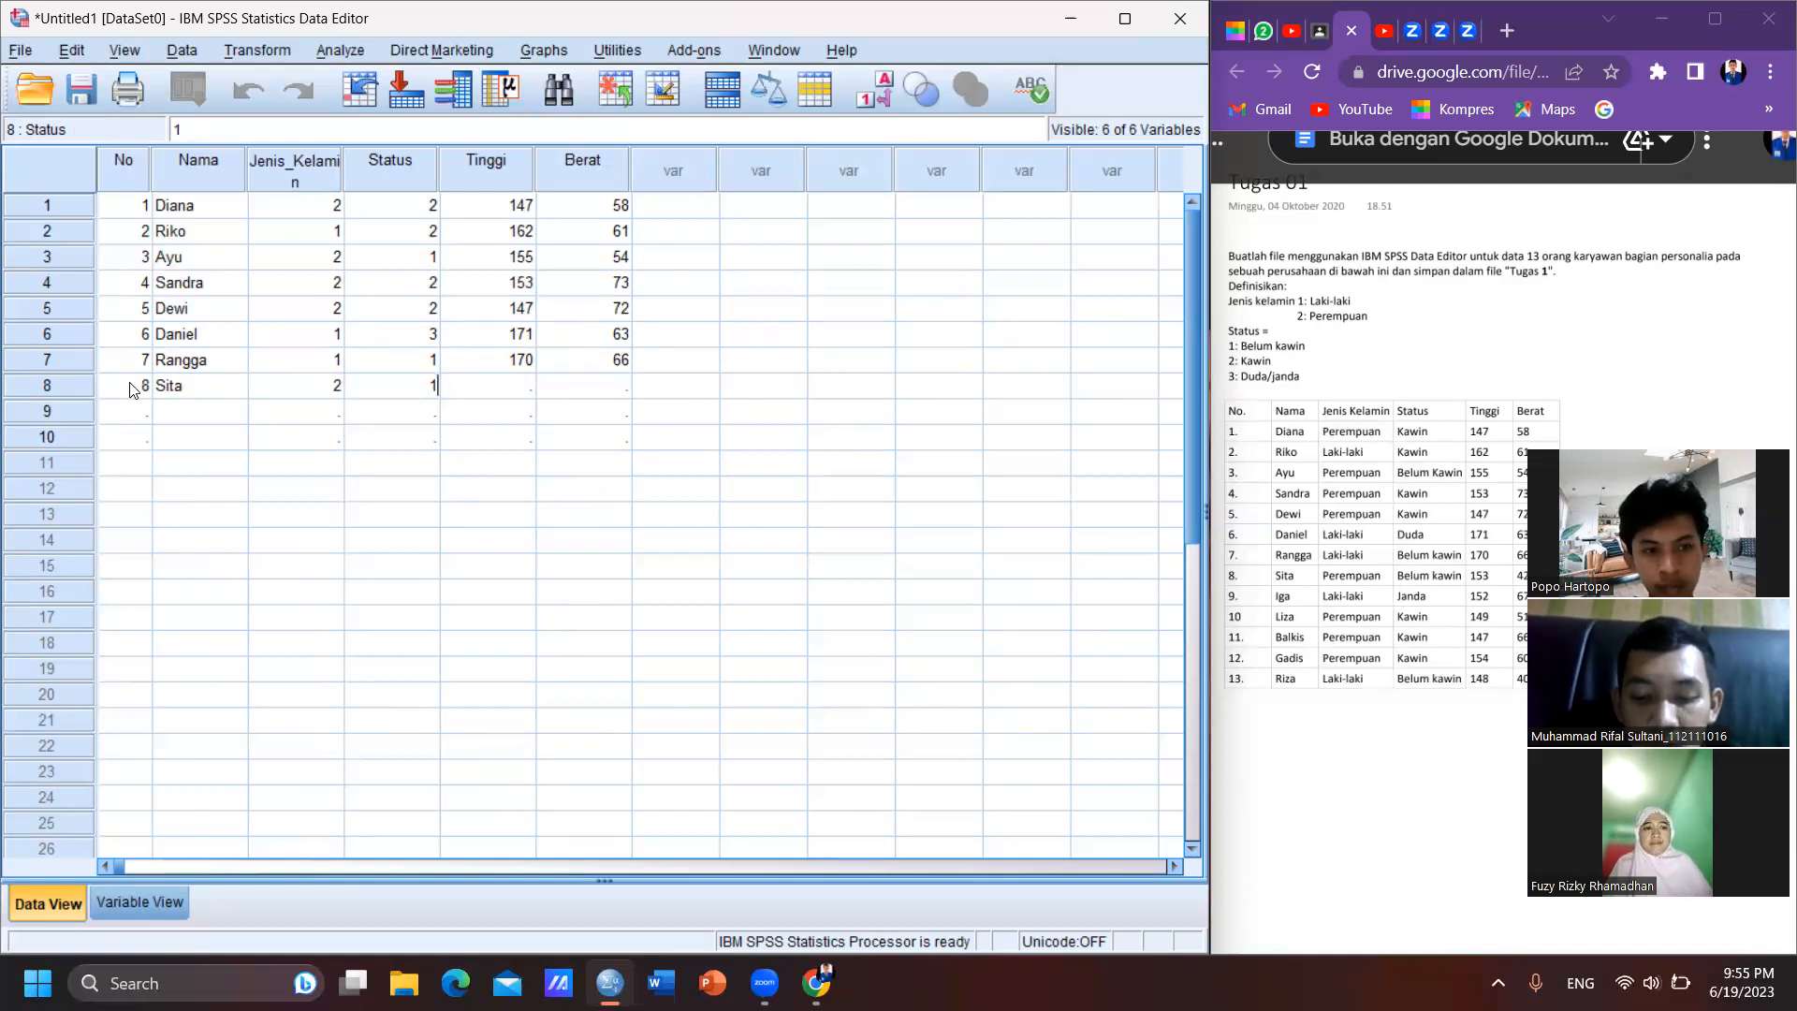
{"action": "key", "text": "Tab"}
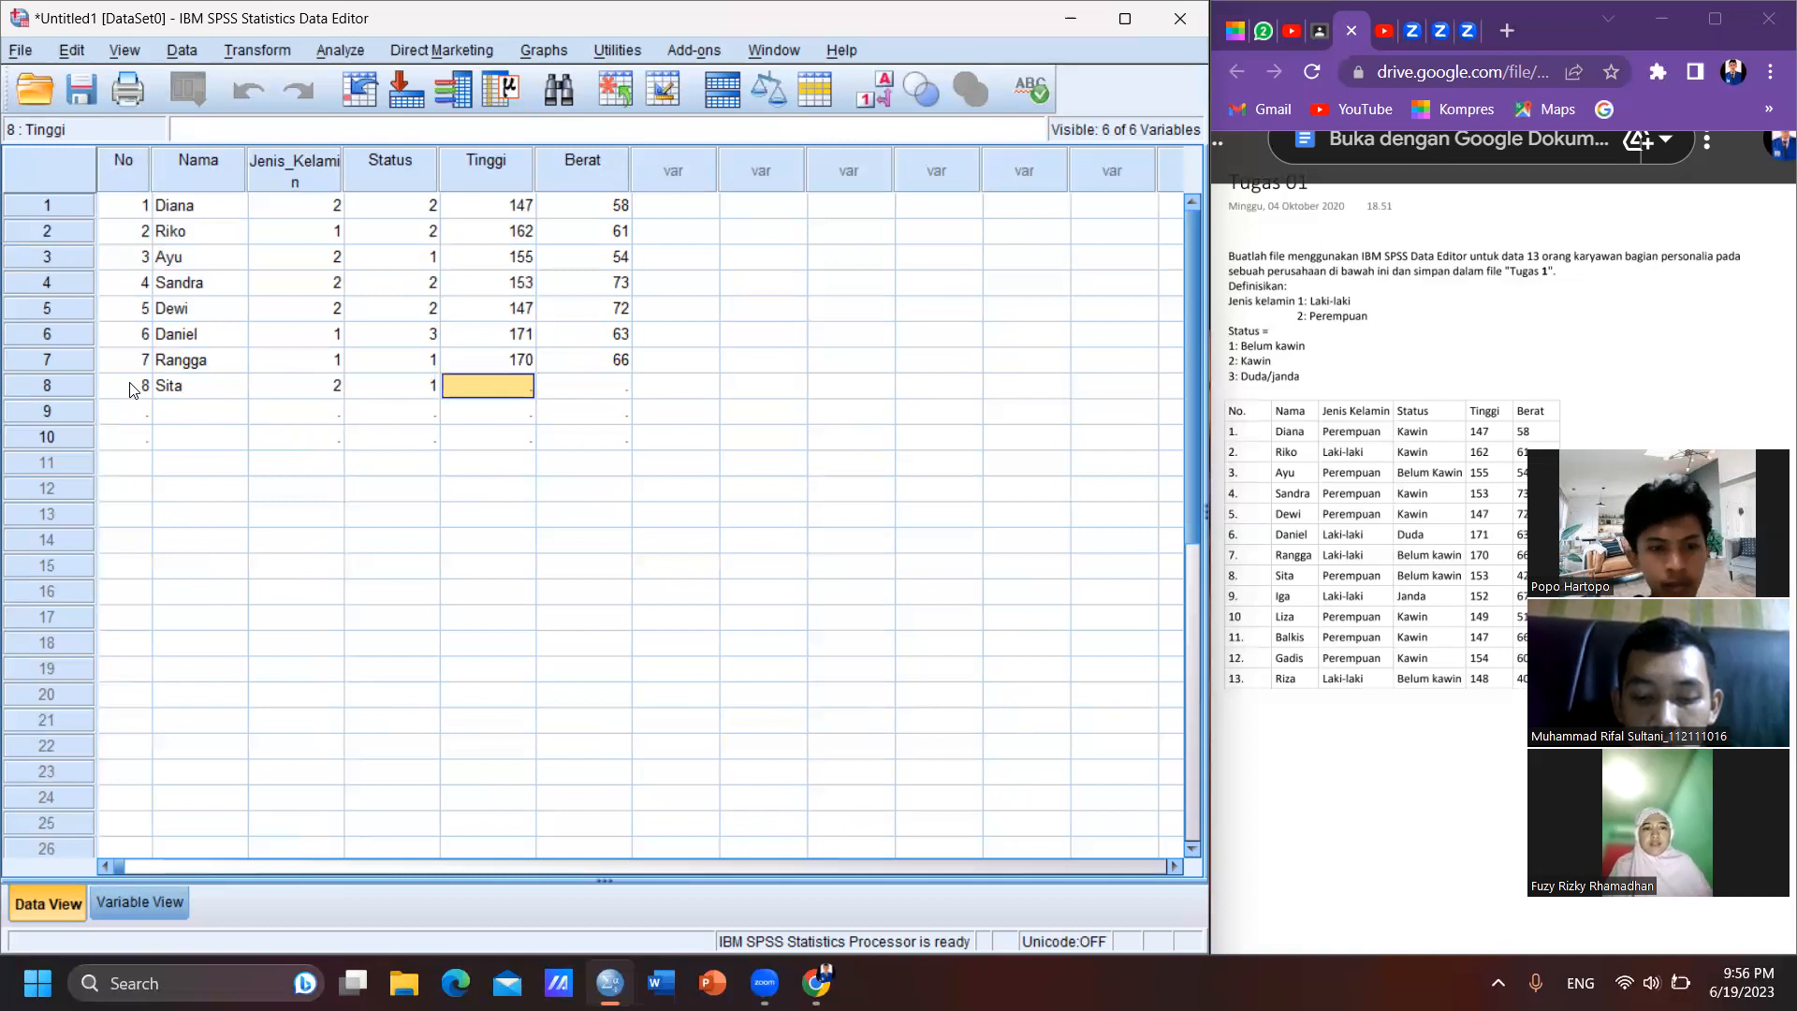
{"action": "type", "text": "153"}
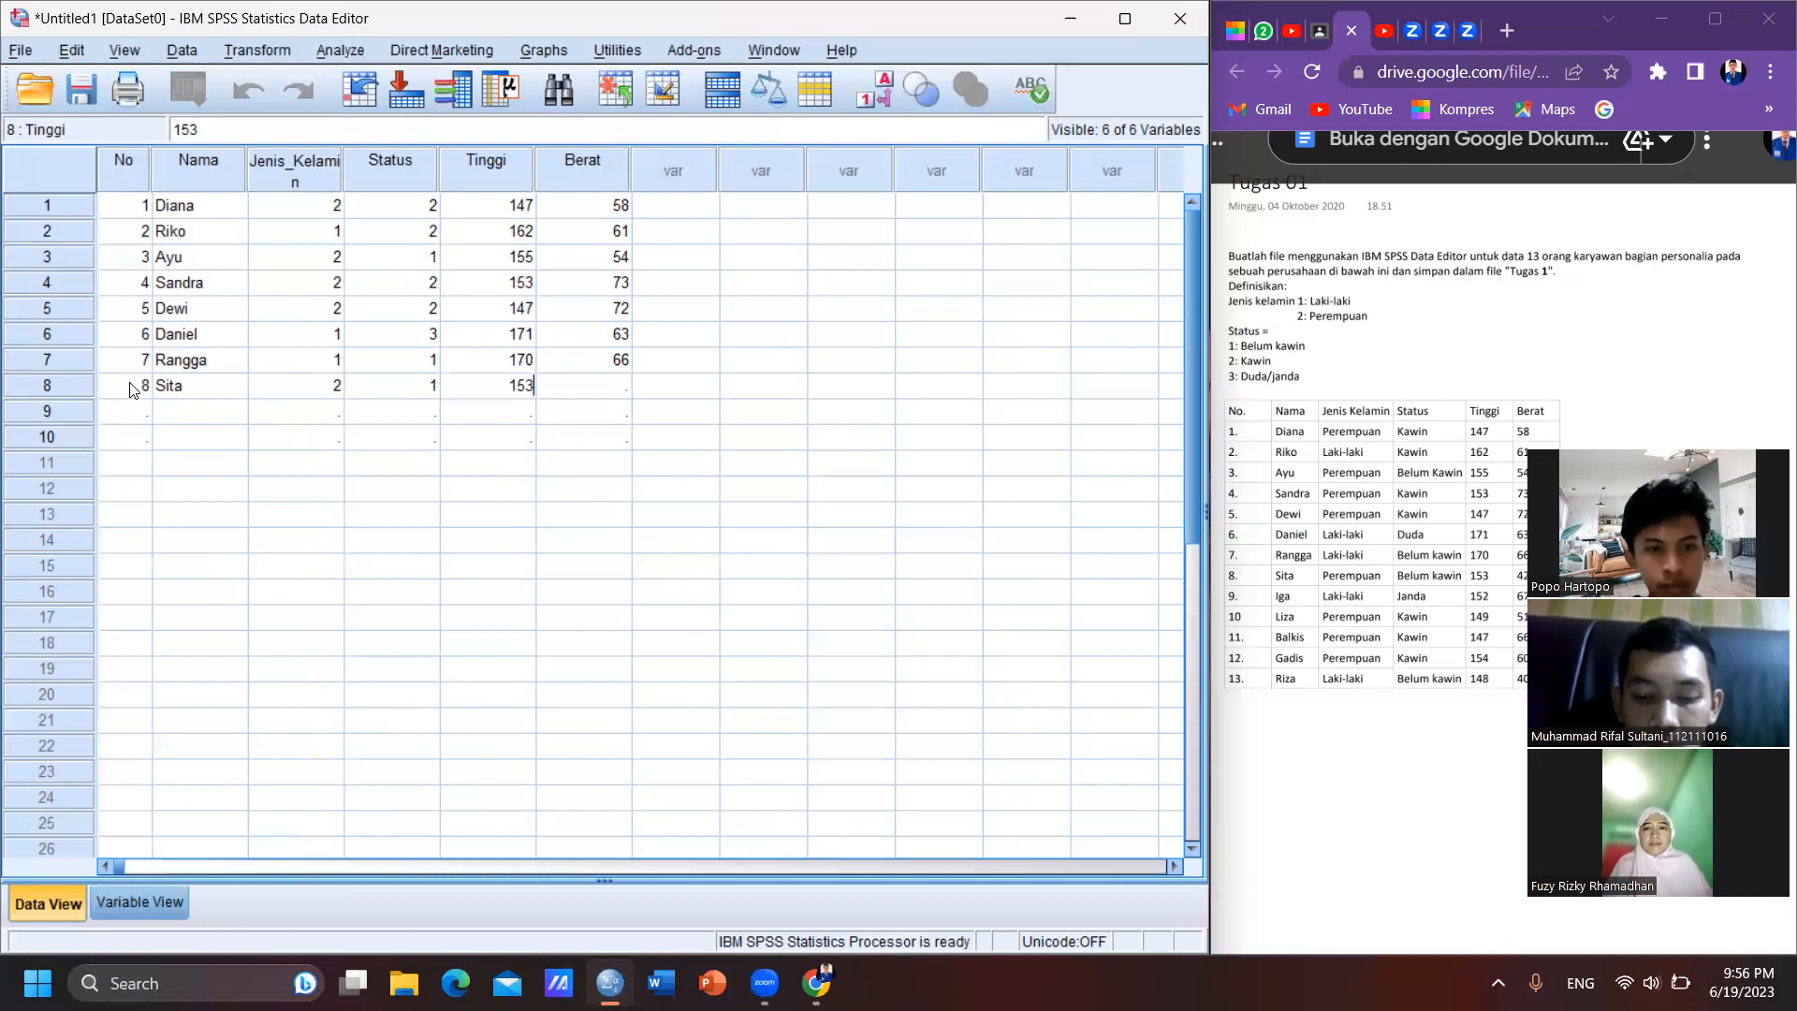
{"action": "key", "text": "Tab"}
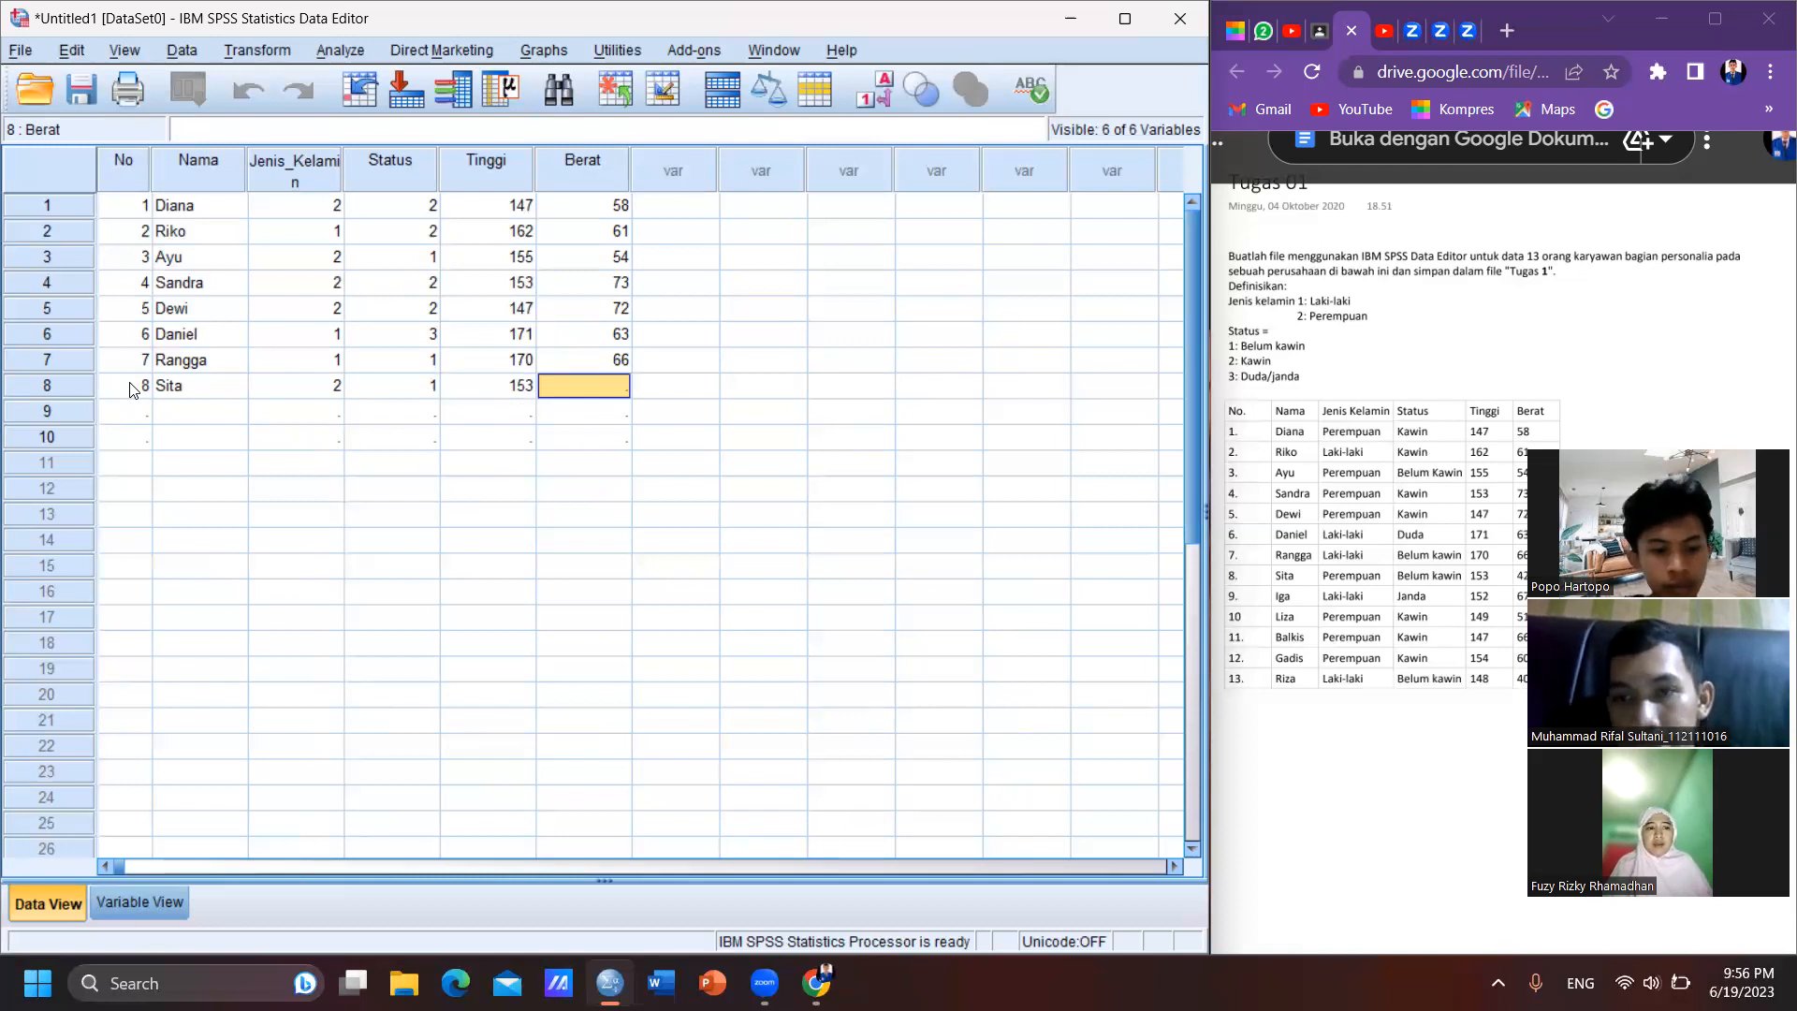
{"action": "type", "text": "42"}
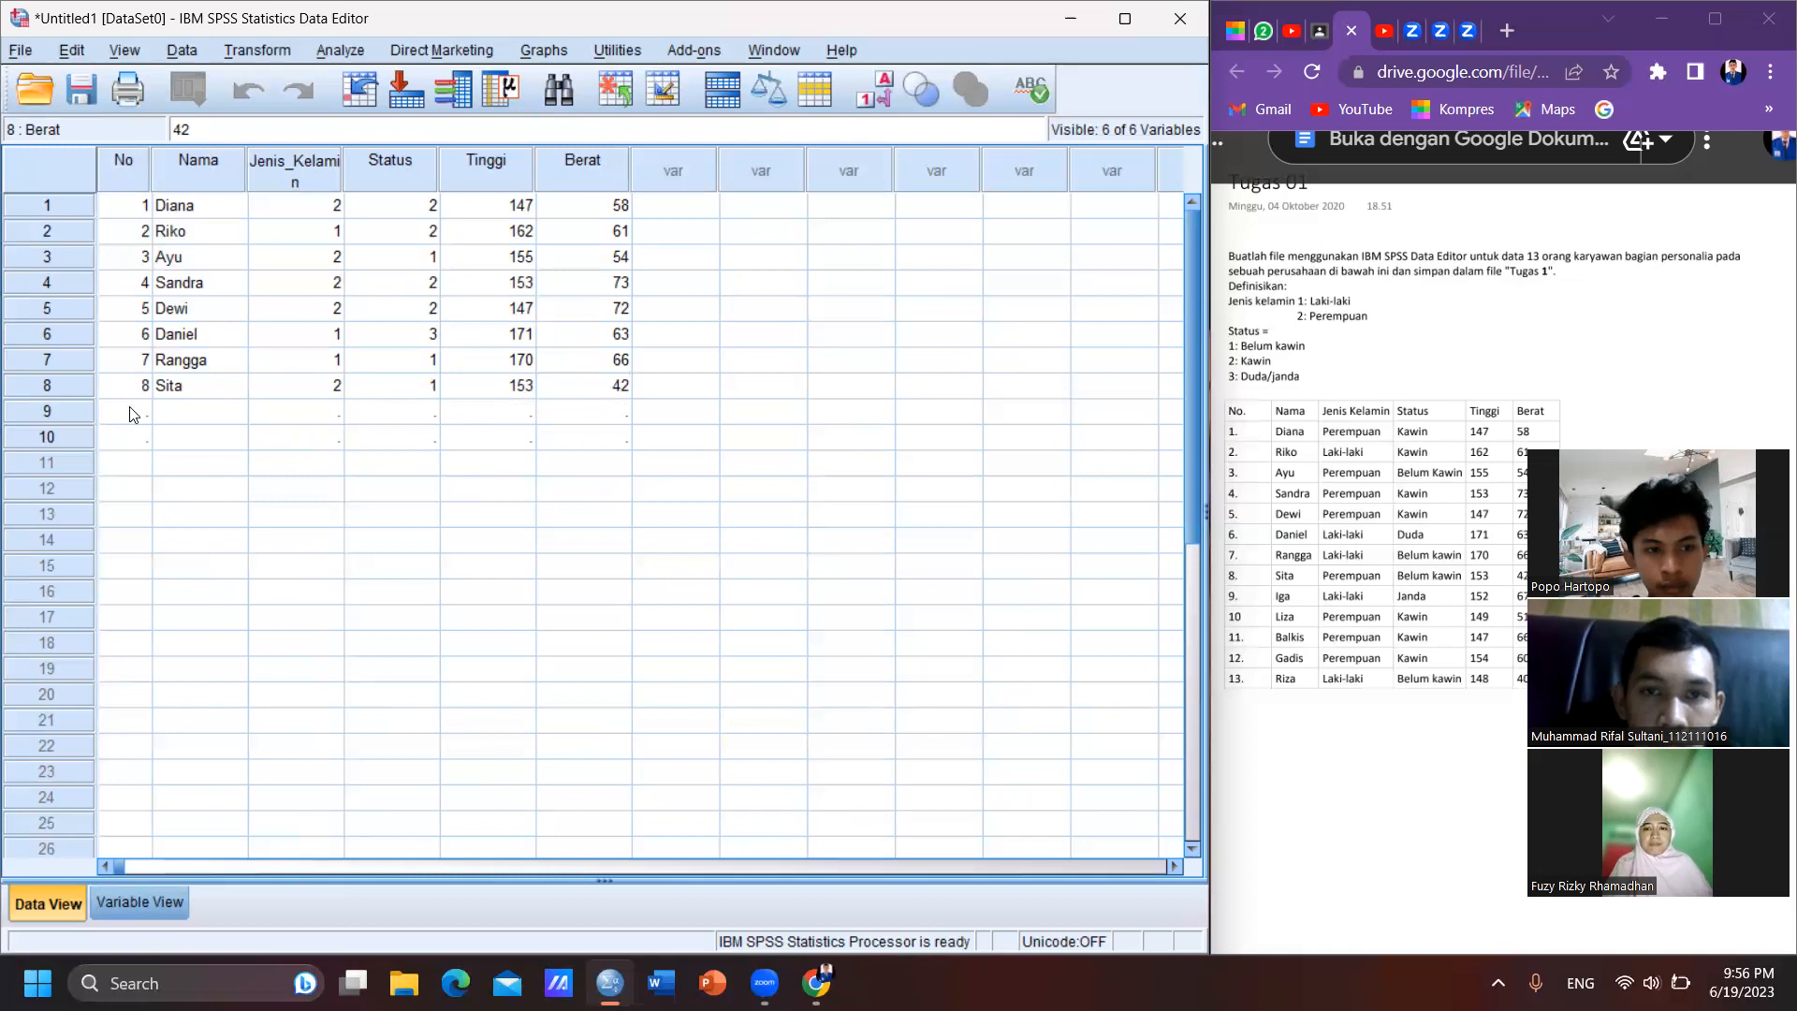
- Start case 9 in the data grid with No 9 and the ninth employee's name
{"action": "left_click", "coordinate": [130, 413]}
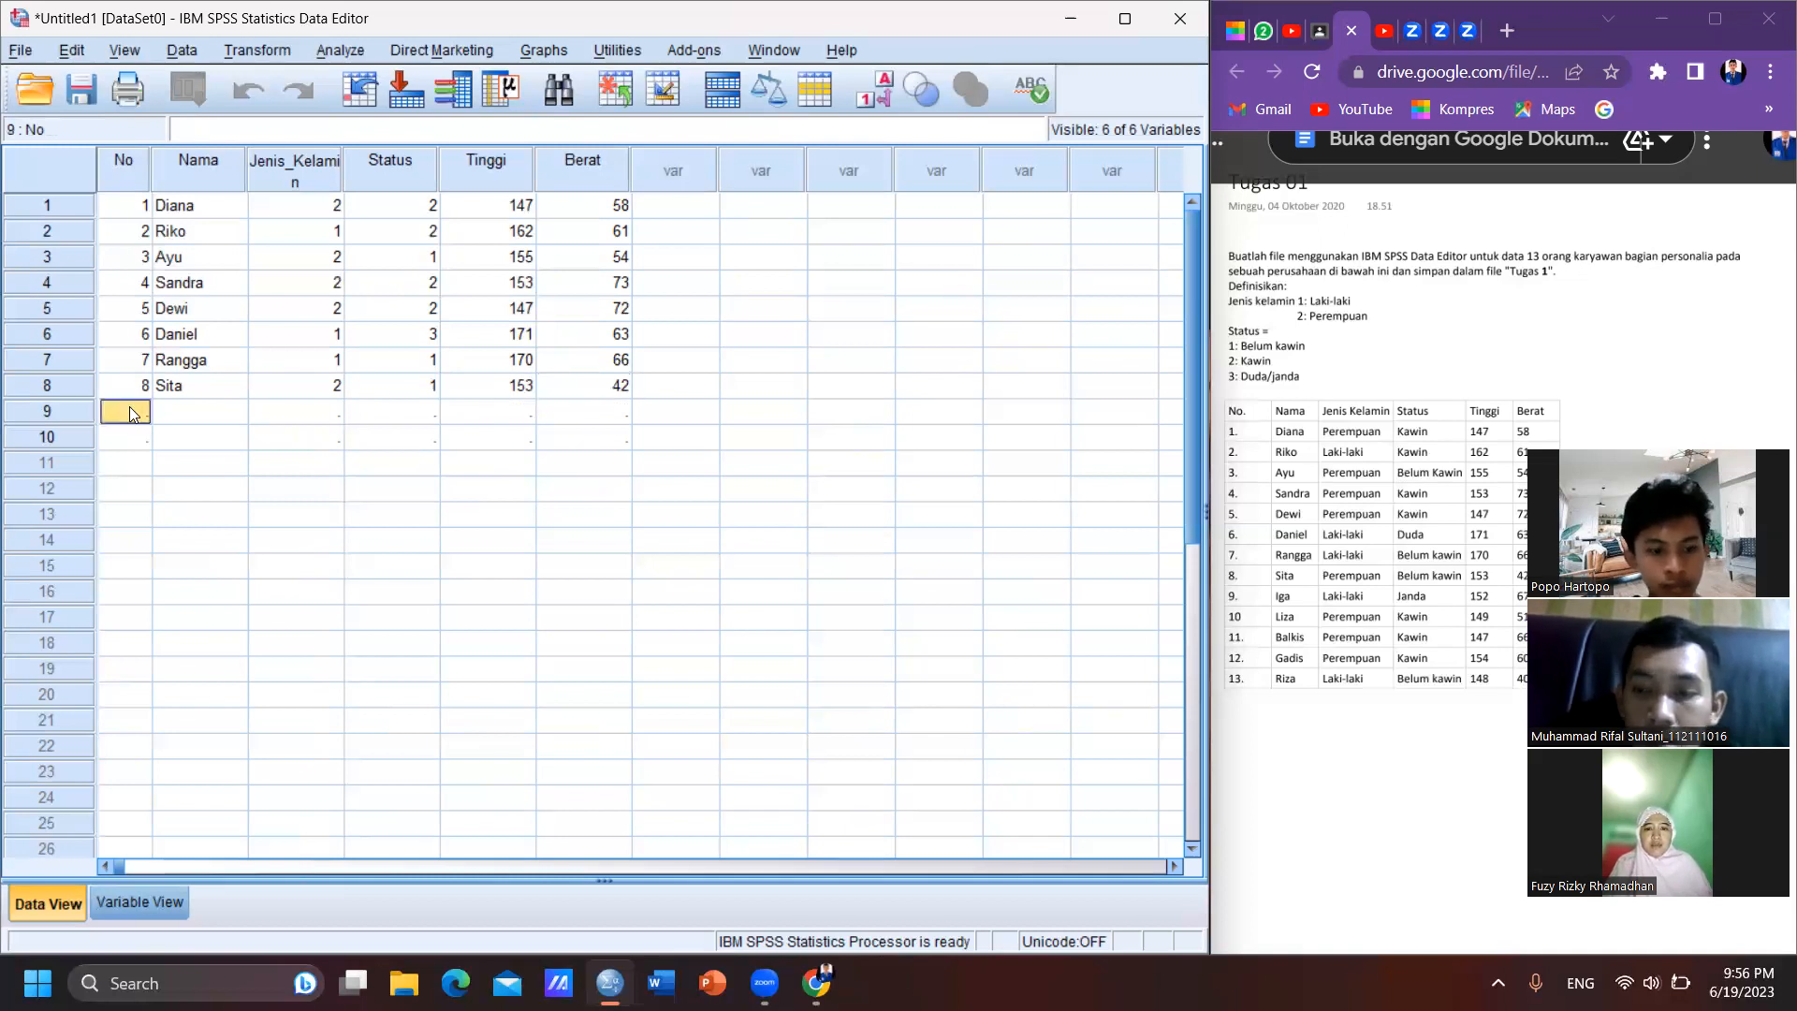
{"action": "type", "text": "9"}
{"action": "key", "text": "Tab"}
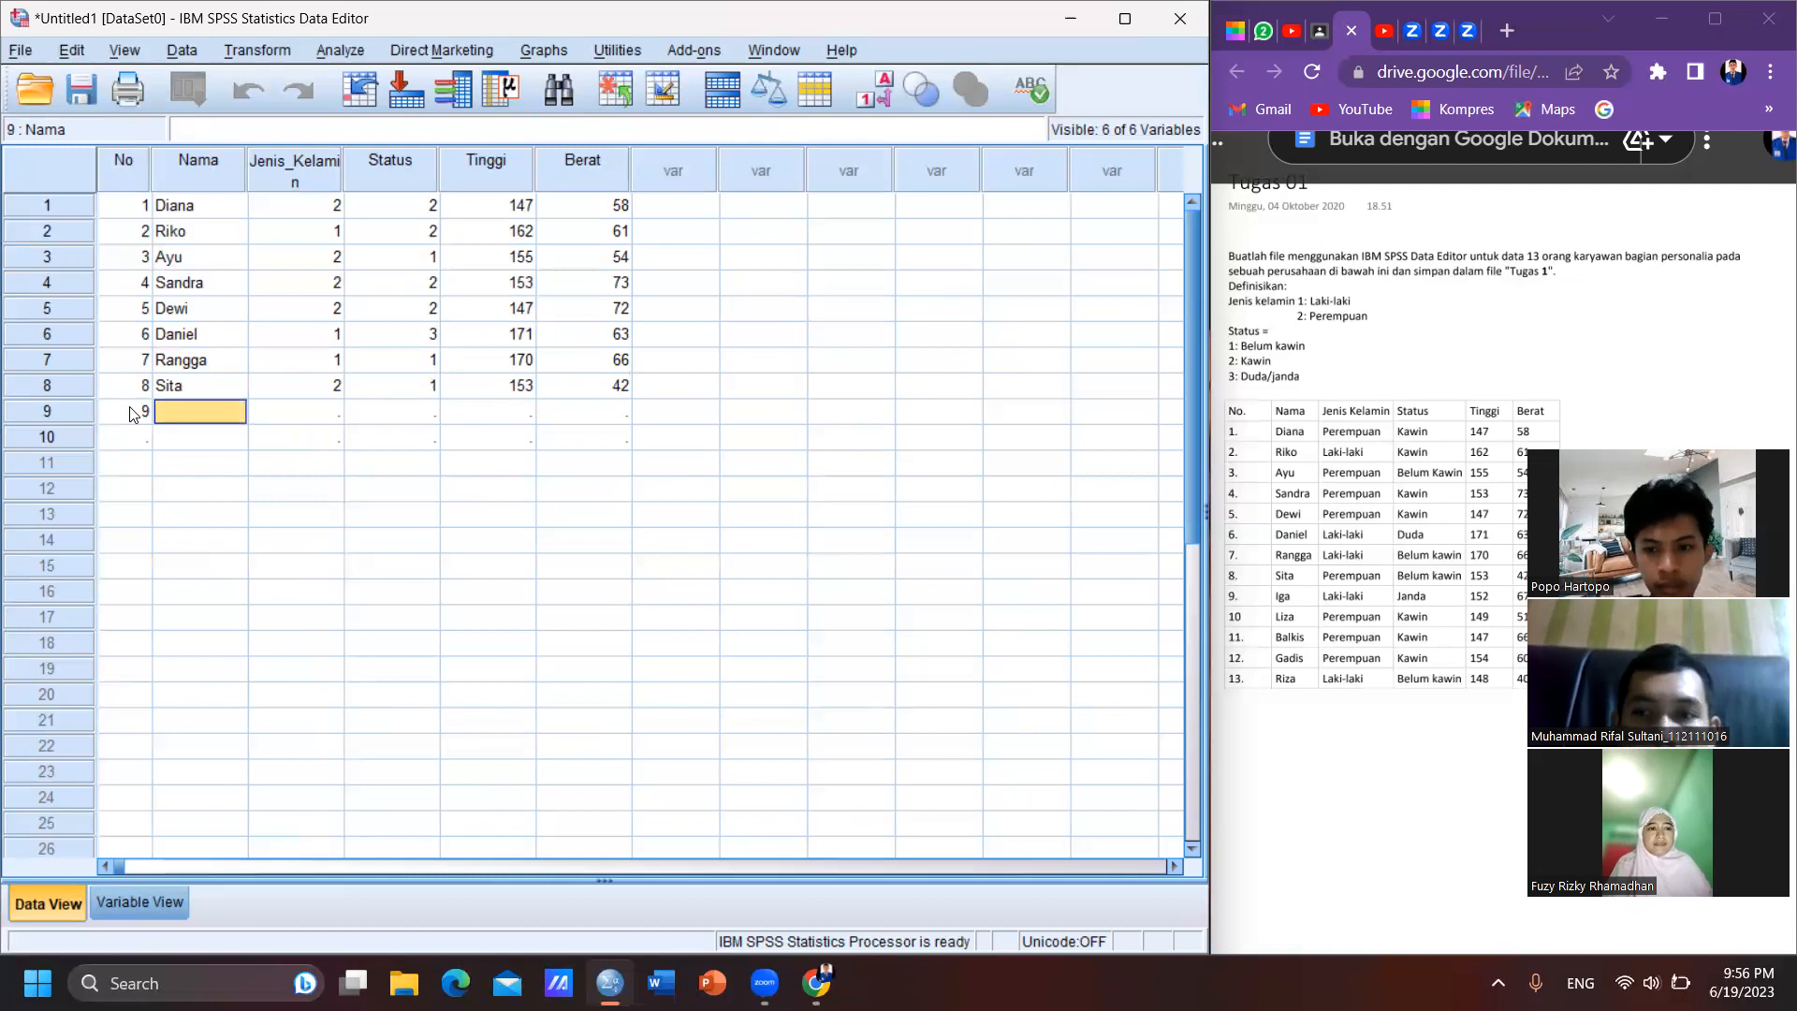
{"action": "type", "text": "i"}
{"action": "key", "text": "BackSpace"}
{"action": "type", "text": "Iga"}
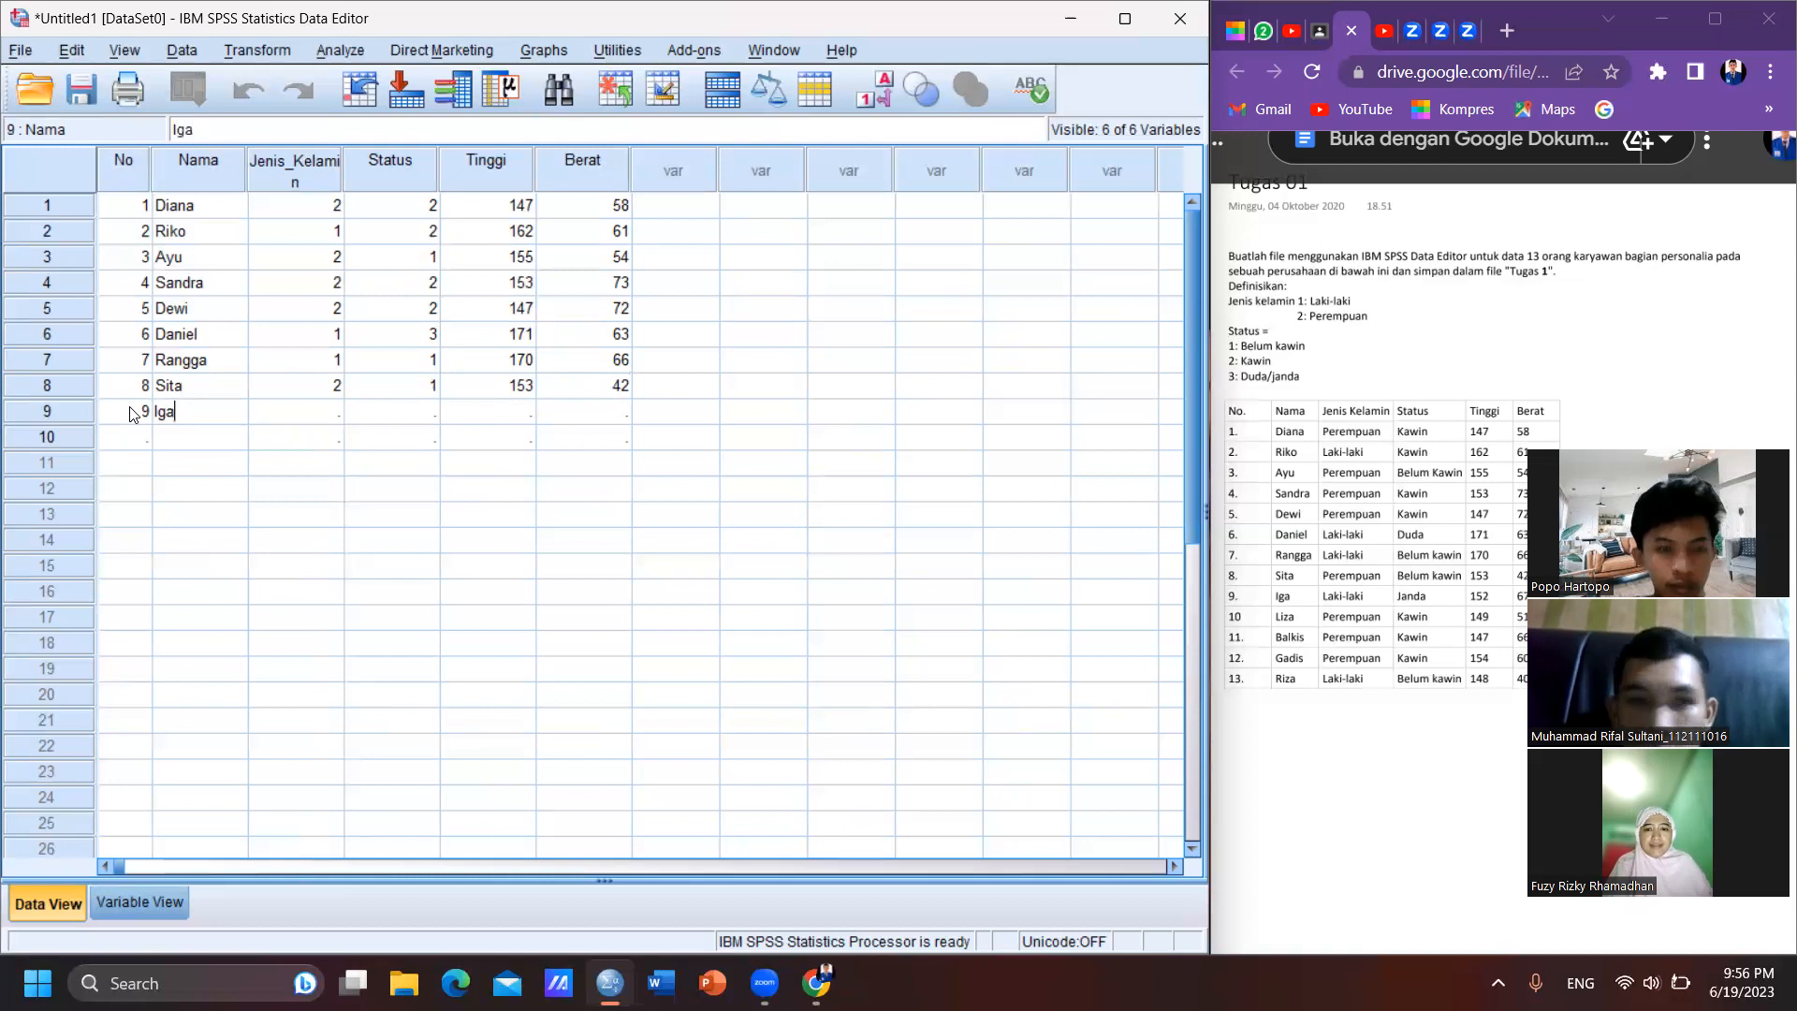
{"action": "key", "text": "Tab"}
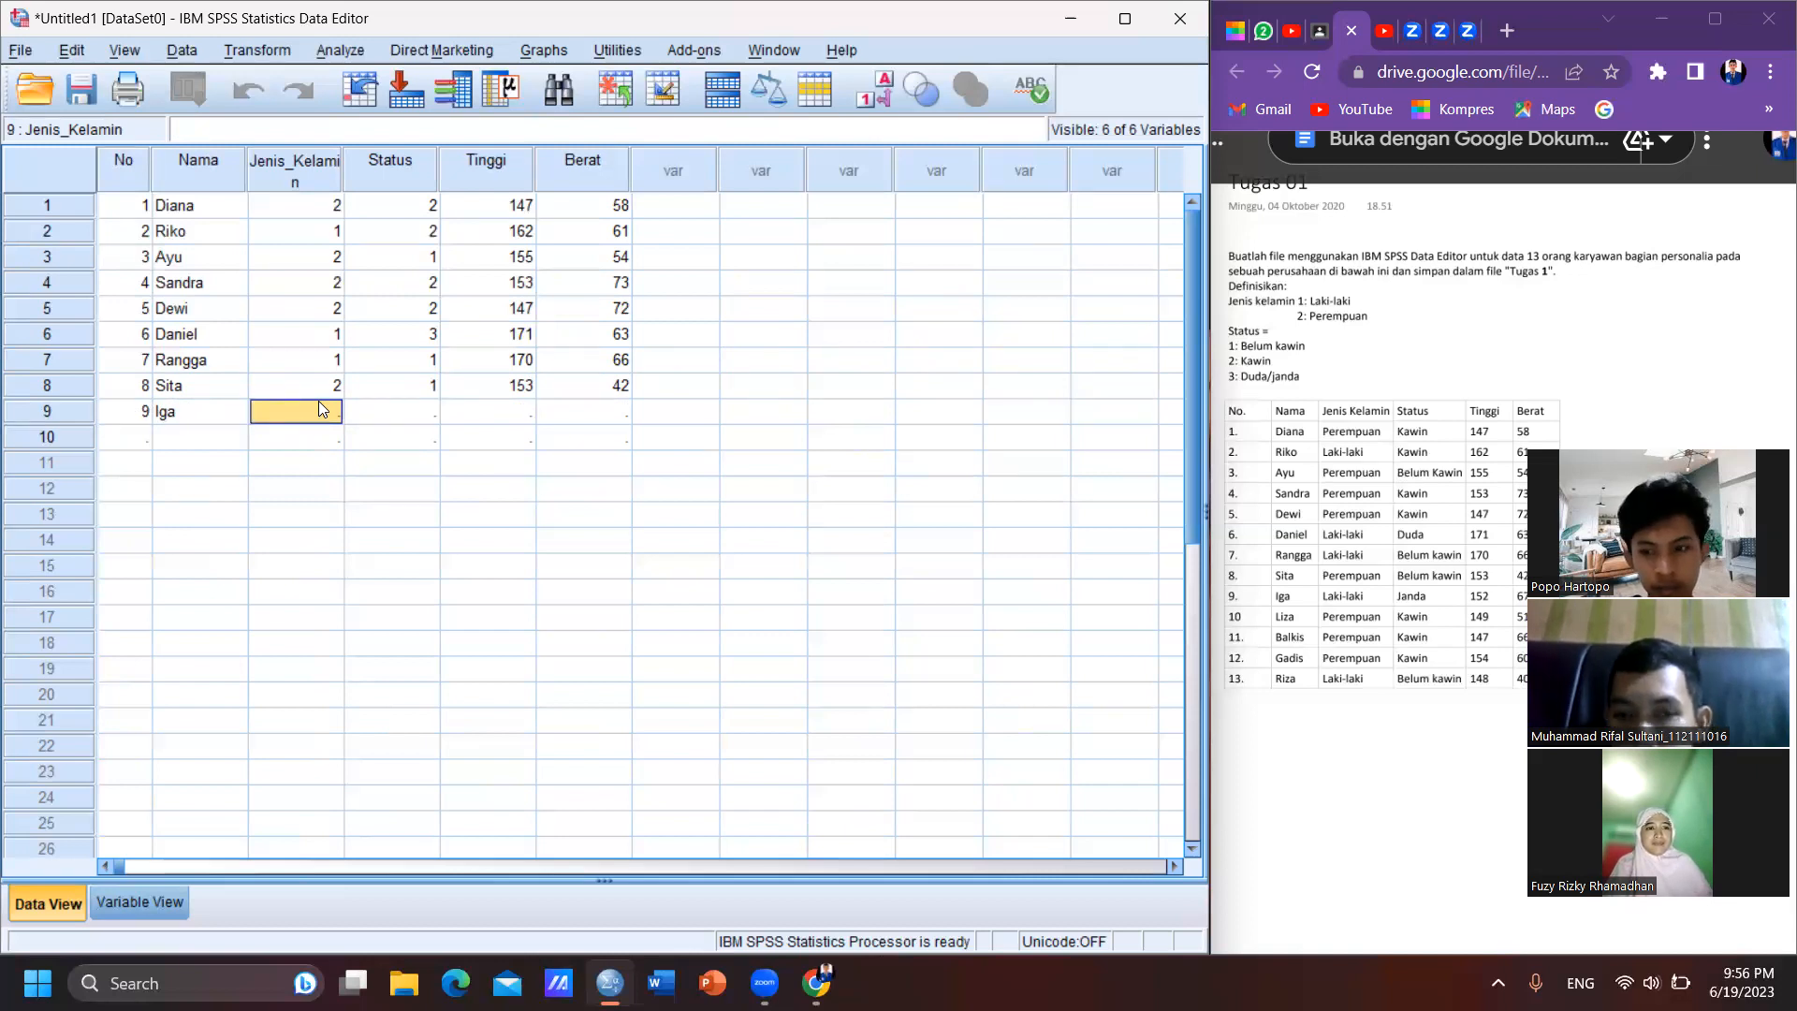
- Complete case 9 with Jenis_Kelamin 2, Status 4, Tinggi 152 and Berat 67
{"action": "type", "text": "2"}
{"action": "key", "text": "Tab"}
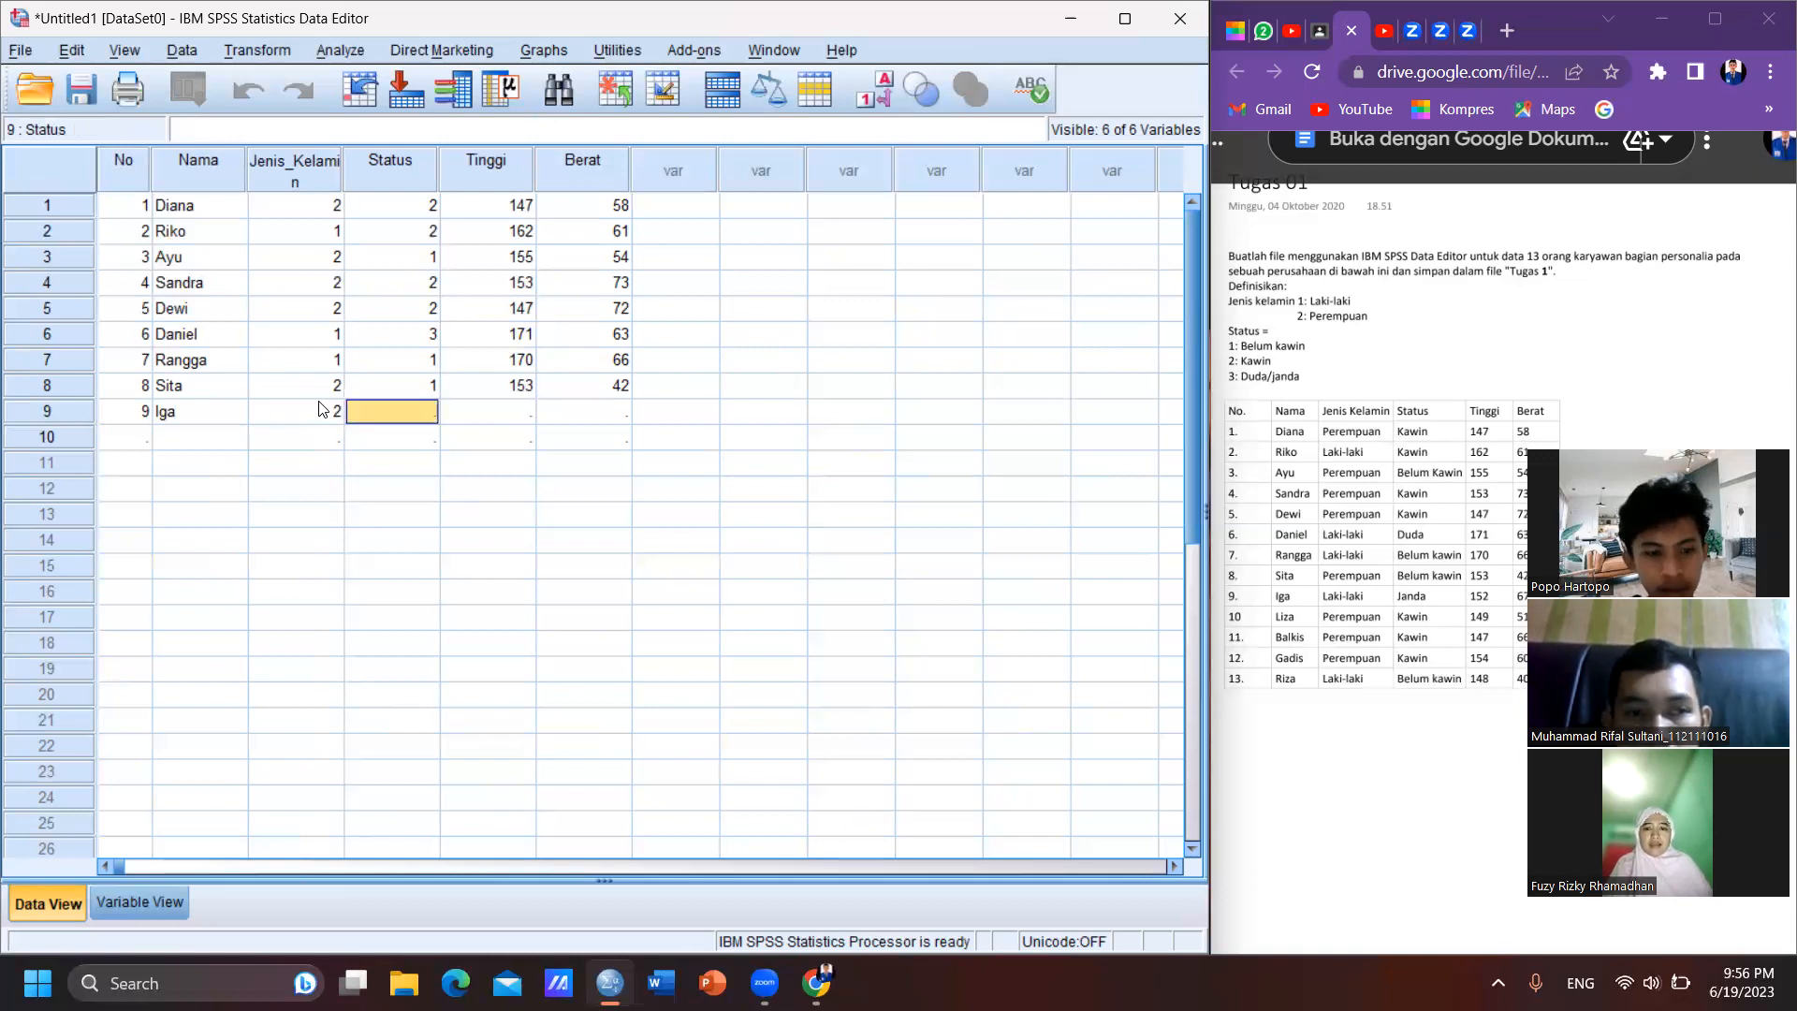
{"action": "type", "text": "4"}
{"action": "key", "text": "Tab"}
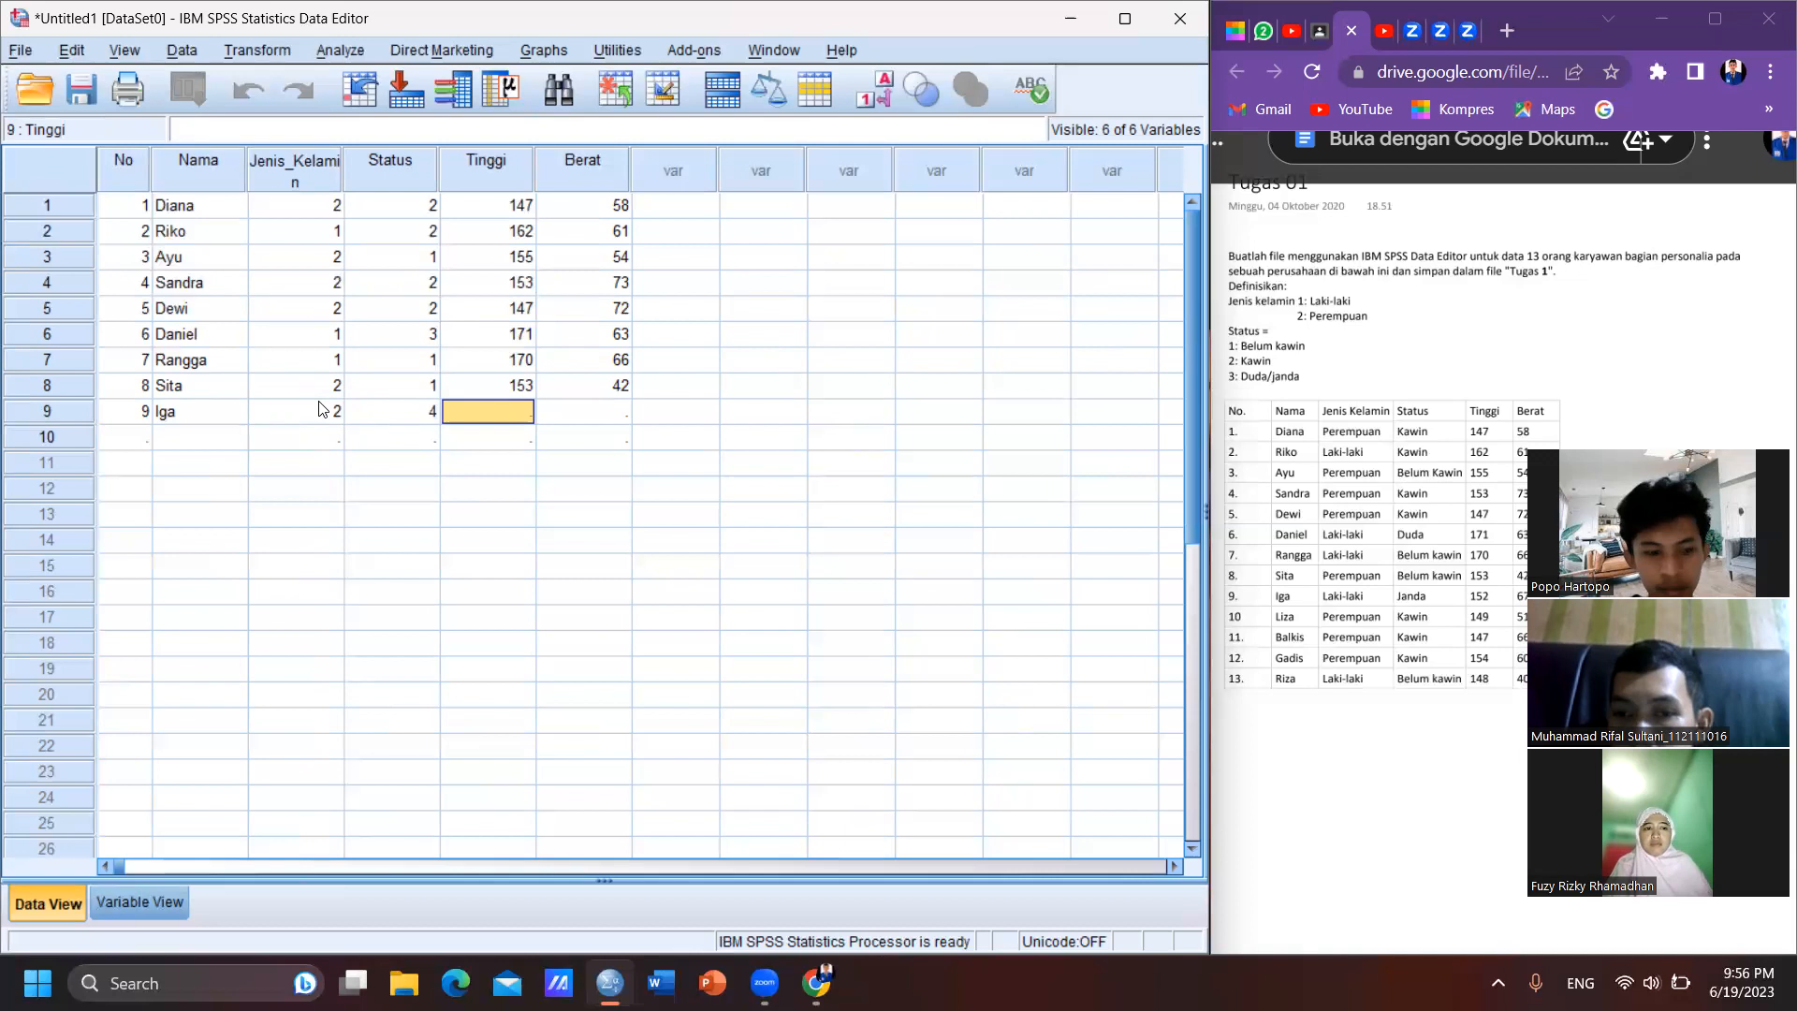
{"action": "type", "text": "152"}
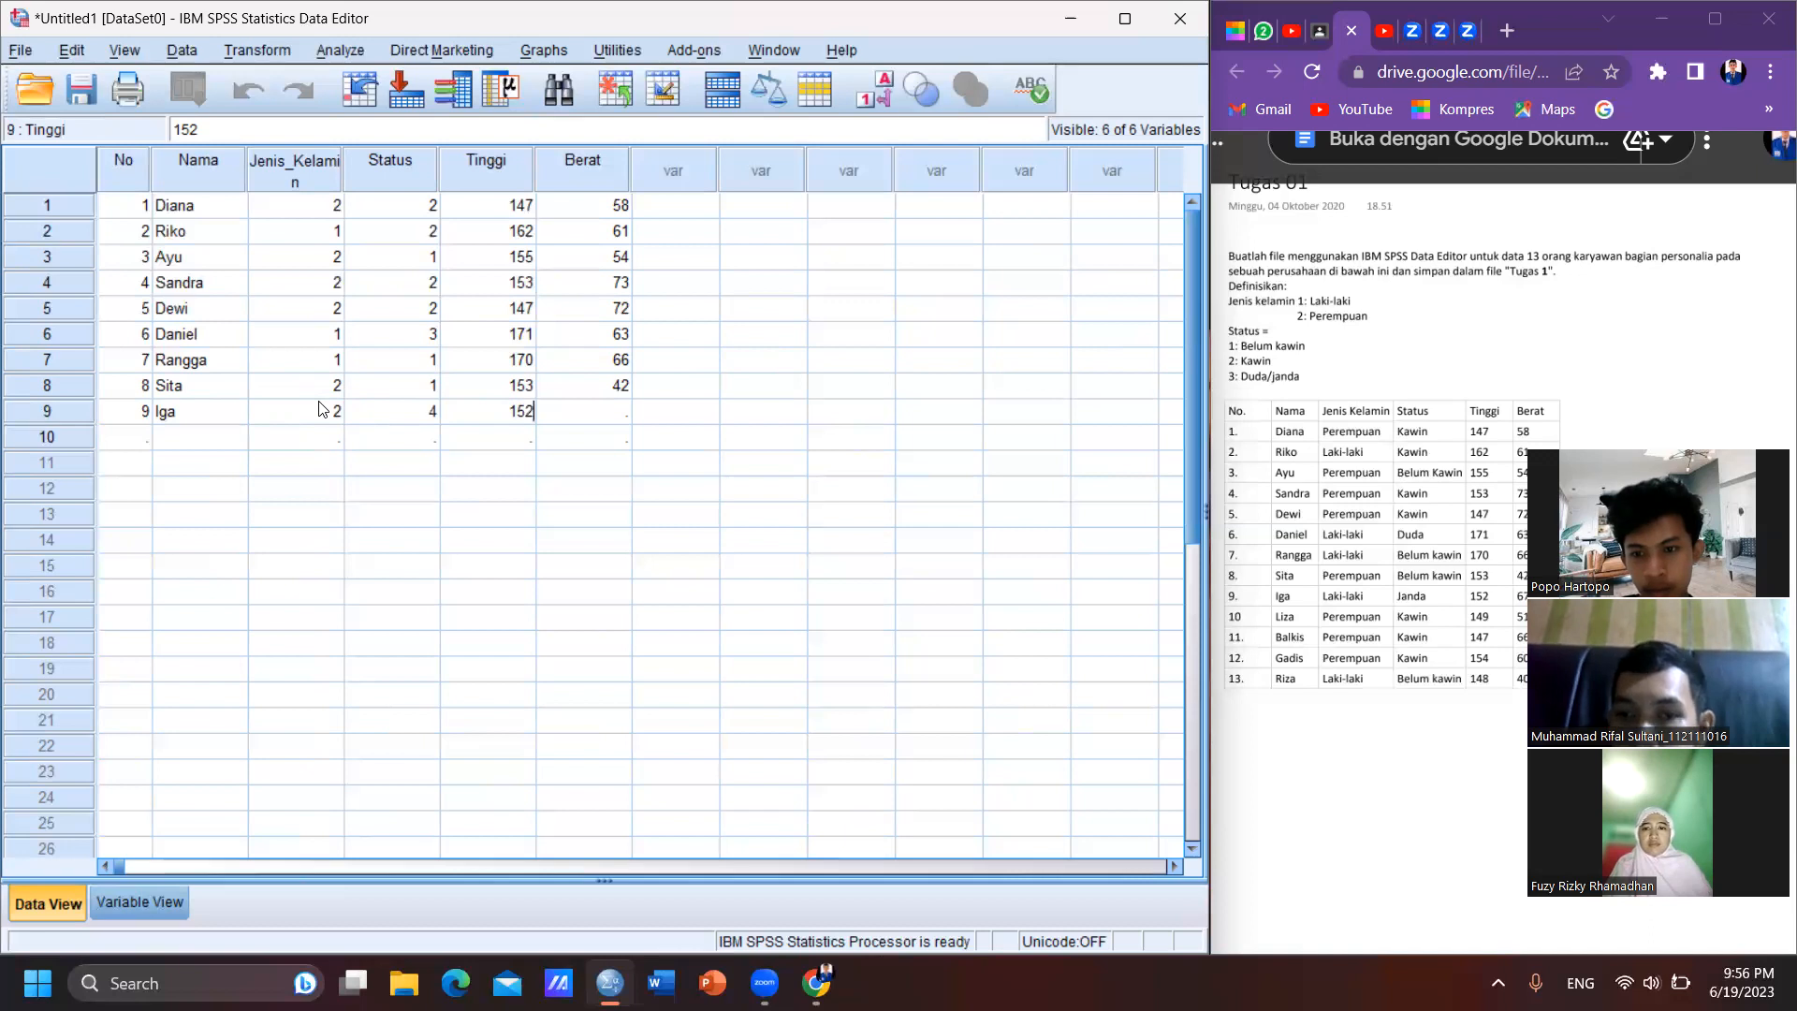
{"action": "key", "text": "Tab"}
{"action": "type", "text": "67"}
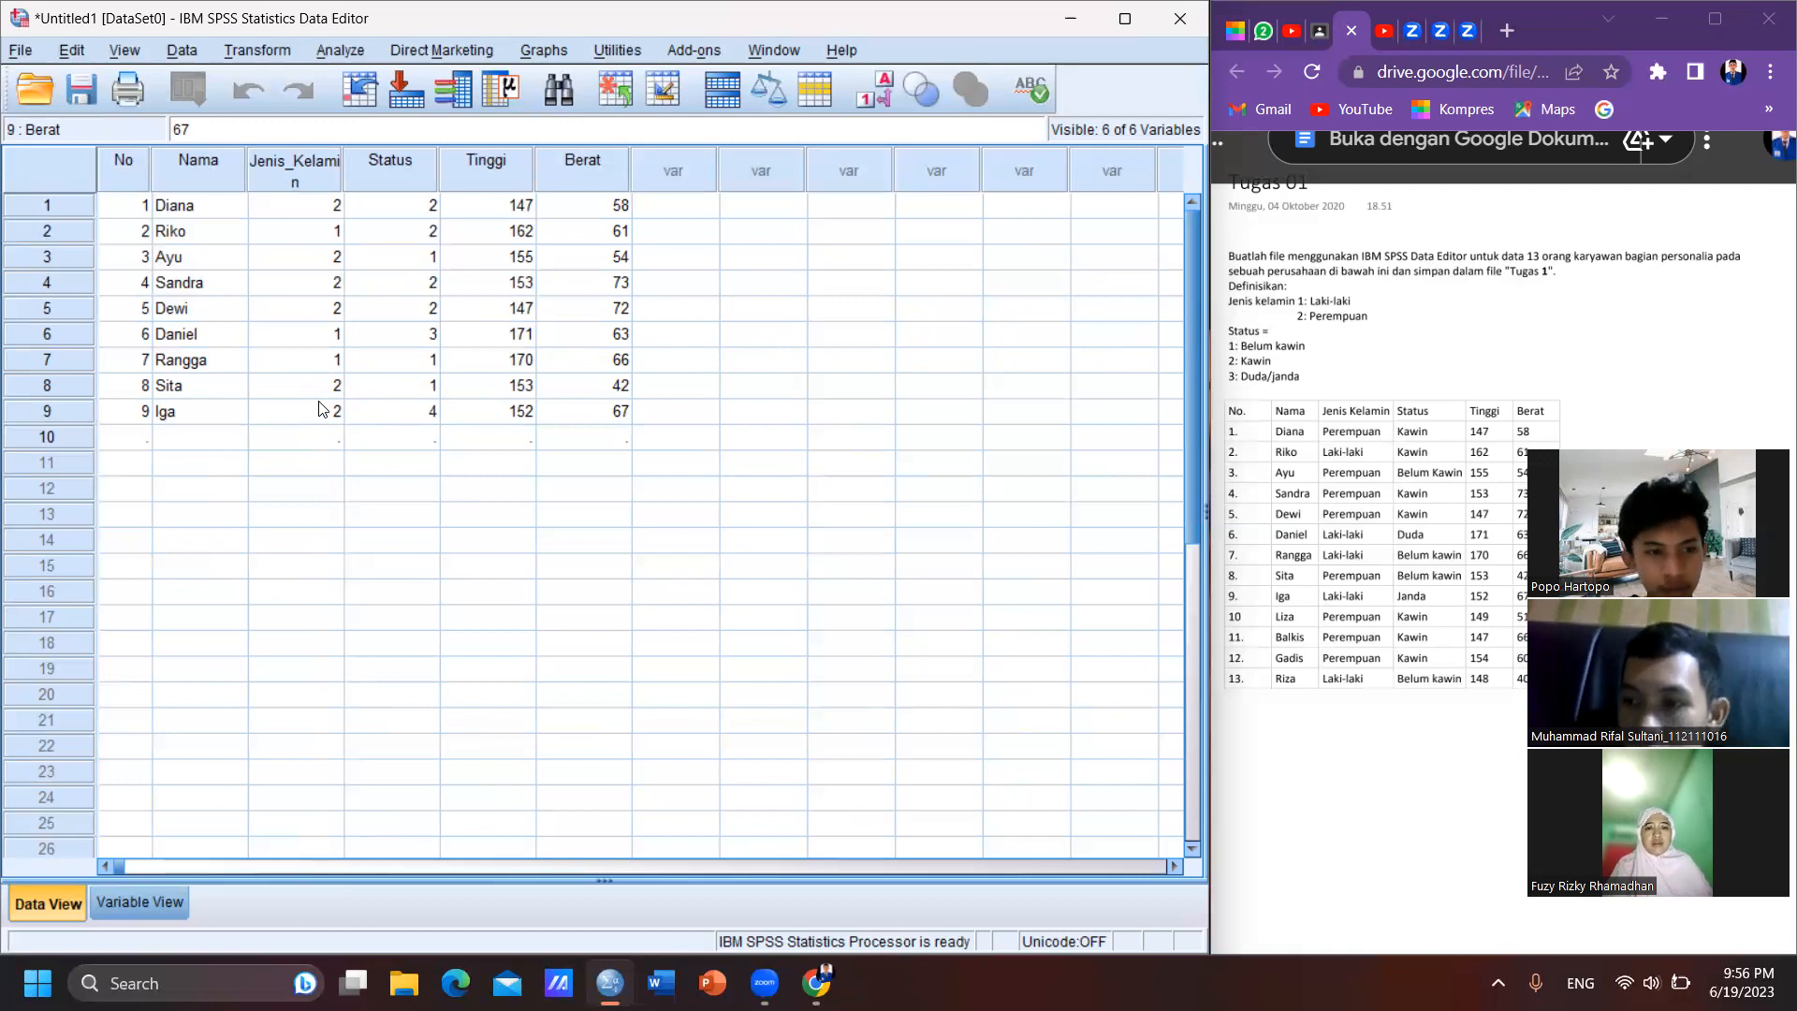
- Start case 10 in the data grid with No 10 and the tenth employee's name
{"action": "left_click", "coordinate": [141, 438]}
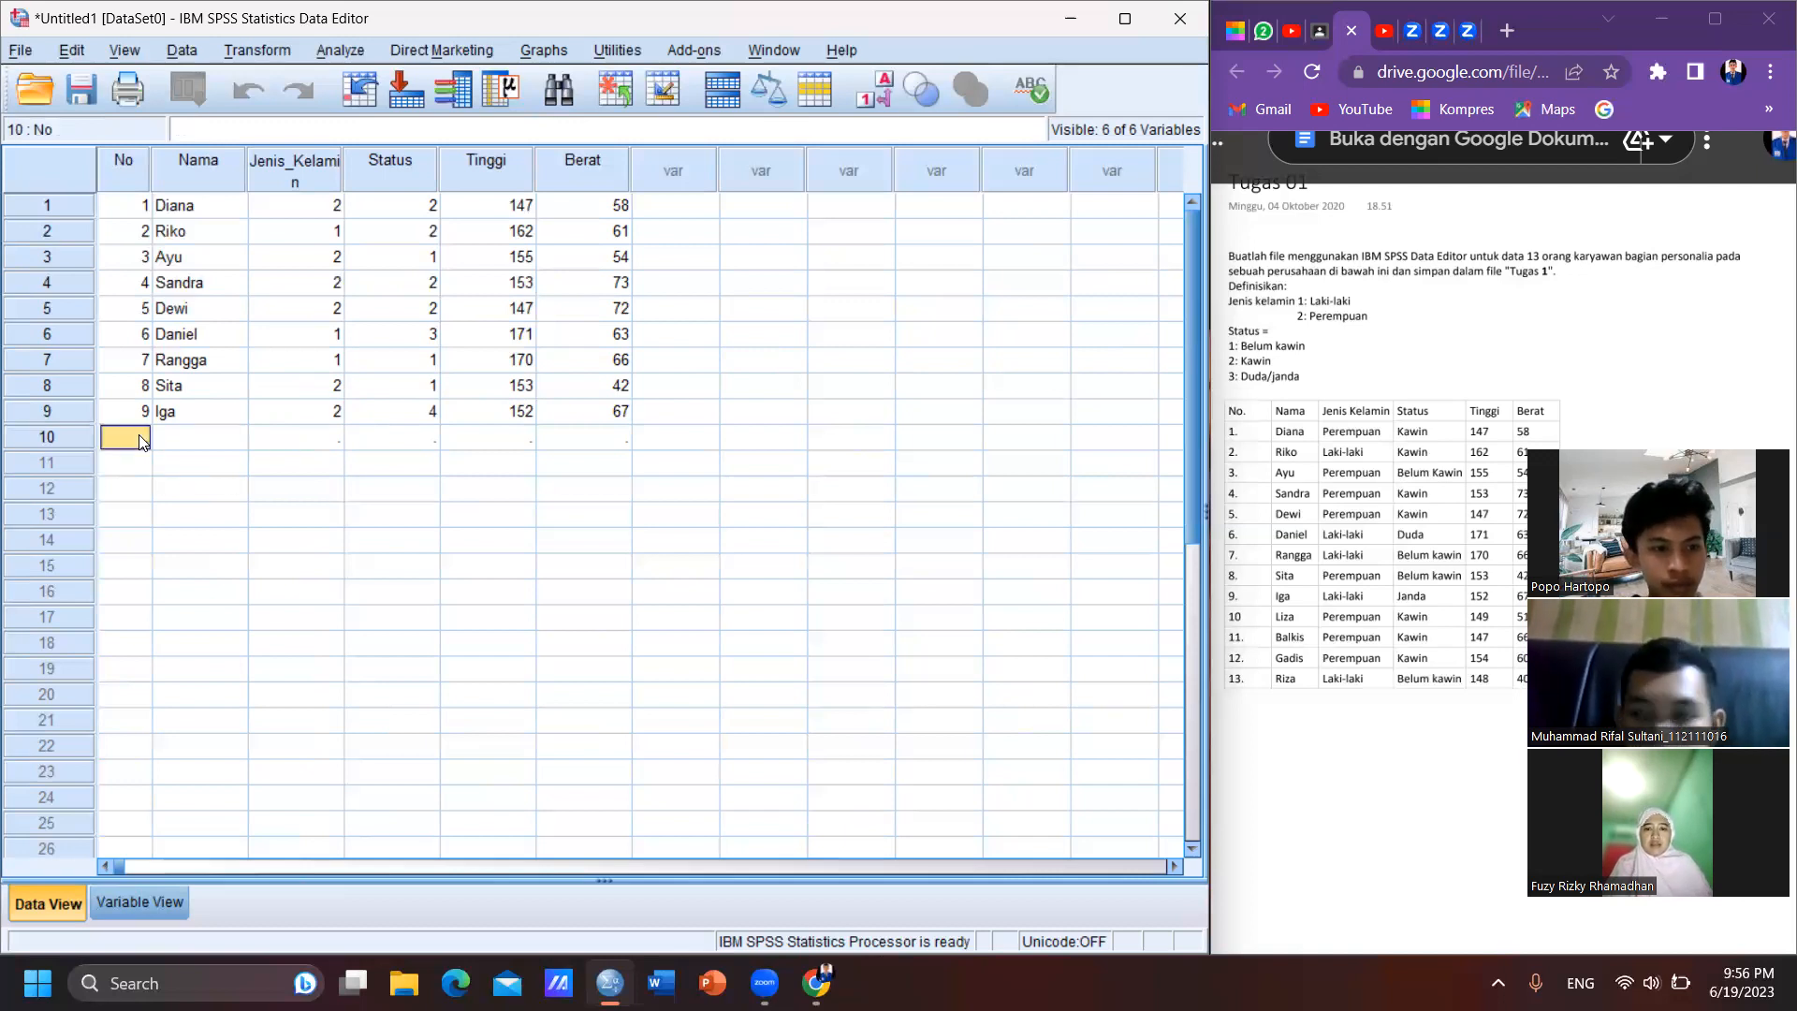
{"action": "type", "text": "10"}
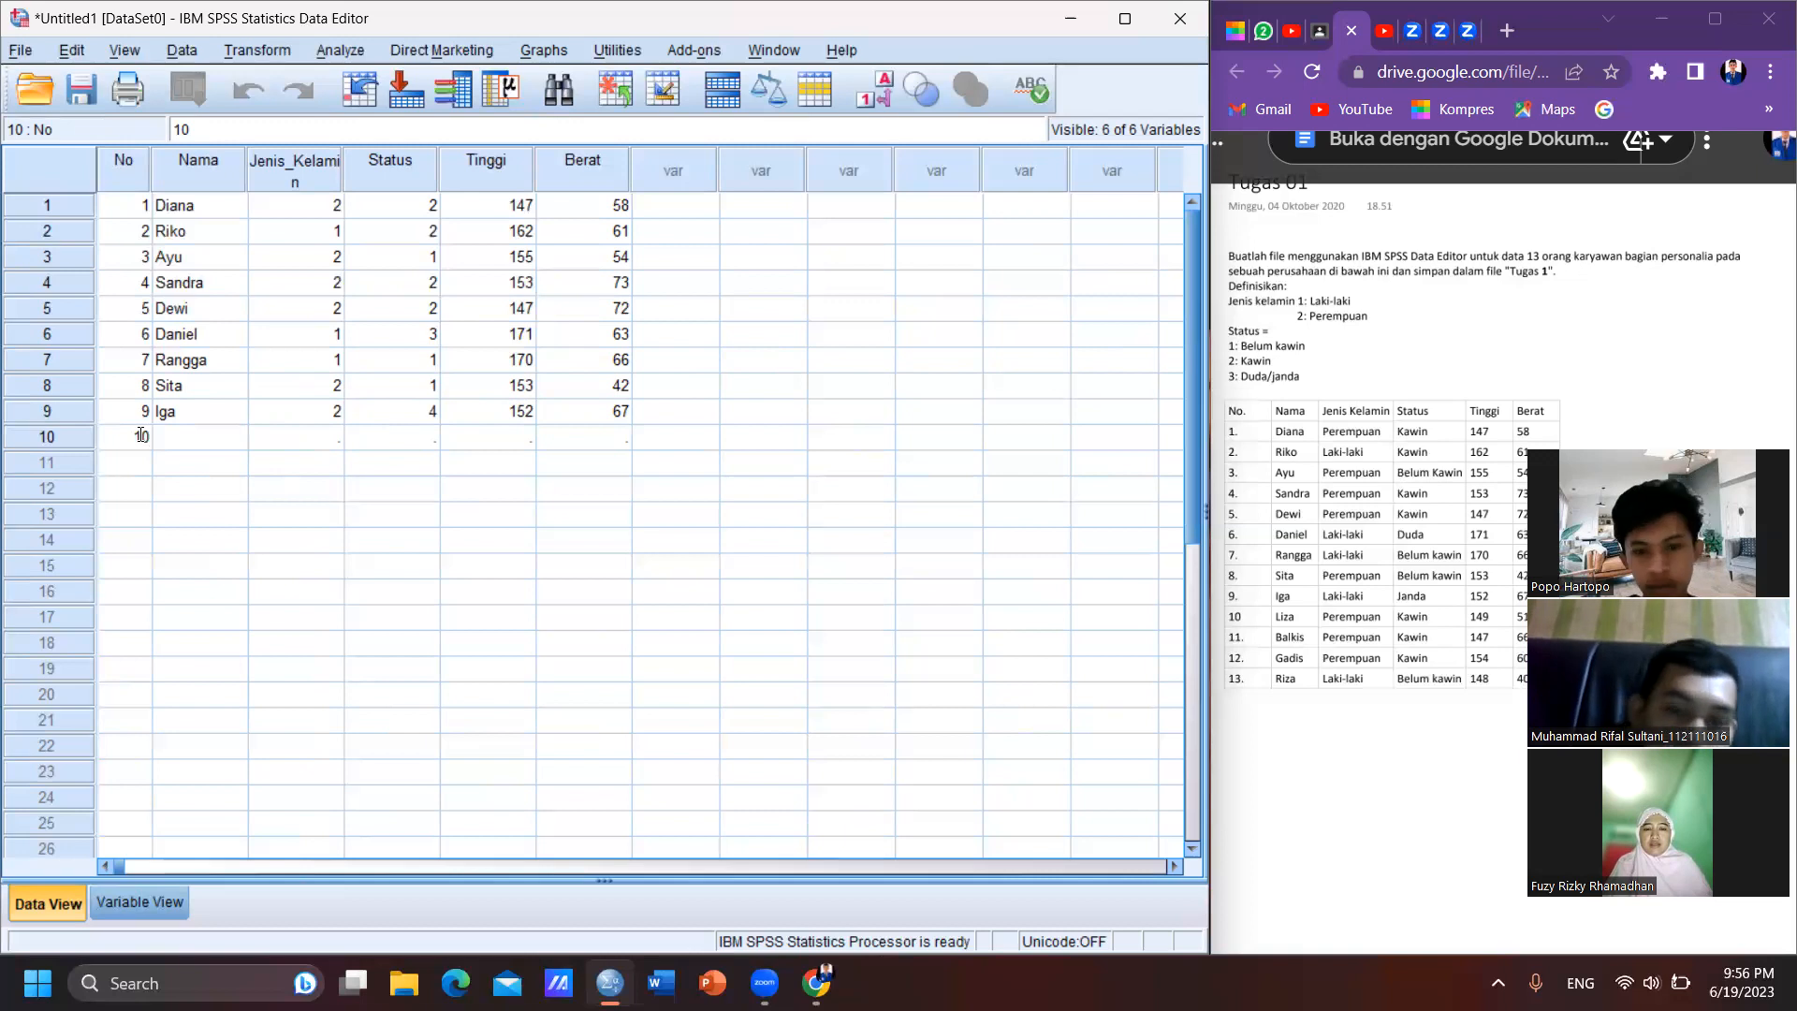
{"action": "key", "text": "Tab"}
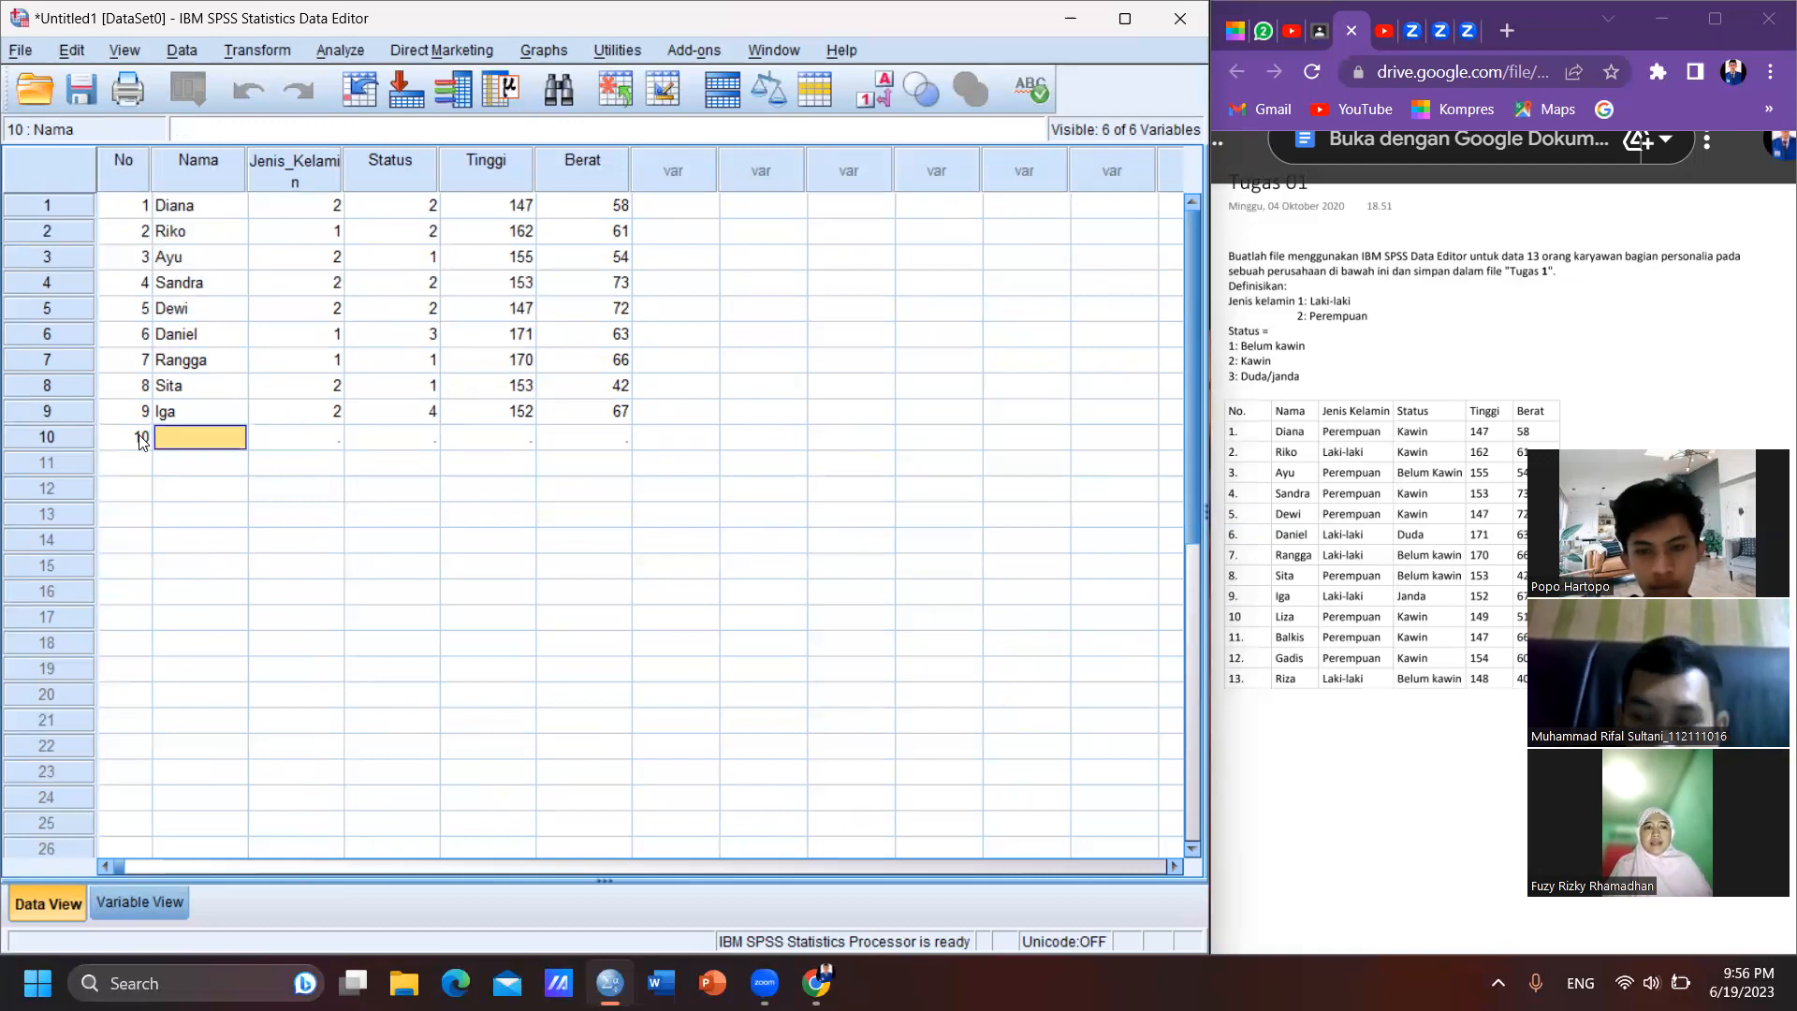
{"action": "type", "text": "L"}
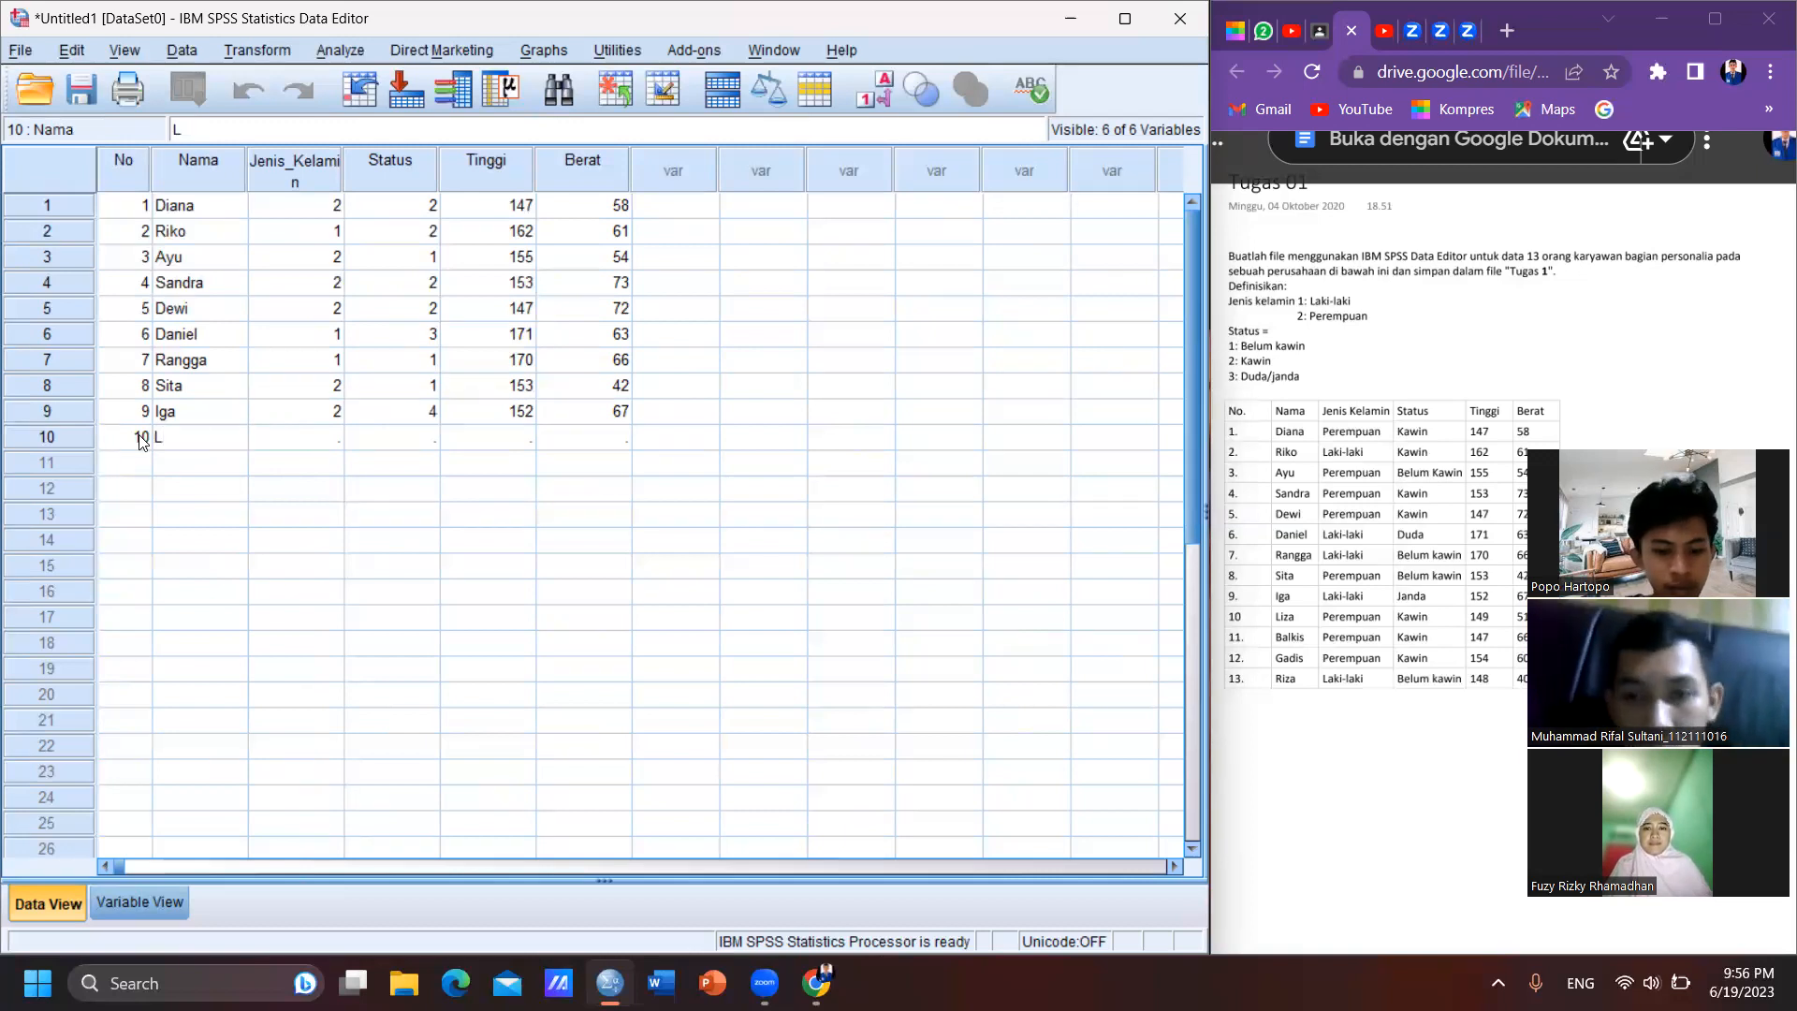
{"action": "type", "text": "iza"}
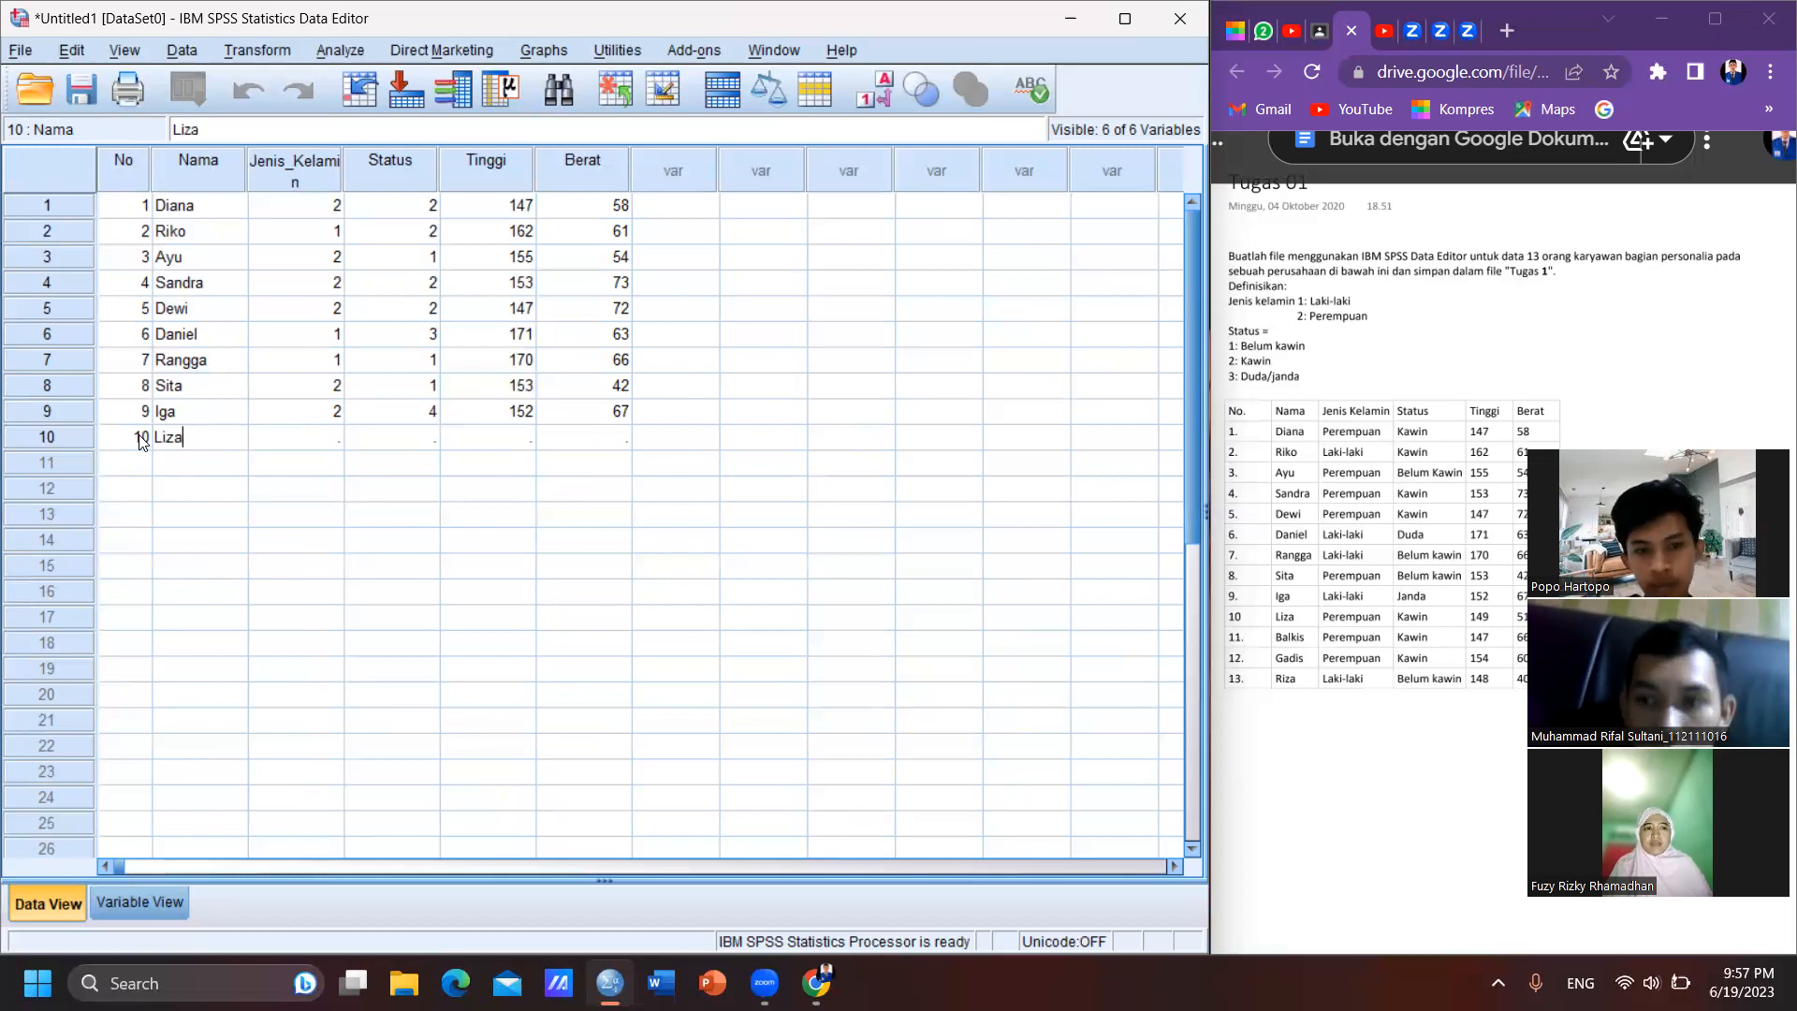
{"action": "key", "text": "Tab"}
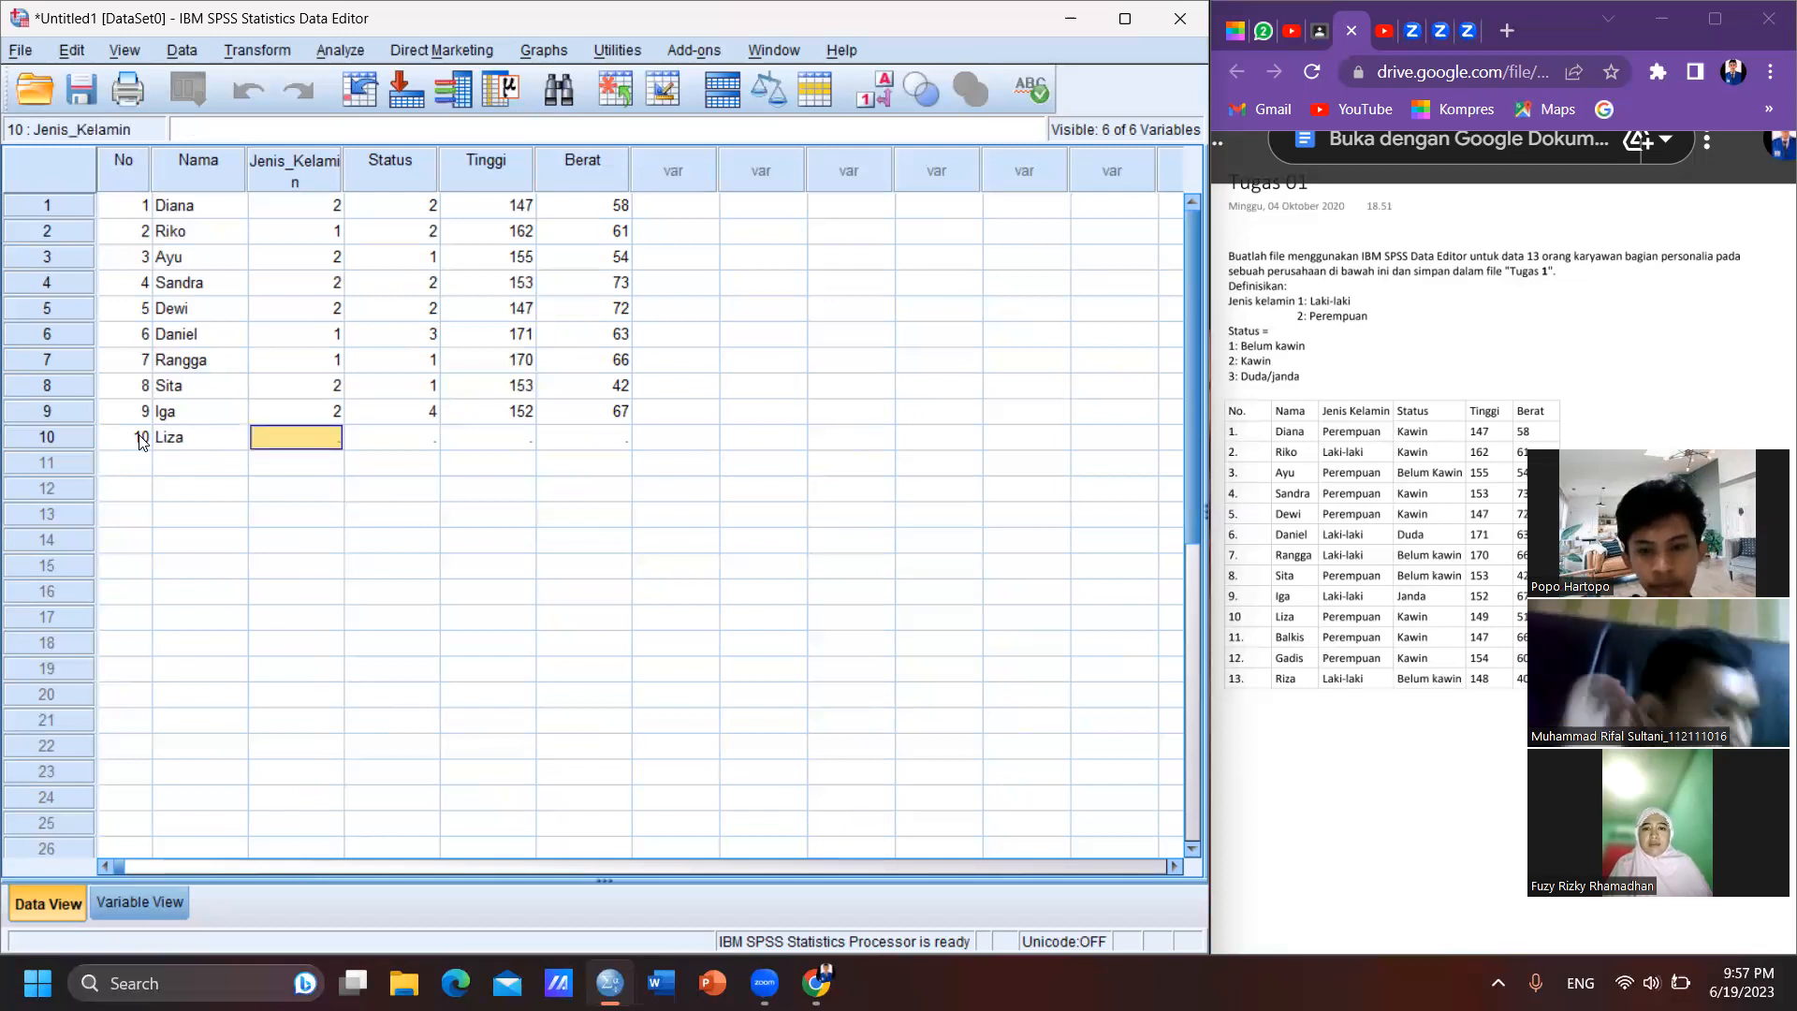
- Complete case 10 with Jenis_Kelamin 2, Status 2, Tinggi 149 and Berat 51
{"action": "type", "text": "2"}
{"action": "key", "text": "Tab"}
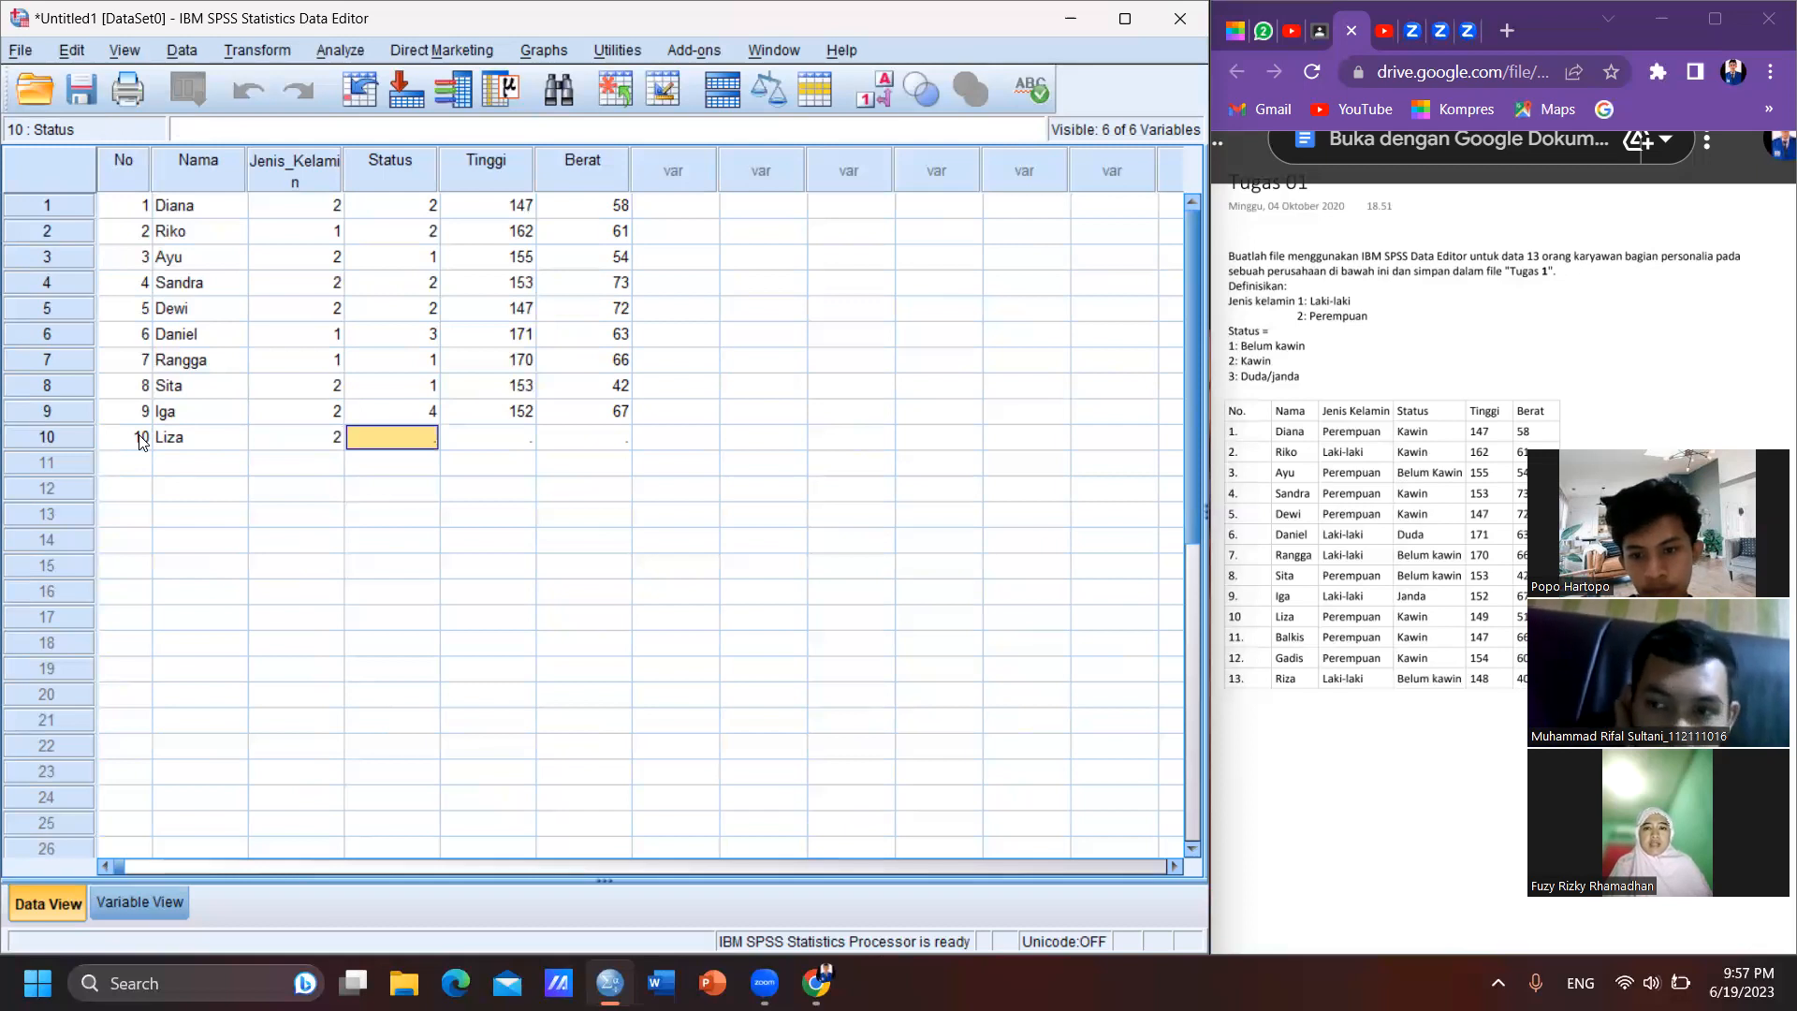
{"action": "key", "text": "Tab"}
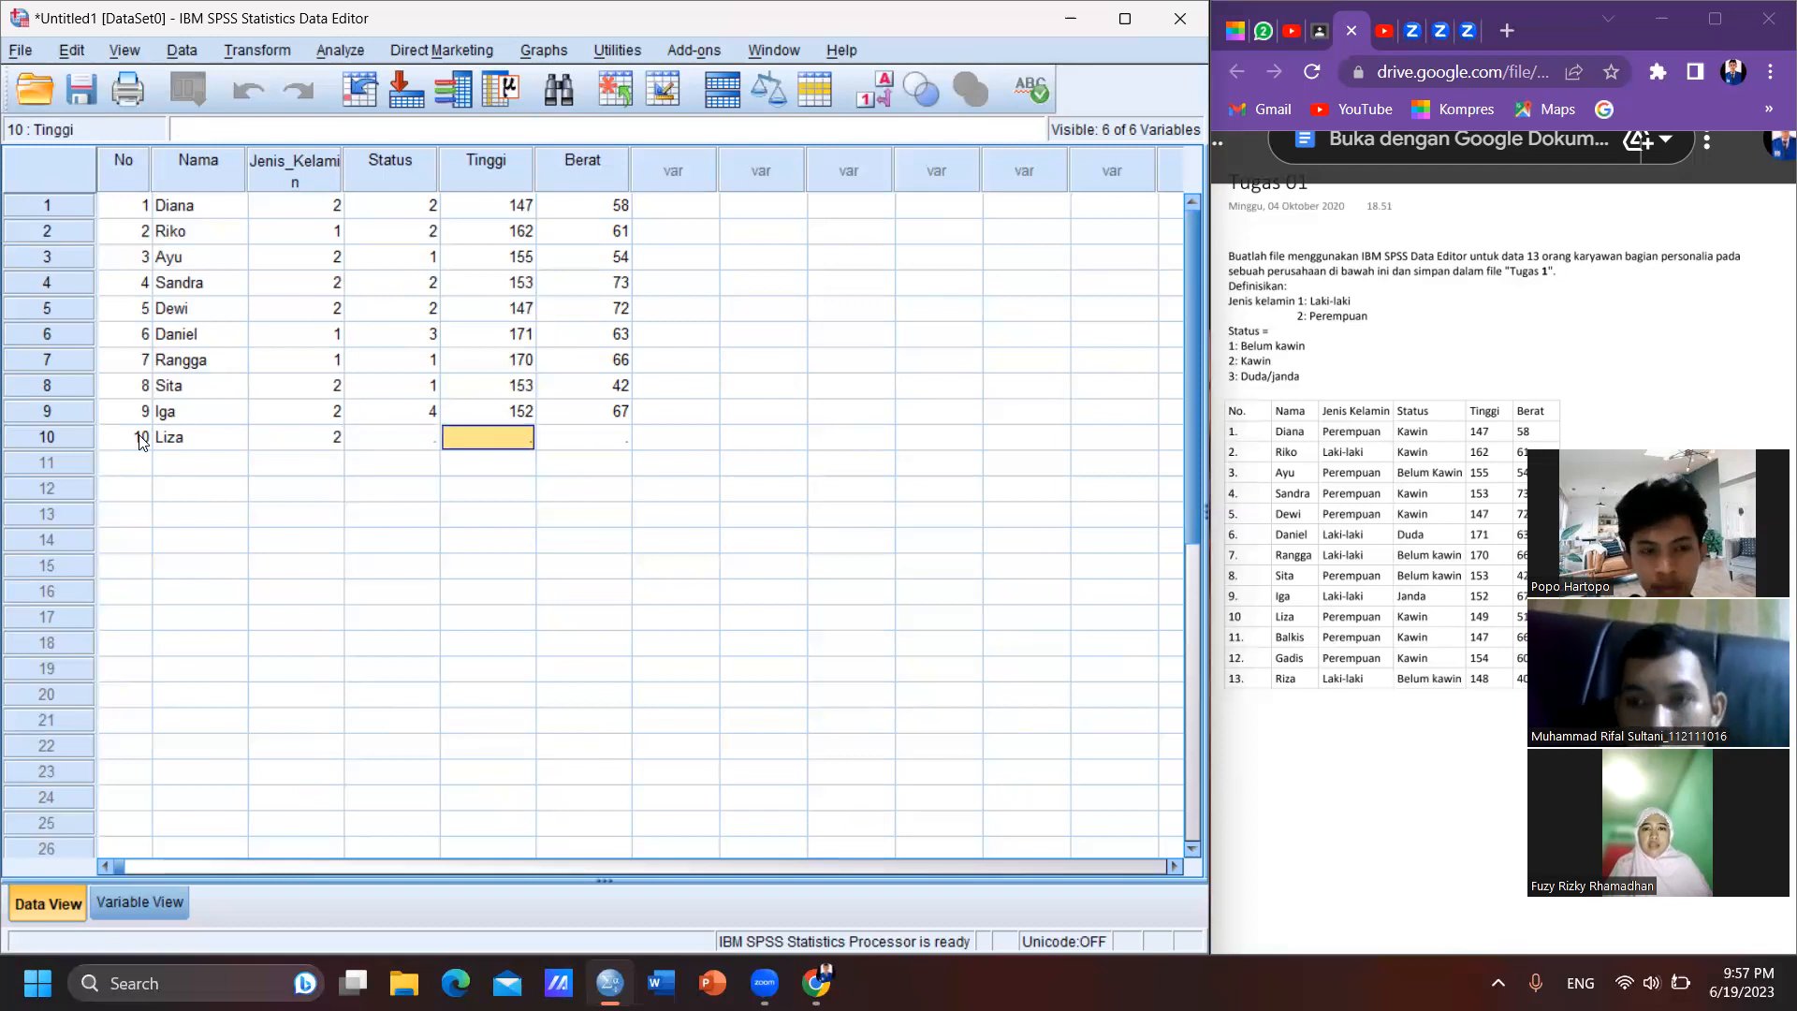
{"action": "key", "text": "Left"}
{"action": "type", "text": "2"}
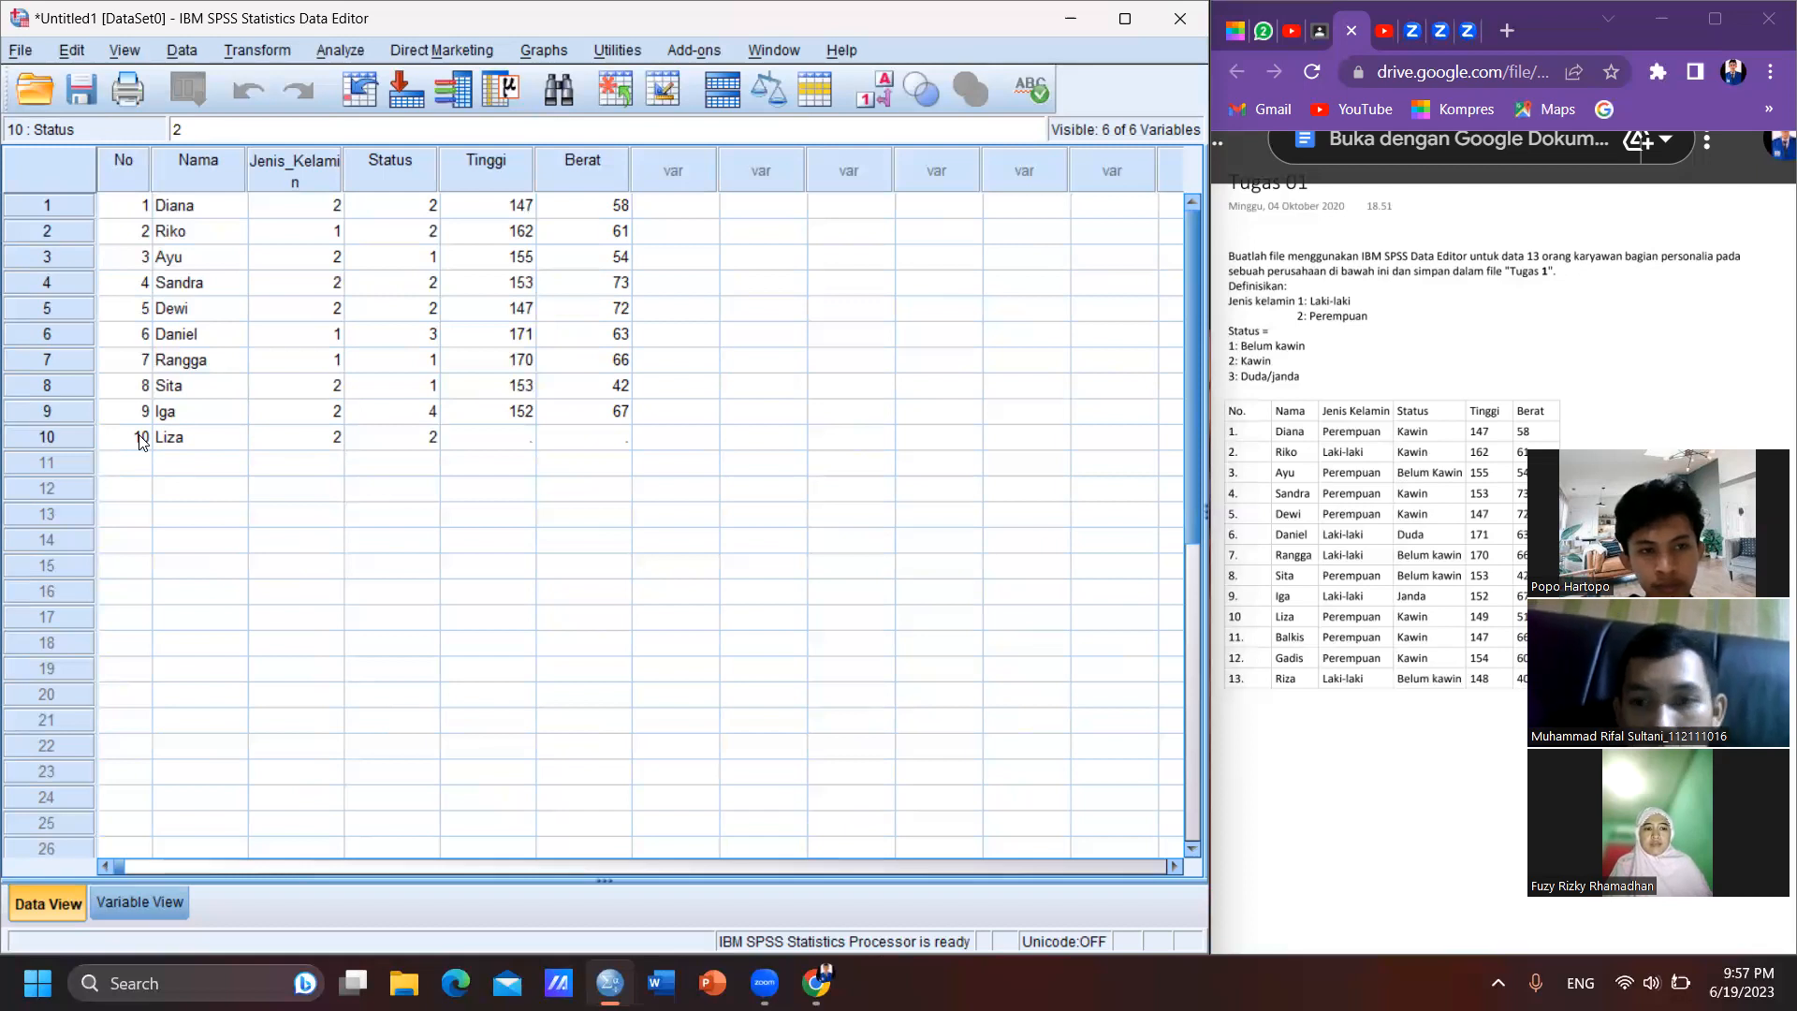
{"action": "key", "text": "Tab"}
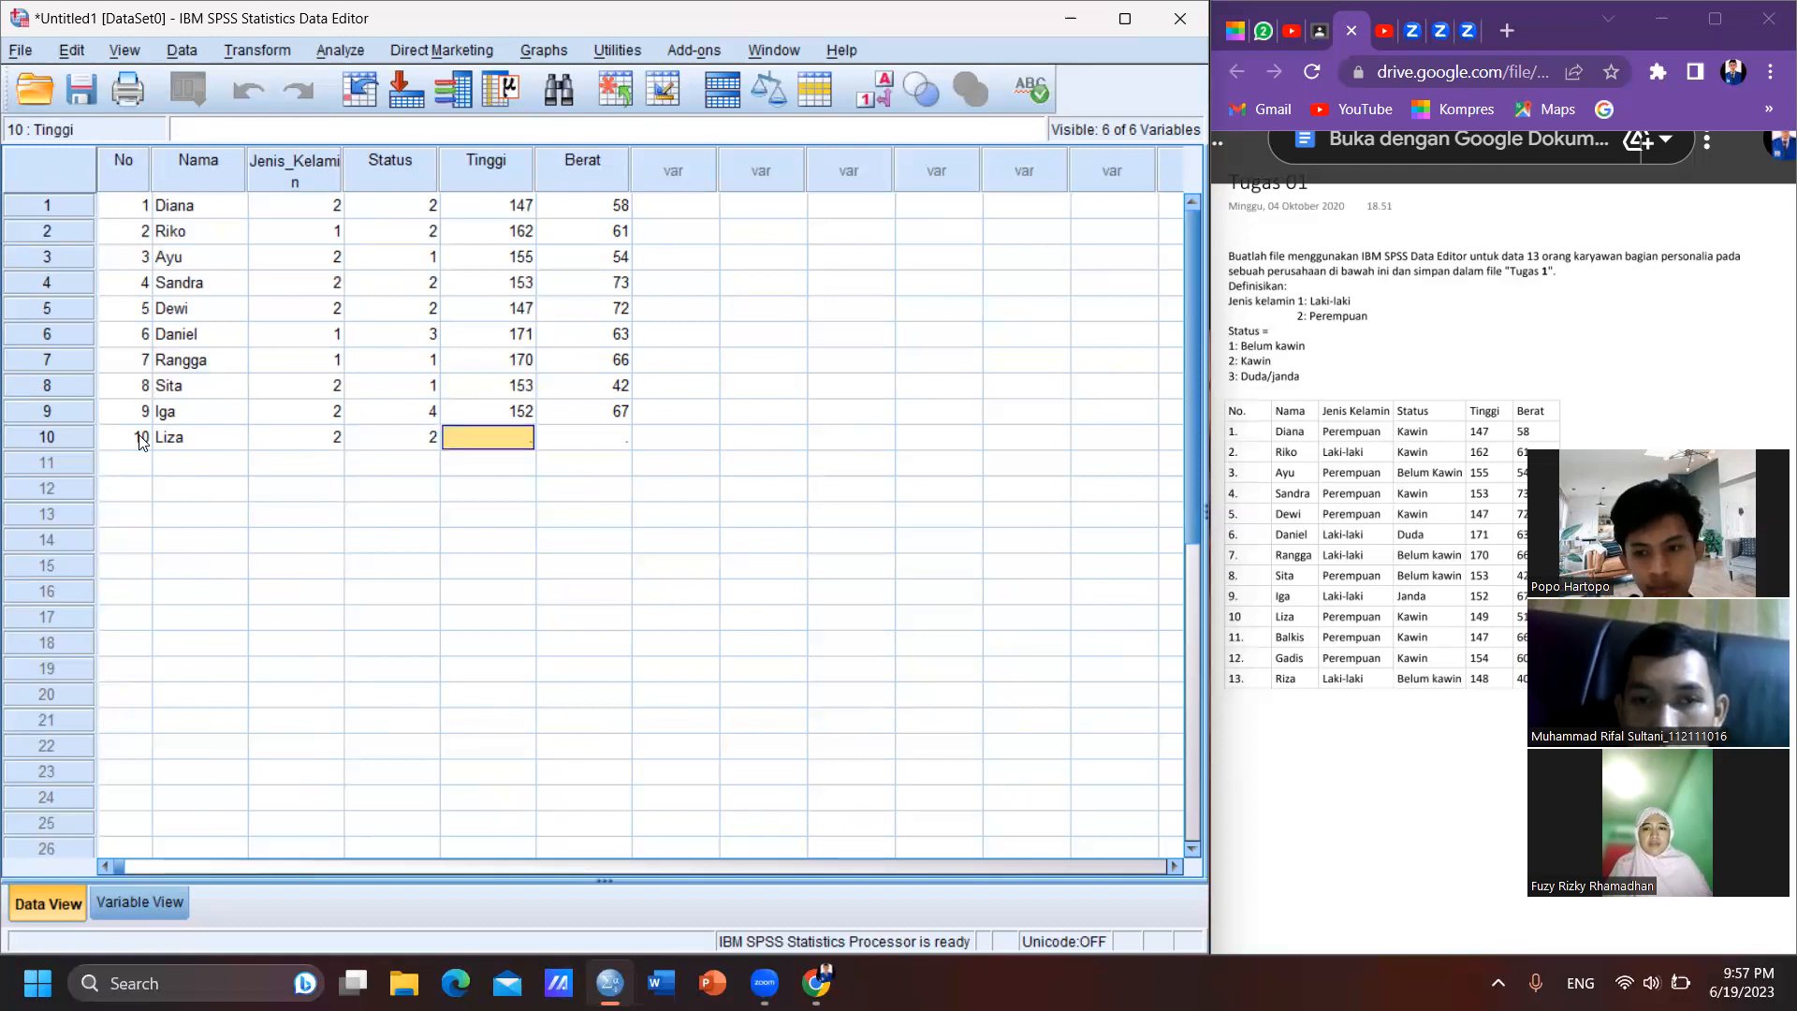
{"action": "type", "text": "149"}
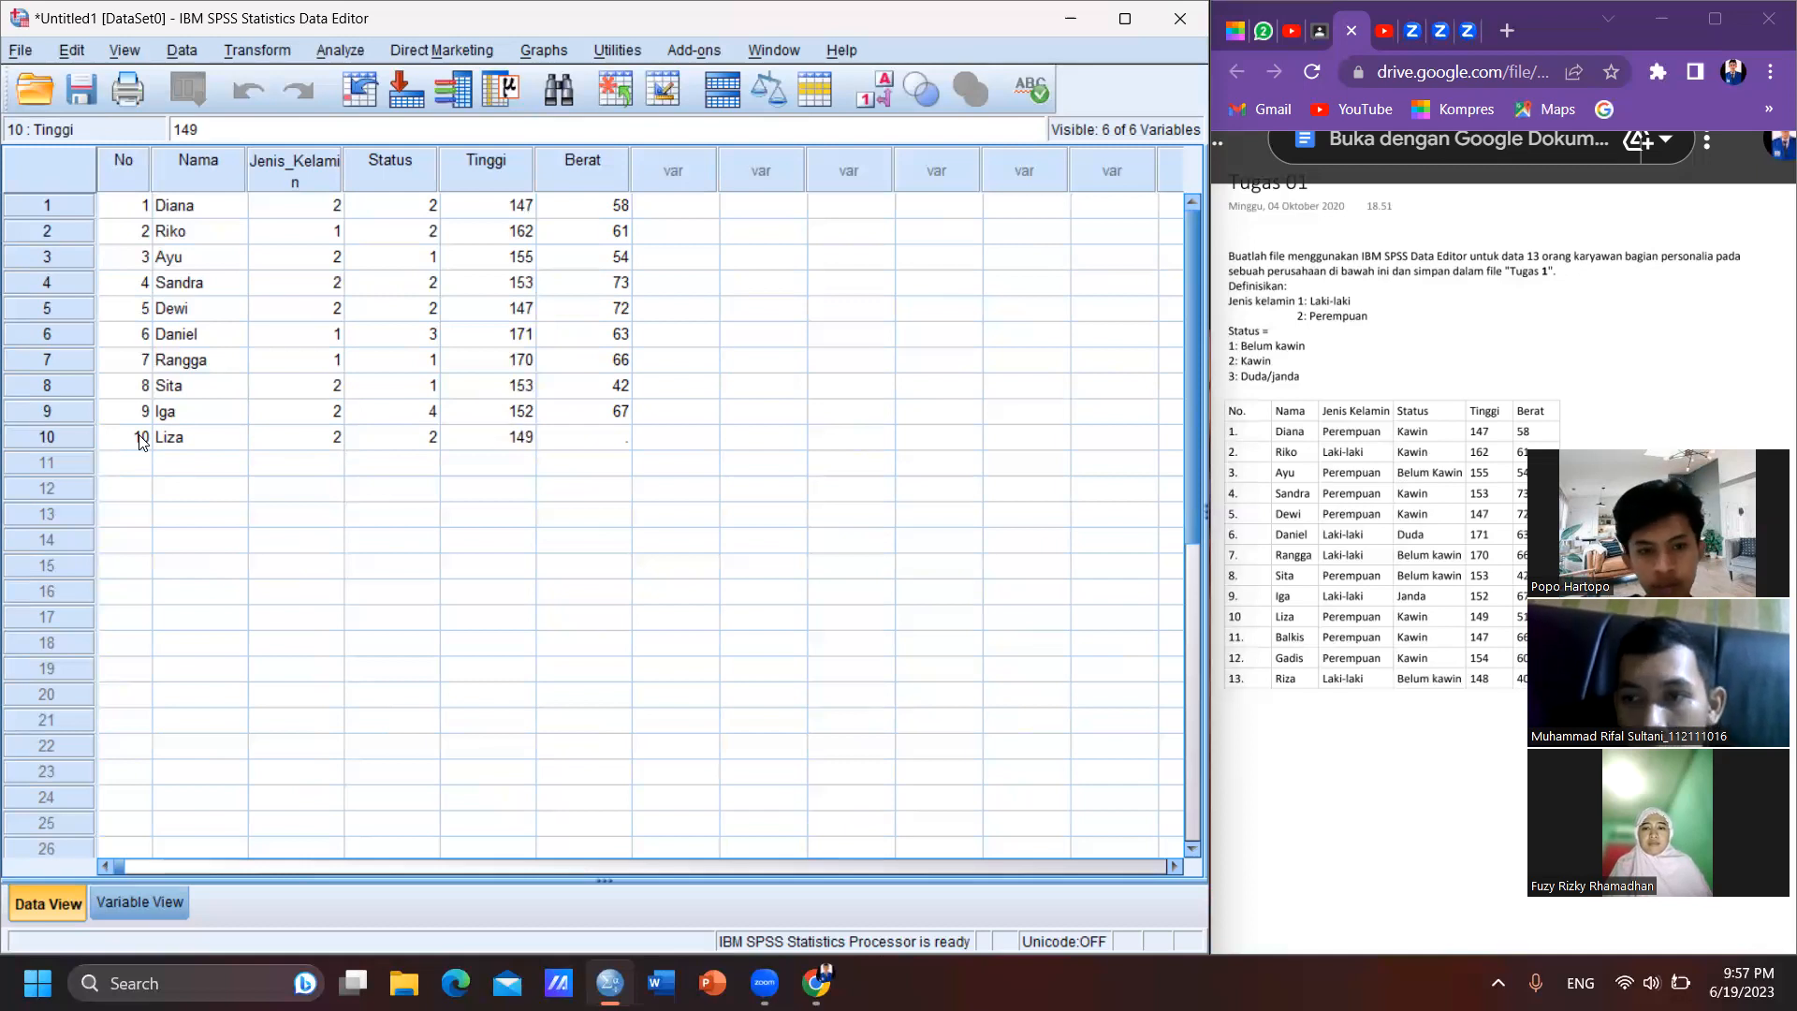
{"action": "key", "text": "Tab"}
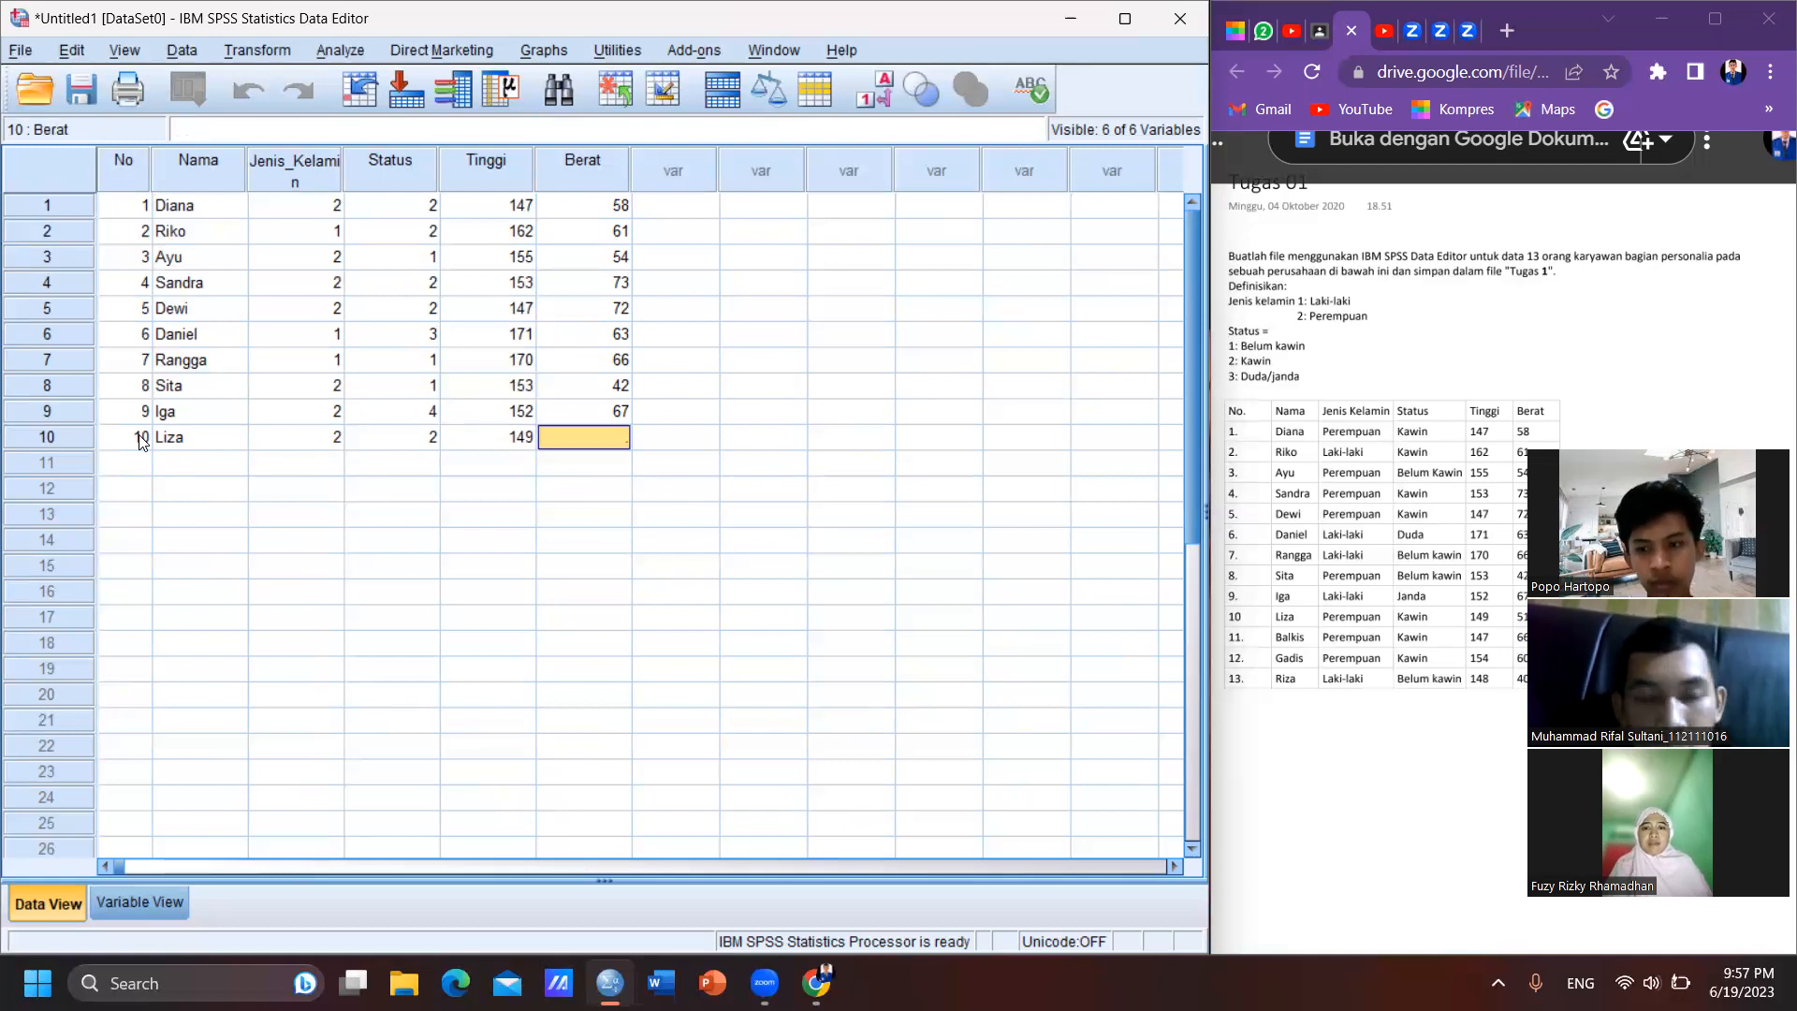
{"action": "type", "text": "51"}
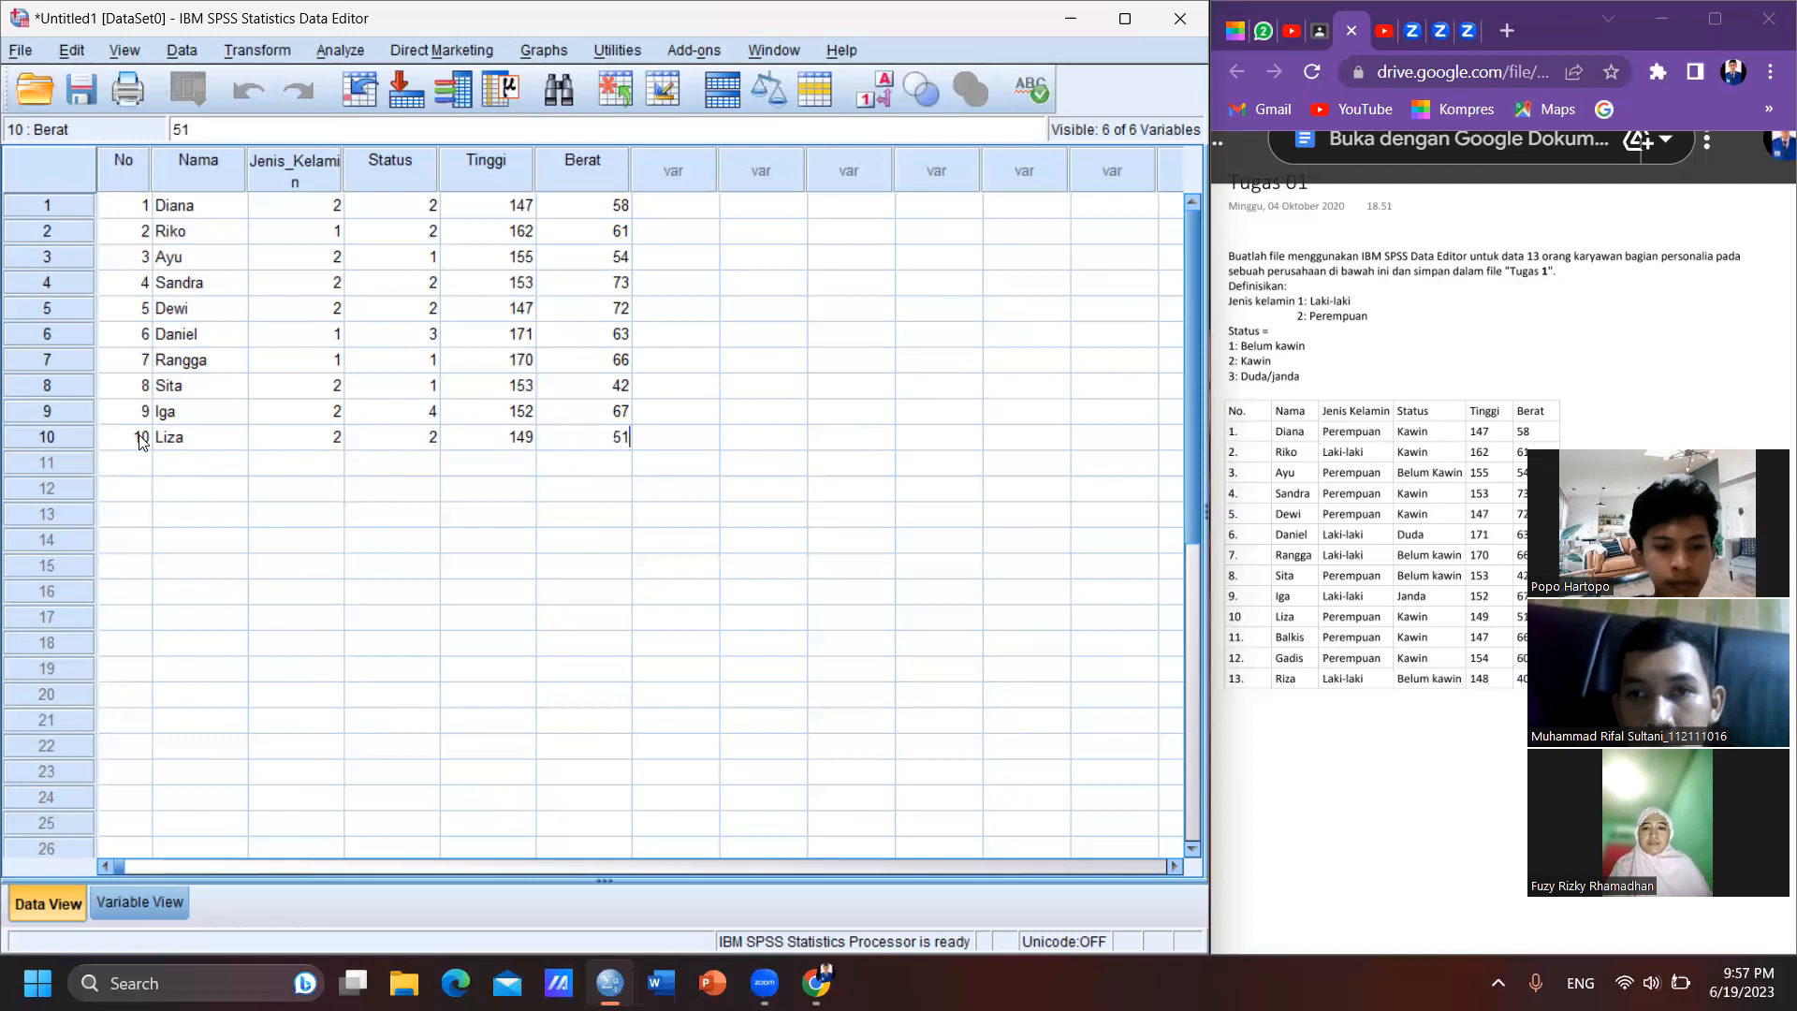
- Start case 11 in the data grid with No 11 and the eleventh employee's name
{"action": "left_click", "coordinate": [128, 468]}
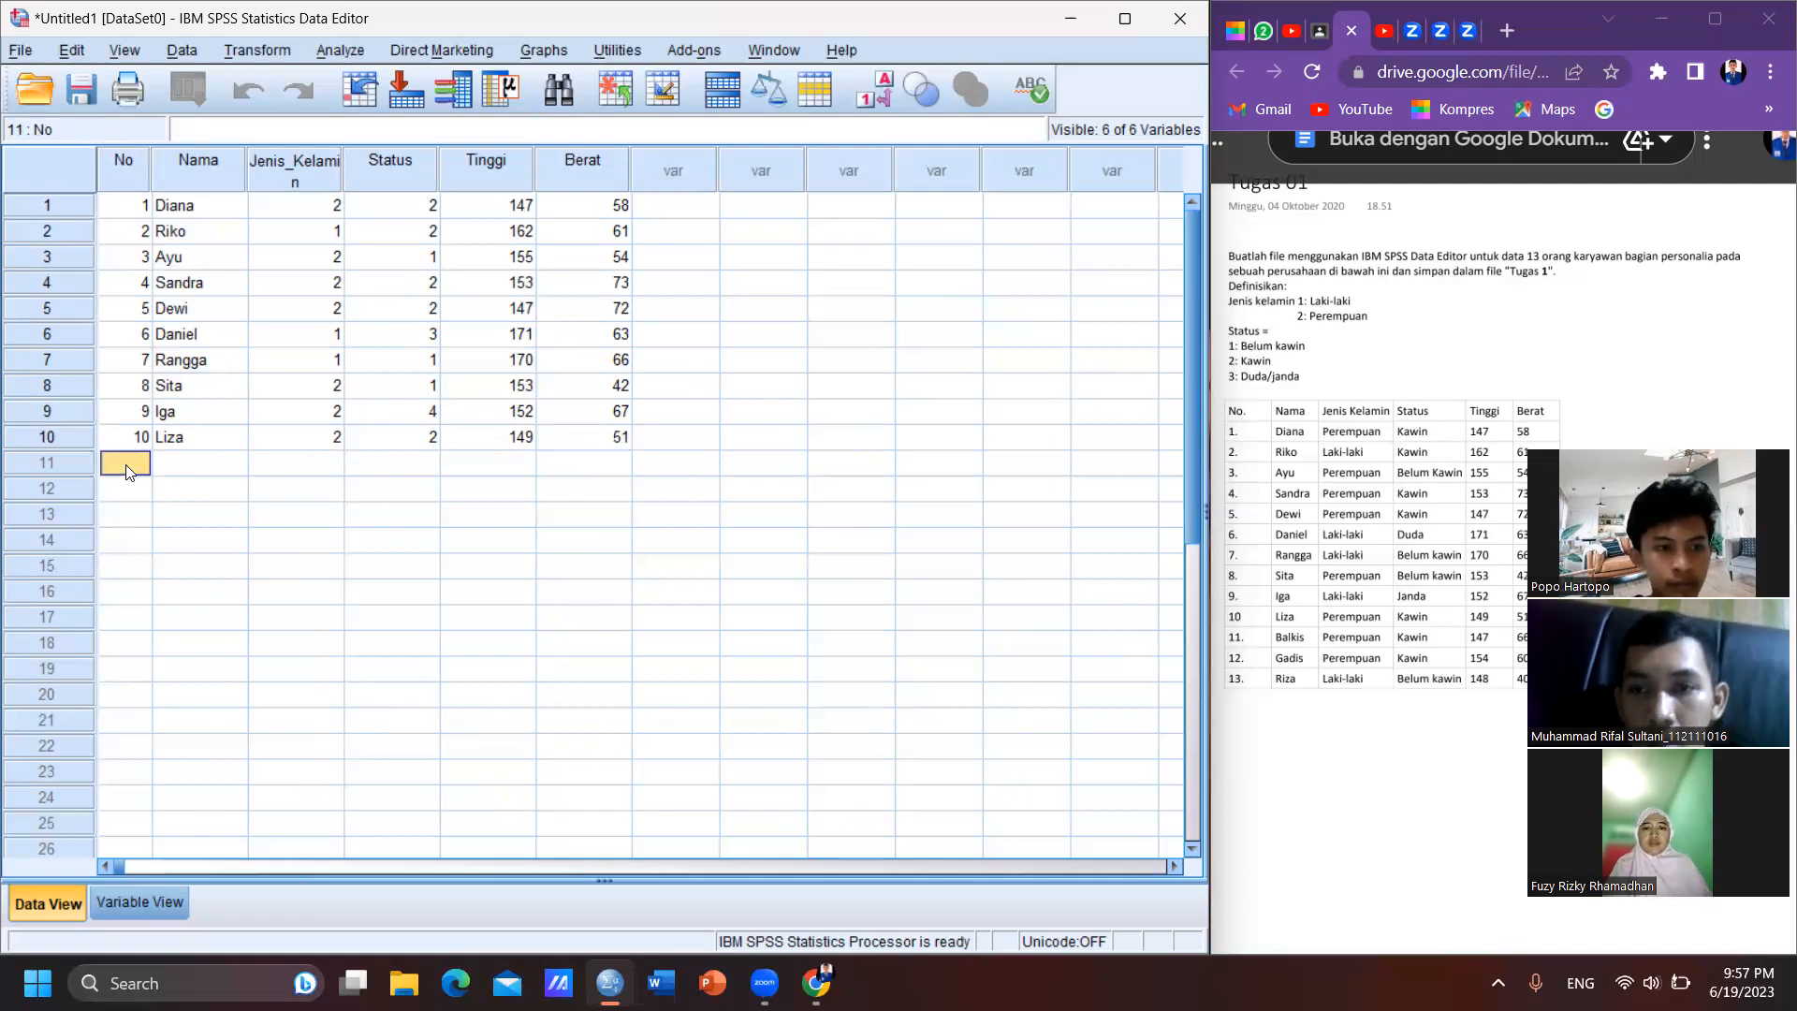
{"action": "type", "text": "11"}
{"action": "key", "text": "Tab"}
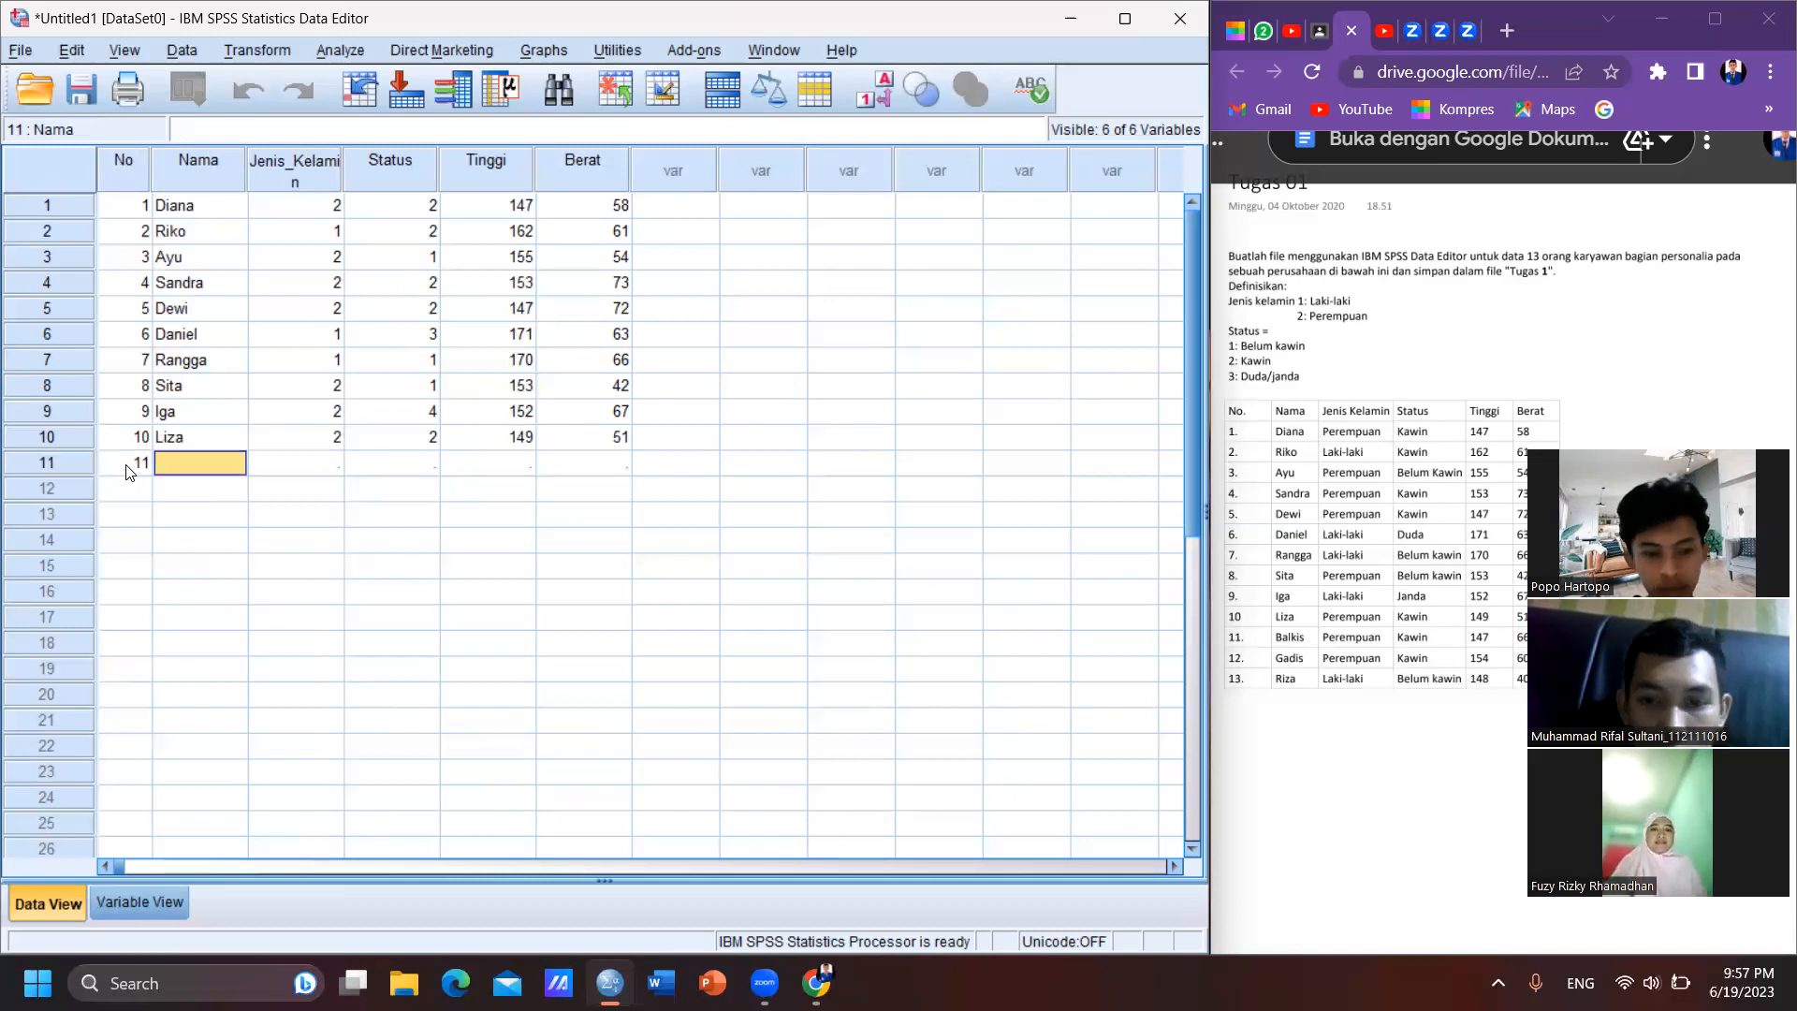
{"action": "key", "text": "shift"}
{"action": "type", "text": "Ba"}
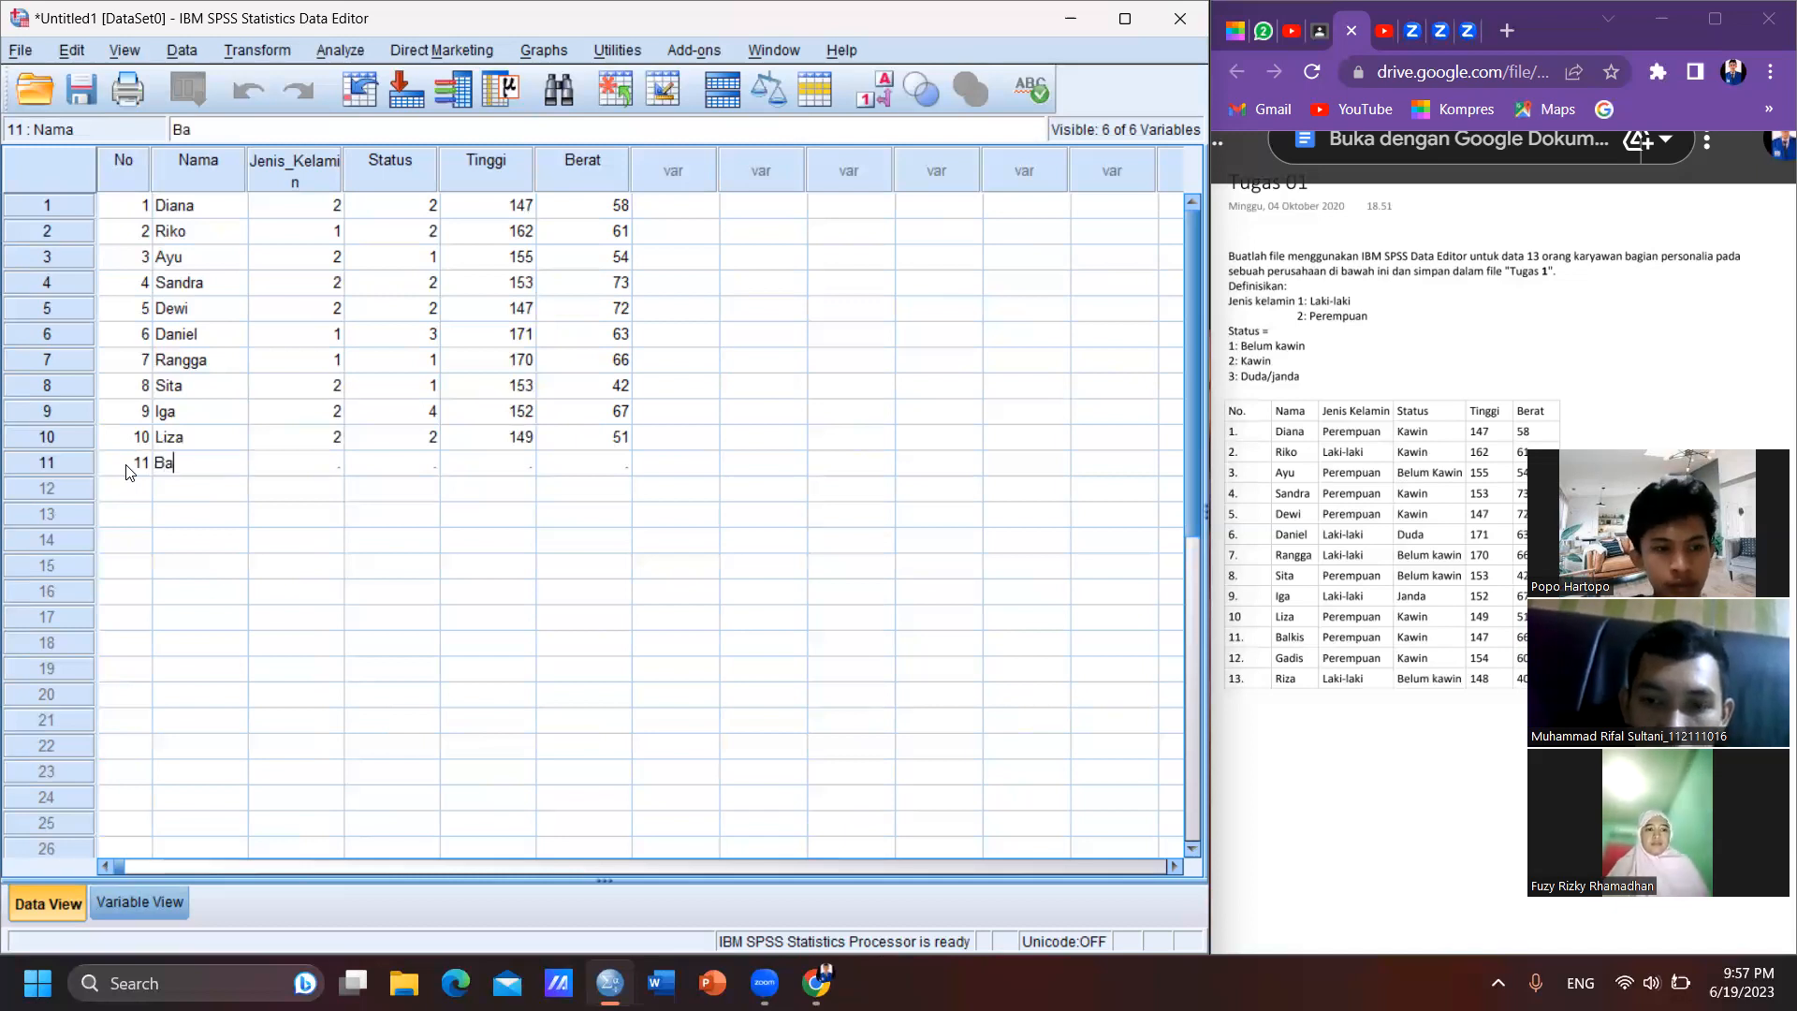
{"action": "type", "text": "l"}
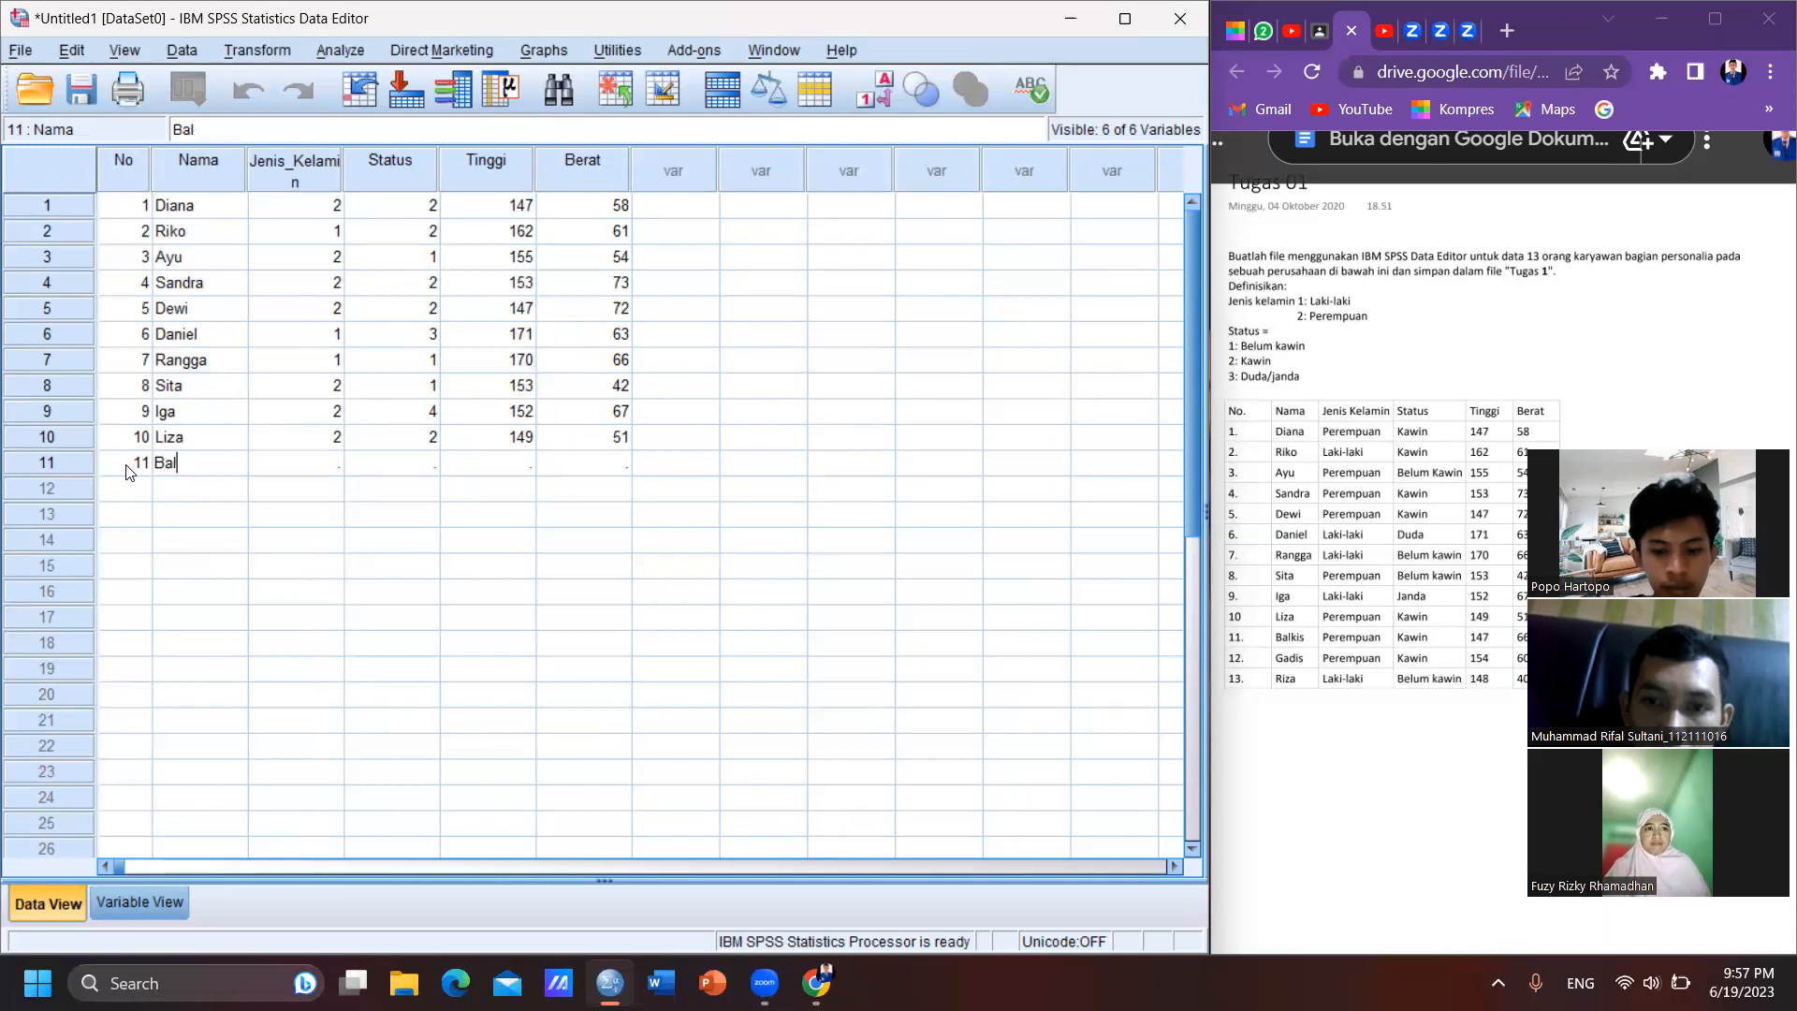
{"action": "type", "text": "kis"}
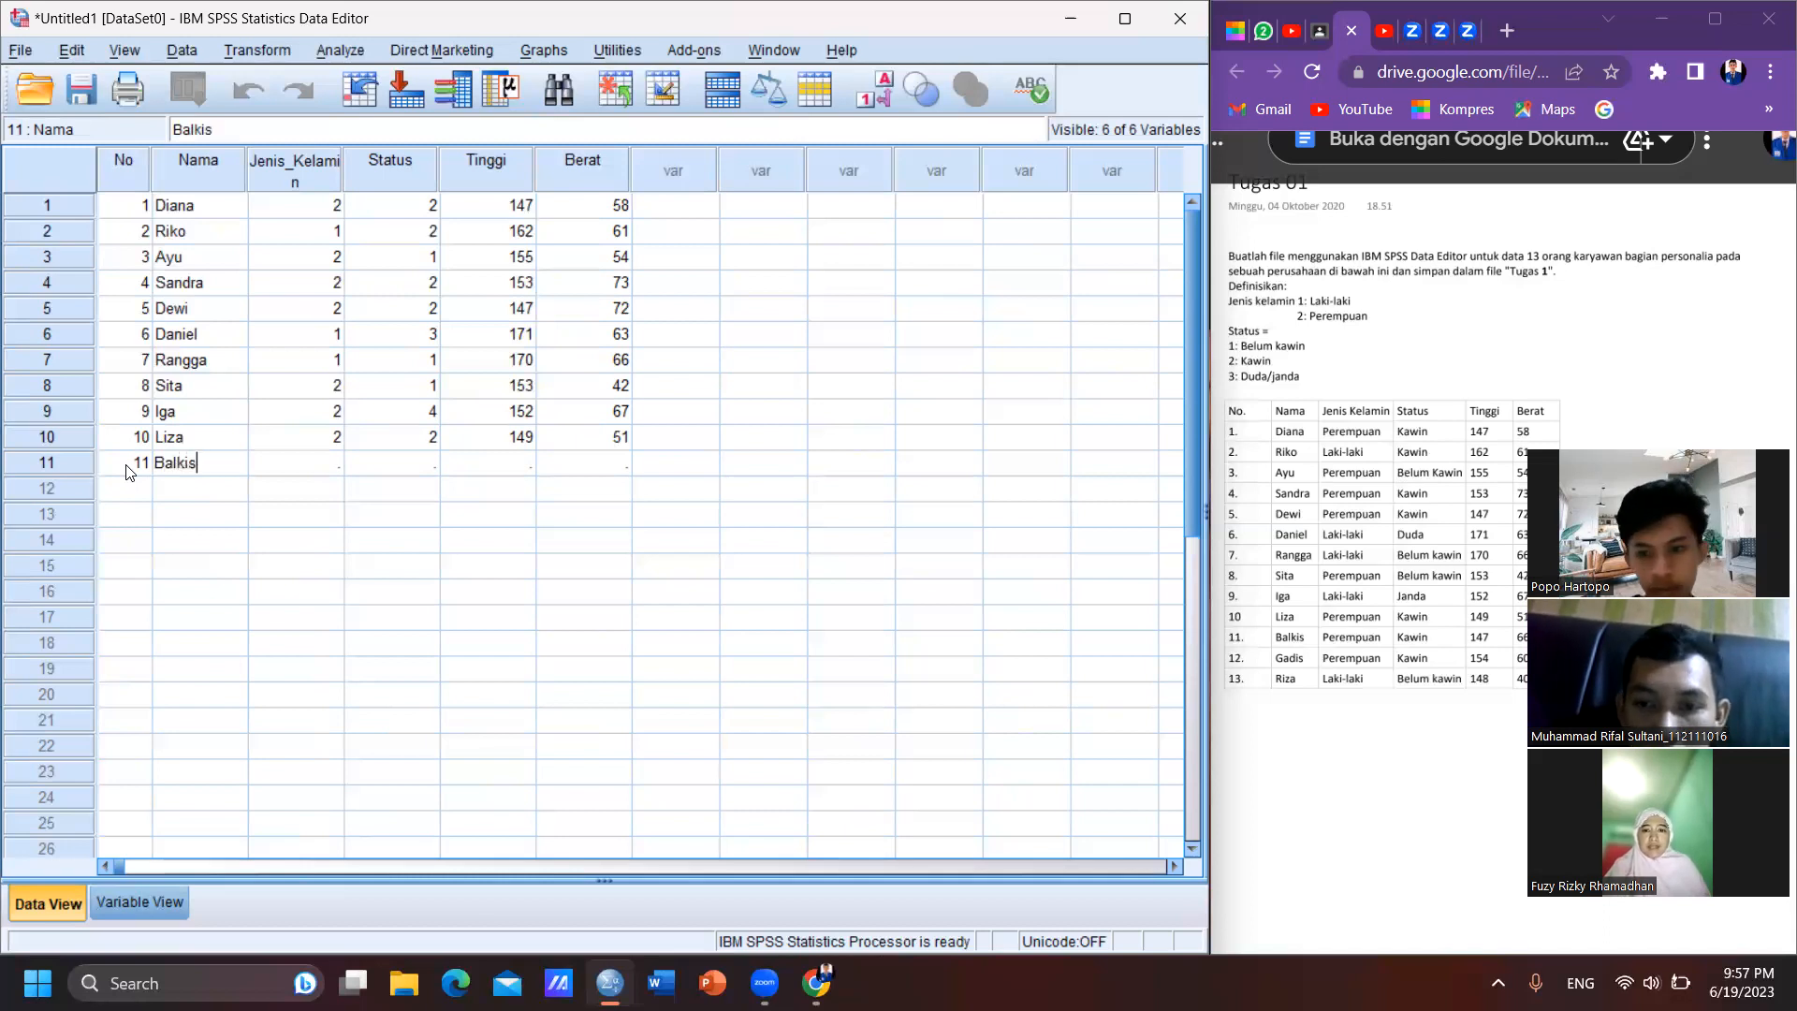
{"action": "key", "text": "Tab"}
- Complete case 11 with Jenis_Kelamin 2, Status 2, Tinggi 147 and Berat 66
{"action": "type", "text": "2"}
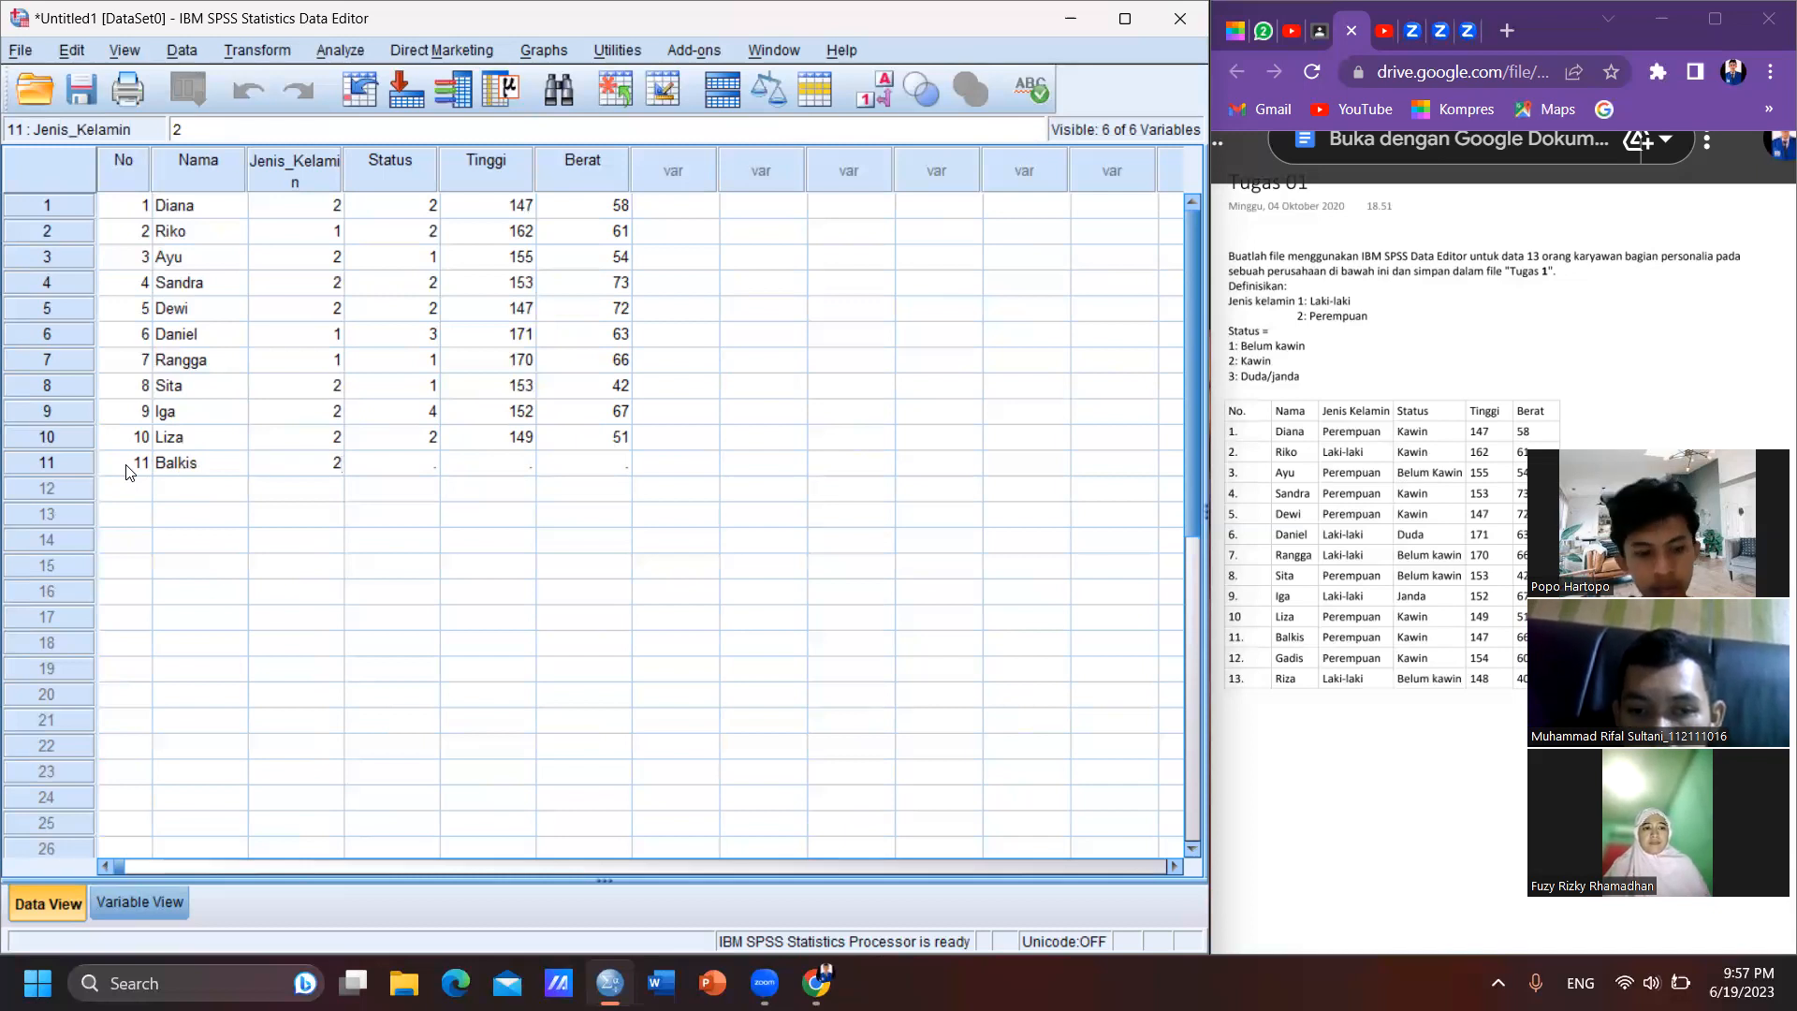
{"action": "key", "text": "Tab"}
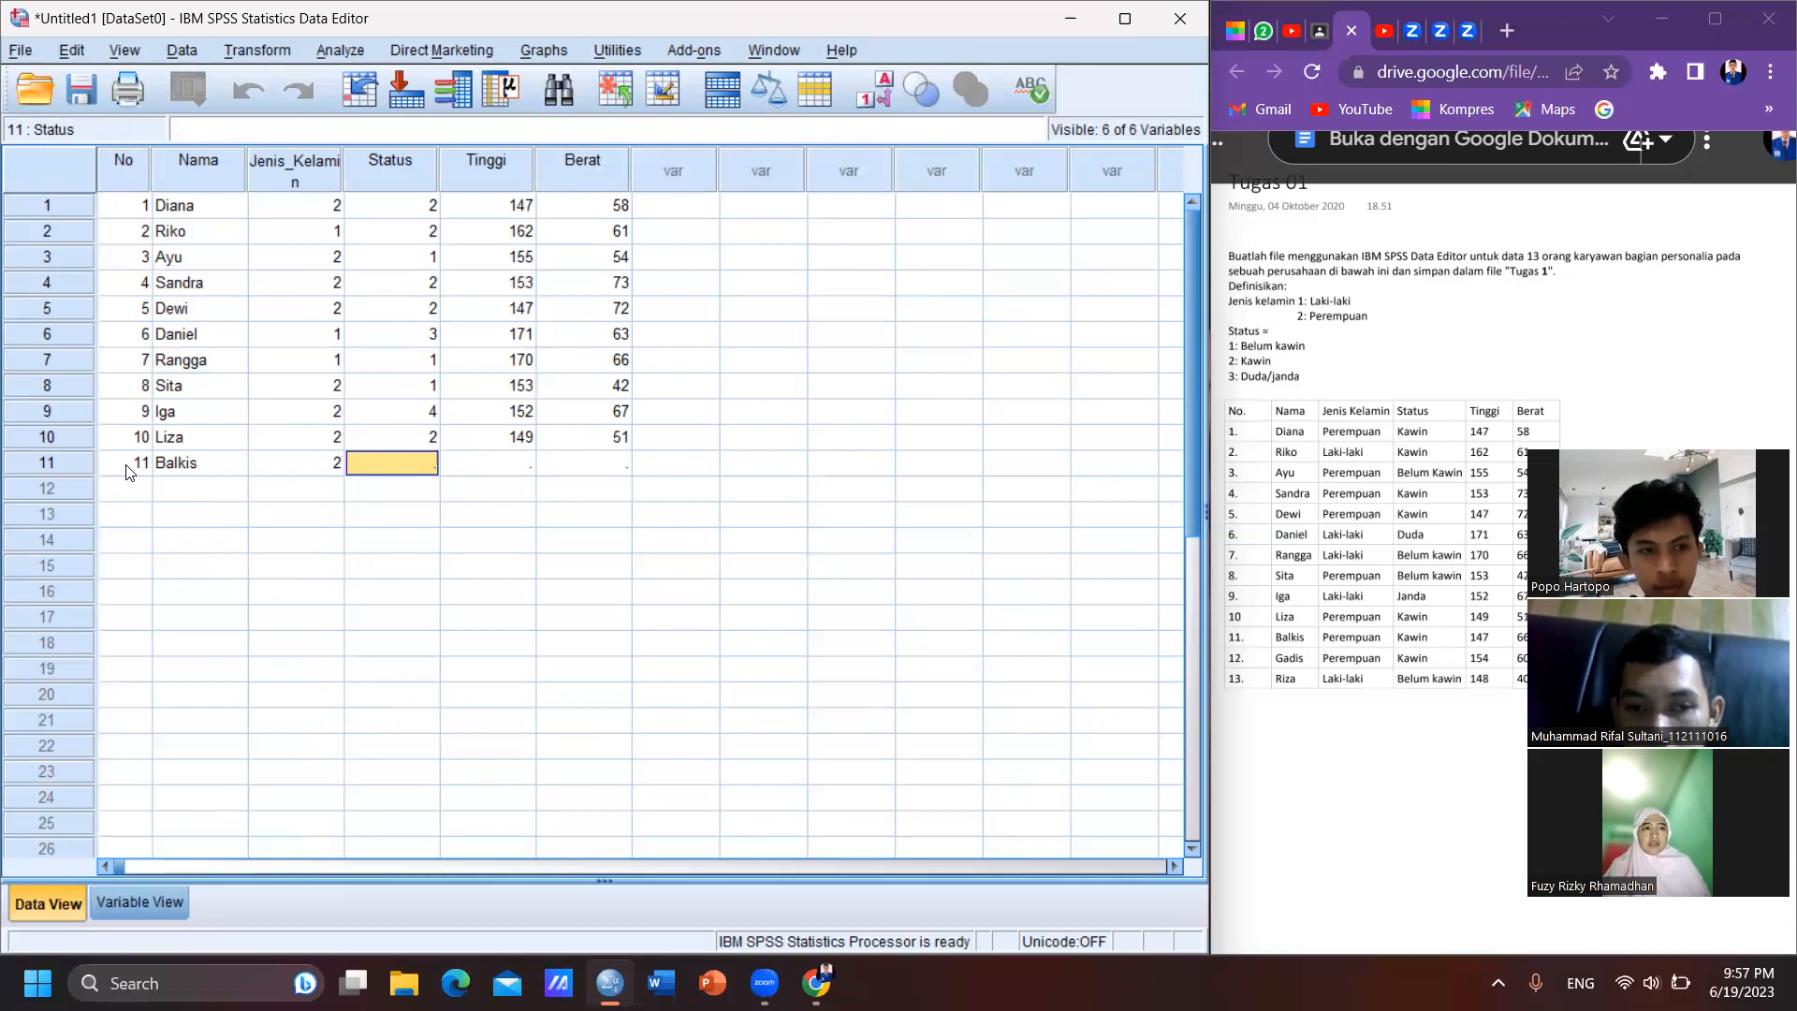
{"action": "type", "text": "2"}
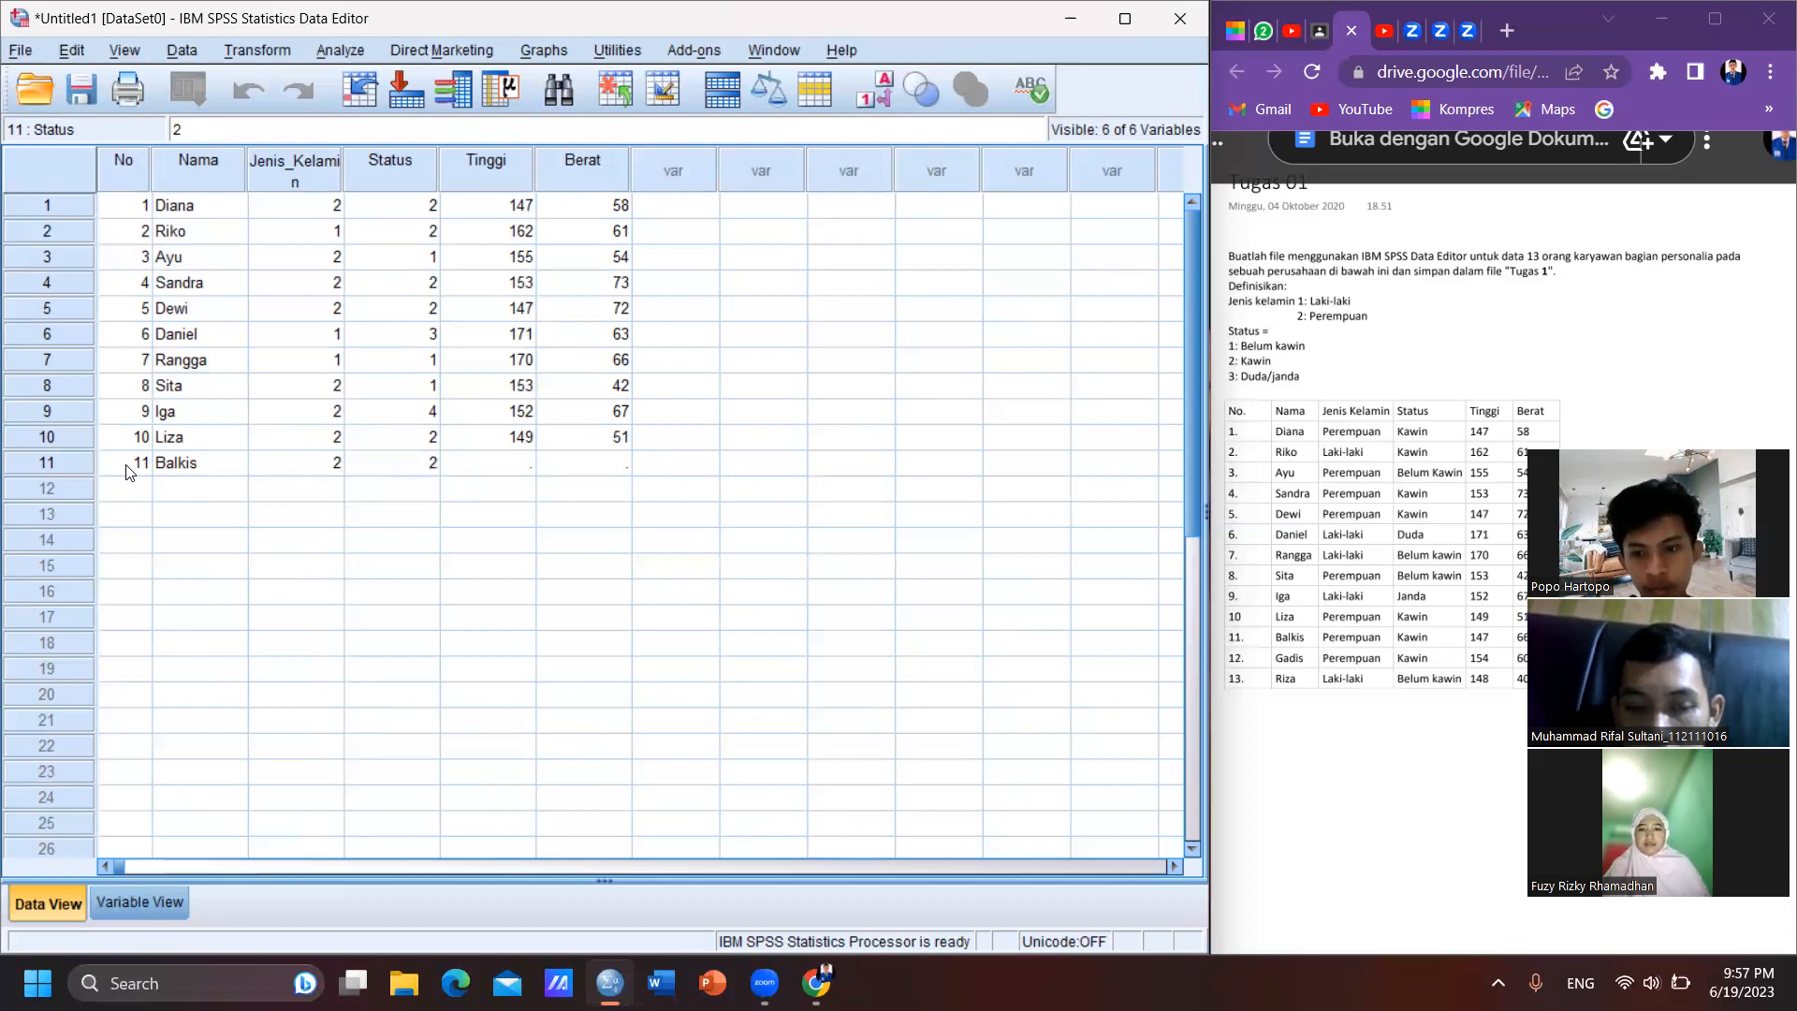
{"action": "key", "text": "Tab"}
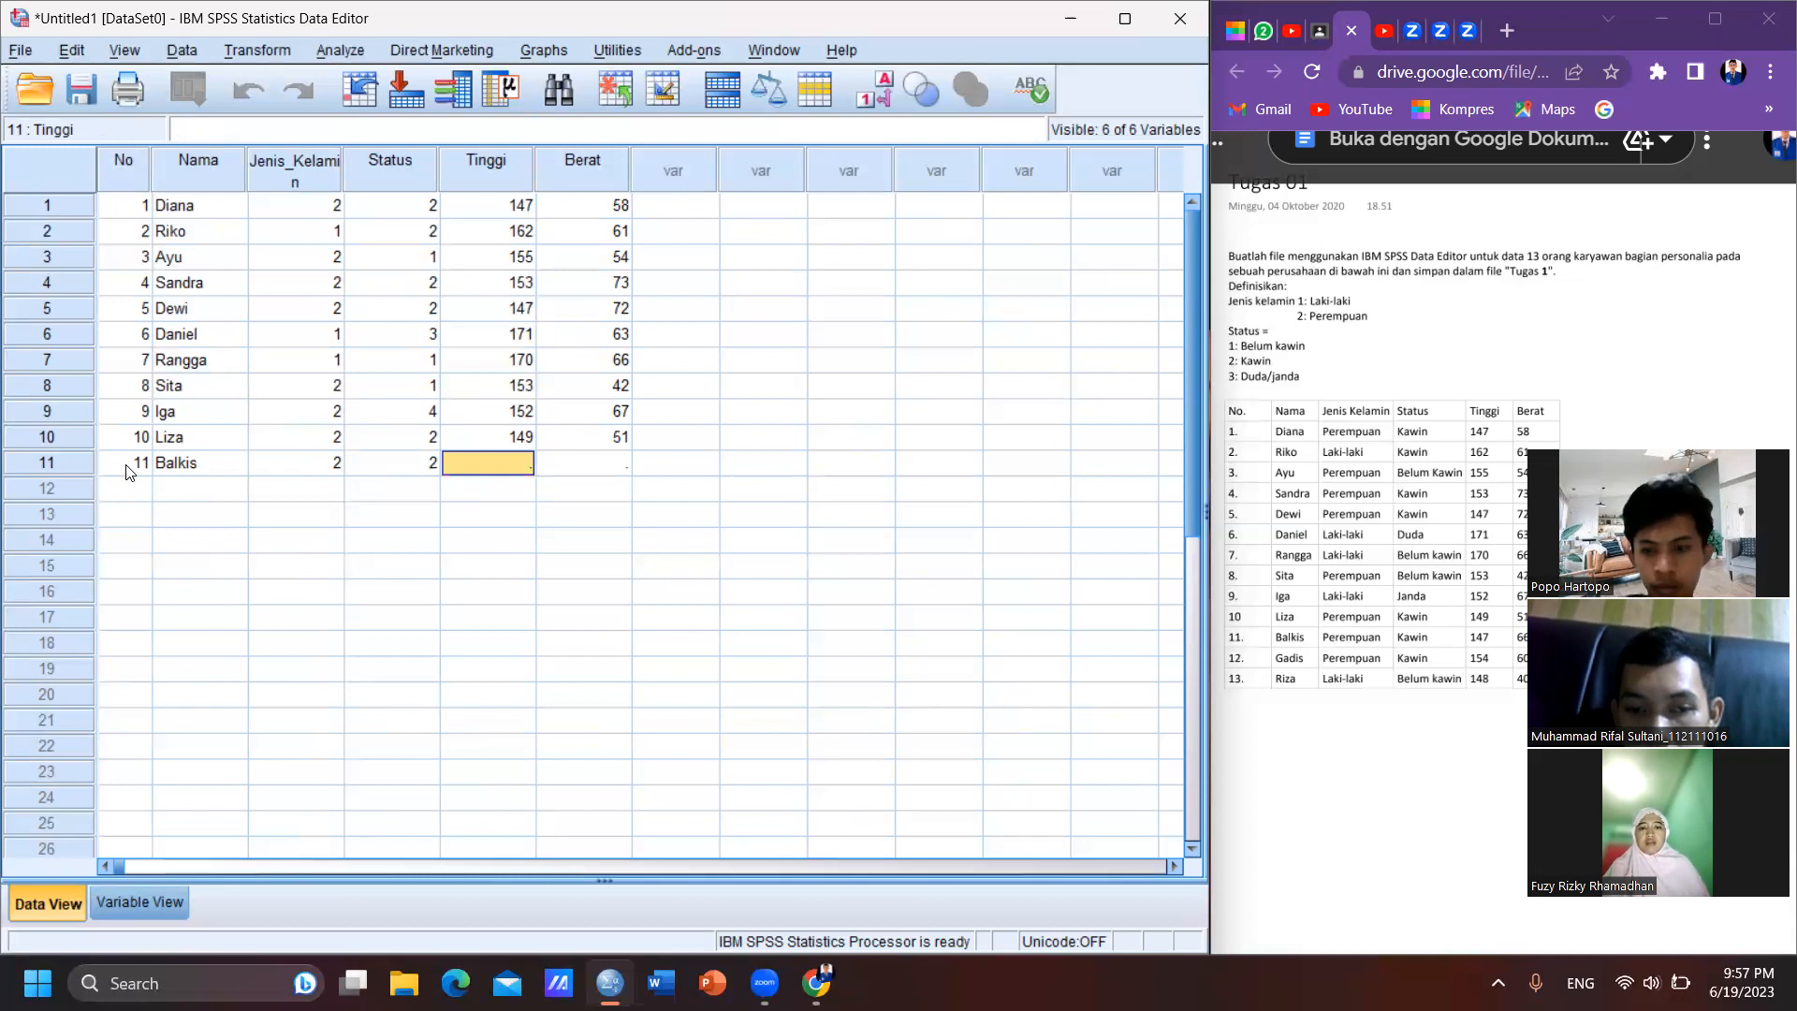
{"action": "type", "text": "1"}
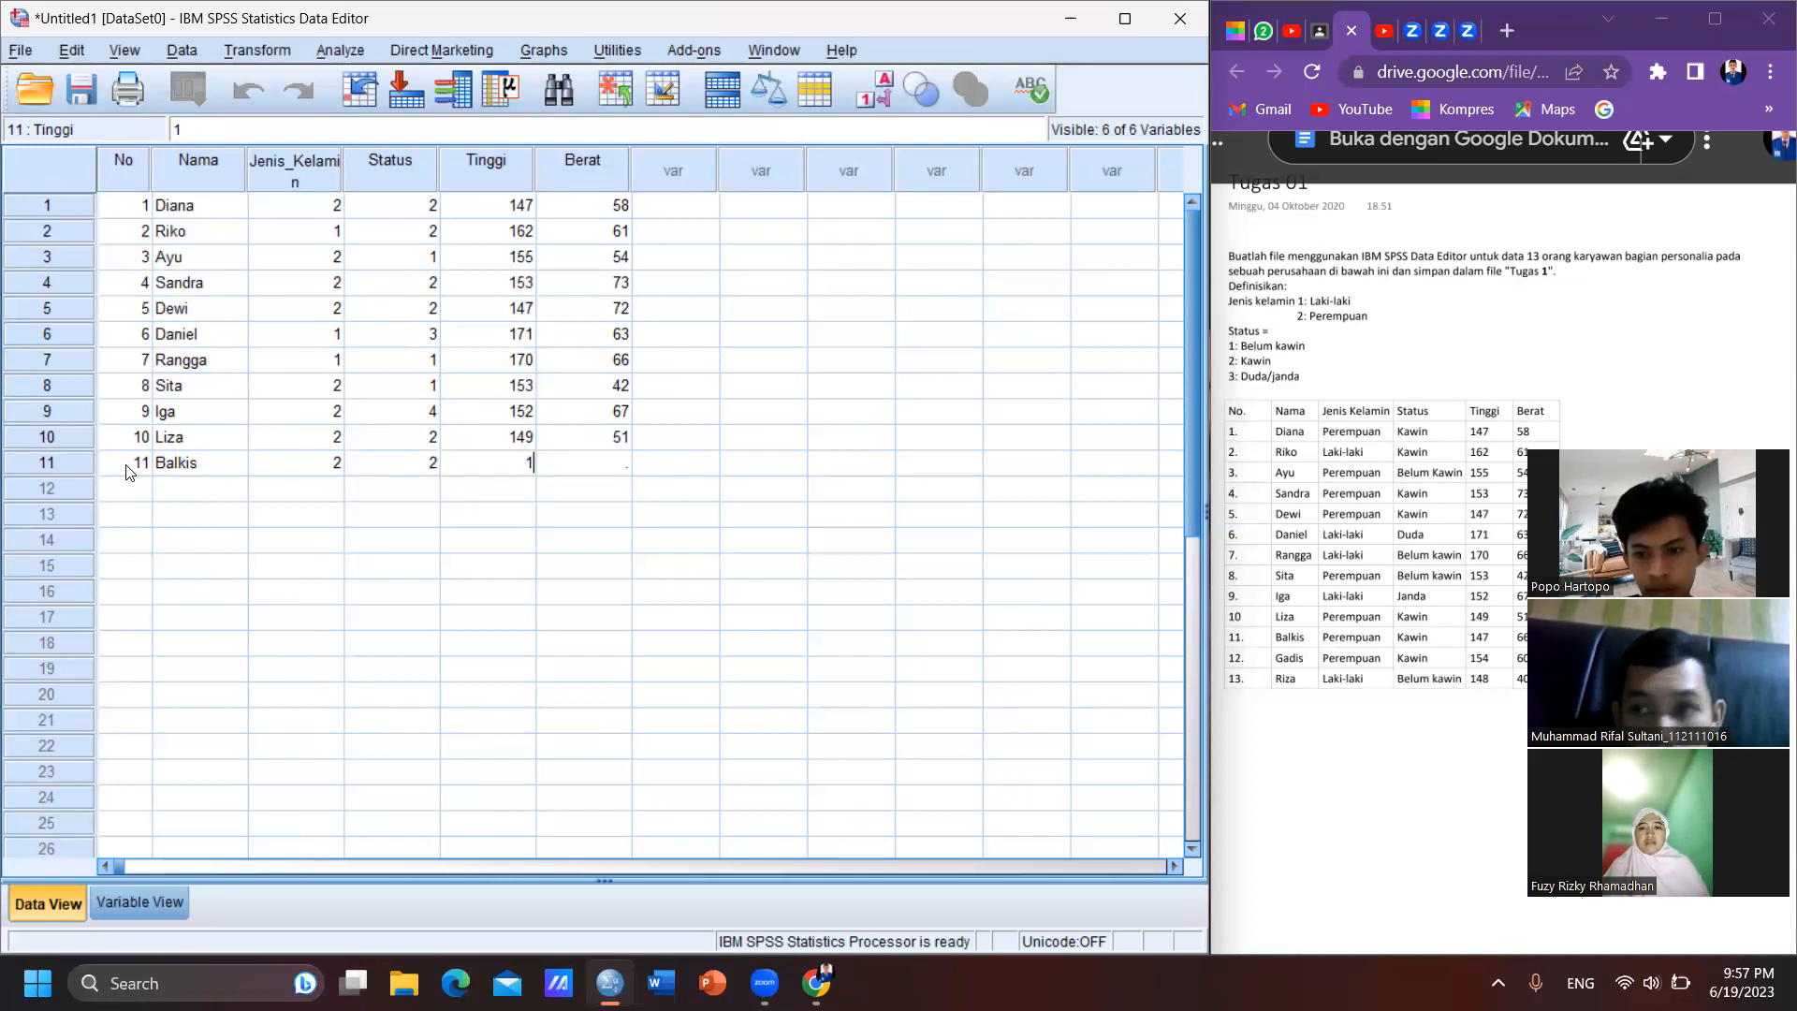
{"action": "type", "text": "47"}
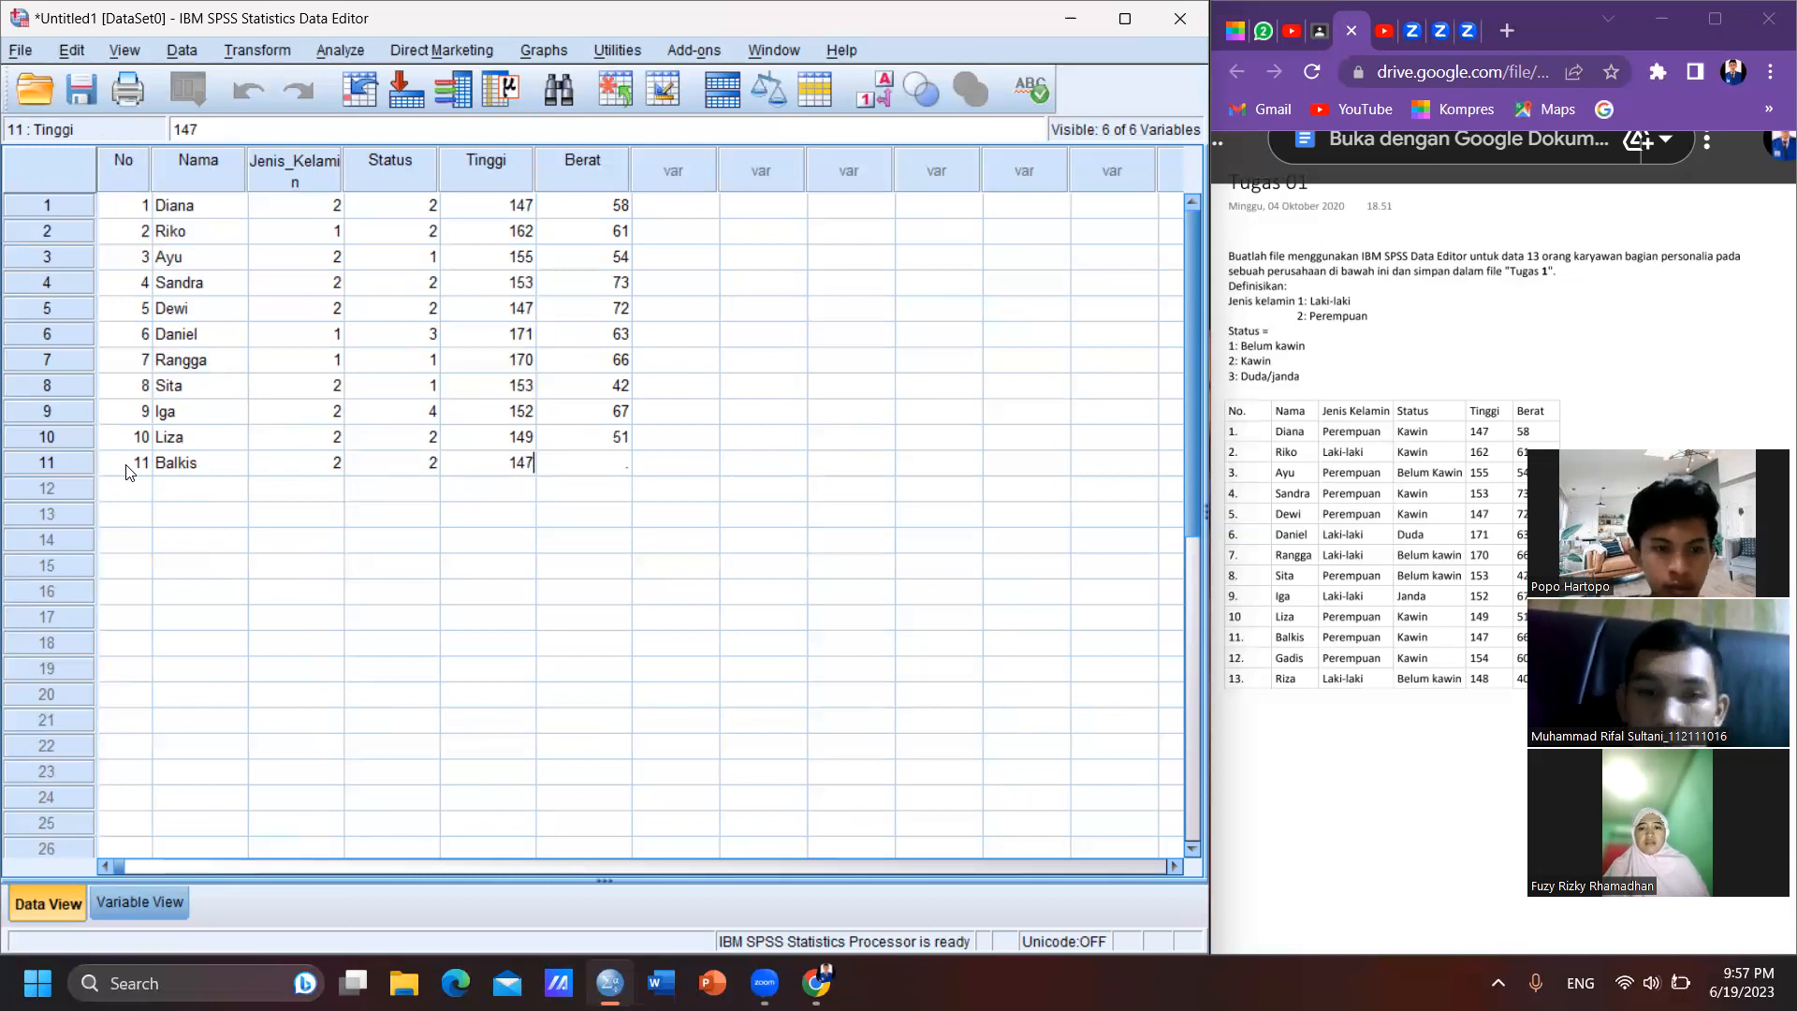
{"action": "key", "text": "Tab"}
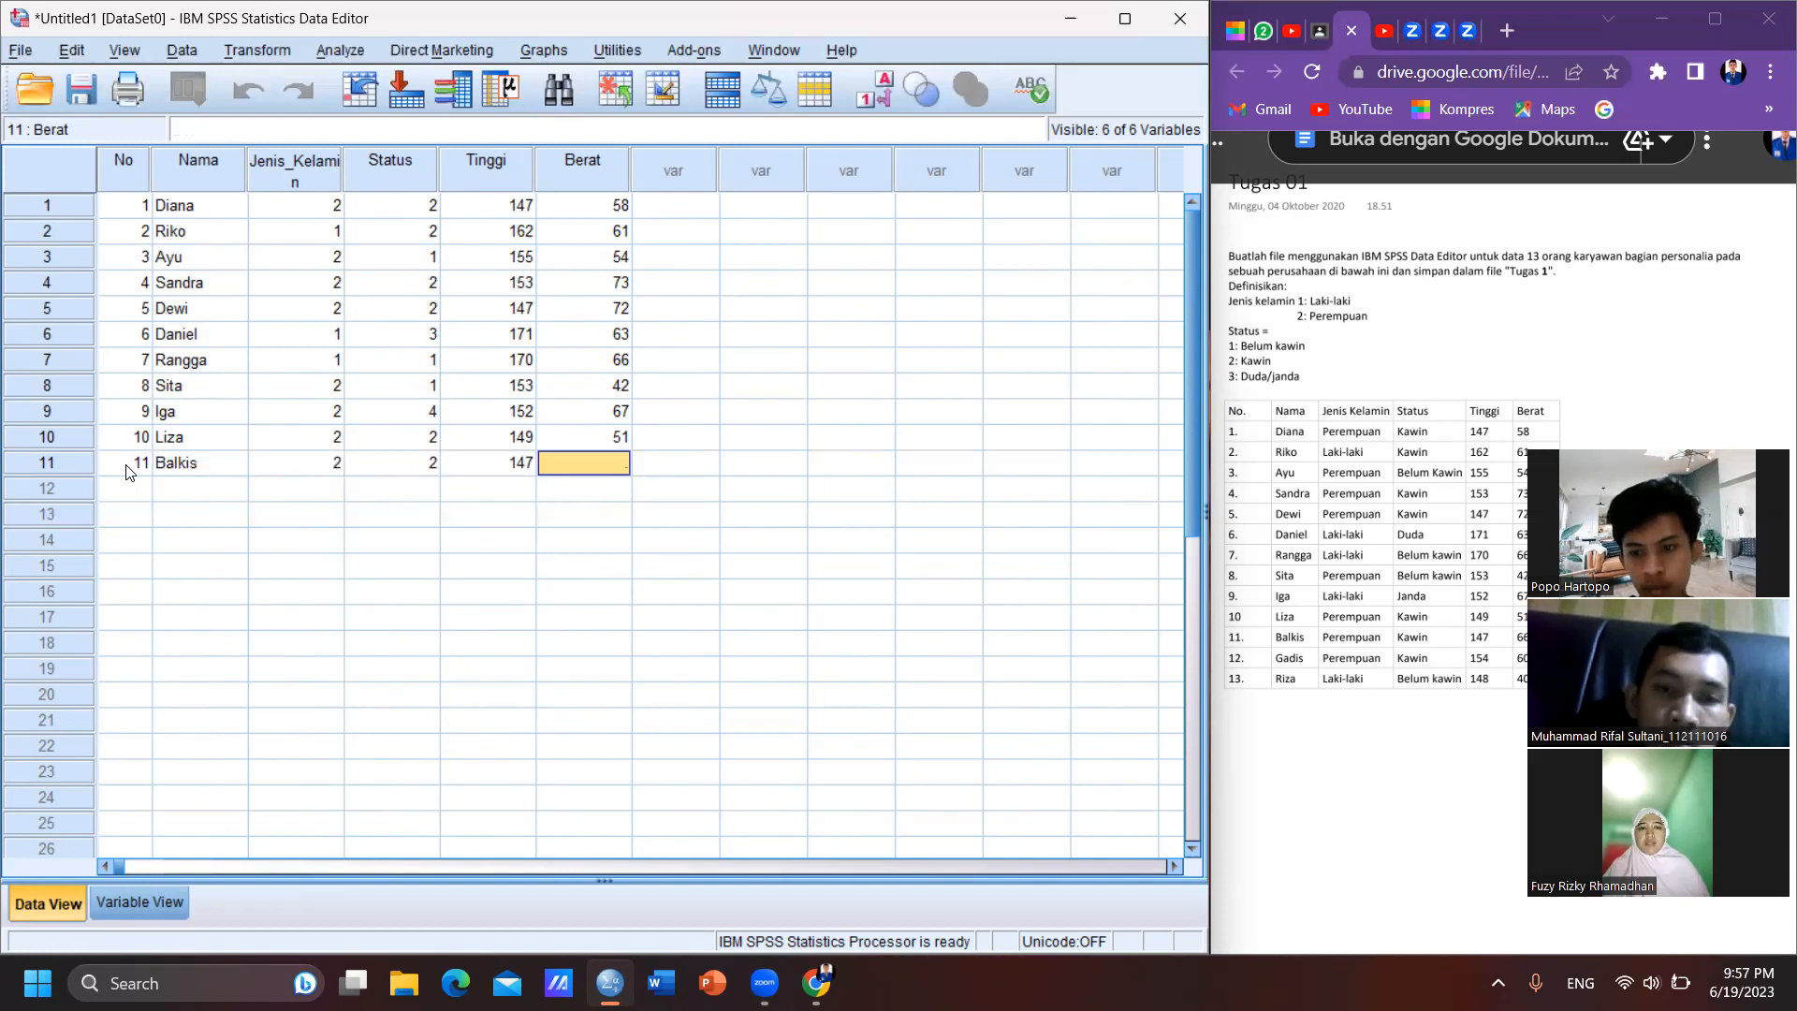
{"action": "type", "text": "66"}
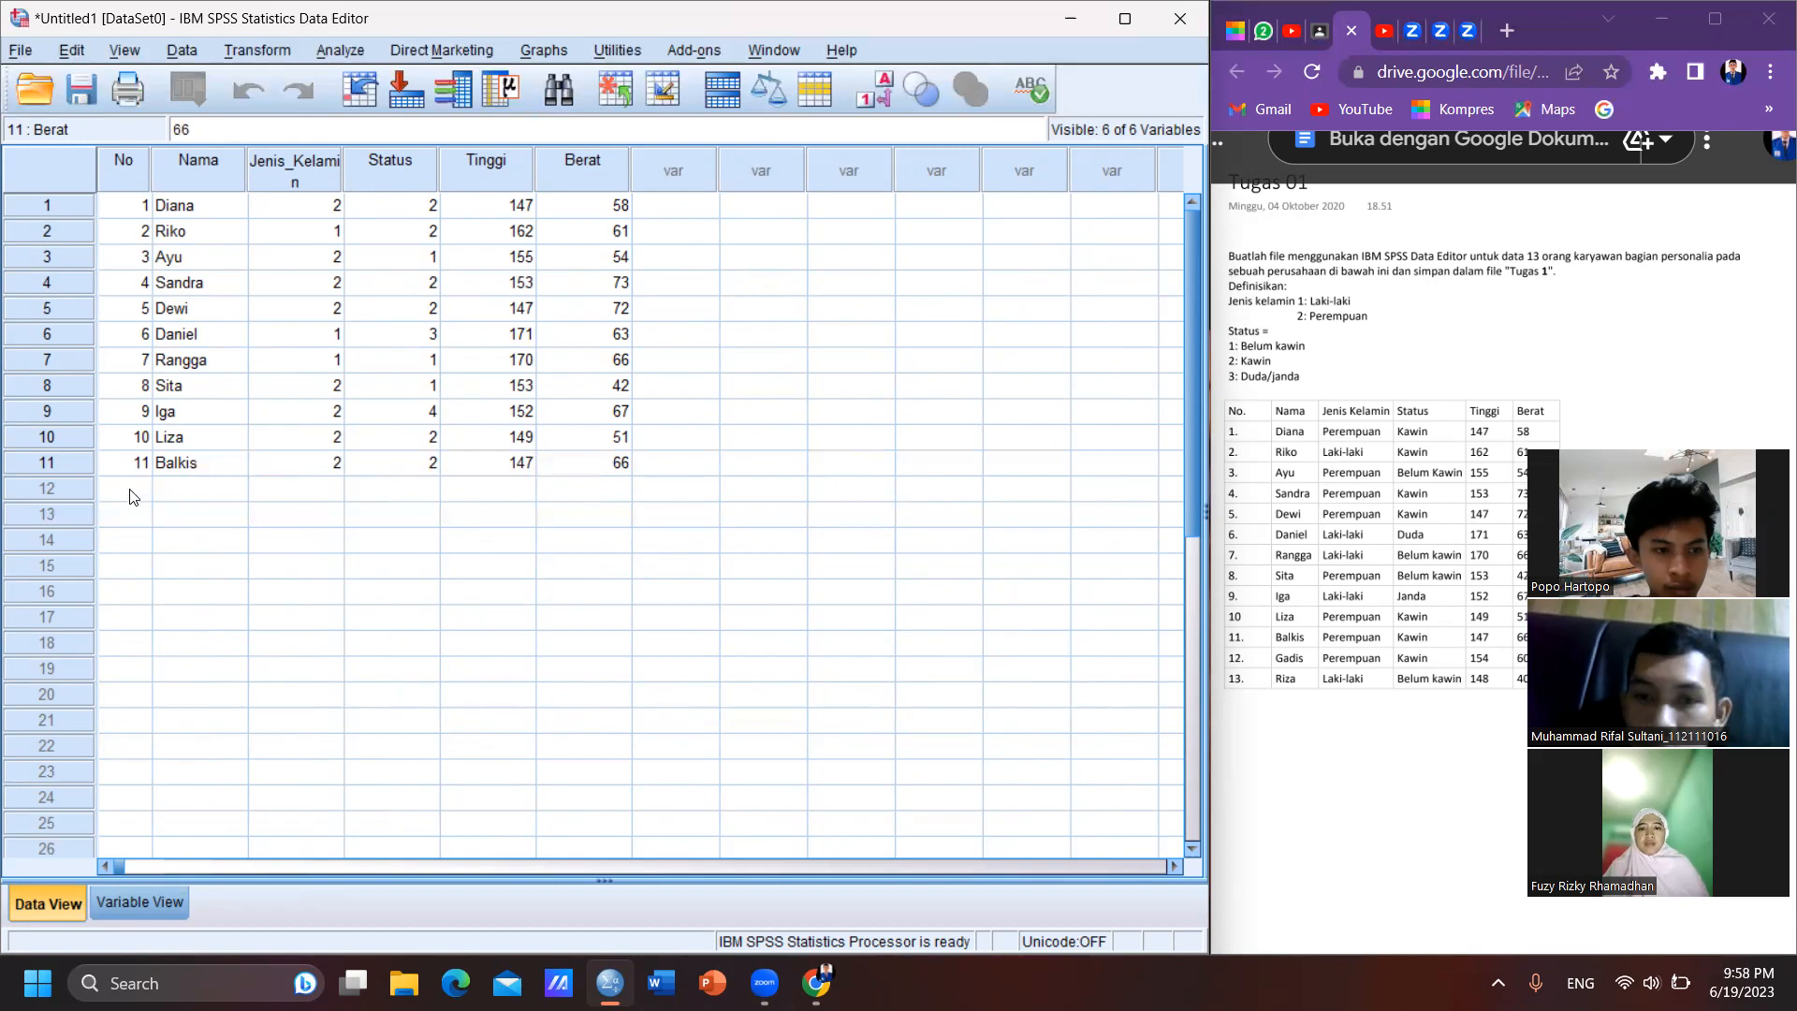
- Start case 12 in the data grid with No 12 and the twelfth employee's name
{"action": "left_click", "coordinate": [131, 491]}
{"action": "type", "text": "2"}
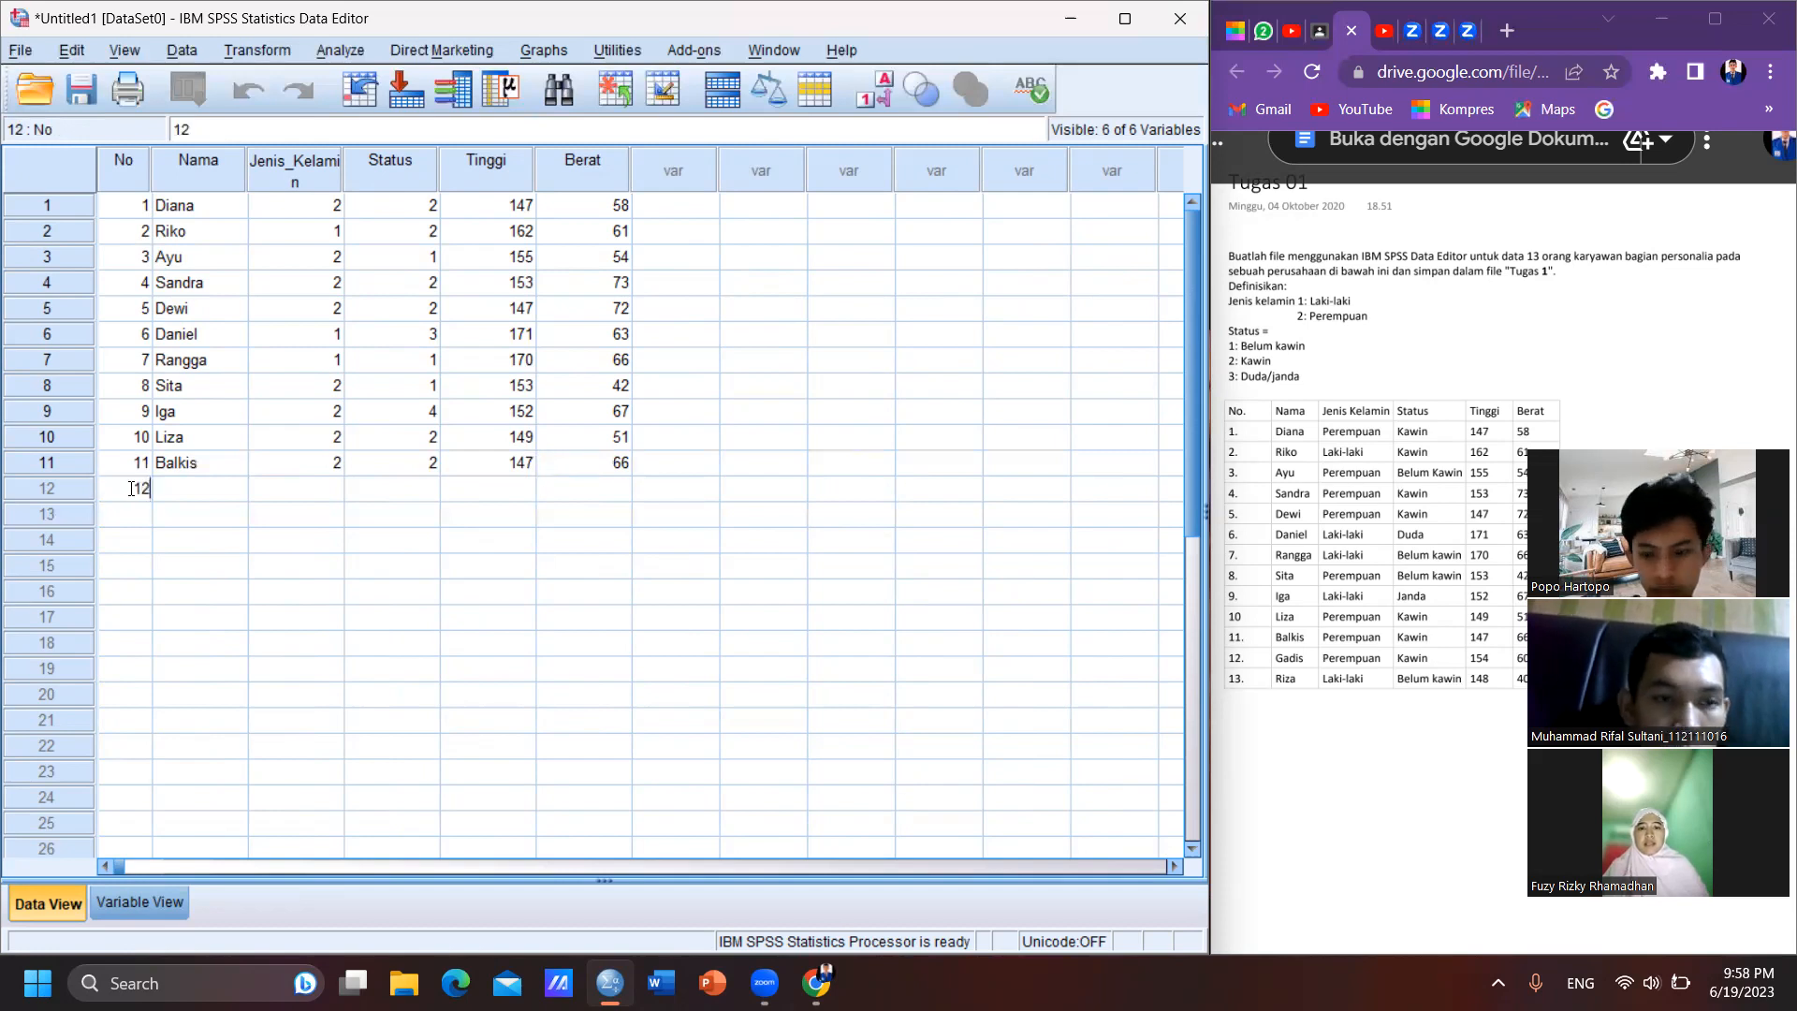
{"action": "key", "text": "Tab"}
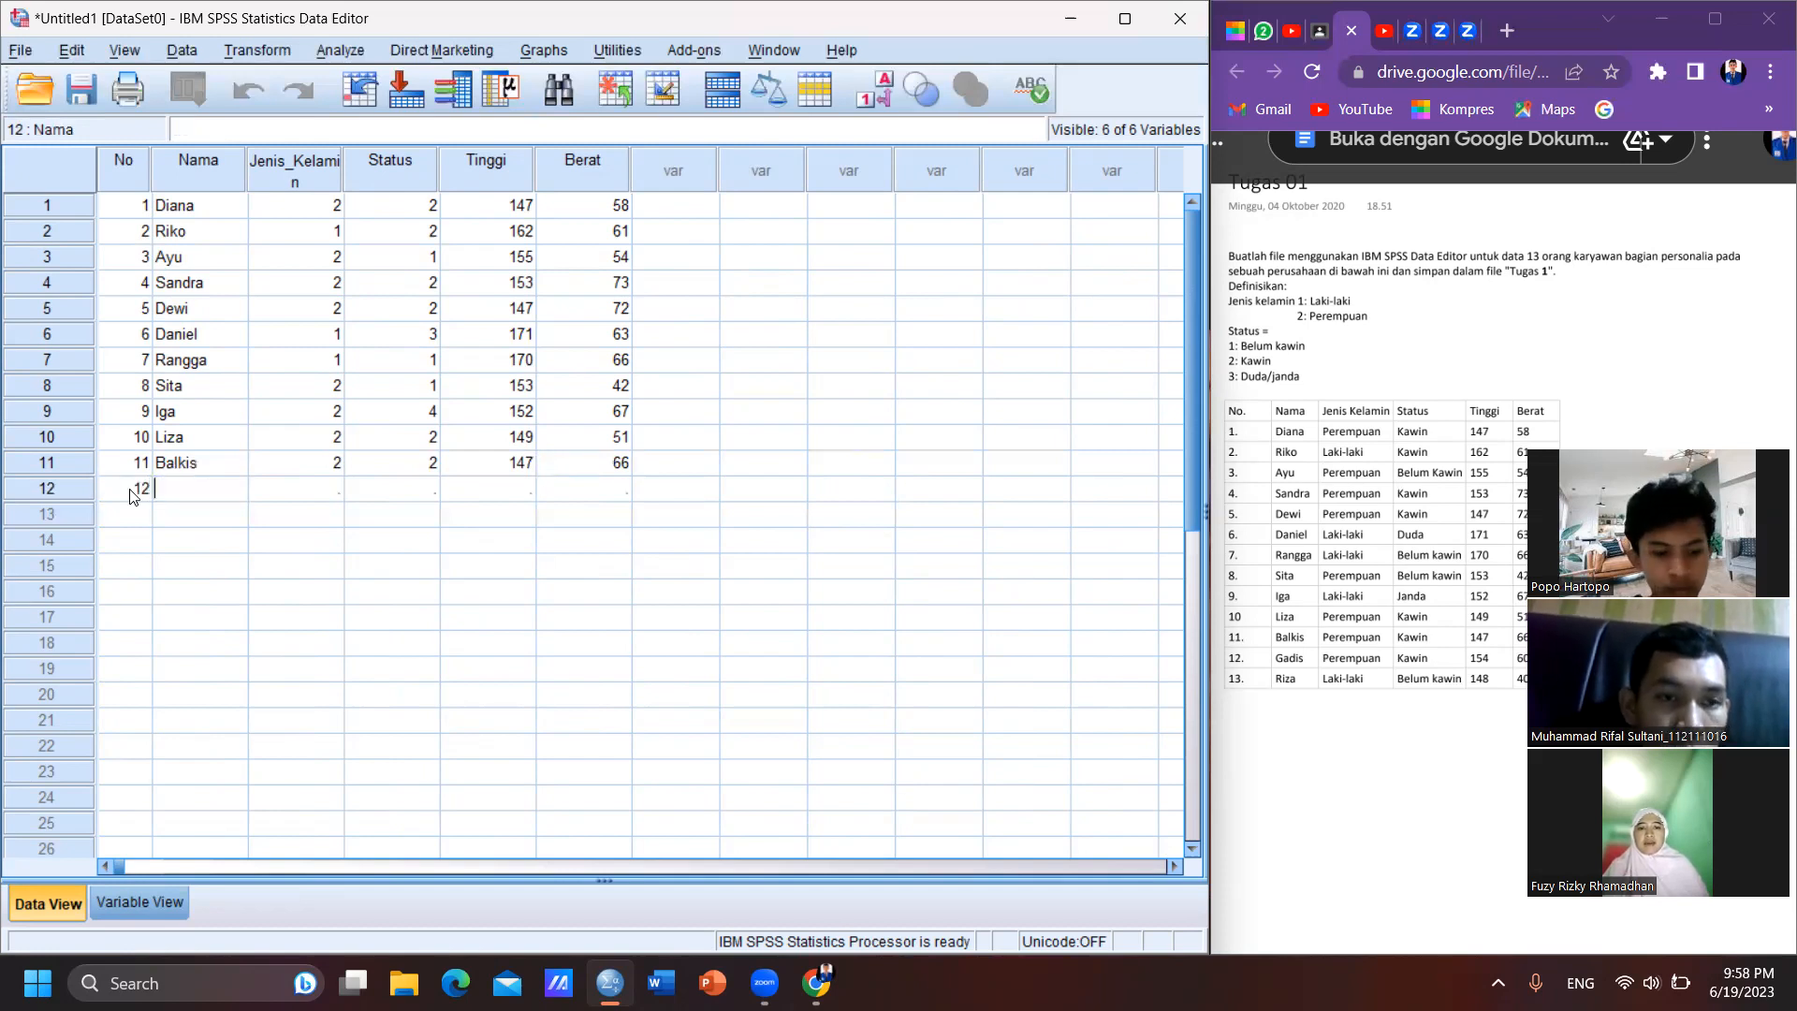
{"action": "type", "text": "Gadis"}
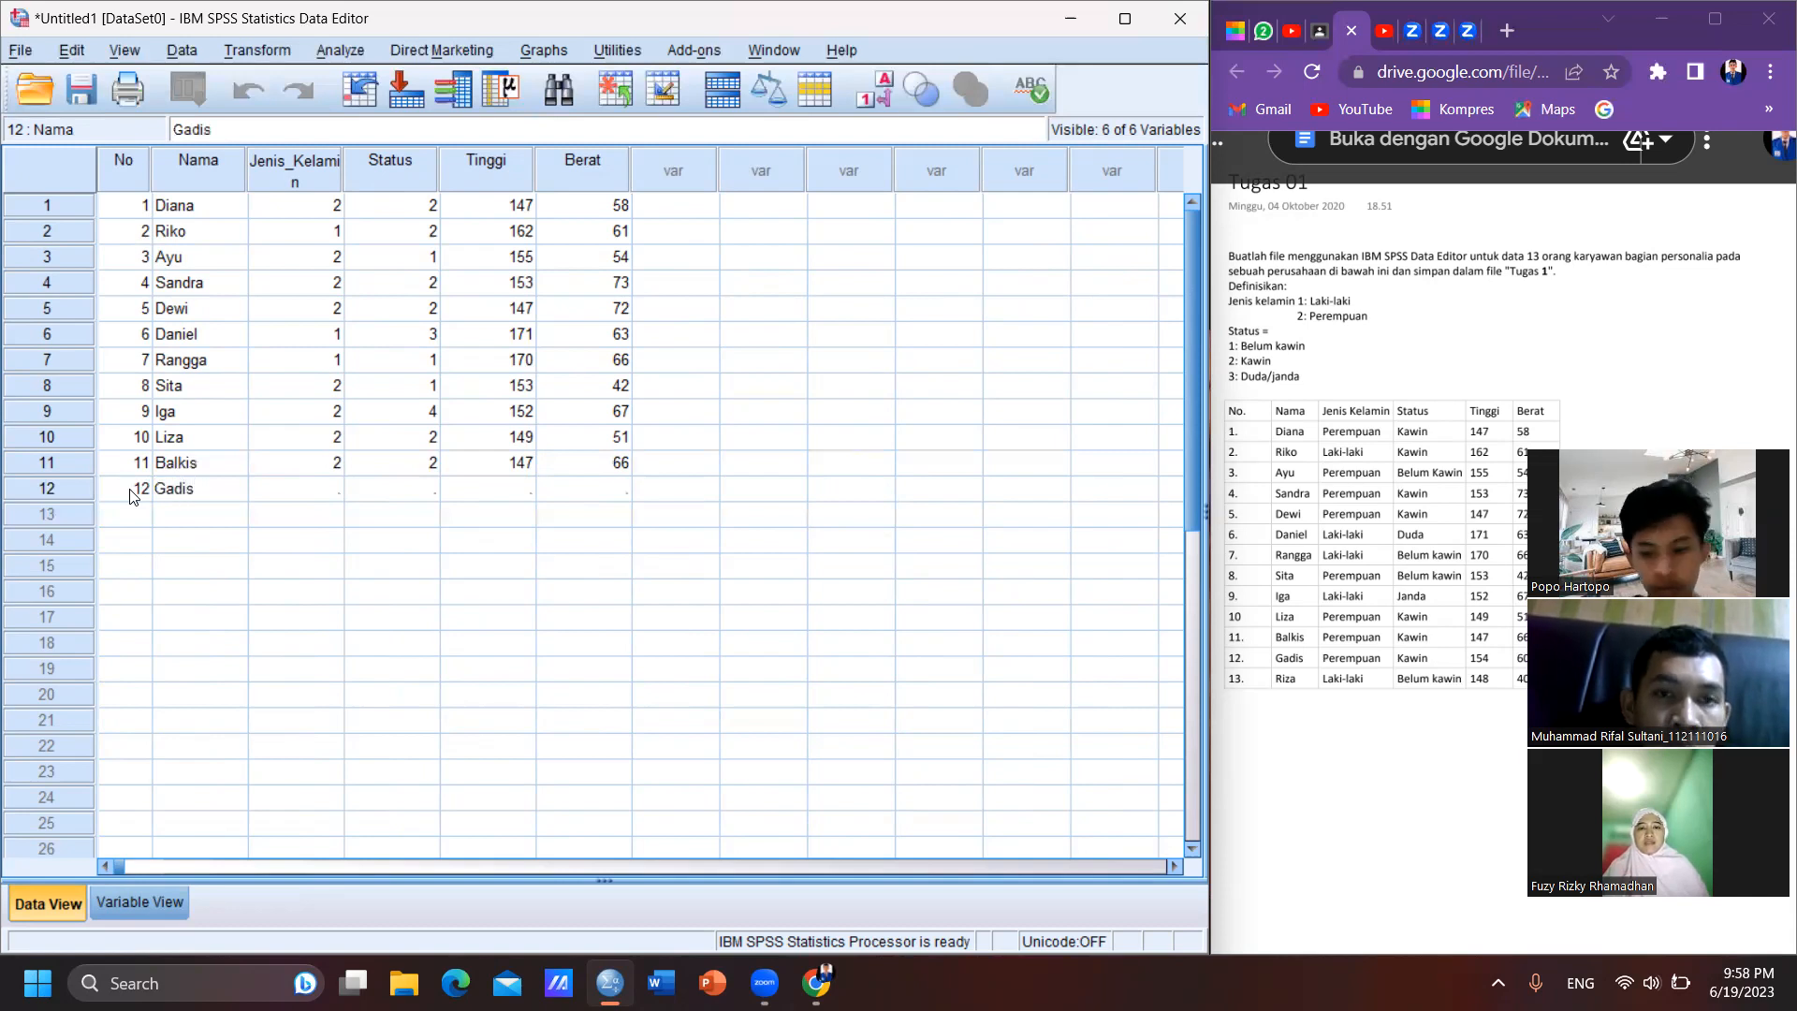
{"action": "key", "text": "Tab"}
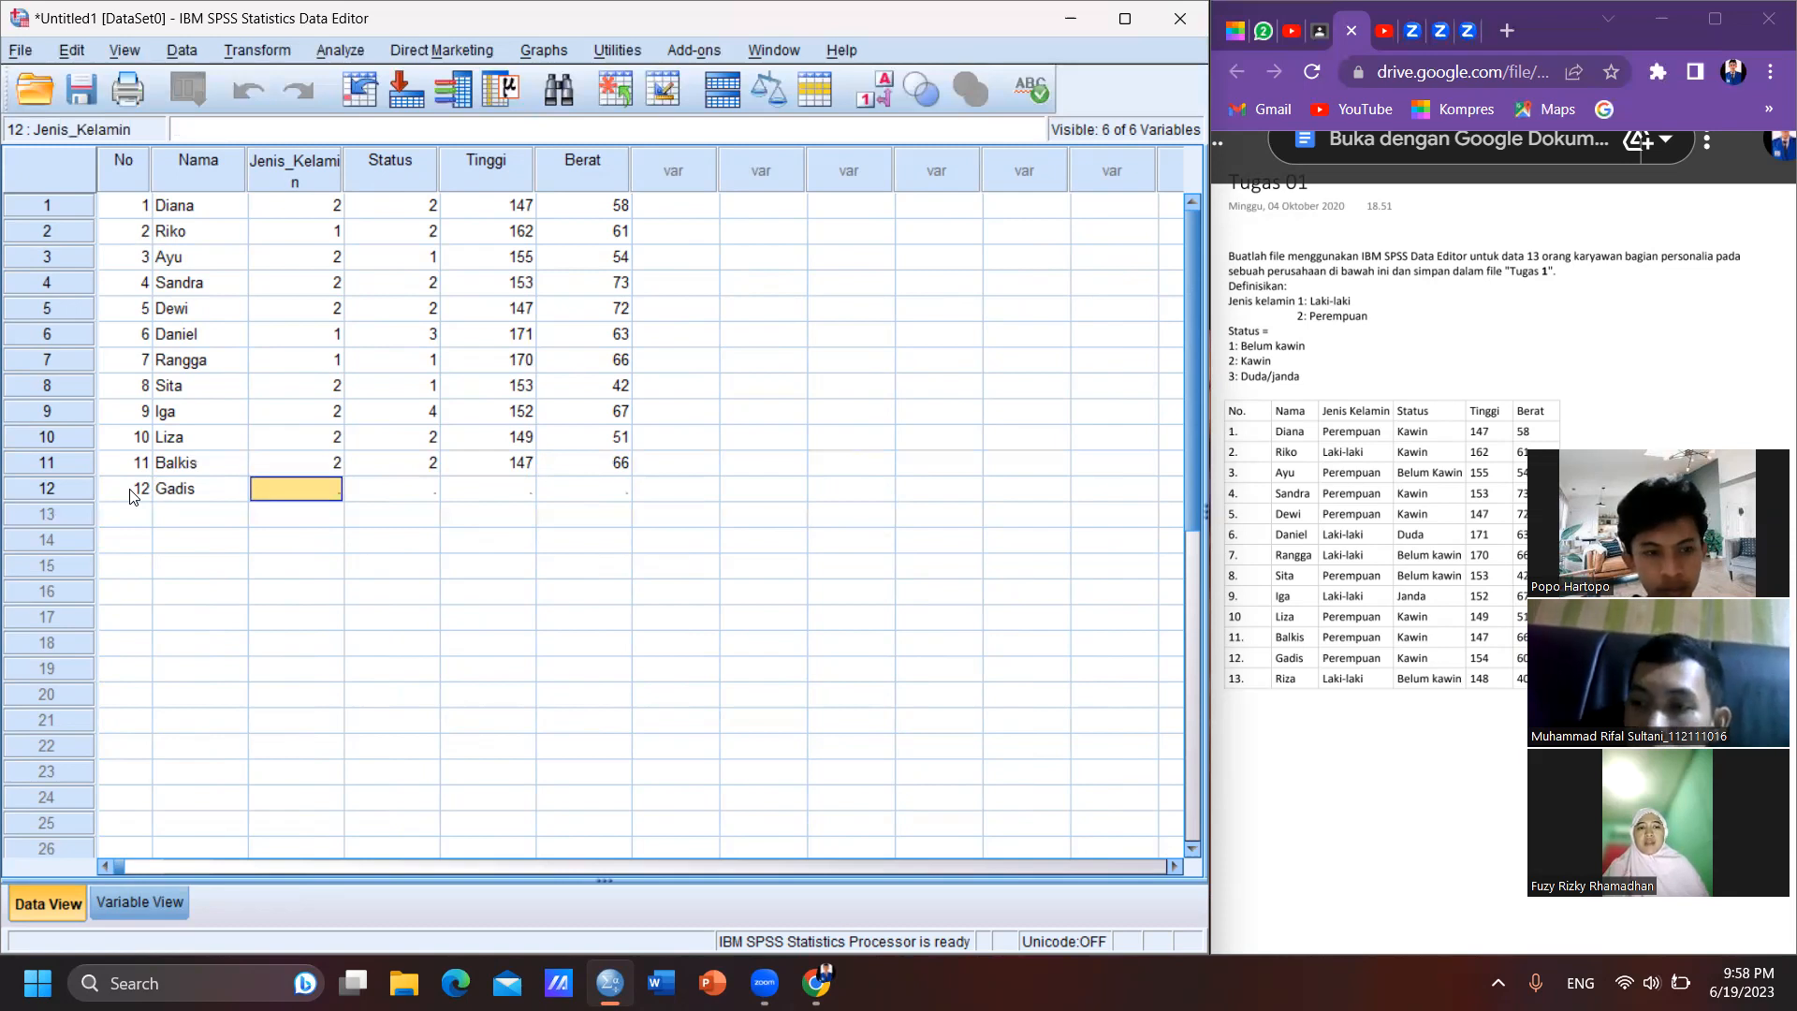
- Complete case 12 with Jenis_Kelamin 2, Status 2, Tinggi 154 and Berat 60
{"action": "type", "text": "2"}
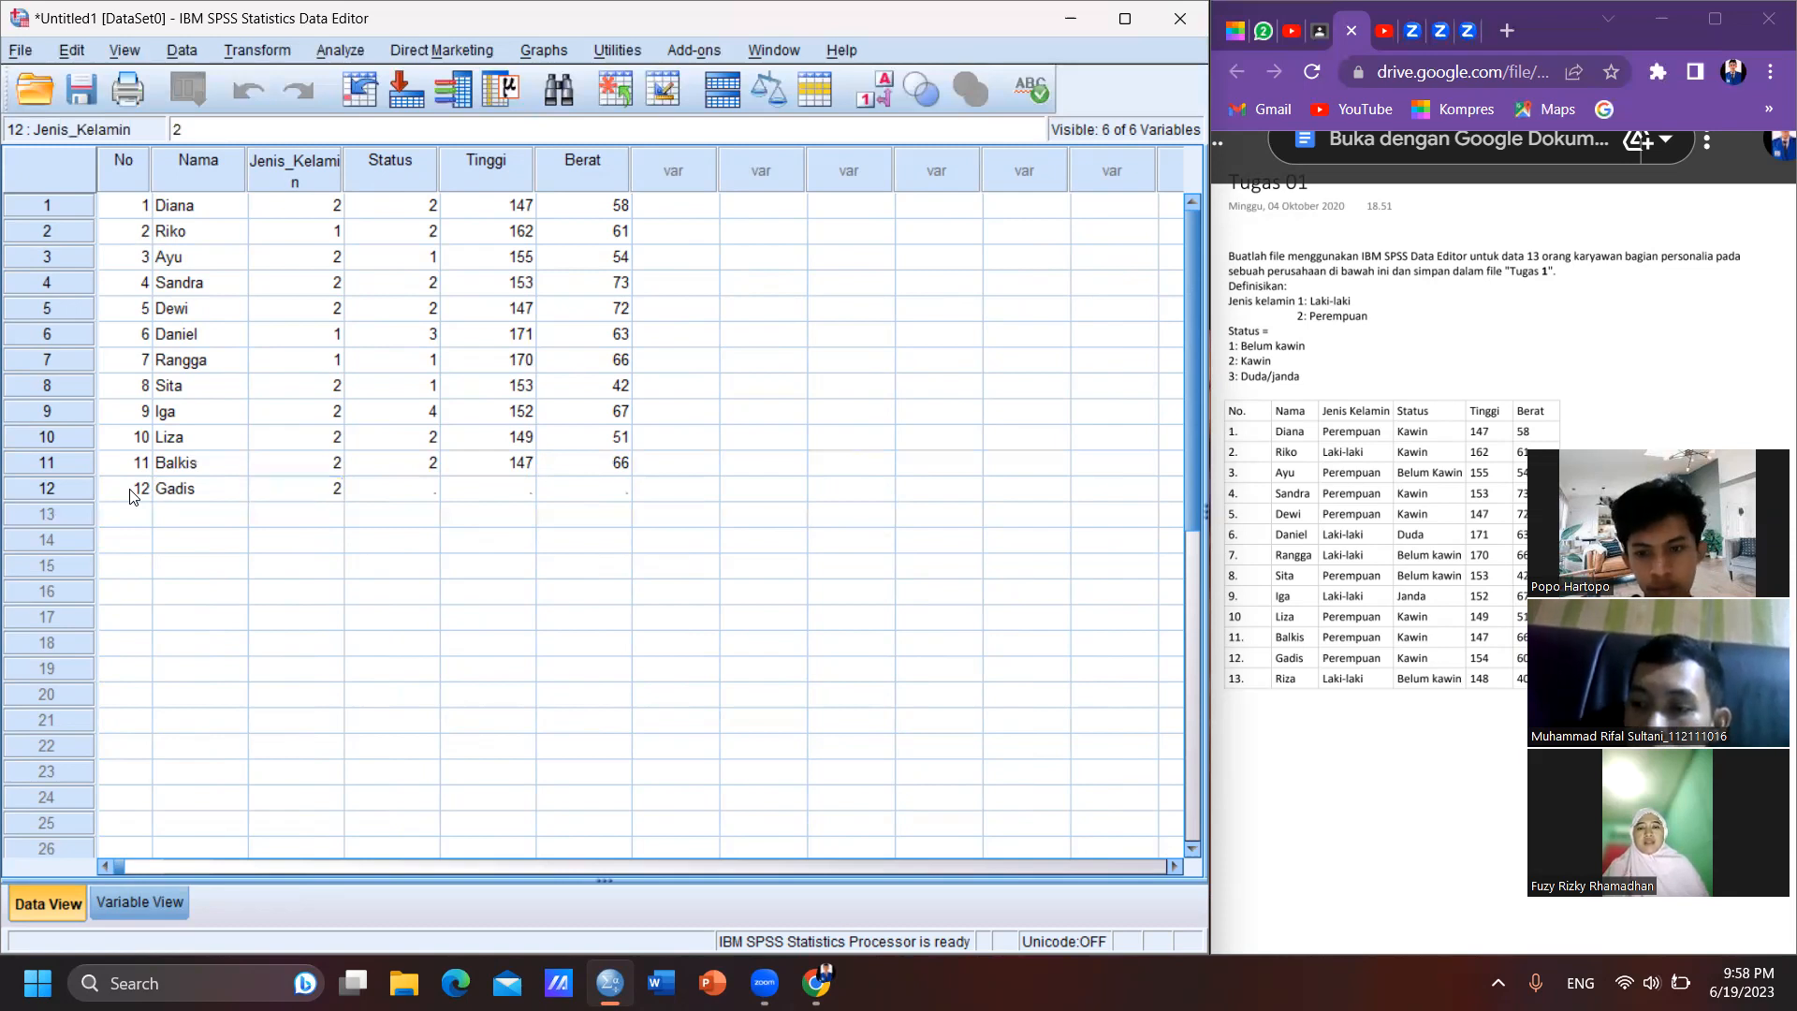
{"action": "key", "text": "Tab"}
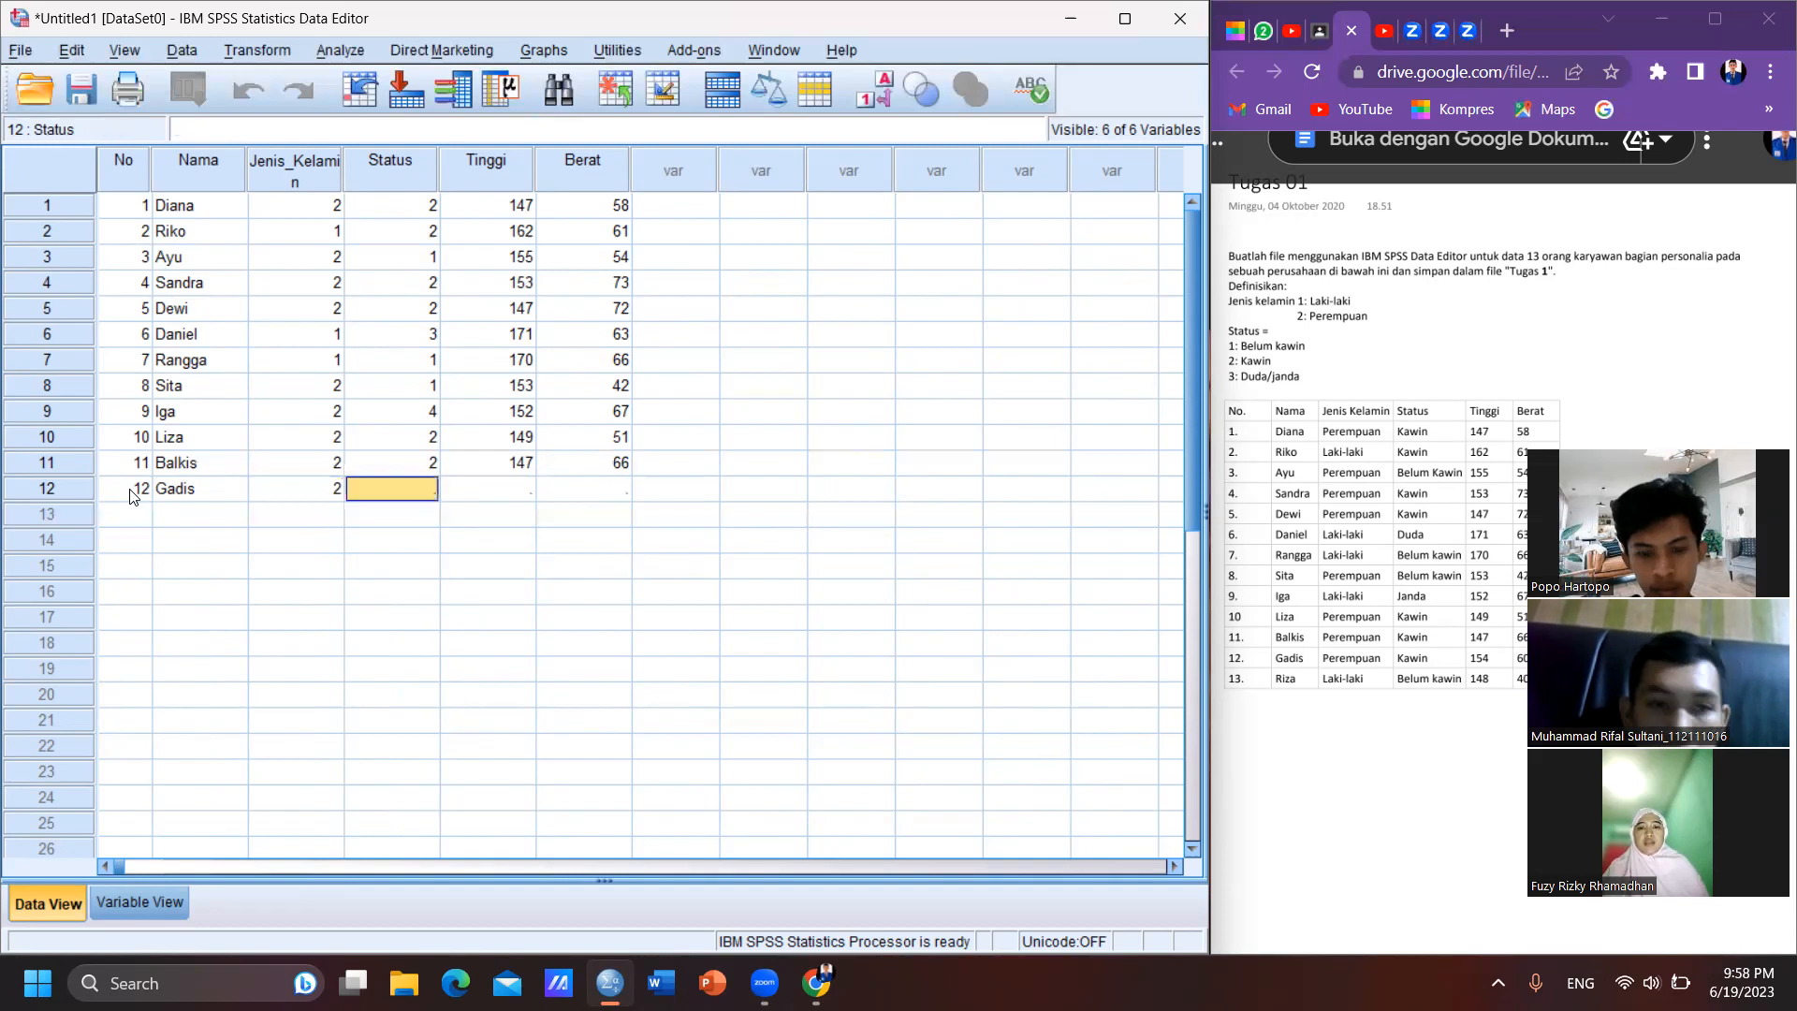
{"action": "type", "text": "2"}
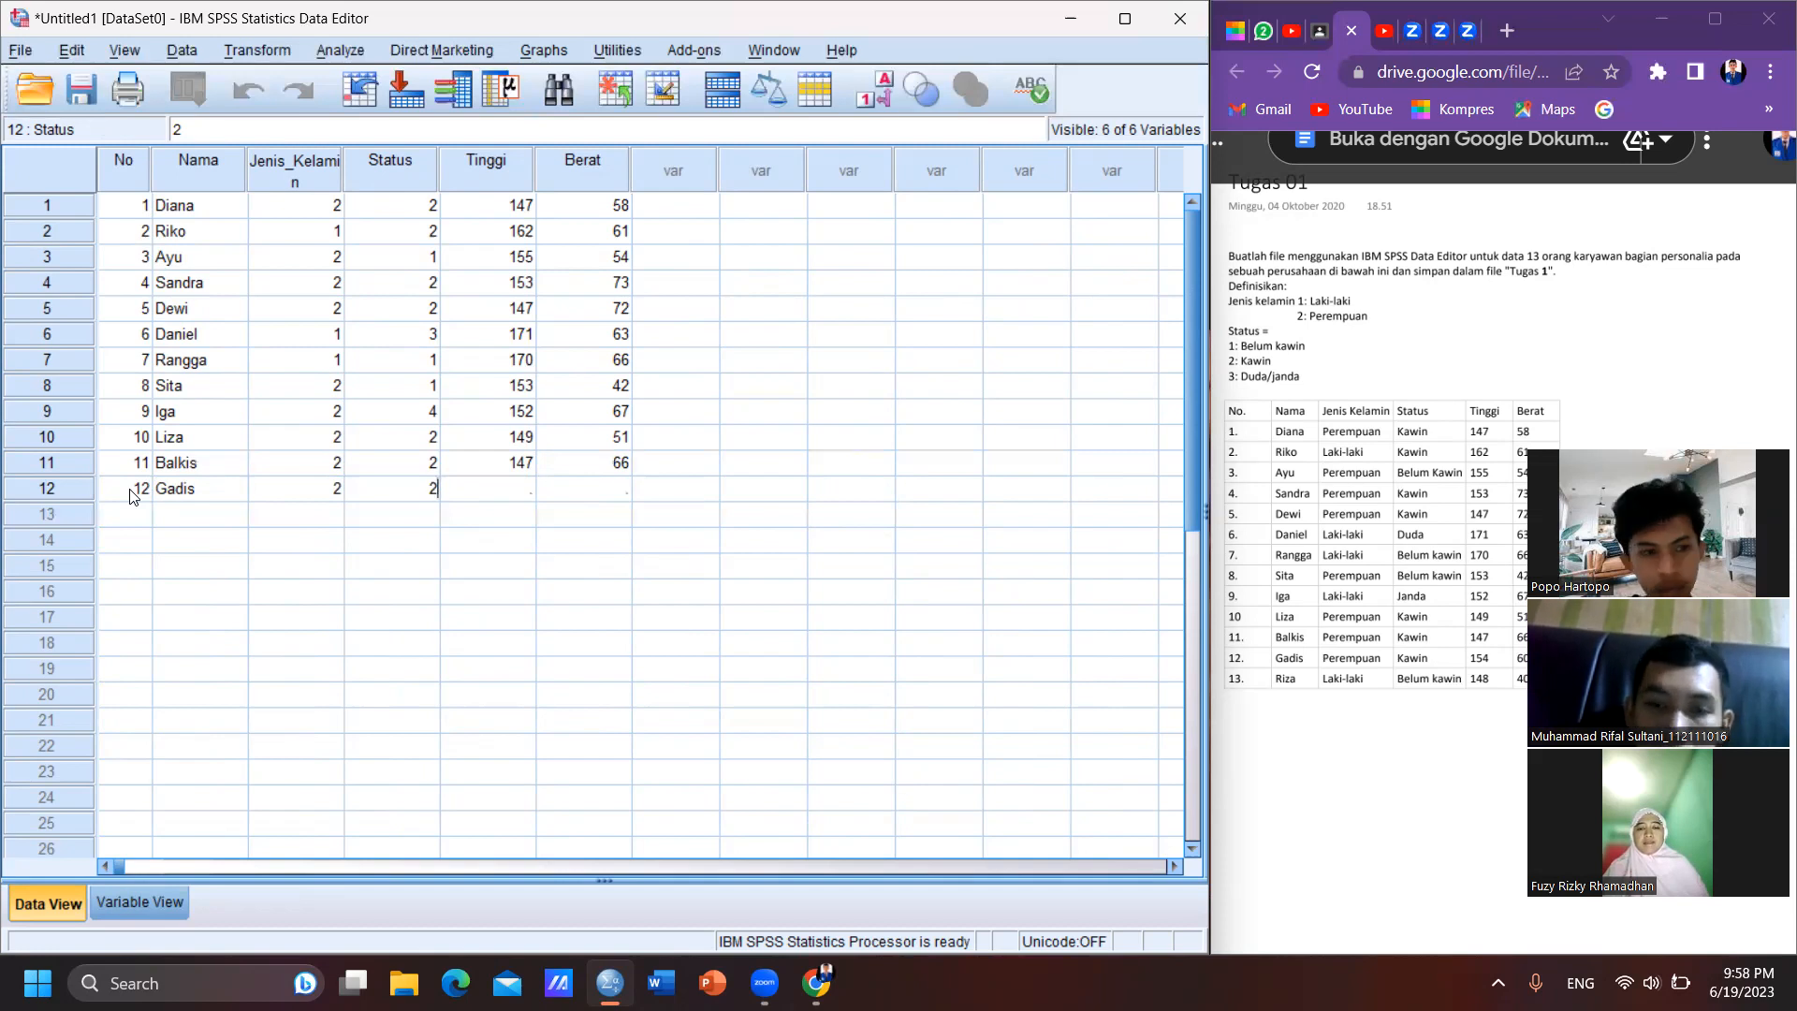
{"action": "key", "text": "Tab"}
{"action": "type", "text": "154"}
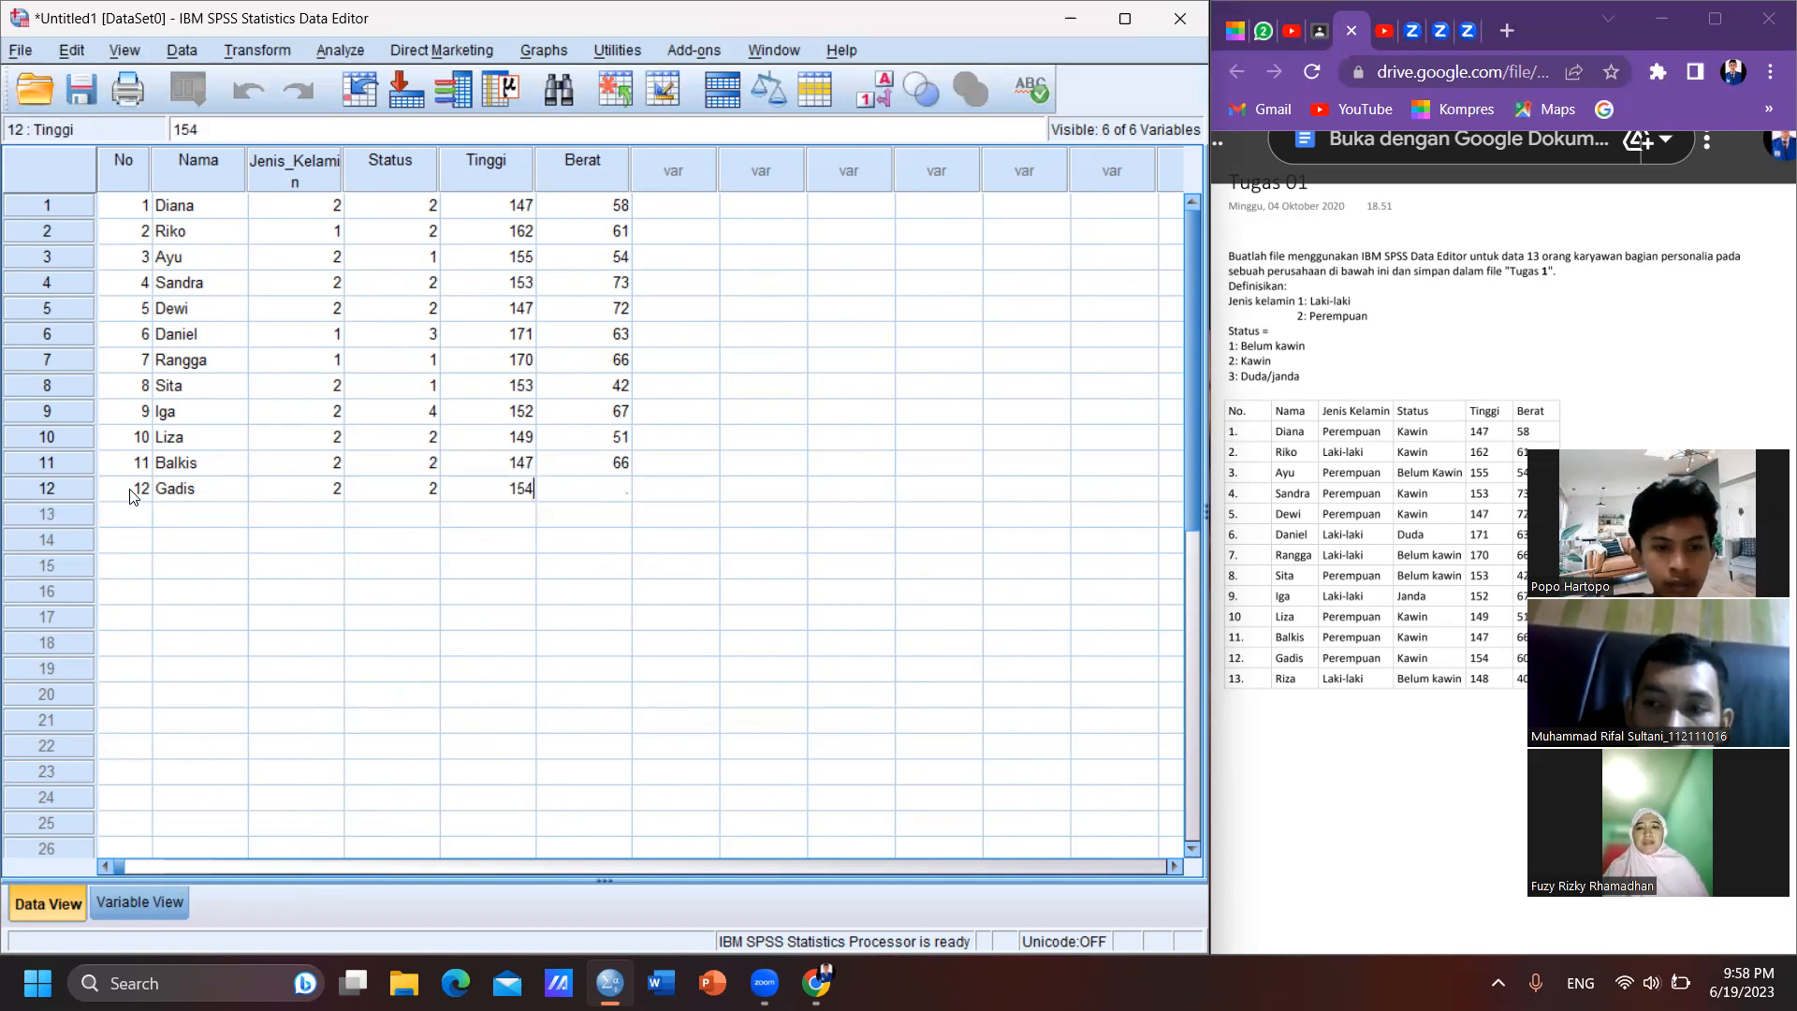
{"action": "key", "text": "Tab"}
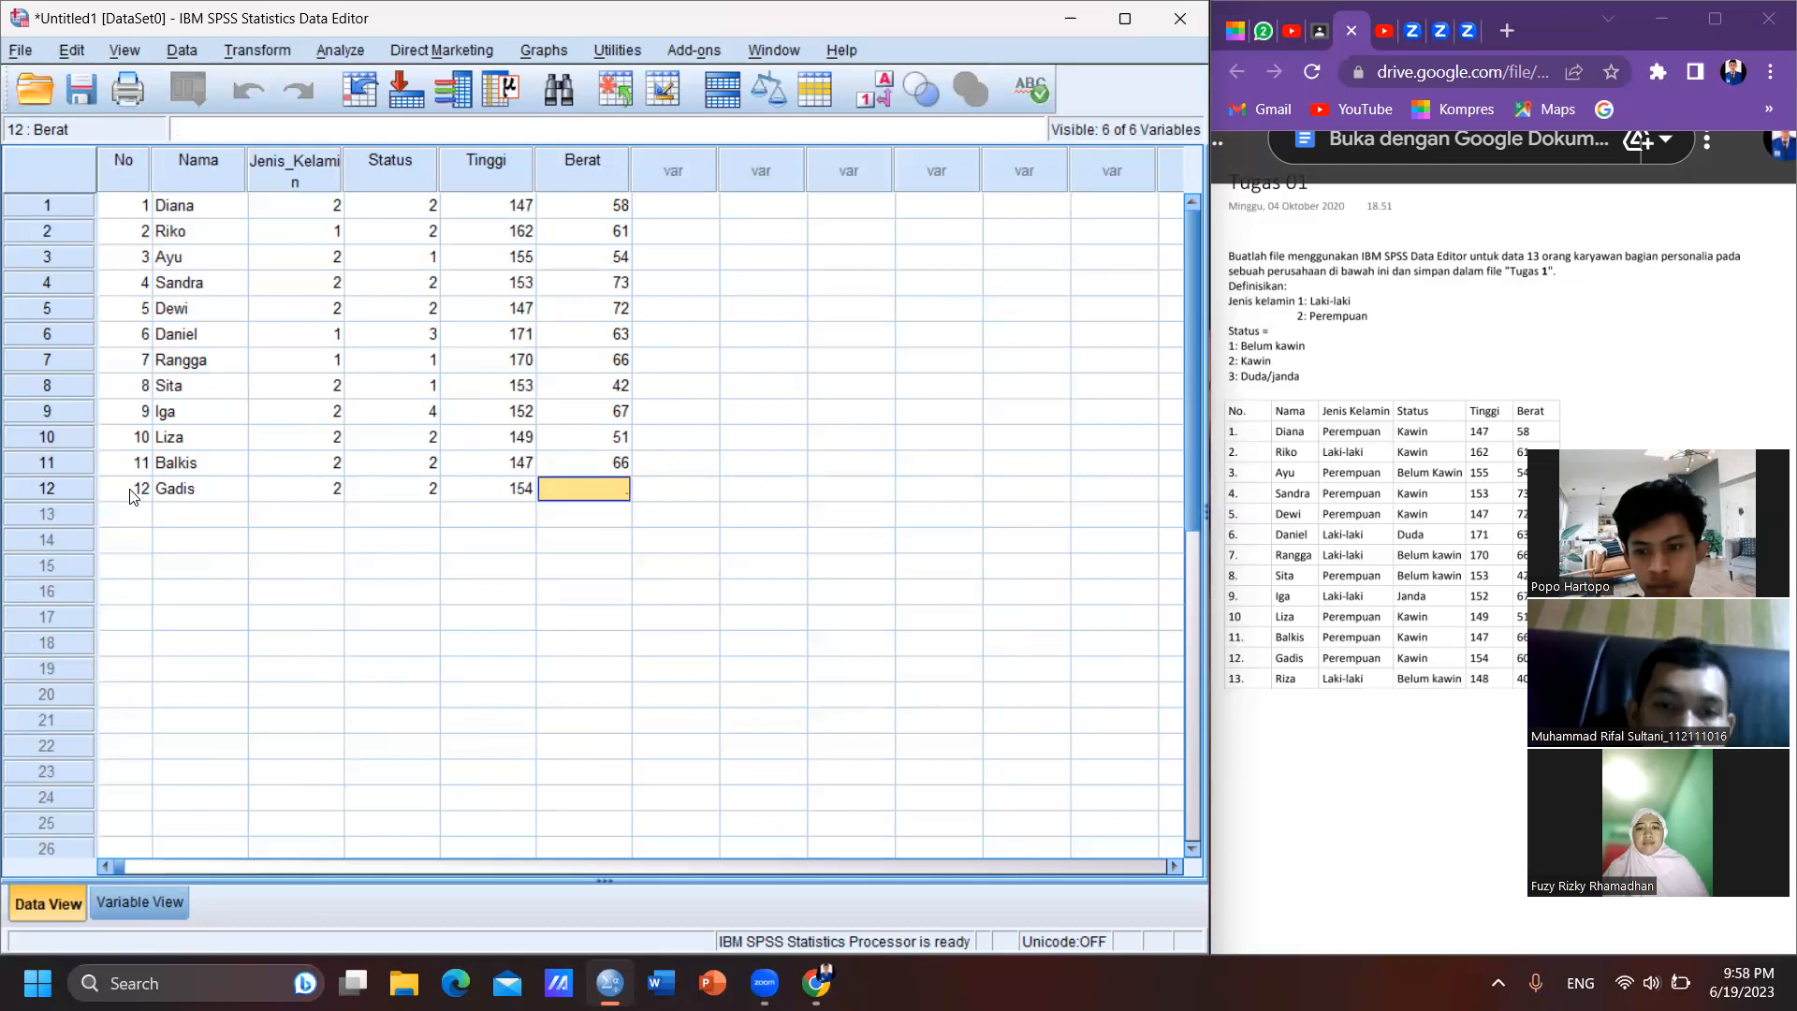
{"action": "type", "text": "60"}
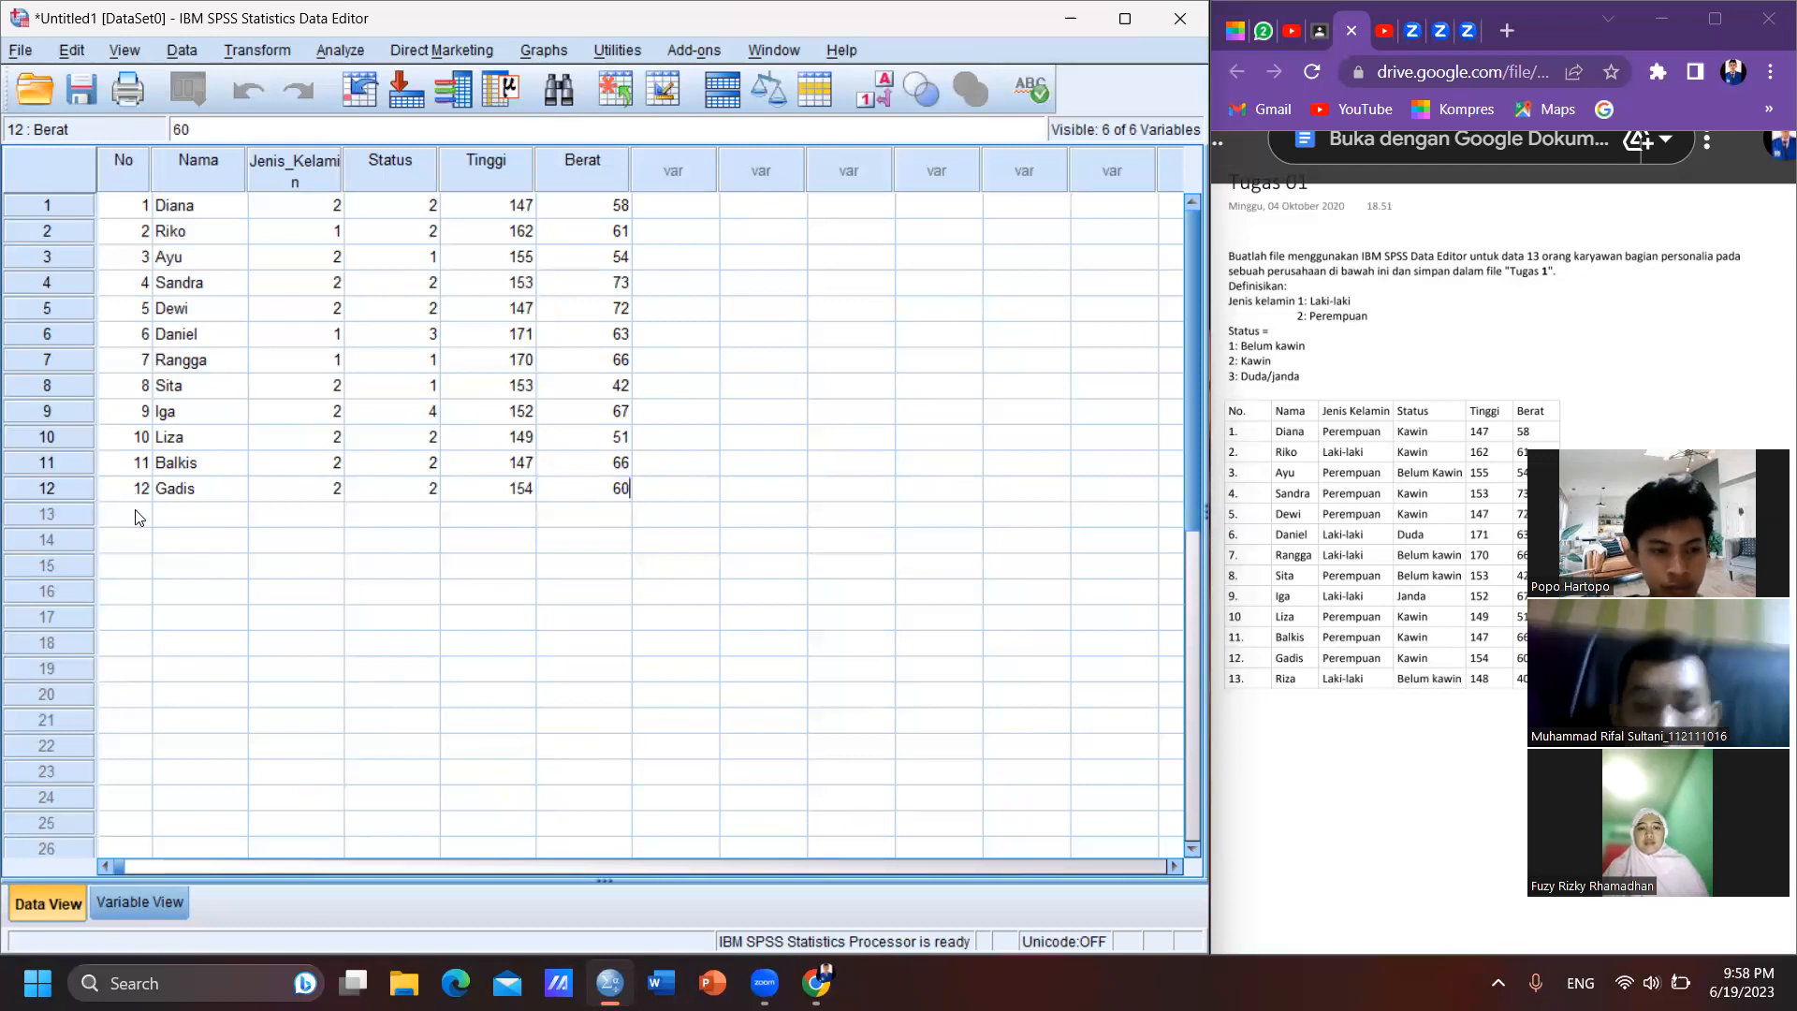
- Start case 13 in the data grid with No 13 and the thirteenth employee's name
{"action": "left_click", "coordinate": [136, 517]}
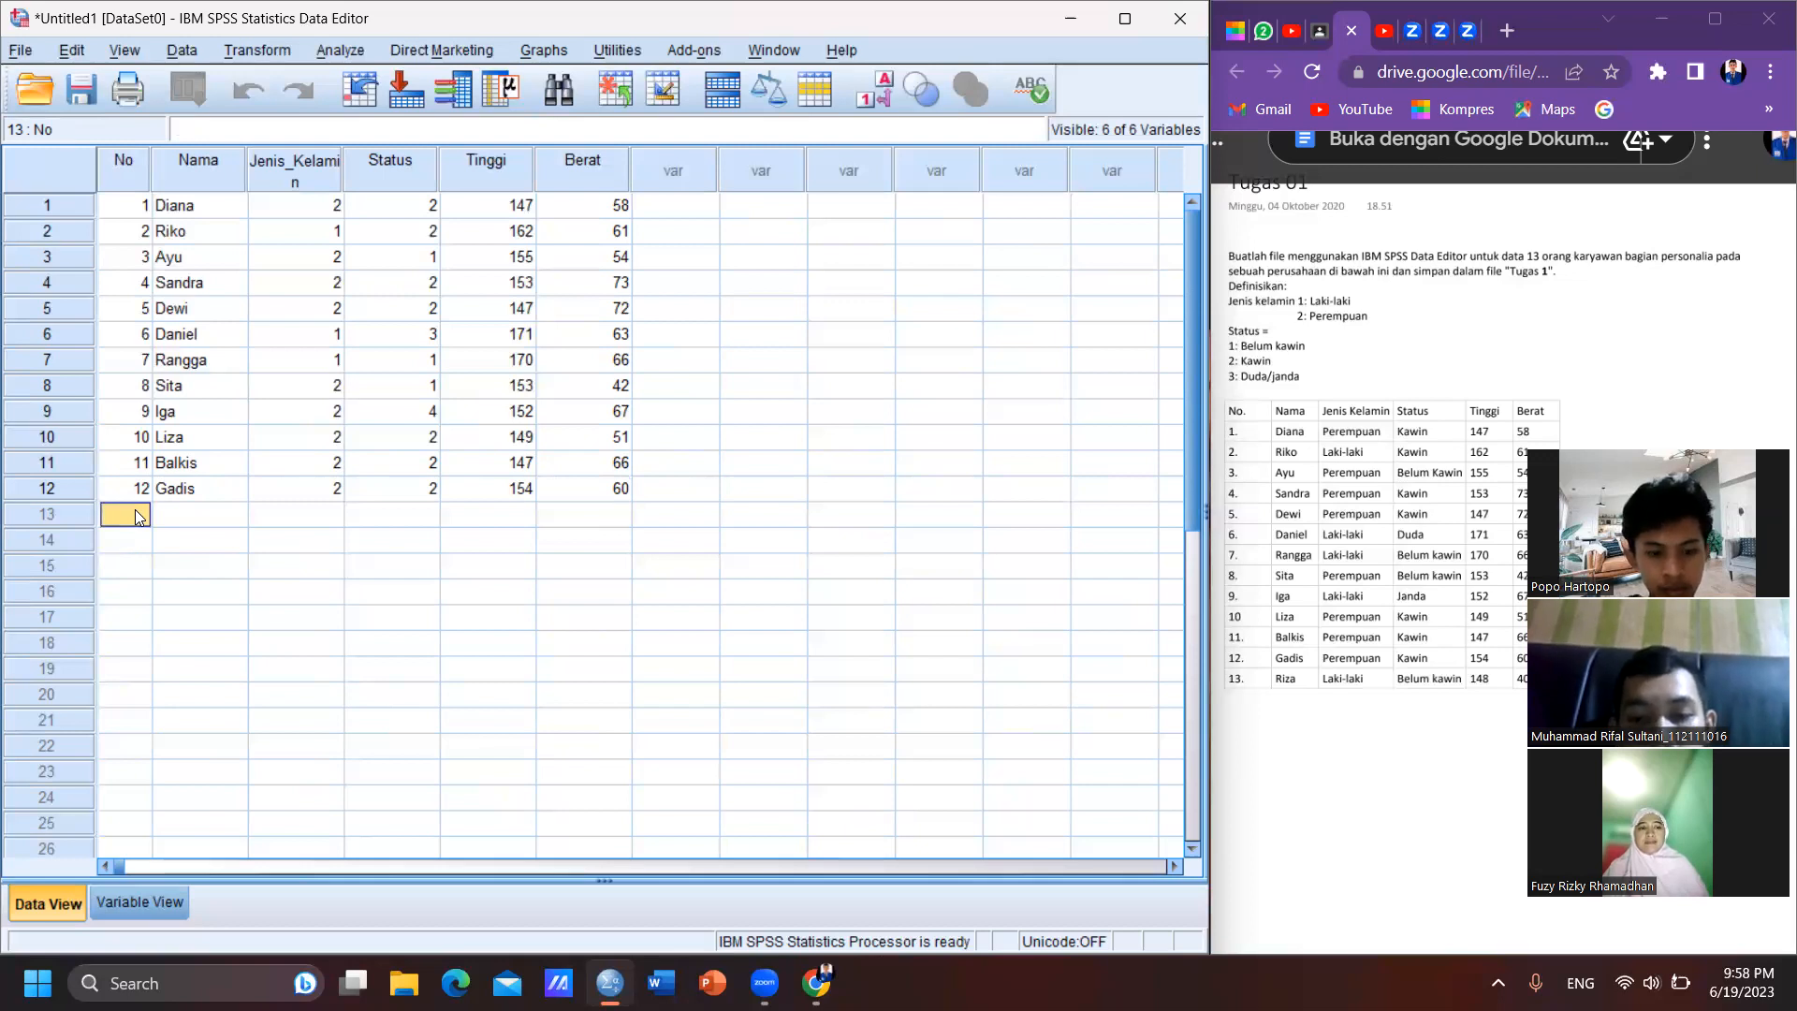
{"action": "type", "text": "R"}
{"action": "key", "text": "BackSpace"}
{"action": "type", "text": "1"}
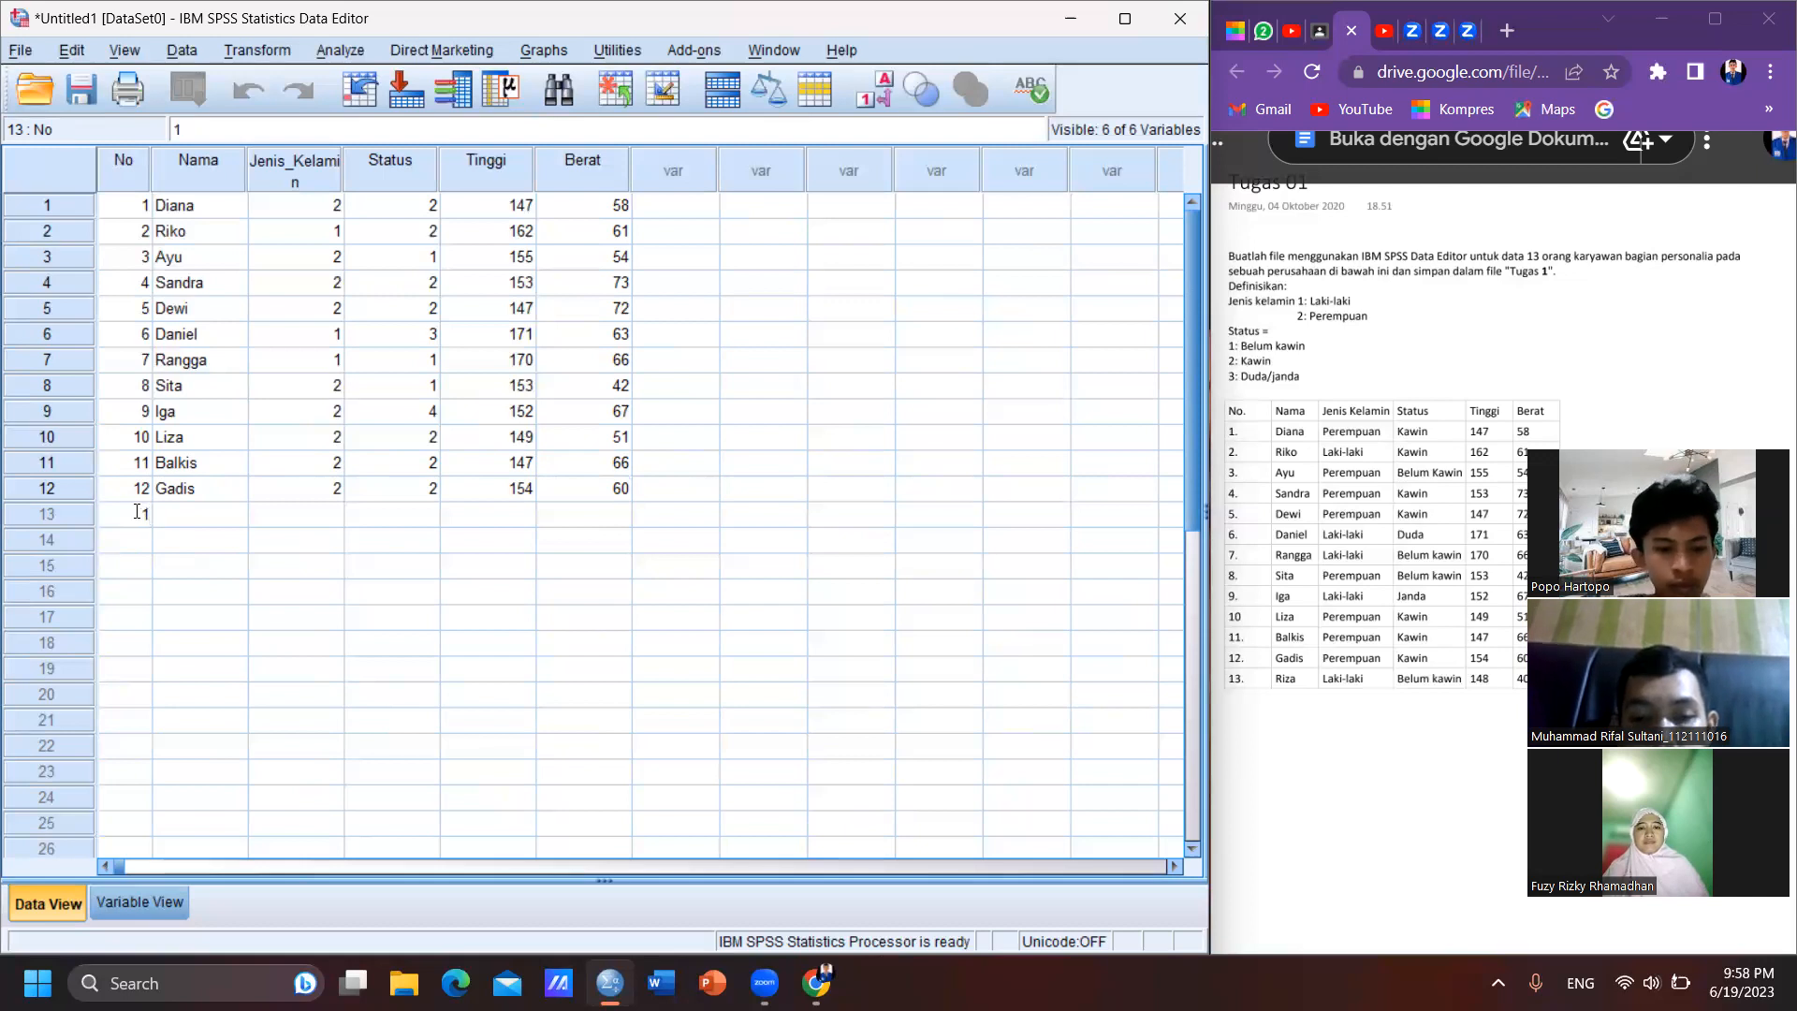
{"action": "type", "text": "3"}
{"action": "key", "text": "Tab"}
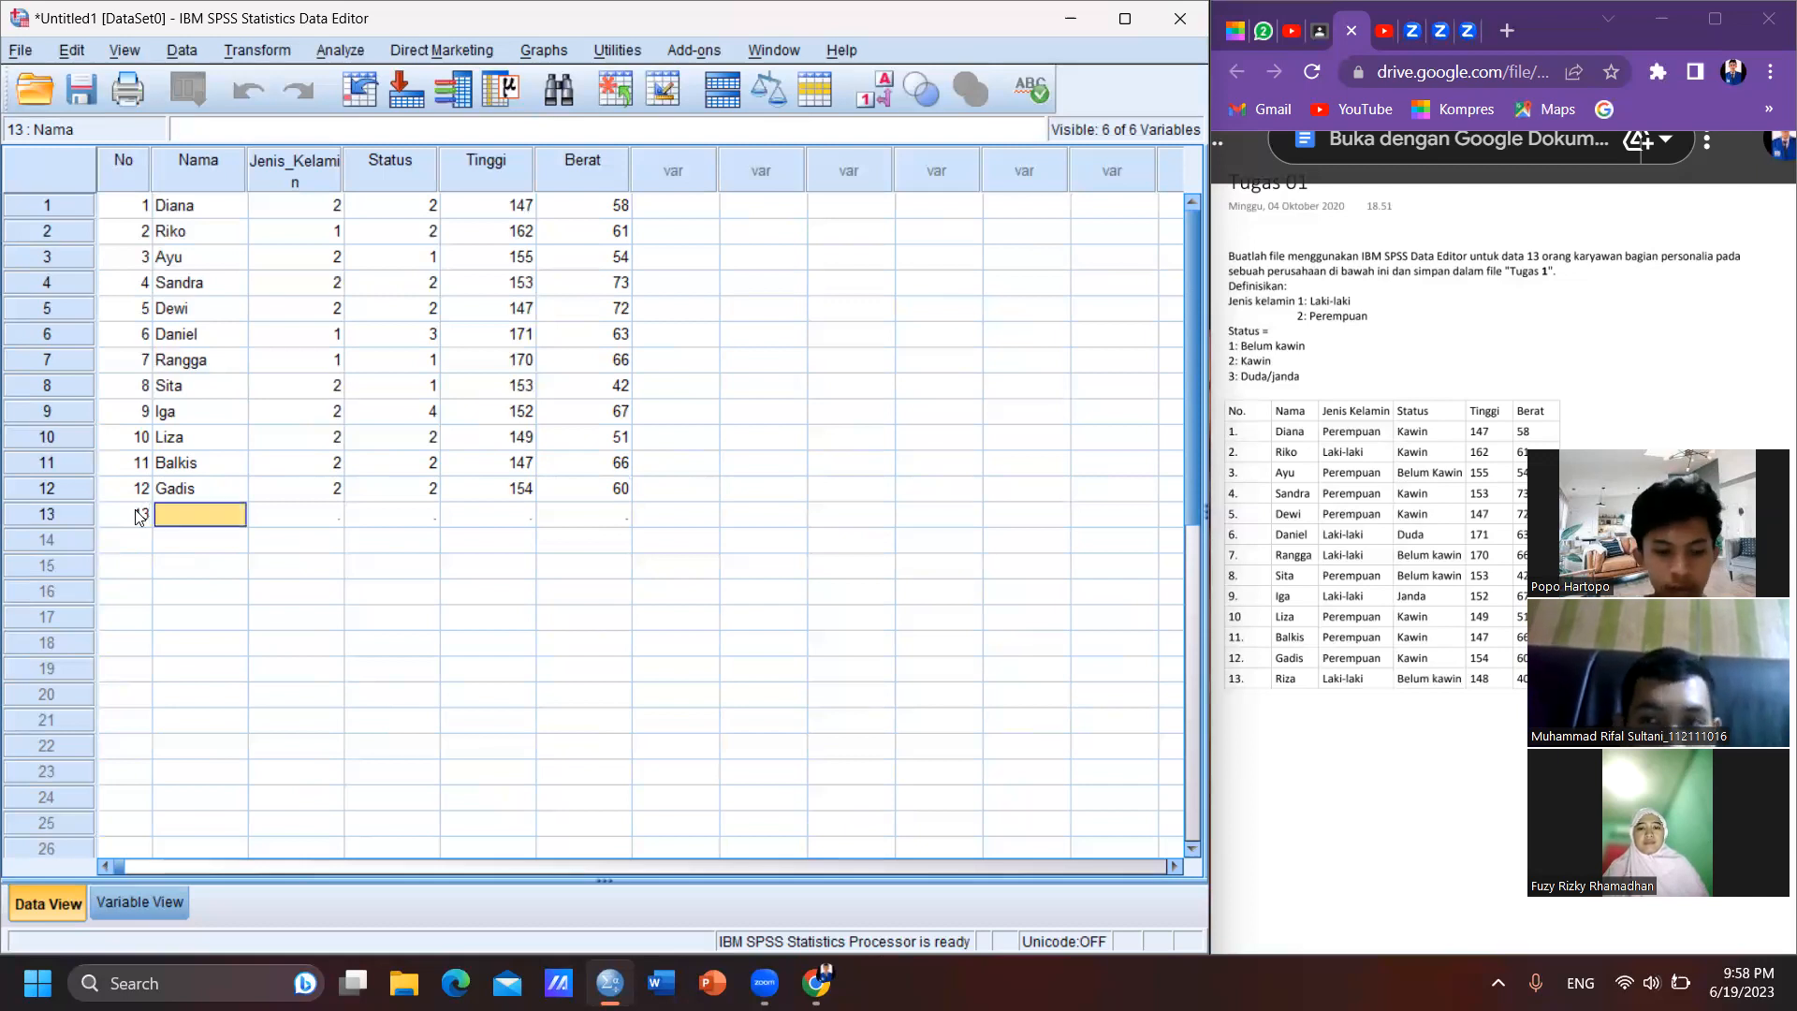
{"action": "type", "text": "Ri"}
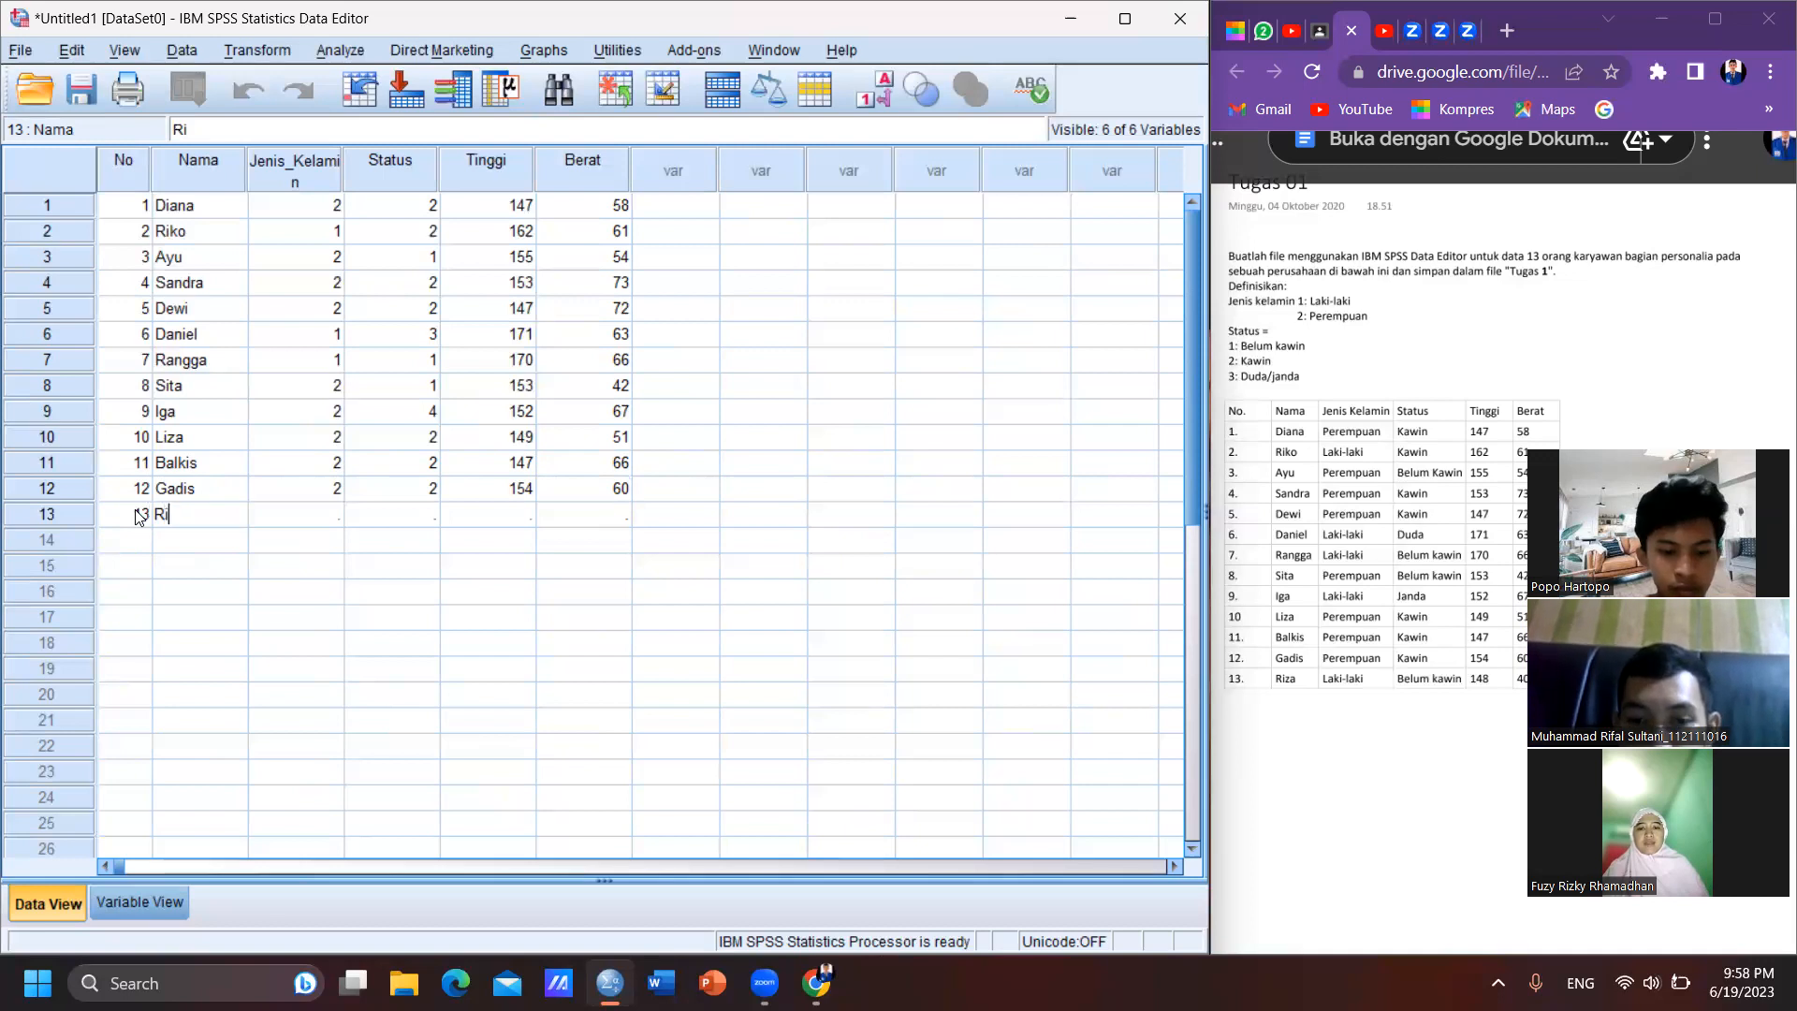
{"action": "type", "text": "zal"}
{"action": "key", "text": "BackSpace"}
{"action": "key", "text": "Tab"}
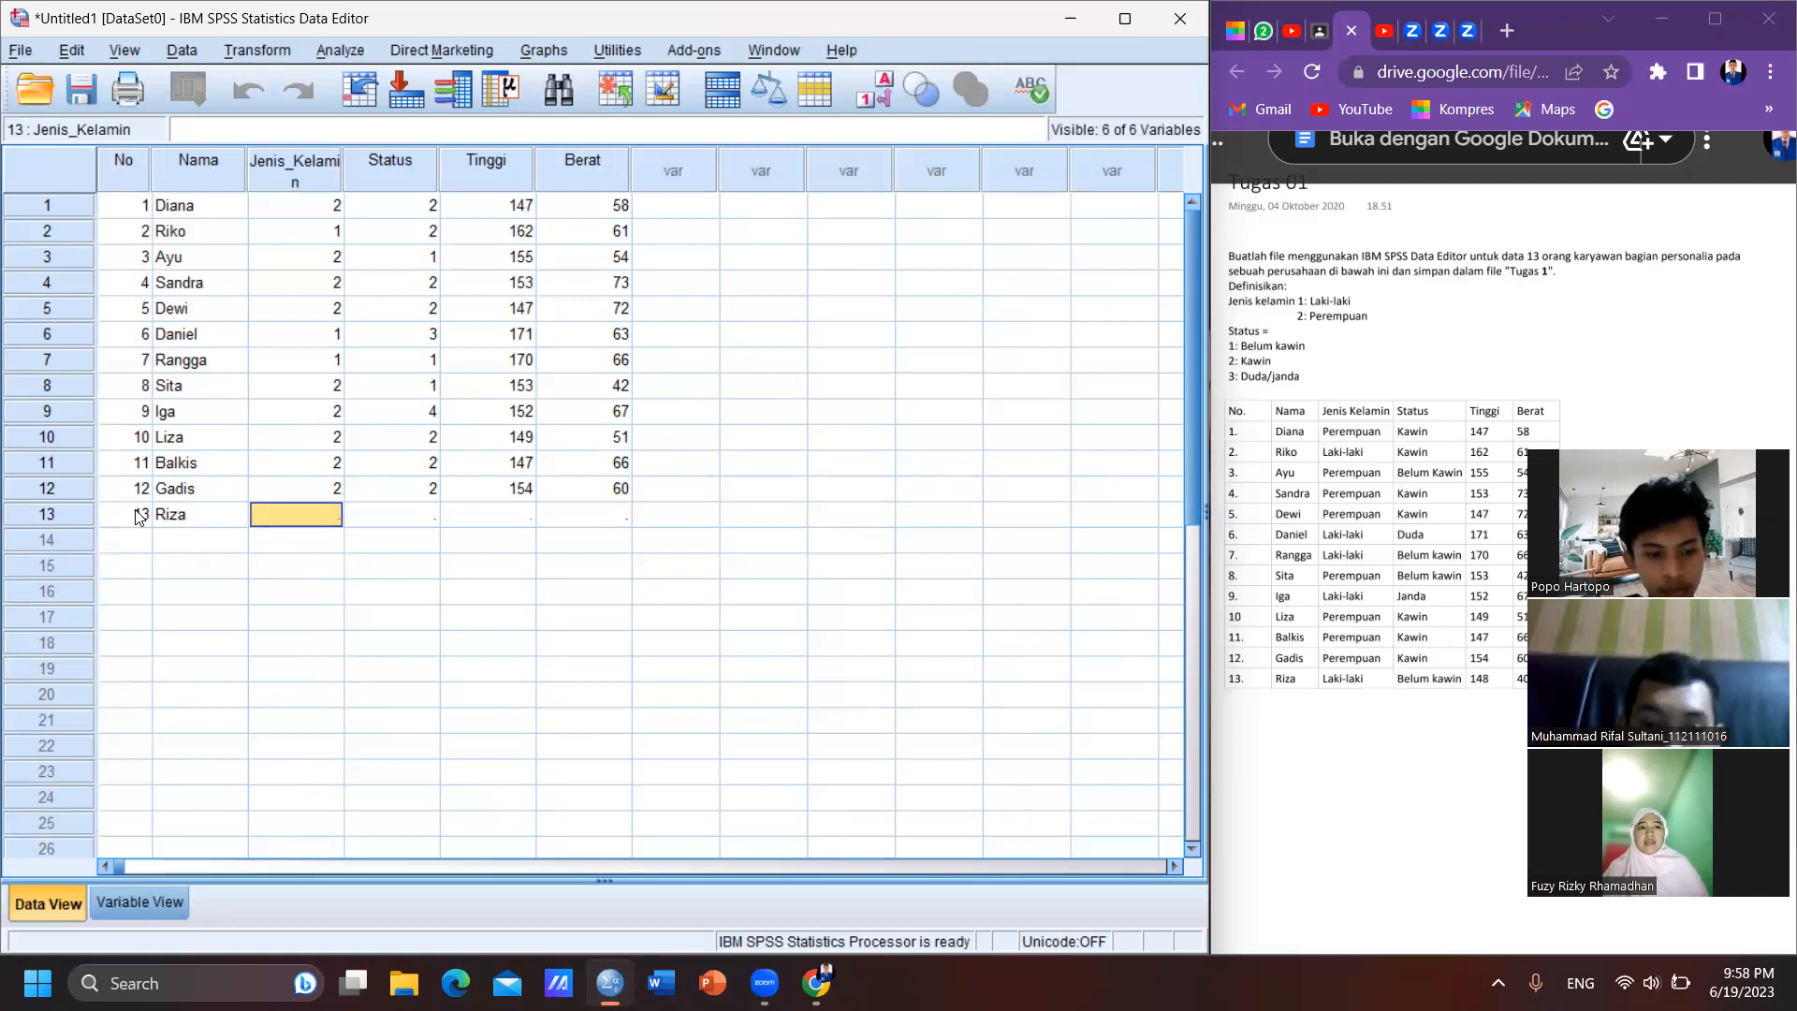
- Complete case 13 with Jenis_Kelamin 1, Status 1, Tinggi 148 and Berat 40
{"action": "type", "text": "1"}
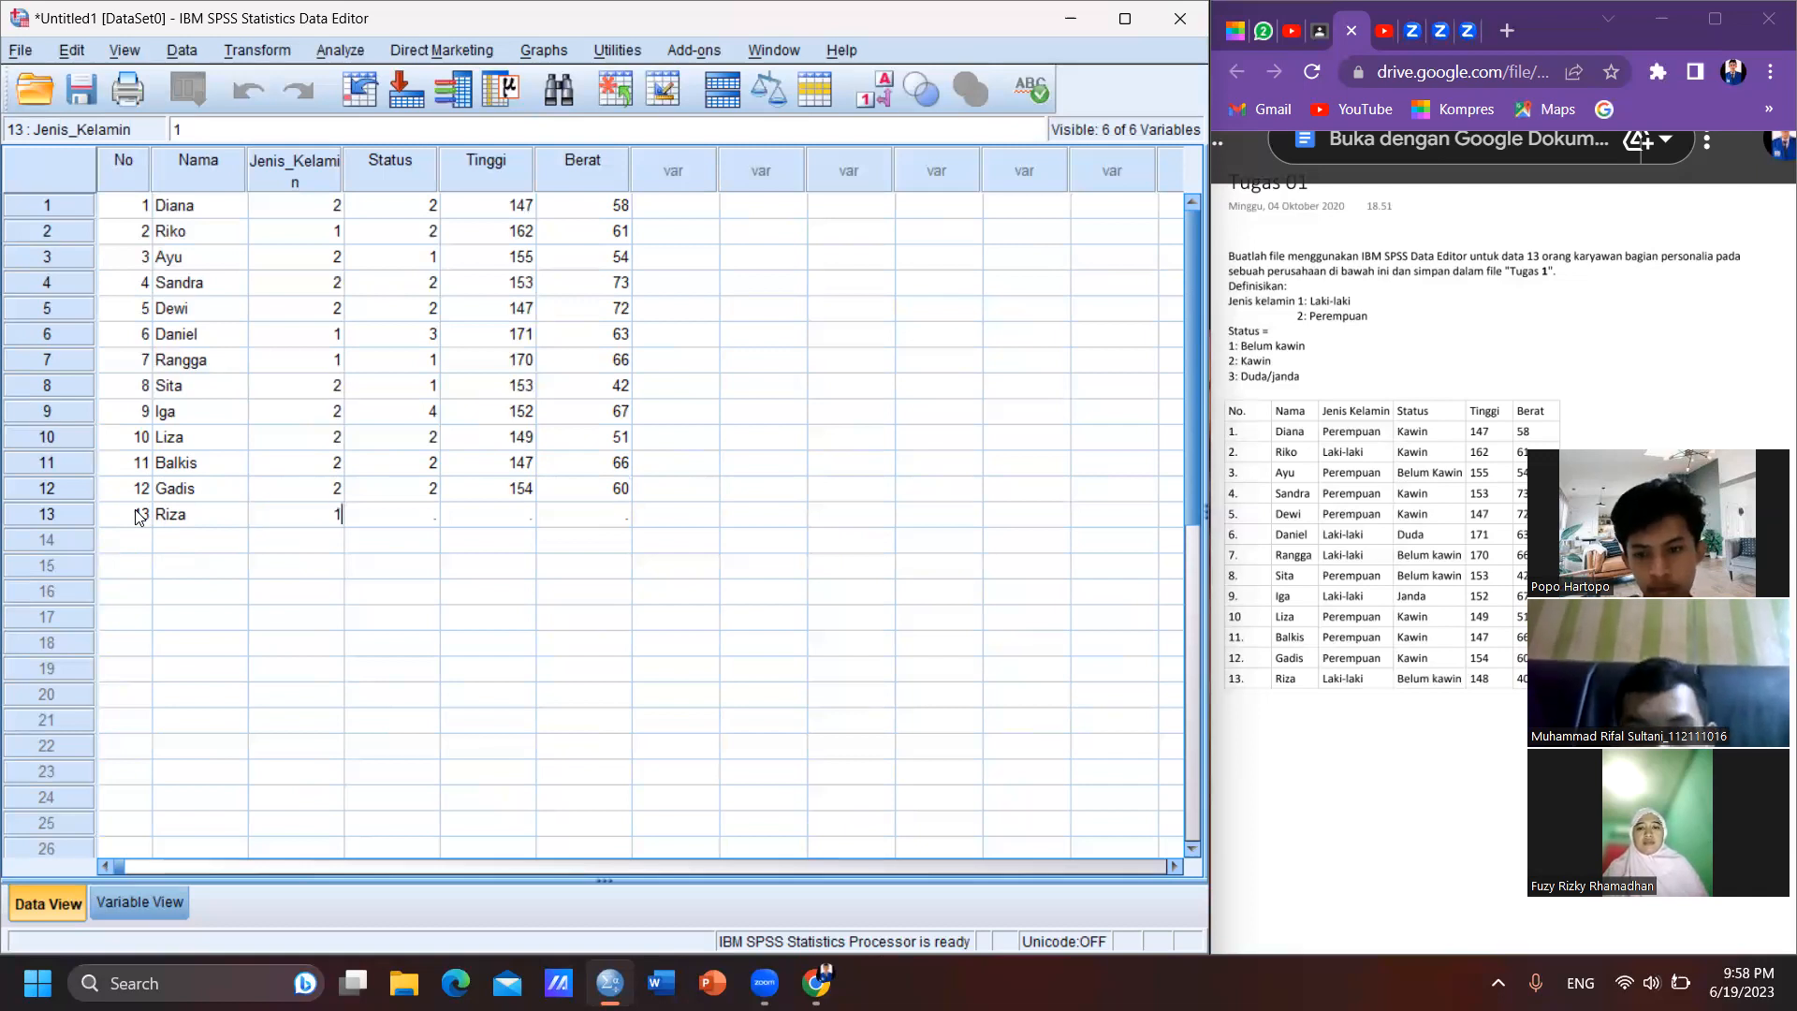
{"action": "key", "text": "Tab"}
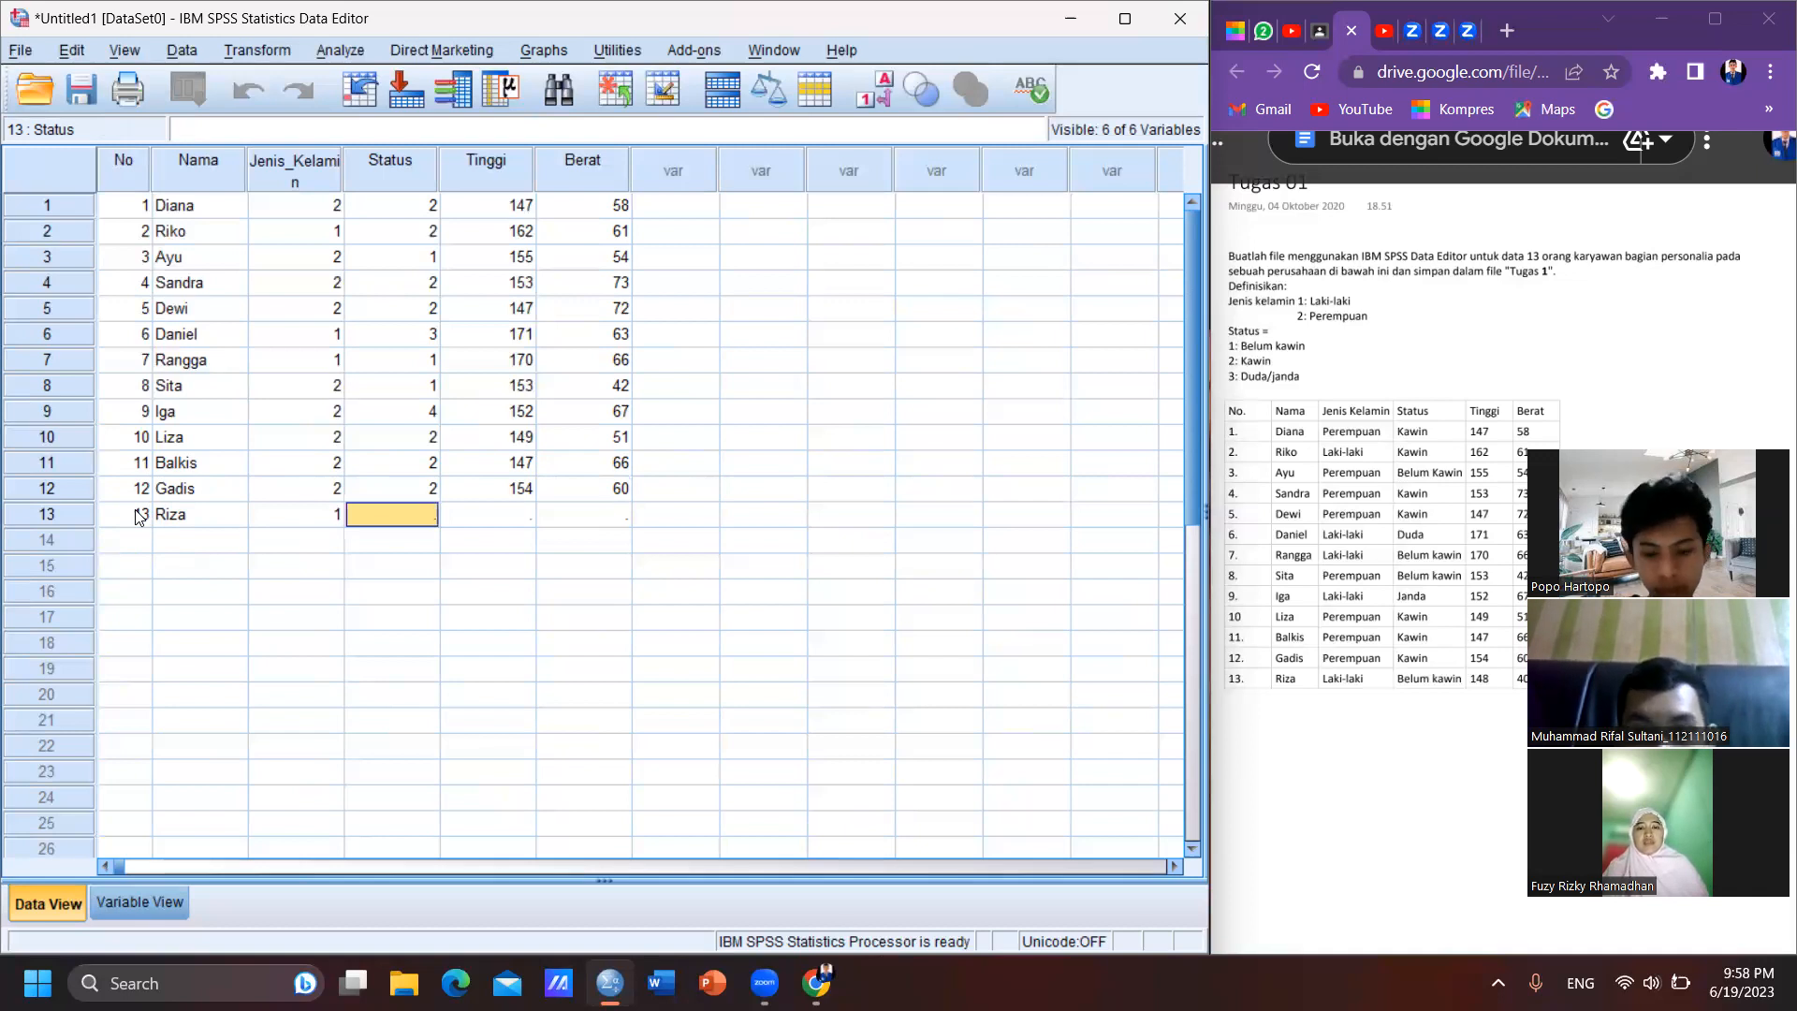
{"action": "type", "text": "1"}
{"action": "key", "text": "Tab"}
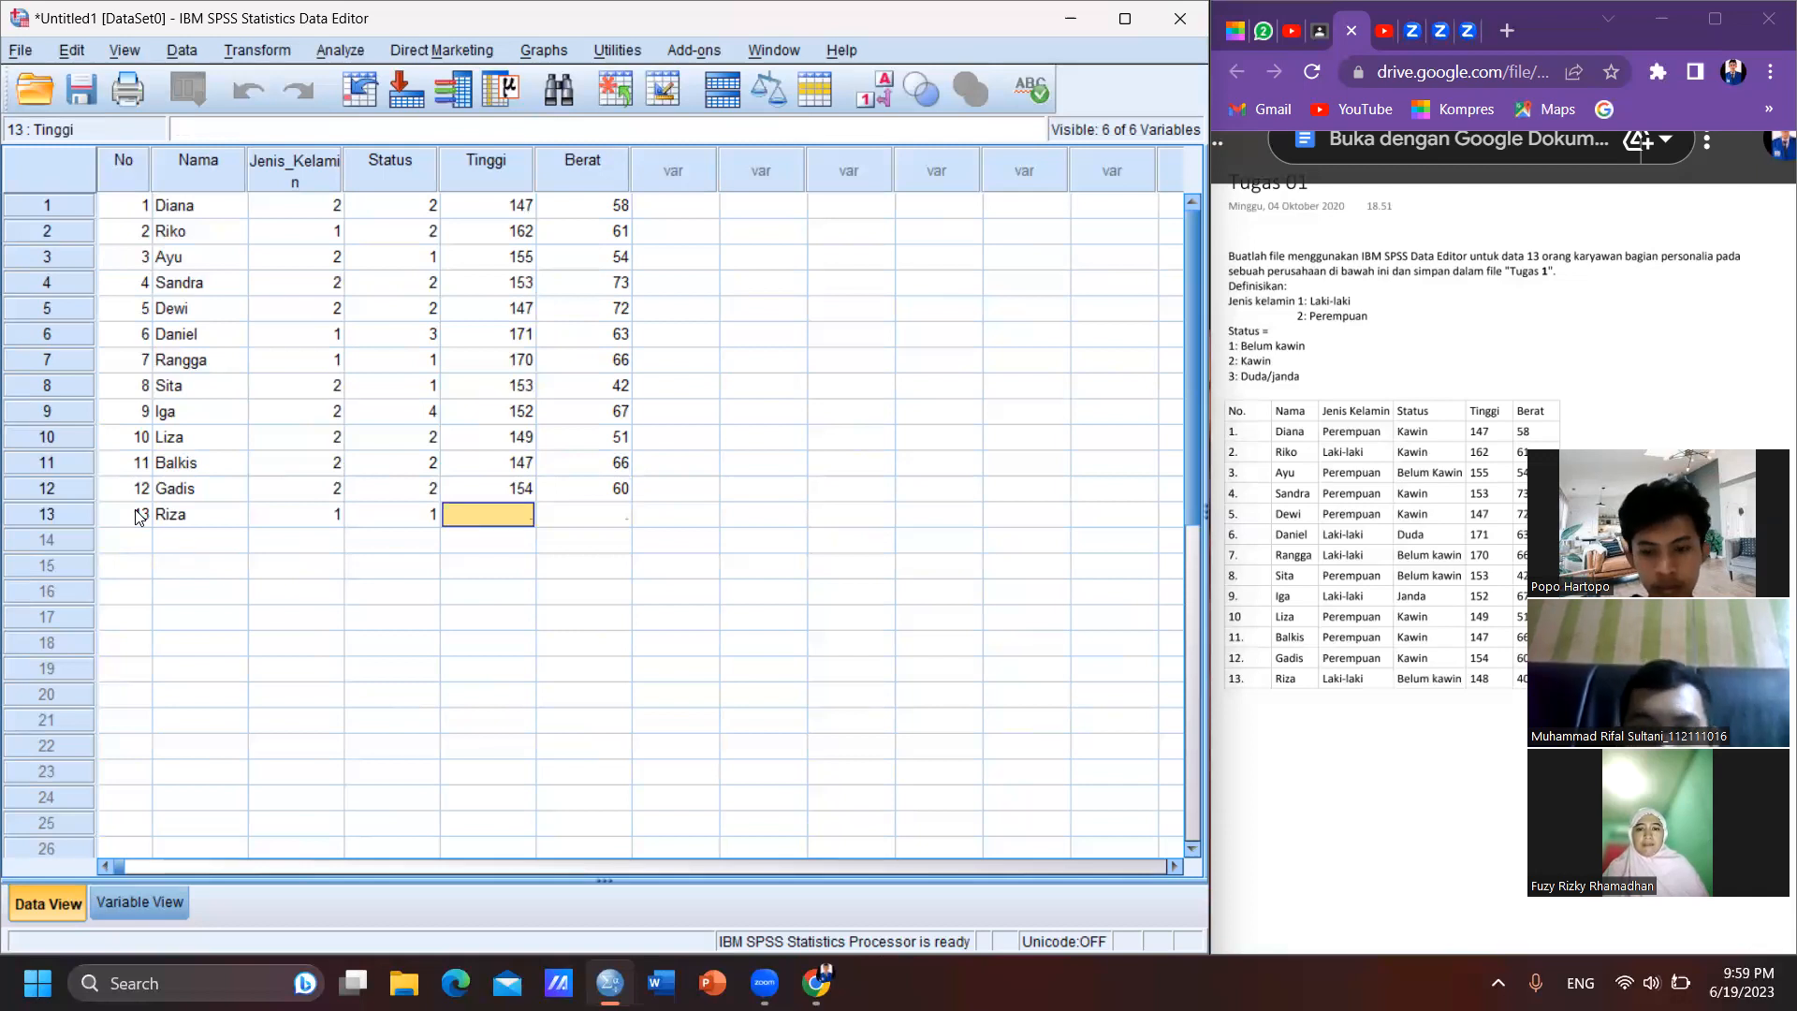
{"action": "type", "text": "148"}
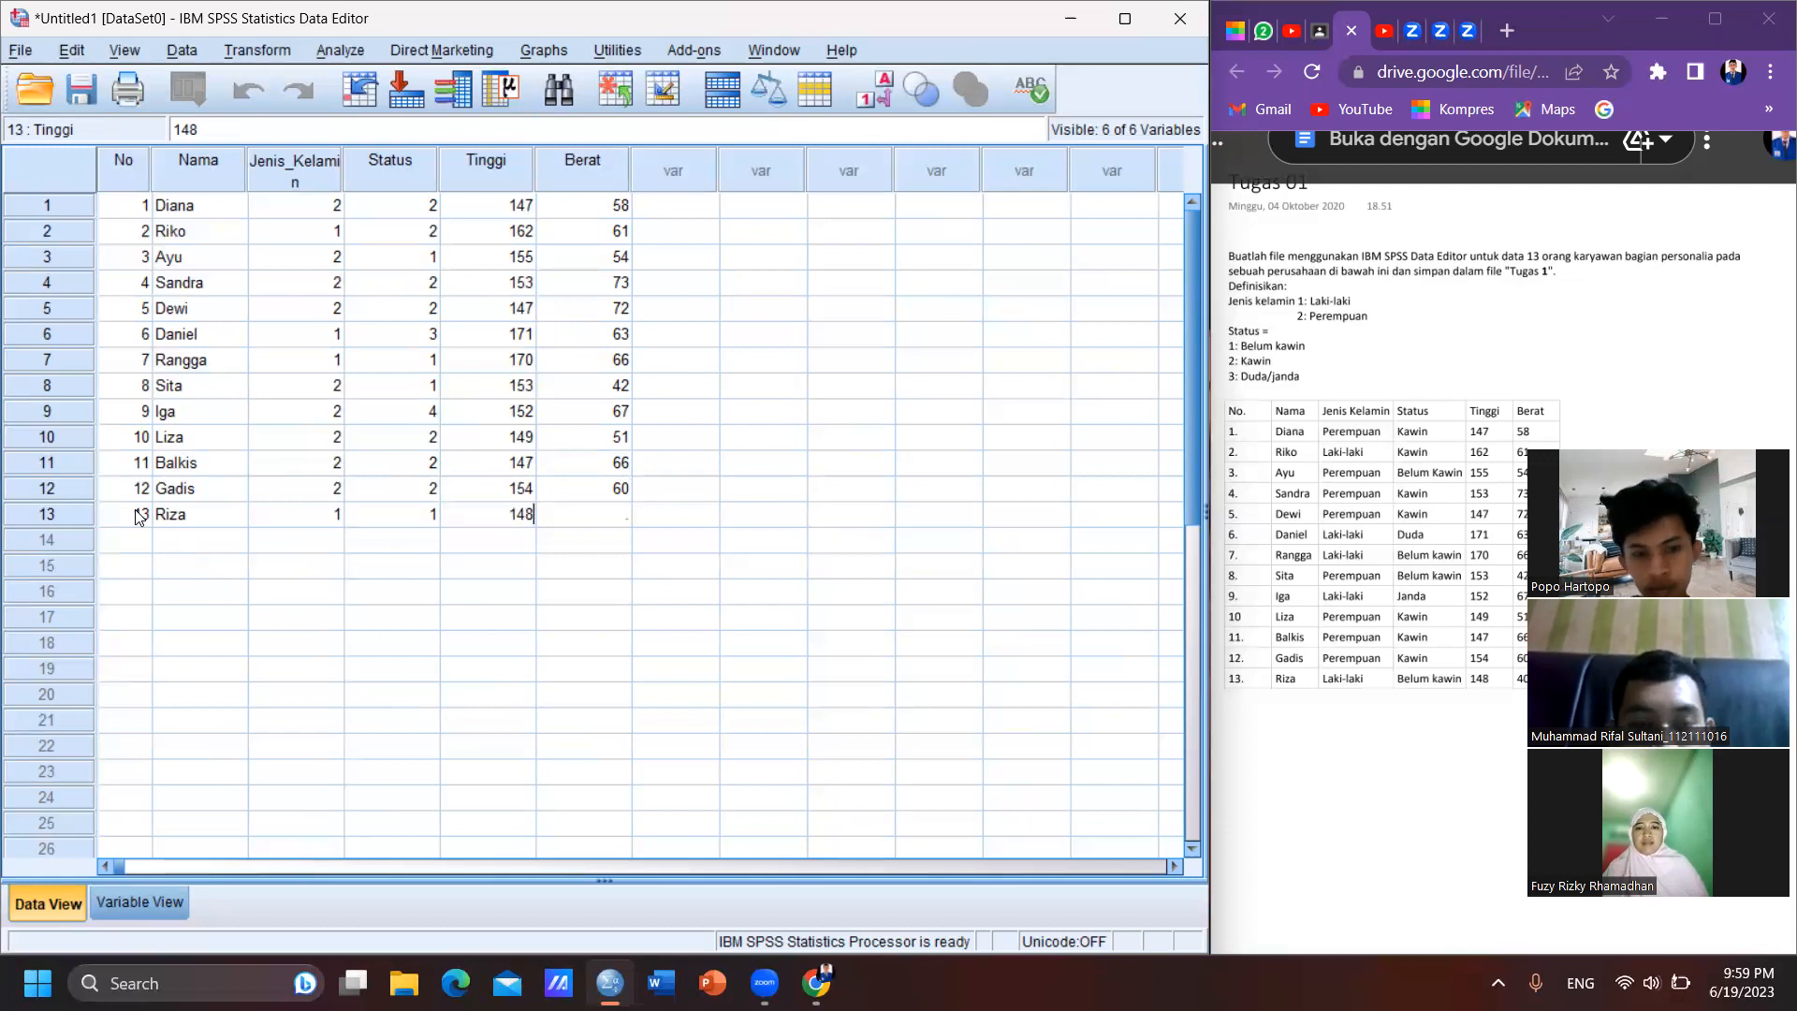
{"action": "key", "text": "Tab"}
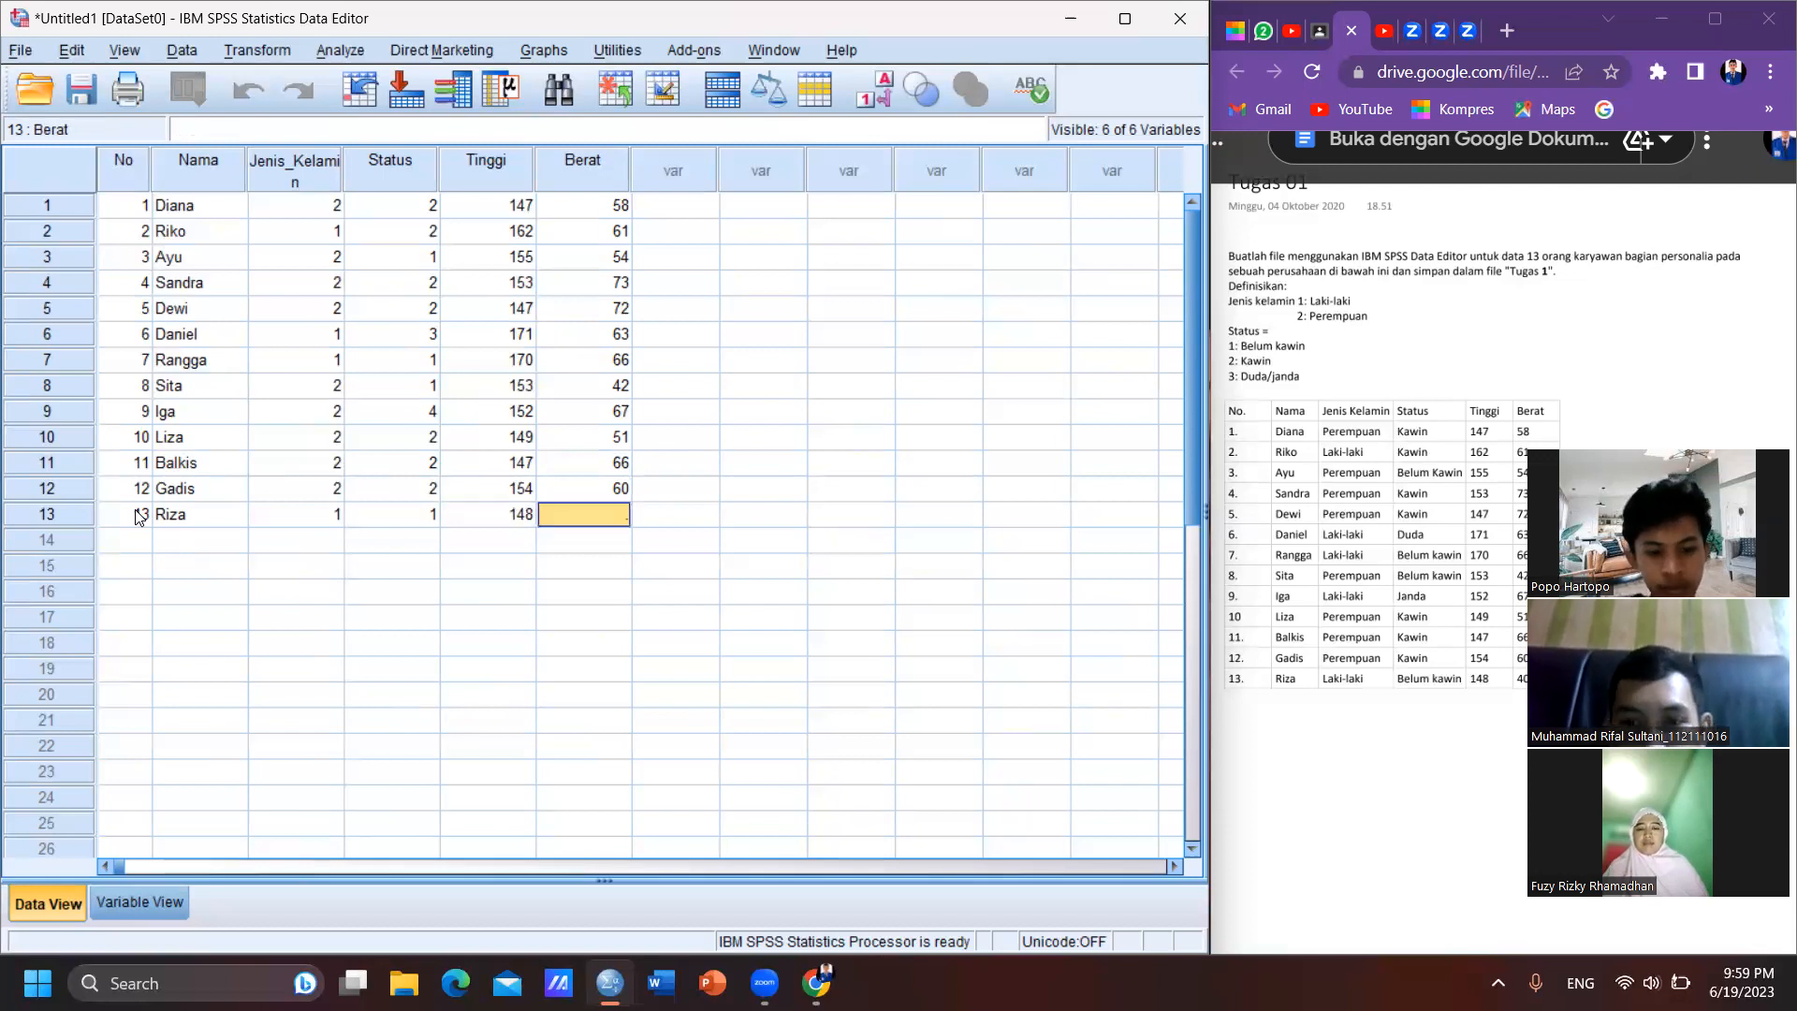
{"action": "type", "text": "40"}
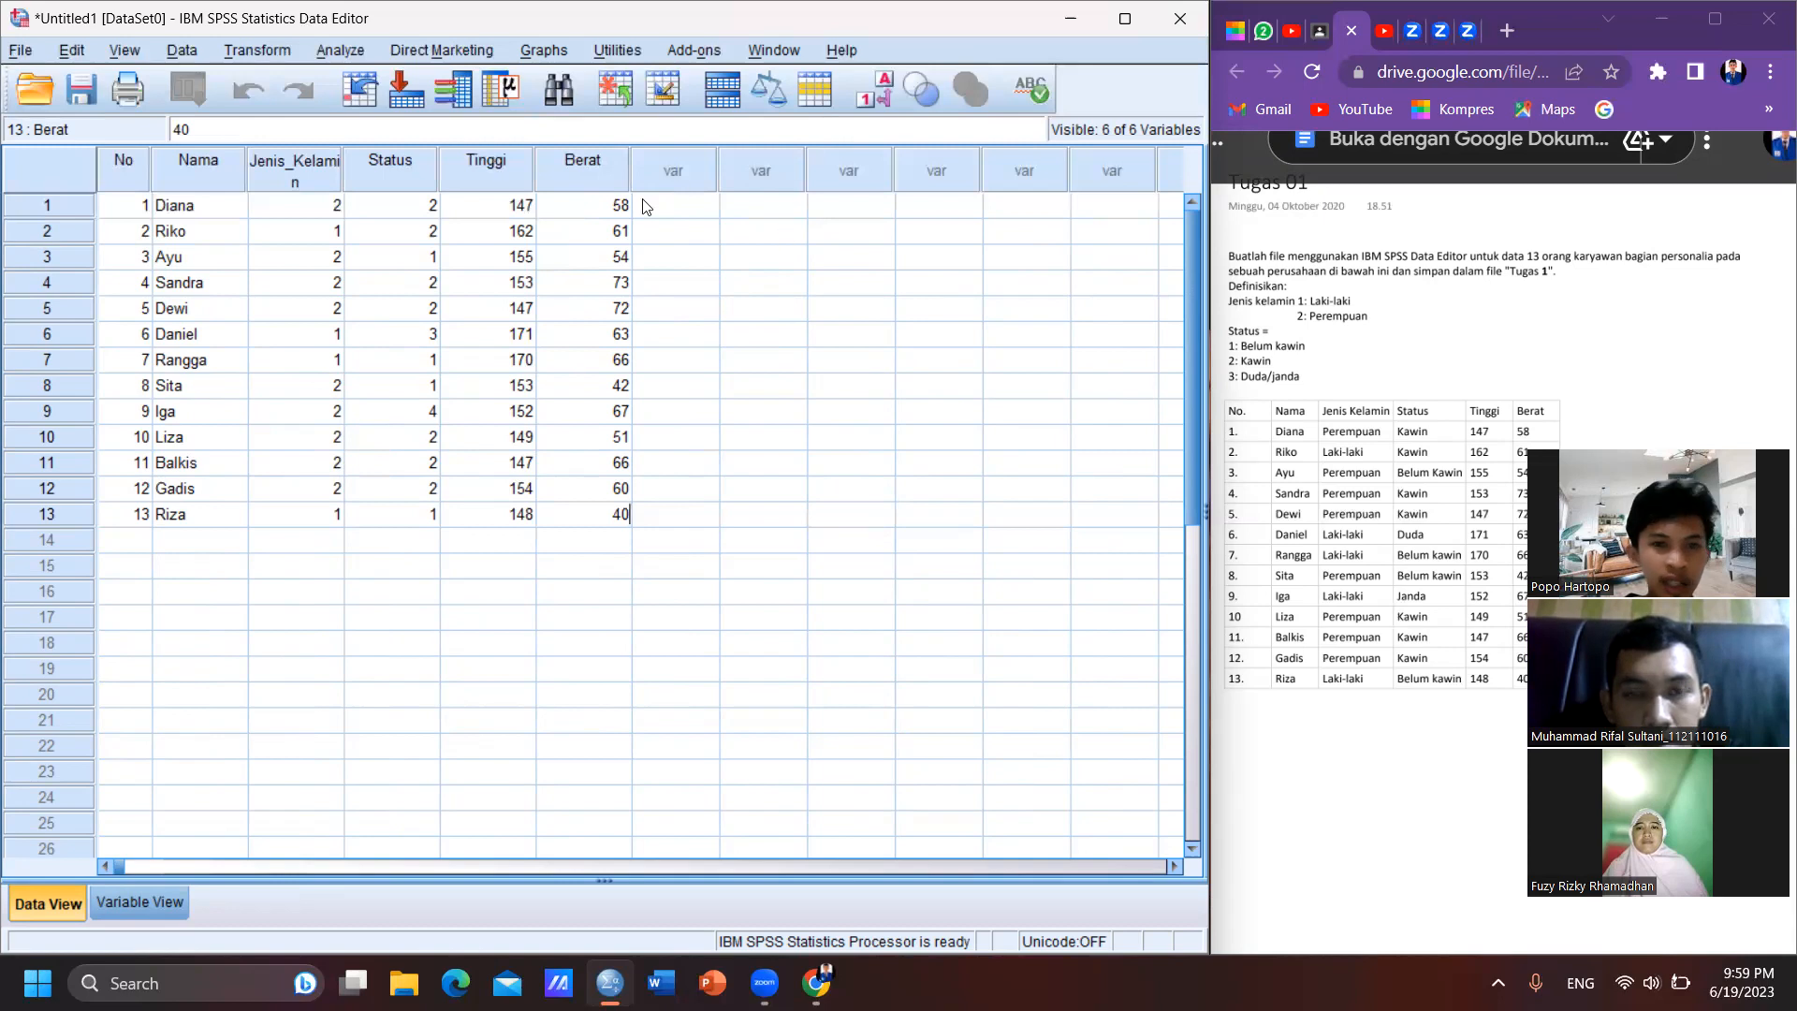
- Display value labels instead of numeric codes for Jenis_Kelamin and Status in the data grid
{"action": "left_click", "coordinate": [887, 96]}
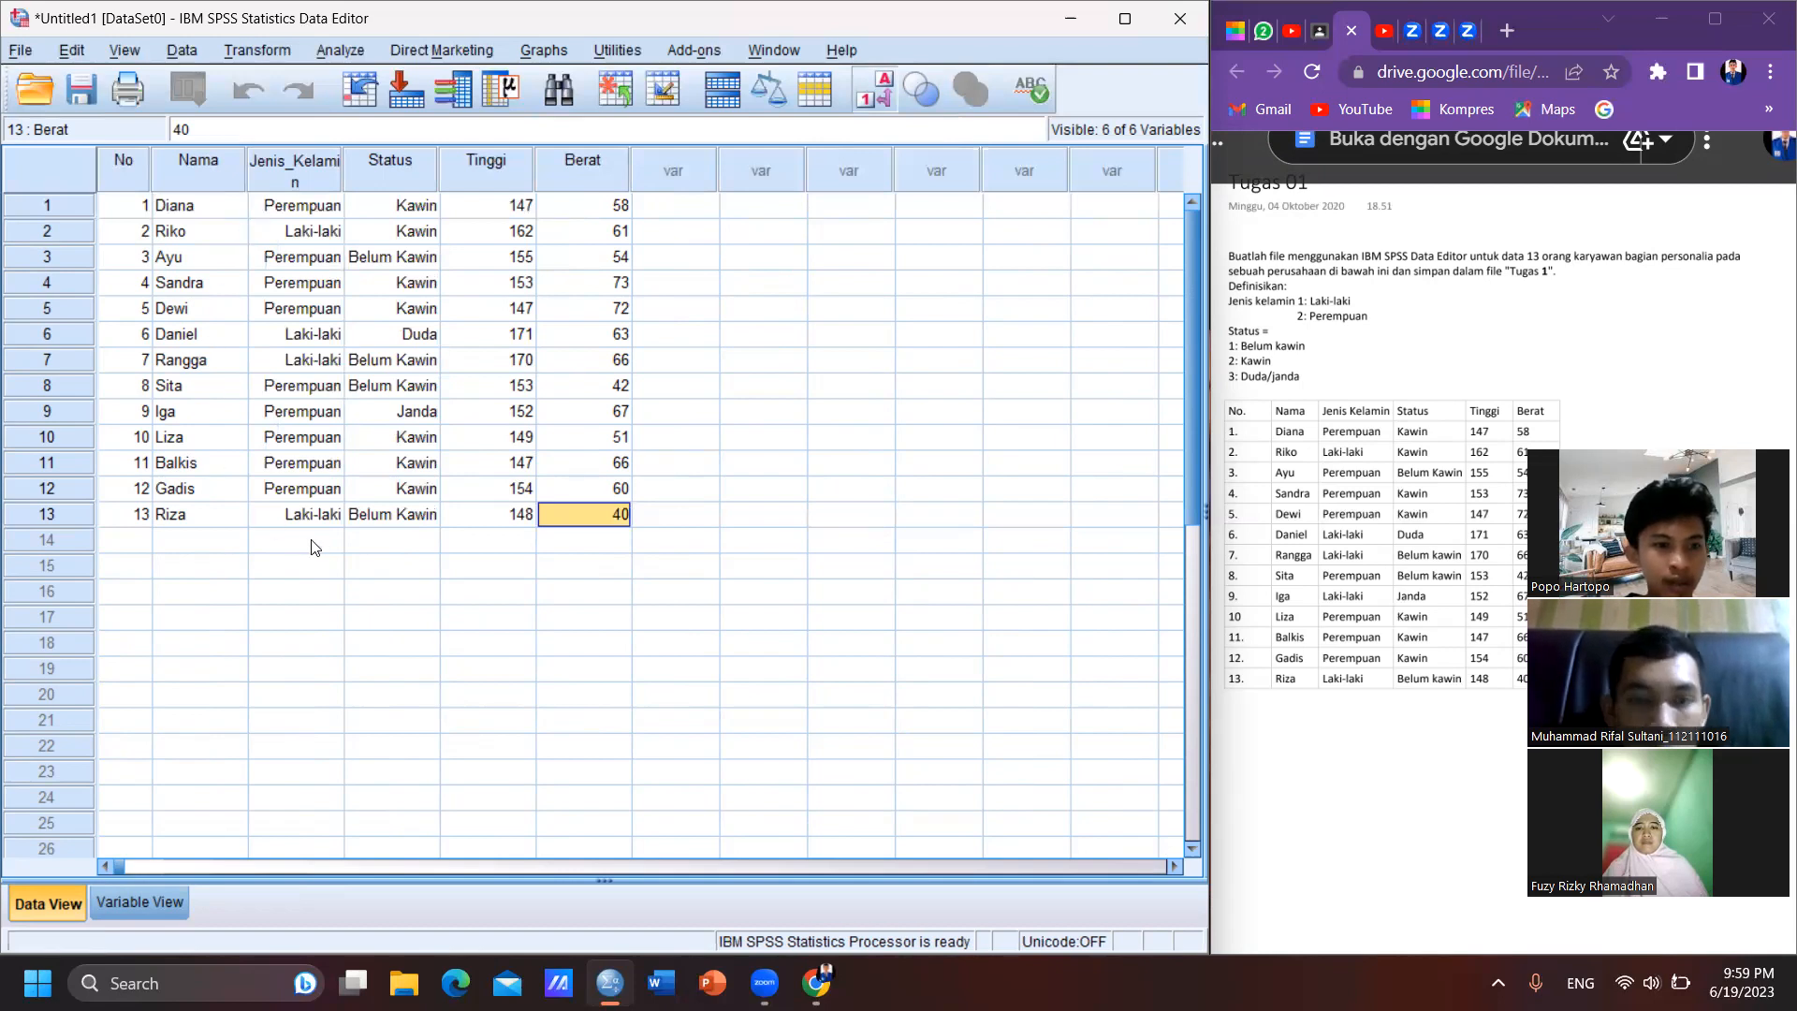
{"action": "left_click", "coordinate": [398, 549]}
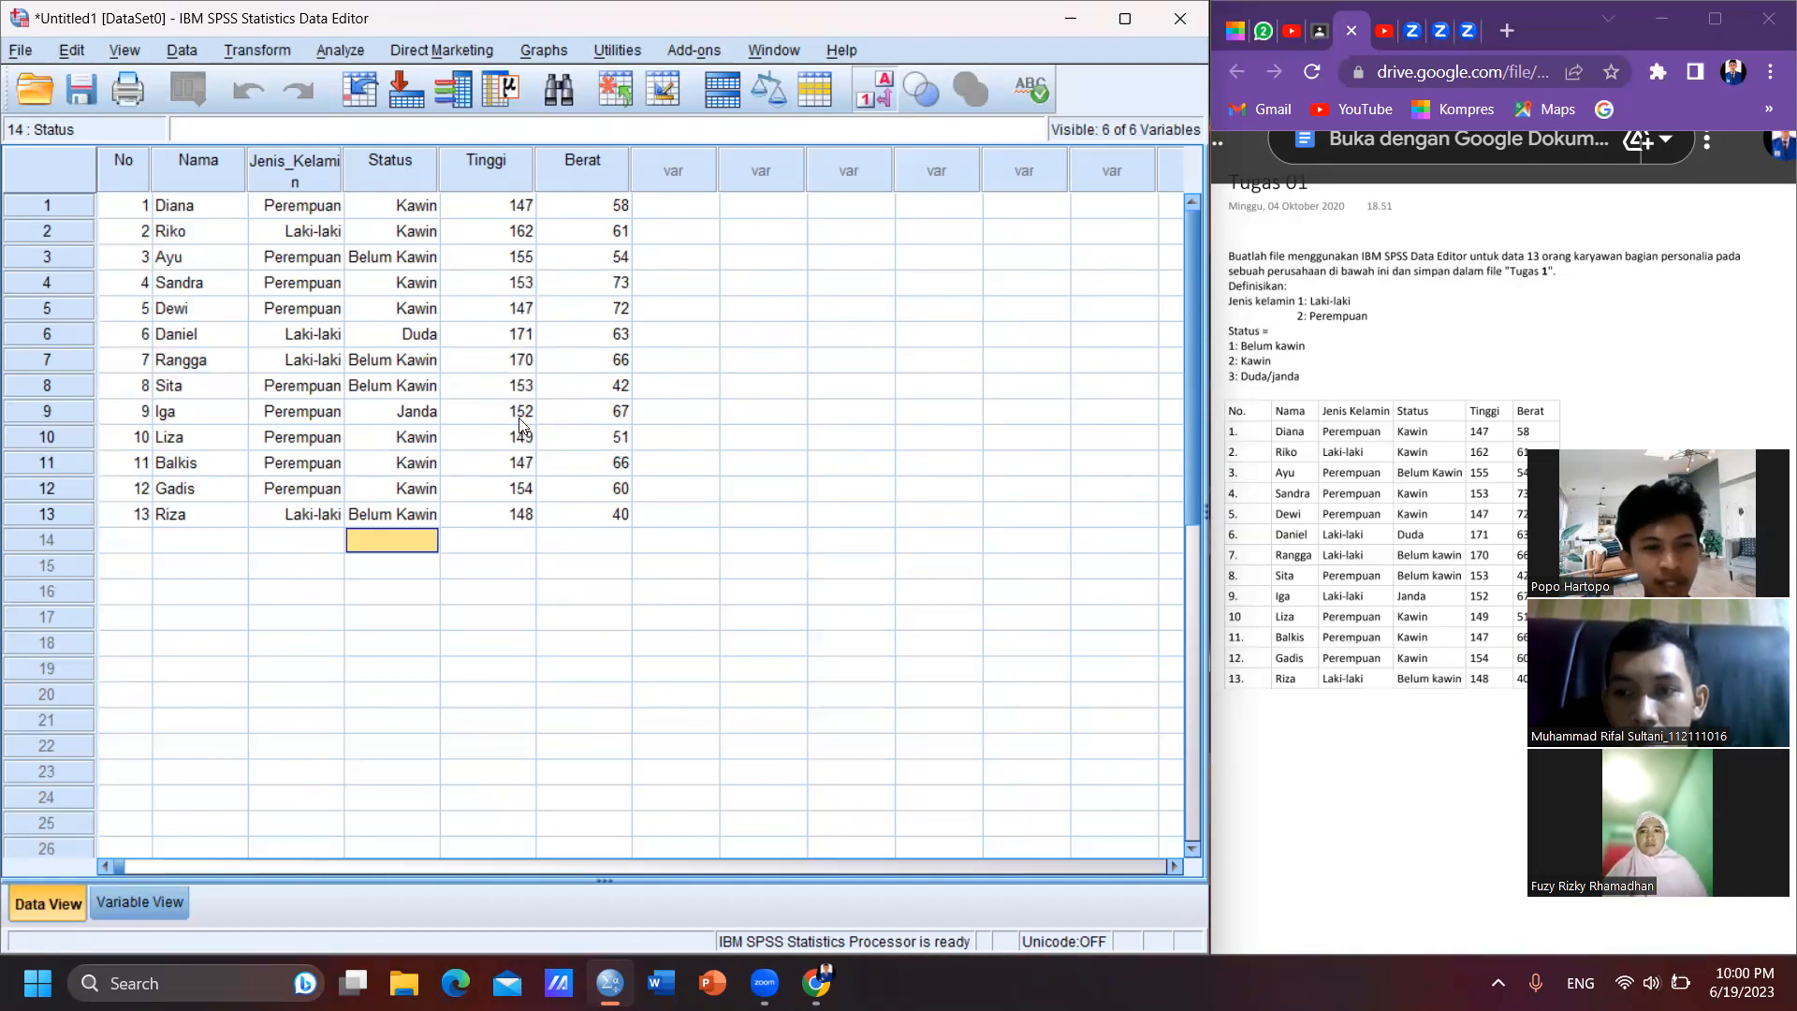
{"action": "left_click", "coordinate": [697, 91]}
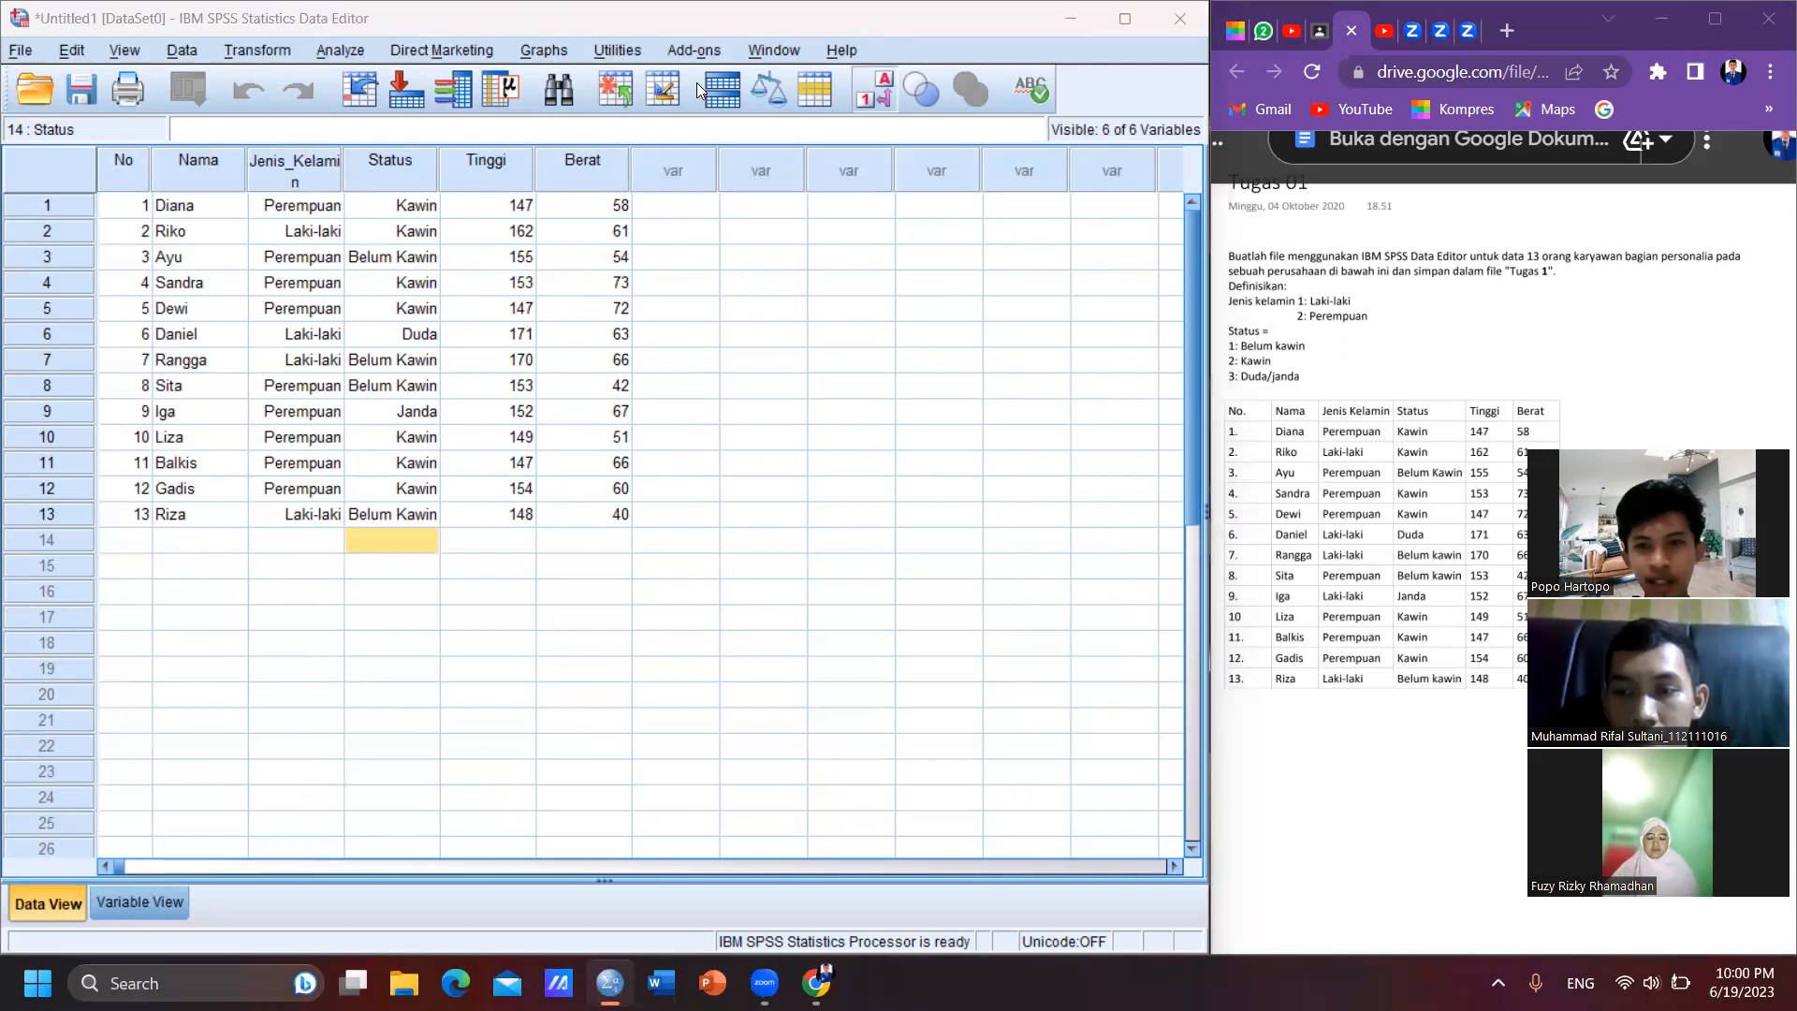